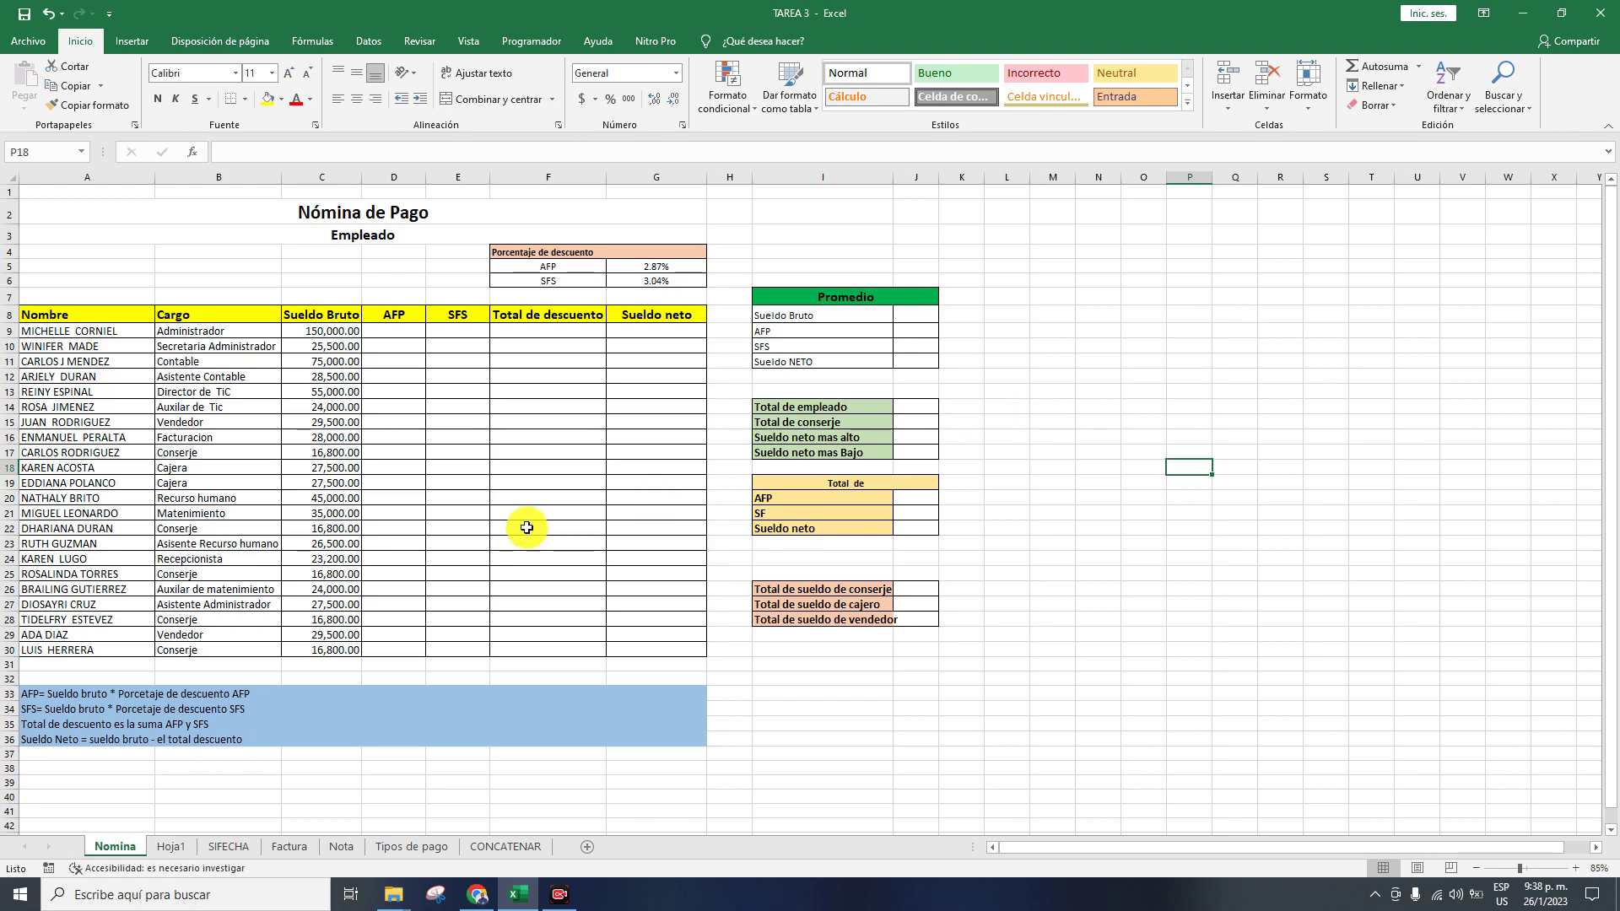
# - Calculate the first employee's AFP deduction in D9 with the formula =C9*G5
pyautogui.scroll(2, 527, 527)
pyautogui.moveTo(1117, 848); pyautogui.dragTo(970, 844)
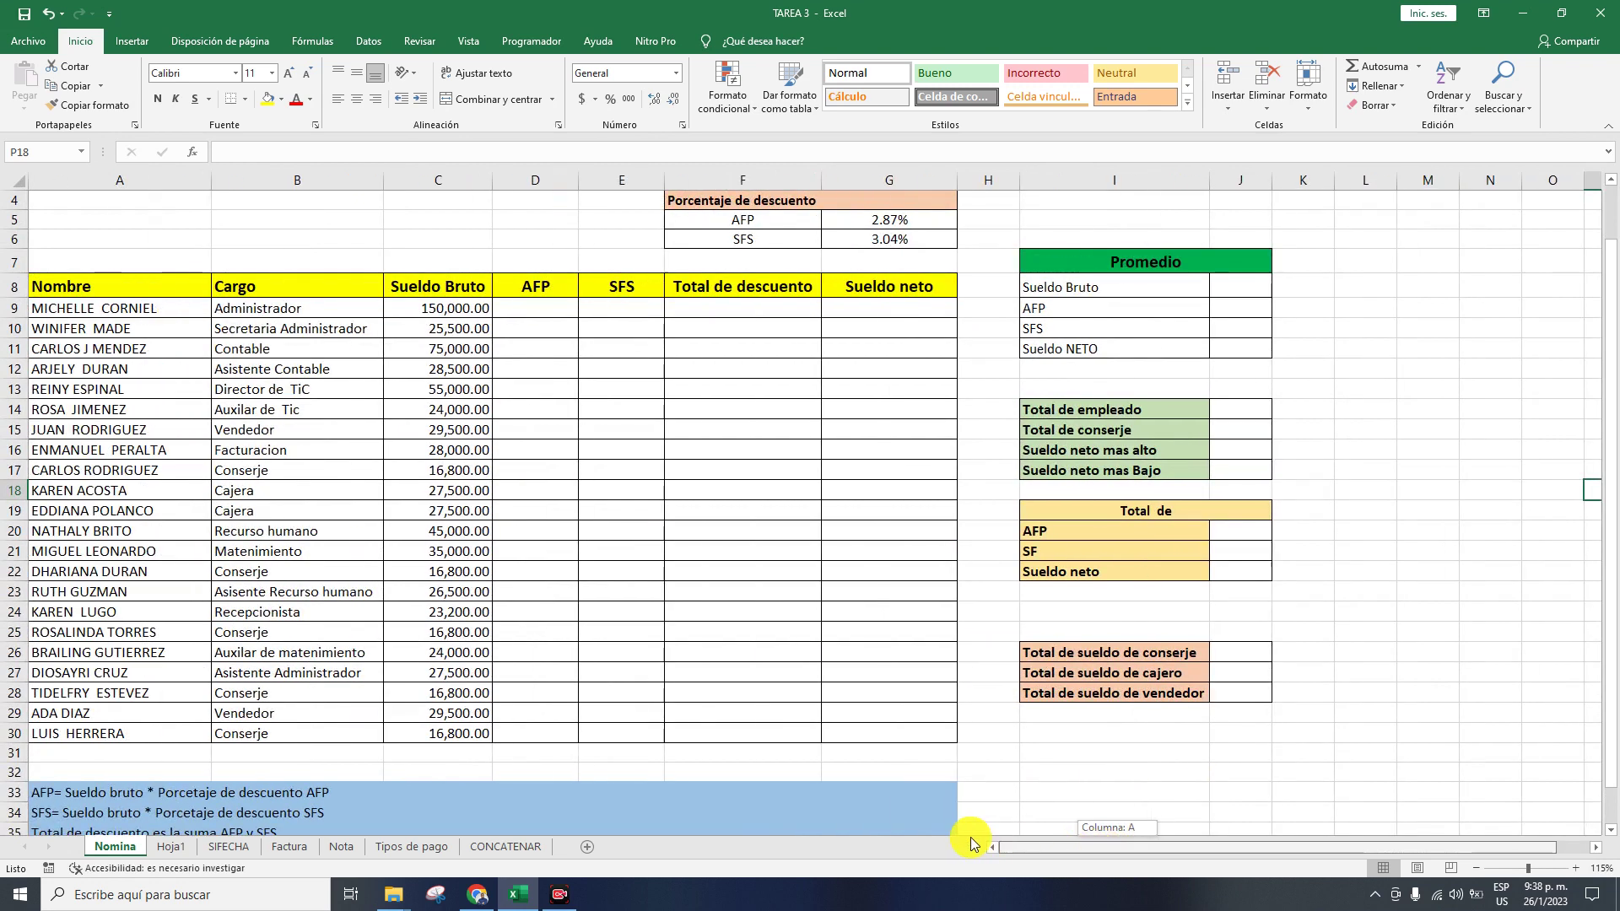
pyautogui.click(472, 310)
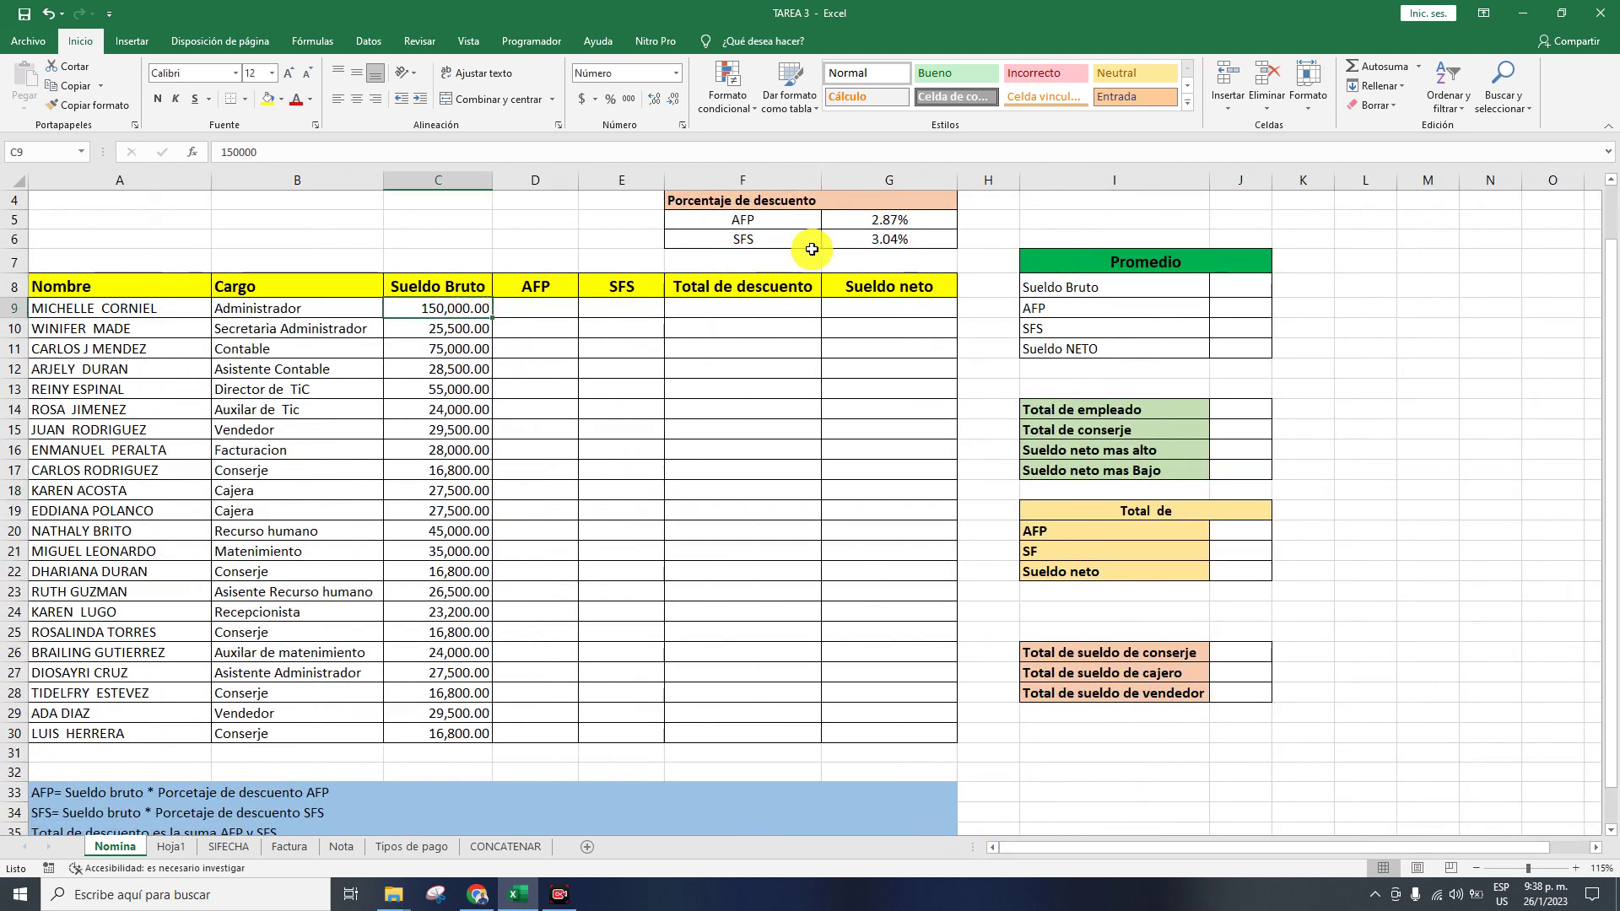
pyautogui.click(859, 222)
pyautogui.click(534, 311)
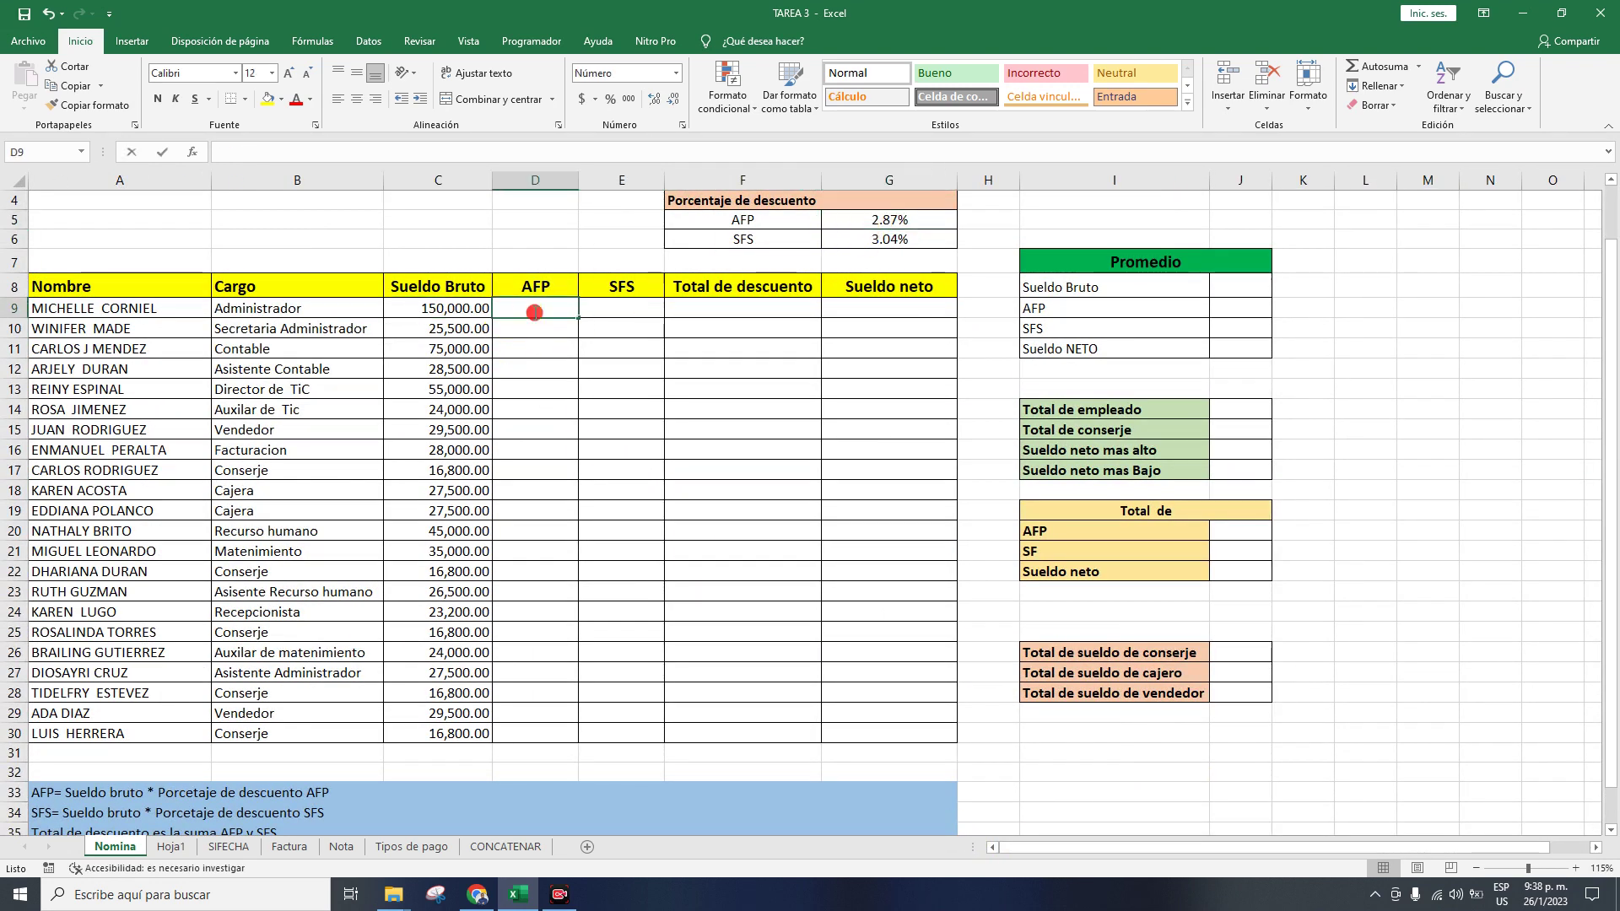
pyautogui.write('=')
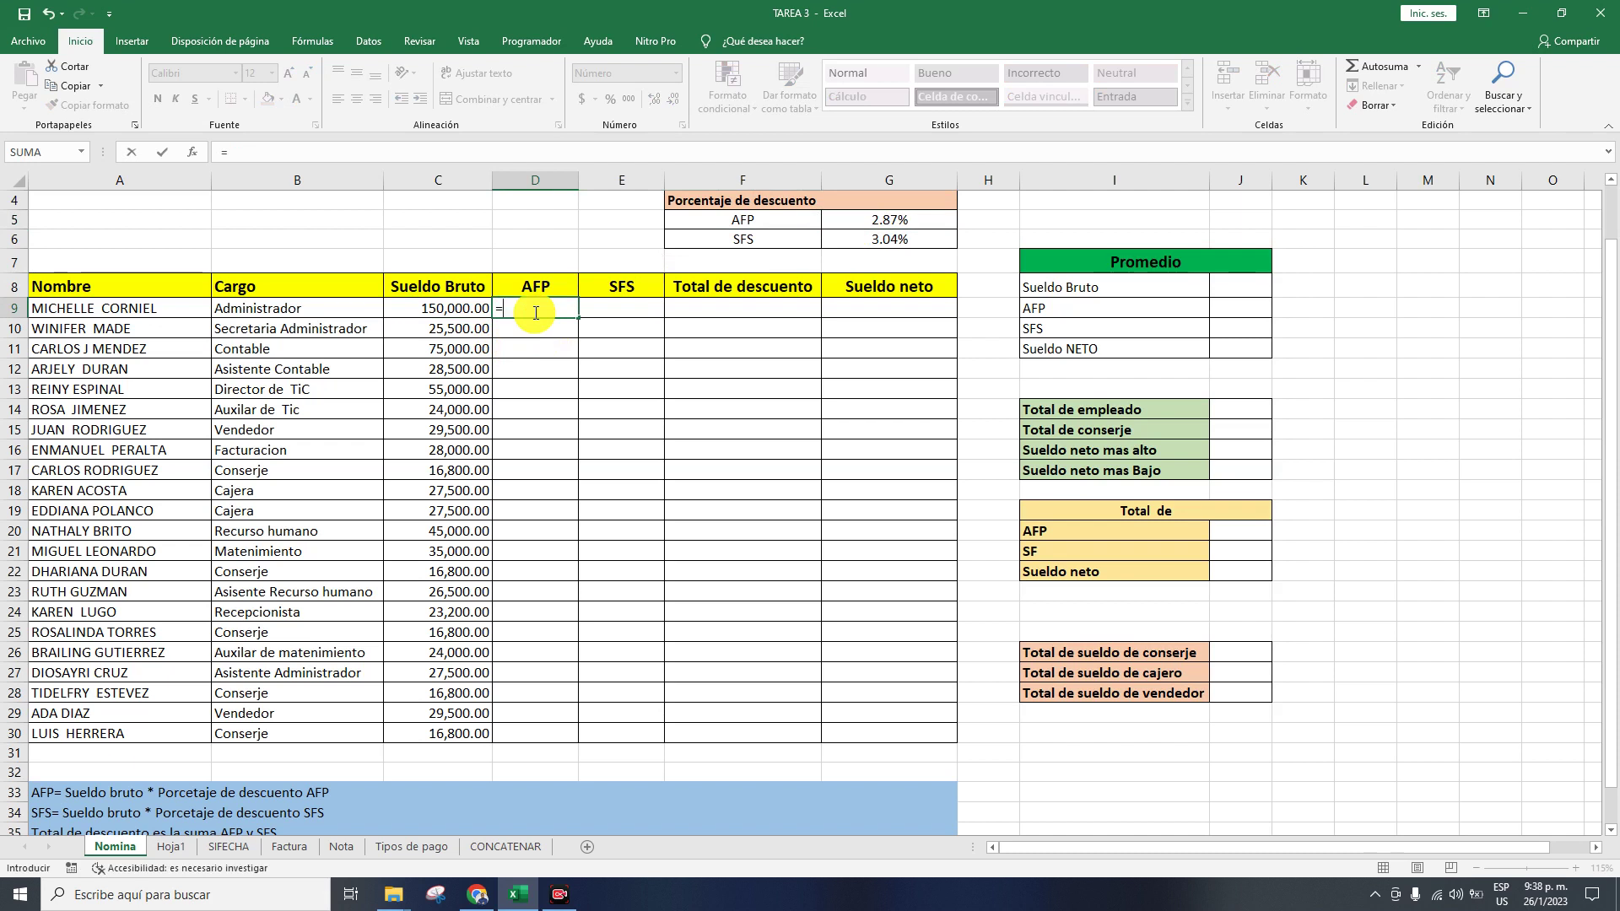
pyautogui.click(458, 307)
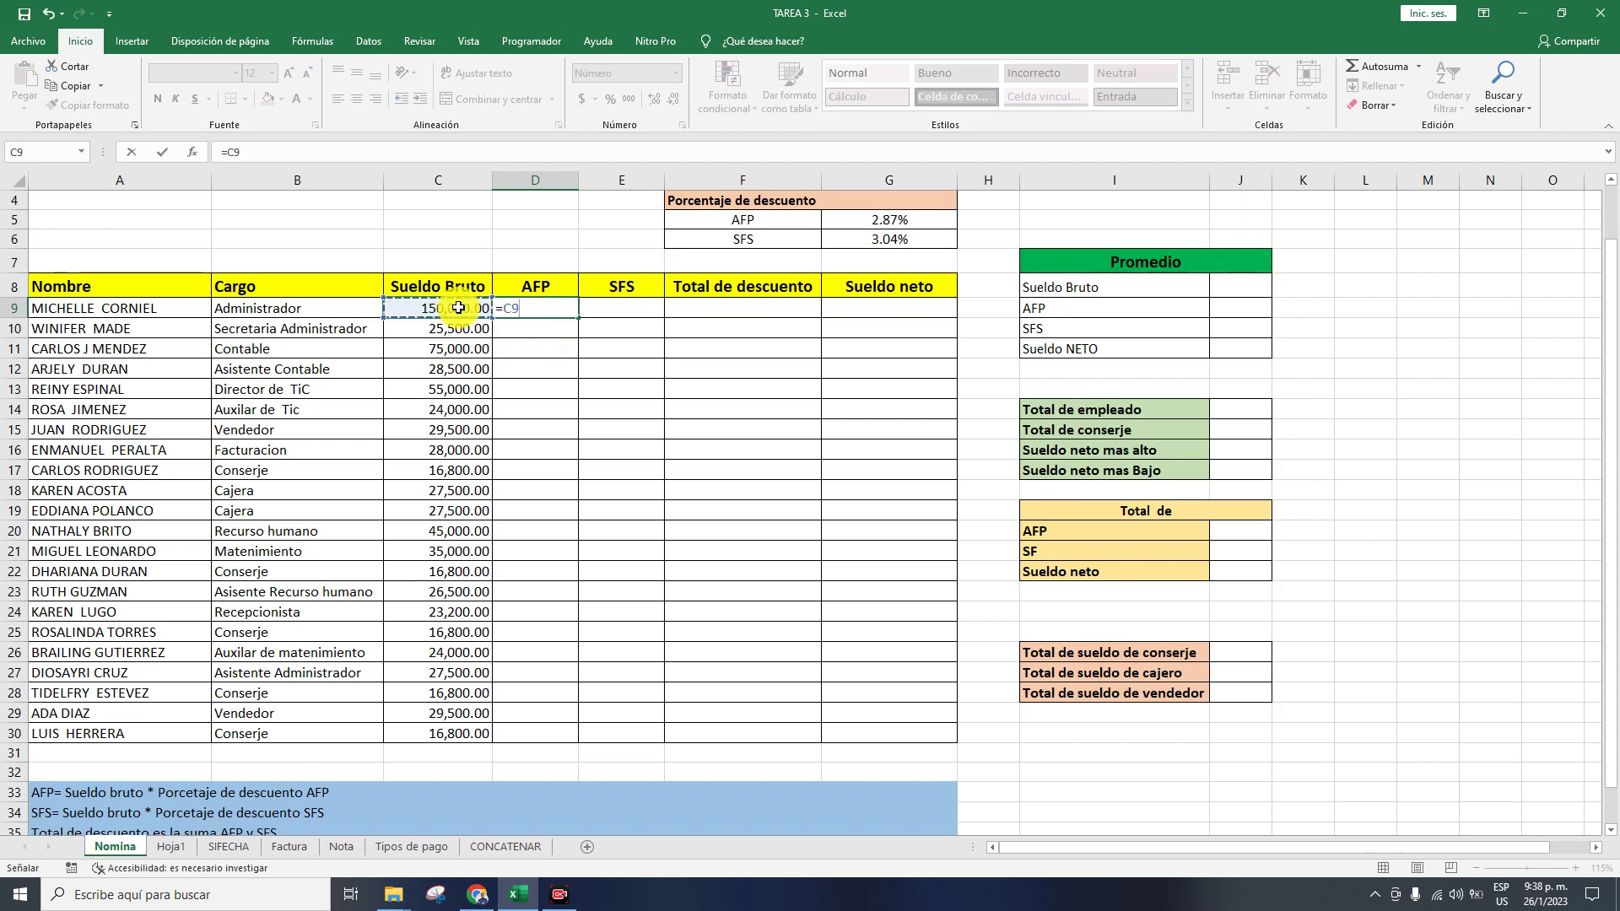
pyautogui.click(852, 228)
pyautogui.press('Return')
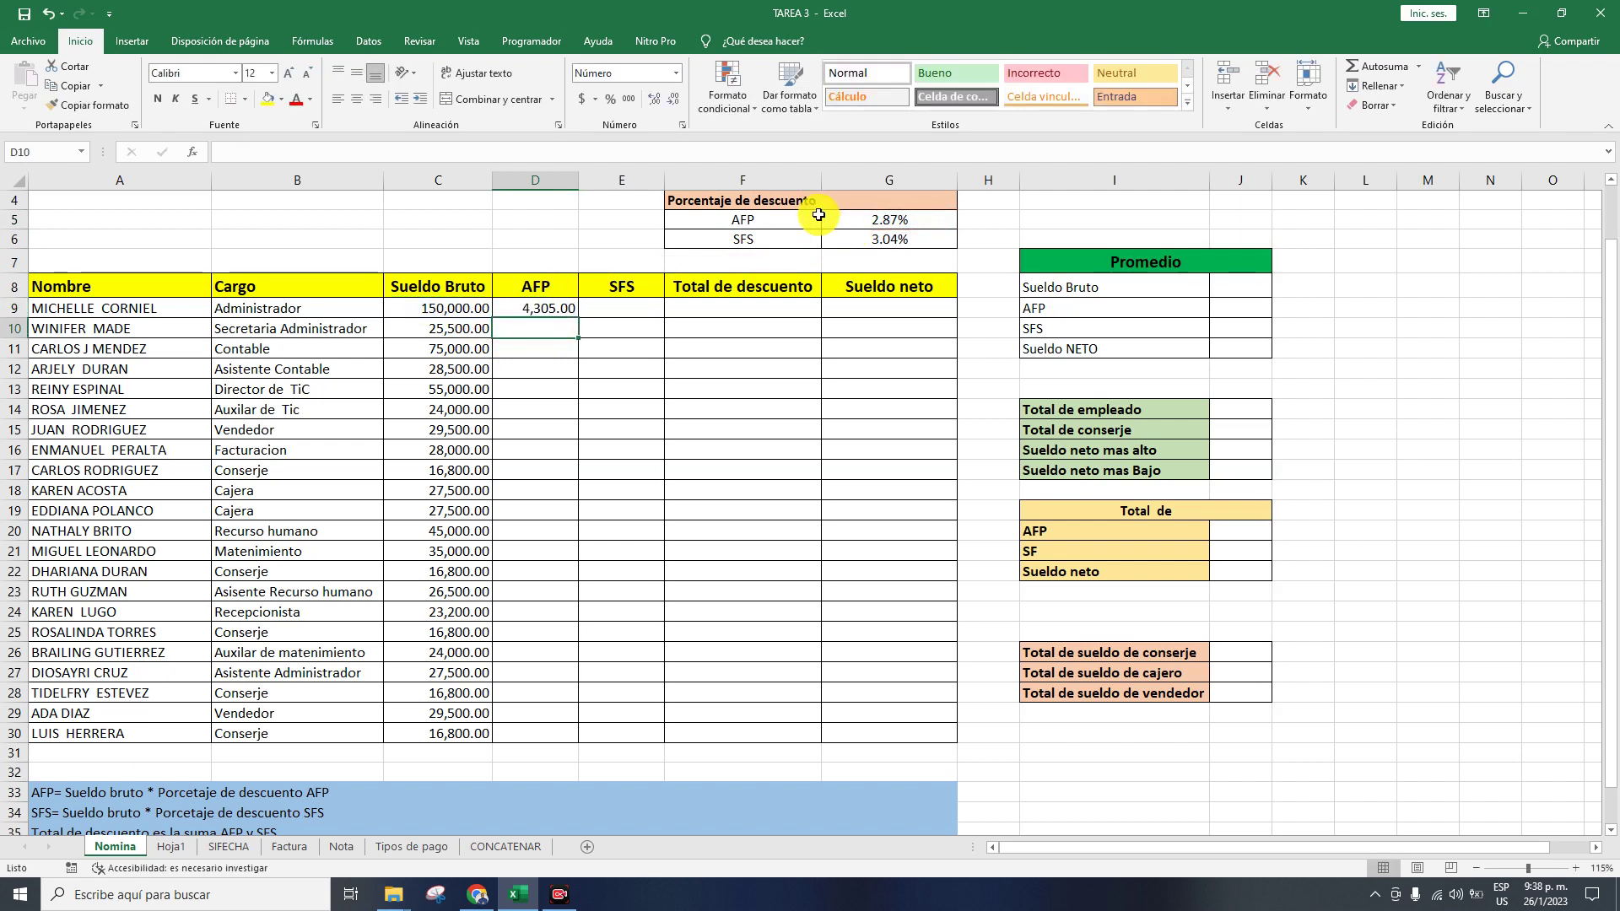
# - Fill the AFP formula from D9 down to D30 and examine the copied formulas in D10 and D11
pyautogui.click(561, 309)
pyautogui.moveTo(581, 319); pyautogui.dragTo(571, 734)
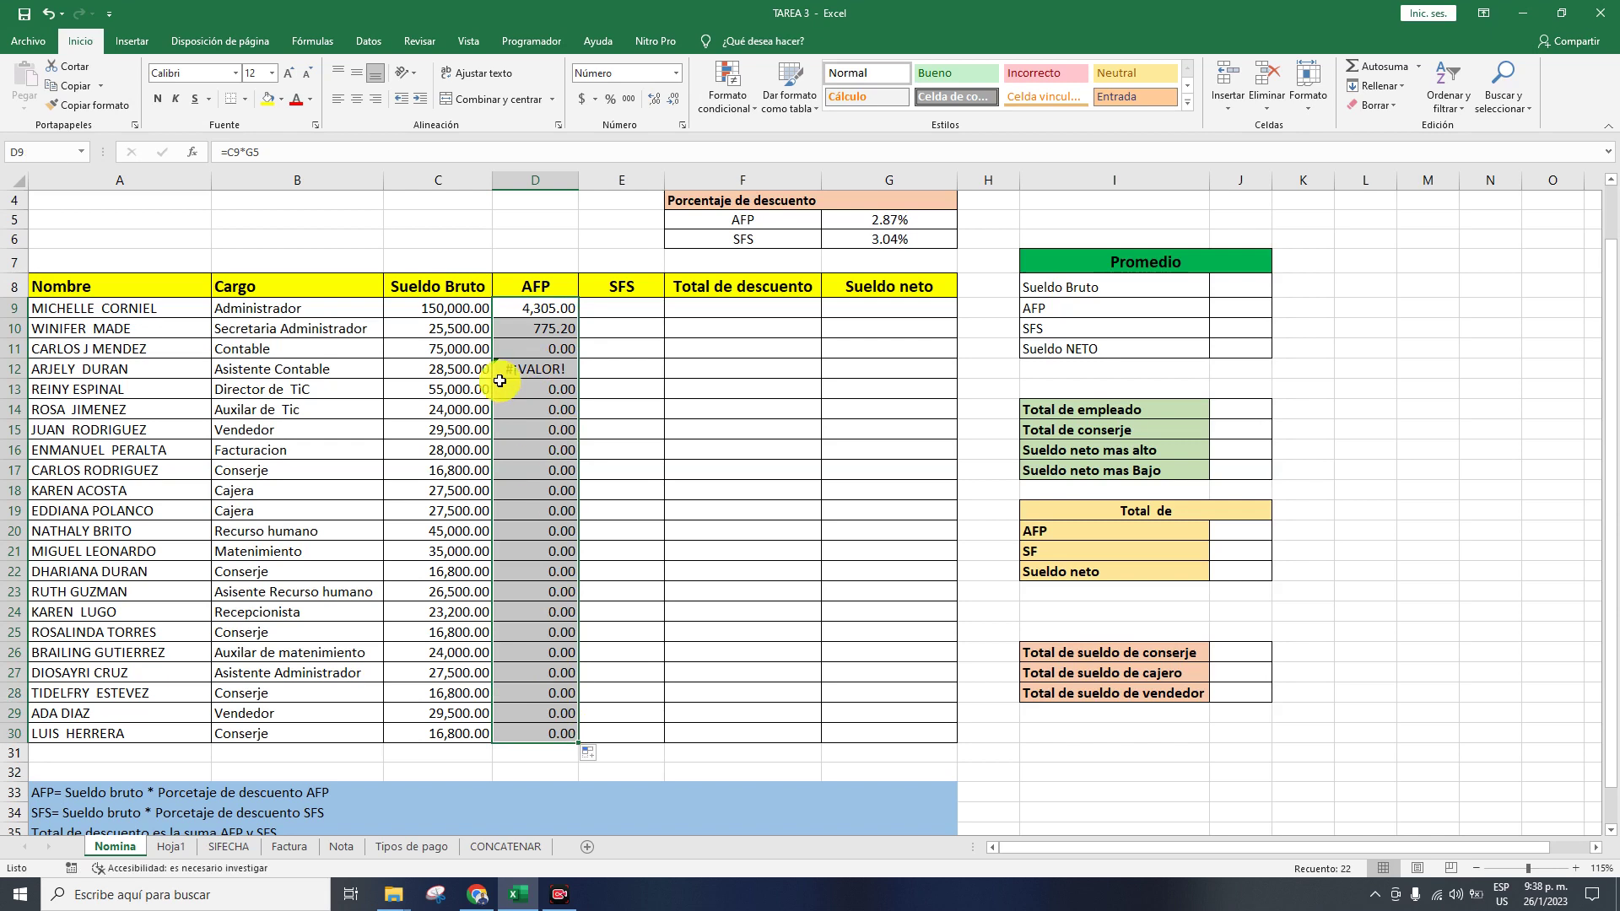
pyautogui.click(554, 346)
pyautogui.doubleClick(548, 329)
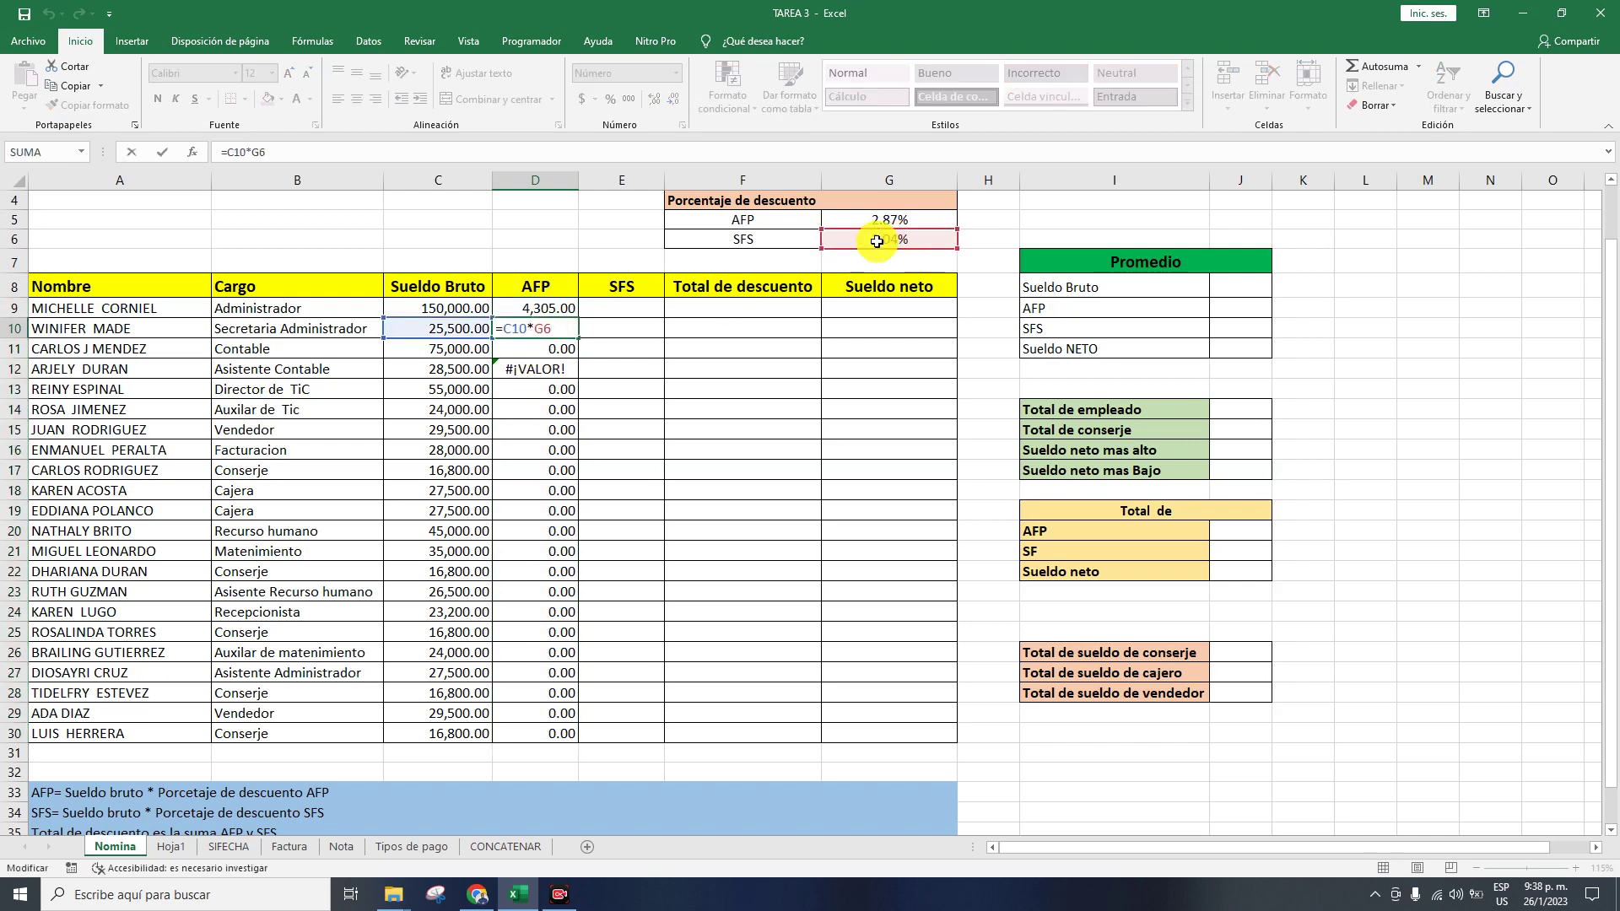
pyautogui.press('Return')
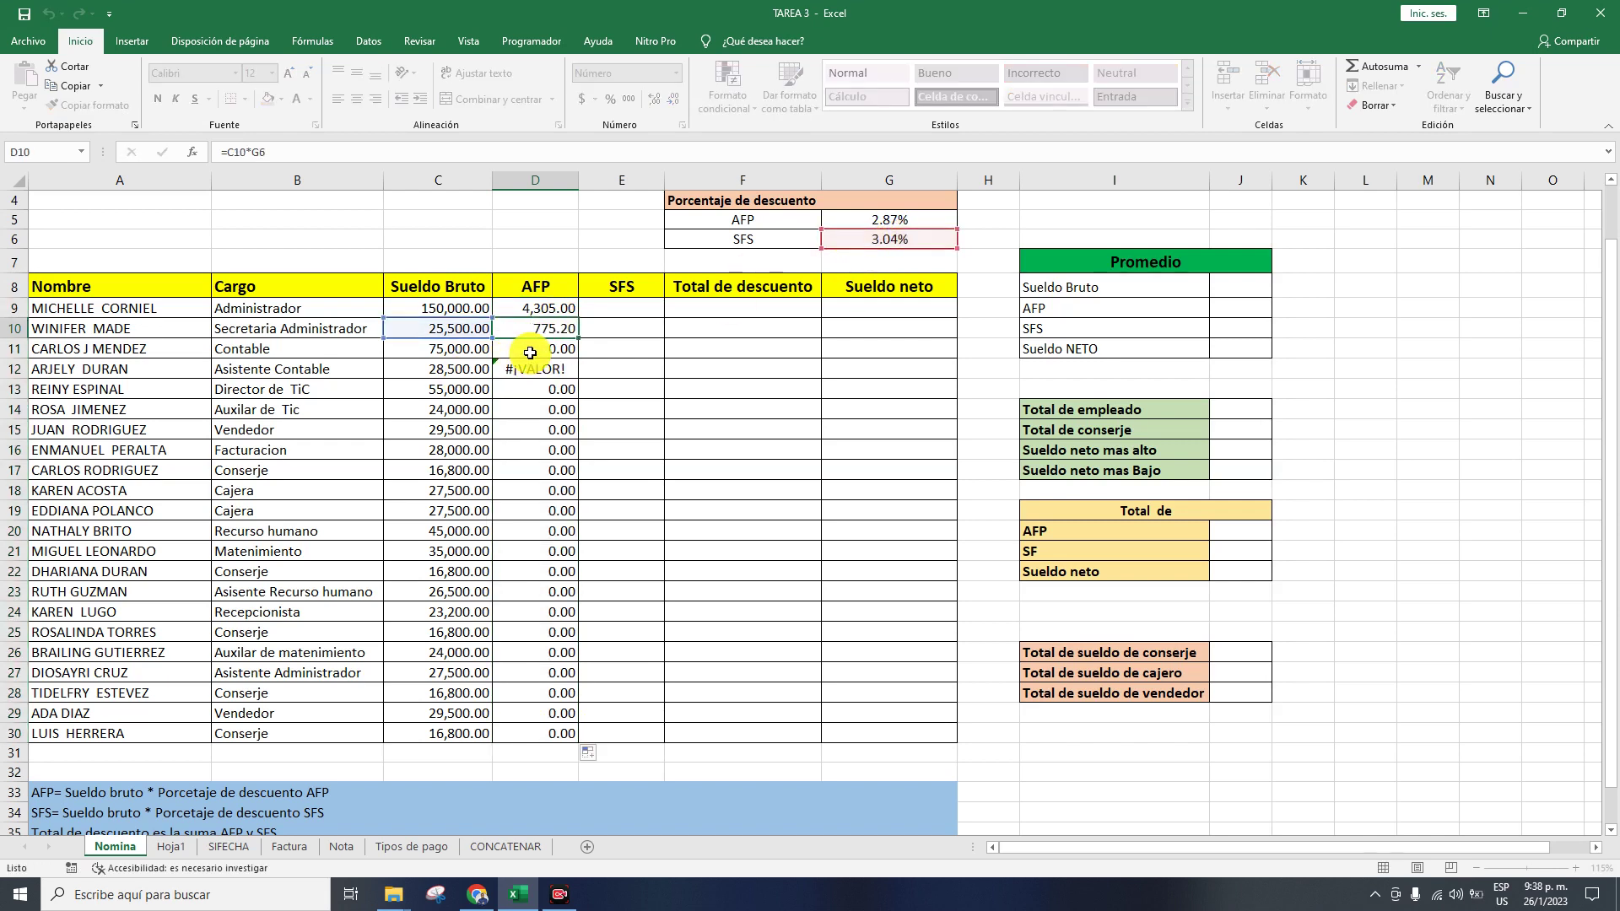
pyautogui.doubleClick(529, 352)
pyautogui.press('Return')
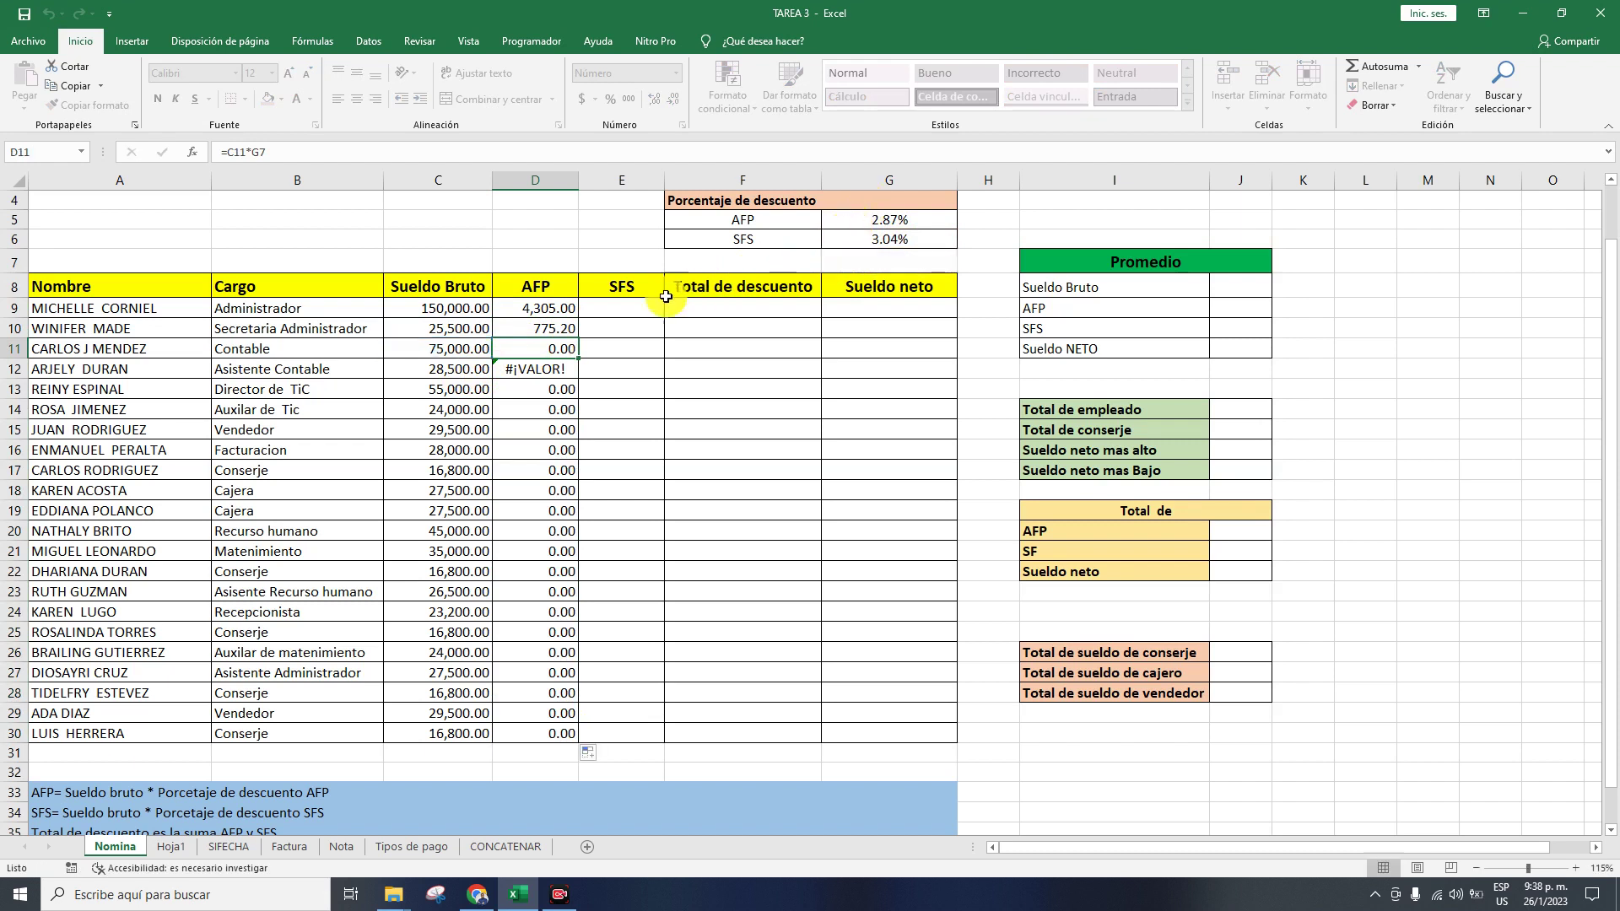
# - Make the AFP percentage reference absolute in D9, as =C9*$G$5, and refill the AFP column down to D30
pyautogui.doubleClick(540, 308)
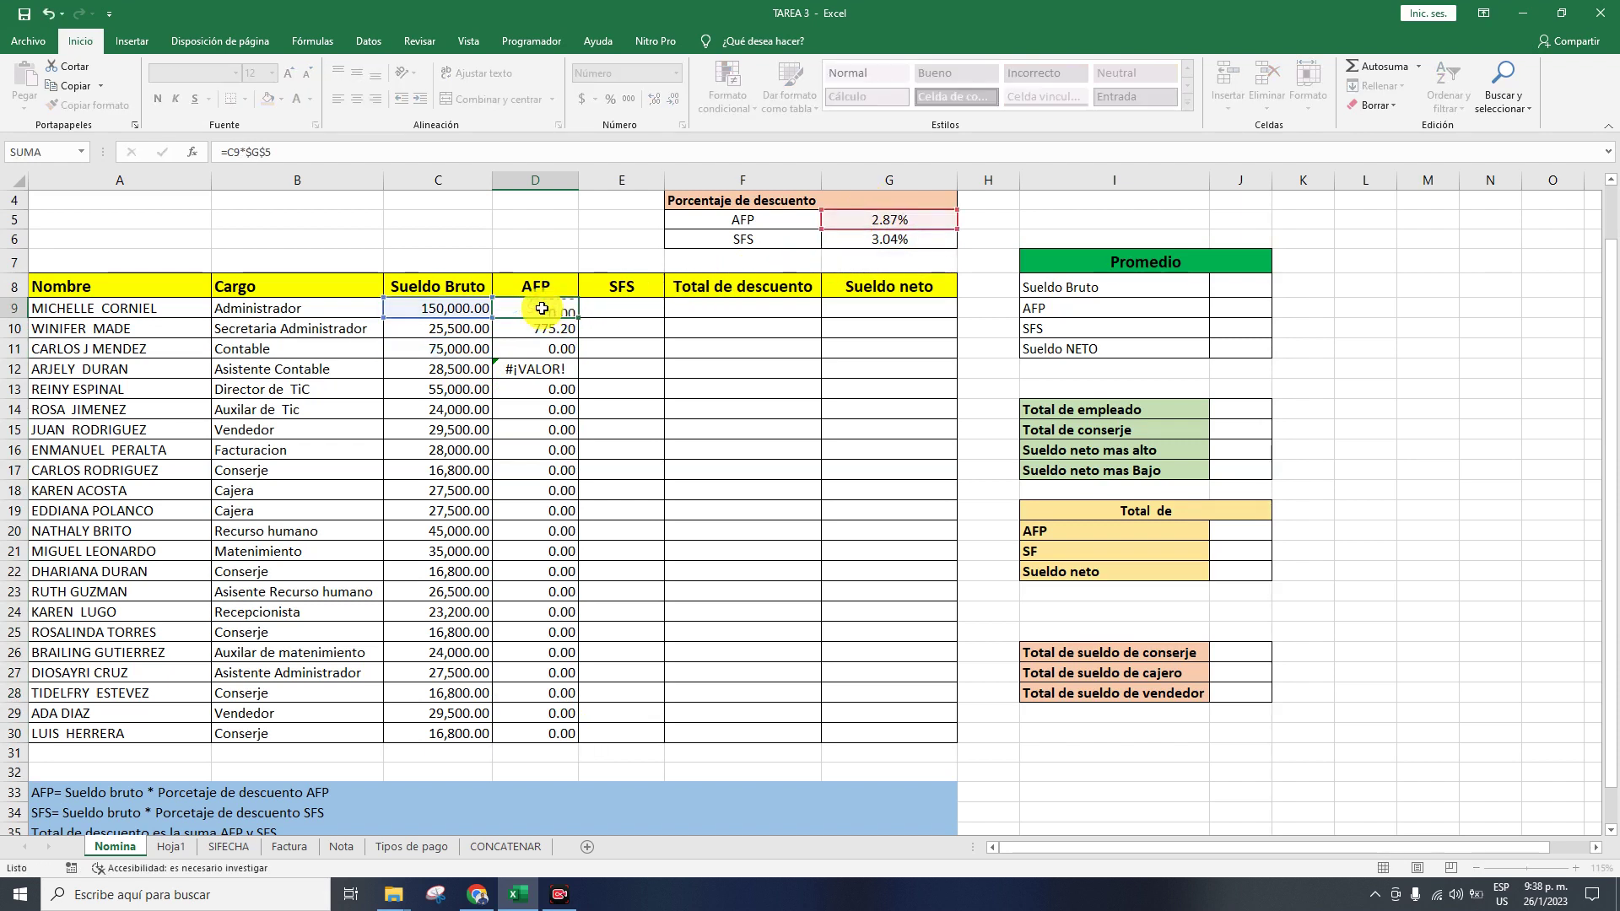
pyautogui.hotkey('ctrl', 'Return')
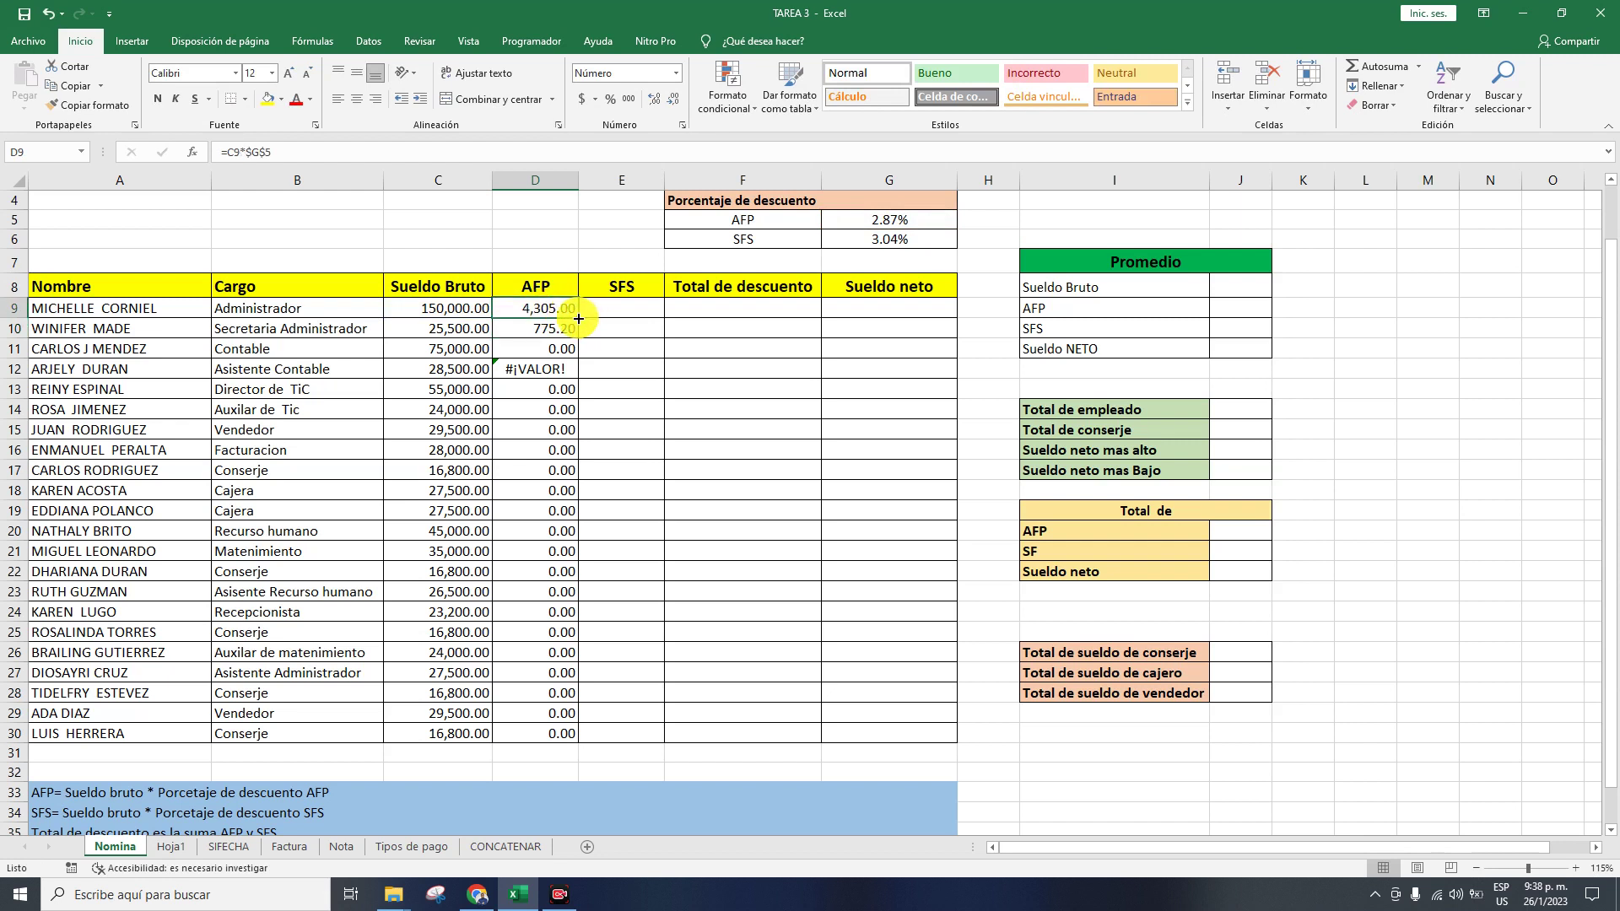
pyautogui.doubleClick(579, 318)
# - Calculate the SFS deduction in E9 with =C9*$G$6 and fill the formula down to E30
pyautogui.click(604, 310)
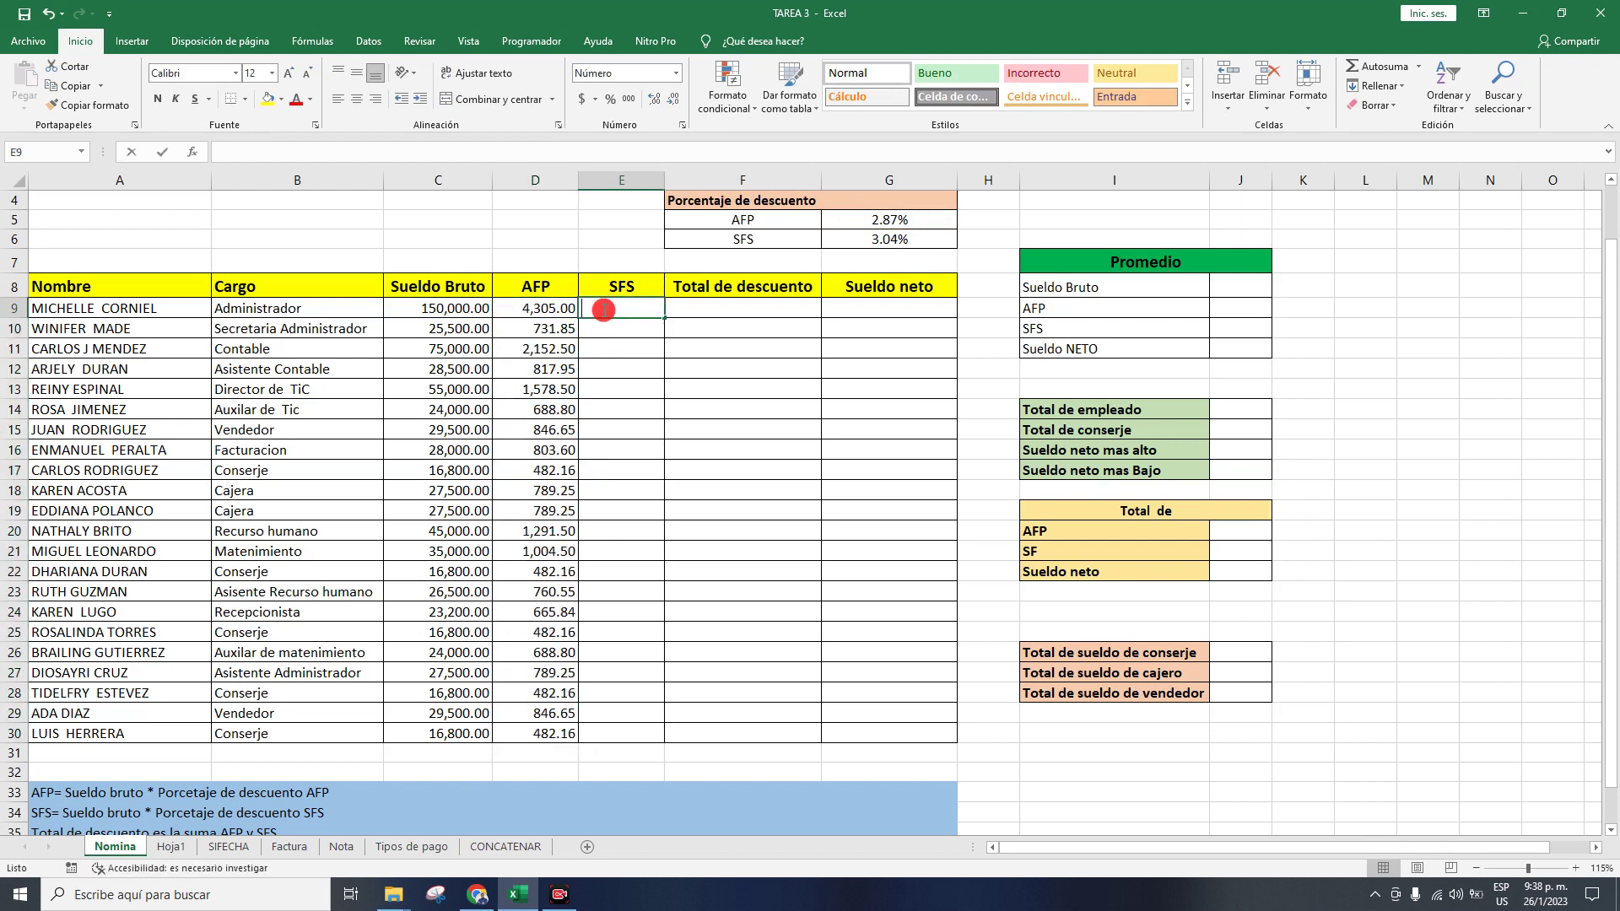
pyautogui.write('=s')
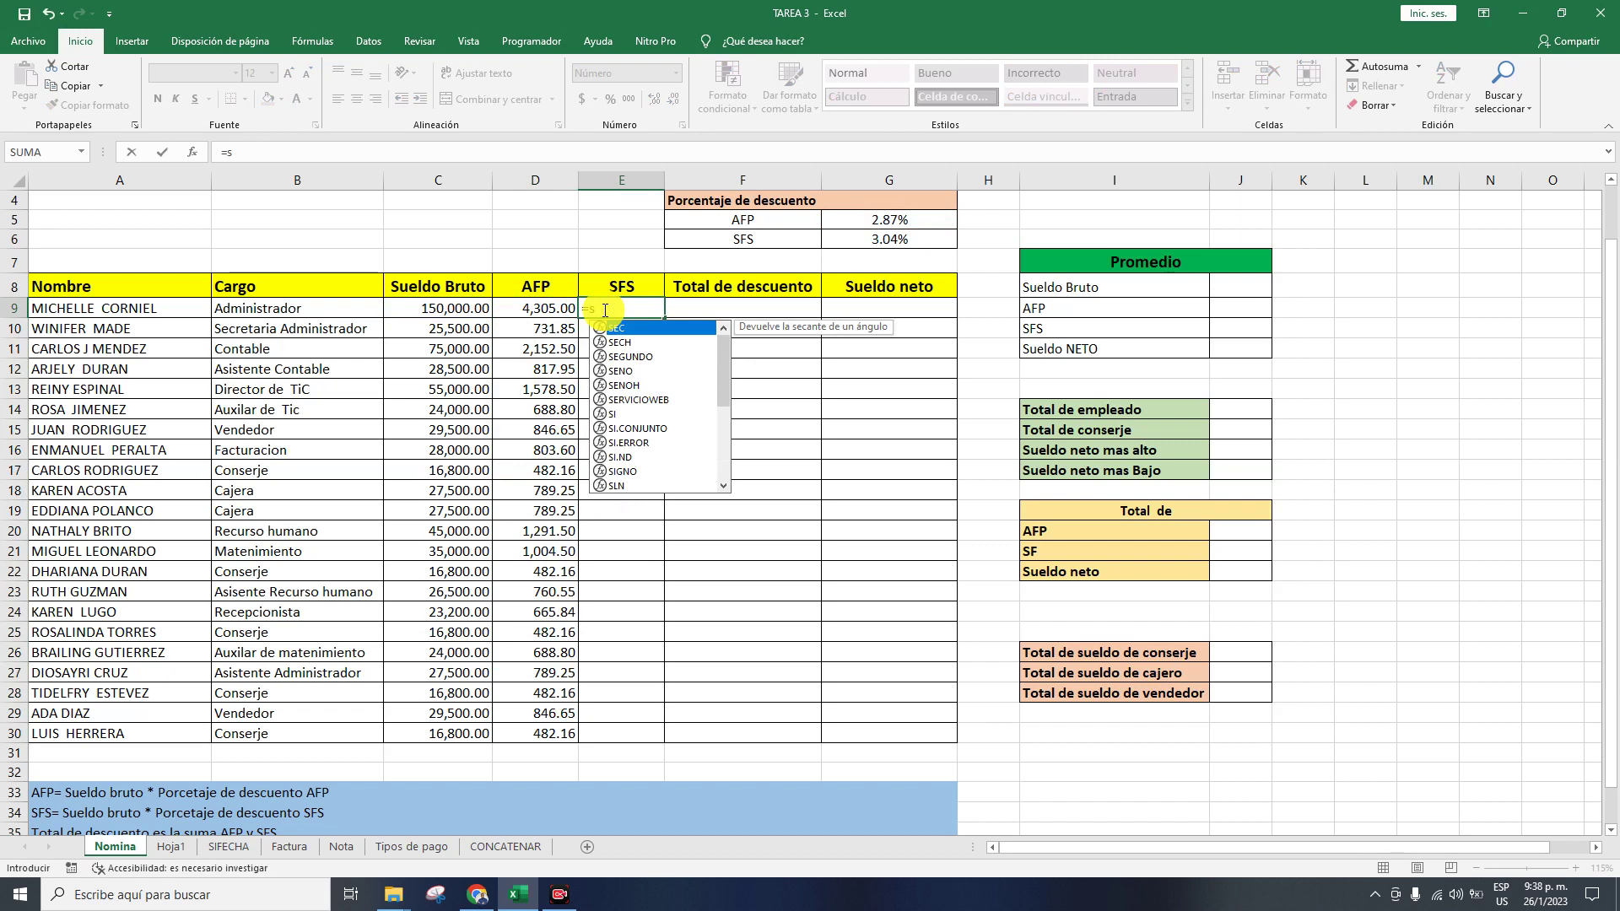
pyautogui.press('BackSpace')
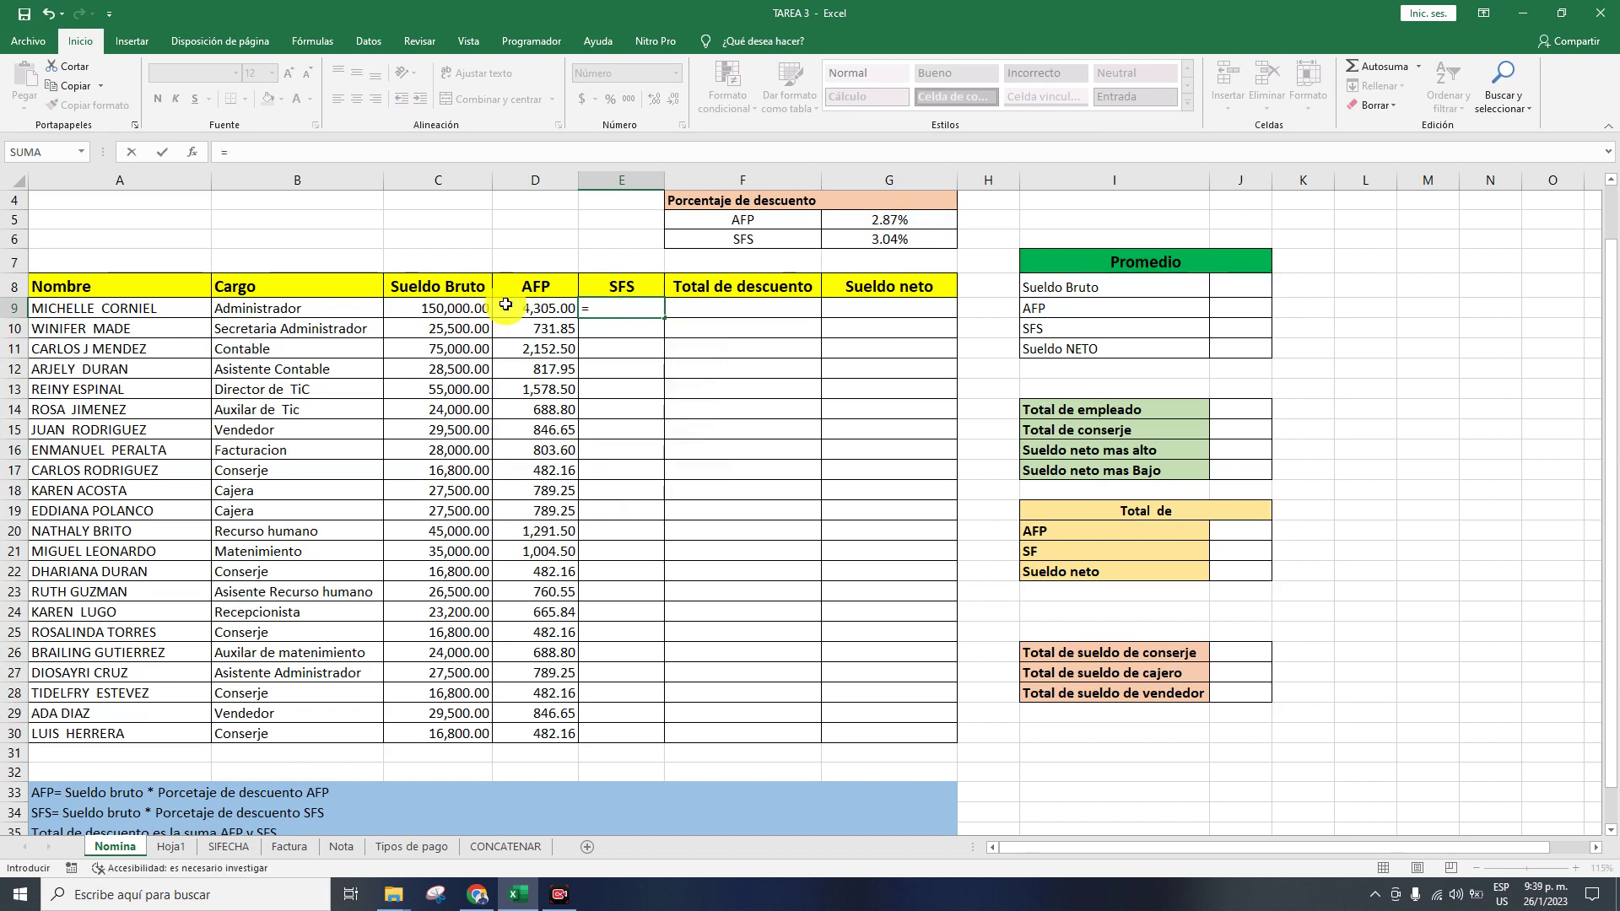
pyautogui.click(426, 312)
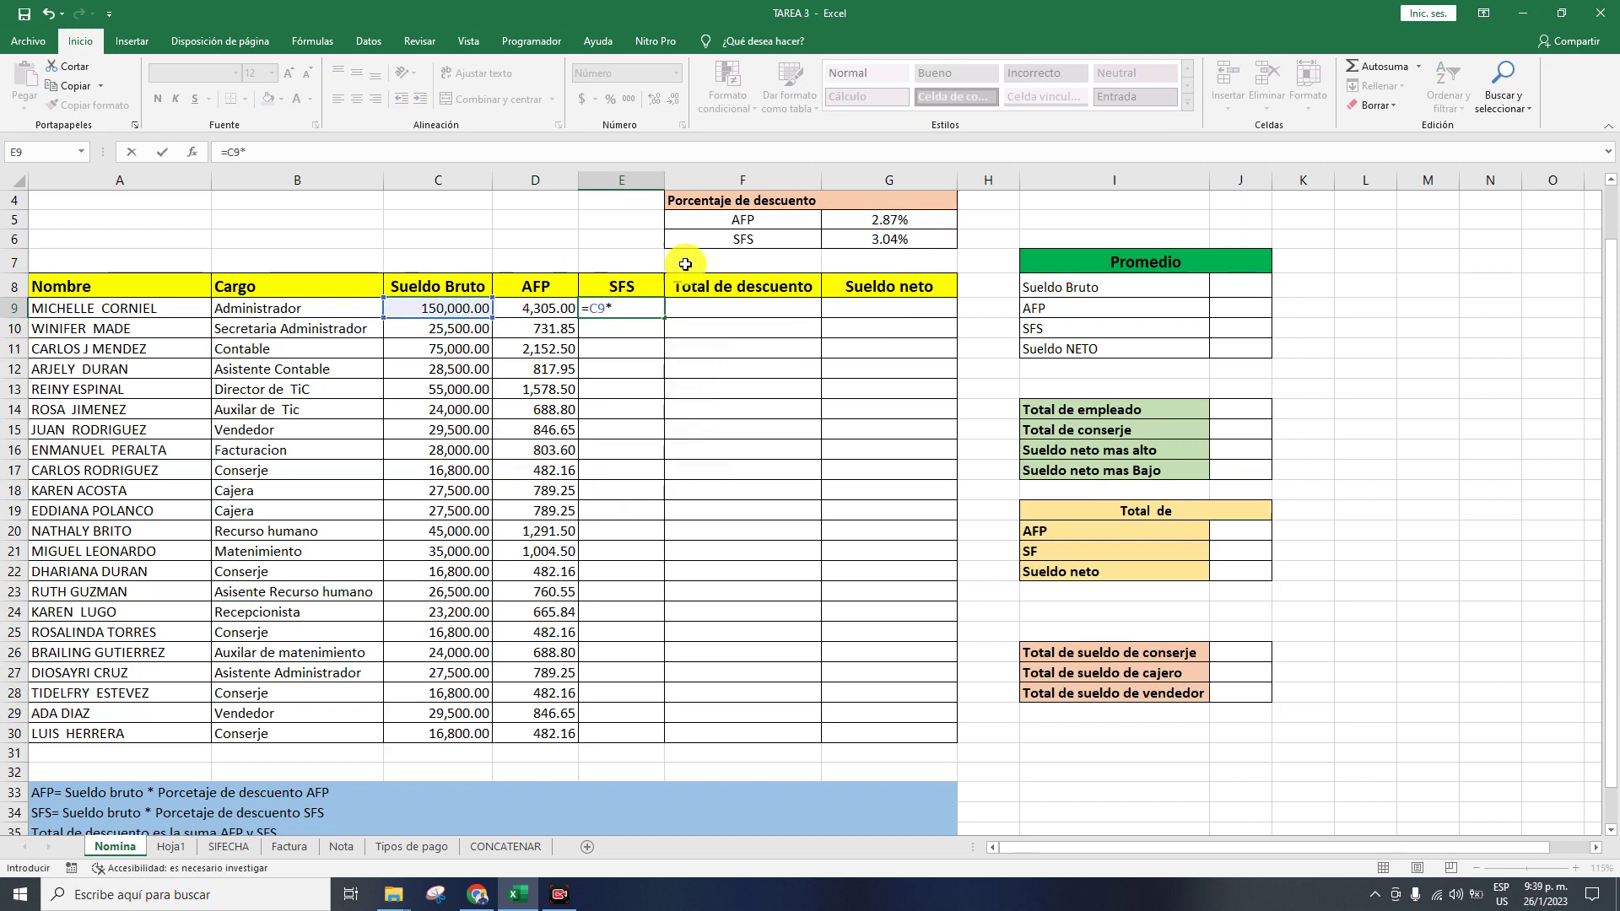
pyautogui.click(919, 241)
pyautogui.click(612, 310)
pyautogui.hotkey('ctrl', 'Return')
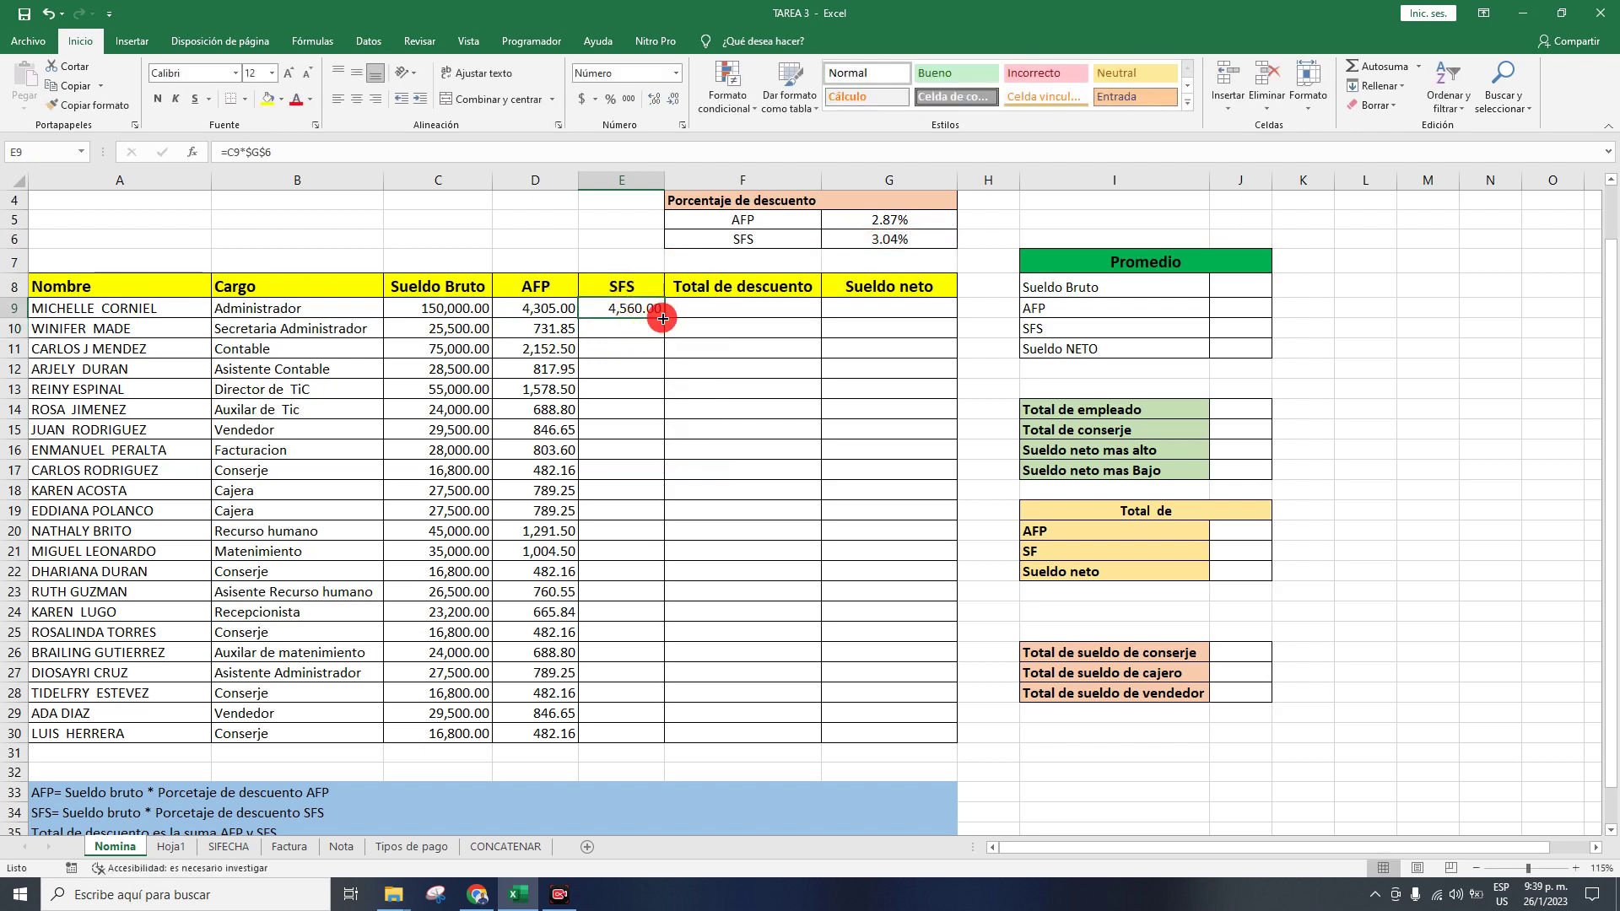
pyautogui.doubleClick(663, 318)
# - Calculate the total deduction in F9 with =D9+E9 and fill the formula down to F30
pyautogui.doubleClick(693, 311)
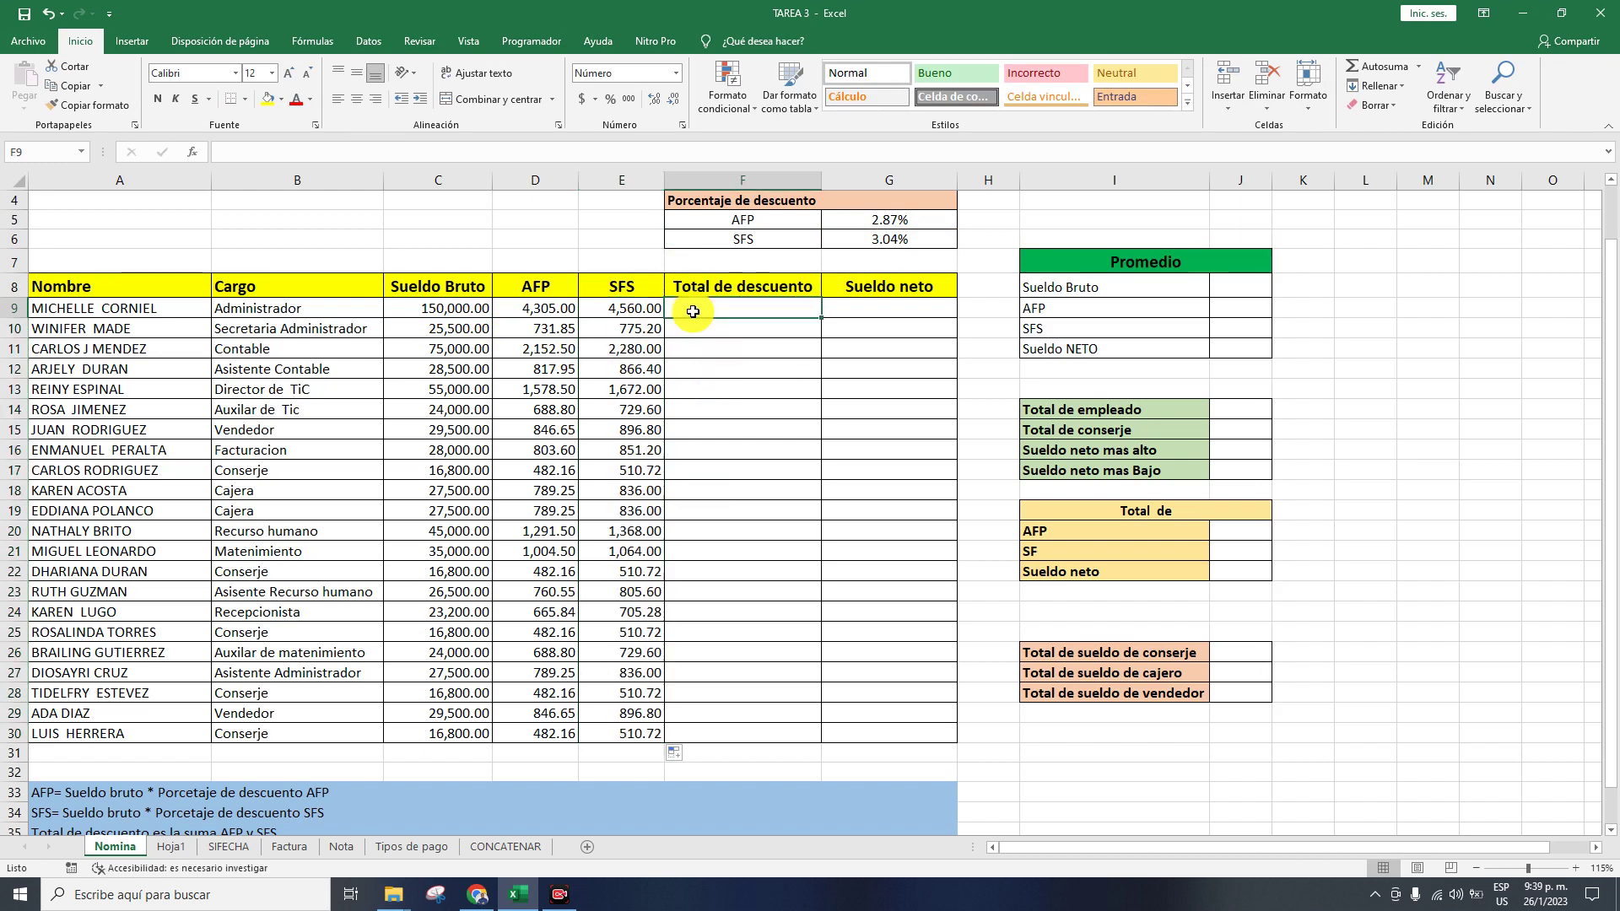
pyautogui.write('=')
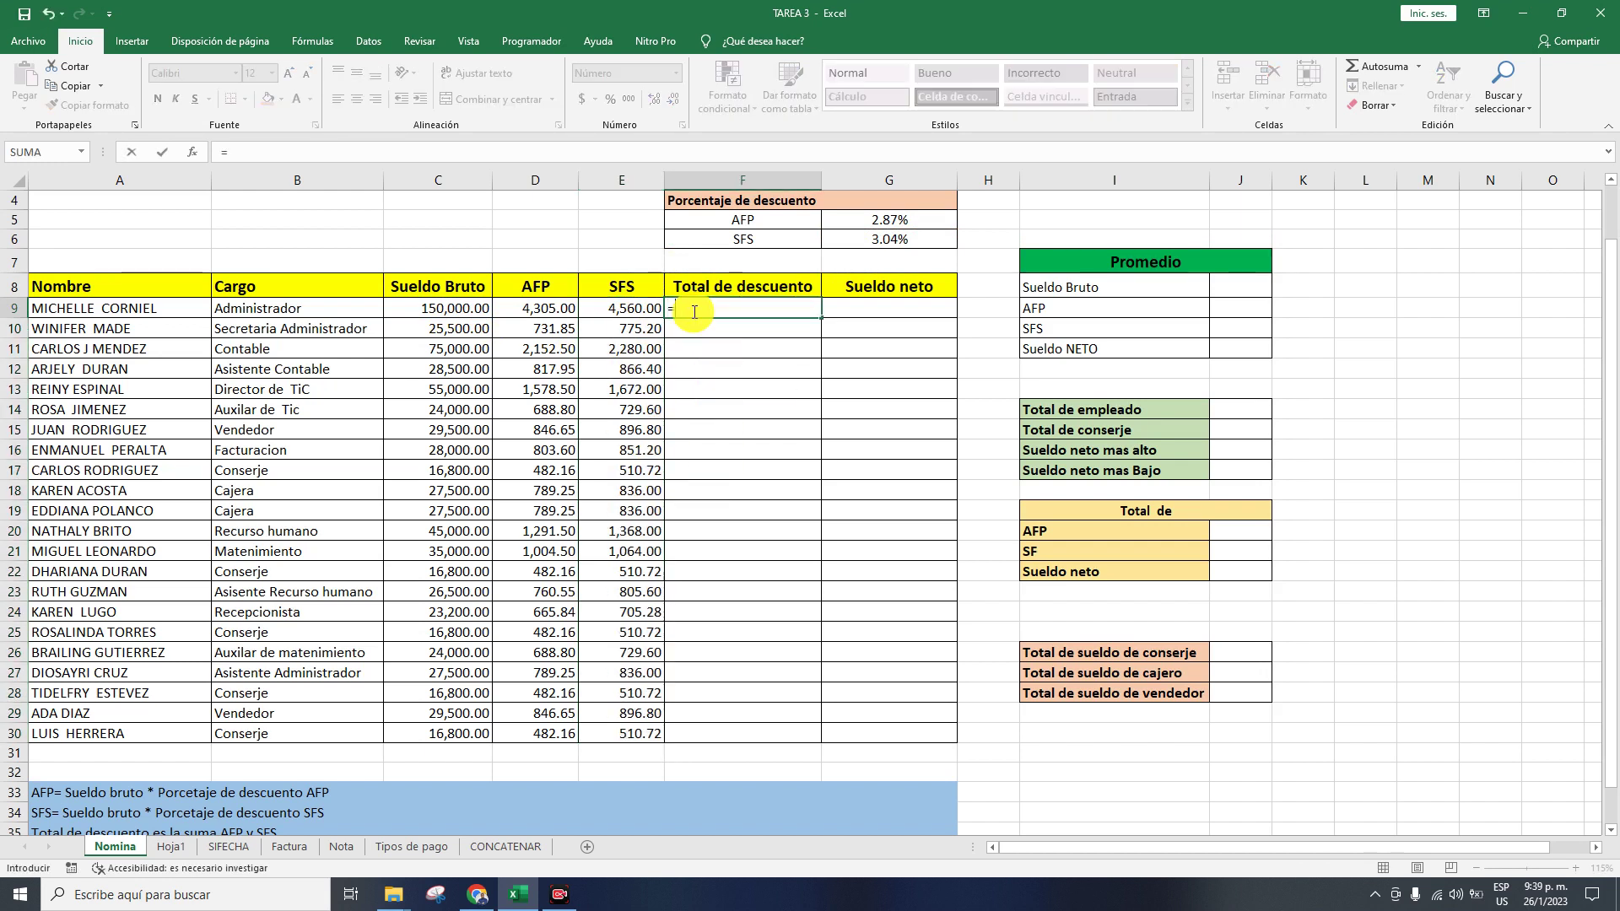
pyautogui.click(560, 310)
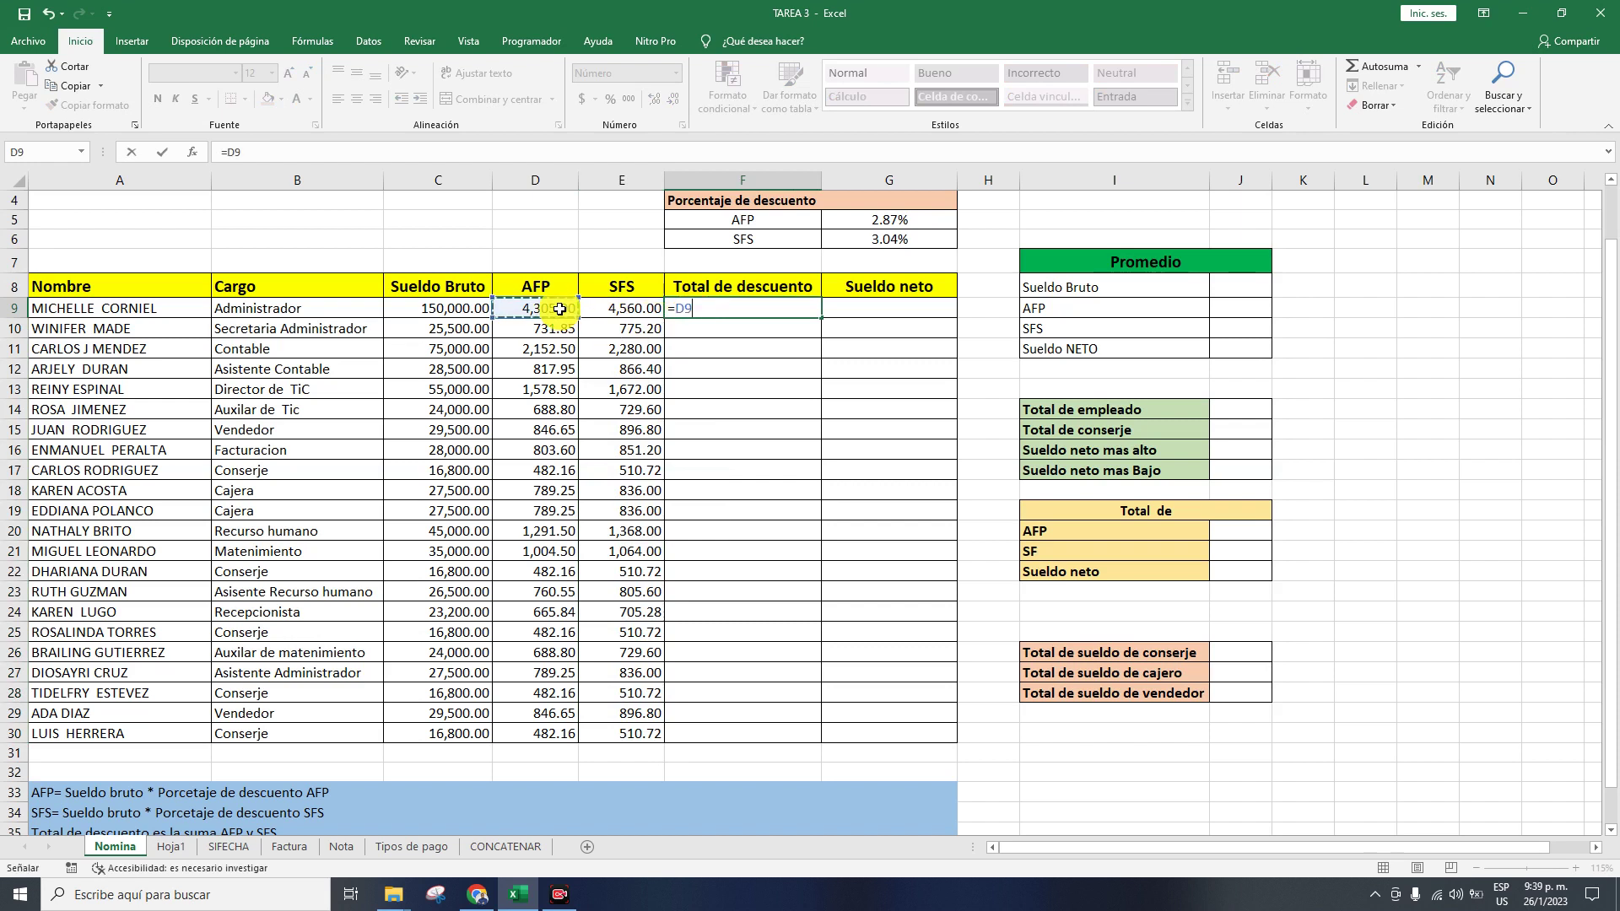
pyautogui.write('+')
pyautogui.click(613, 306)
pyautogui.press('Return')
pyautogui.click(725, 307)
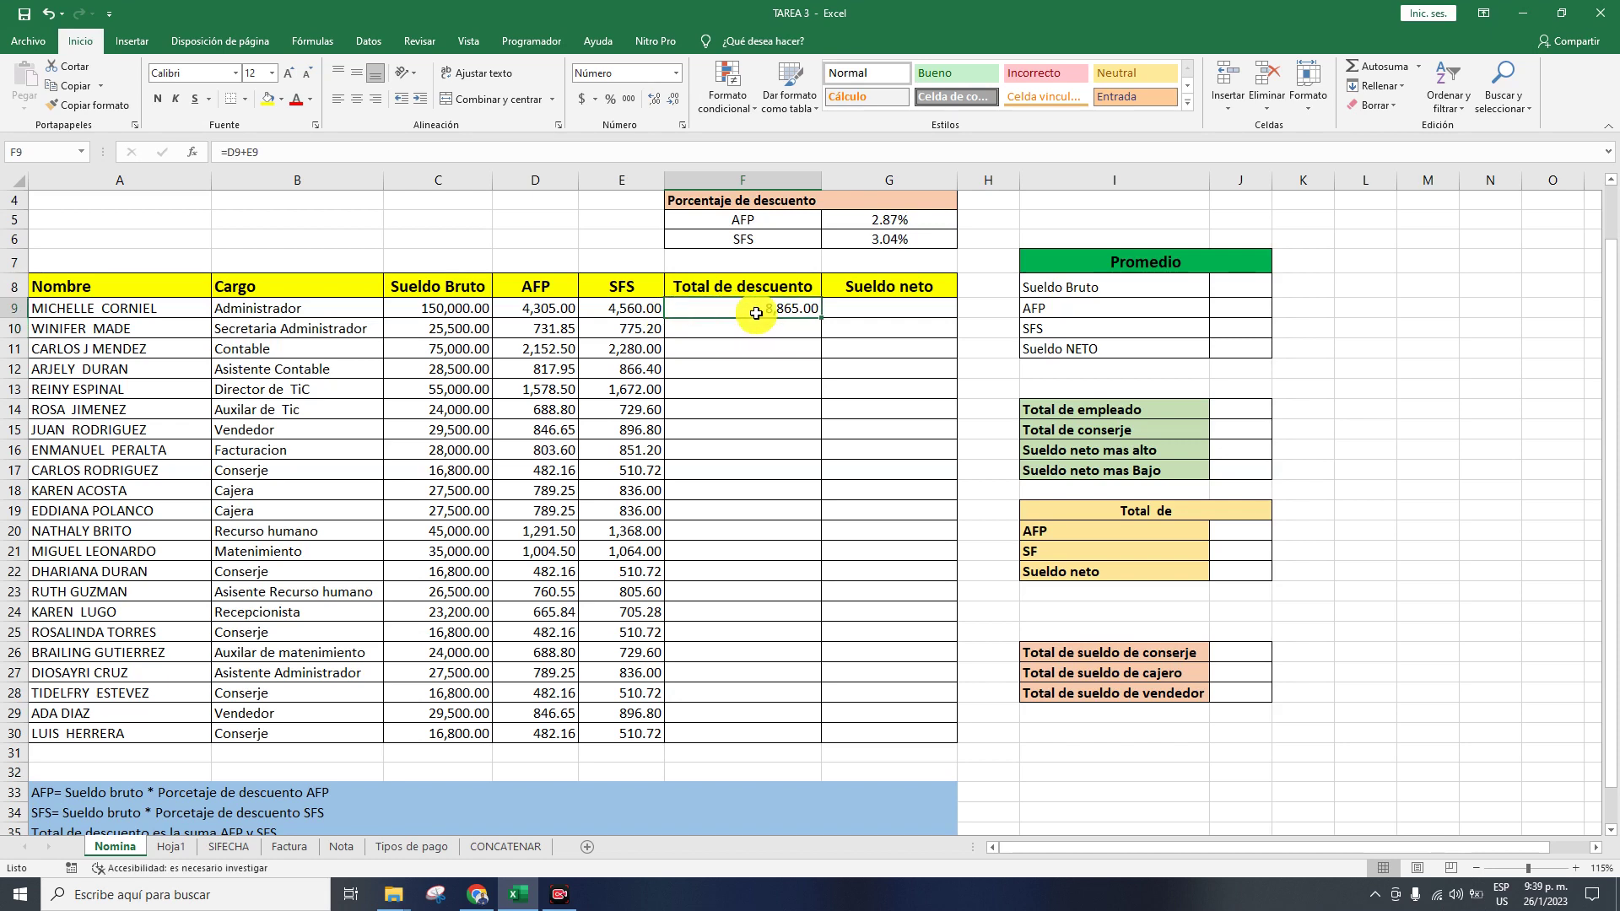
pyautogui.doubleClick(820, 316)
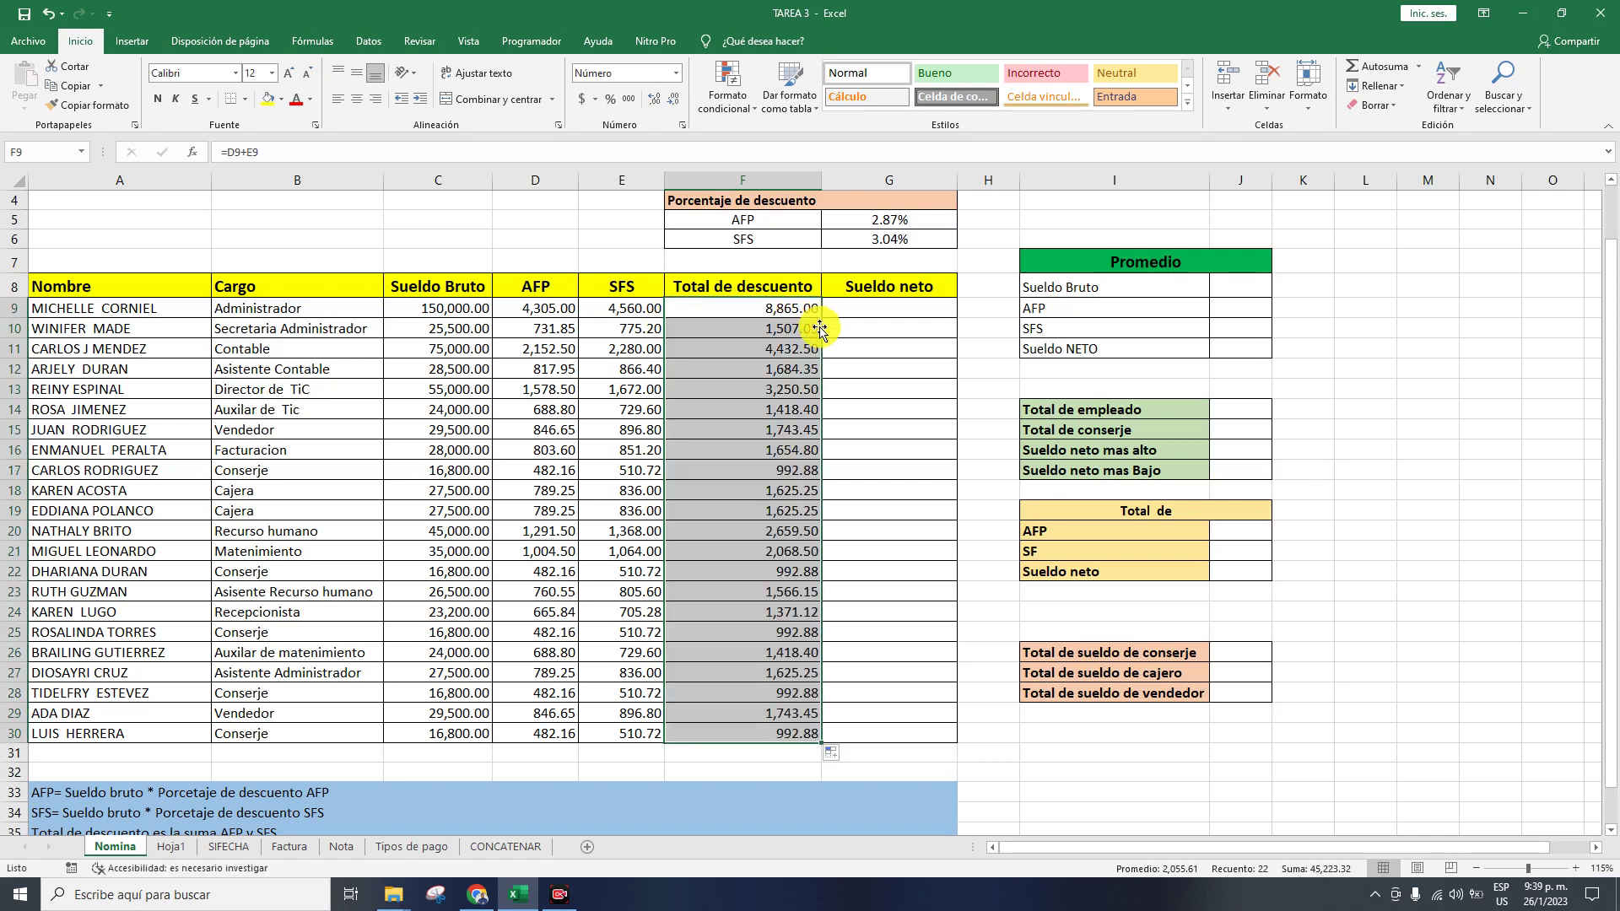
# - Calculate the net salary in G9 with =C9-F9 and fill the formula down to G30
pyautogui.doubleClick(850, 308)
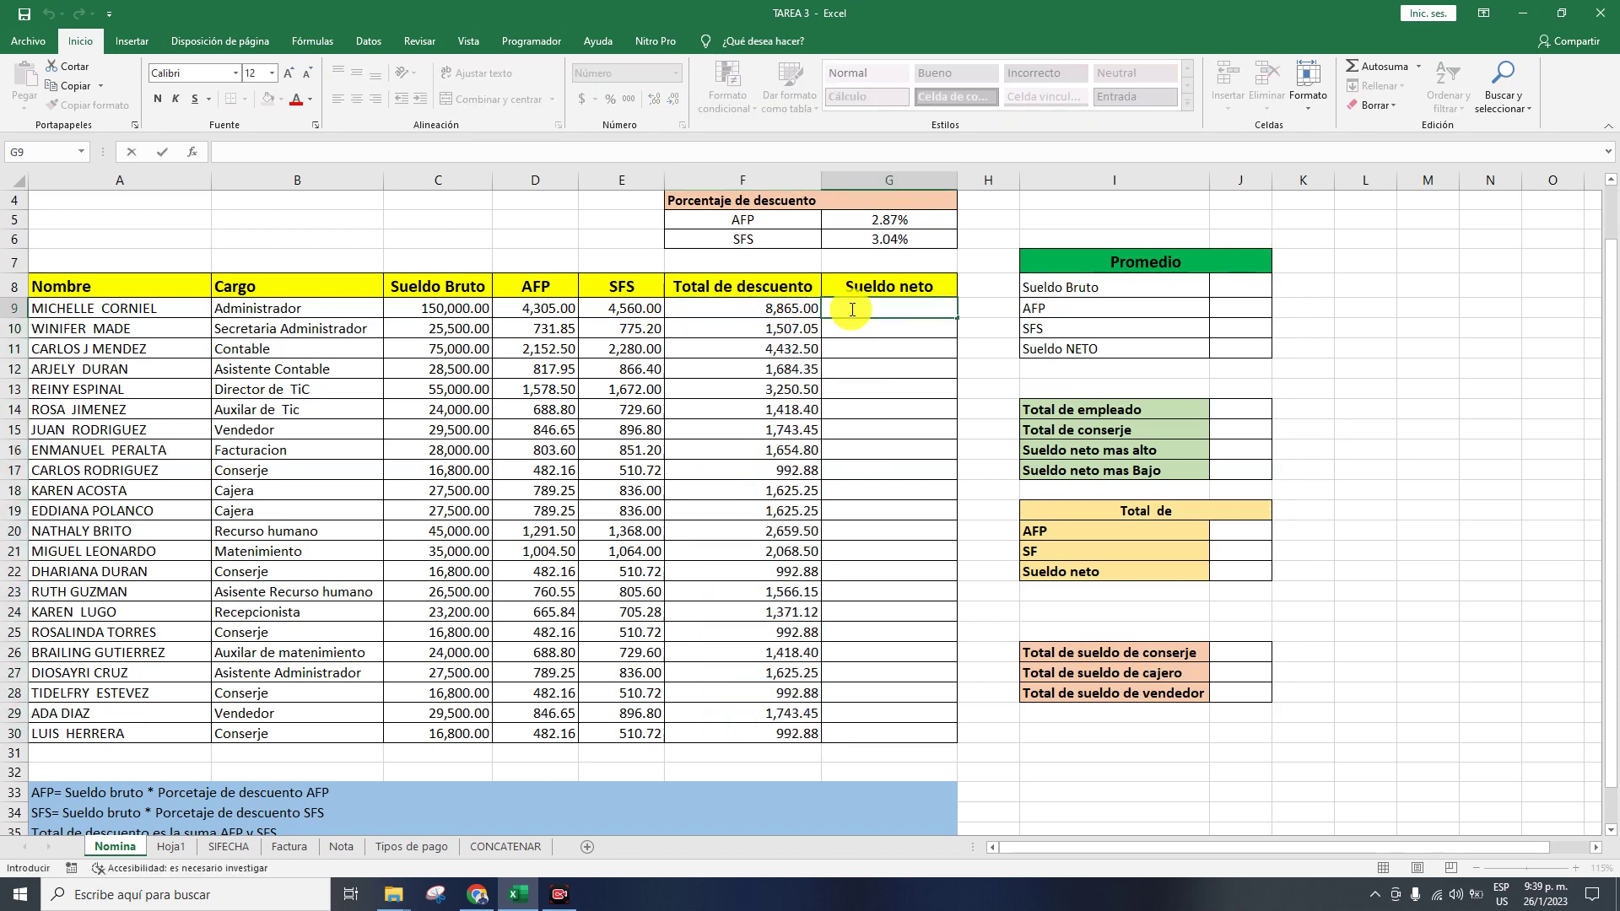
pyautogui.write('=')
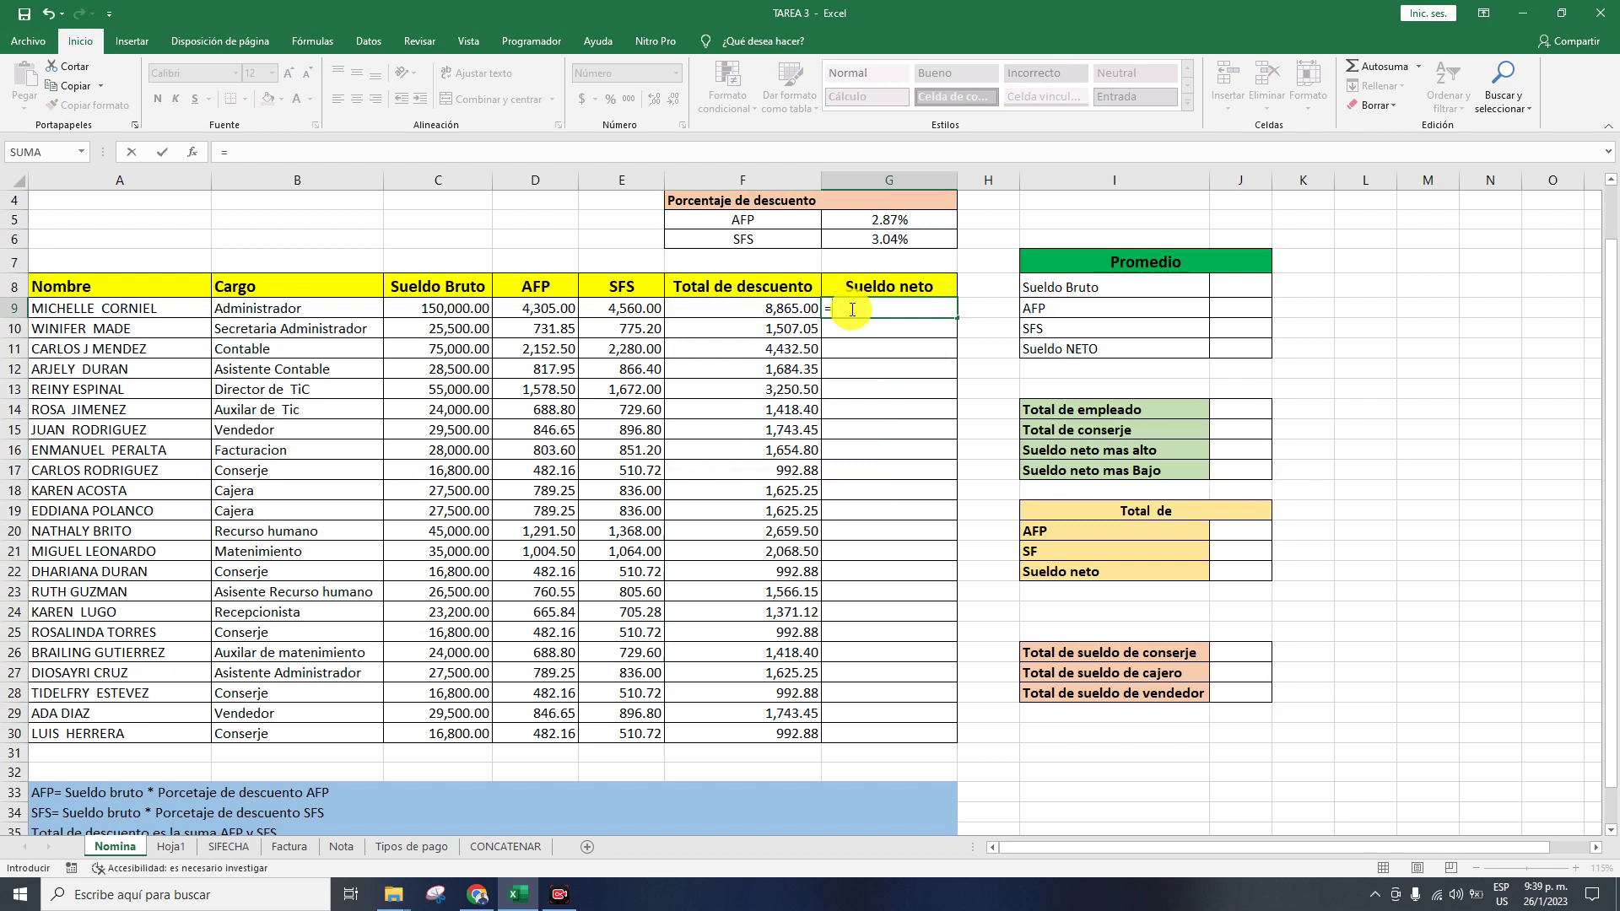
pyautogui.click(444, 311)
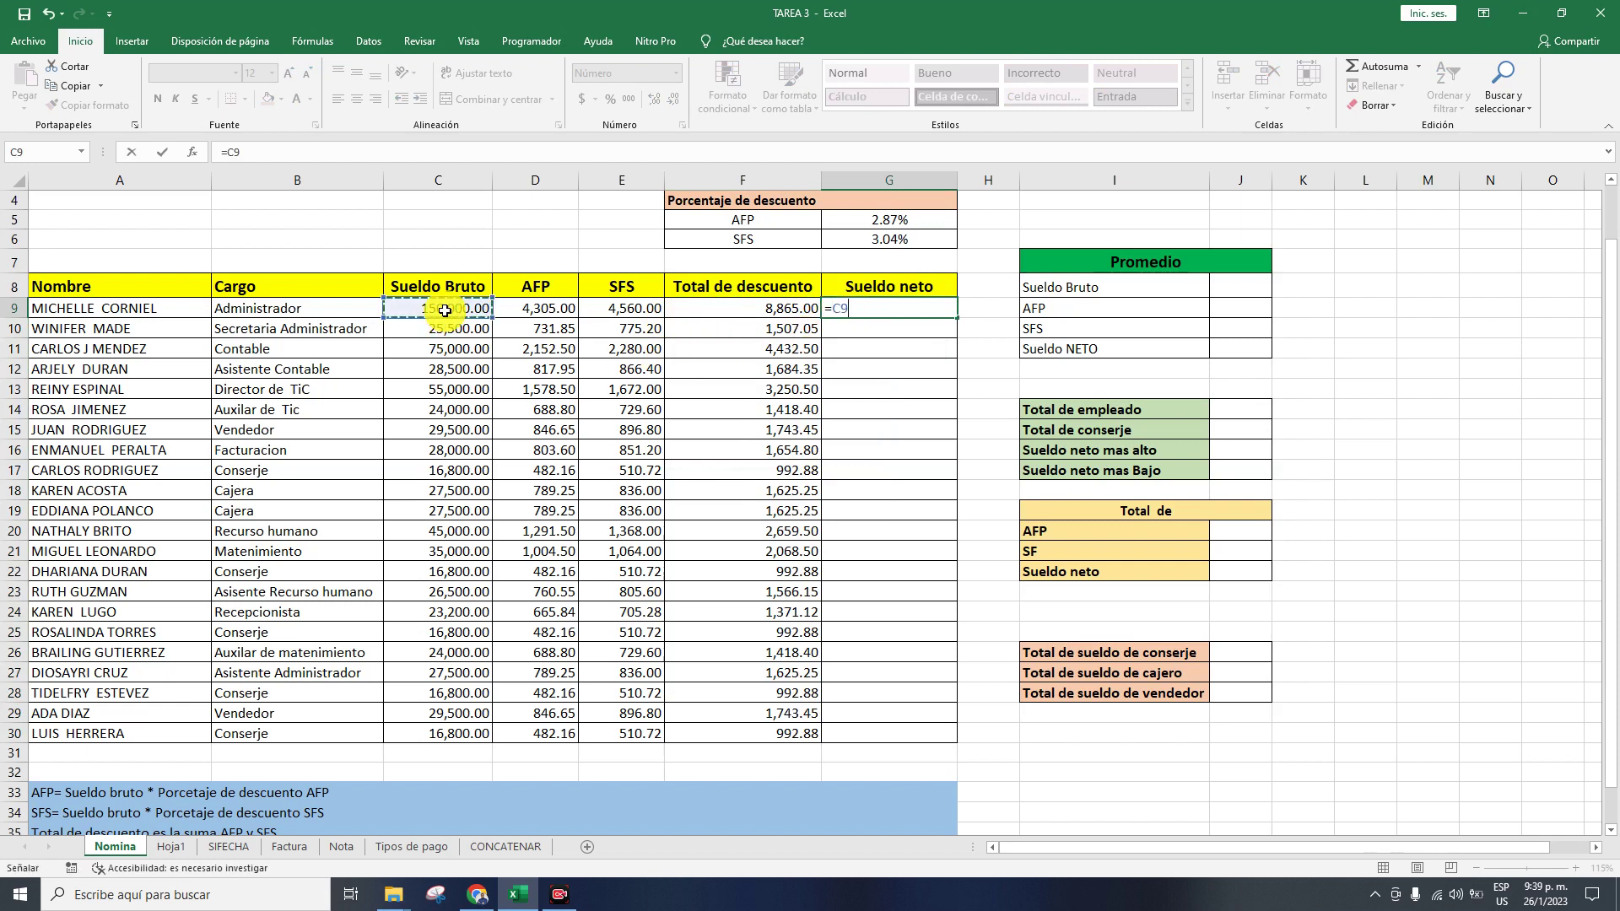
pyautogui.write('-')
pyautogui.click(689, 312)
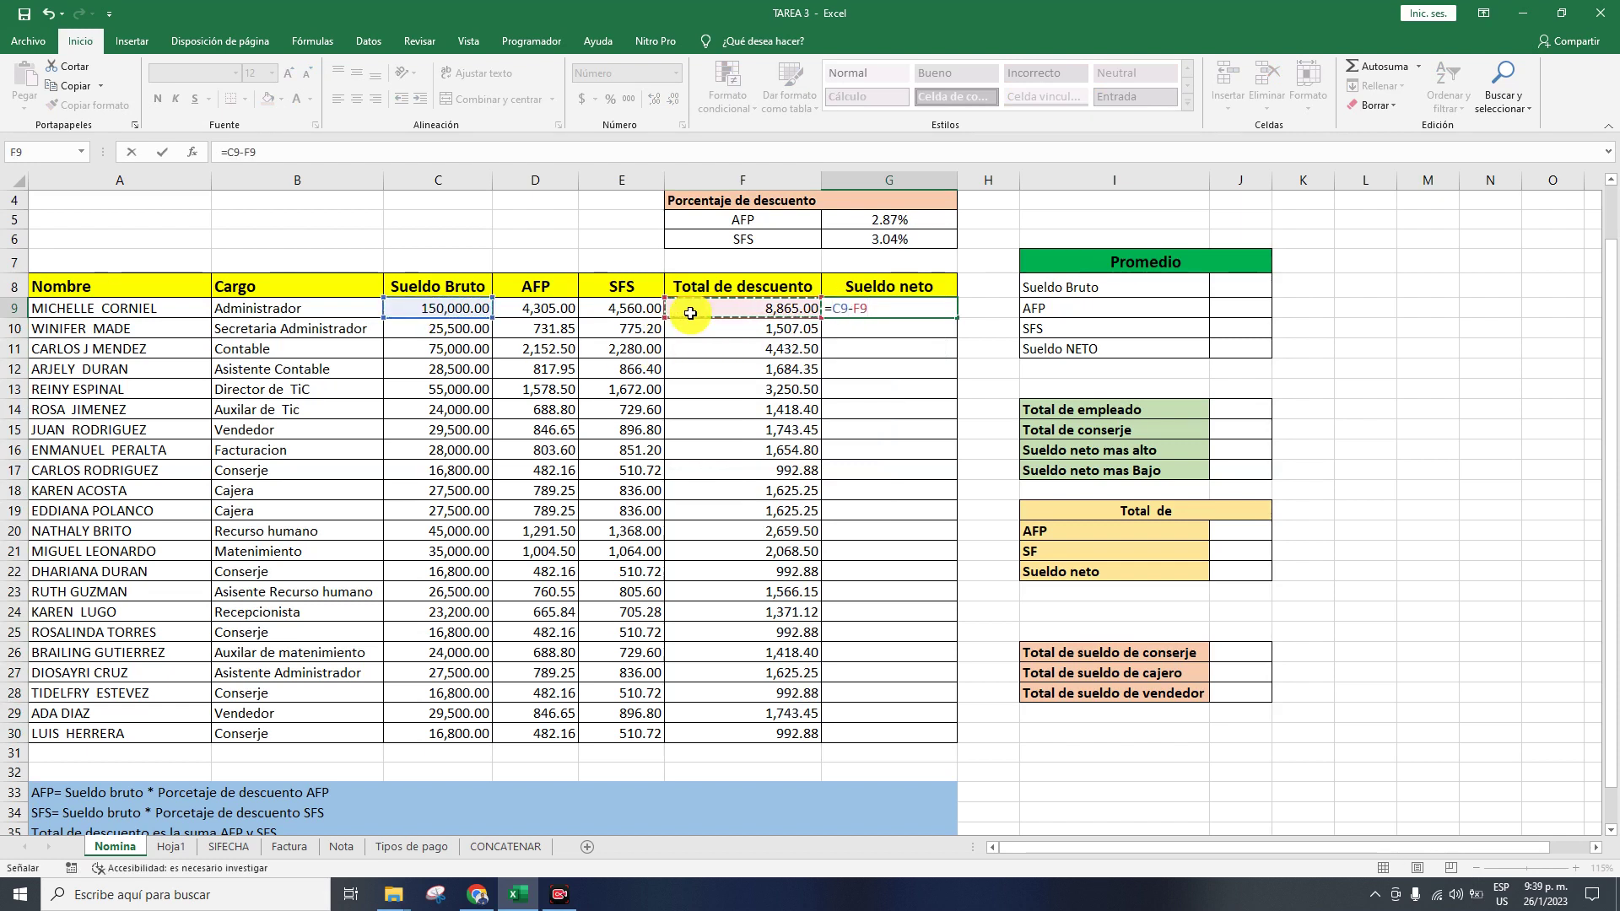
pyautogui.press('Return')
pyautogui.click(928, 310)
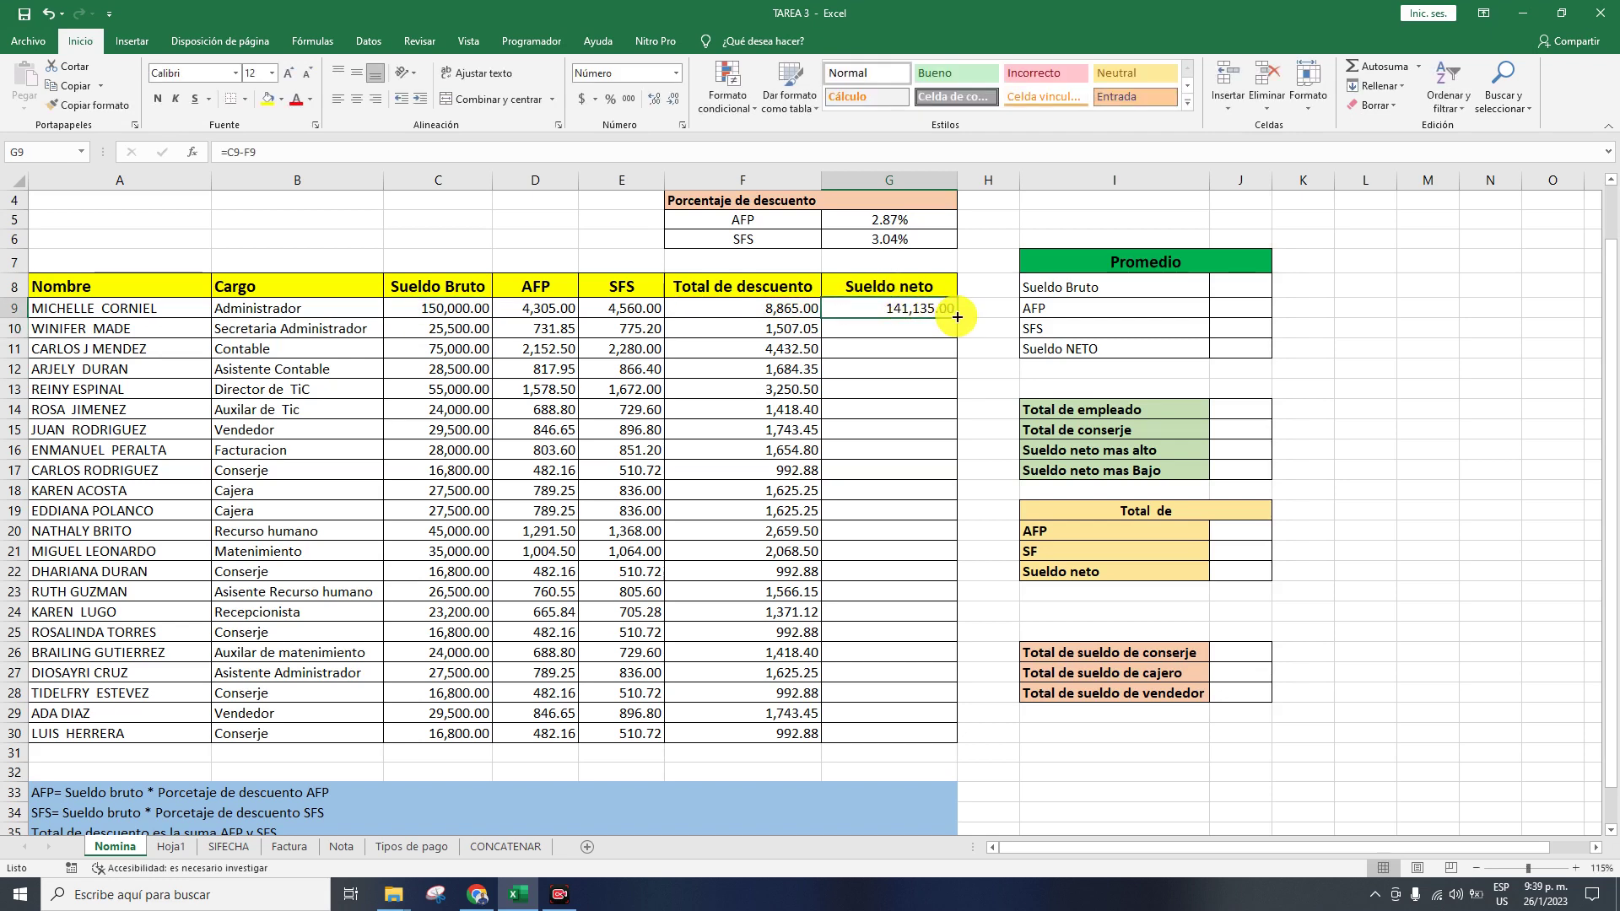
pyautogui.doubleClick(957, 319)
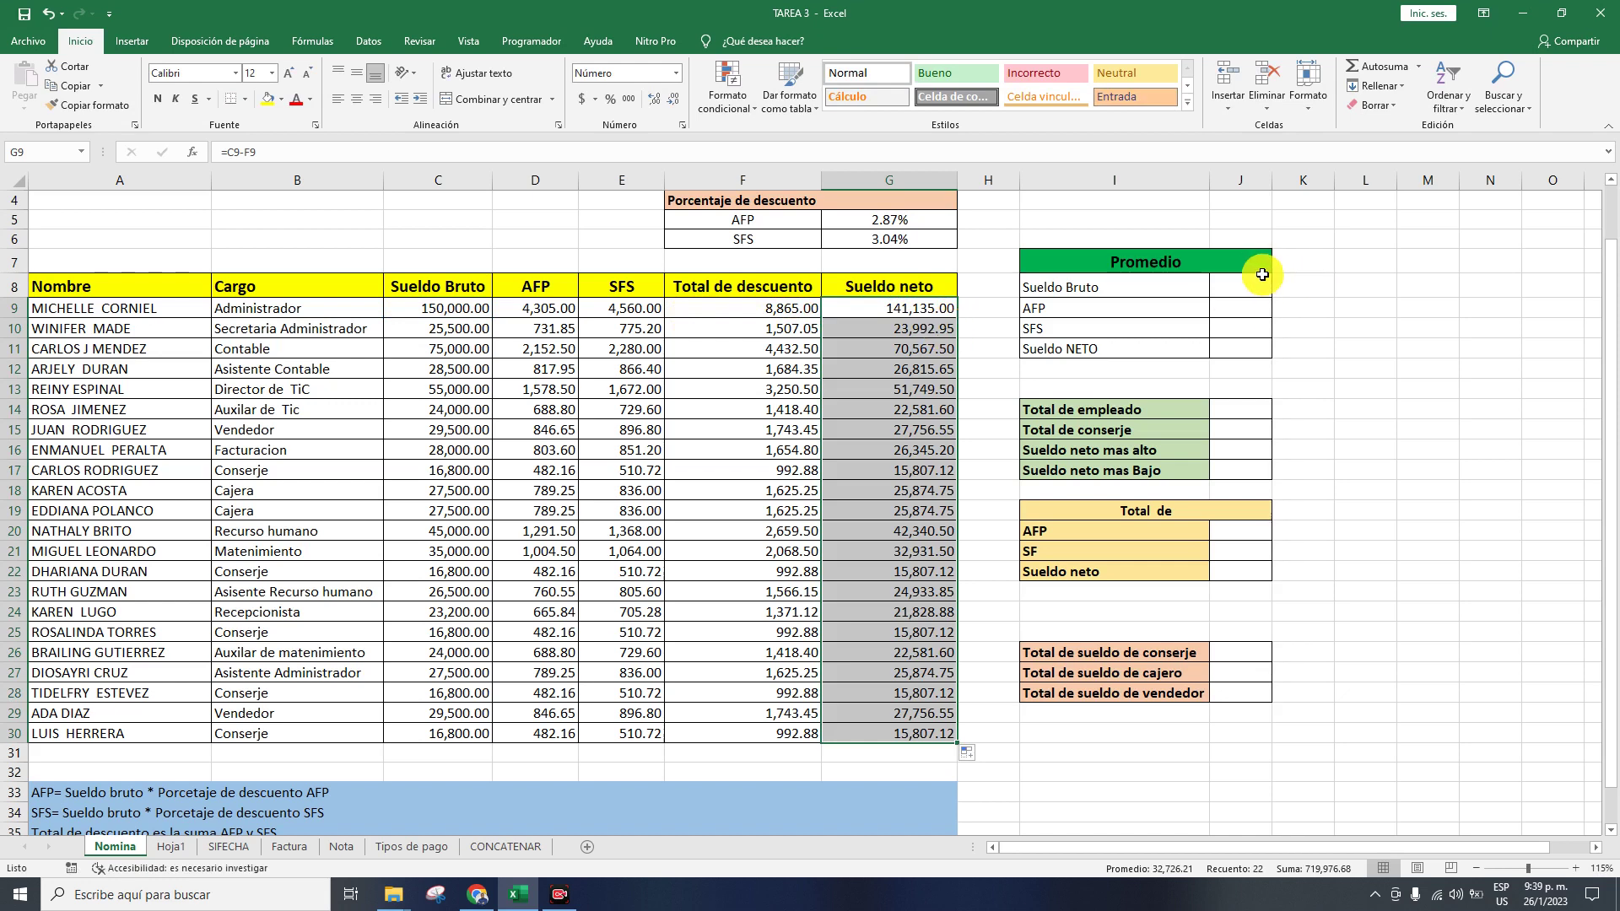
pyautogui.click(1232, 297)
pyautogui.click(1084, 297)
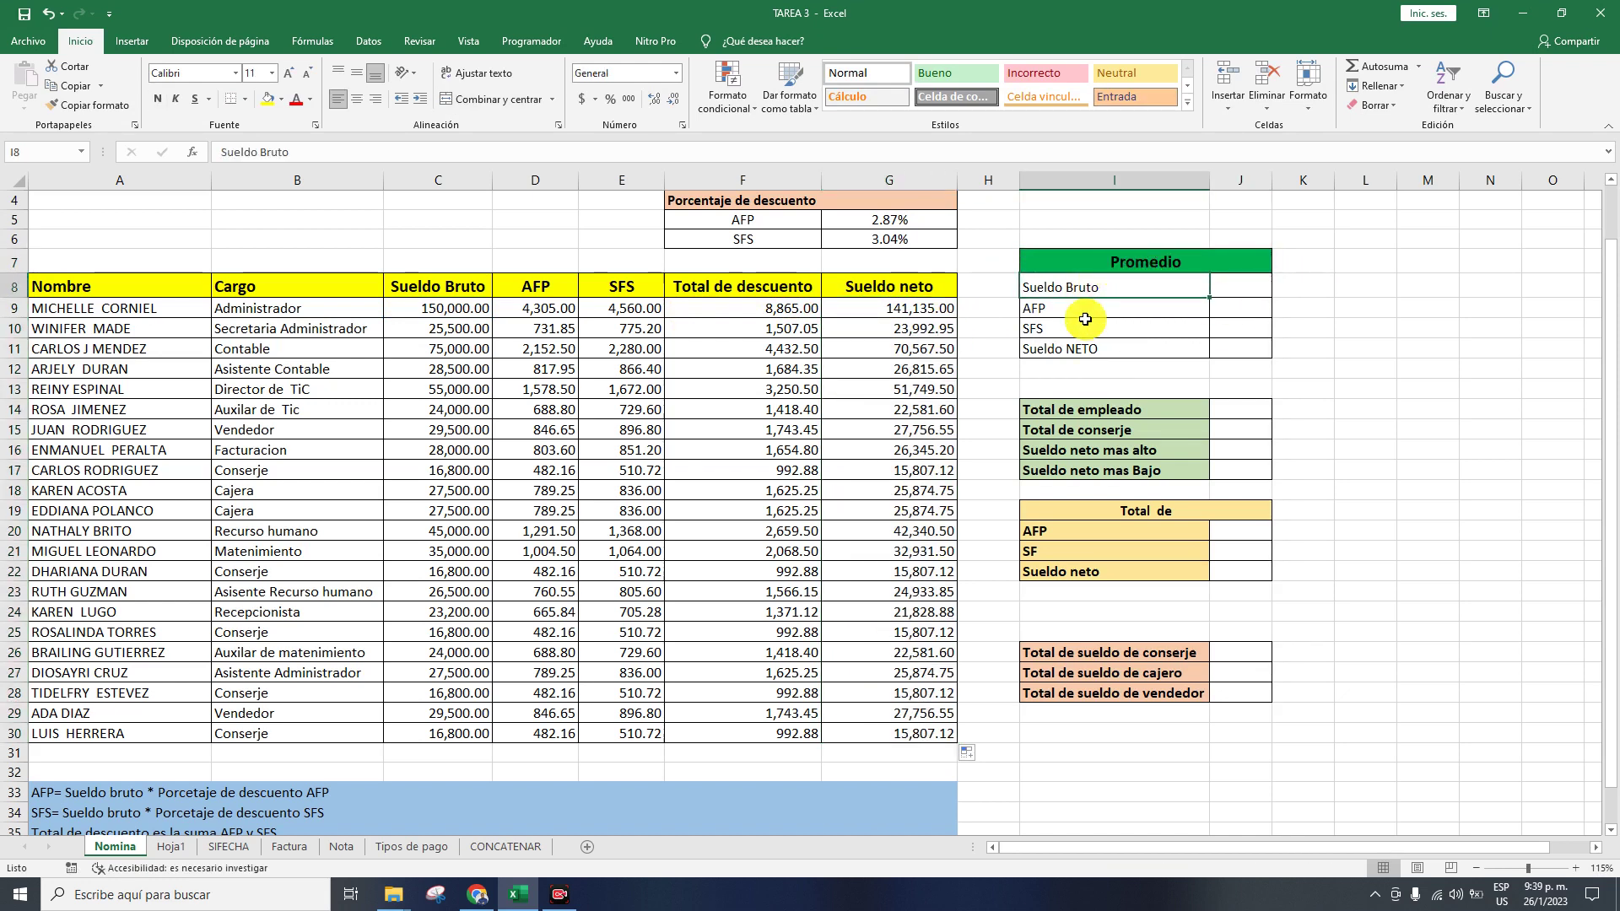
pyautogui.click(1156, 322)
pyautogui.click(1162, 329)
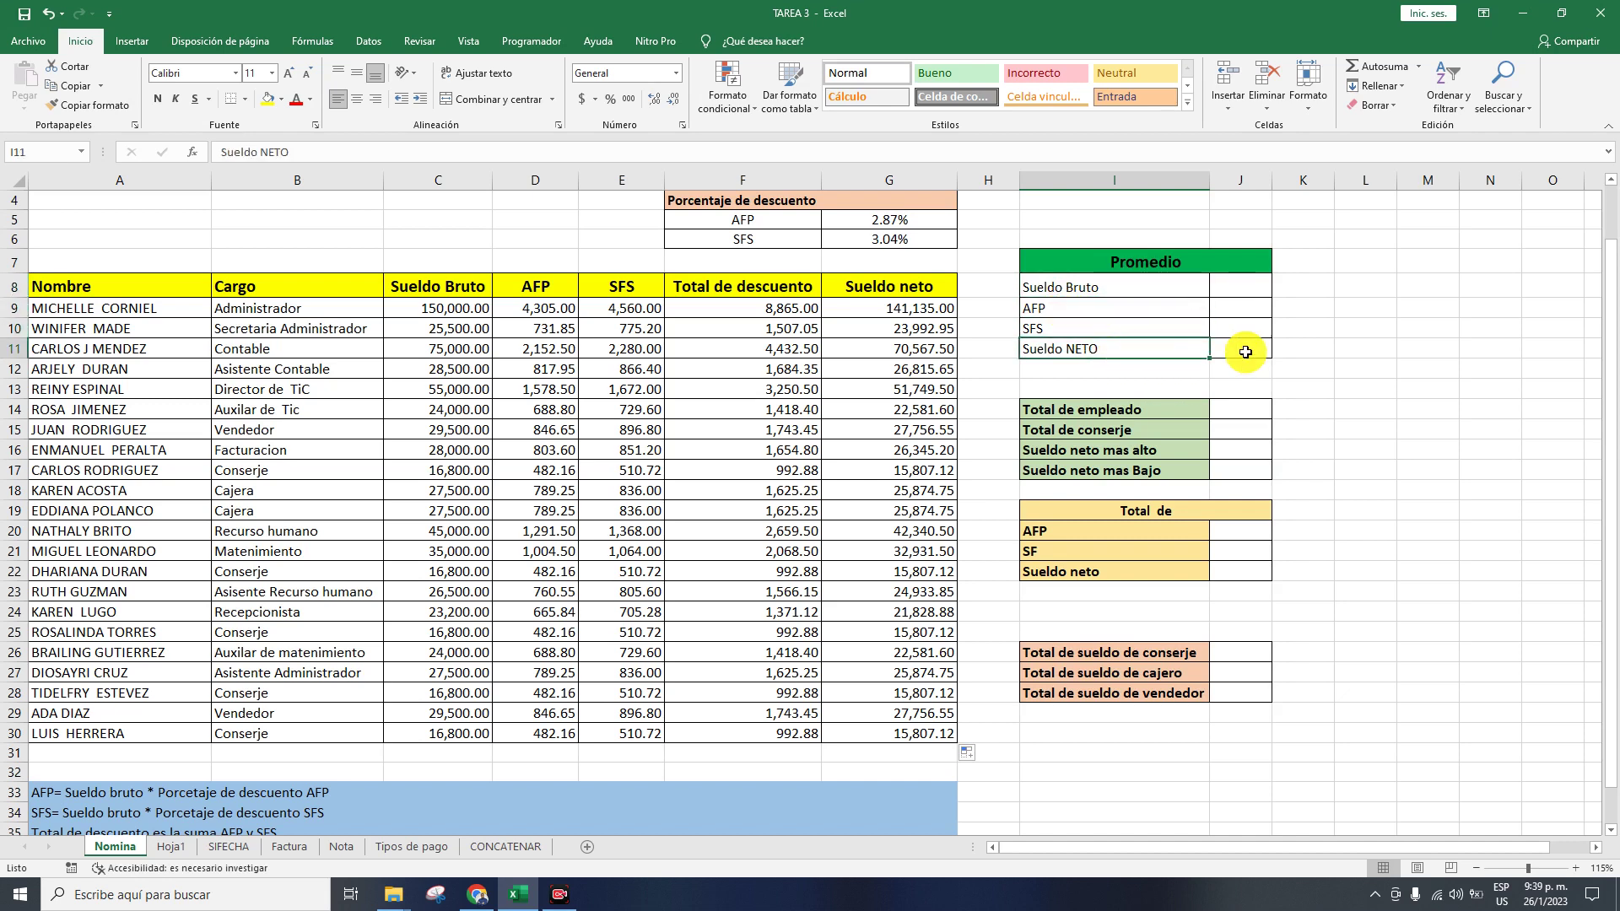
pyautogui.doubleClick(1225, 330)
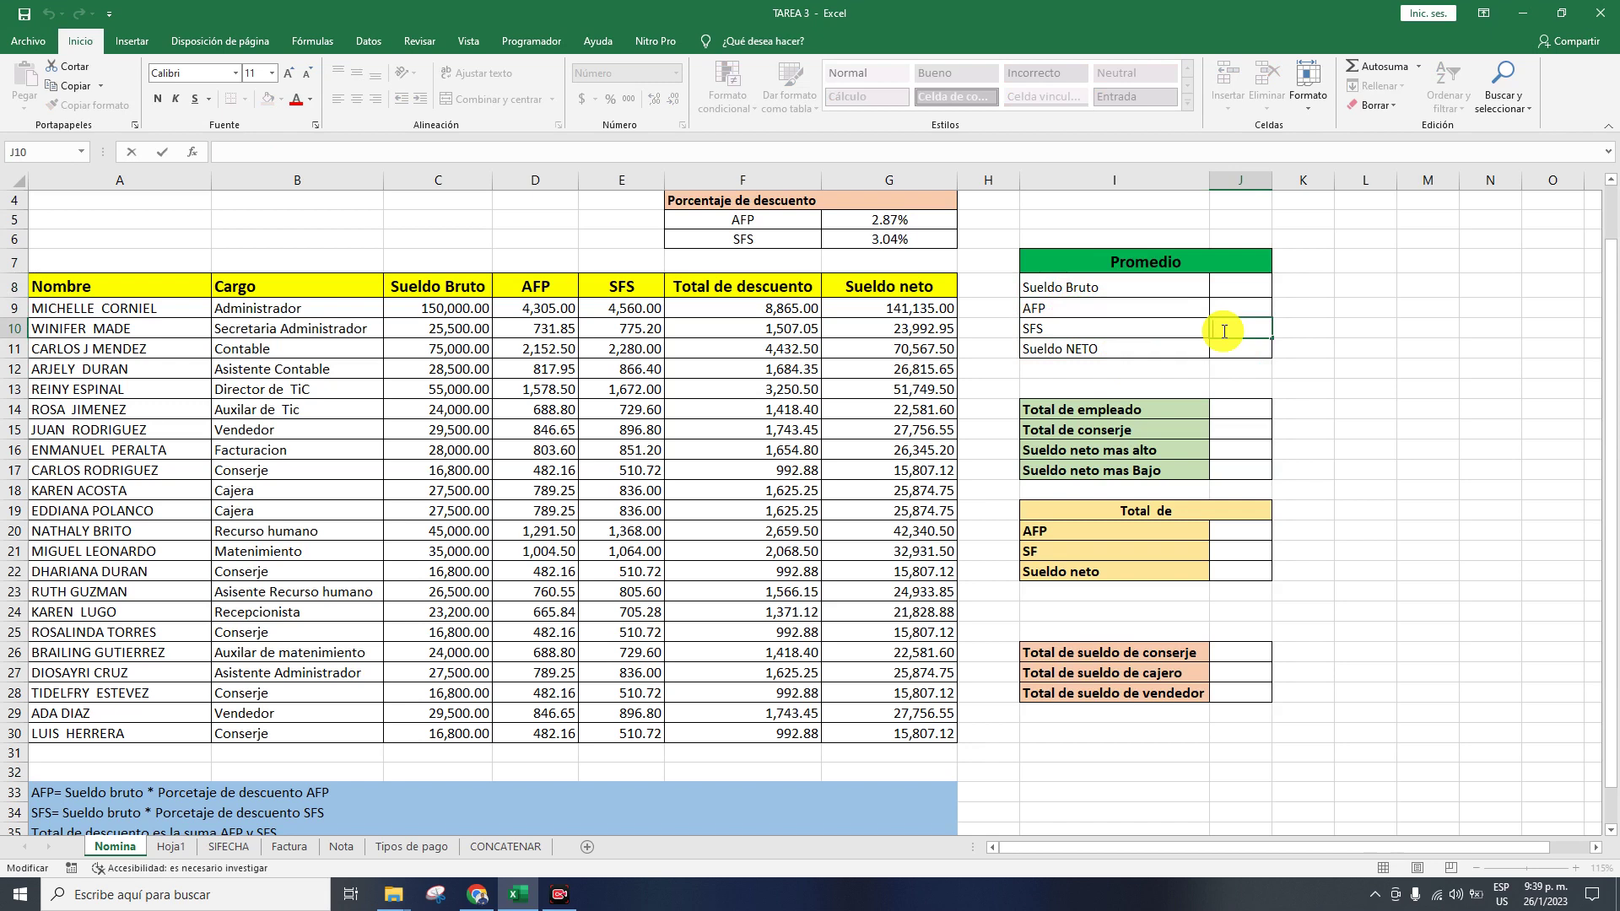
pyautogui.write('=')
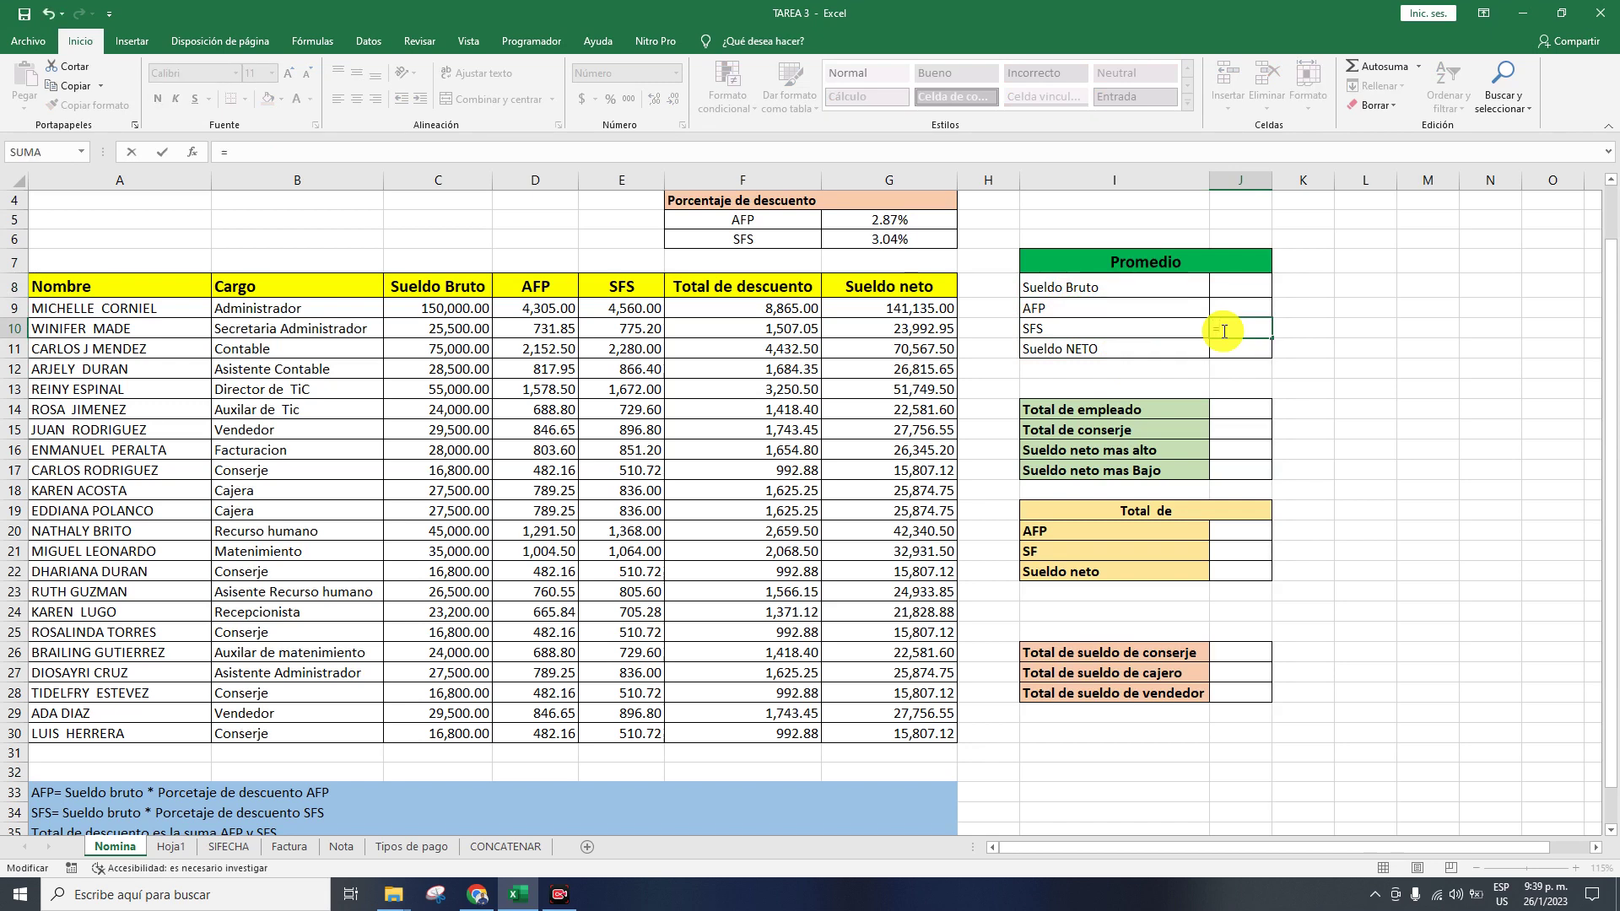
pyautogui.write('p')
pyautogui.press('BackSpace')
pyautogui.press('Escape')
pyautogui.click(1348, 408)
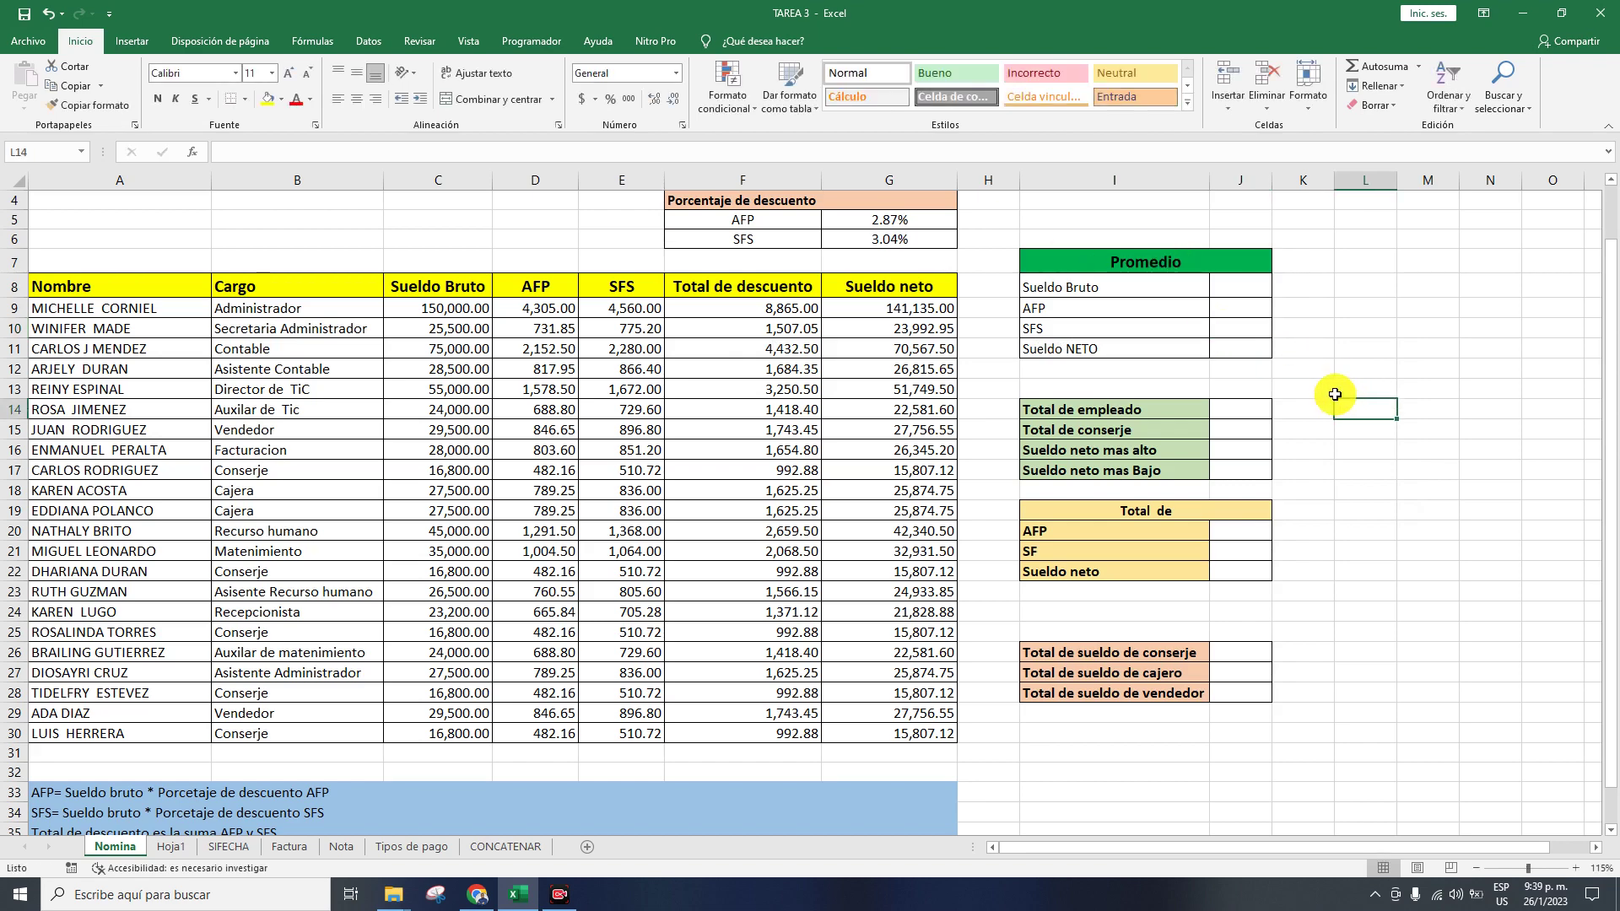
# - Calculate the SFS average in J10 of the Promedio table with =PROMEDIO(E9:E30)
pyautogui.scroll(2, 1300, 409)
pyautogui.scroll(3, 1230, 351)
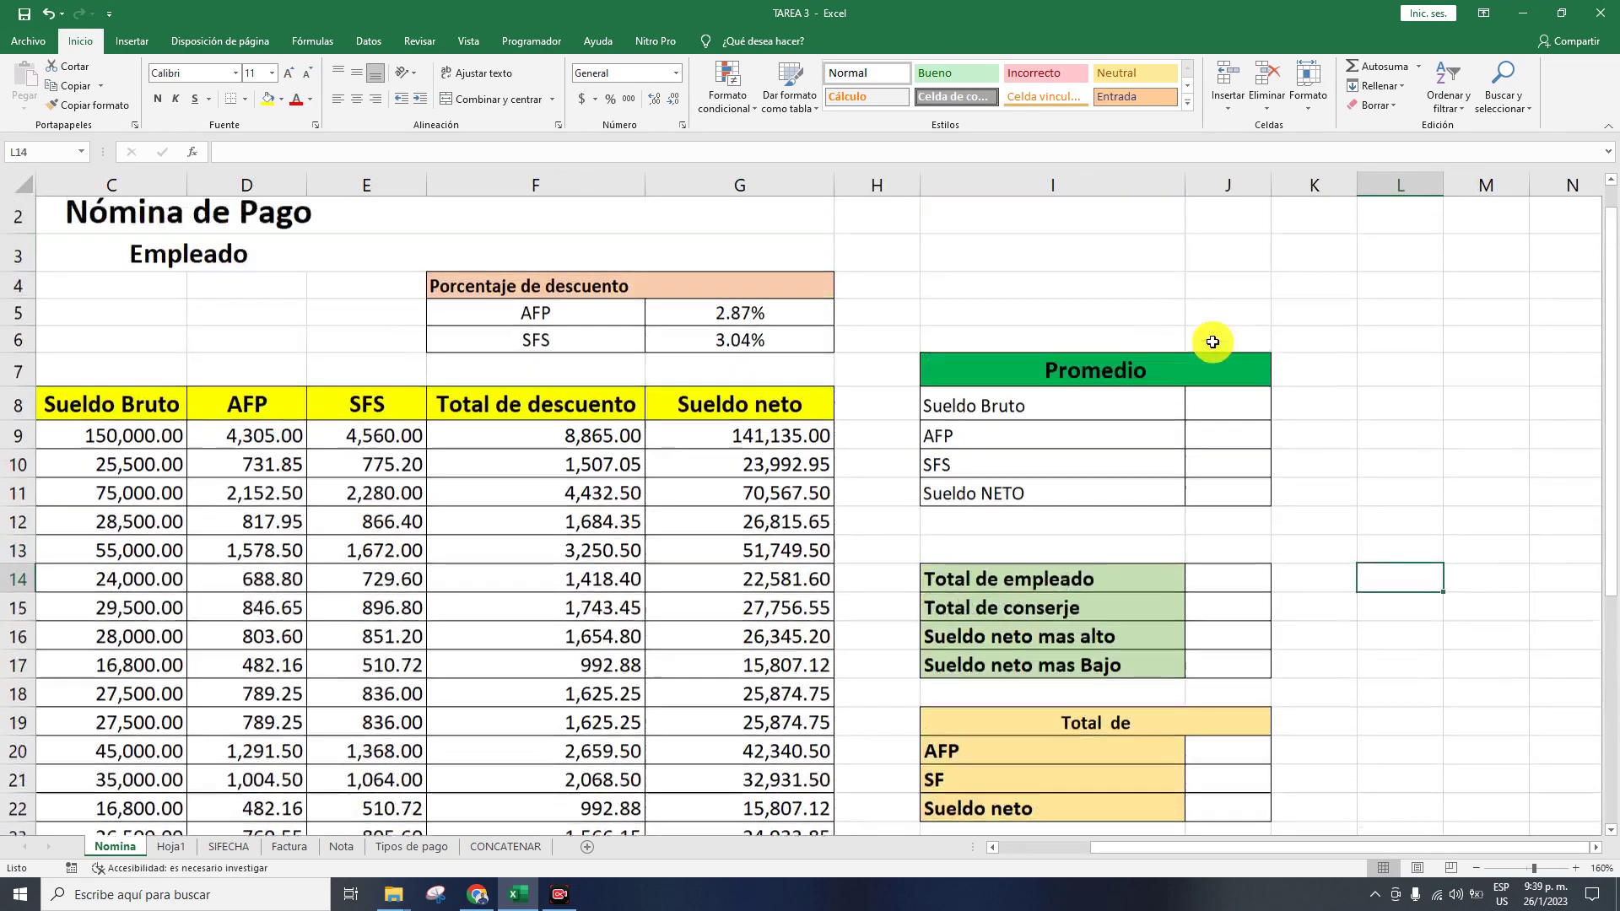
pyautogui.click(1213, 499)
pyautogui.doubleClick(1209, 499)
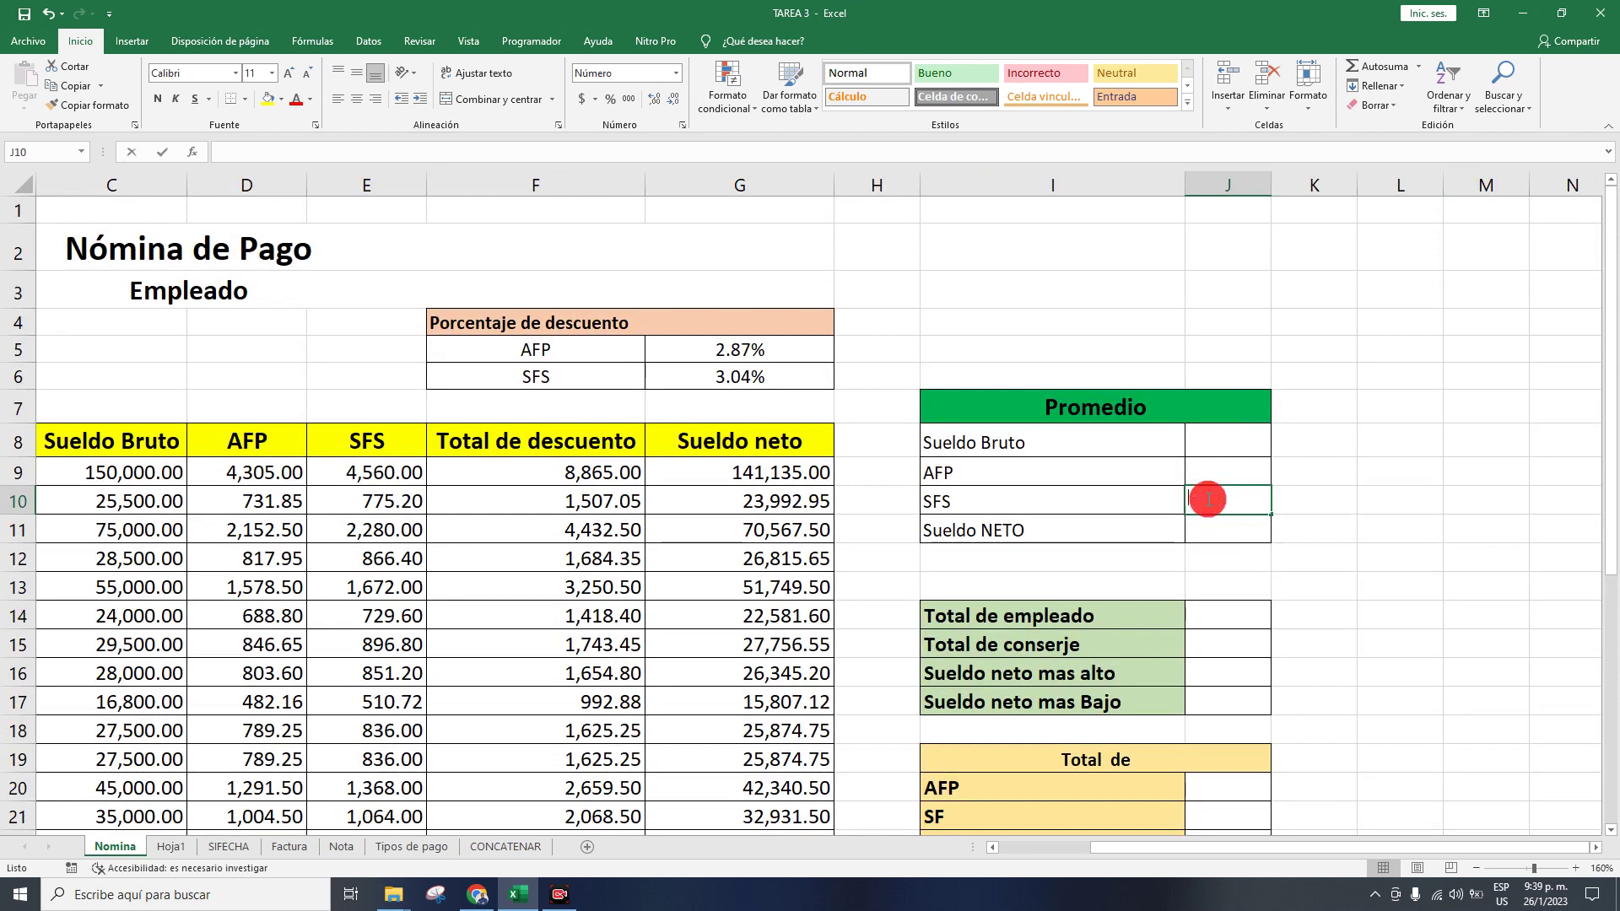
pyautogui.write('=prome')
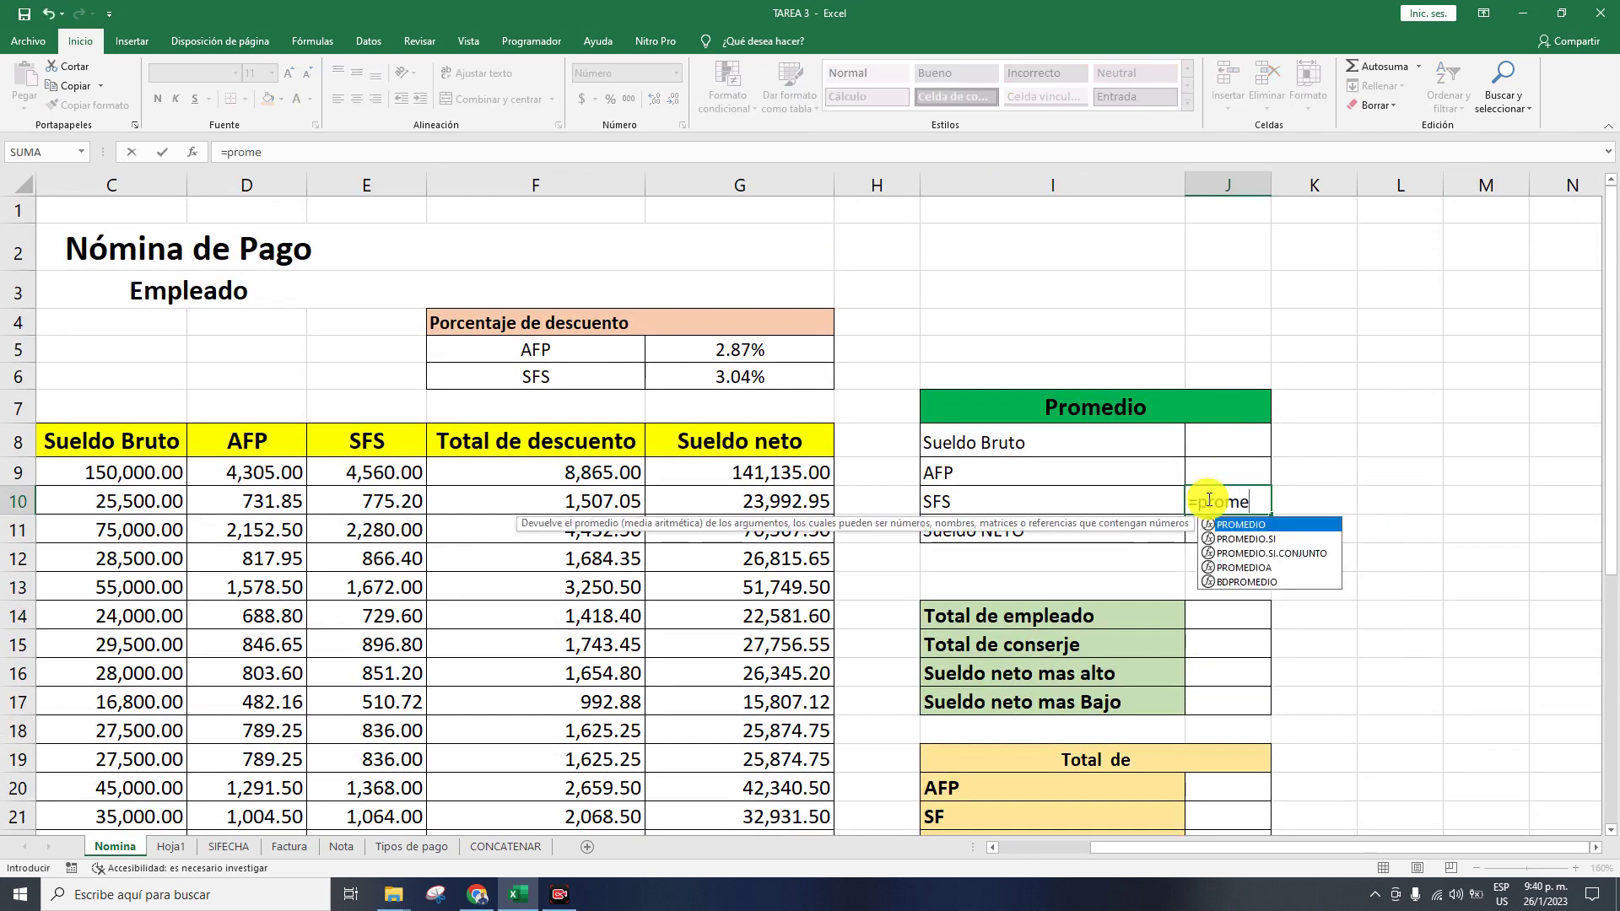
pyautogui.press('Tab')
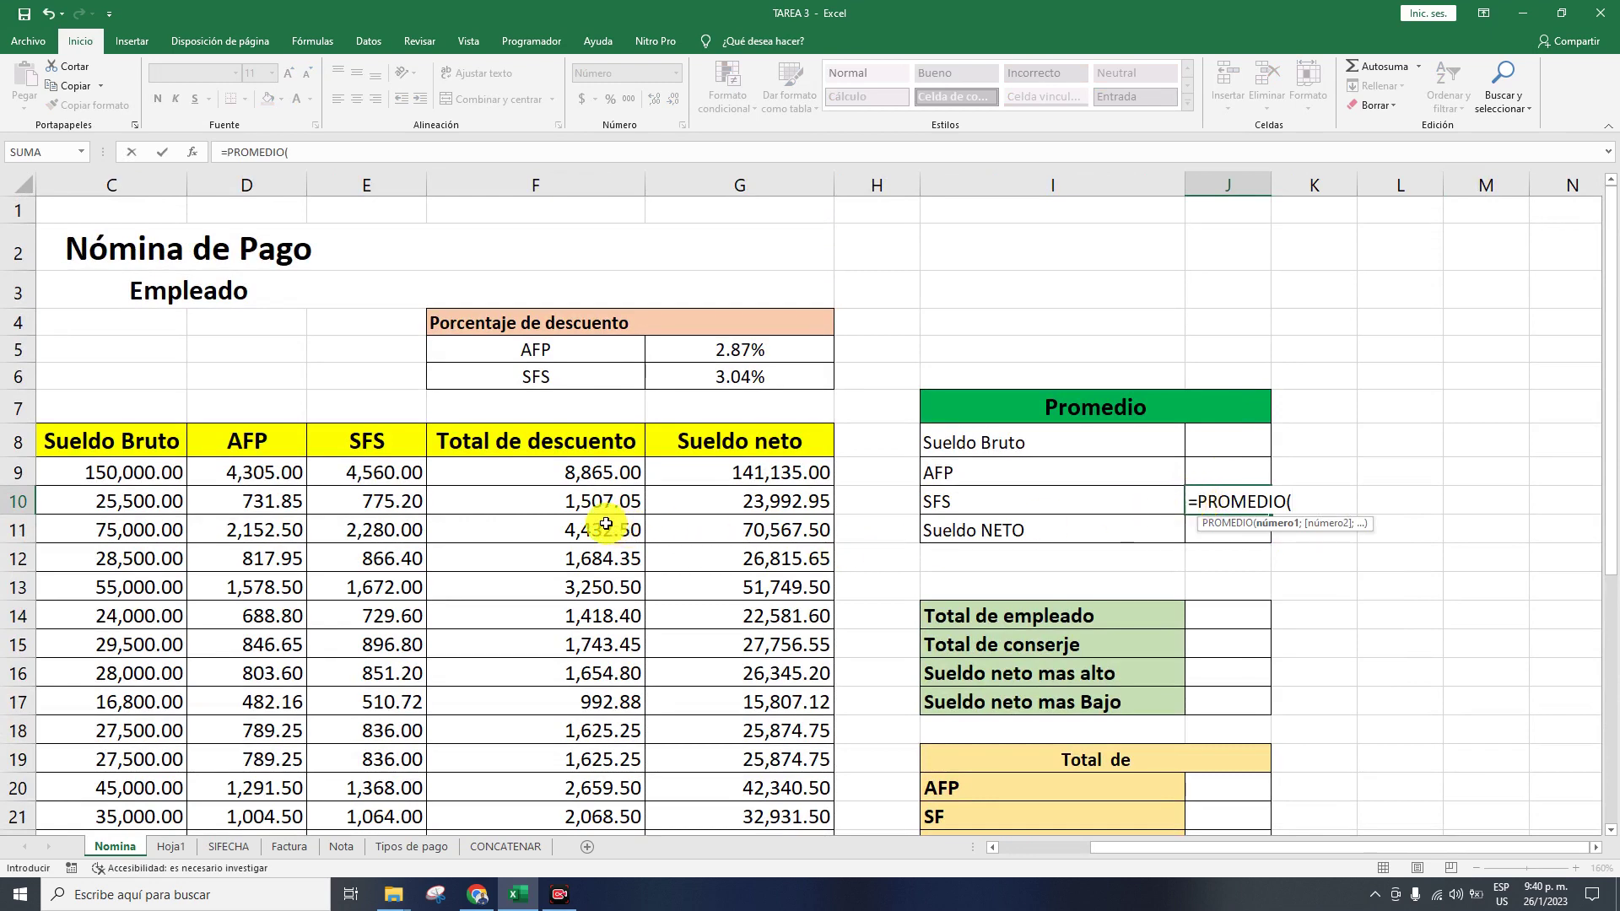
pyautogui.moveTo(378, 470); pyautogui.dragTo(357, 800)
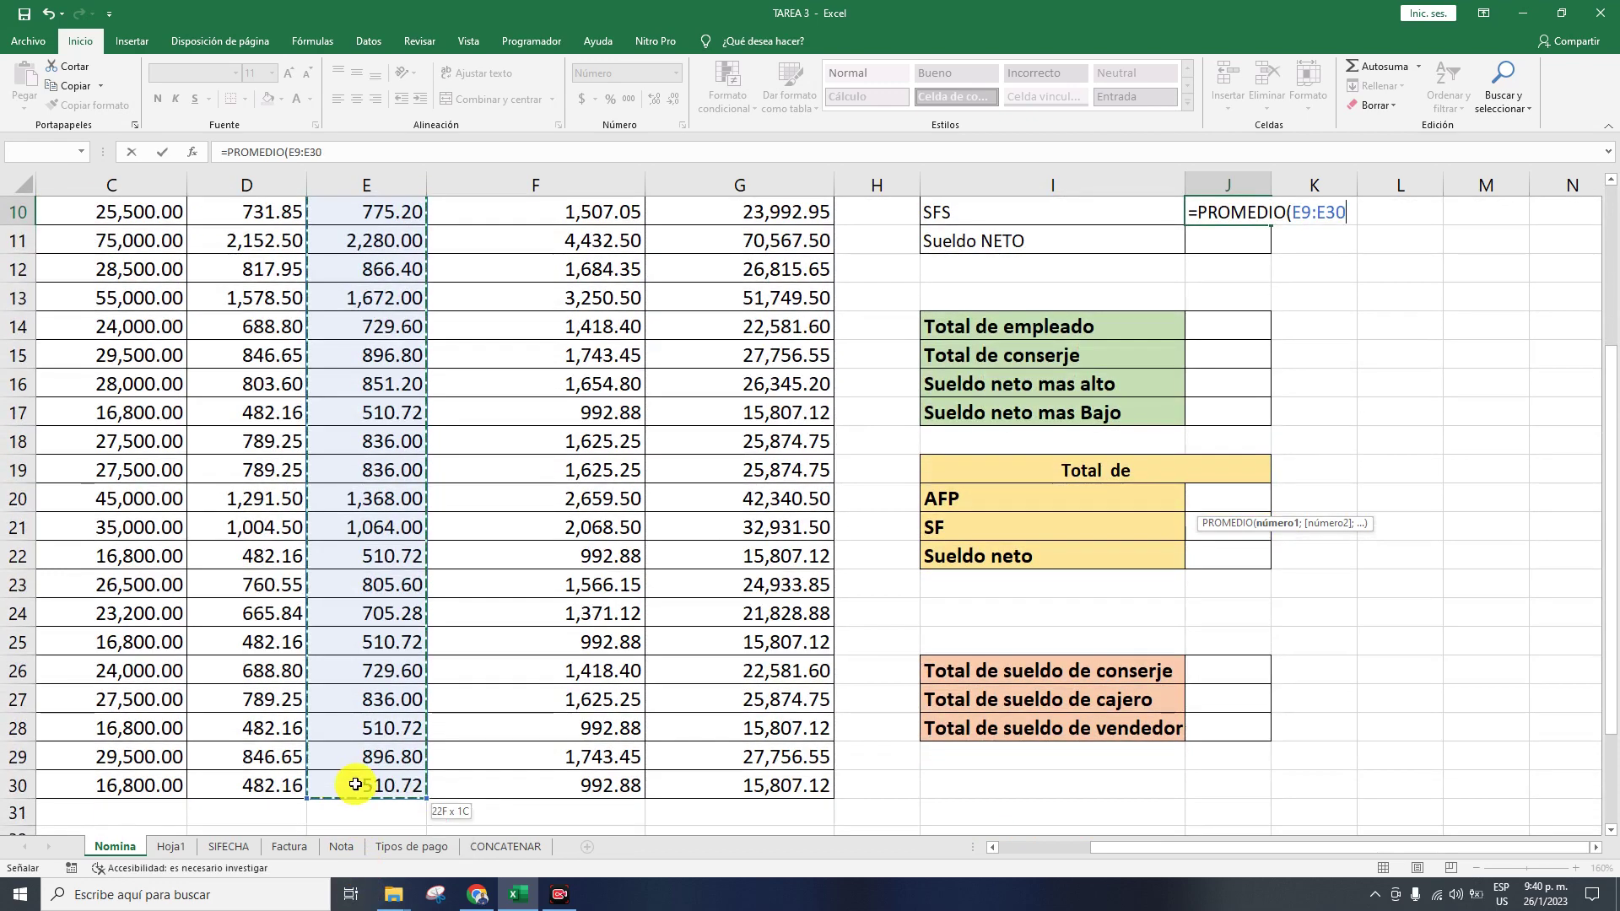
pyautogui.press('Return')
pyautogui.scroll(3, 582, 822)
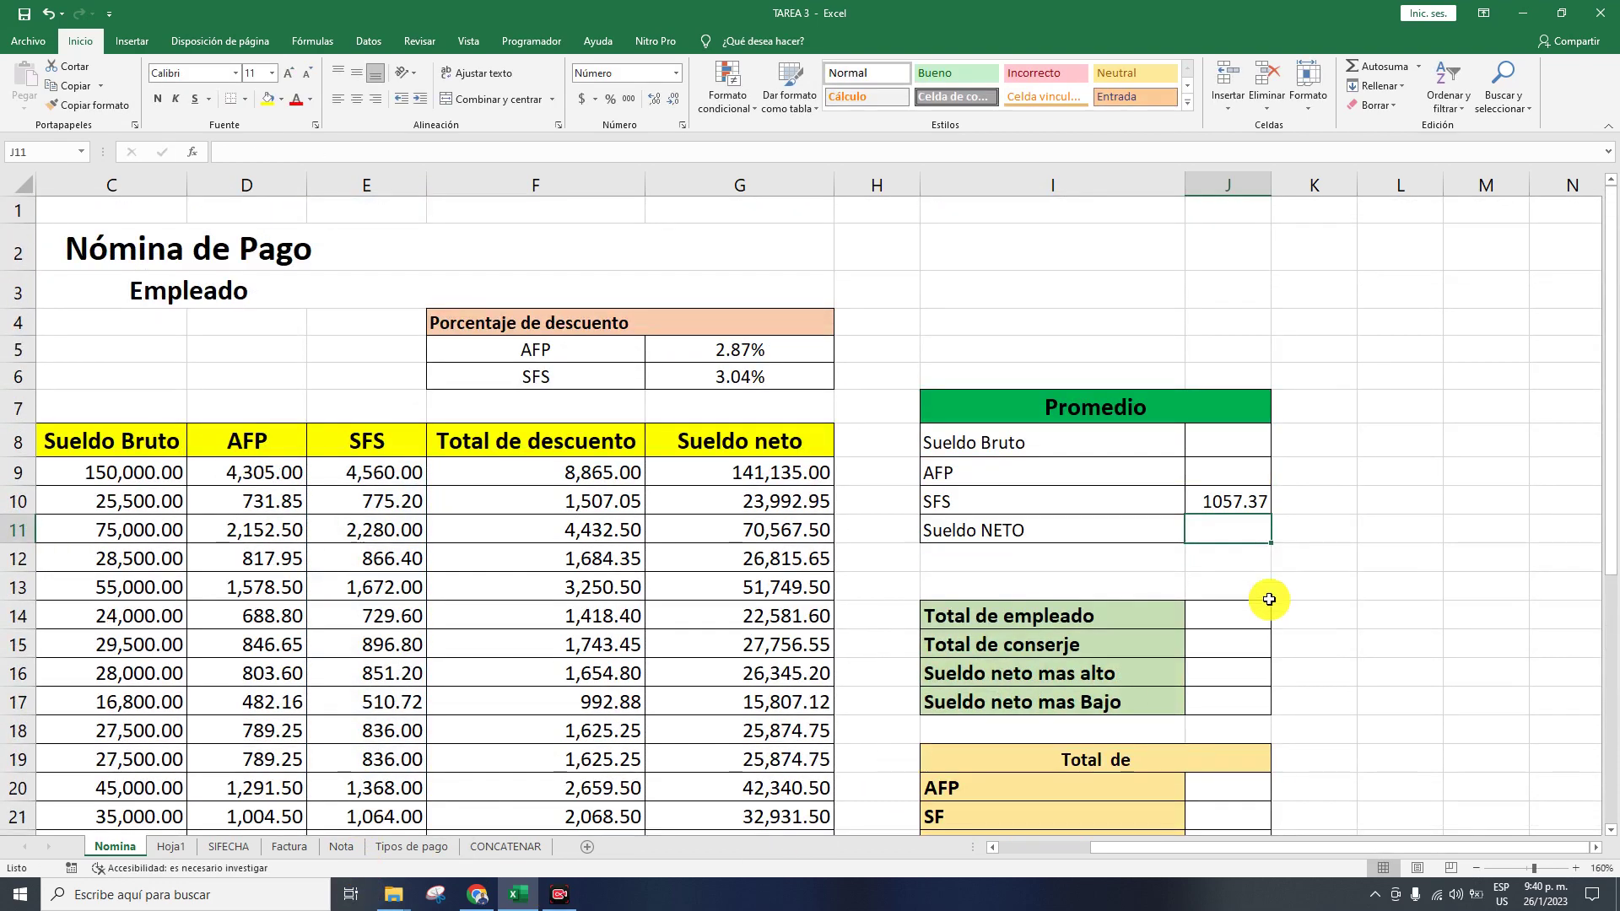
# - Count the employees in J14, beside Total de empleado, with =CONTAR(G9:G30)
pyautogui.scroll(-2, 1173, 498)
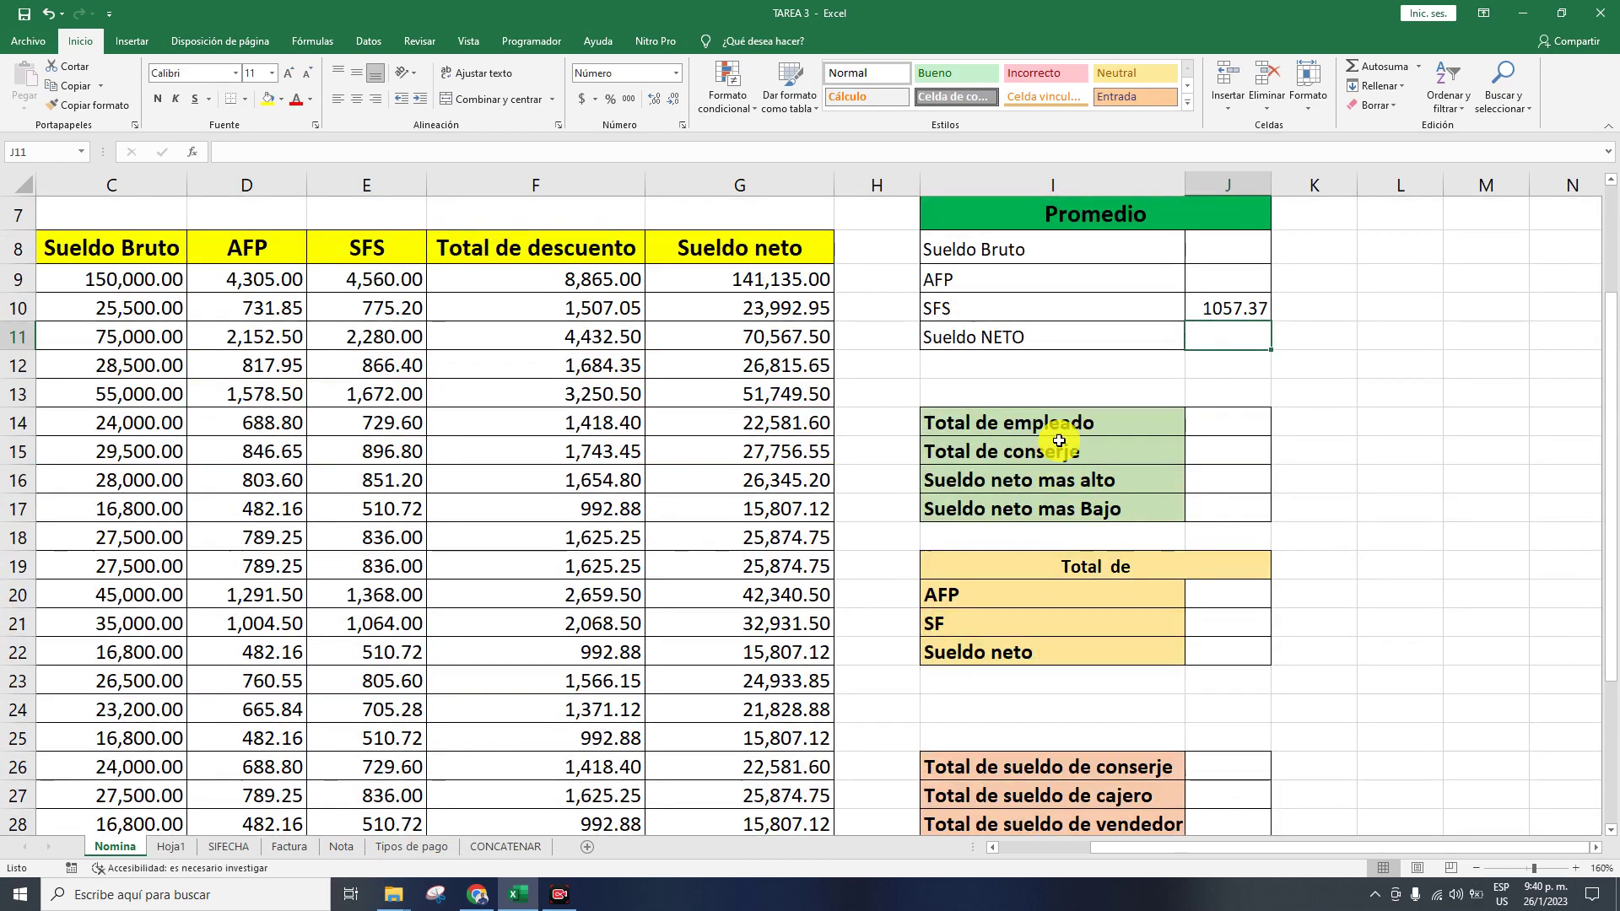
pyautogui.doubleClick(1221, 423)
pyautogui.write('=cont')
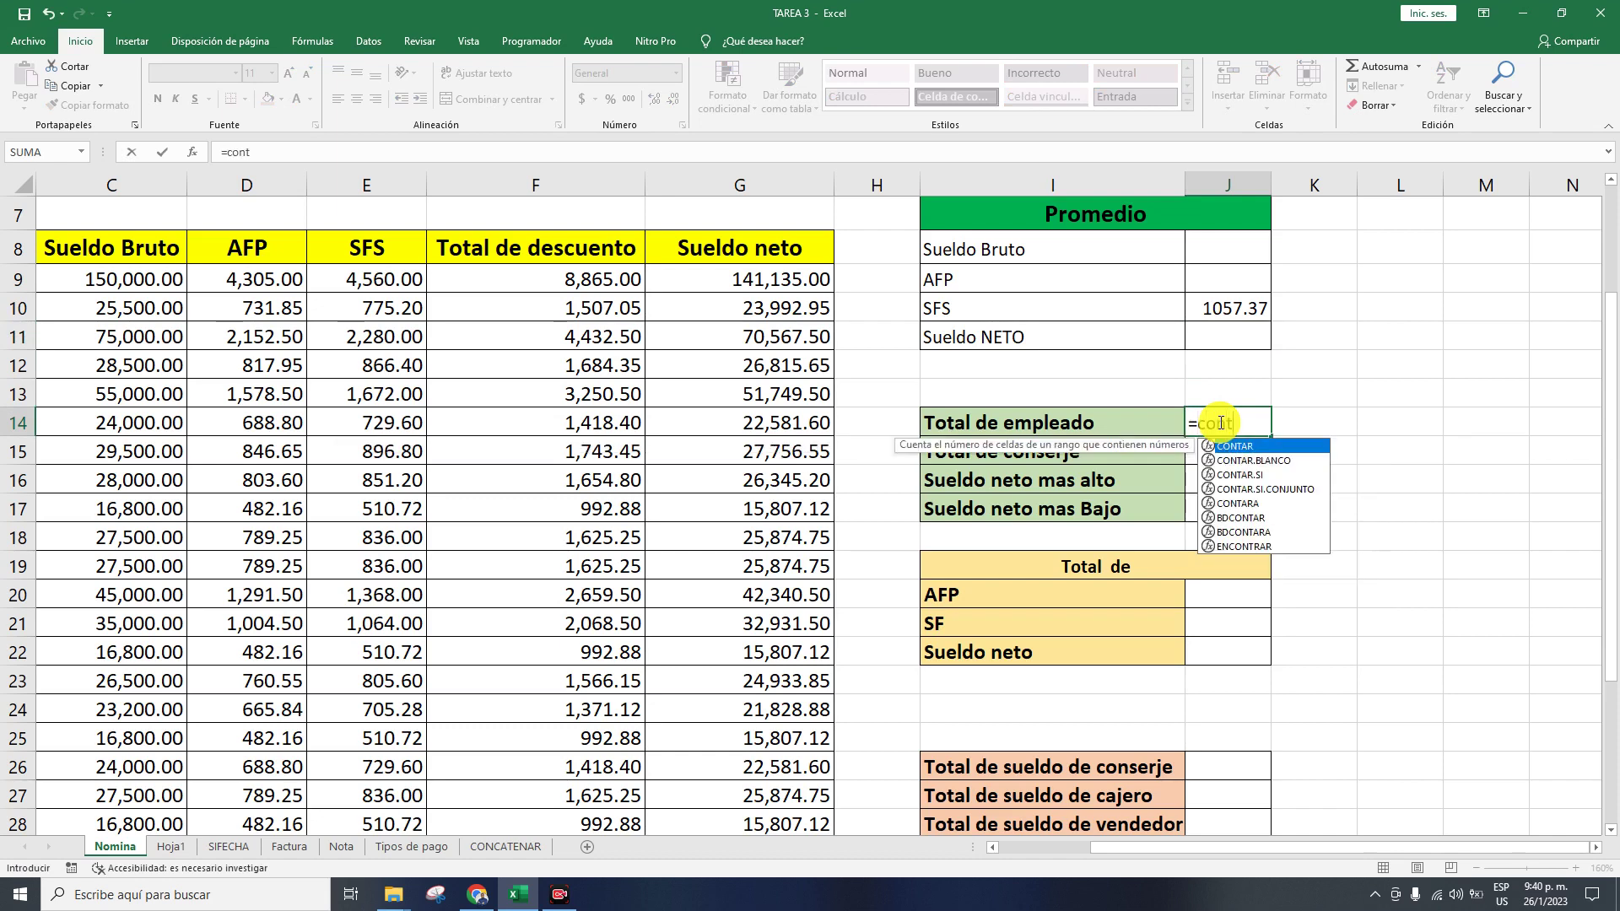
pyautogui.press('Tab')
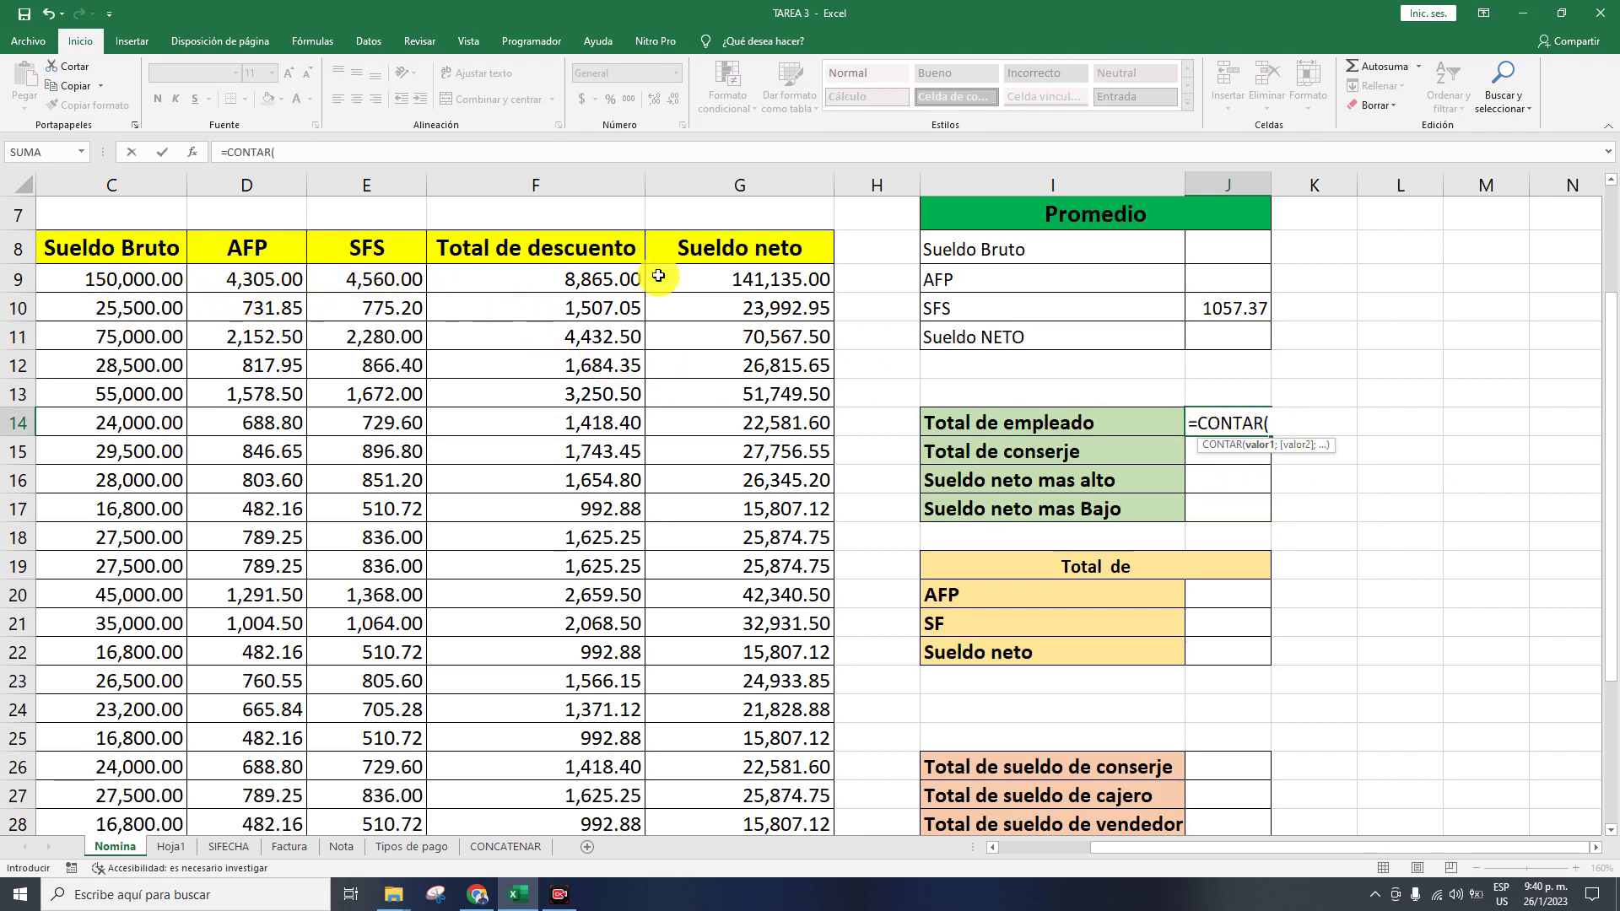
pyautogui.moveTo(785, 279); pyautogui.dragTo(789, 814)
pyautogui.scroll(3, 789, 814)
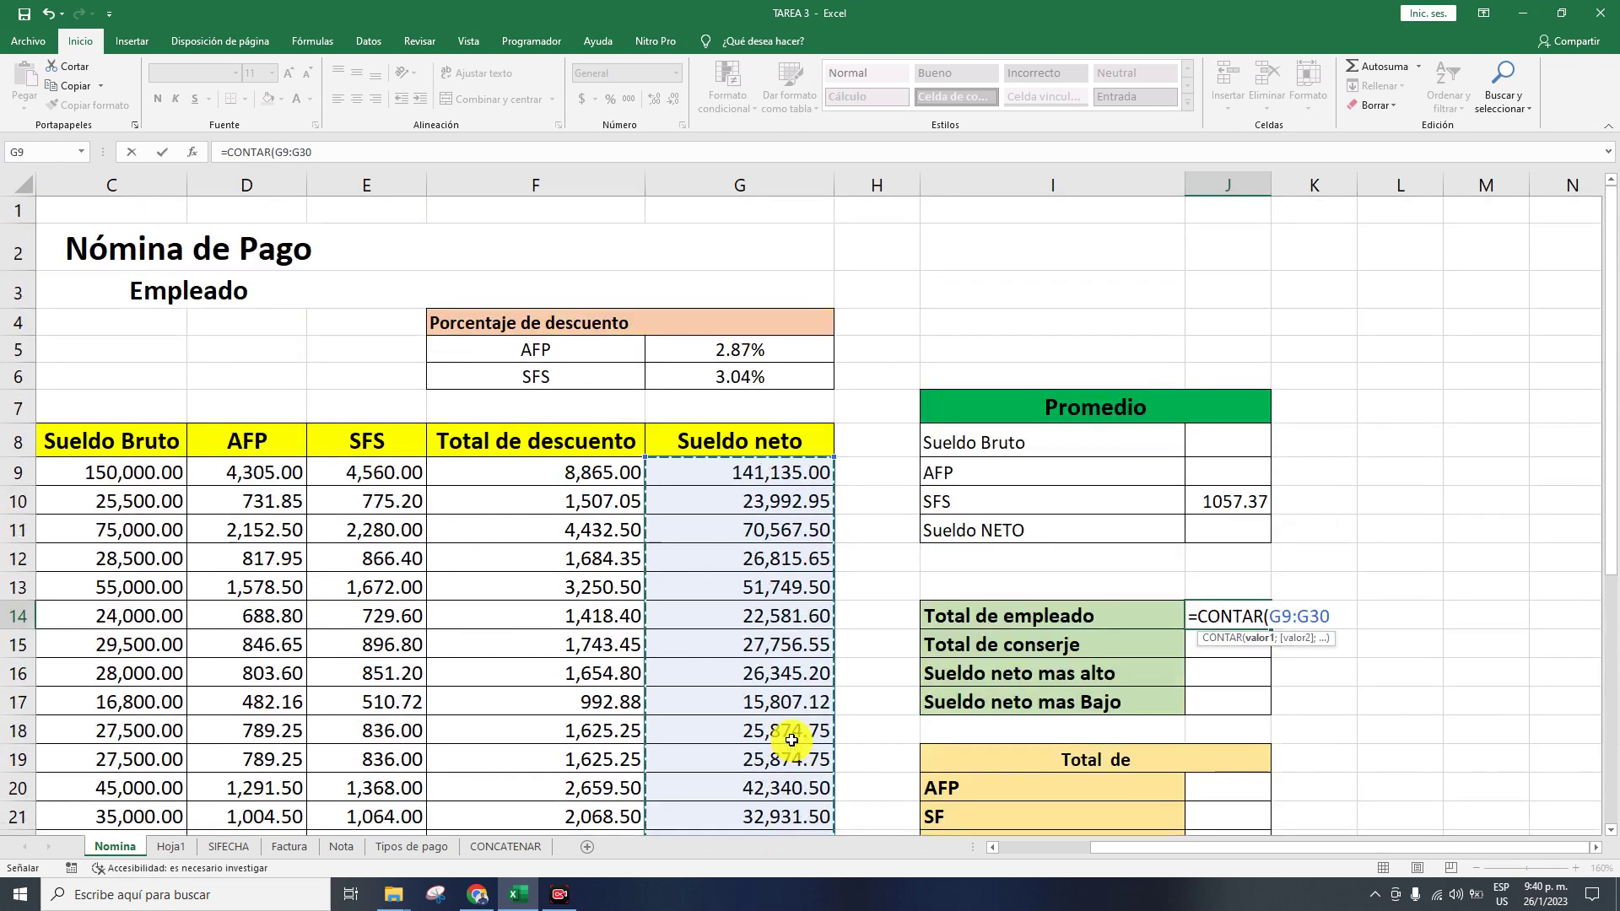
pyautogui.press('Return')
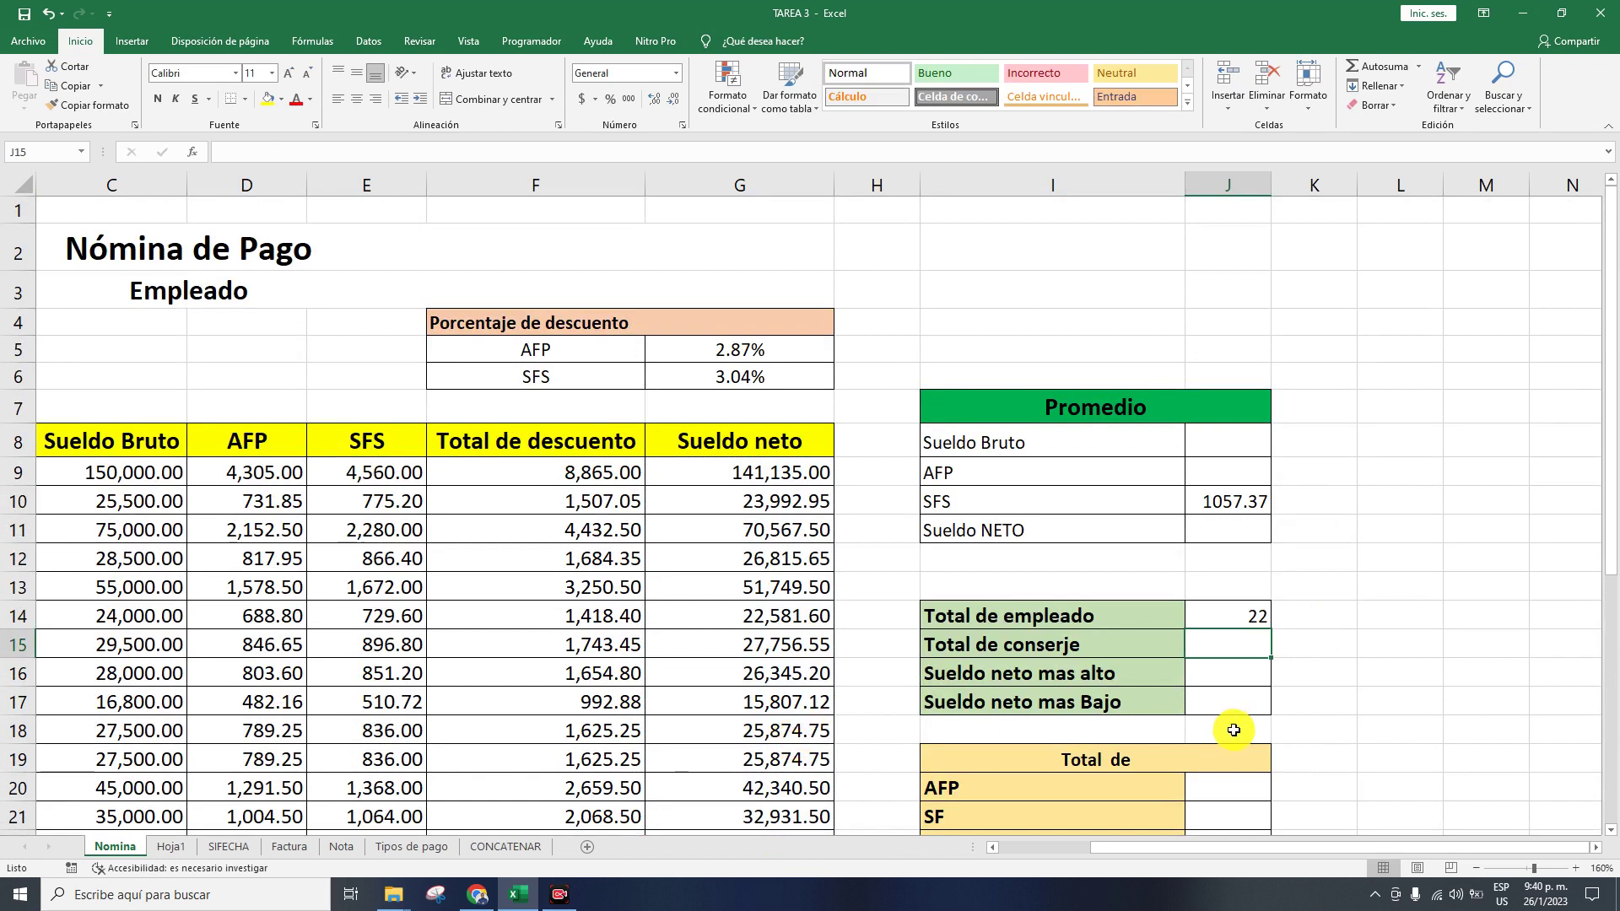
# - Count the janitors in J15, beside Total de conserje, with =CONTAR.SI(B9:B30;"Conserje")
pyautogui.doubleClick(1207, 642)
pyautogui.write('=')
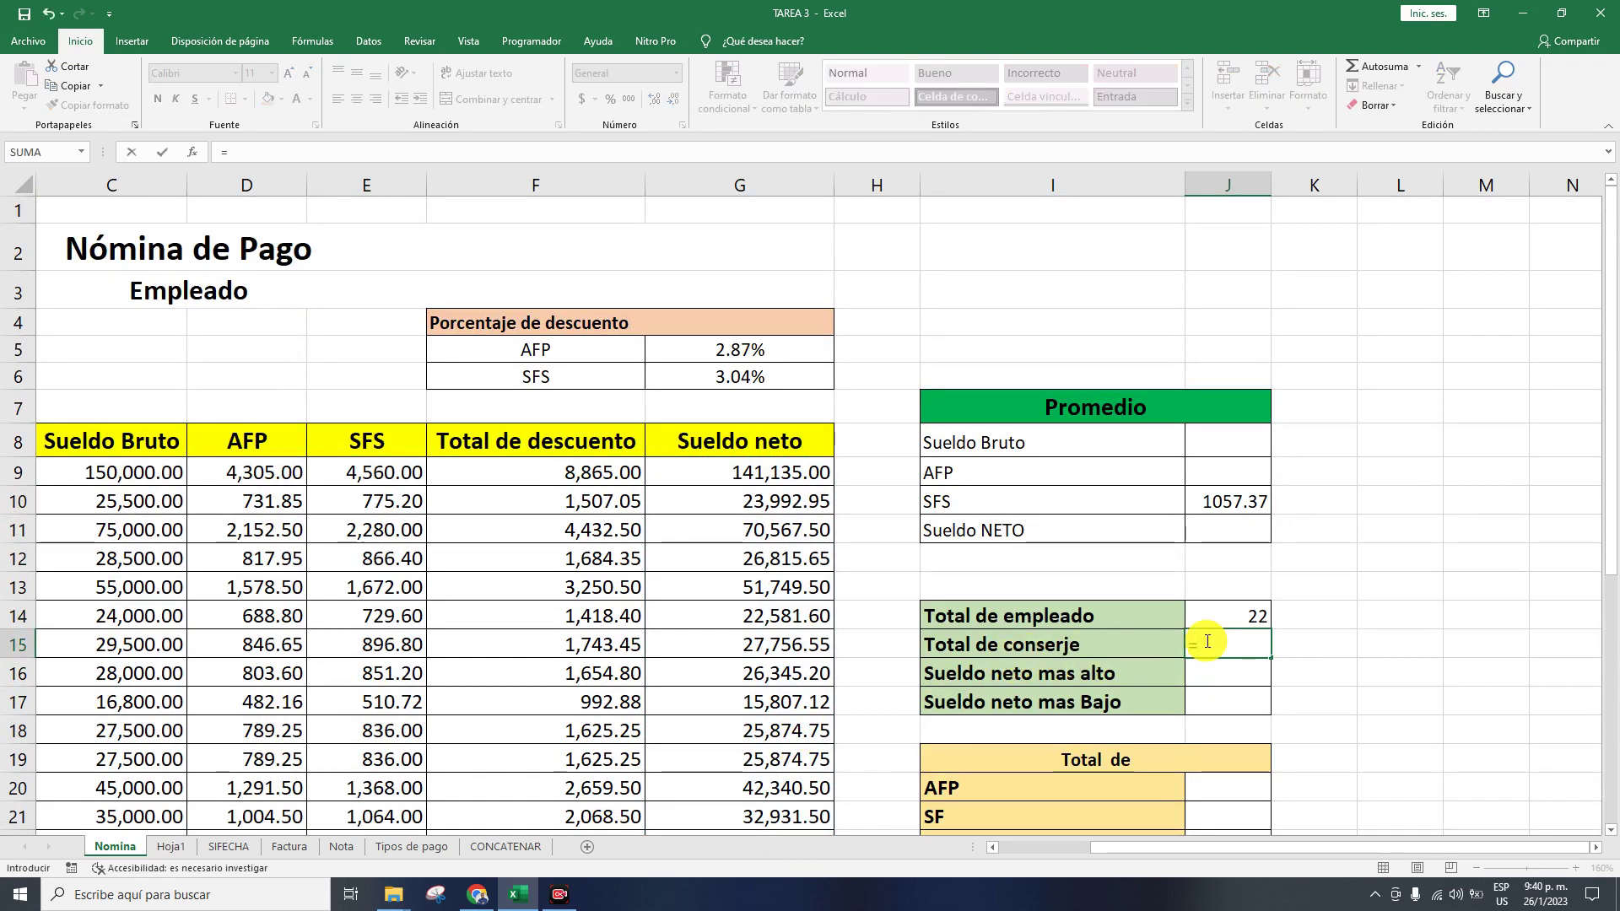
pyautogui.write('conta')
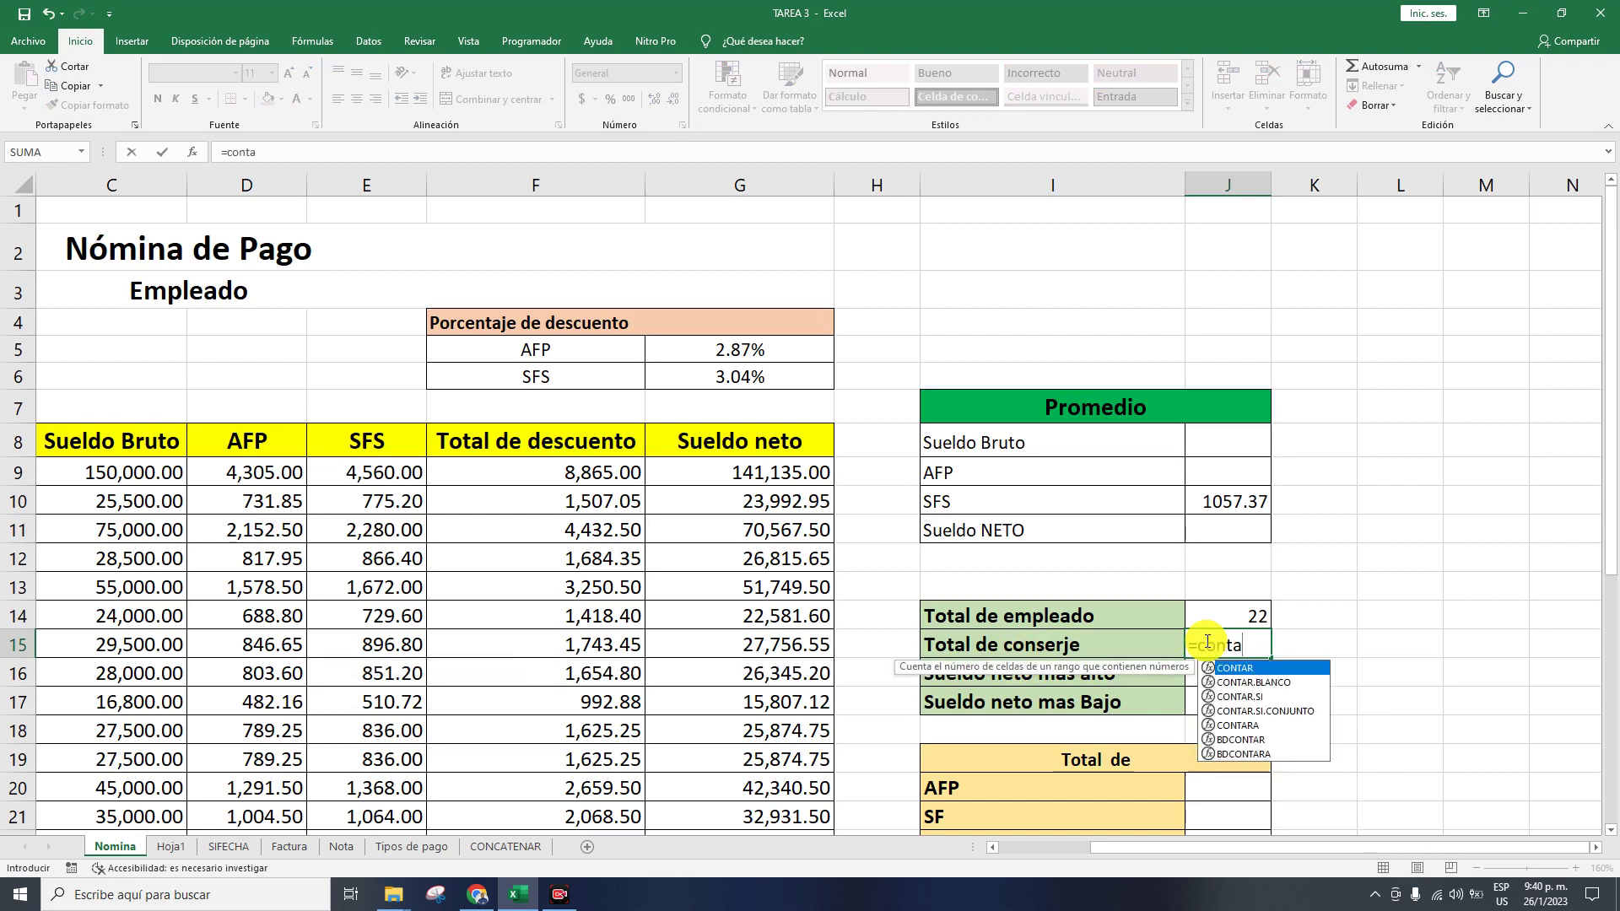
pyautogui.press('Down')
pyautogui.press('Down')
pyautogui.write('a')
pyautogui.press('Tab')
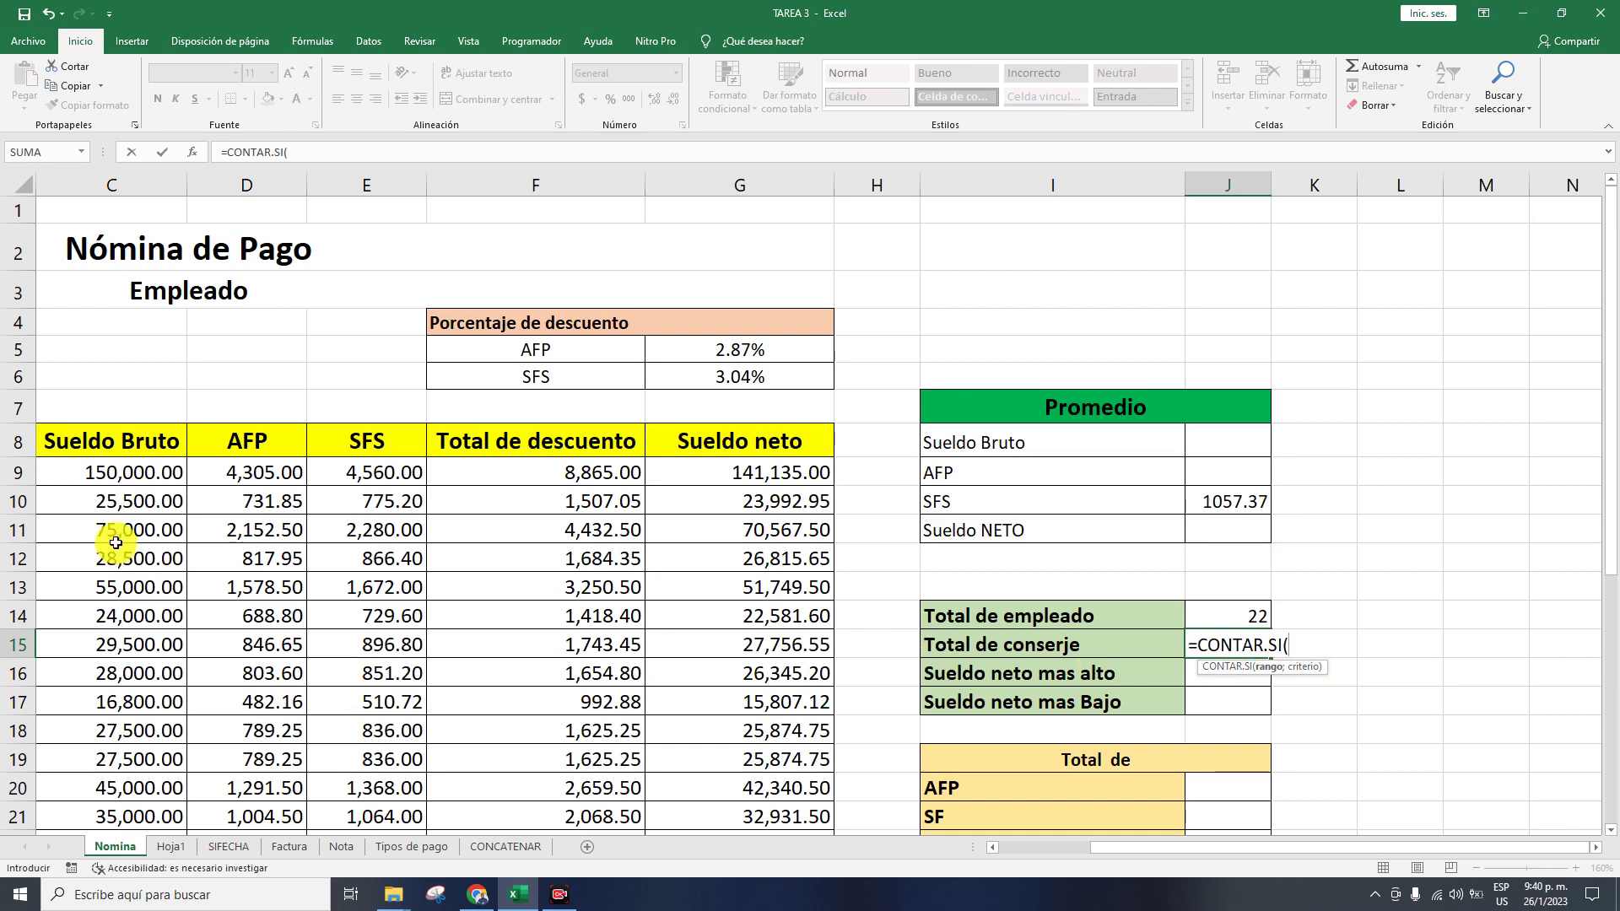
pyautogui.moveTo(1095, 850); pyautogui.dragTo(1055, 854)
pyautogui.moveTo(116, 472); pyautogui.dragTo(134, 769)
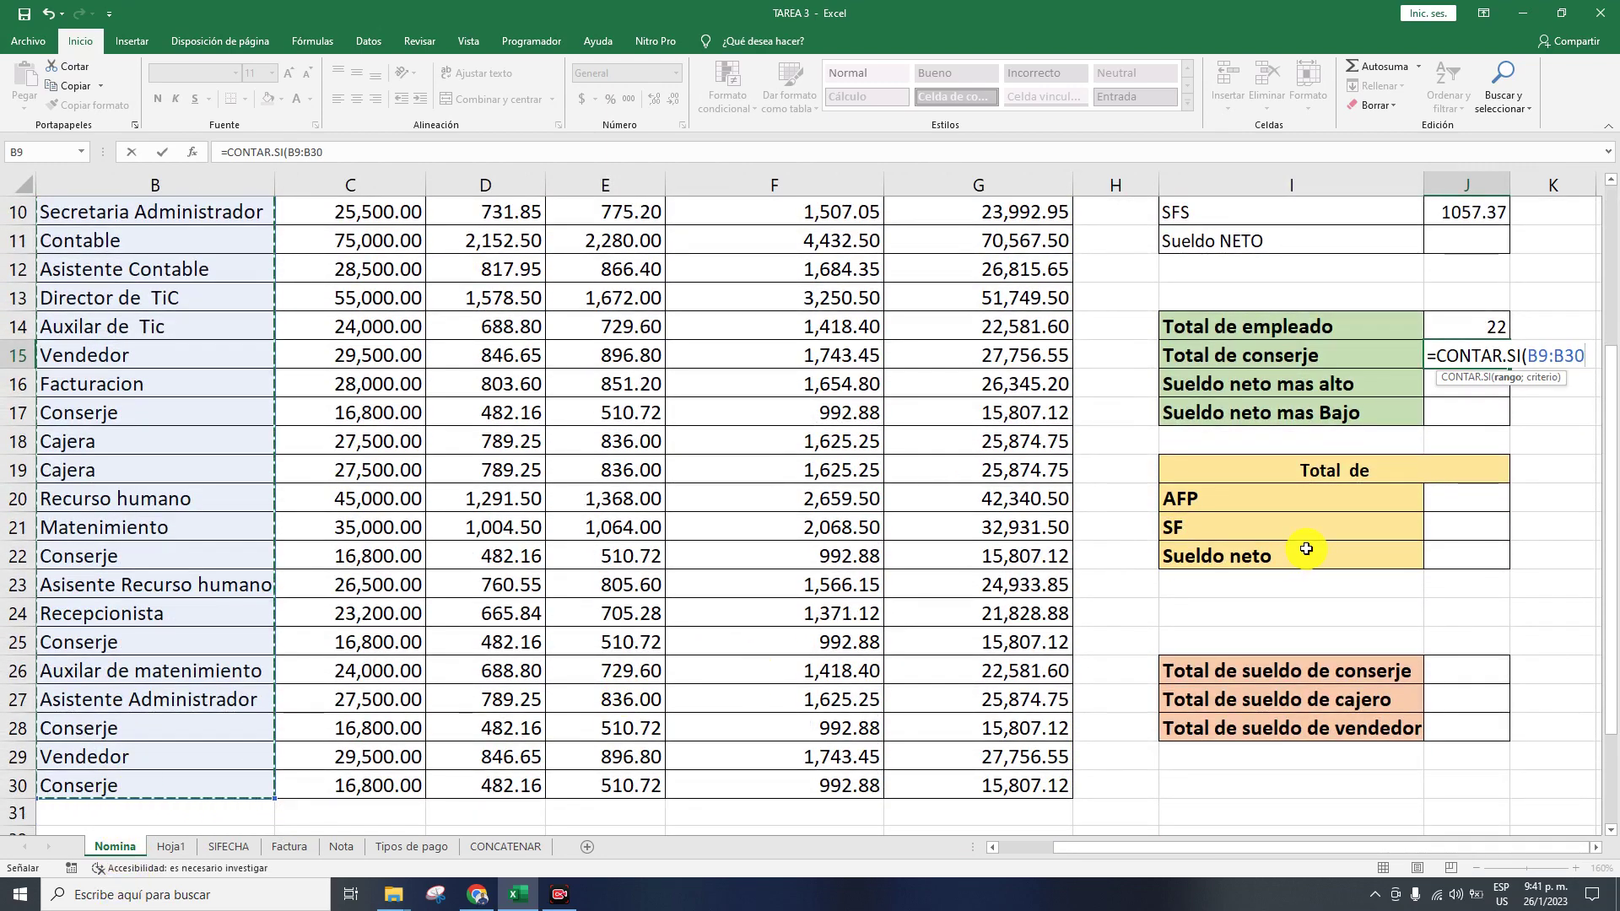
pyautogui.scroll(1, 1337, 548)
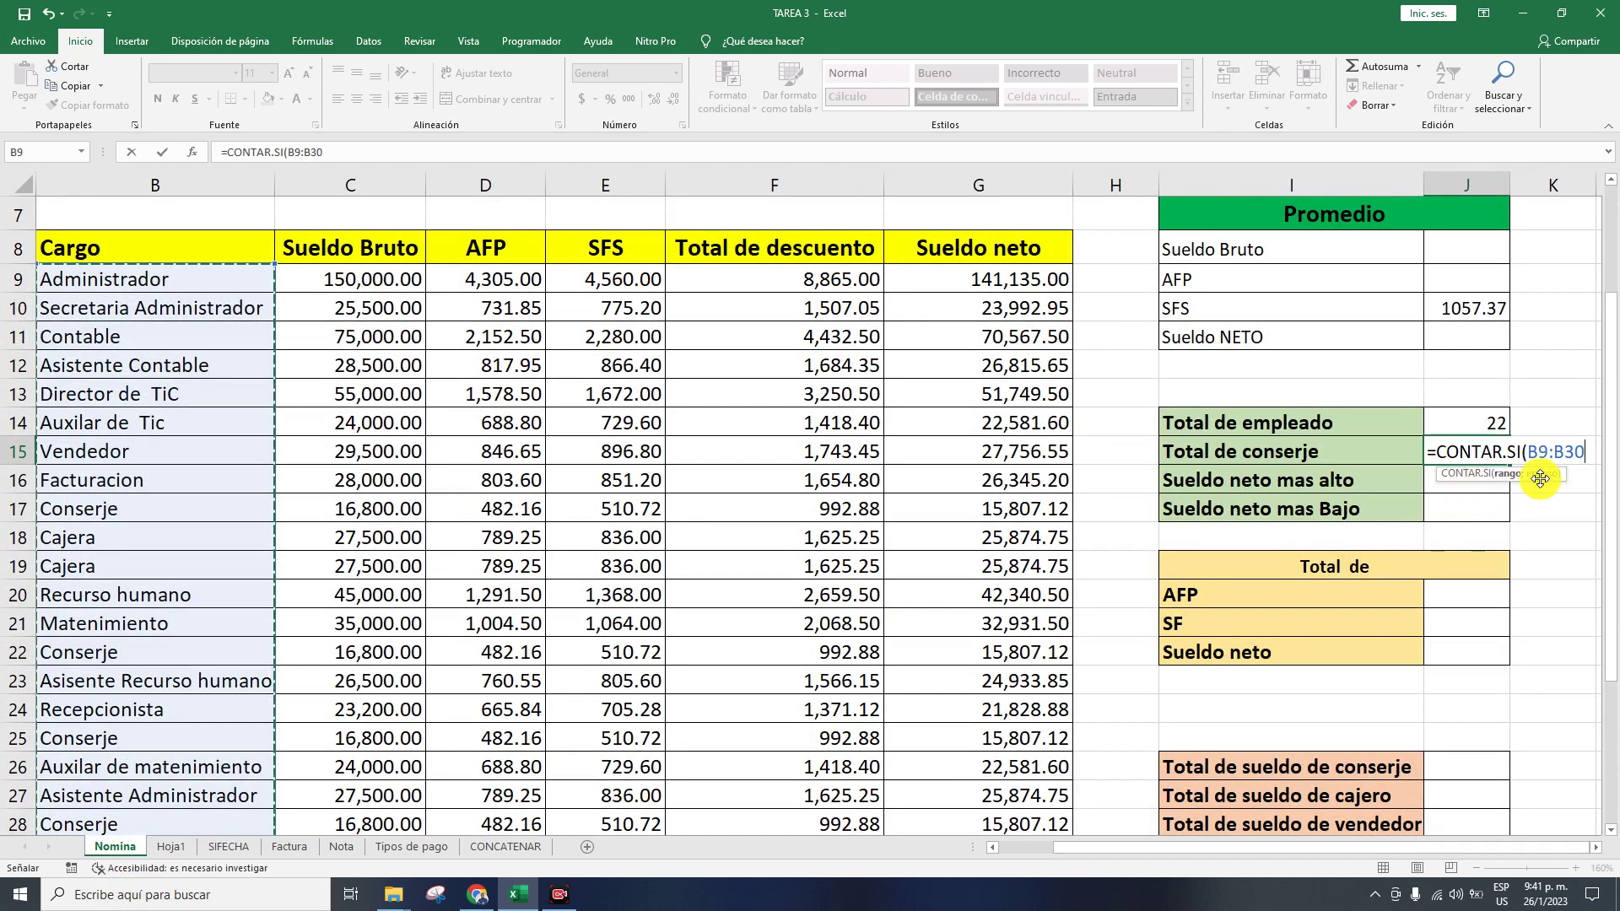
pyautogui.write(';')
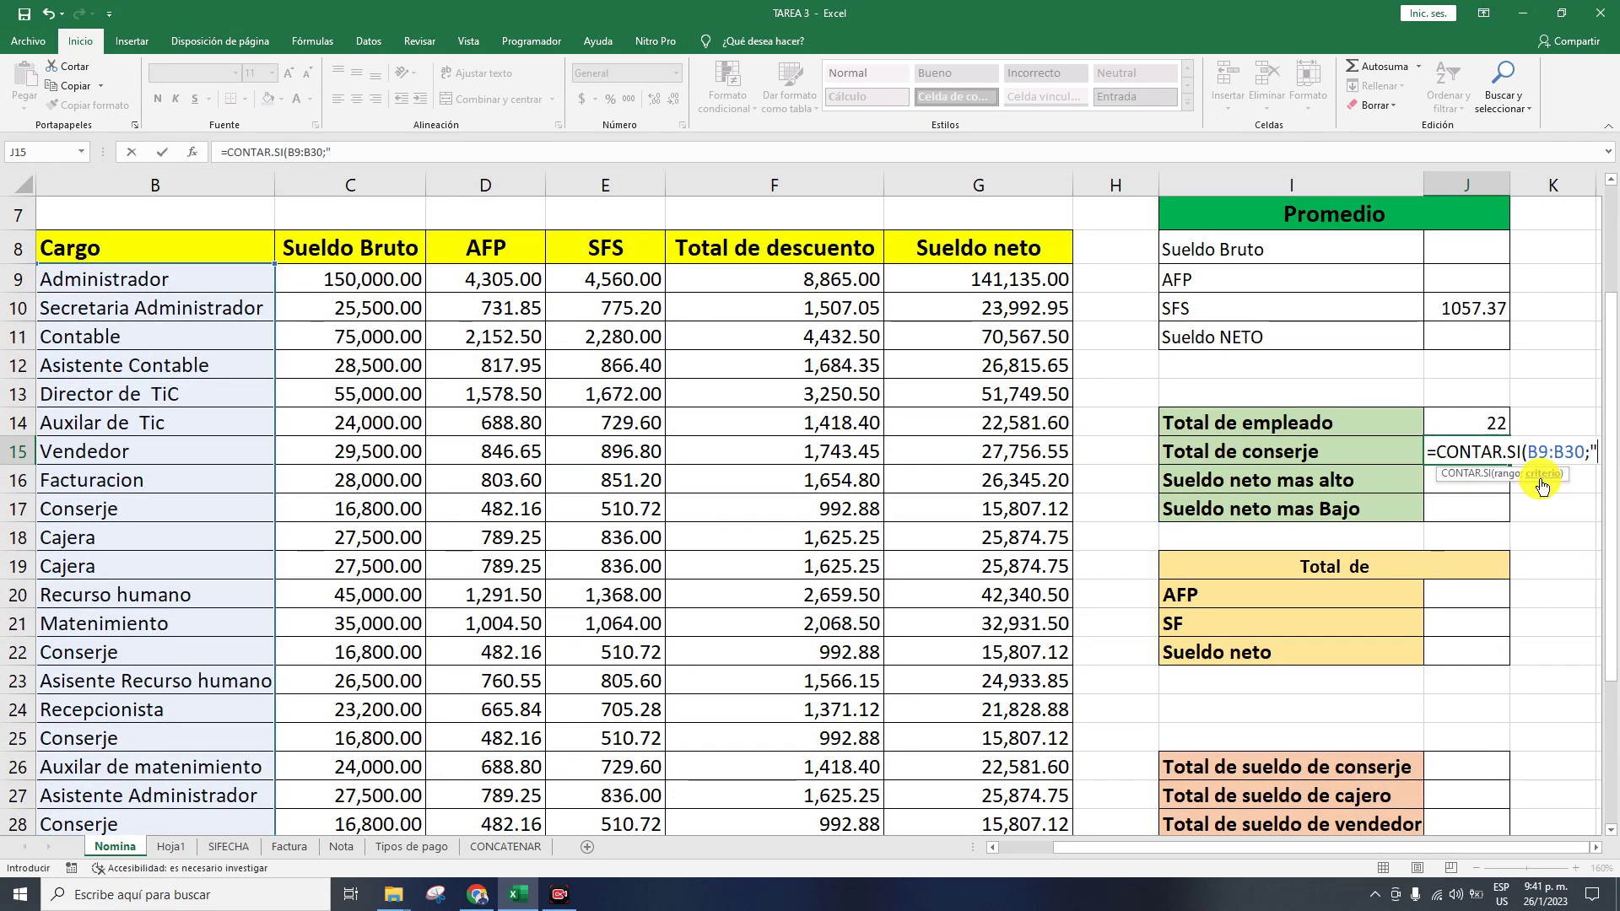
pyautogui.write('"Conser')
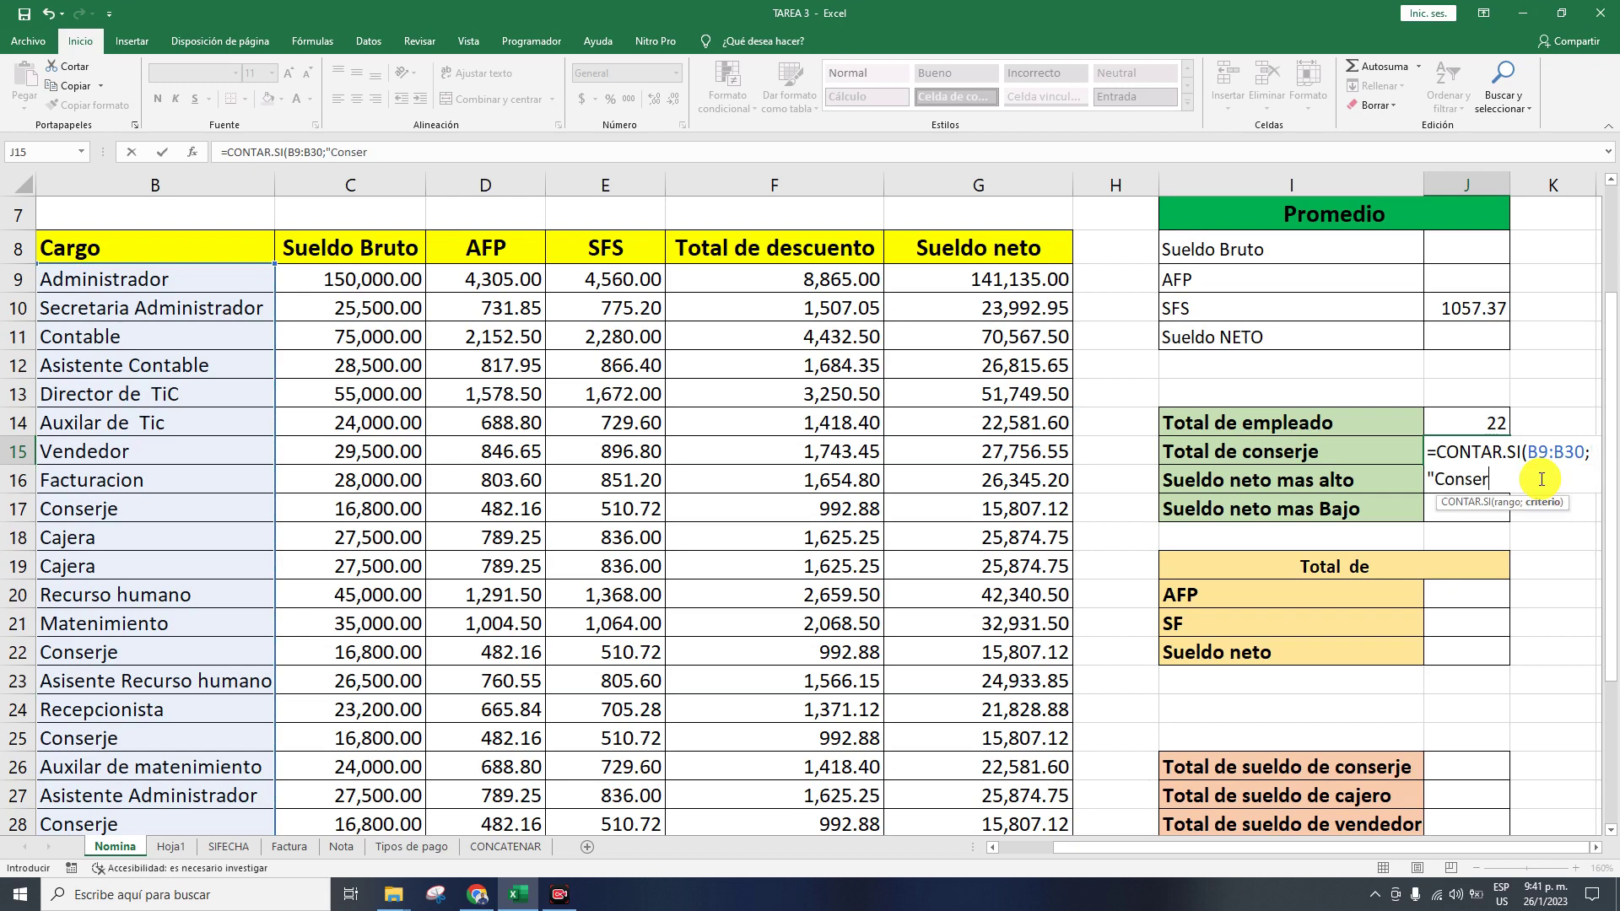
pyautogui.write('je")')
pyautogui.press('Return')
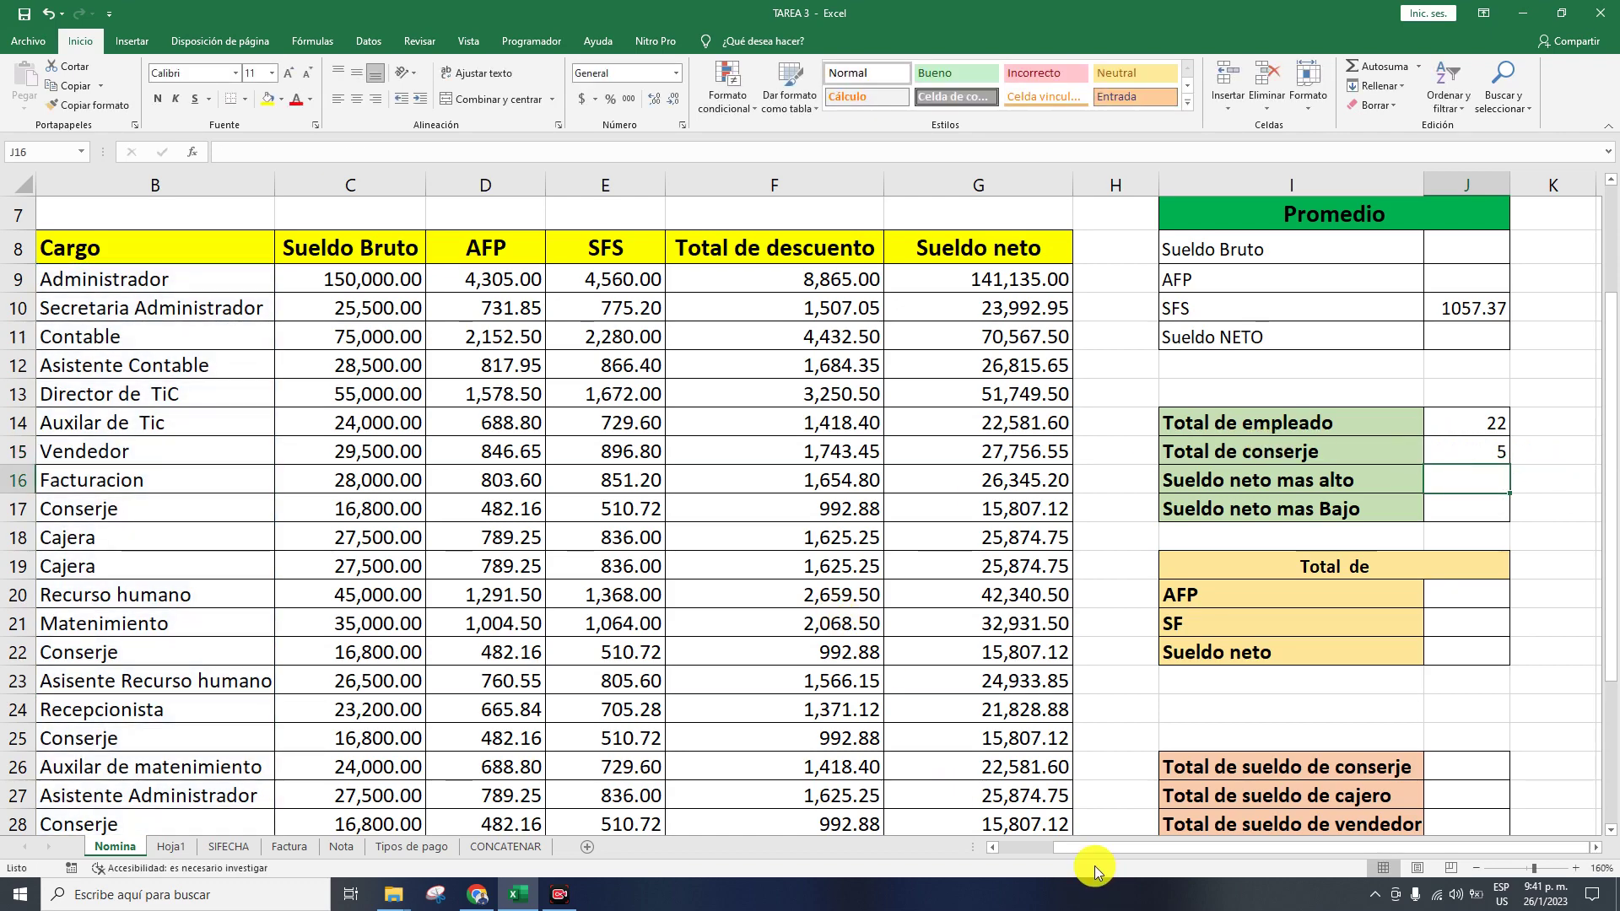
# - Test the janitor count by copying Conserje from B17 into B15, and undo the paste
pyautogui.moveTo(1066, 847); pyautogui.dragTo(1008, 848)
pyautogui.keyDown('ctrl'); pyautogui.scroll(-3, 998, 729); pyautogui.keyUp('ctrl')
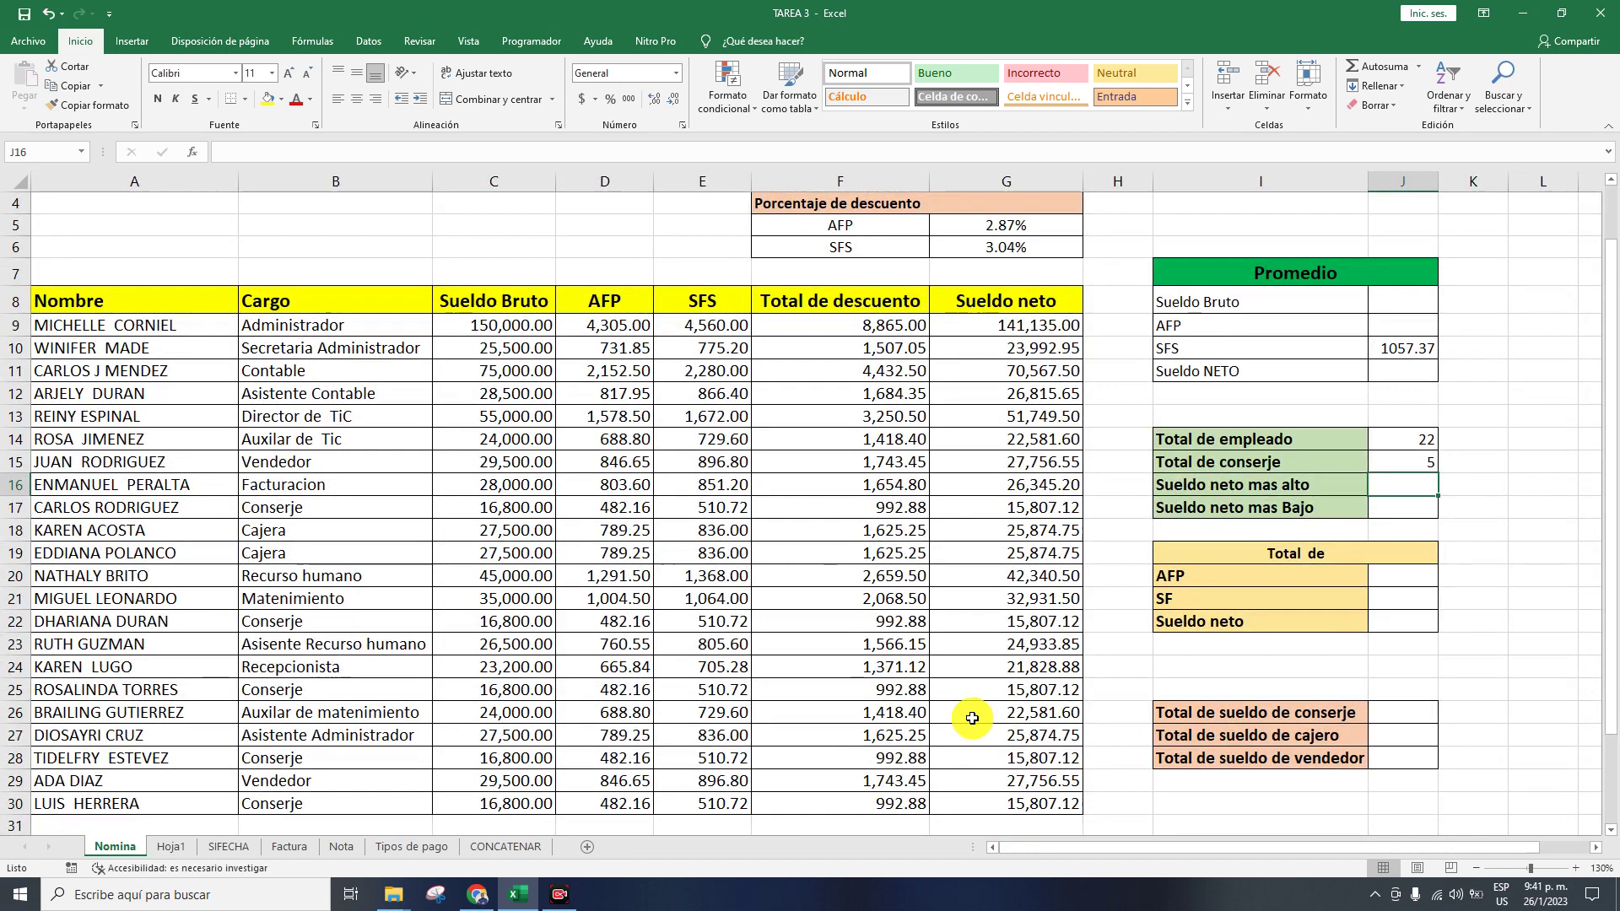
pyautogui.scroll(-1, 329, 591)
pyautogui.click(283, 444)
pyautogui.hotkey('ctrl', 'c')
pyautogui.click(302, 394)
pyautogui.hotkey('ctrl', 'v')
pyautogui.press('Escape')
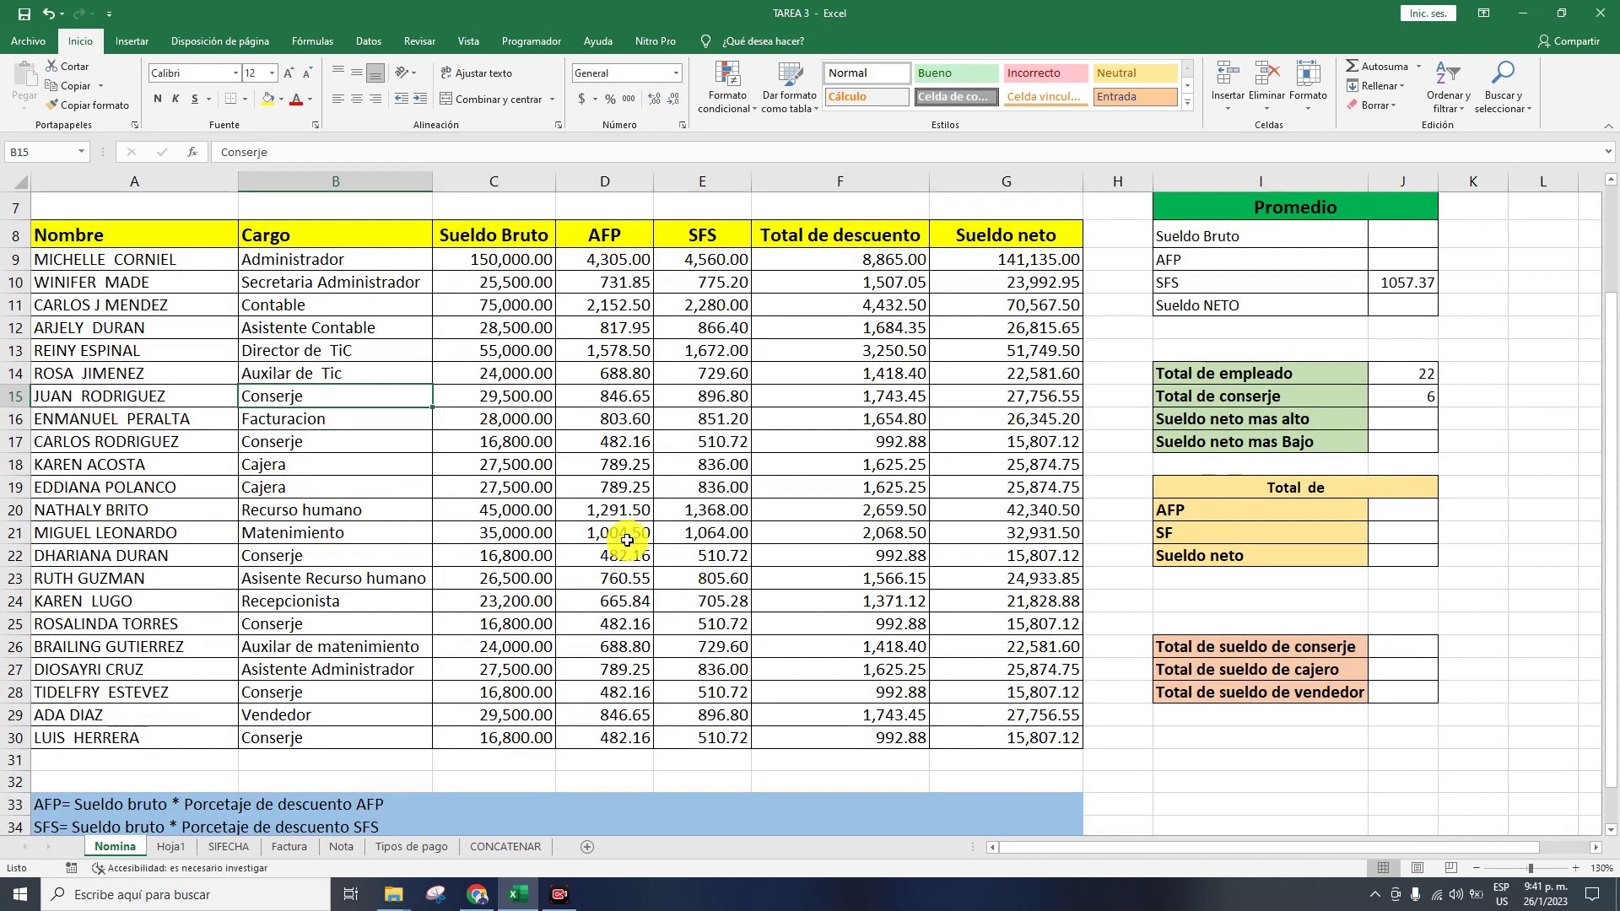
pyautogui.hotkey('ctrl', 'z')
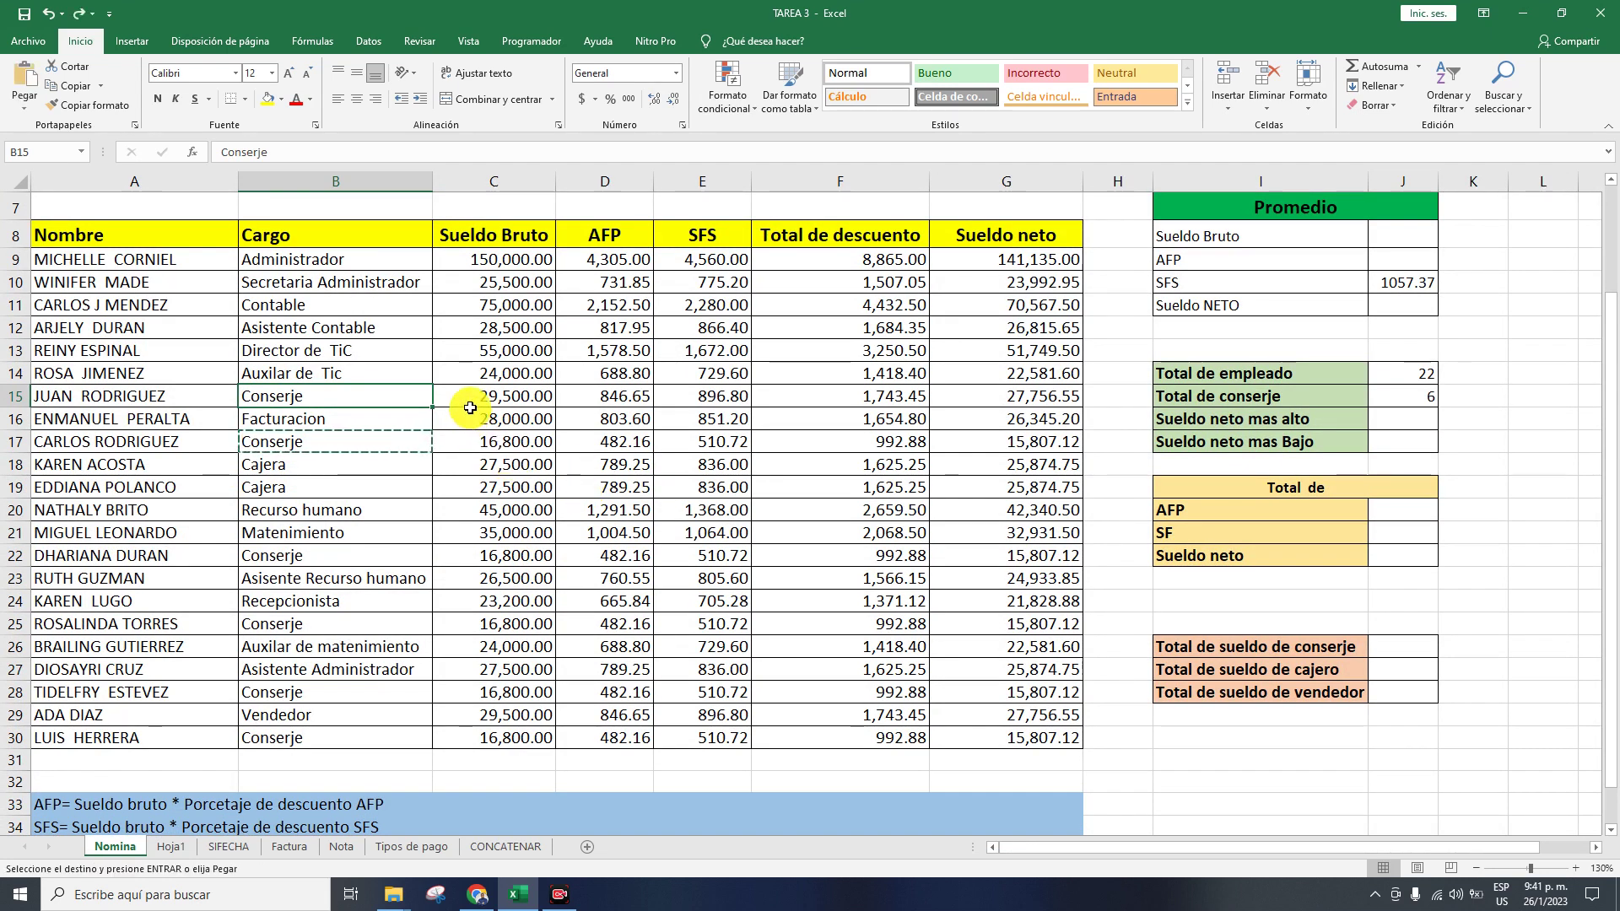
pyautogui.click(375, 478)
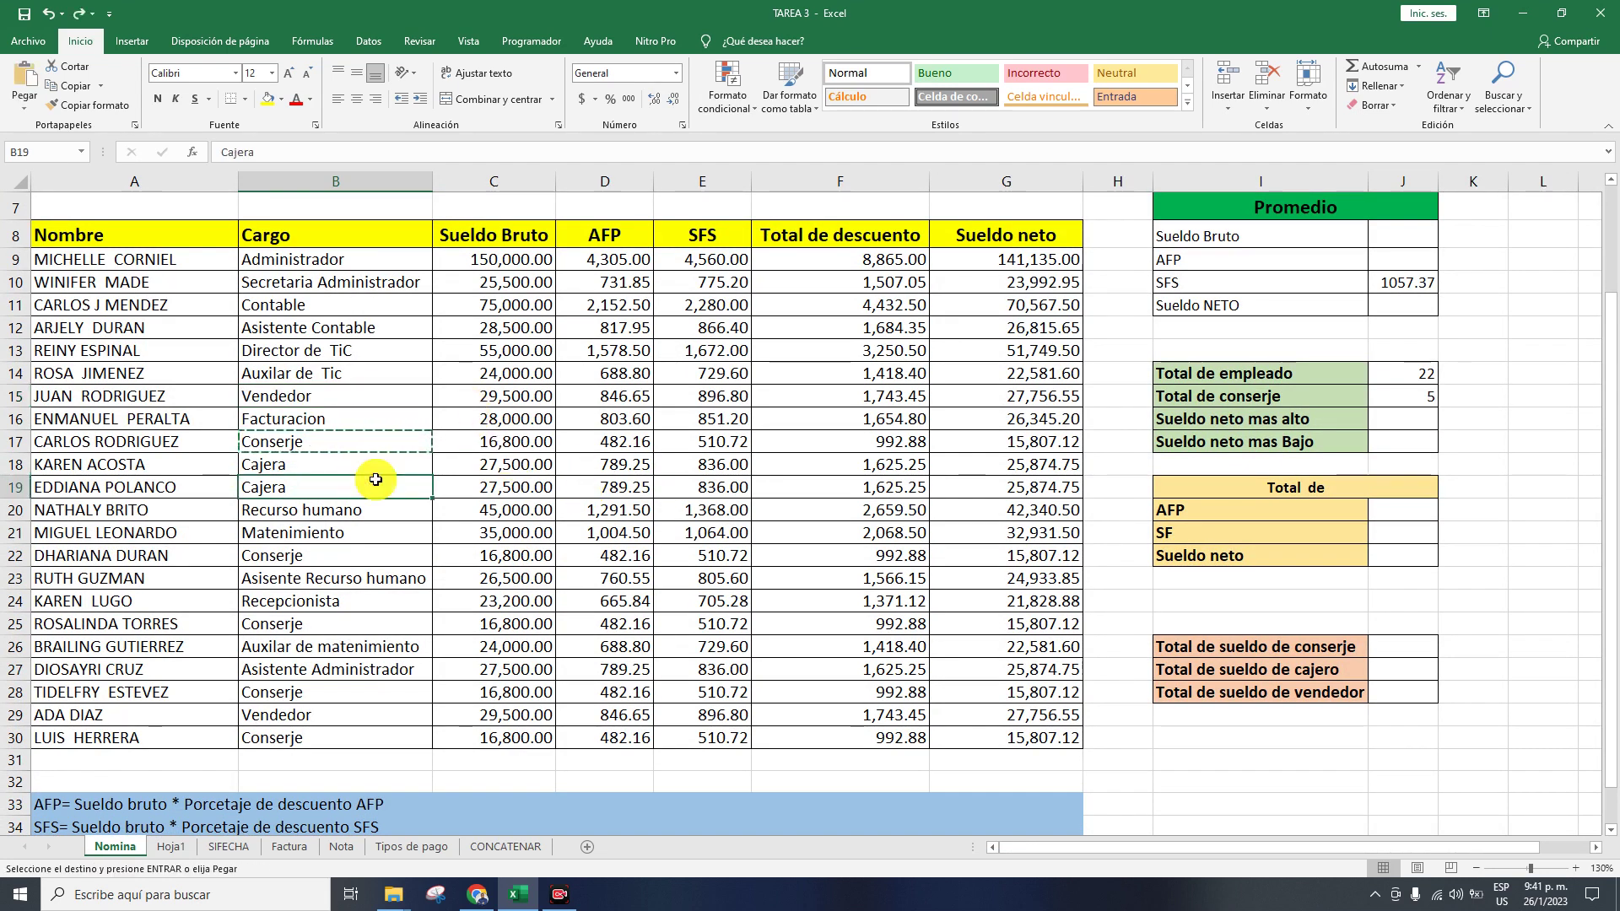
# - Find the highest net salary in J16, beside Sueldo neto mas alto, with =MAX(G9:G30)
pyautogui.doubleClick(1422, 420)
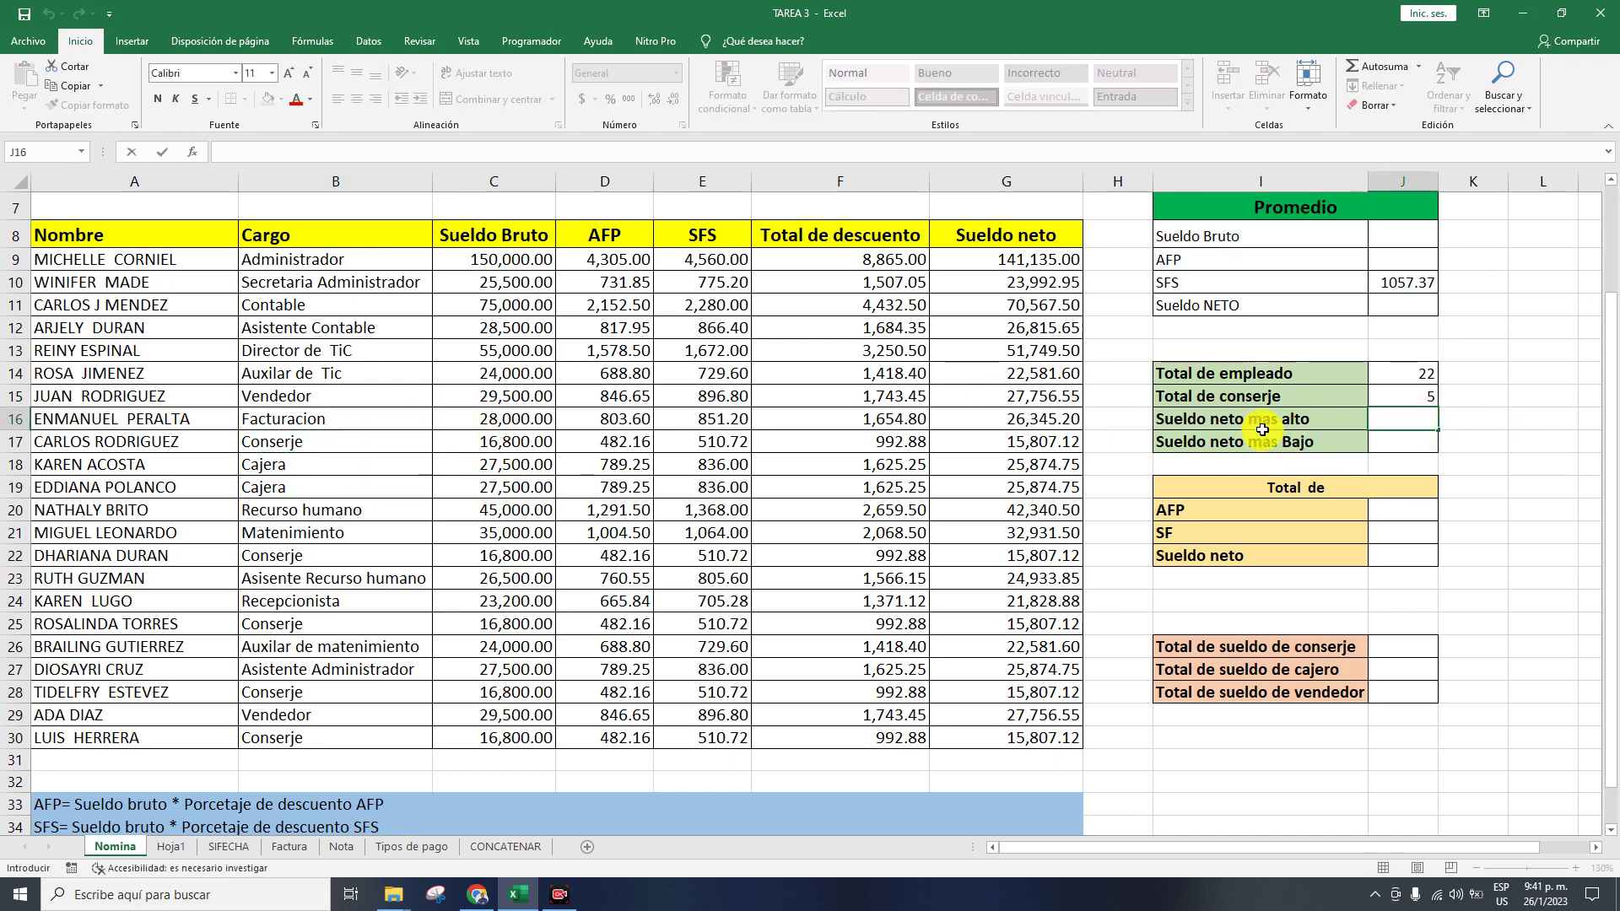
pyautogui.write('=maxc')
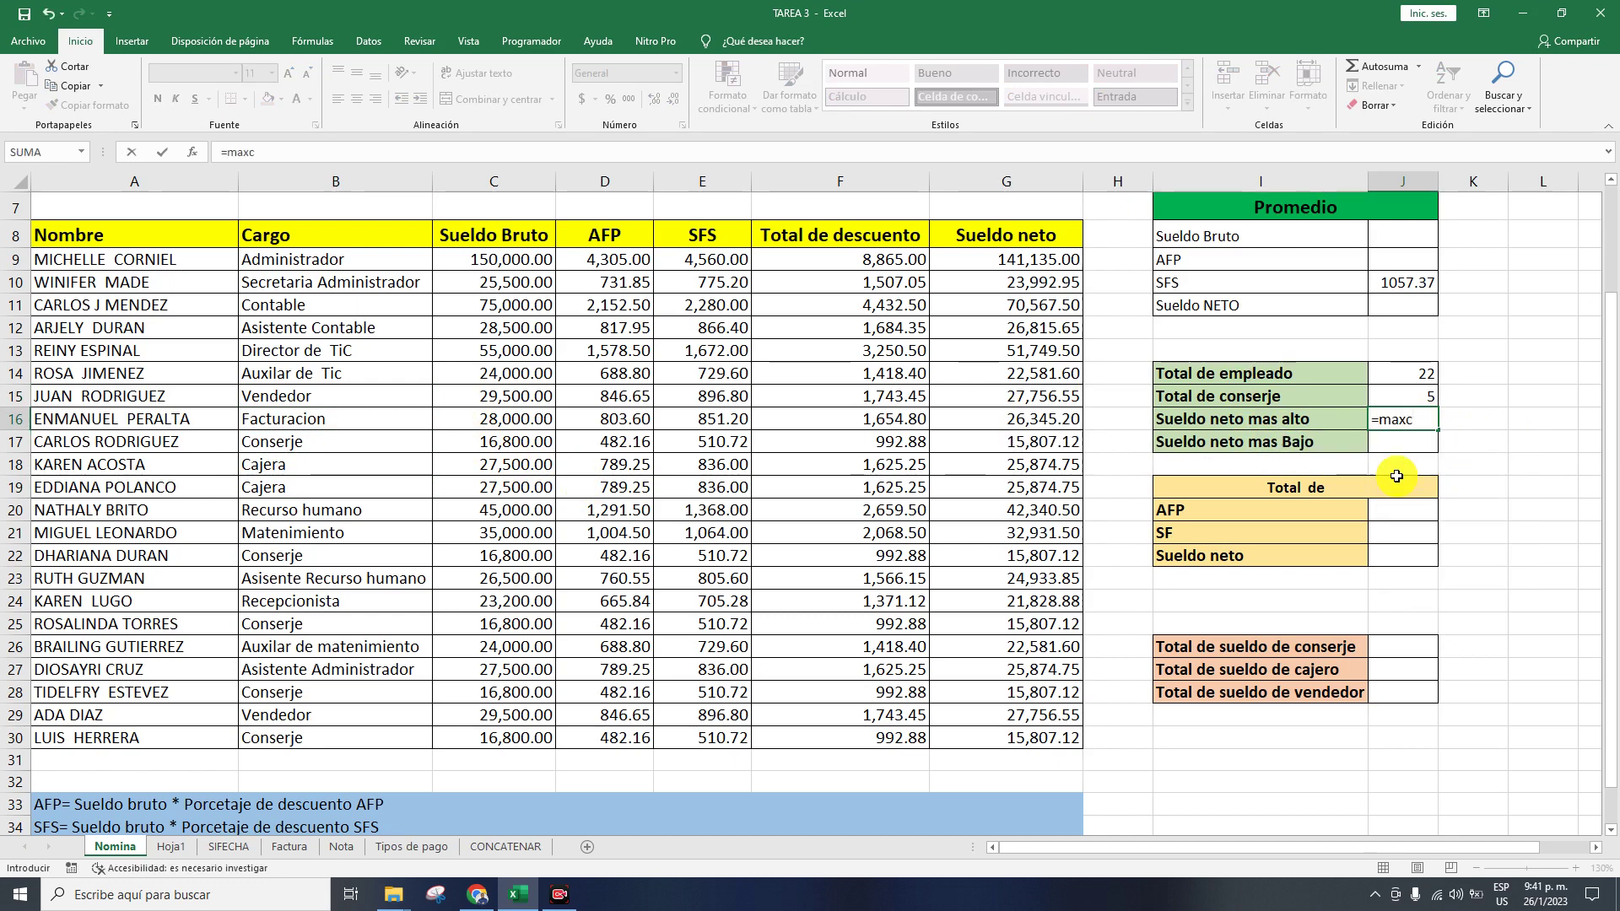
pyautogui.press('BackSpace')
pyautogui.press('Tab')
pyautogui.moveTo(1012, 260); pyautogui.dragTo(999, 734)
pyautogui.press('Return')
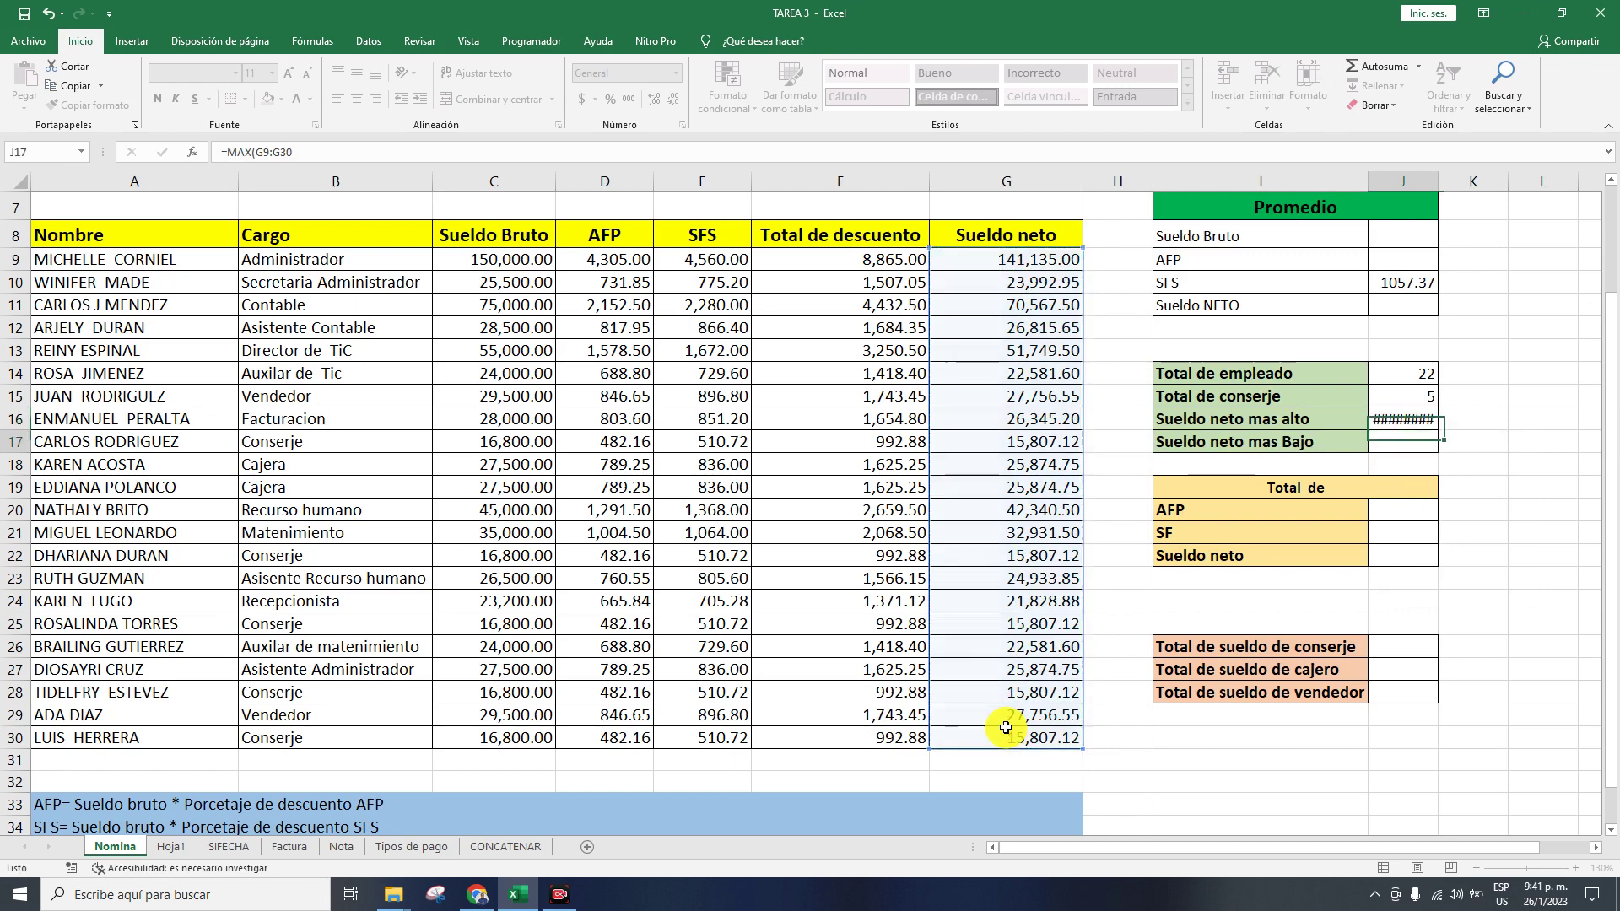
# - Find the lowest net salary in J17, beside Sueldo neto mas Bajo, with =MIN(G9:G30)
pyautogui.write('=min')
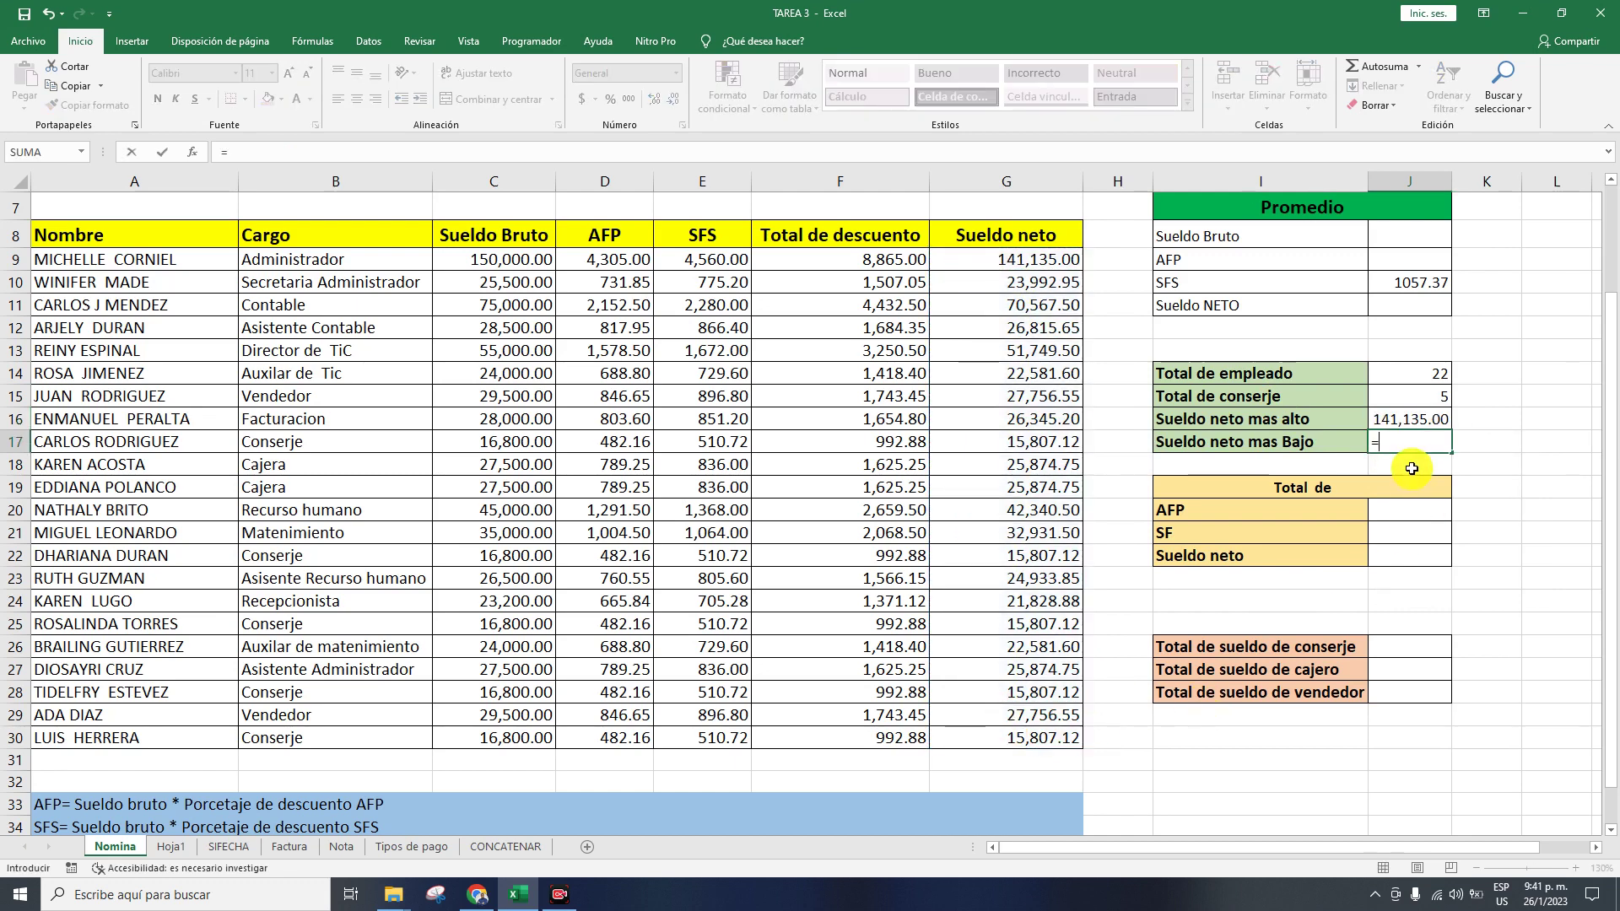
pyautogui.press('Tab')
pyautogui.moveTo(1008, 257); pyautogui.dragTo(990, 739)
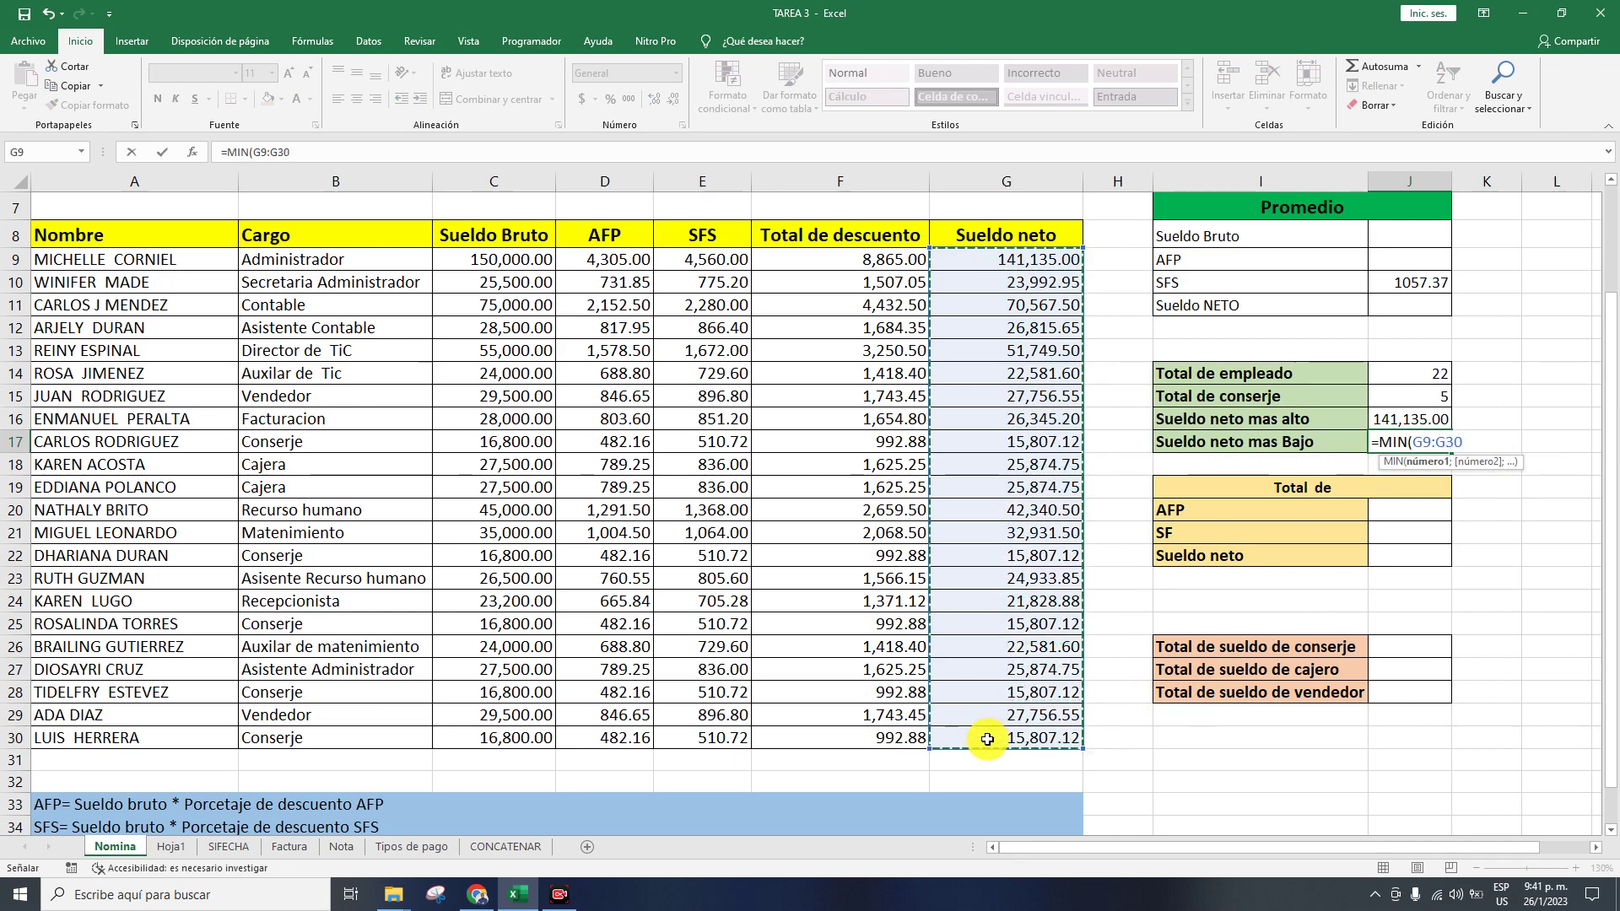
pyautogui.press('Return')
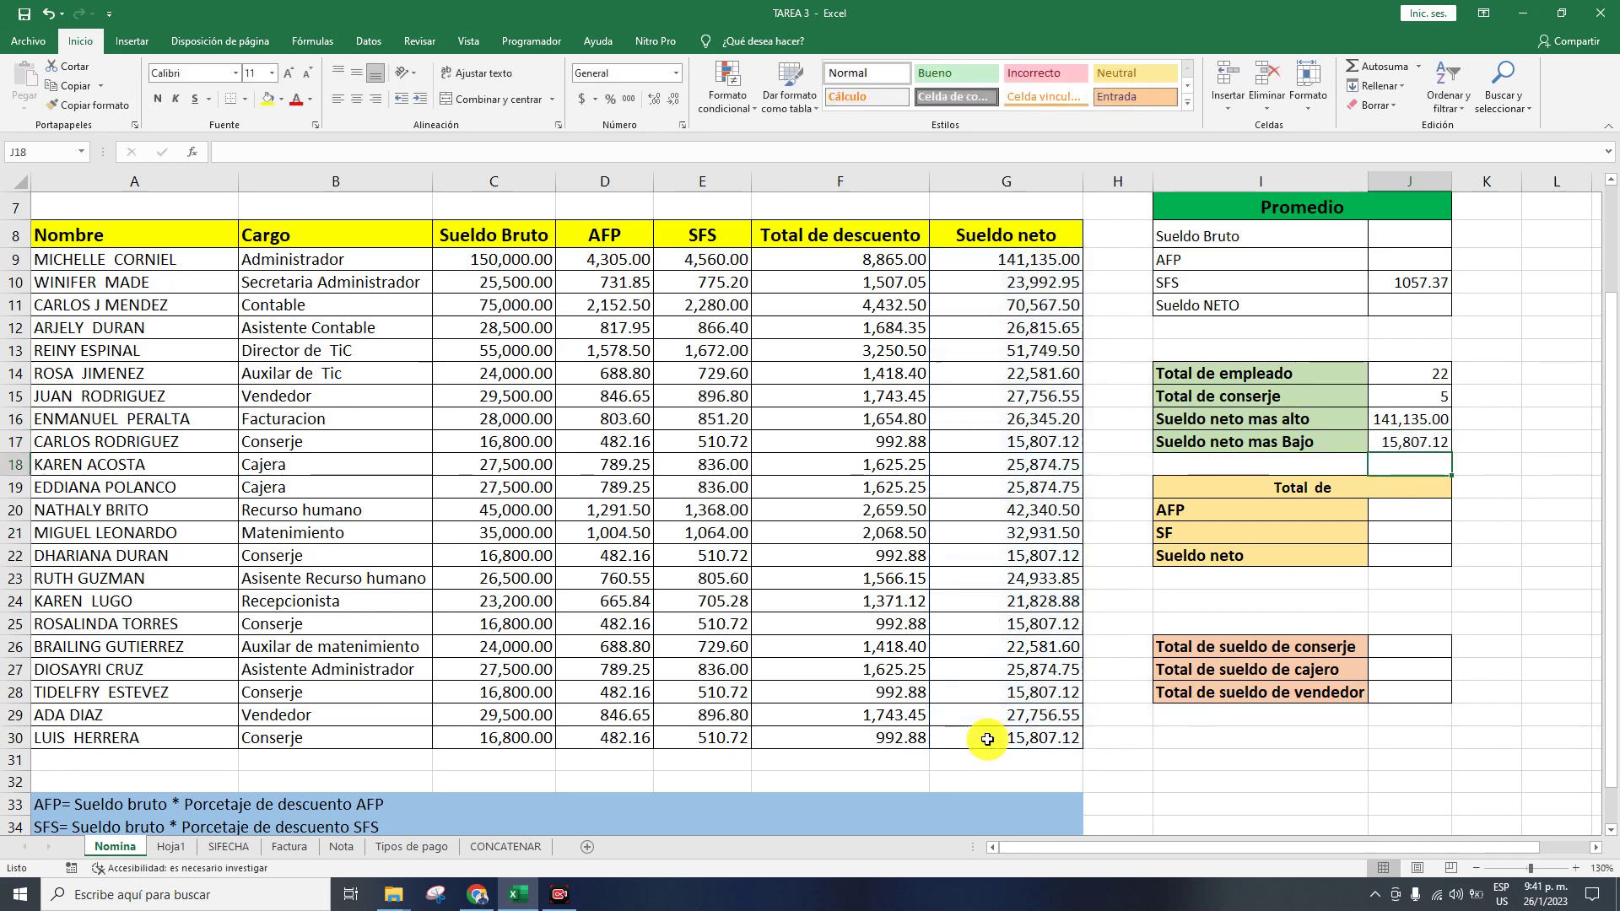
# - Correct the label in I21 to SFS and total the net salaries in J22 with =SUMA(G9:G30)
pyautogui.doubleClick(1250, 539)
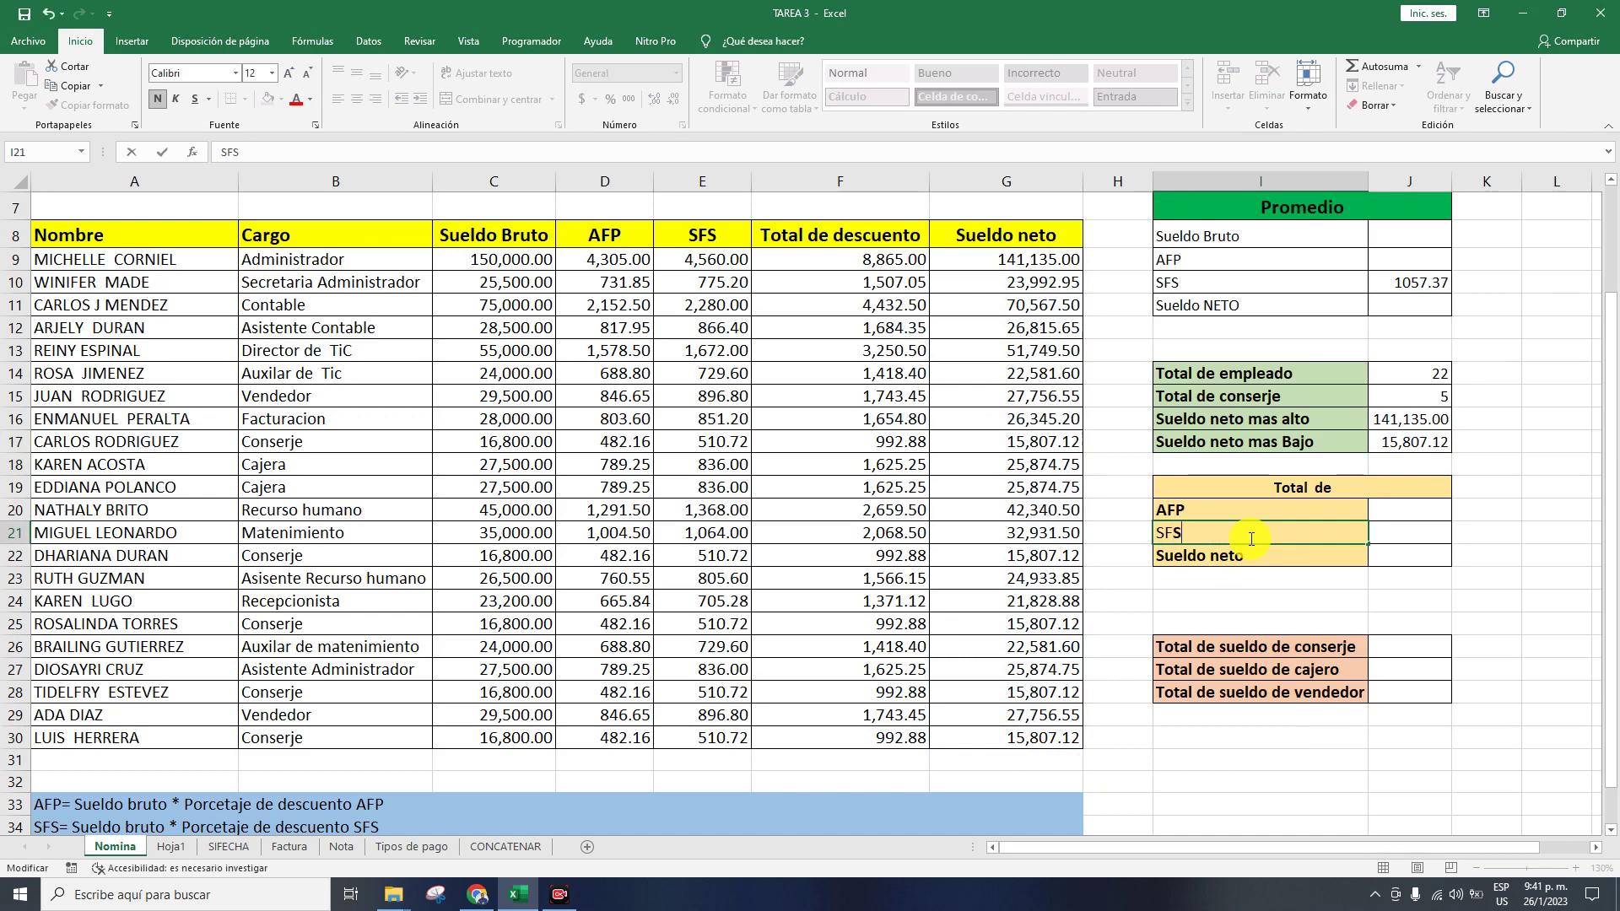
pyautogui.click(1248, 577)
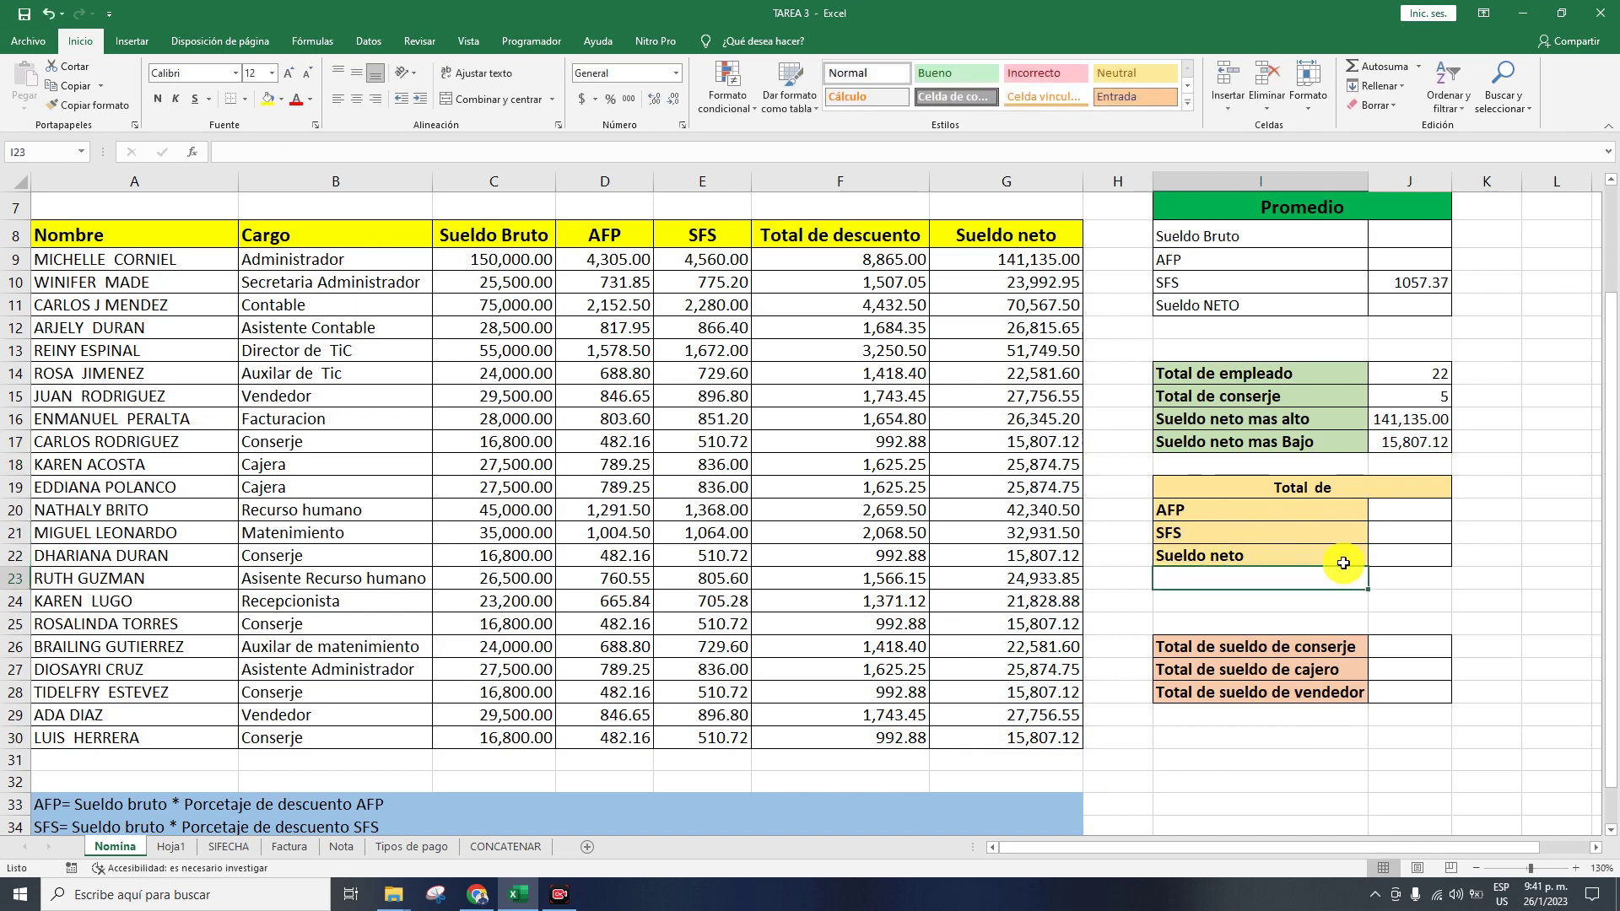
pyautogui.doubleClick(1394, 557)
pyautogui.write('=SUMA(')
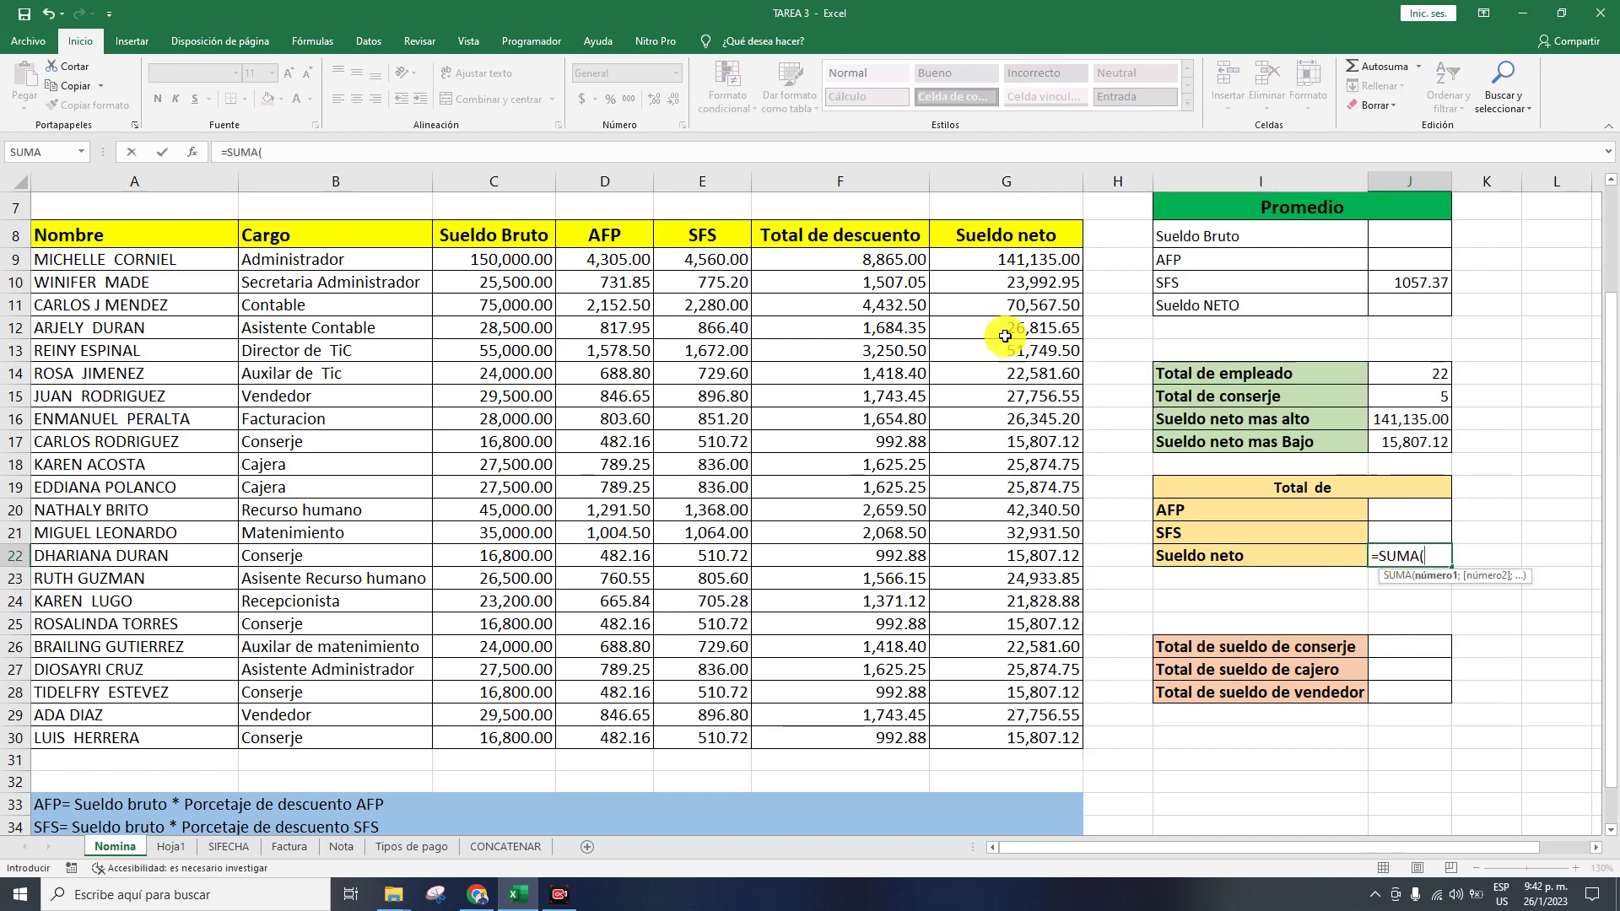
pyautogui.moveTo(989, 266); pyautogui.dragTo(1055, 739)
pyautogui.press('Return')
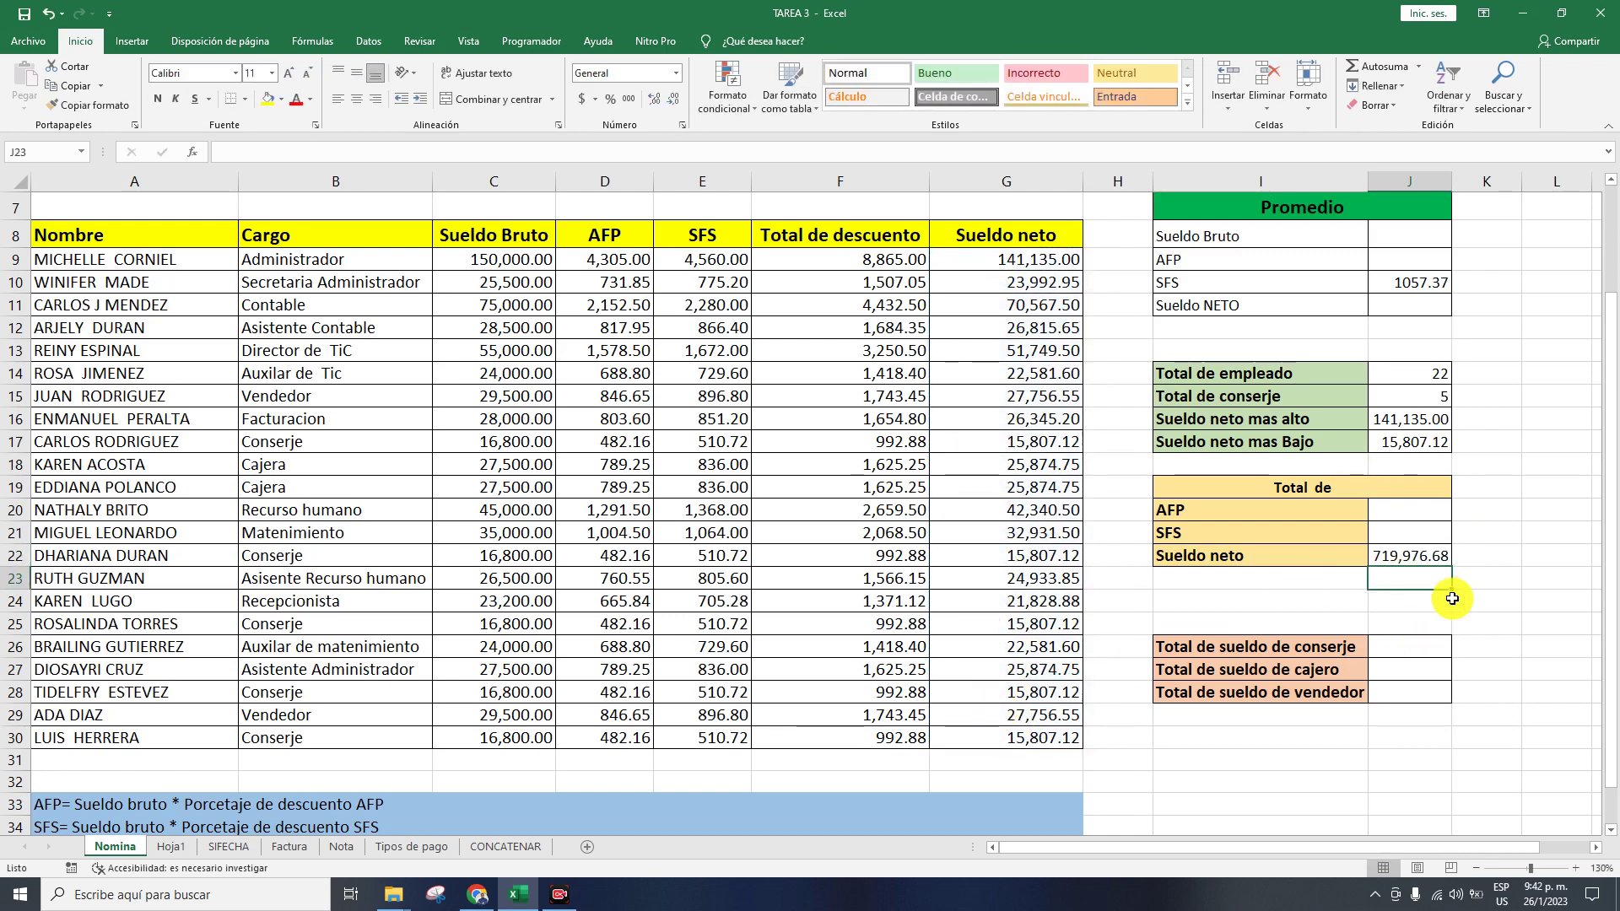
pyautogui.click(1409, 525)
pyautogui.click(1409, 510)
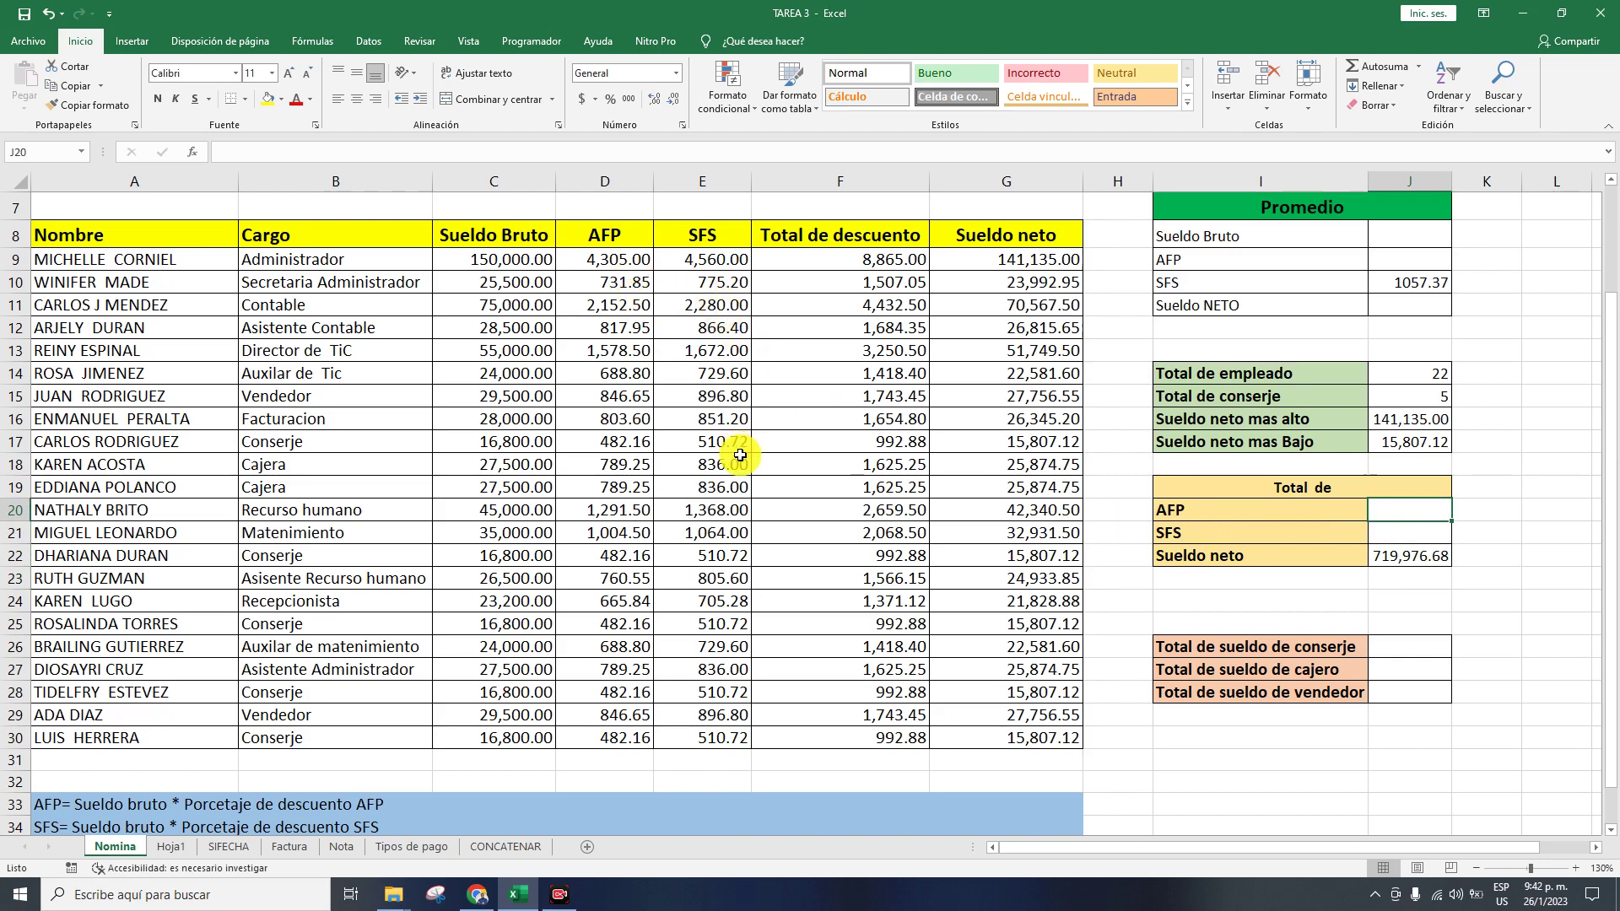
pyautogui.scroll(-4, 763, 474)
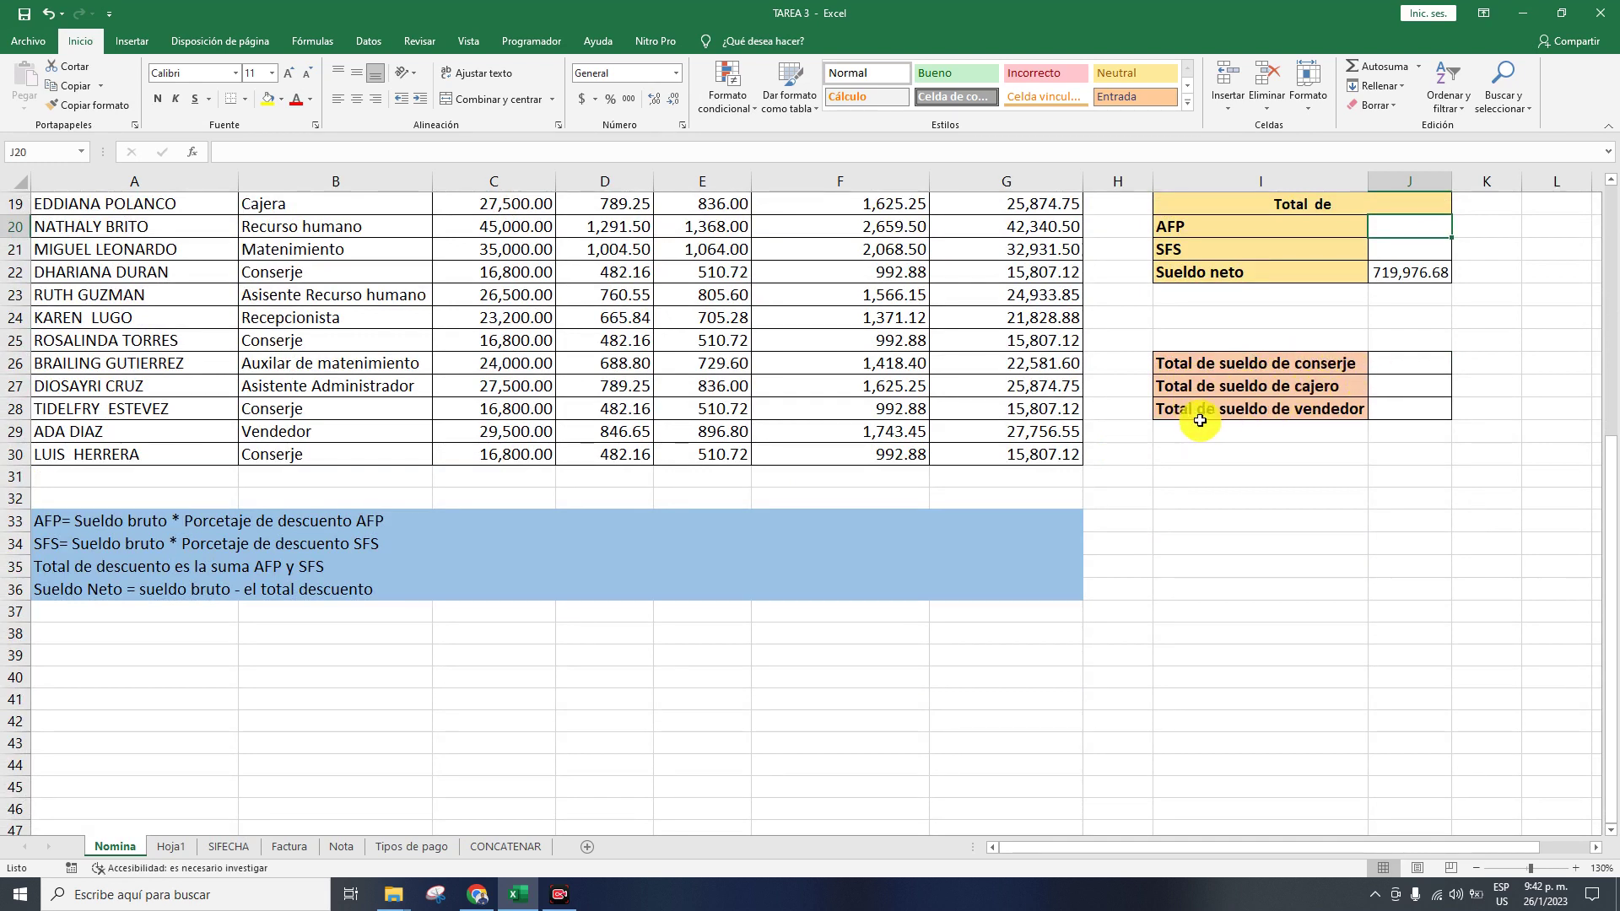
# - Total the janitors' net salaries in J26, beside Total de sueldo de conserje, with =SUMAR.SI(B9:B30;"conserje";G9:G30)
pyautogui.scroll(2, 1362, 407)
pyautogui.doubleClick(1394, 501)
pyautogui.write('=')
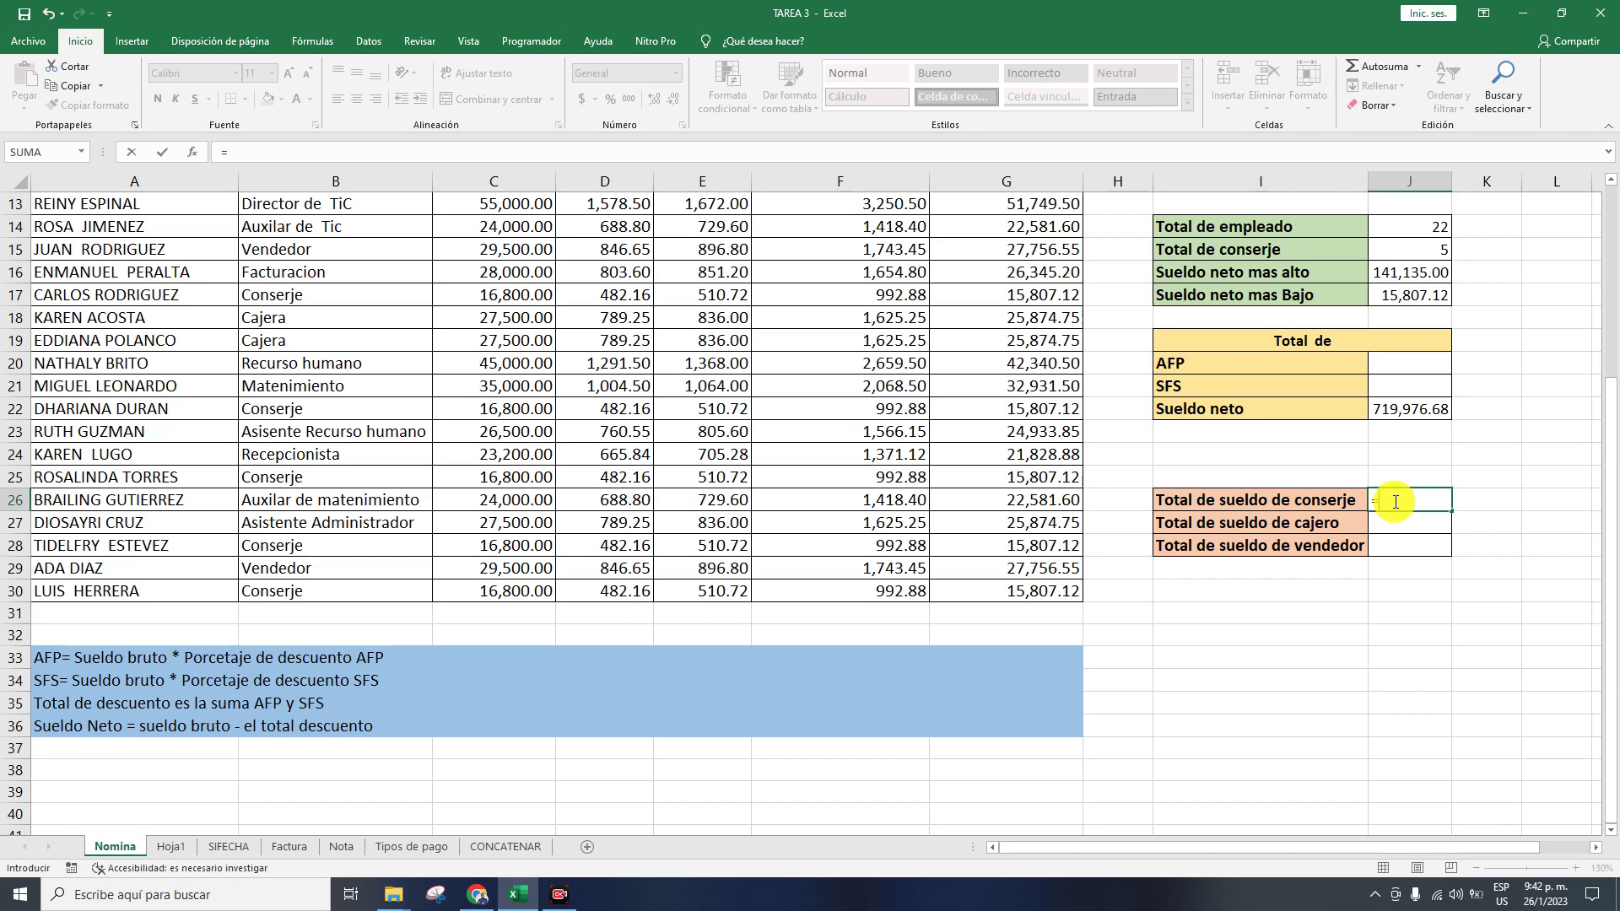
pyautogui.write('sumar')
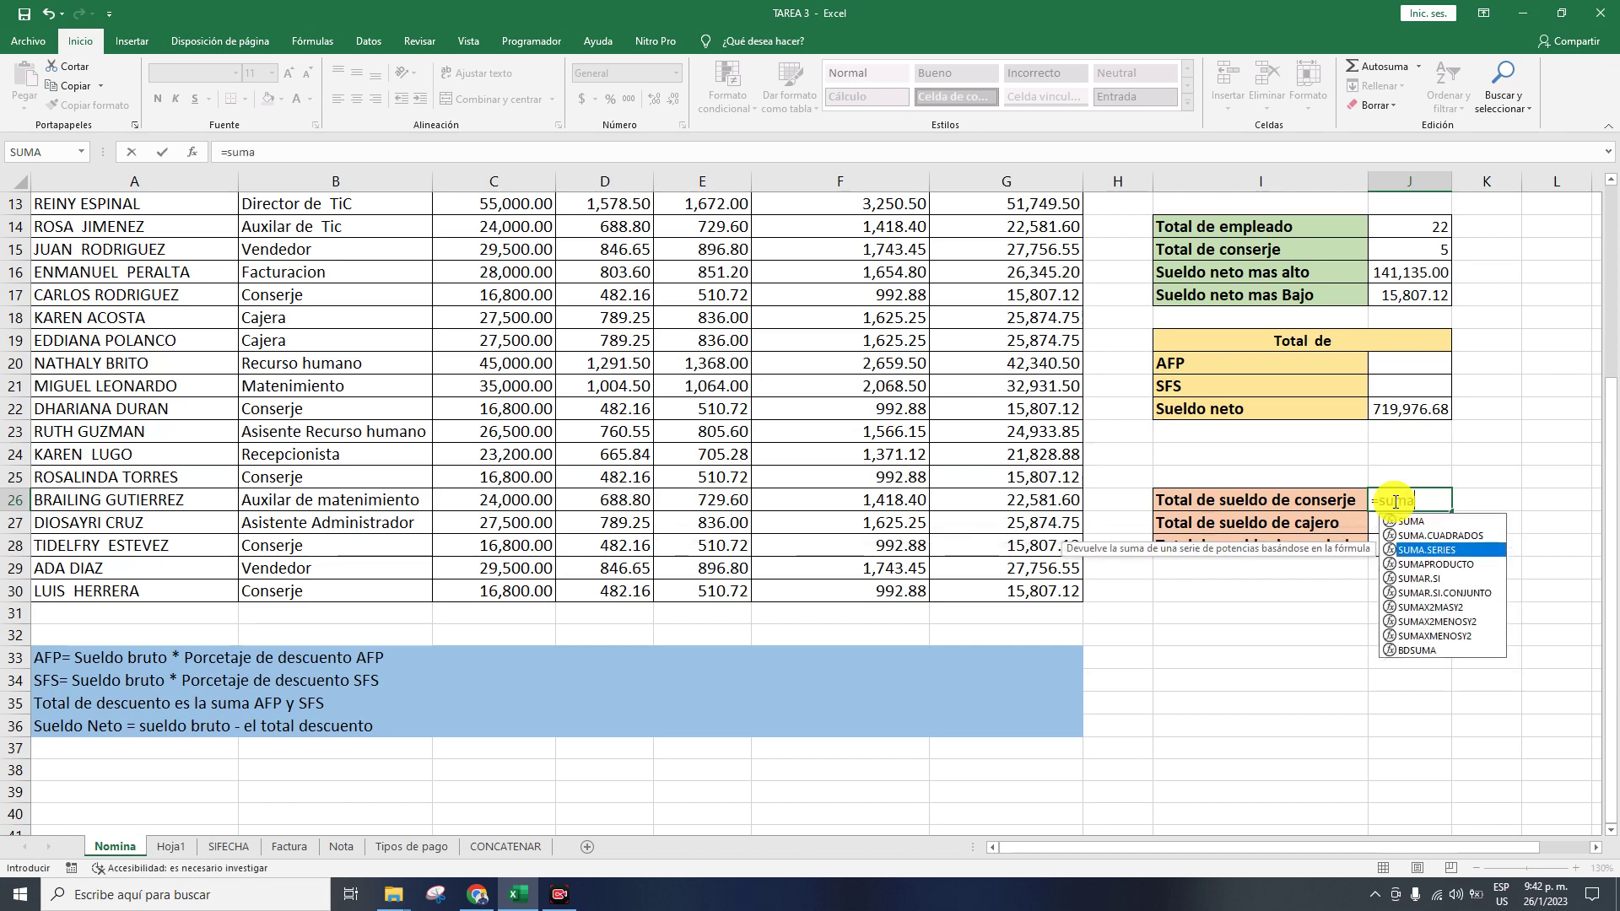
pyautogui.press('Tab')
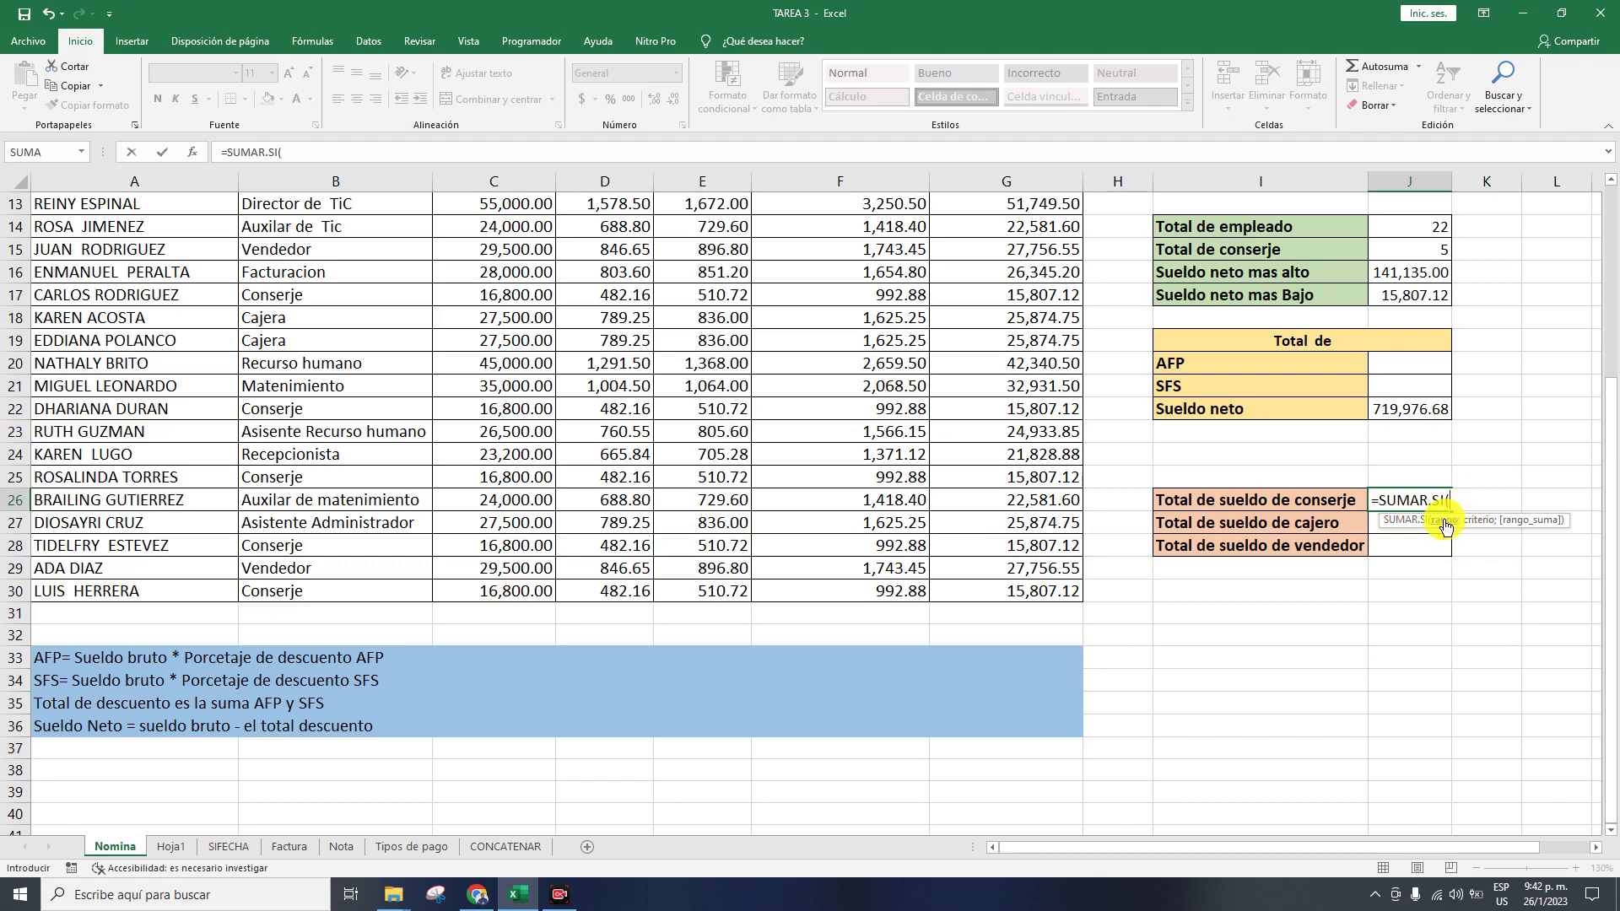
pyautogui.scroll(2, 1144, 540)
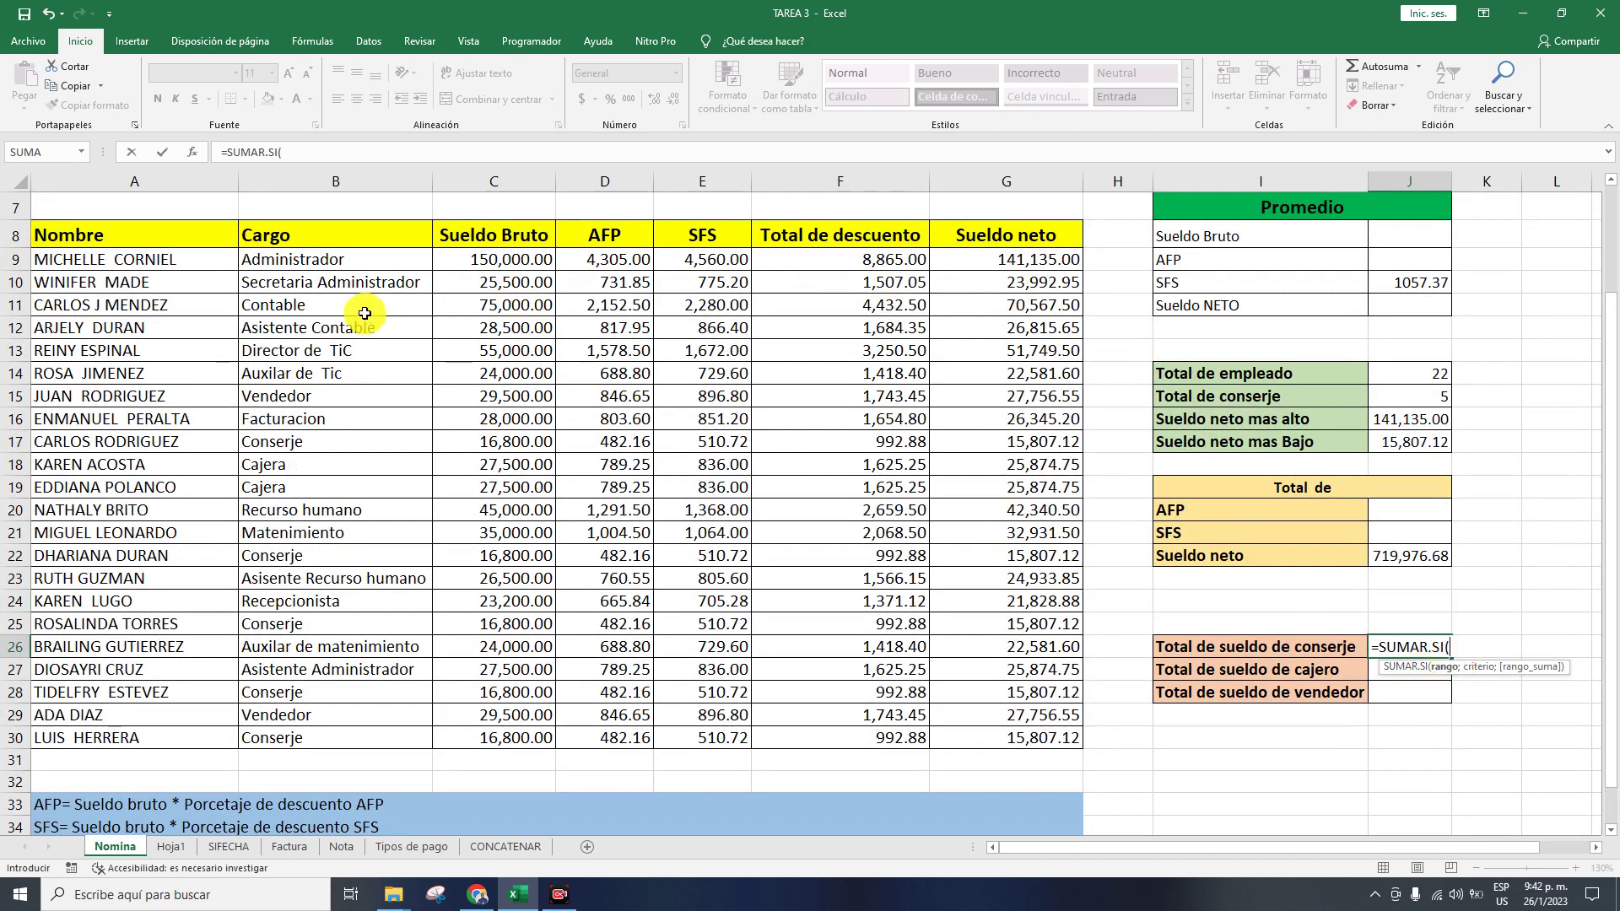
pyautogui.moveTo(321, 259); pyautogui.dragTo(324, 739)
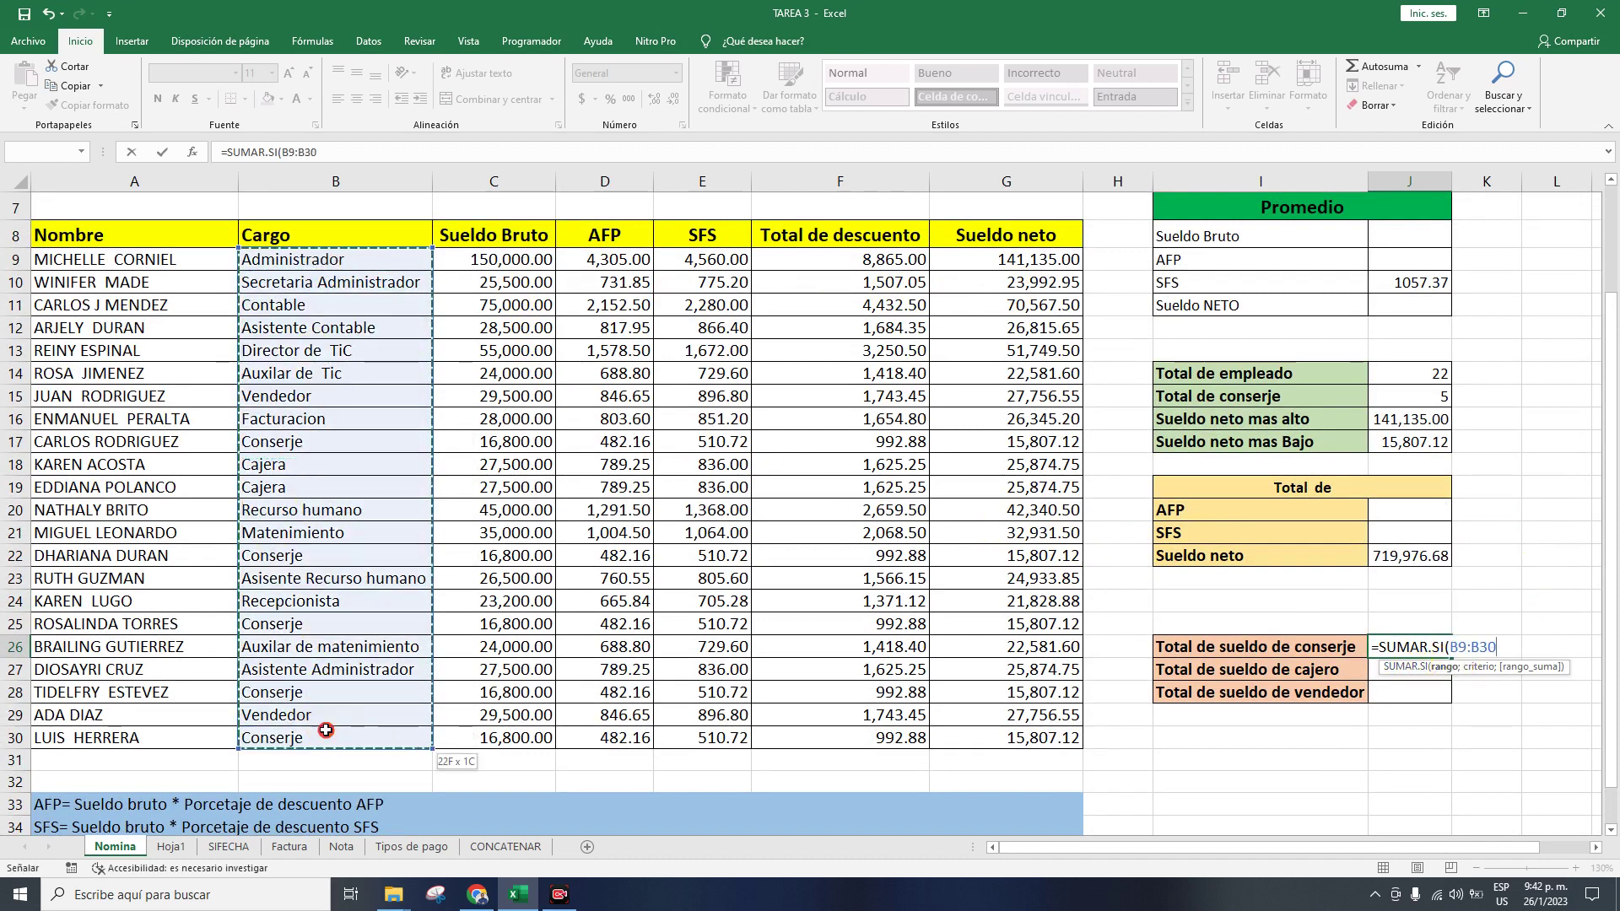
pyautogui.write(';"conserje";')
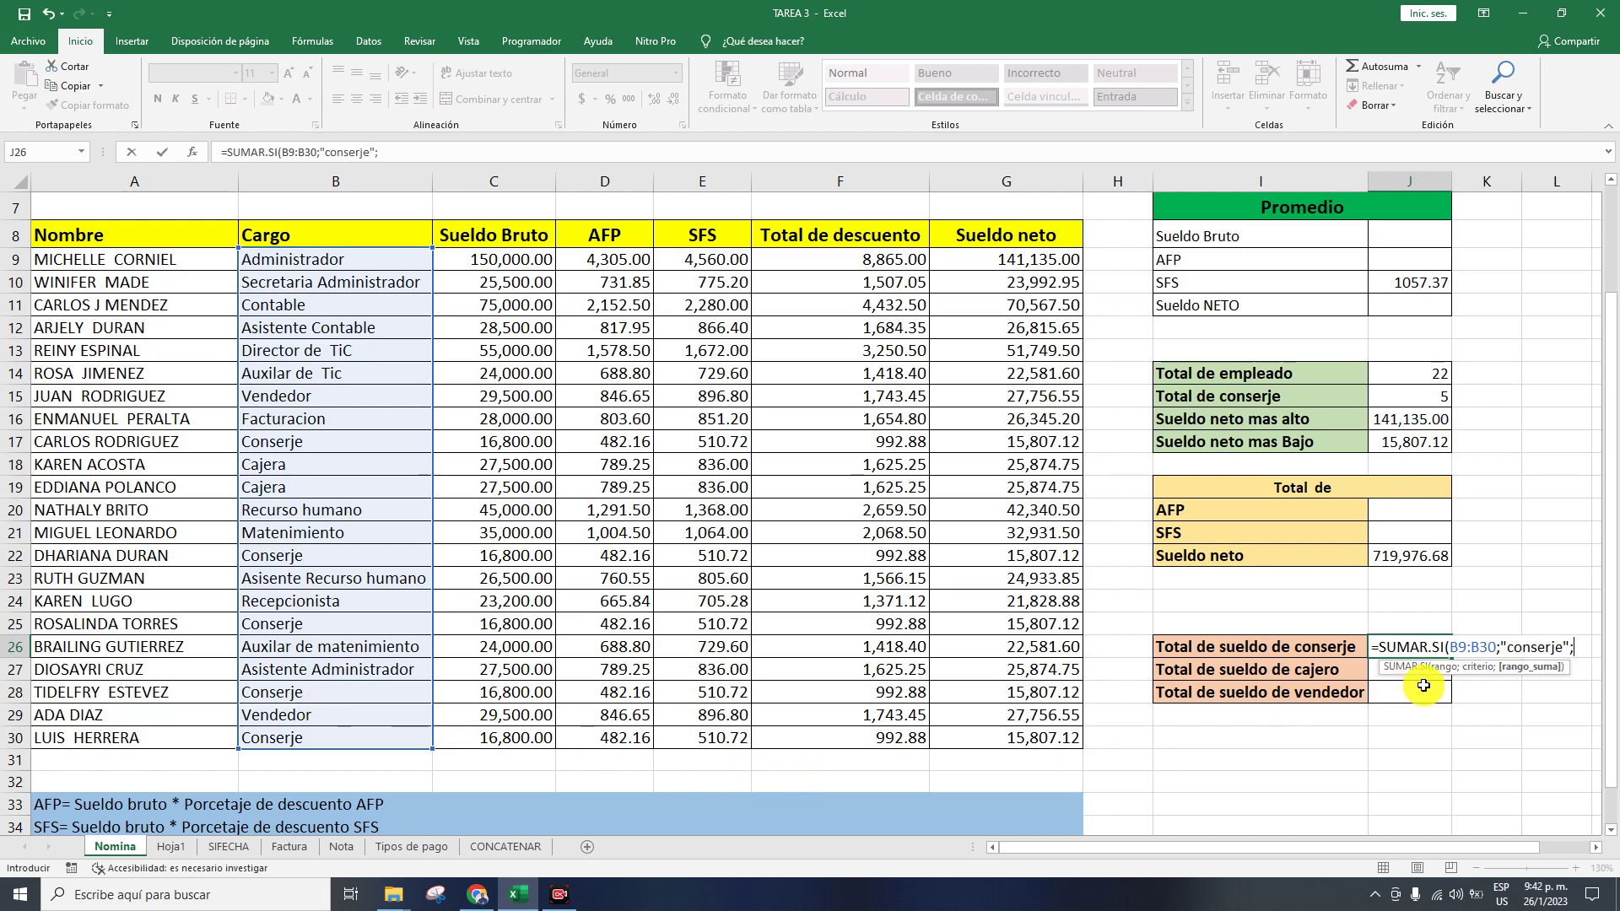
pyautogui.click(970, 259)
pyautogui.moveTo(978, 293); pyautogui.dragTo(985, 739)
pyautogui.press('Return')
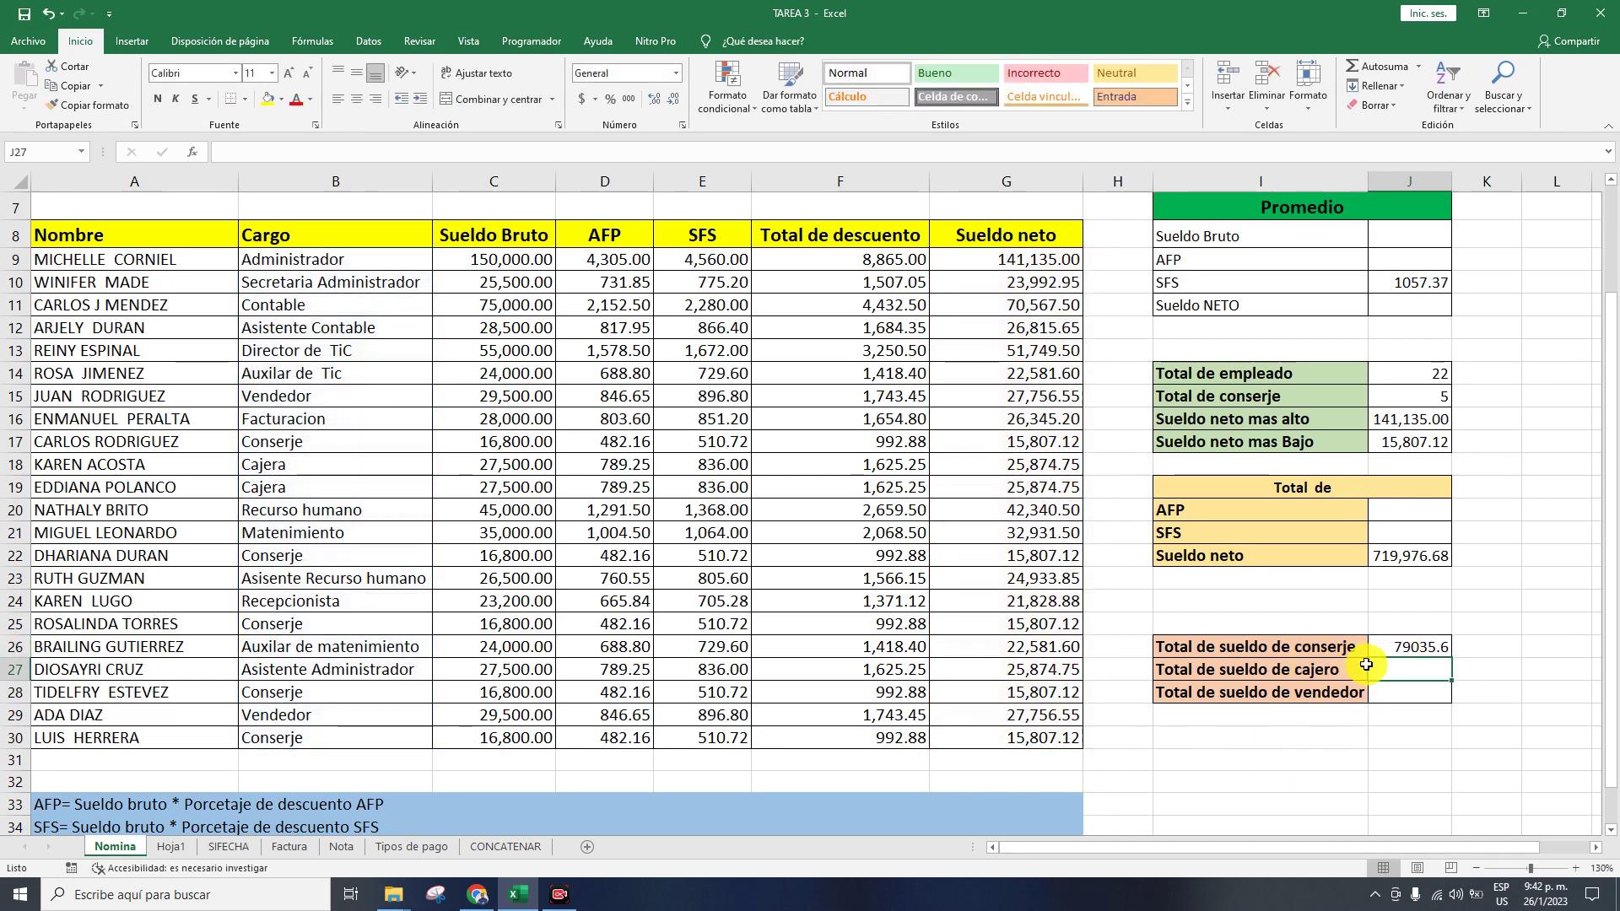
pyautogui.click(1328, 669)
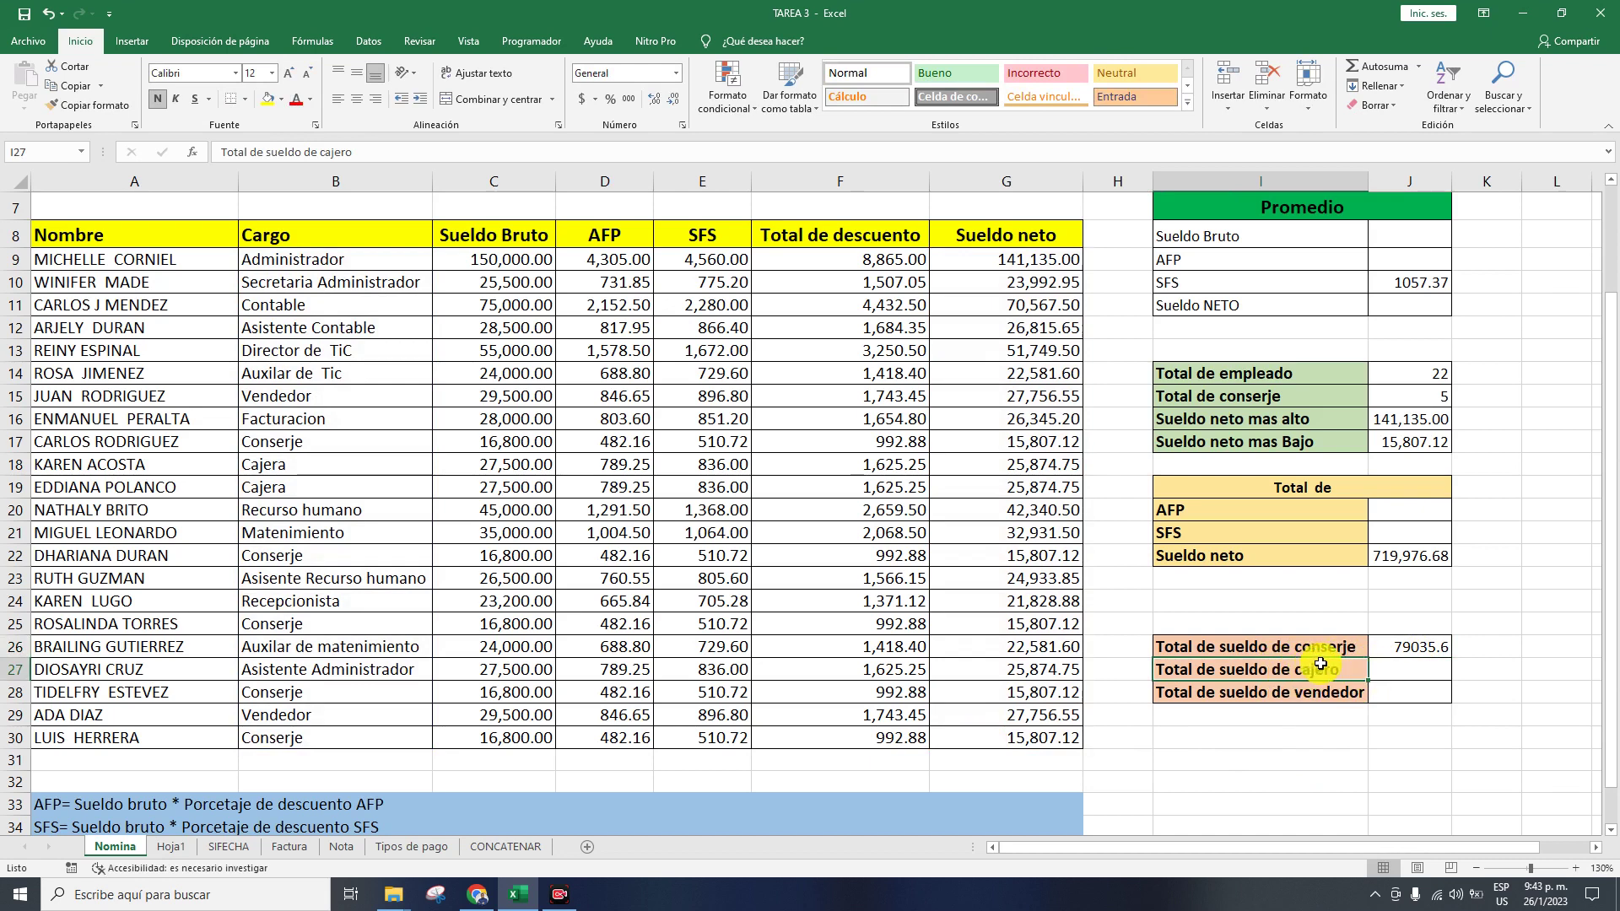
pyautogui.click(1311, 700)
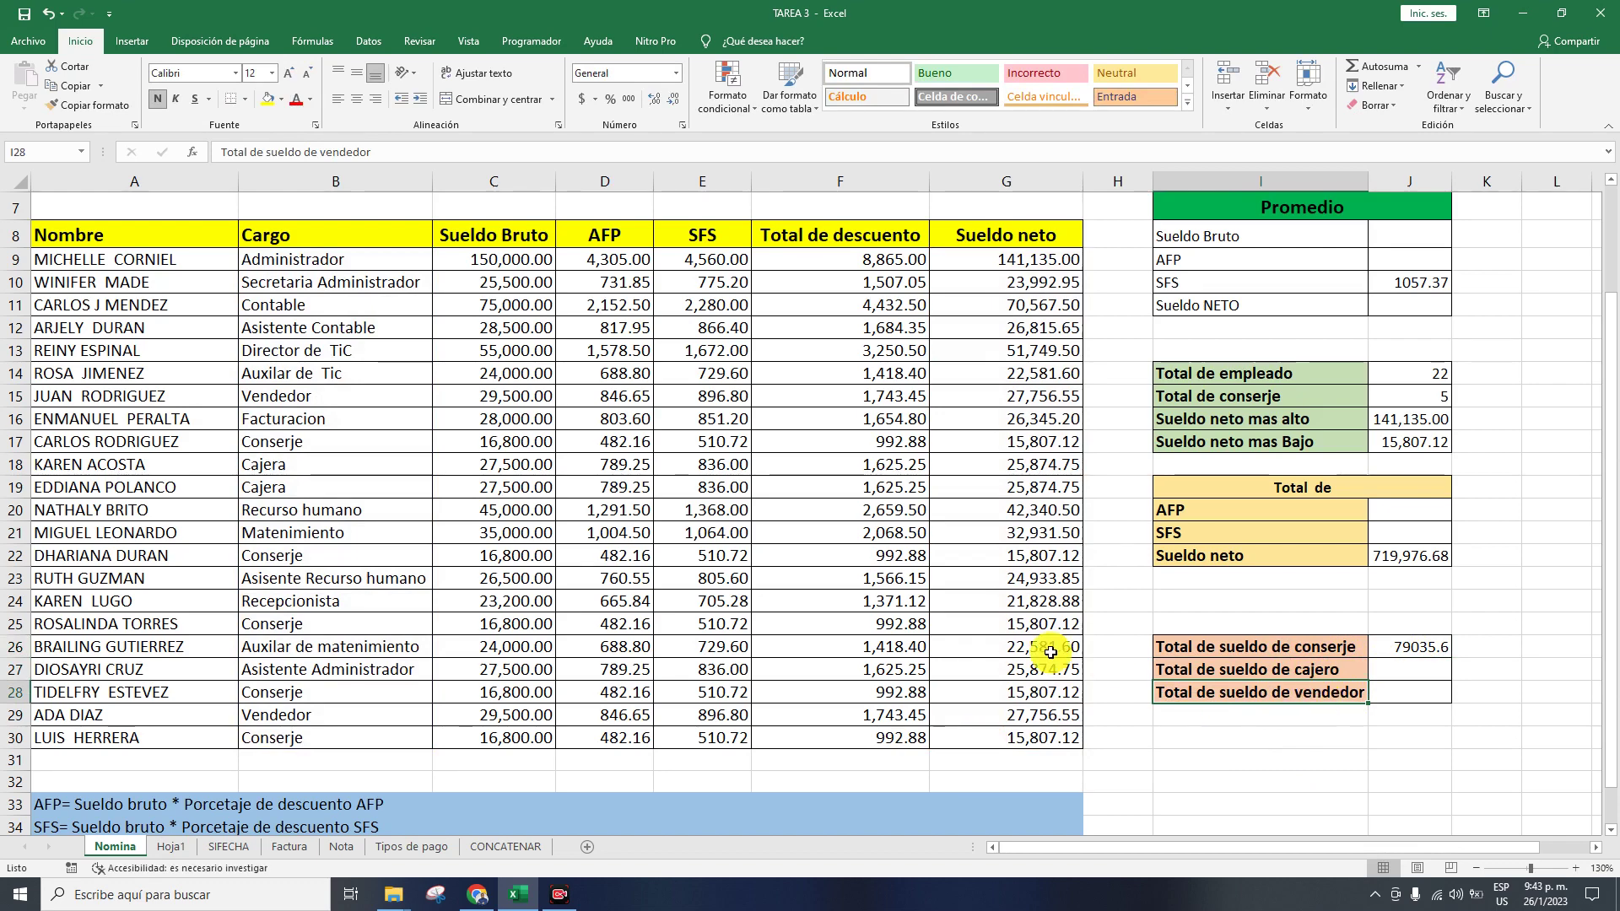
pyautogui.scroll(2, 589, 590)
pyautogui.scroll(-2, 585, 527)
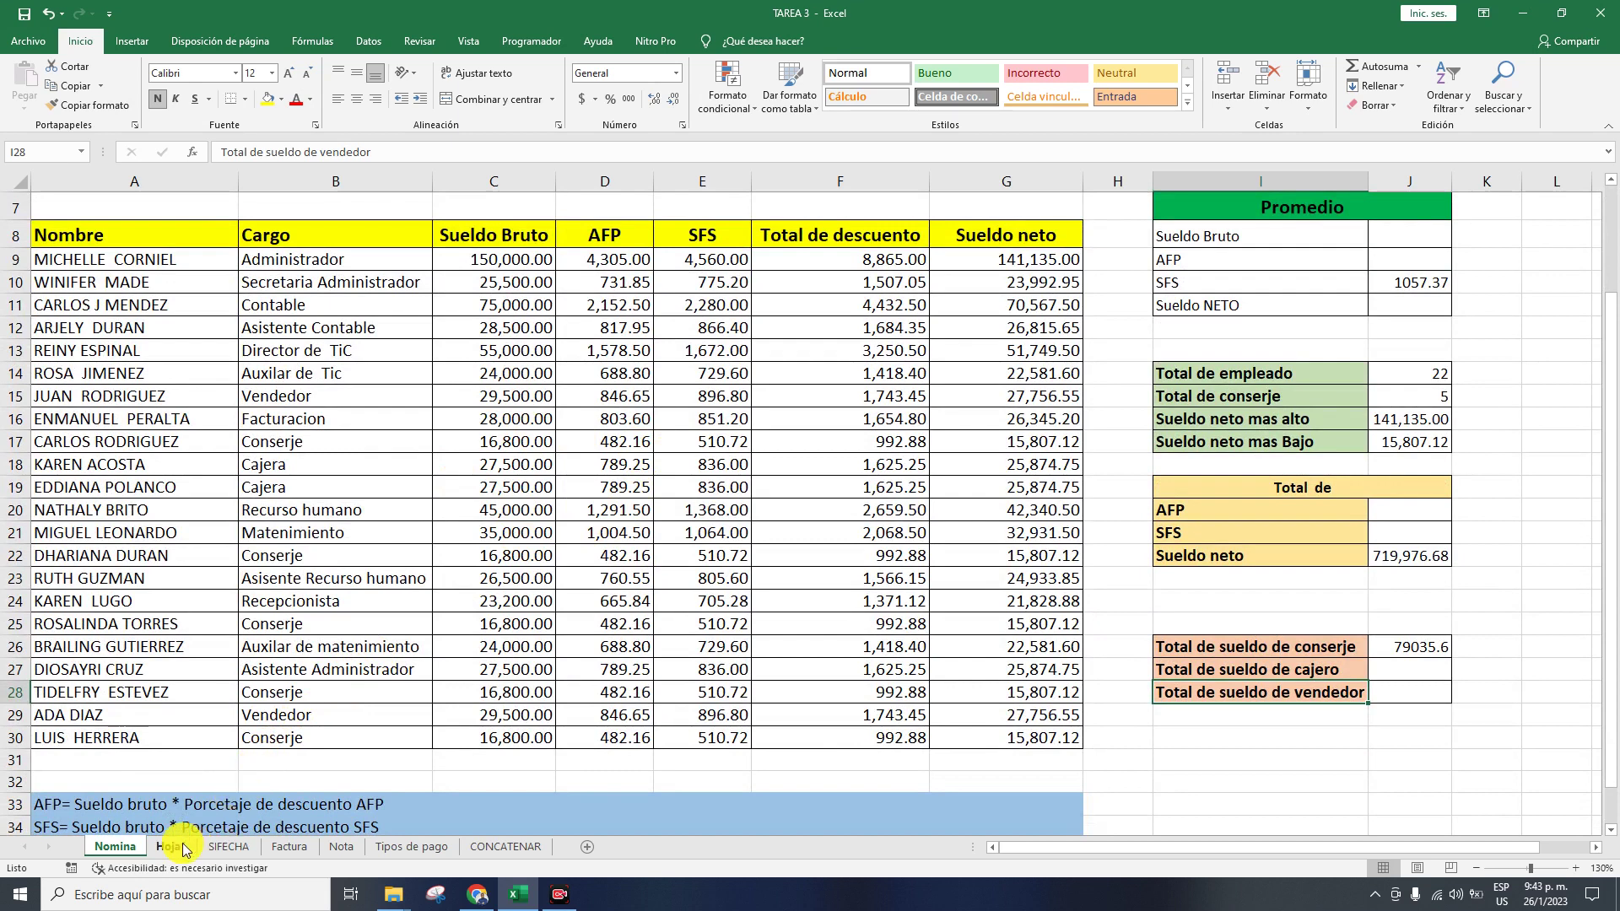
# - On the SIFECHA sheet, turn the hoy() text in B6 into the formula =hoy()
pyautogui.click(225, 847)
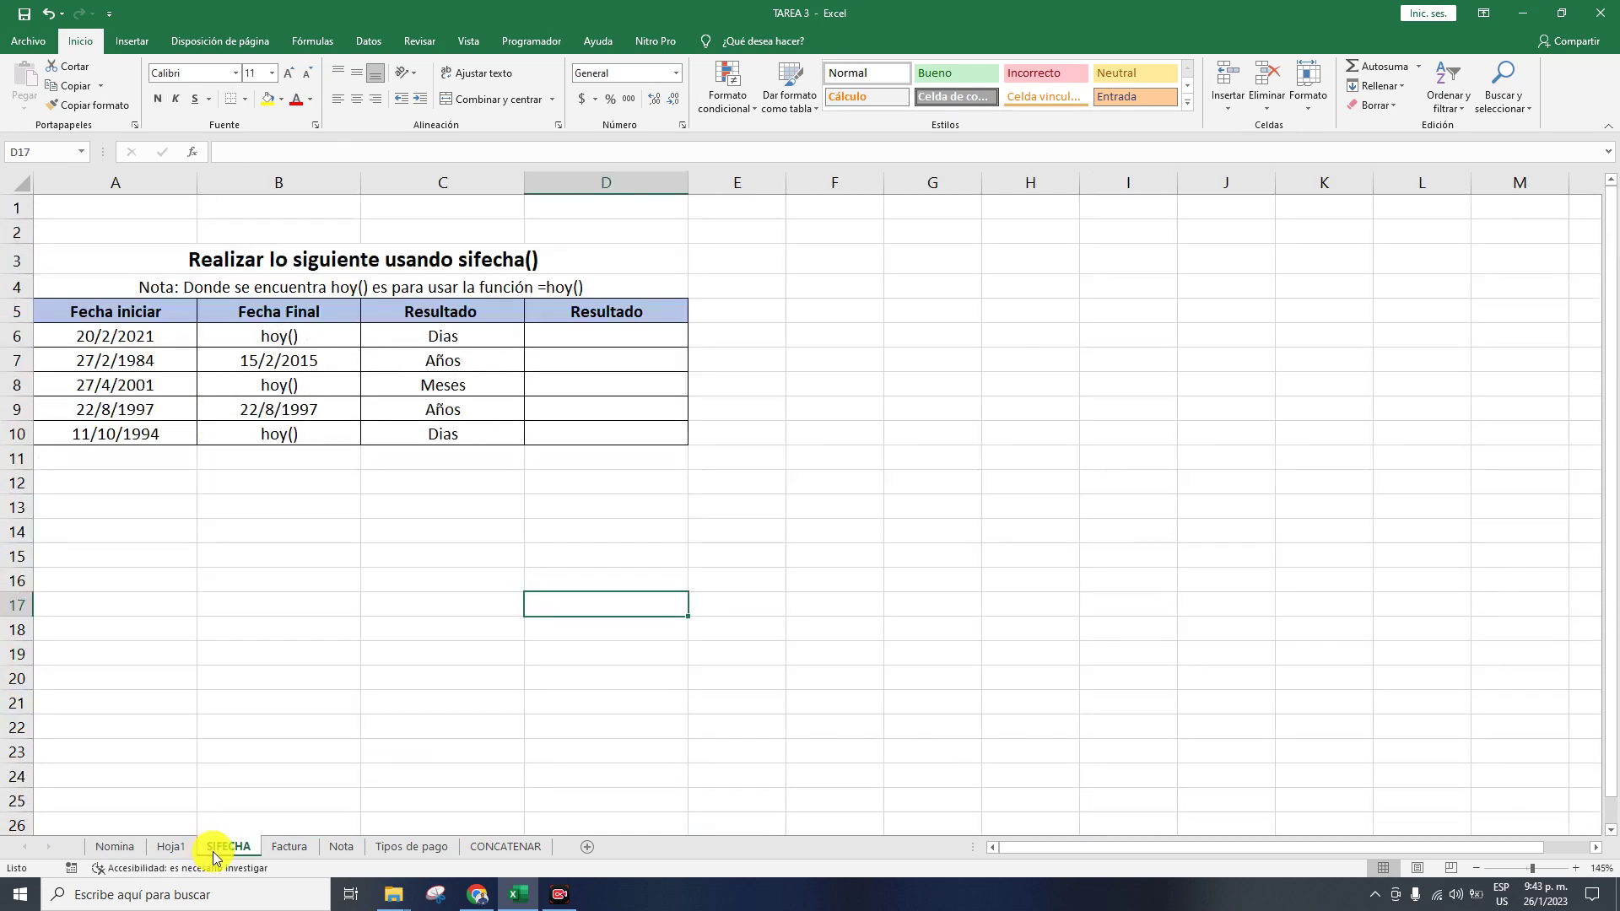
pyautogui.click(246, 335)
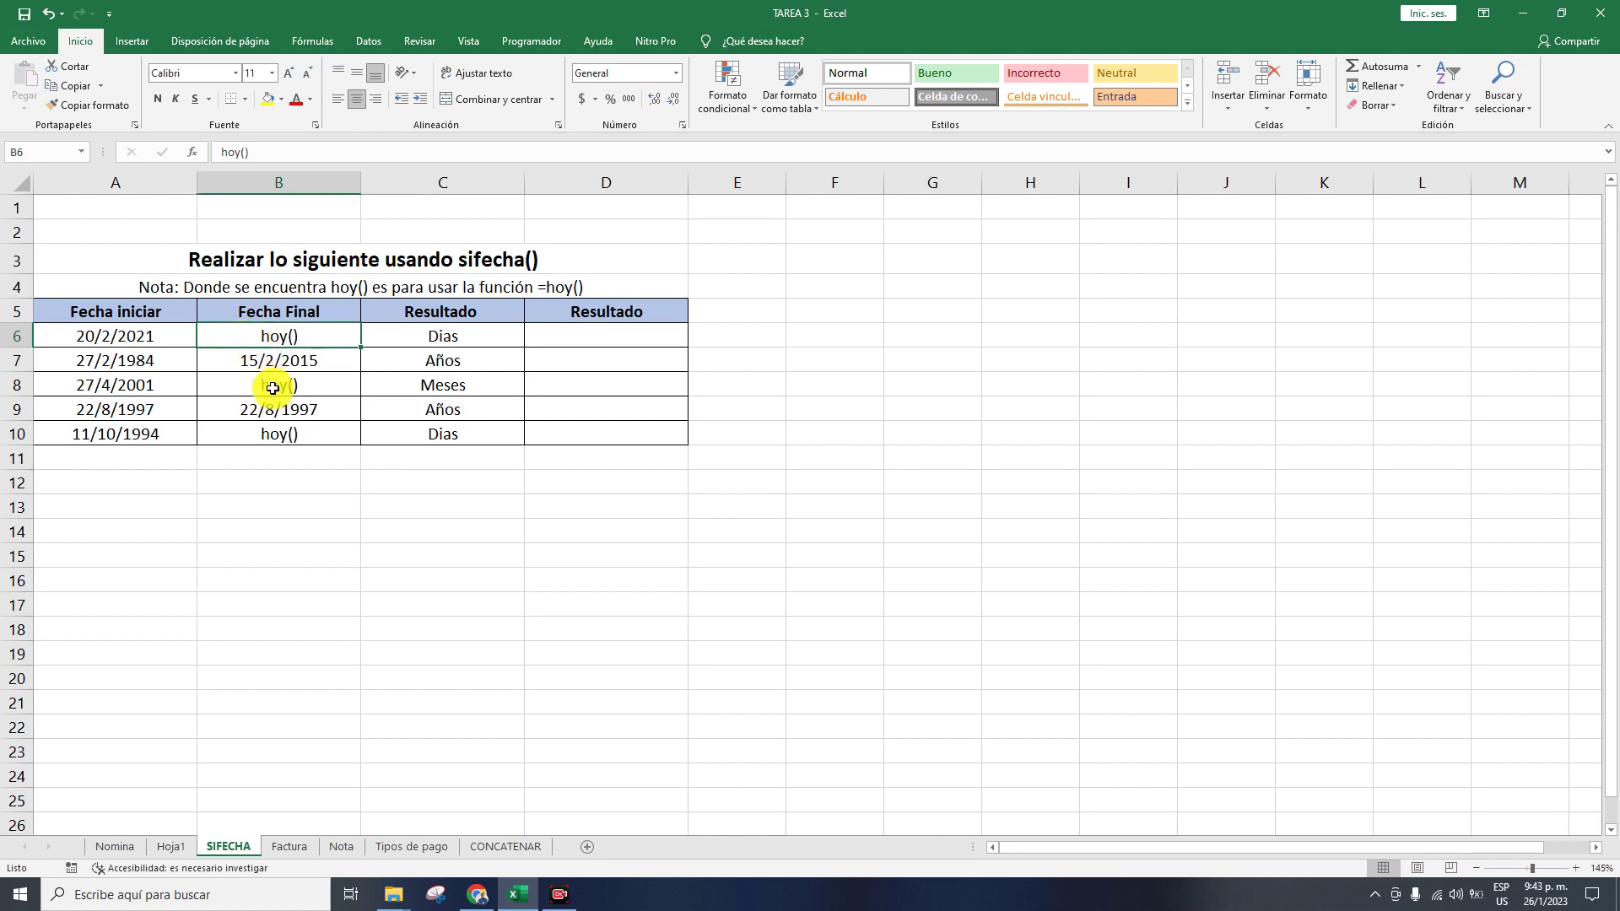
pyautogui.click(253, 434)
pyautogui.click(252, 332)
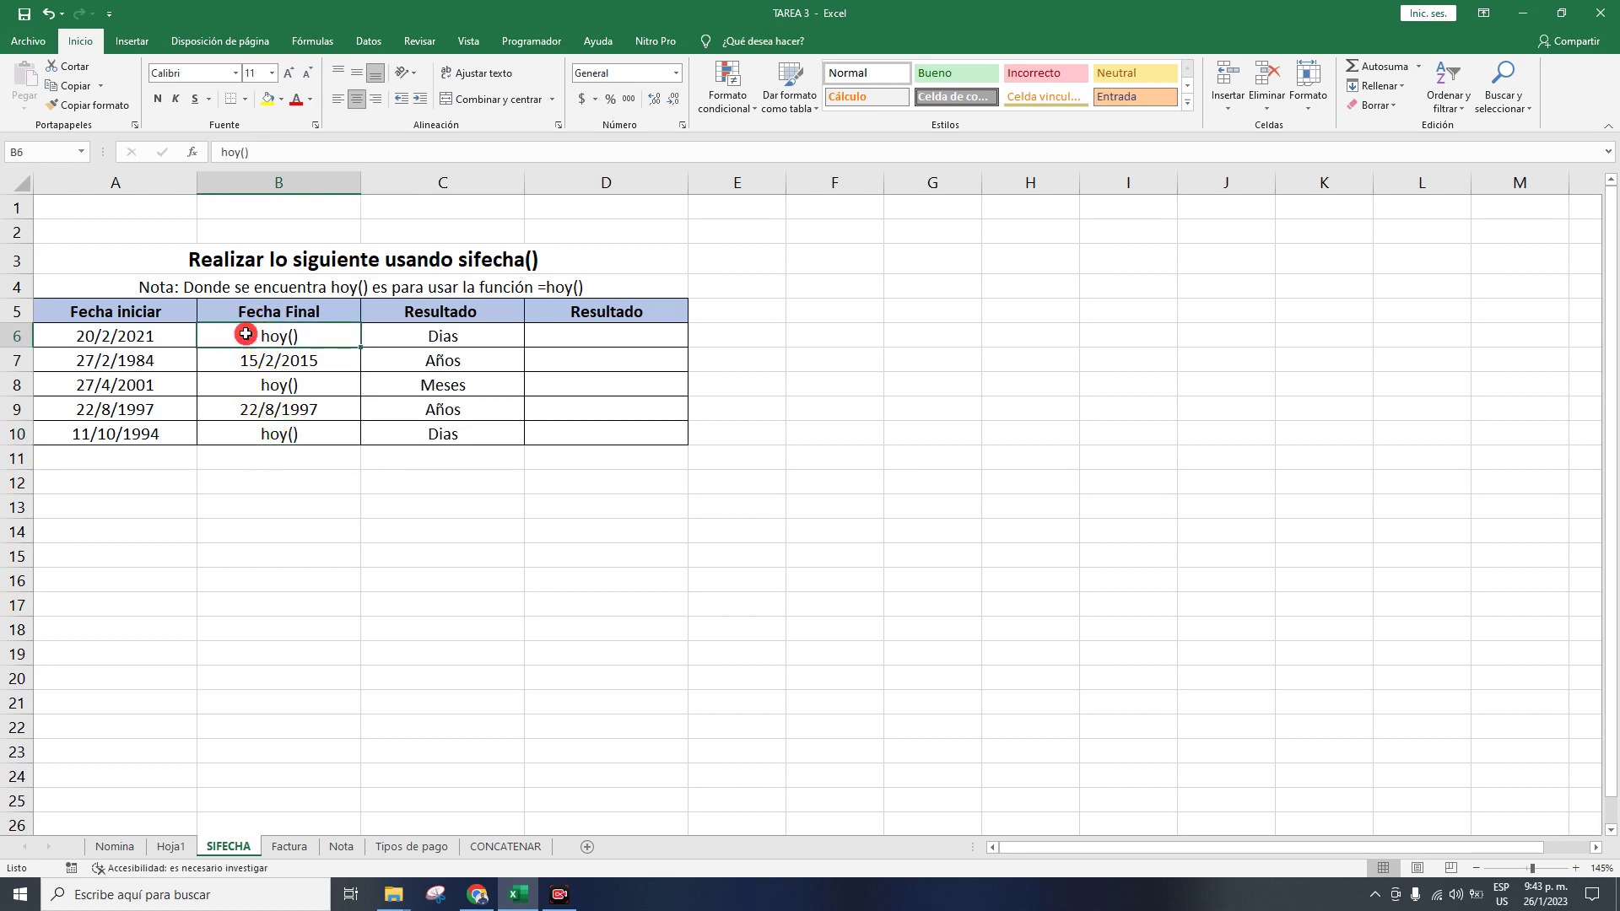
pyautogui.doubleClick(247, 335)
pyautogui.write('=')
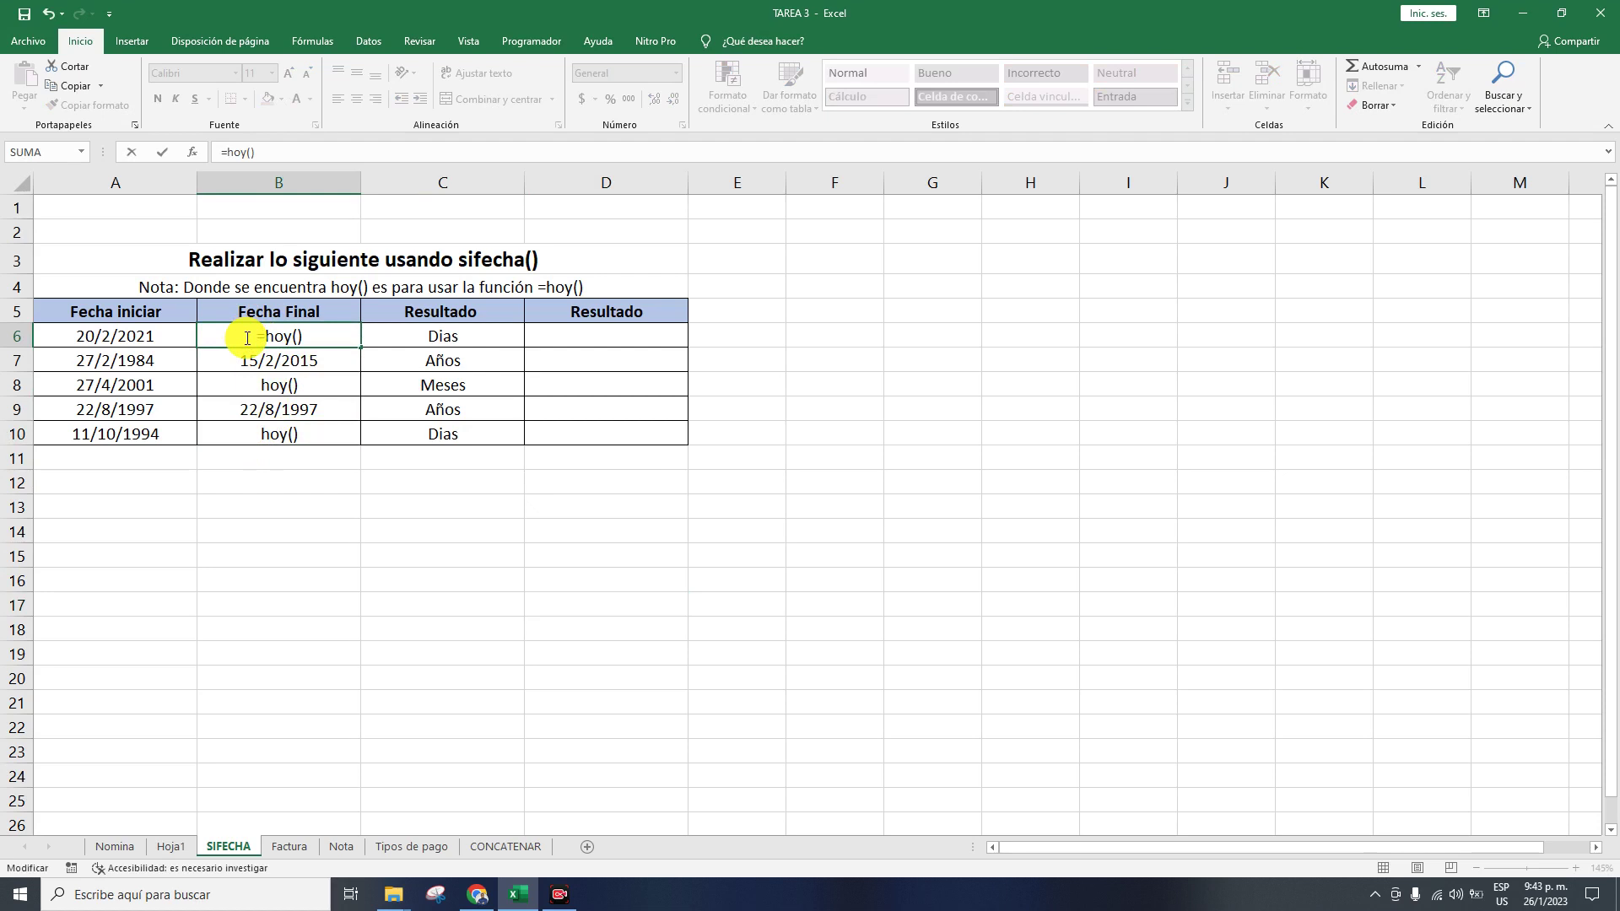
pyautogui.press('Return')
# - Turn the hoy() texts in B8 and B10 of the Fecha Final column into =hoy() formulas
pyautogui.click(210, 384)
pyautogui.doubleClick(213, 386)
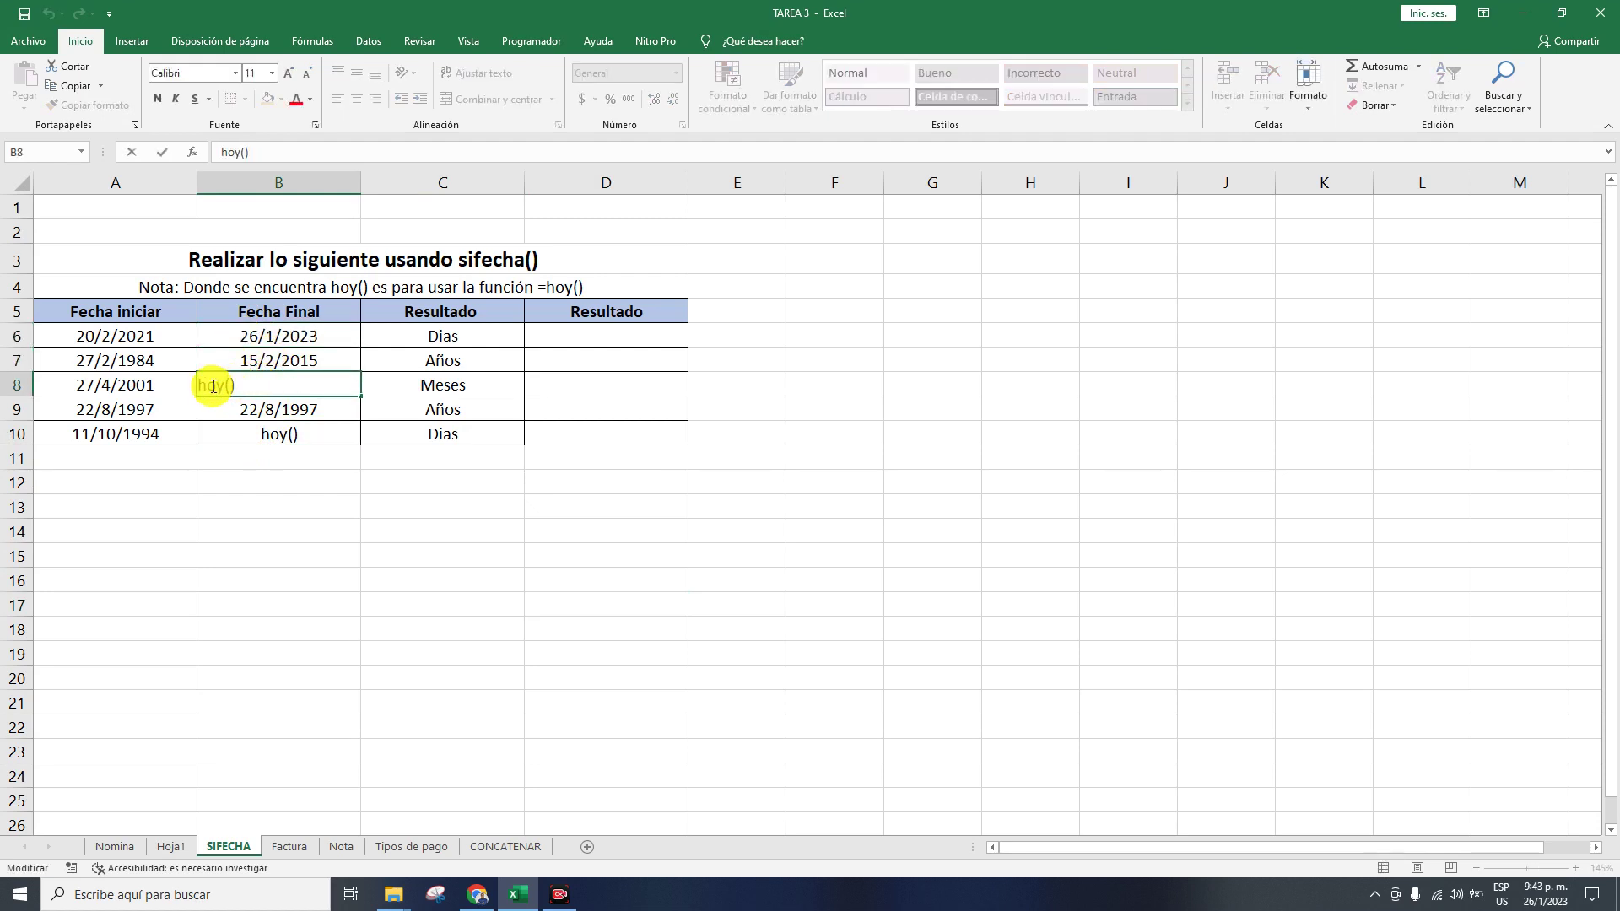
pyautogui.write('=')
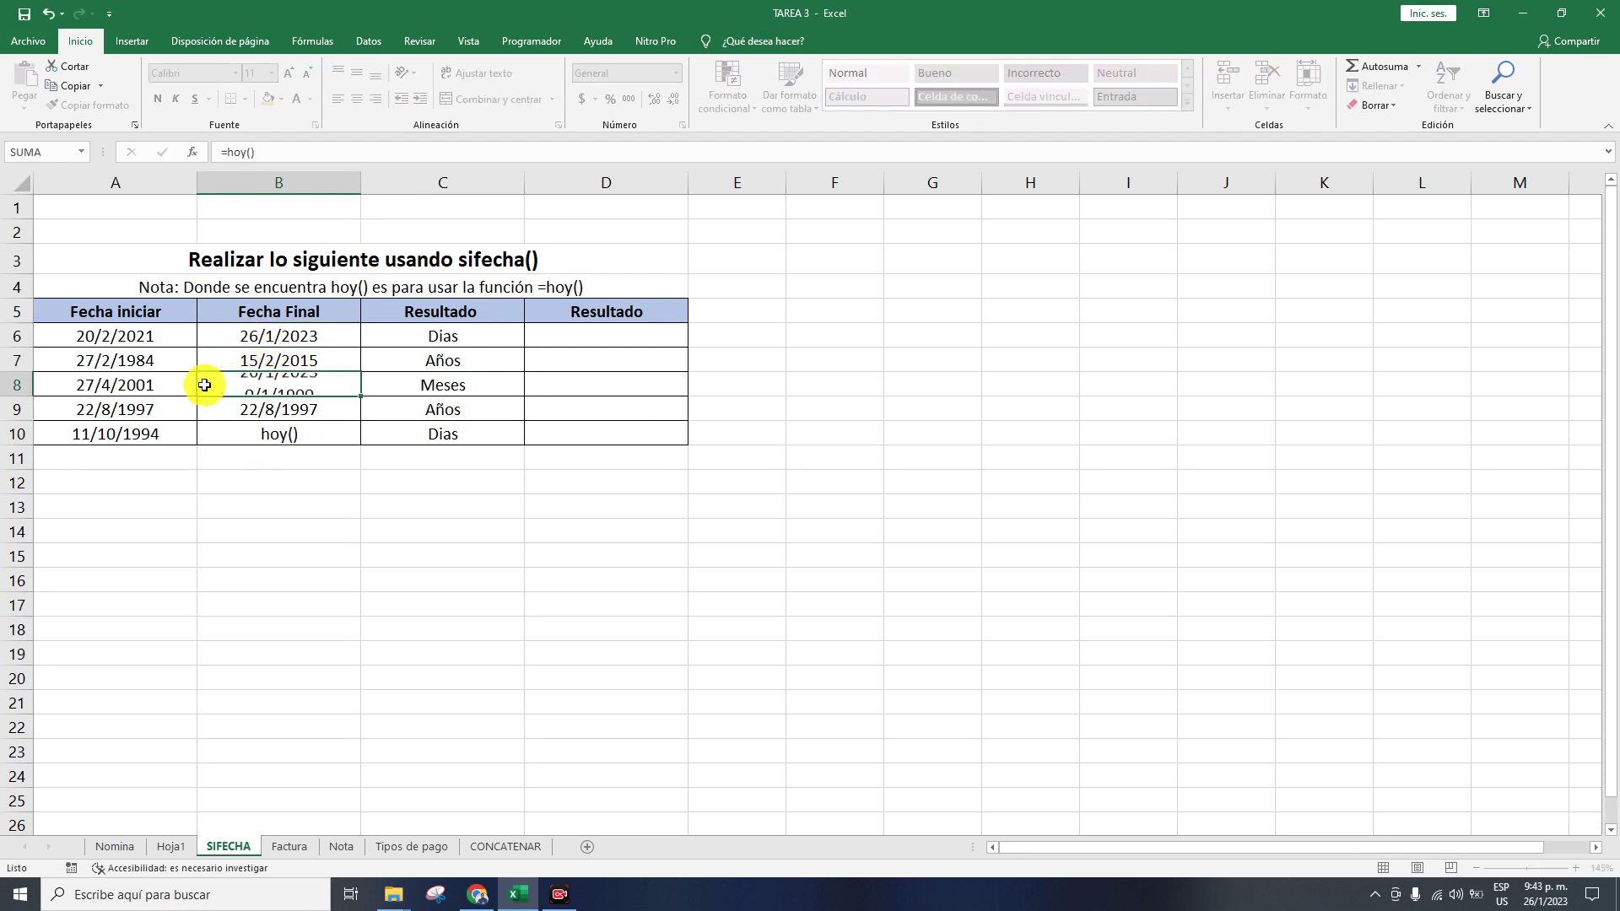
pyautogui.press('Return')
pyautogui.click(222, 433)
pyautogui.doubleClick(221, 435)
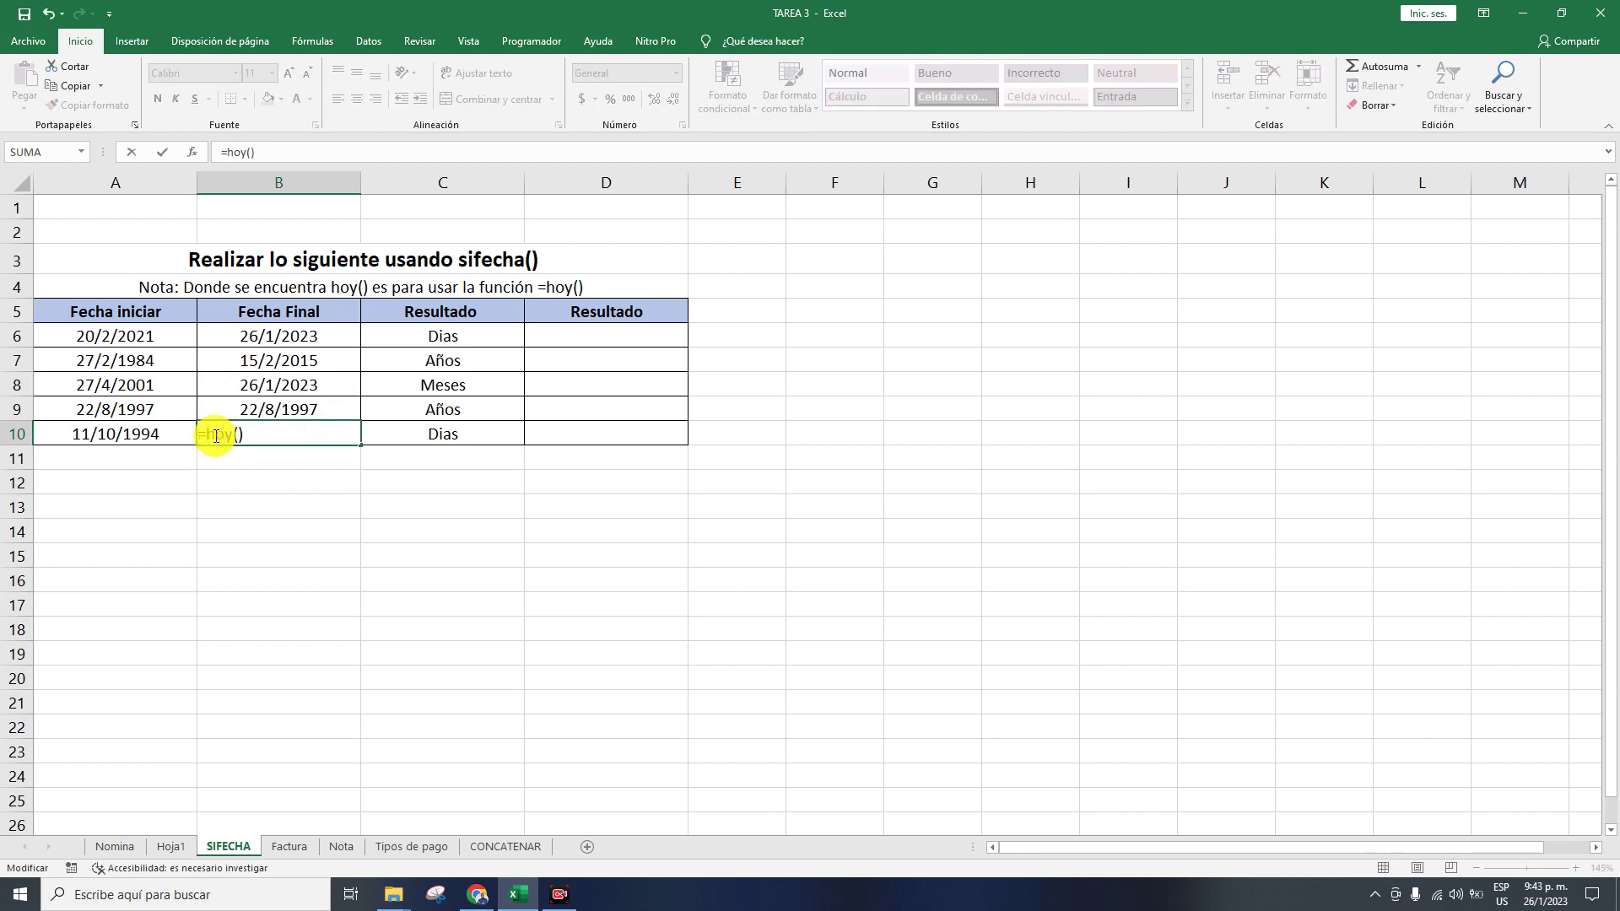
pyautogui.press('Return')
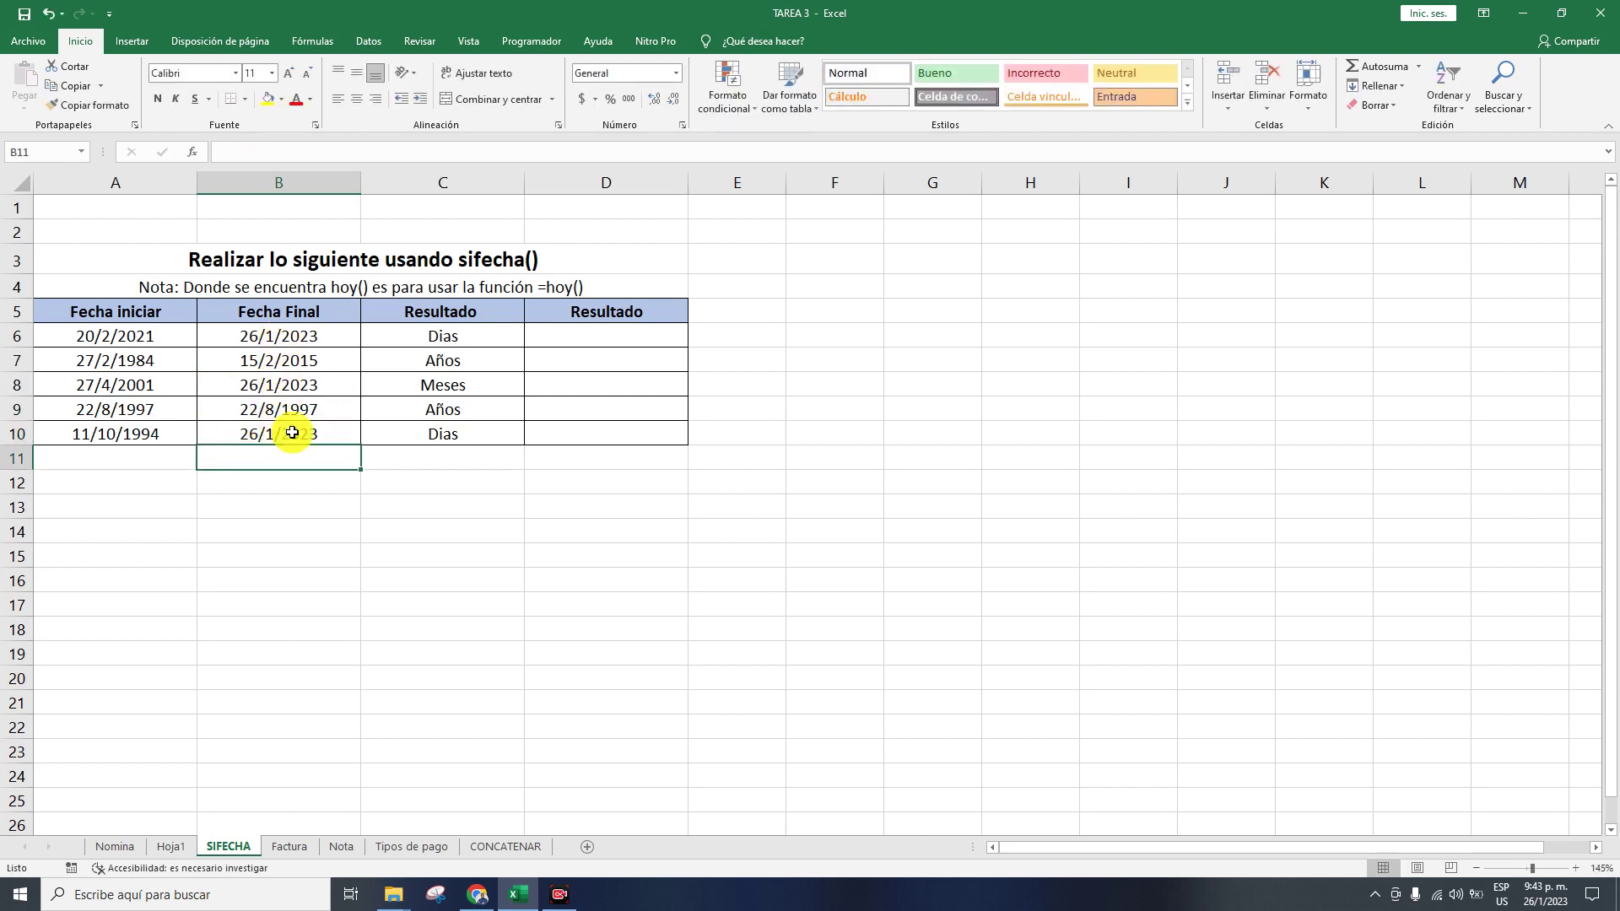
# - Calculate the days between the start and end dates of row 6 in D6 with =sifecha(A6;B6;"D")
pyautogui.doubleClick(589, 337)
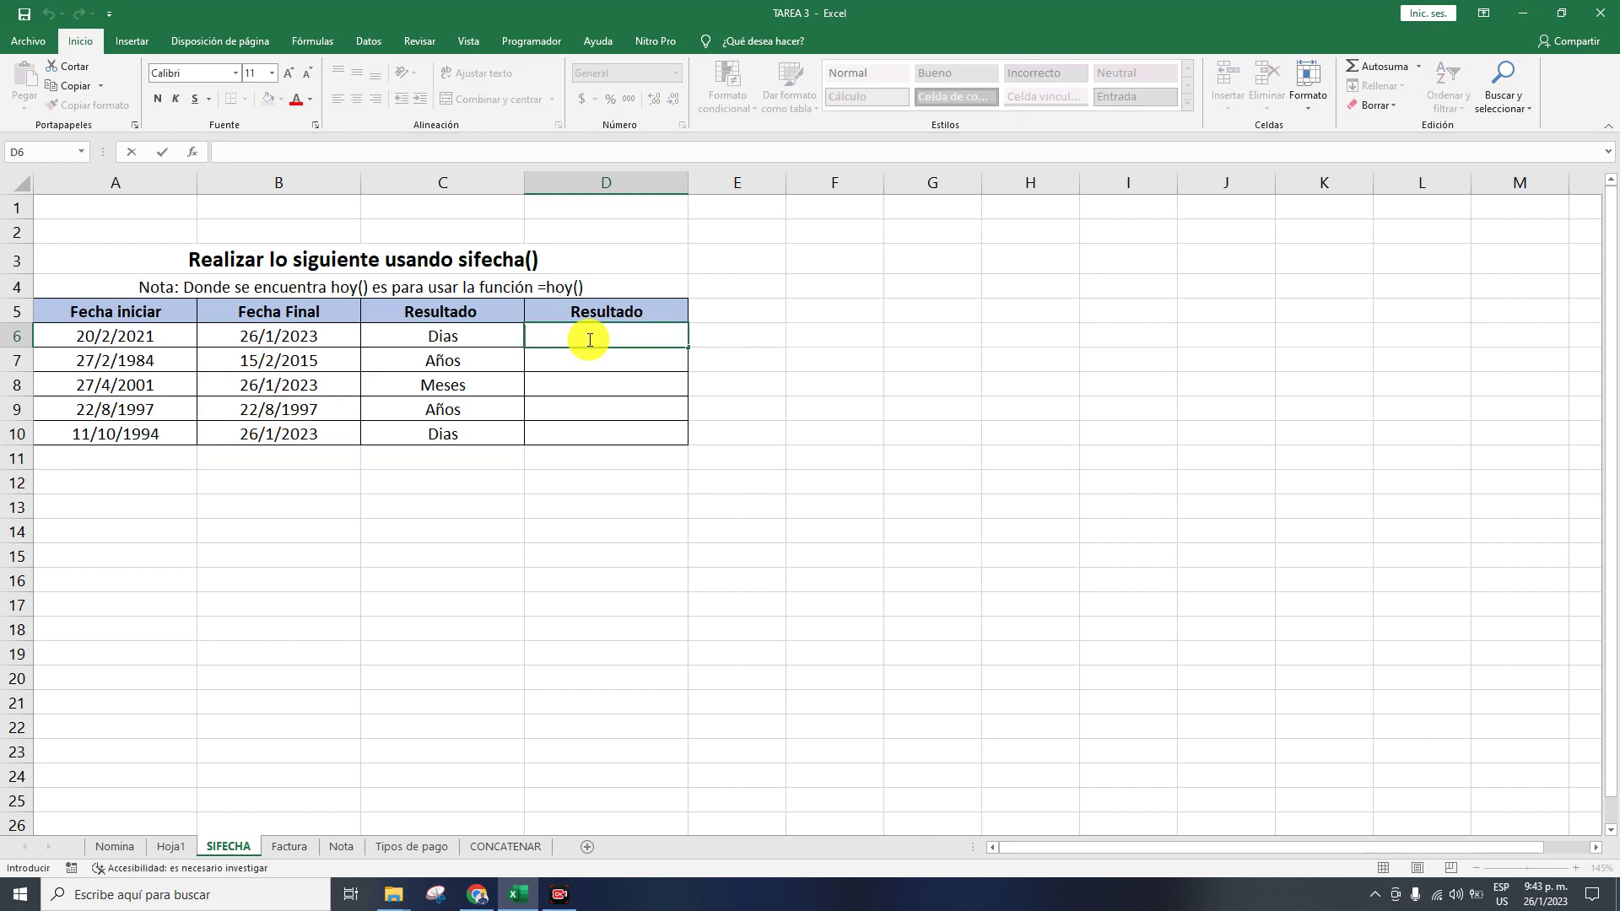
pyautogui.write('+')
pyautogui.write('=')
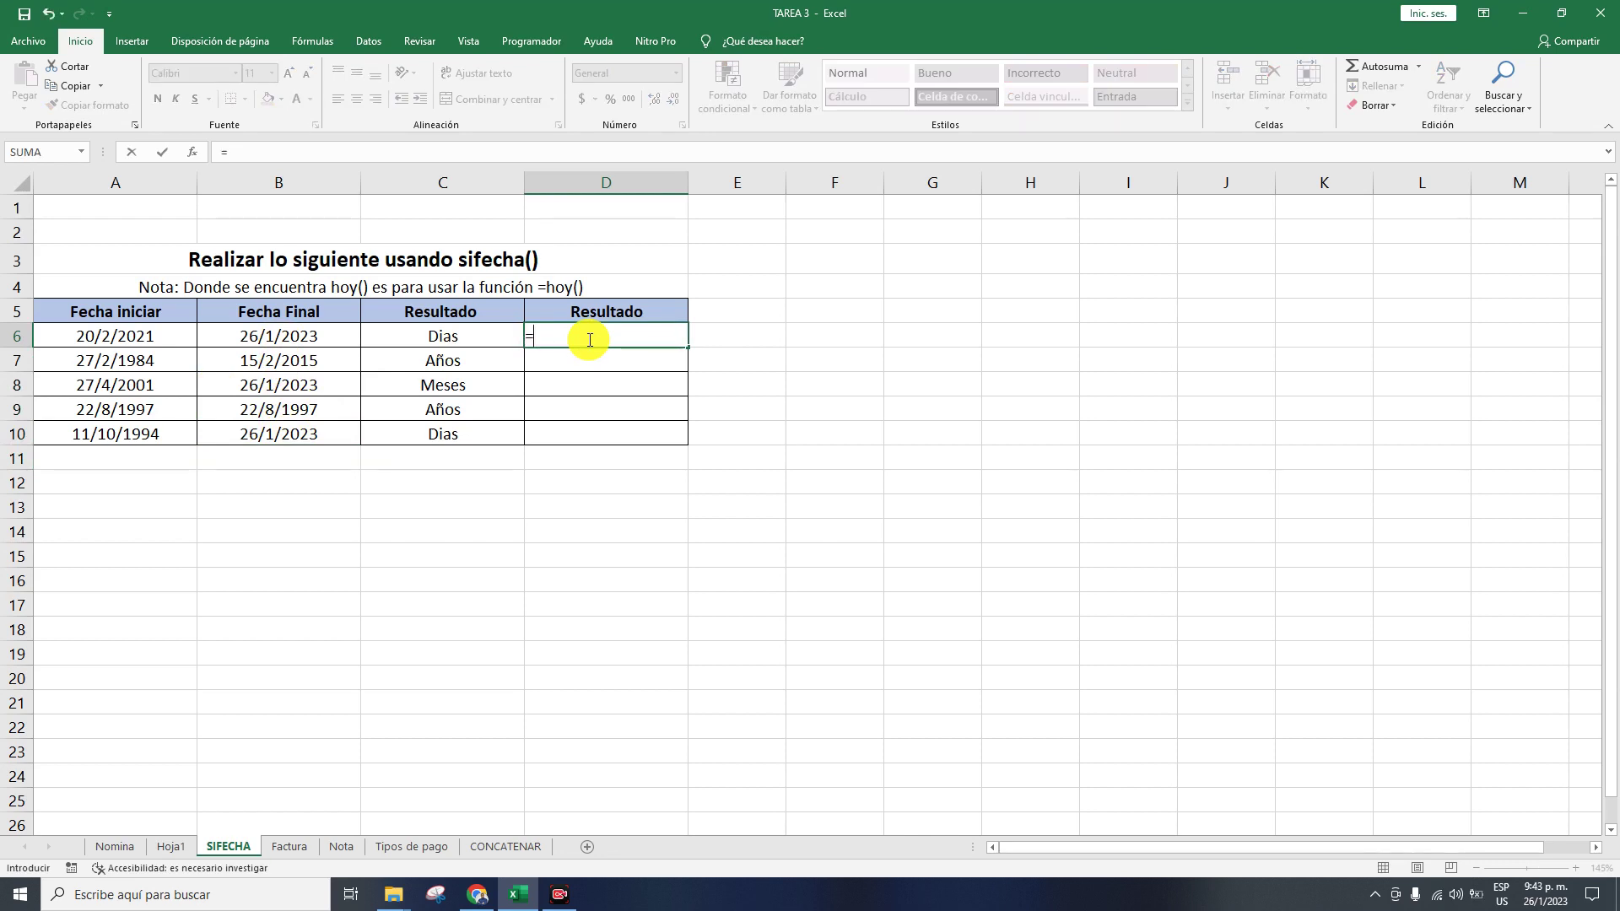
pyautogui.write('sifecha(')
pyautogui.click(152, 331)
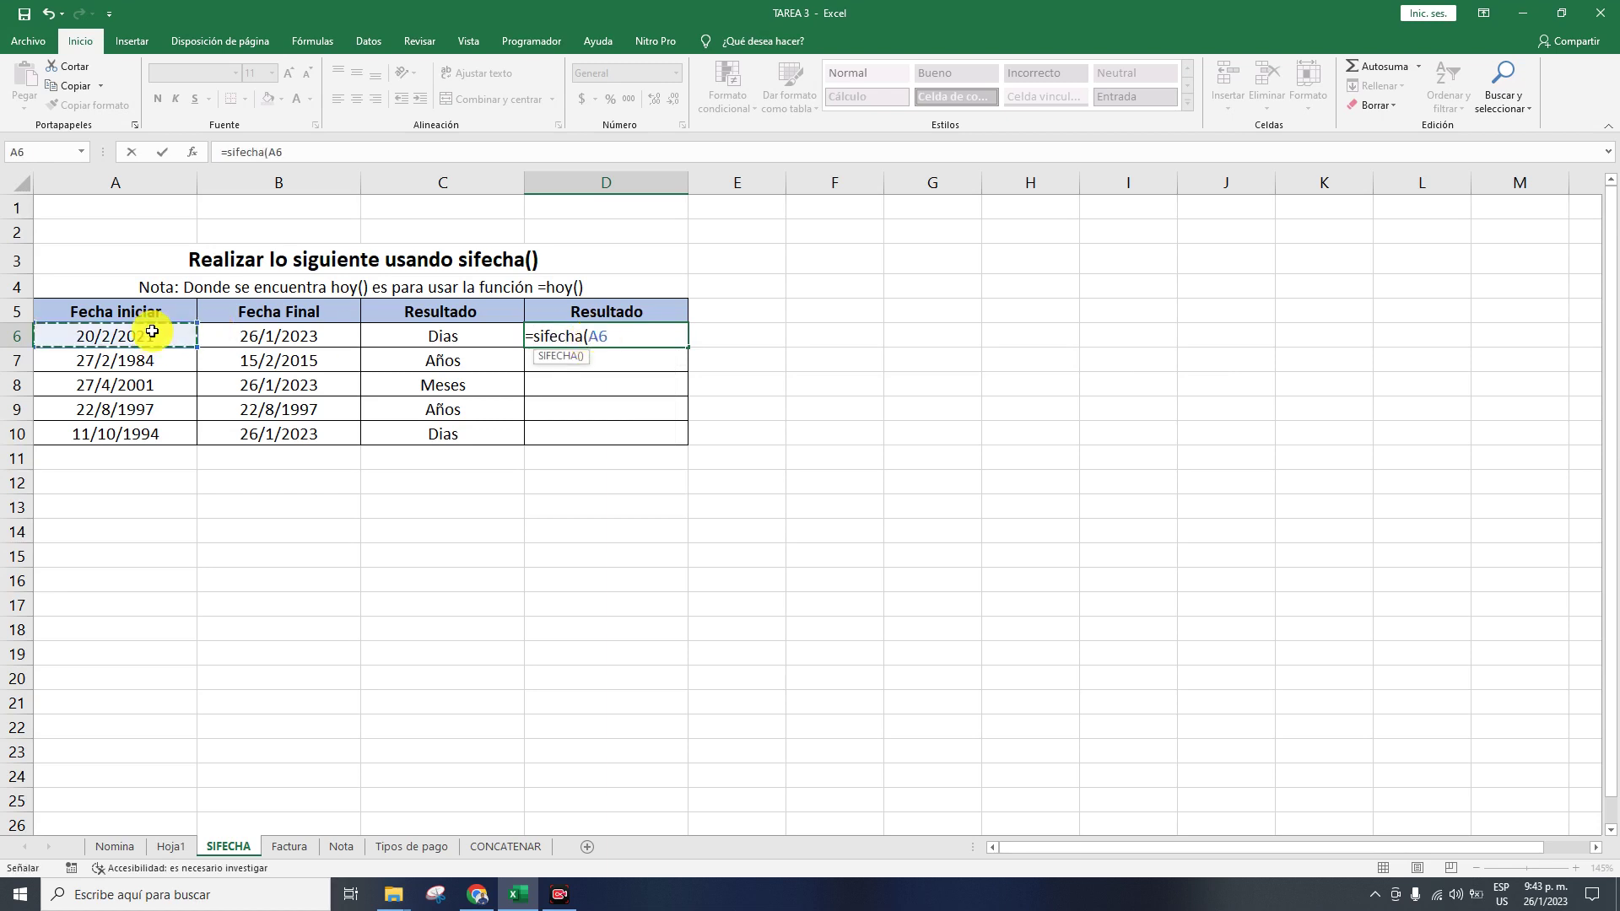
pyautogui.write(';')
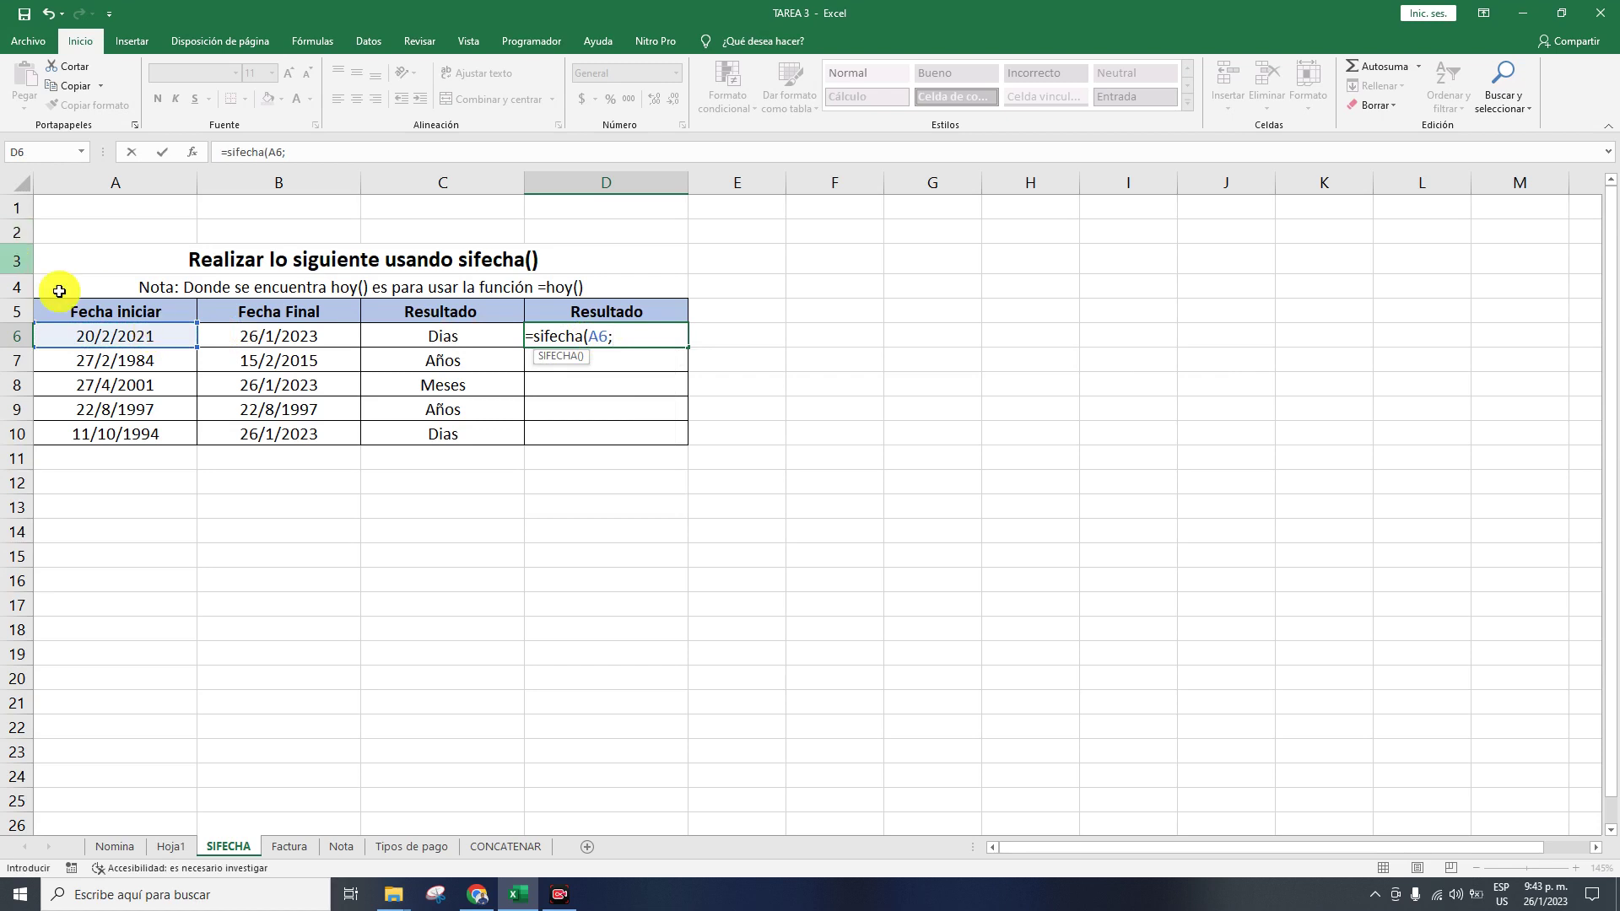
pyautogui.click(250, 339)
pyautogui.write(';')
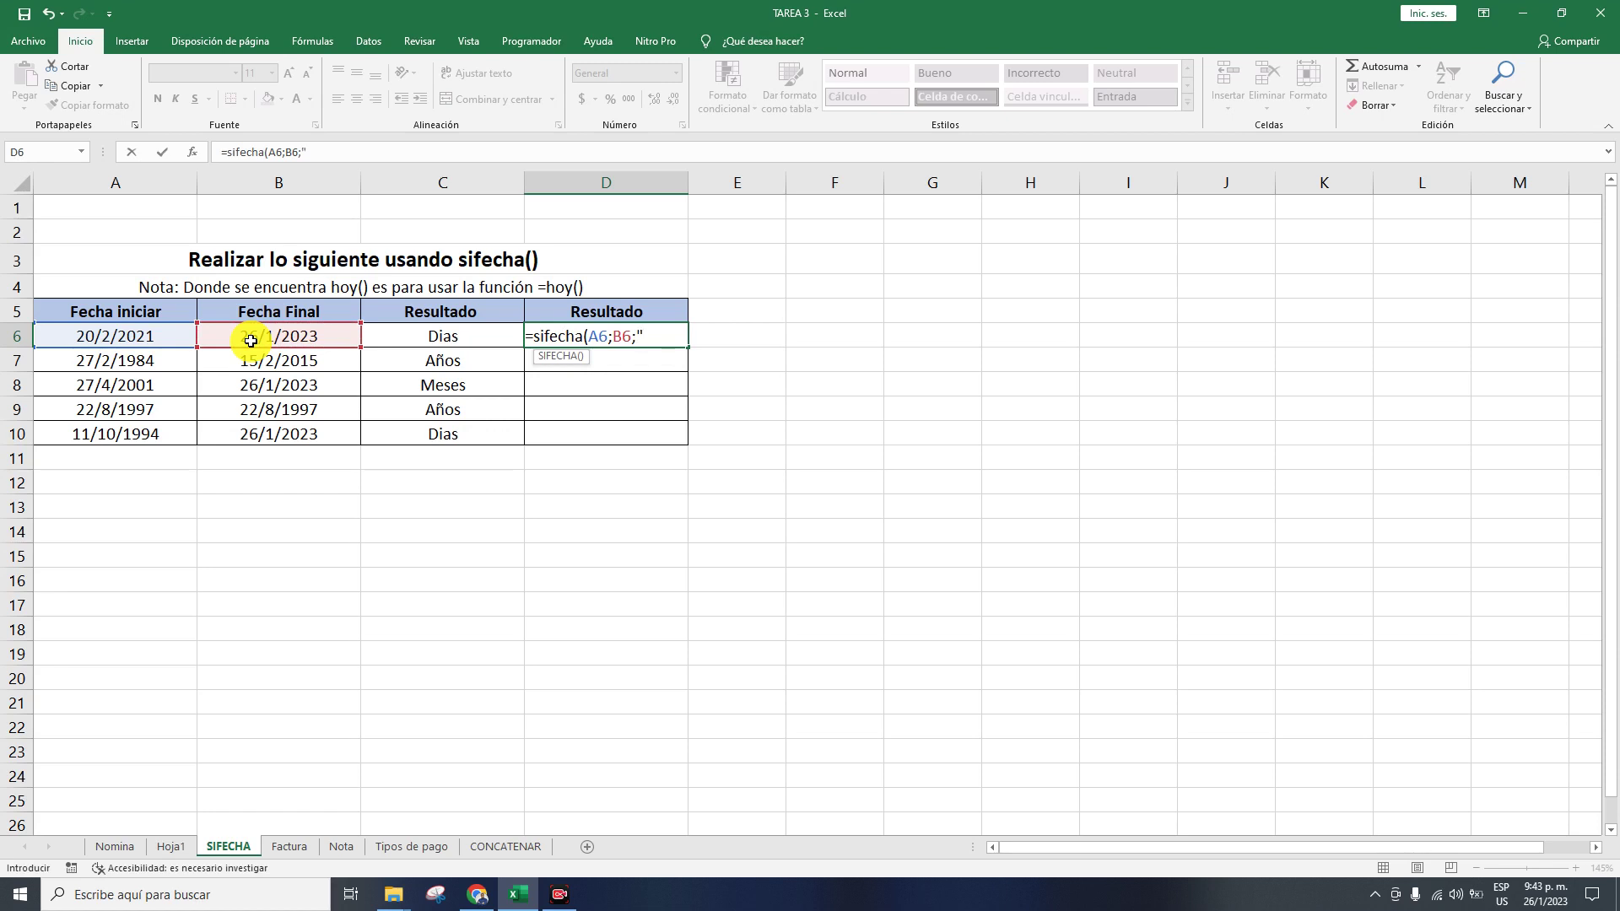
pyautogui.write('"D")')
pyautogui.press('Return')
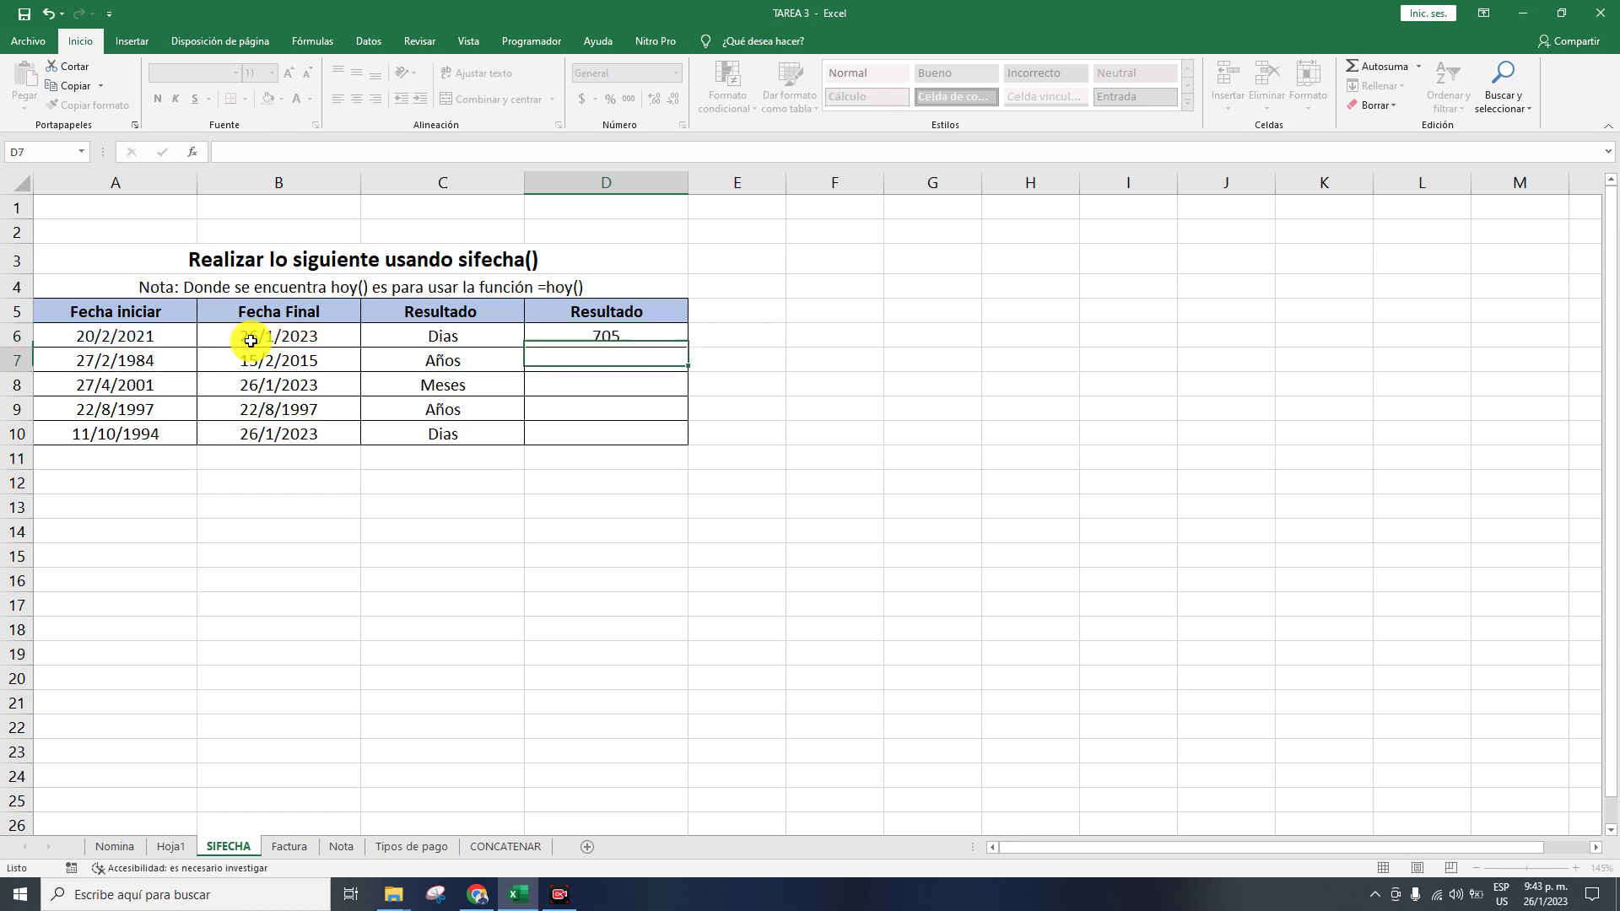
# - Try to calculate the years between the row 9 dates in D9 with =sifcha(A9;B9;"Y")
pyautogui.doubleClick(547, 409)
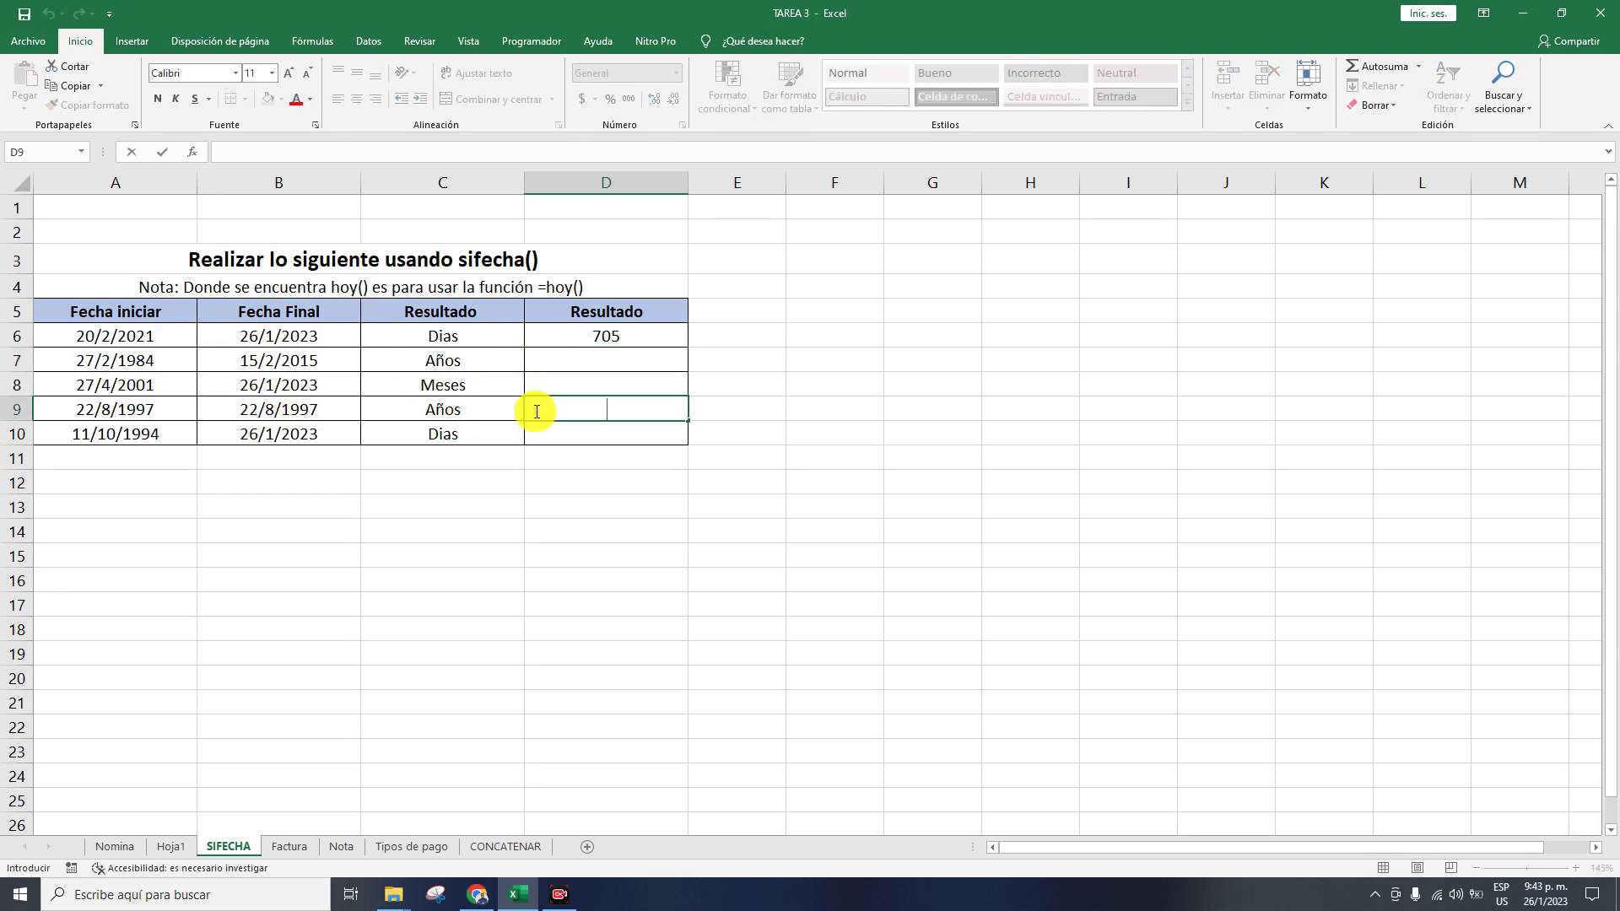
pyautogui.write('=sifcha(')
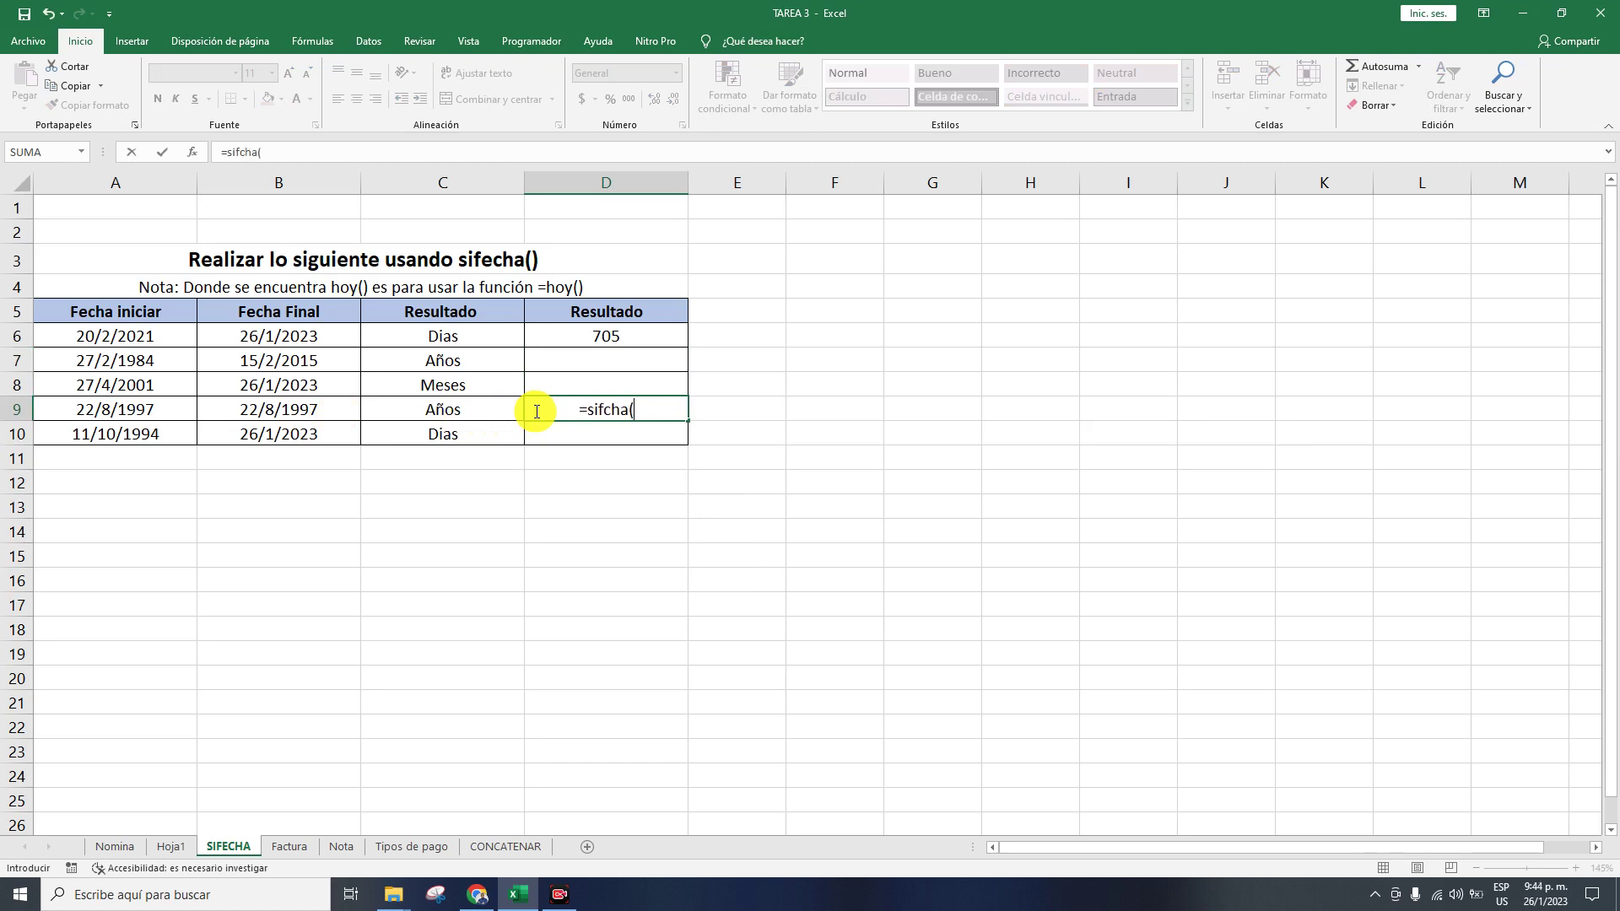
pyautogui.click(163, 408)
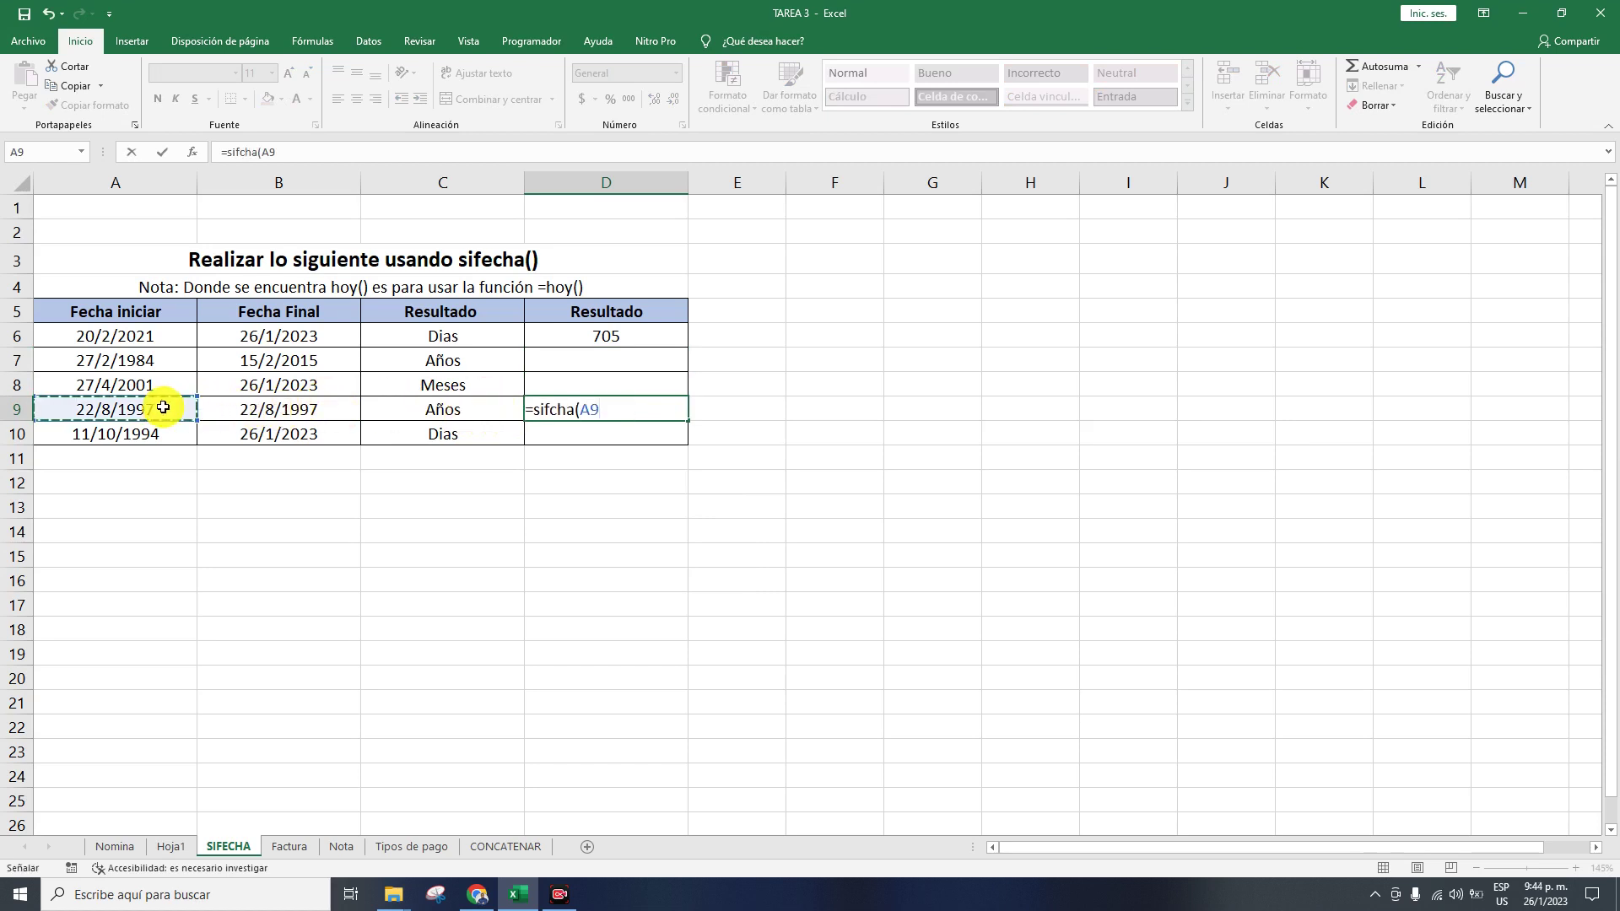
pyautogui.write(';')
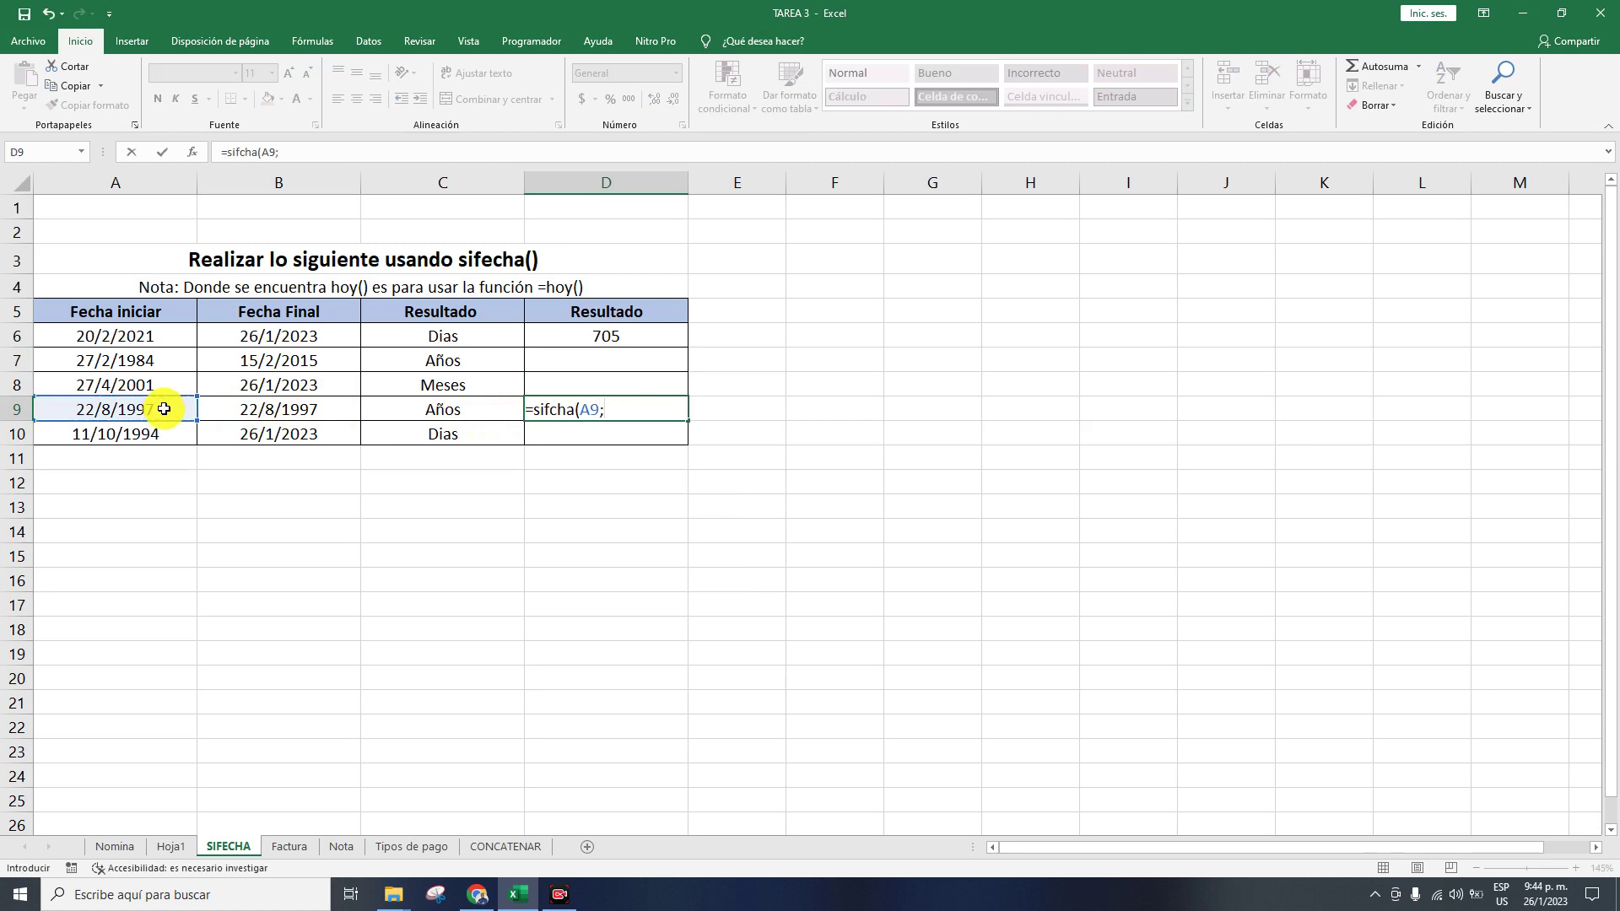
pyautogui.click(284, 408)
pyautogui.write(';"Y')
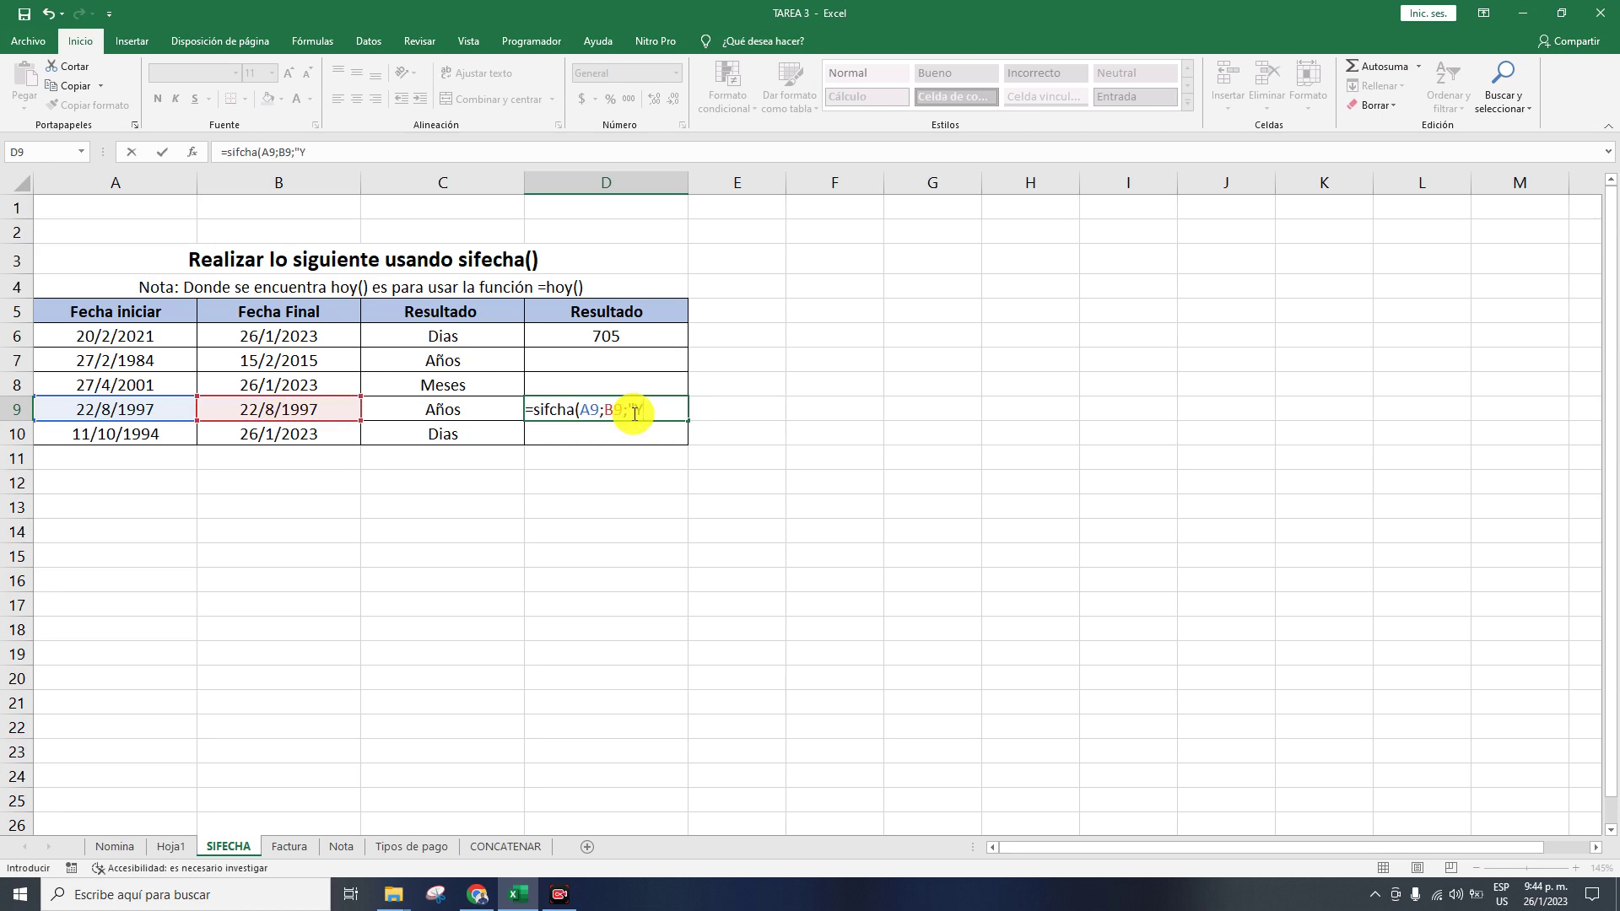
pyautogui.press('Return')
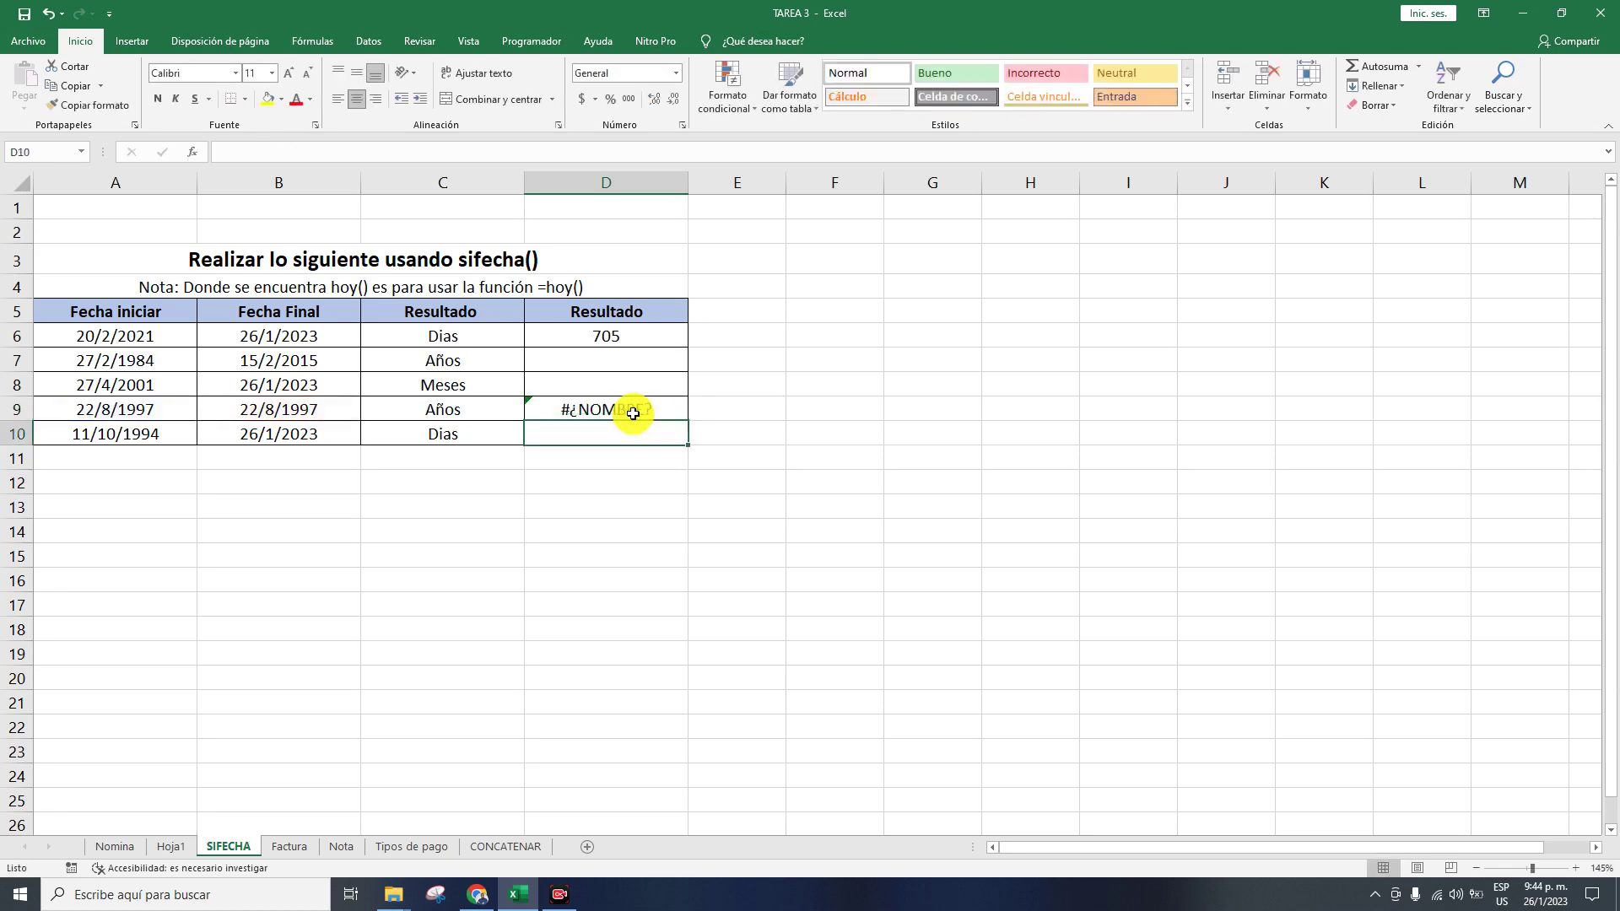
# - Correct the misspelled function name in D9 so the formula reads =sifecha(A9;B9;"Y")
pyautogui.doubleClick(629, 410)
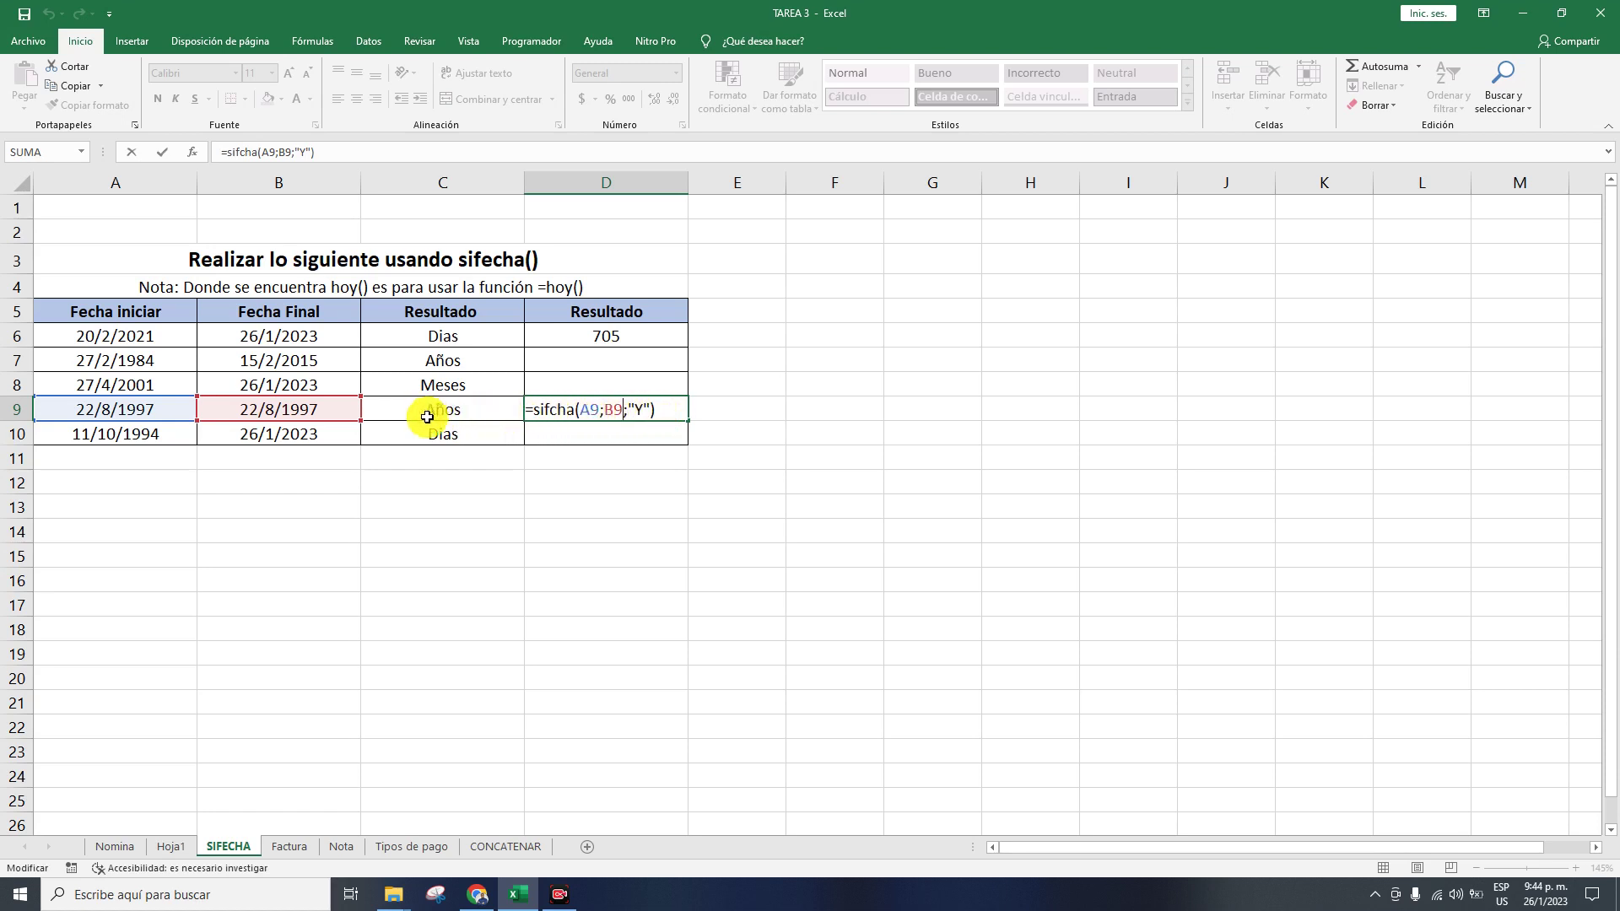
pyautogui.press('Return')
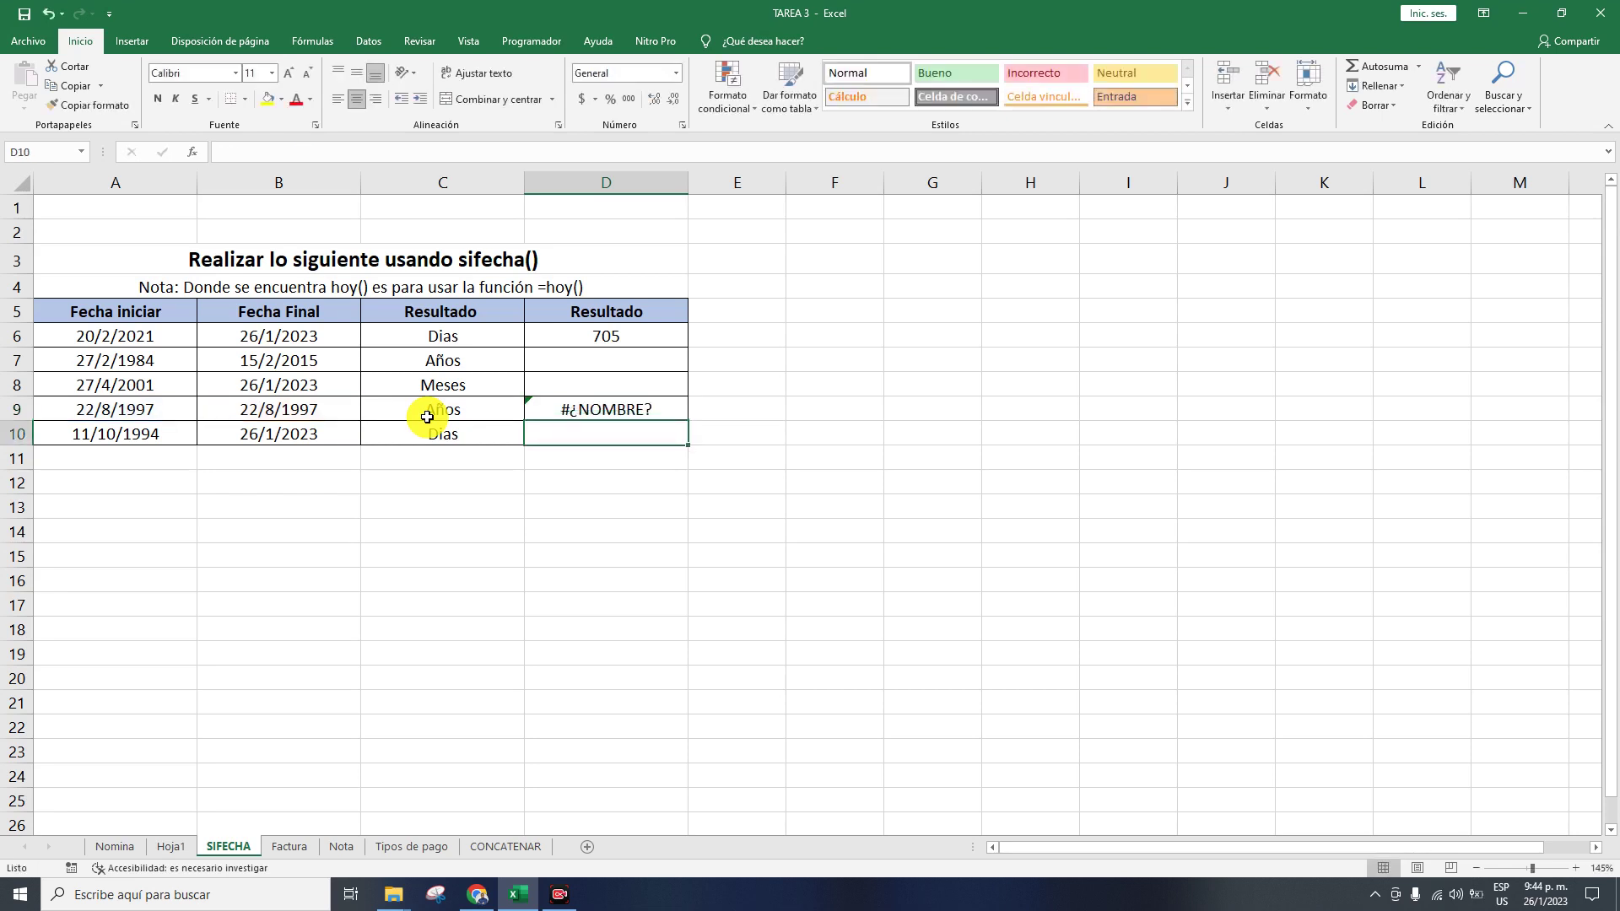
pyautogui.doubleClick(566, 414)
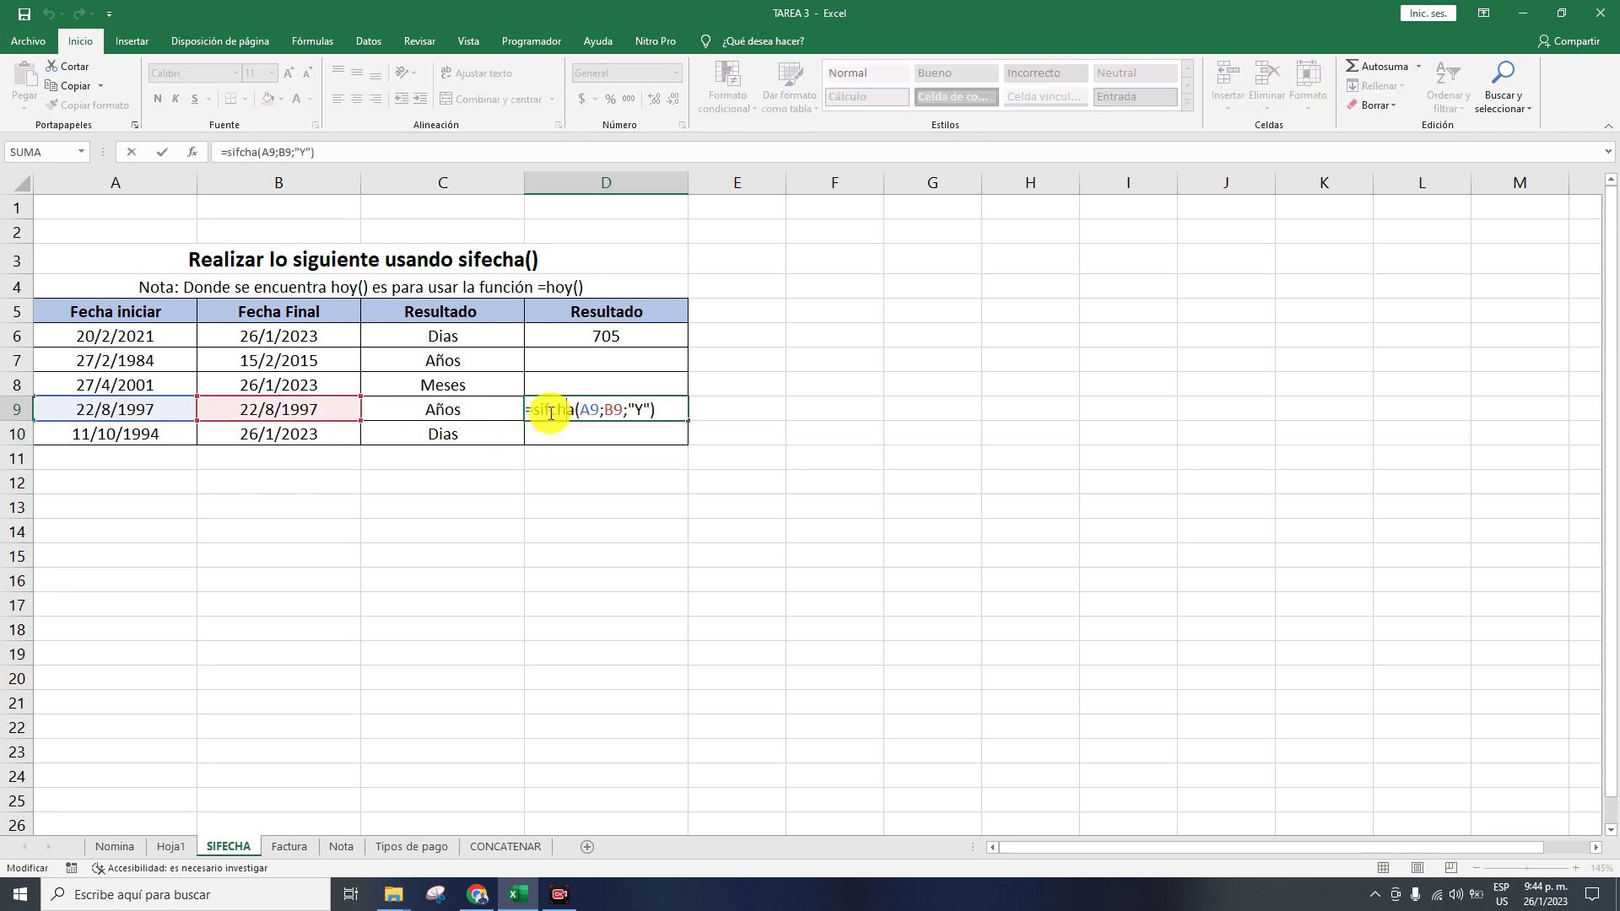
pyautogui.click(557, 414)
pyautogui.write('e')
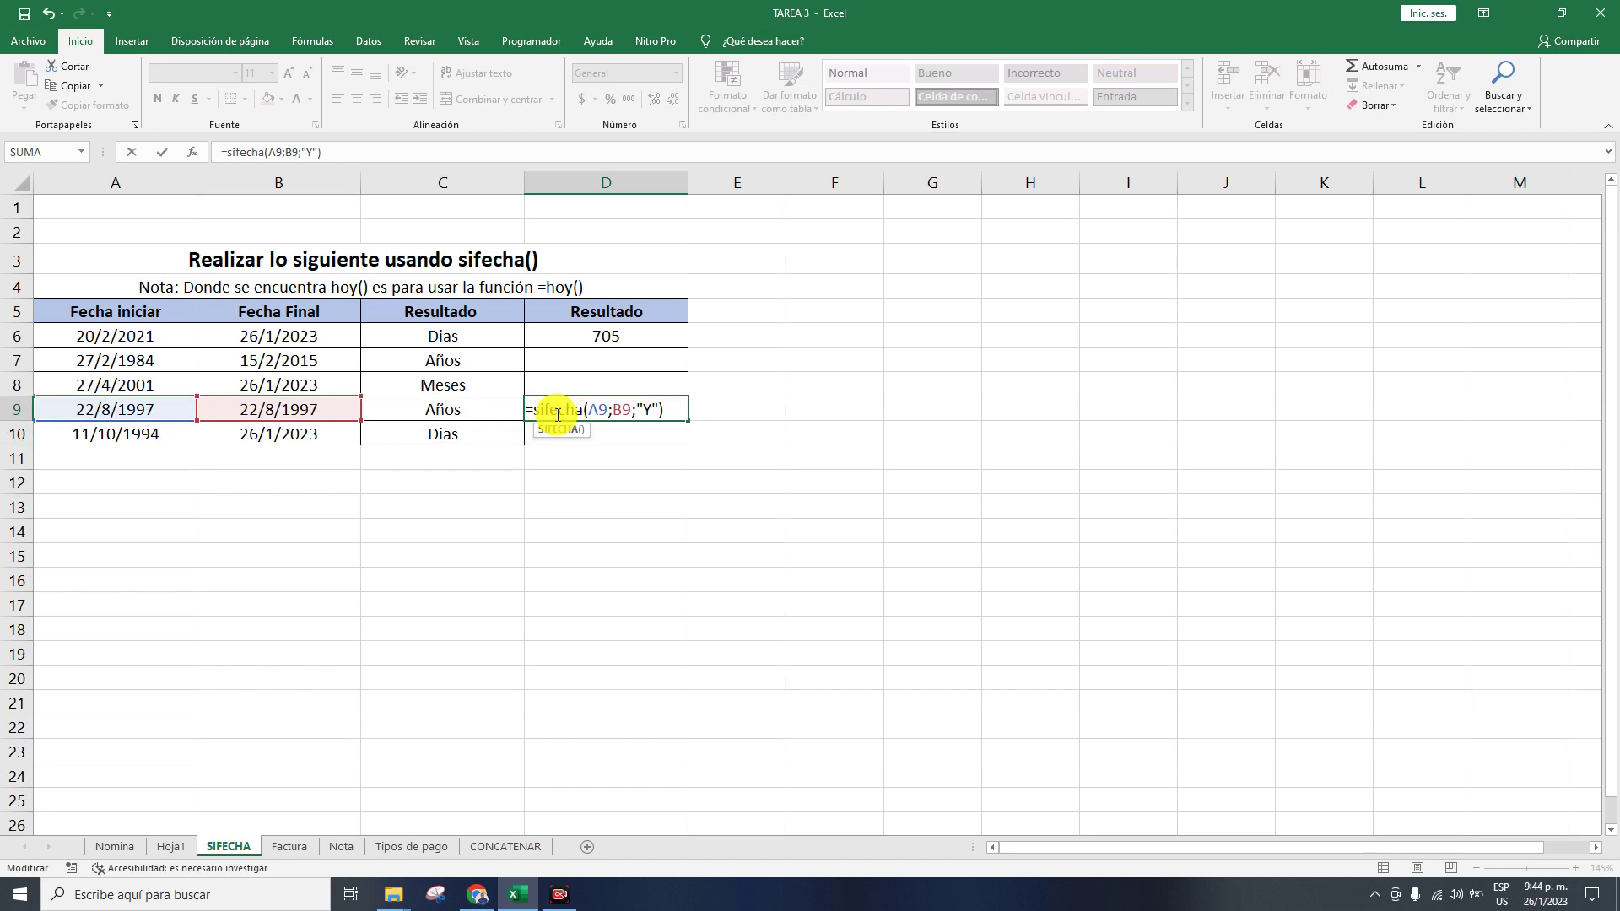
pyautogui.press('Return')
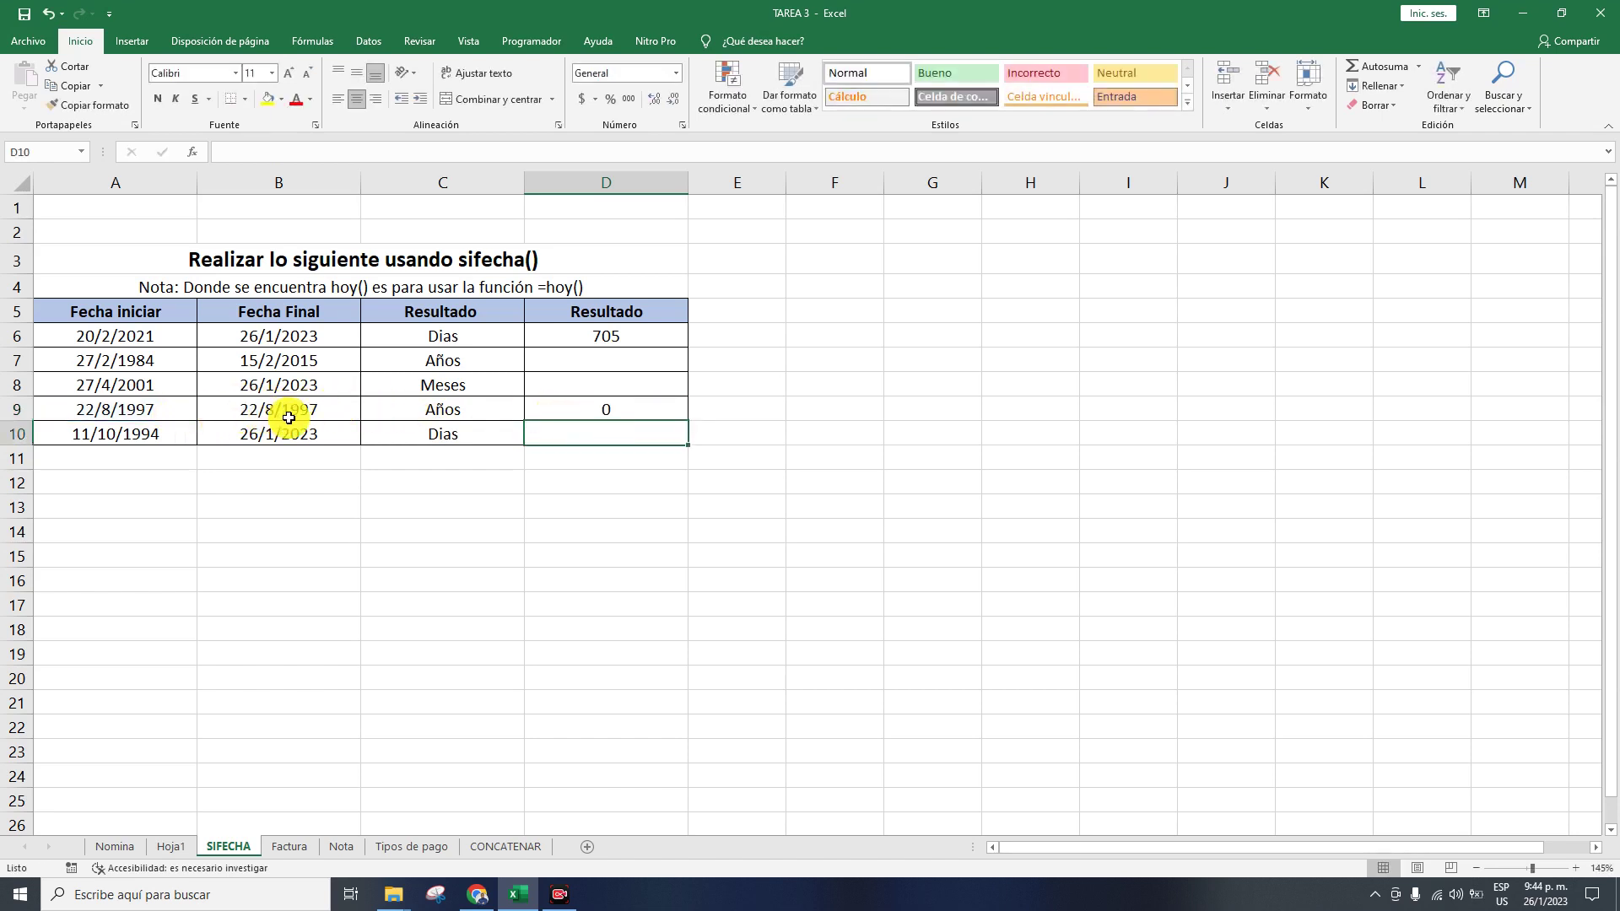
pyautogui.click(139, 413)
pyautogui.click(251, 421)
pyautogui.click(144, 410)
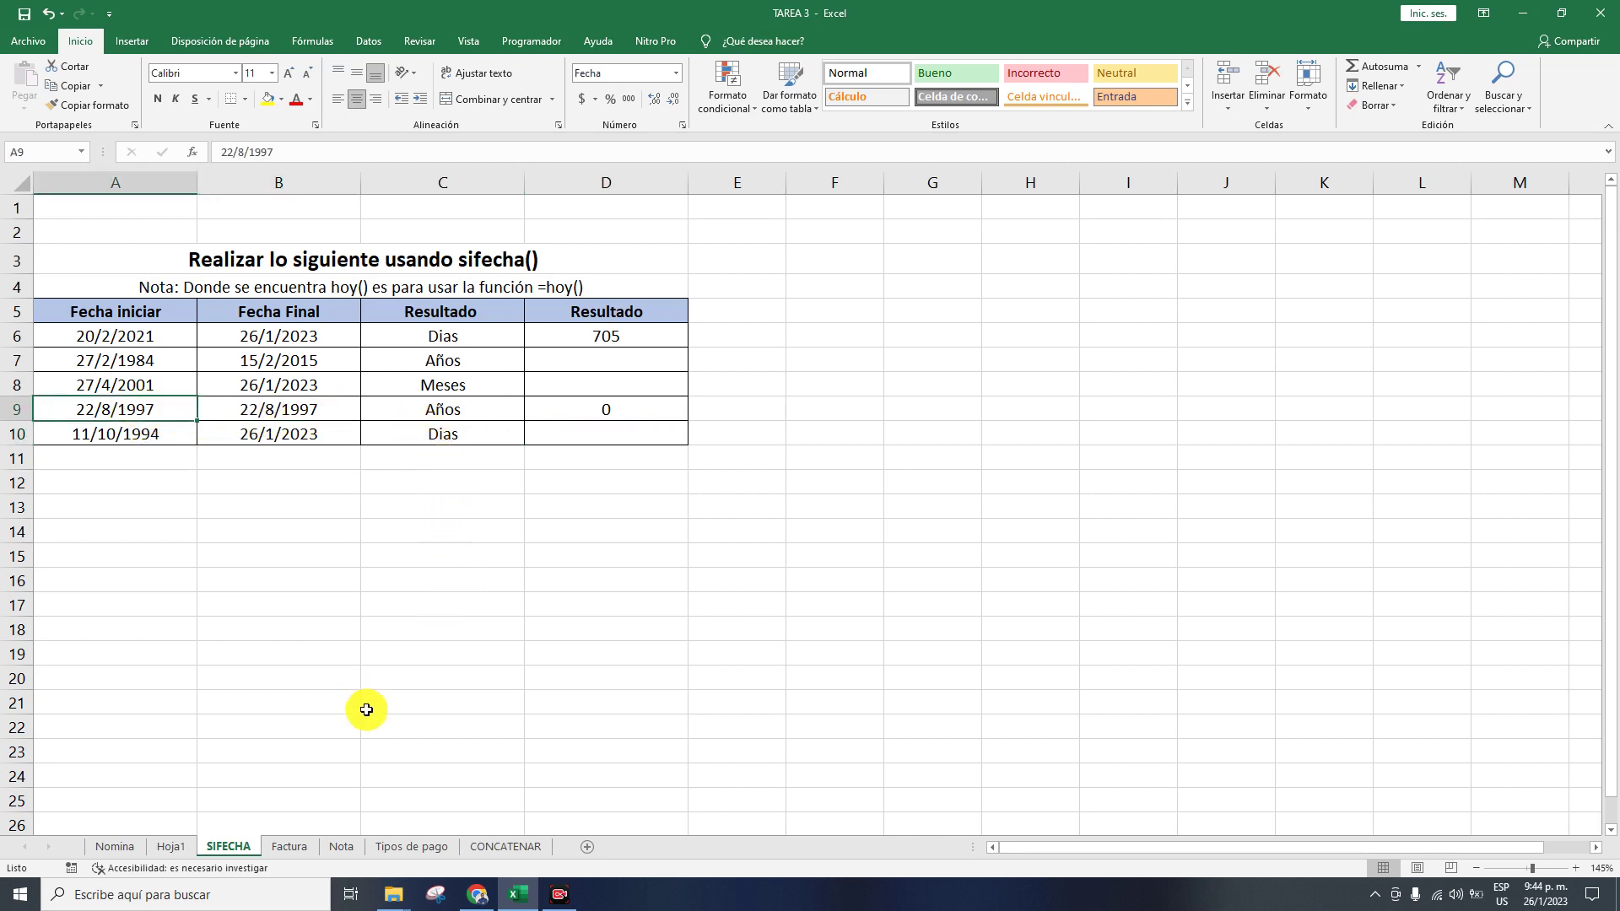
pyautogui.click(562, 384)
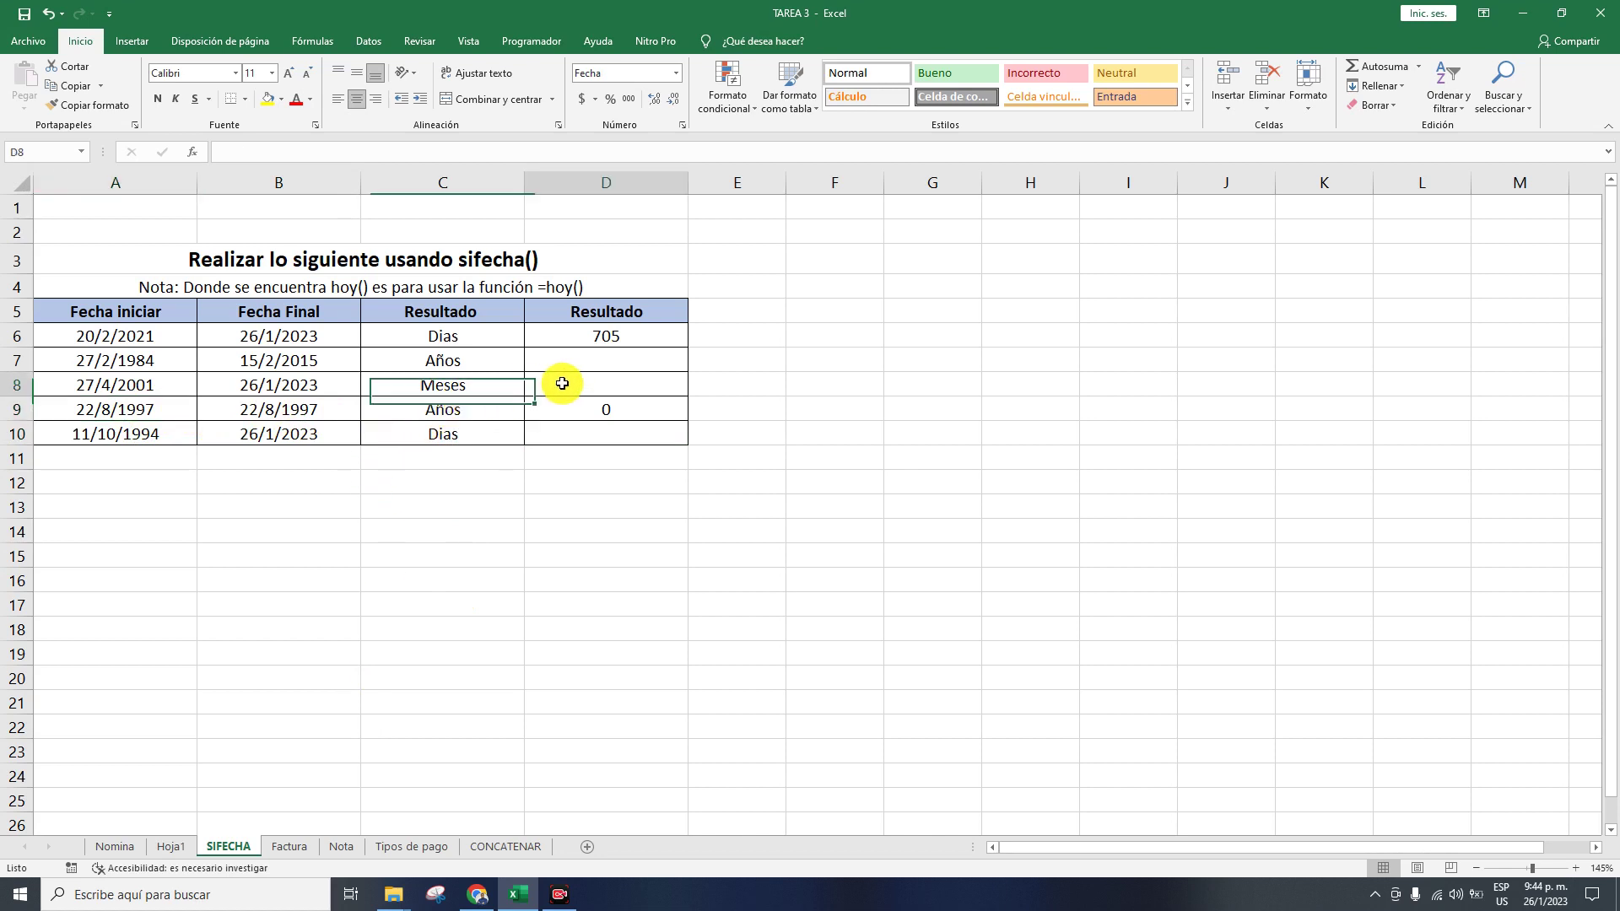
pyautogui.click(579, 433)
pyautogui.click(576, 369)
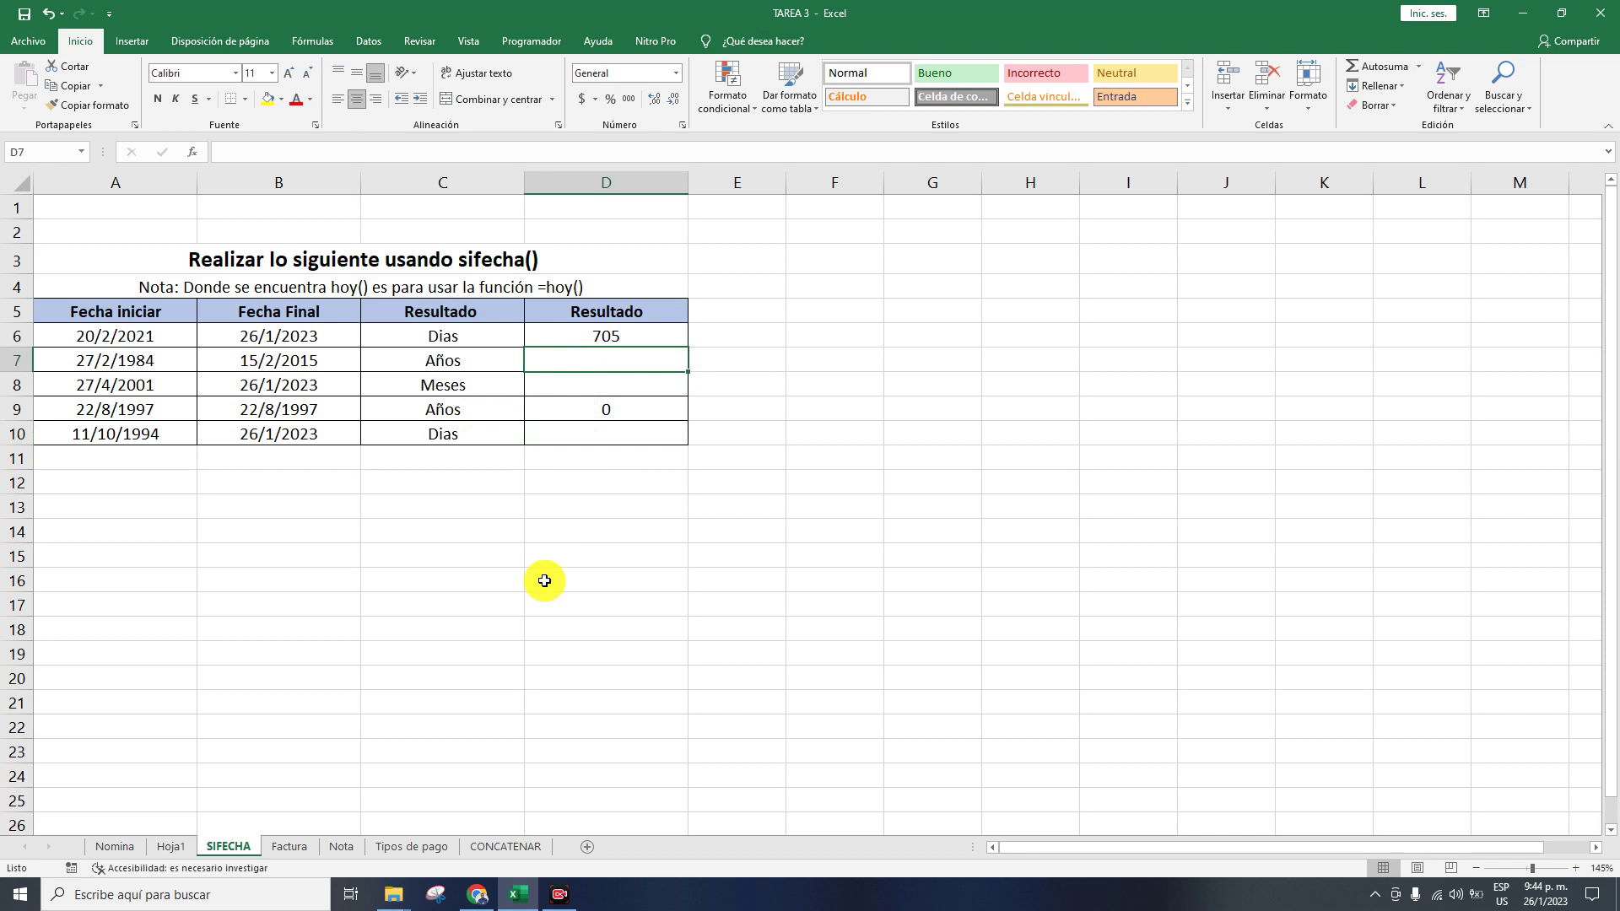
# - Remove all data validation settings from the Tipos de pago cell D6 on the Factura sheet
pyautogui.click(286, 846)
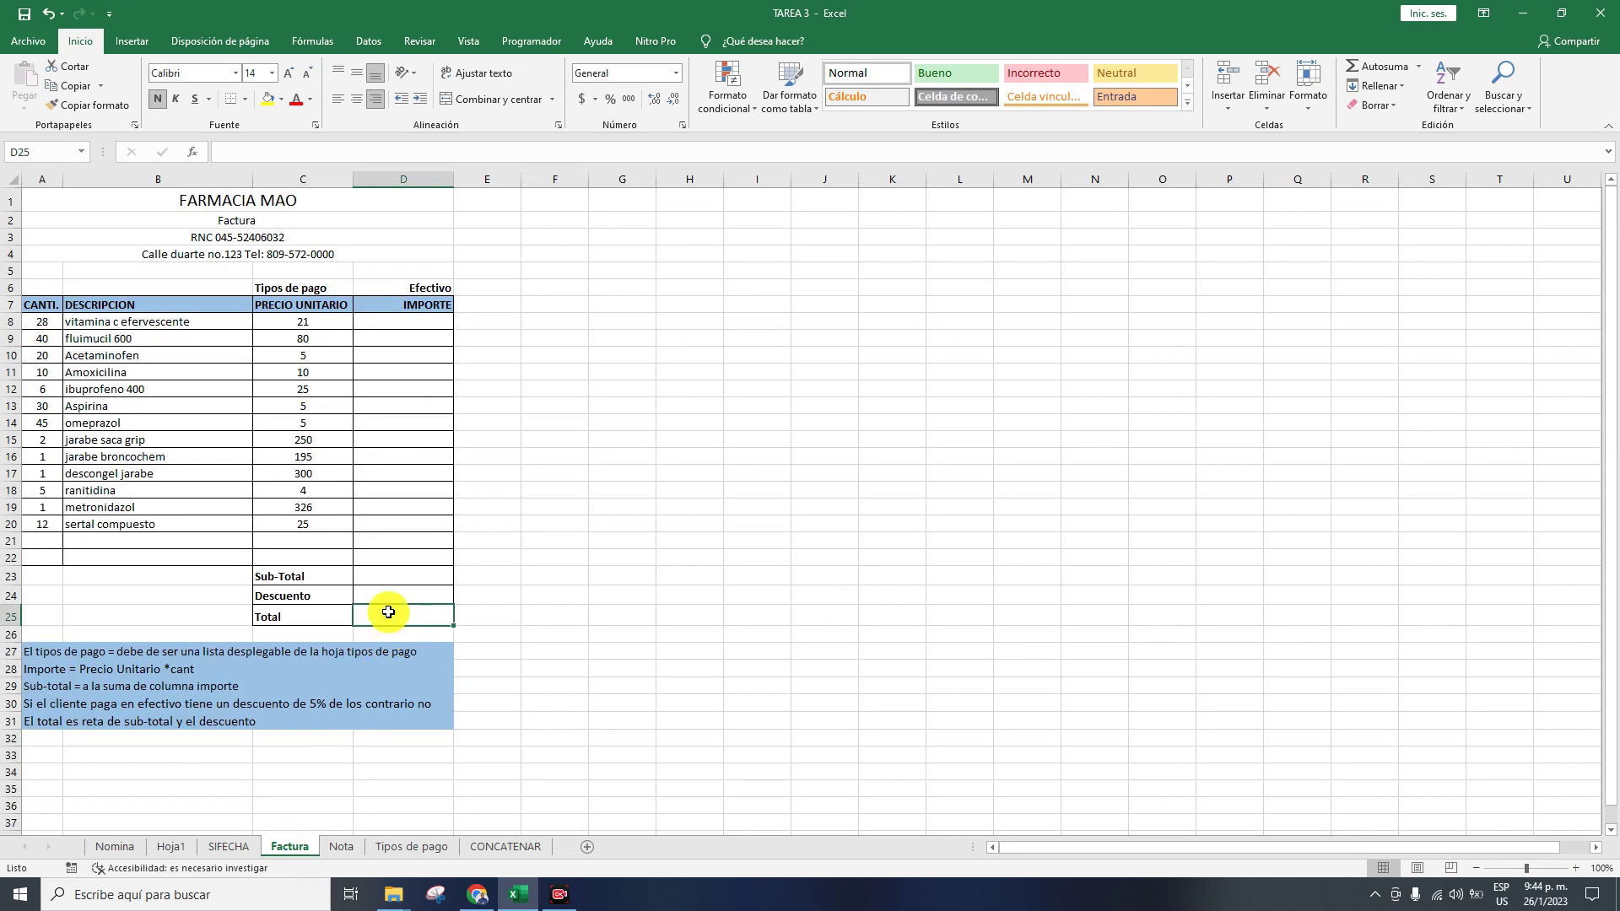
pyautogui.keyDown('ctrl'); pyautogui.scroll(3, 397, 615); pyautogui.keyUp('ctrl')
pyautogui.click(574, 306)
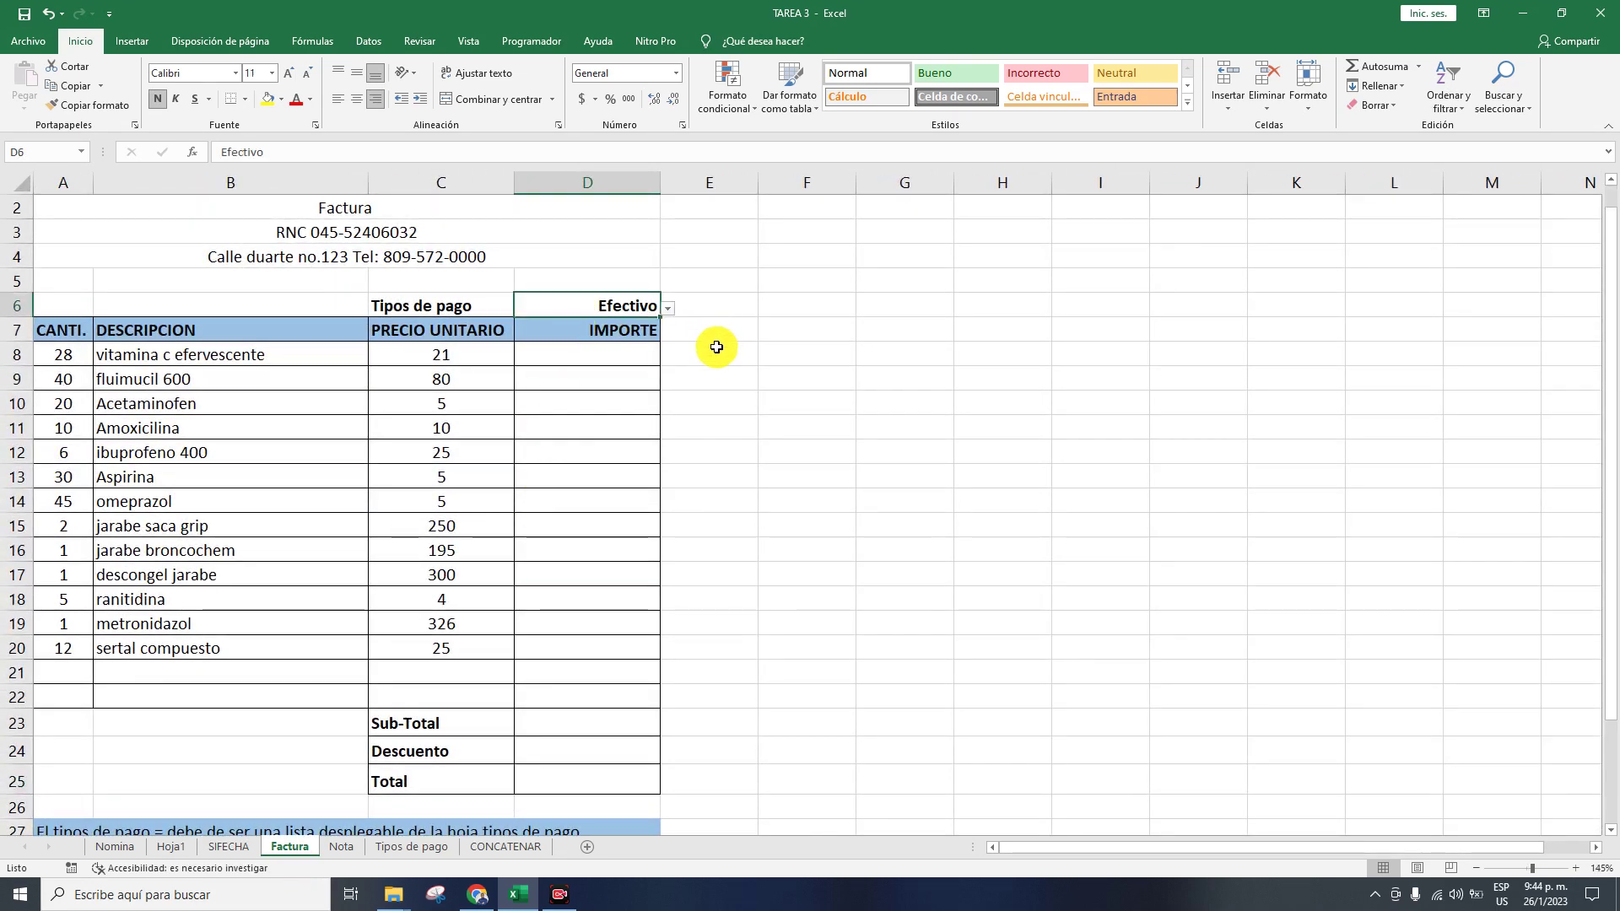
pyautogui.click(816, 393)
pyautogui.click(620, 307)
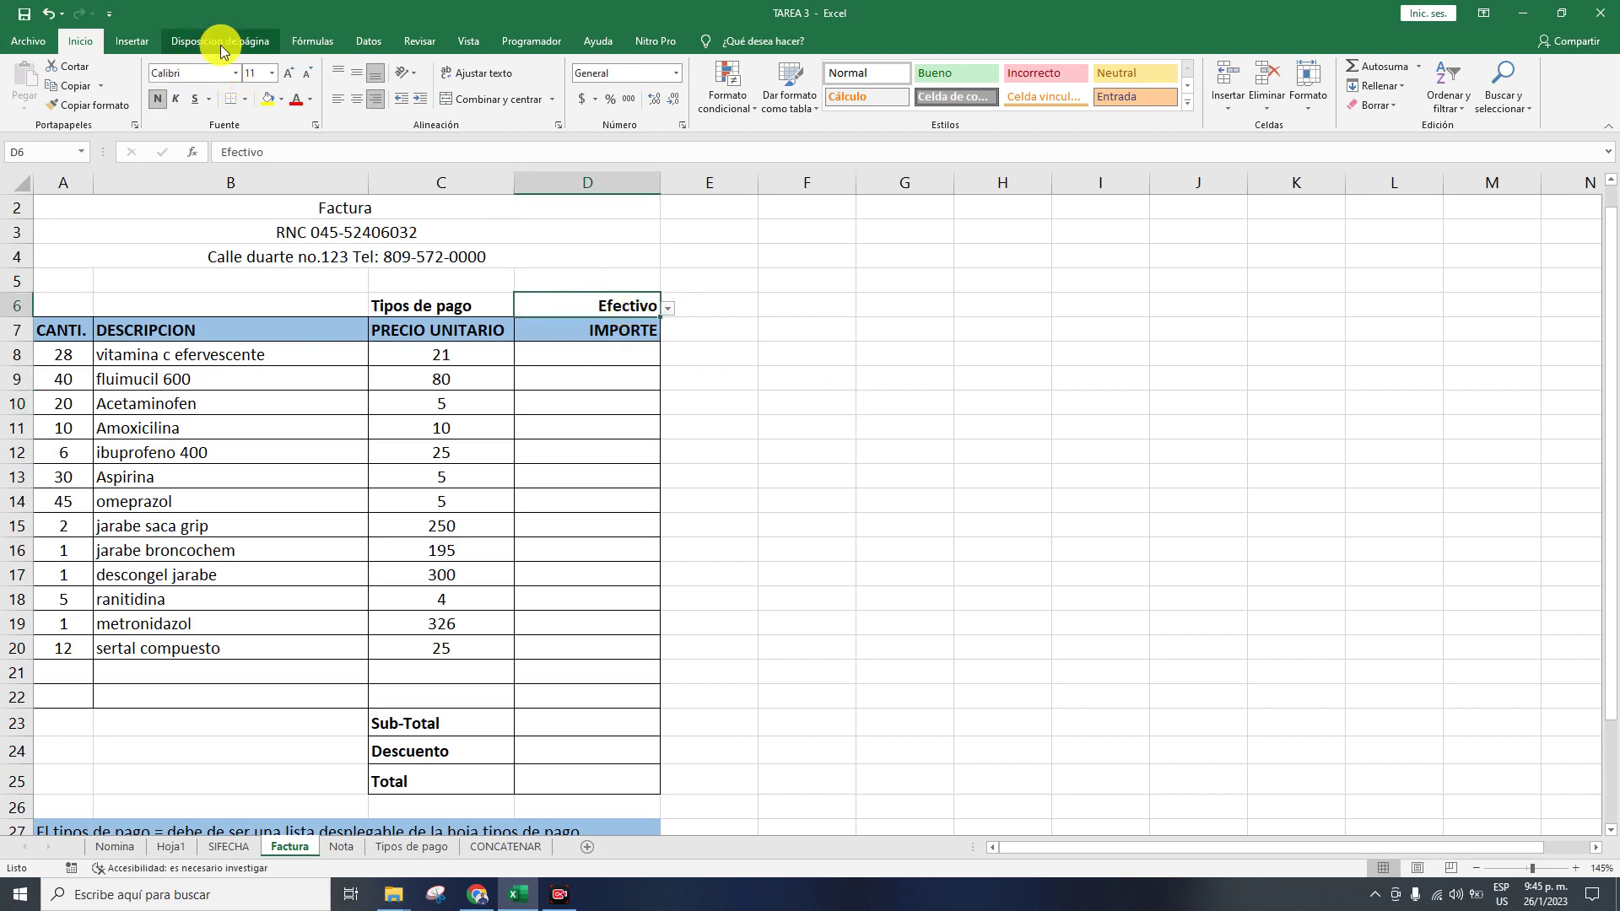
pyautogui.click(370, 43)
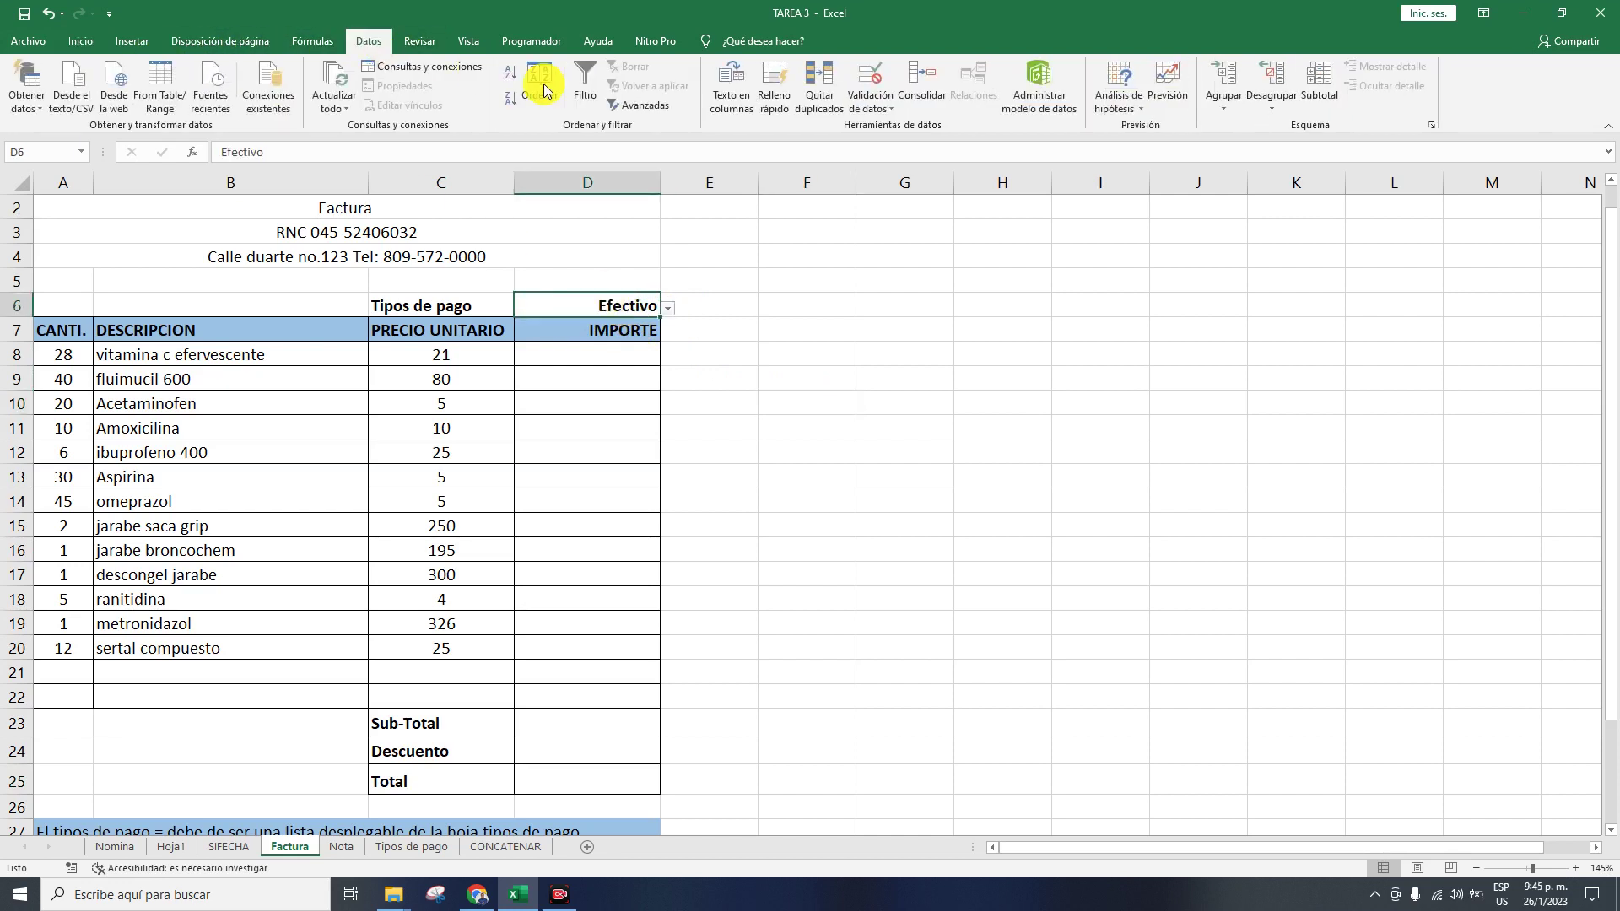
pyautogui.click(874, 100)
pyautogui.click(903, 167)
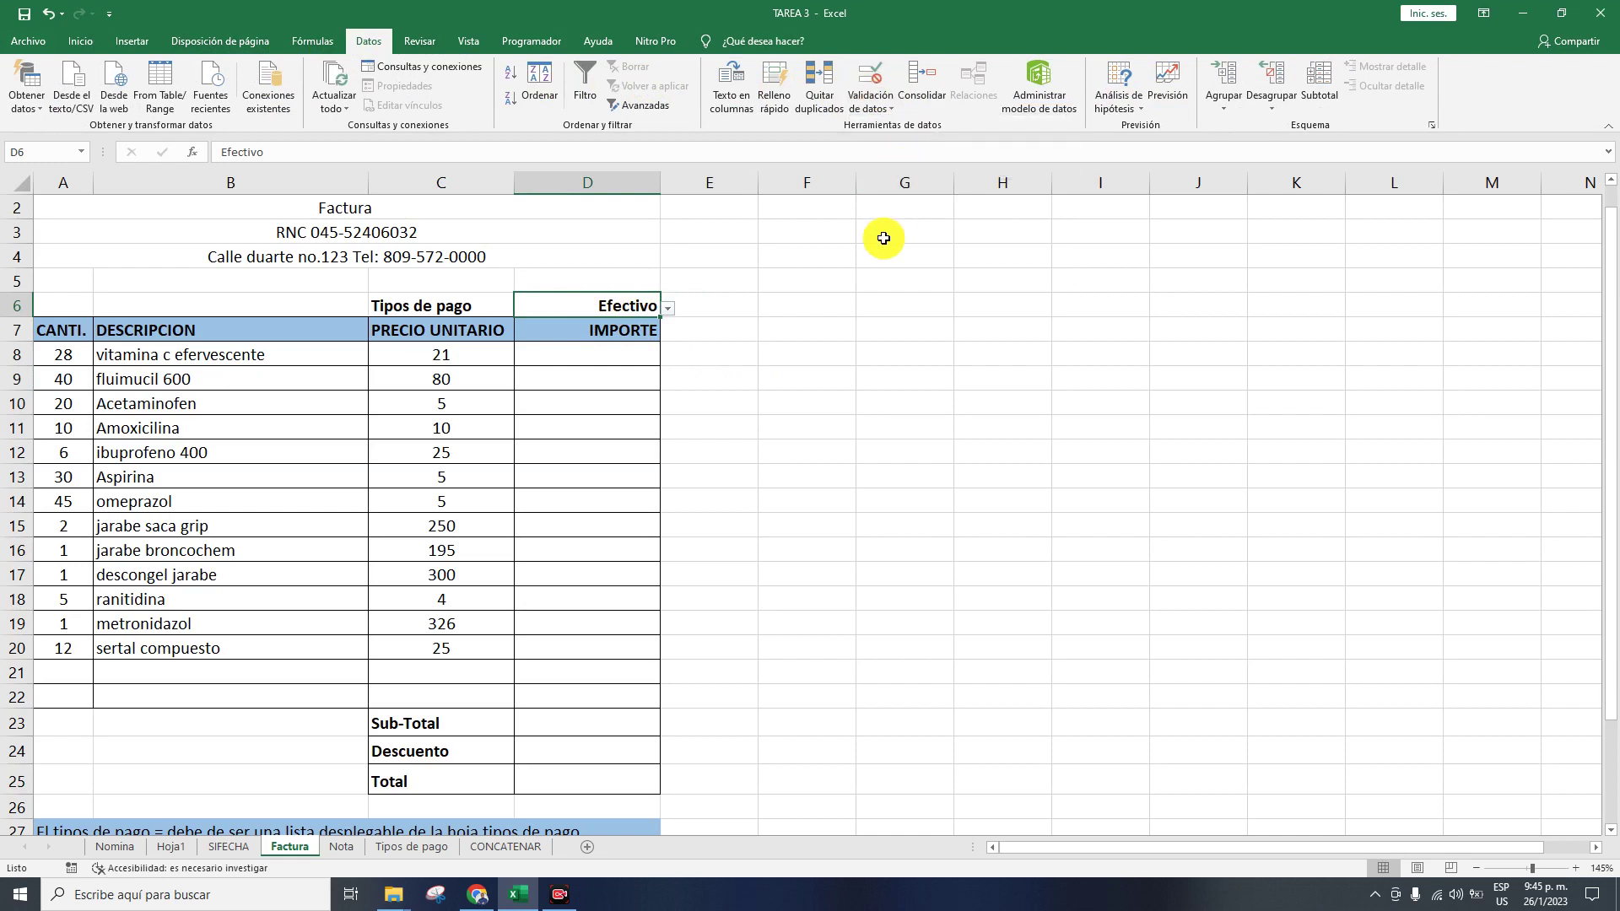
pyautogui.click(748, 305)
pyautogui.click(629, 307)
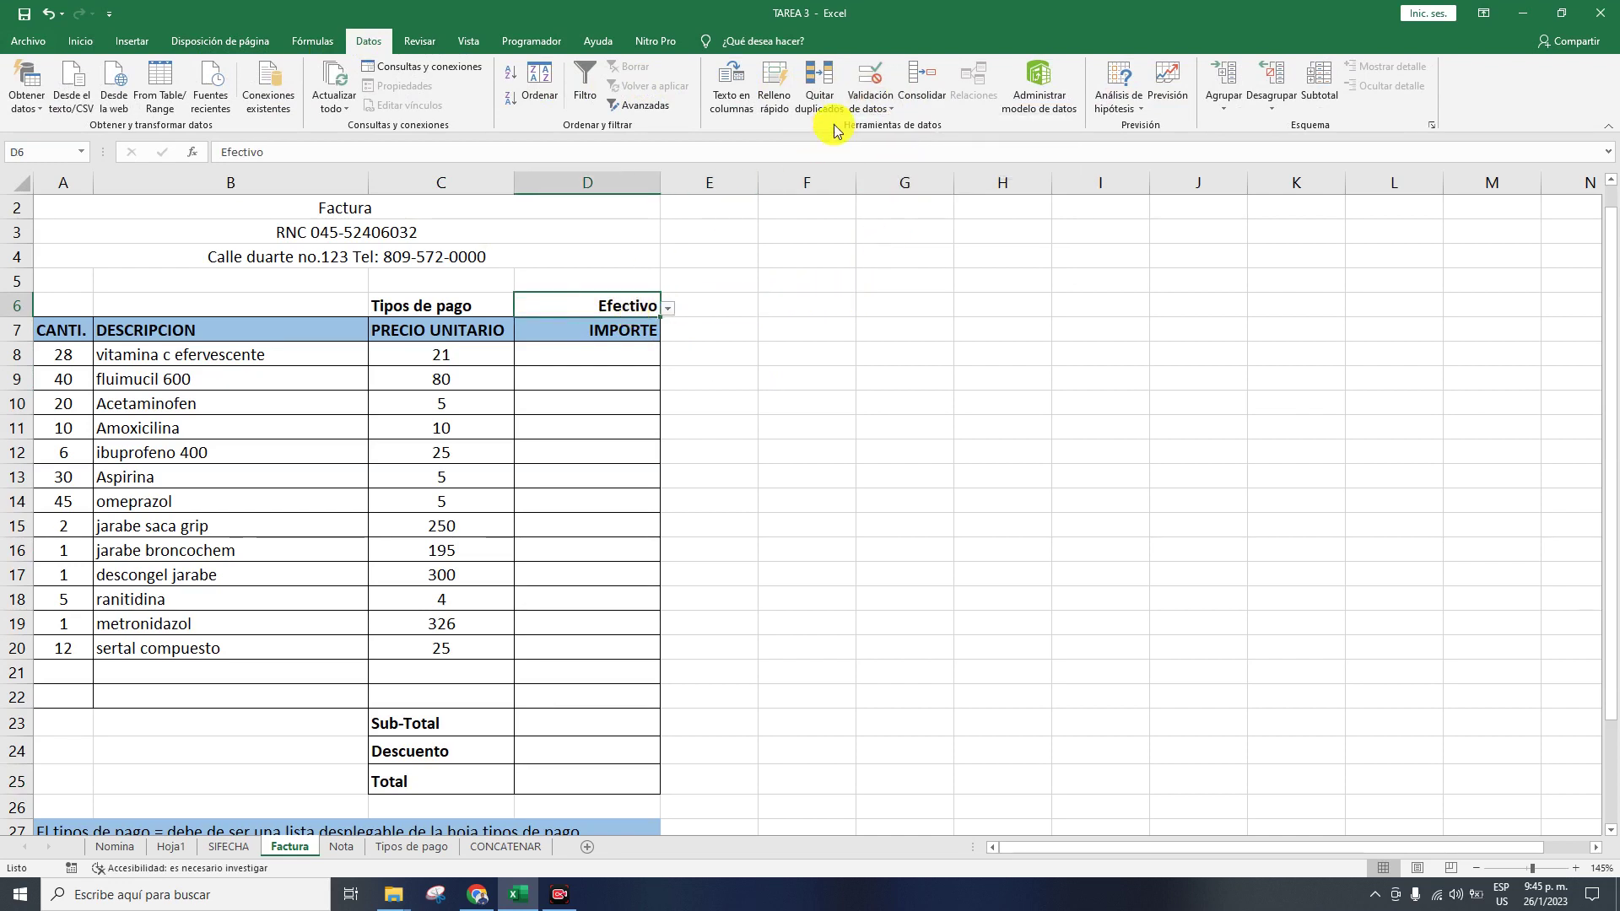
pyautogui.click(872, 80)
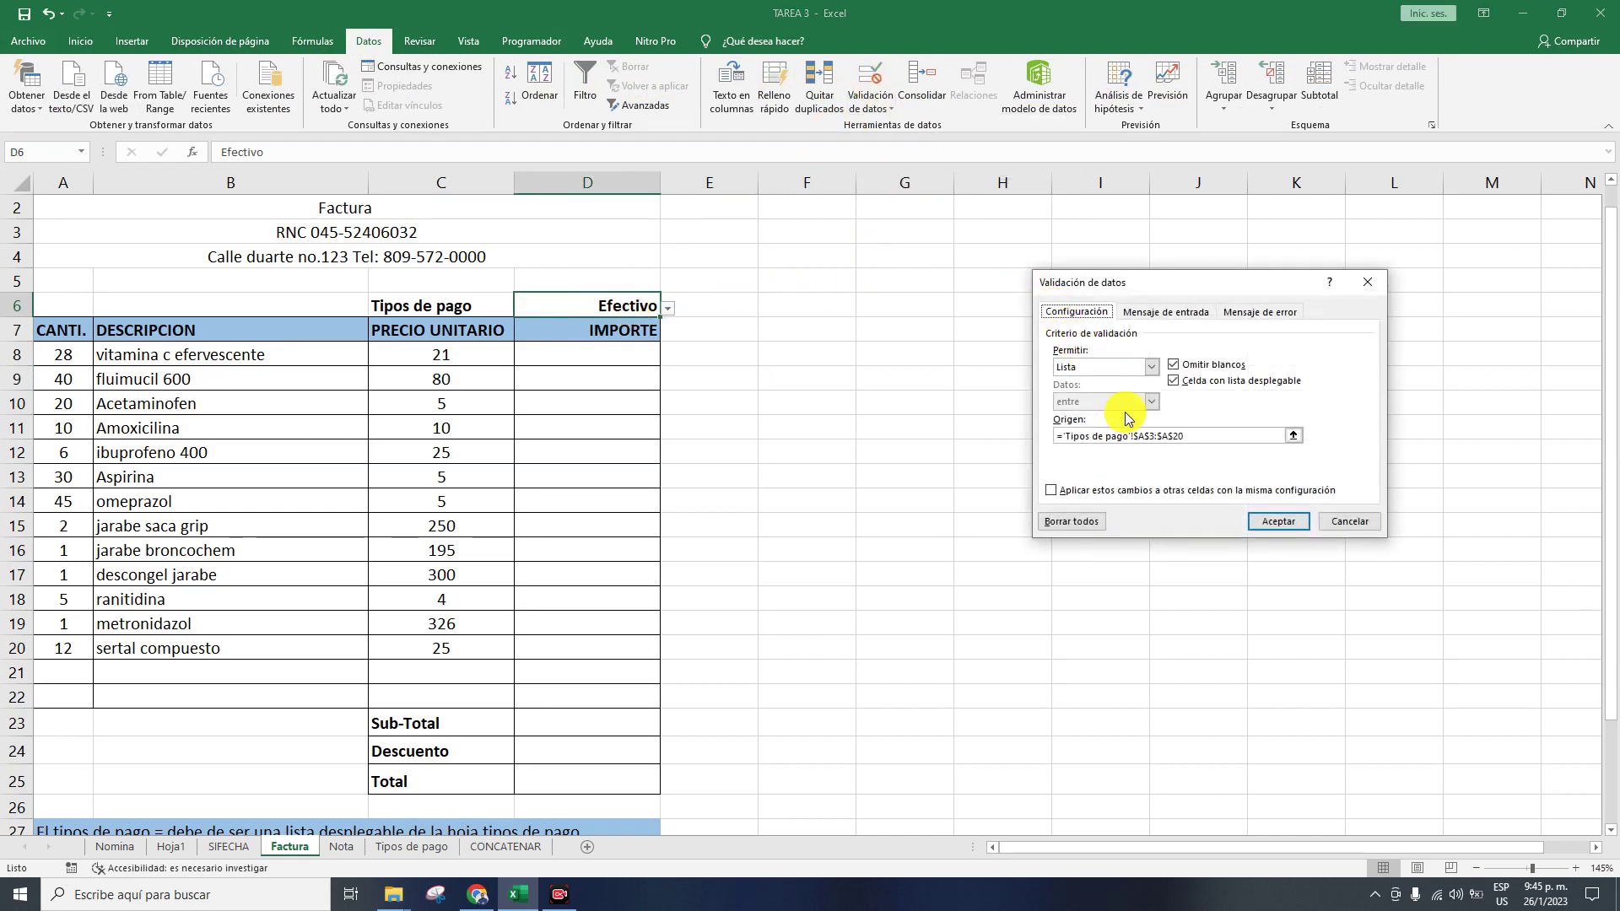
pyautogui.click(1071, 522)
pyautogui.click(1280, 521)
# - Delete the Efectivo entry from cell D6 of the invoice
pyautogui.click(889, 434)
pyautogui.click(629, 307)
pyautogui.press('Right')
pyautogui.click(631, 314)
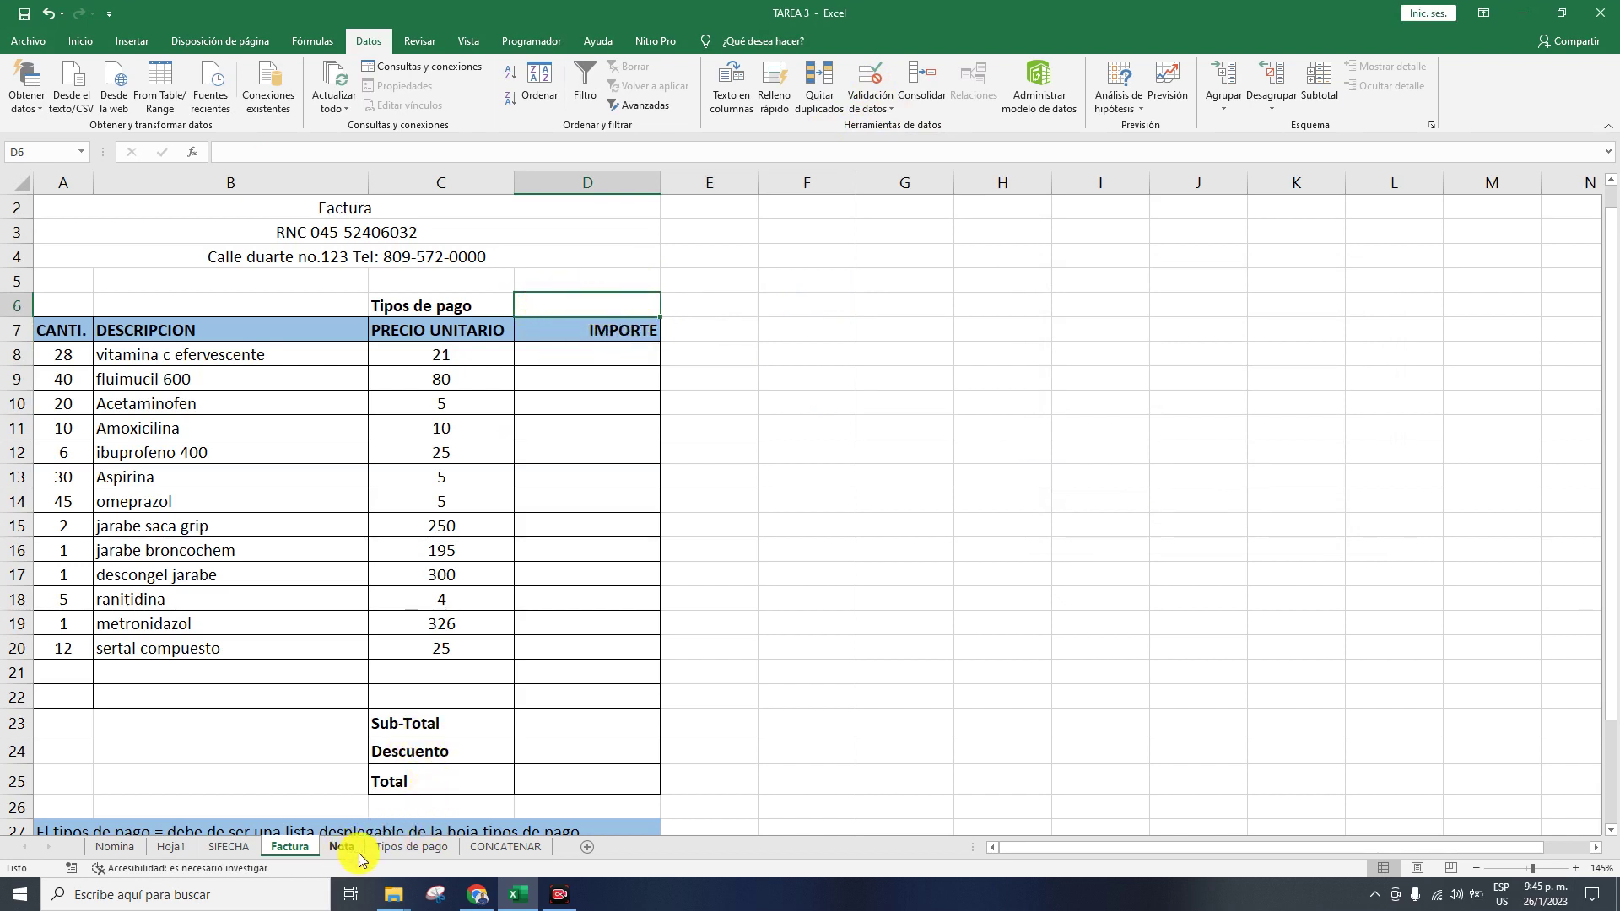
# - Review the payment types listed in A3:A6 of the Tipos de pago sheet and return to the Factura sheet
pyautogui.click(422, 848)
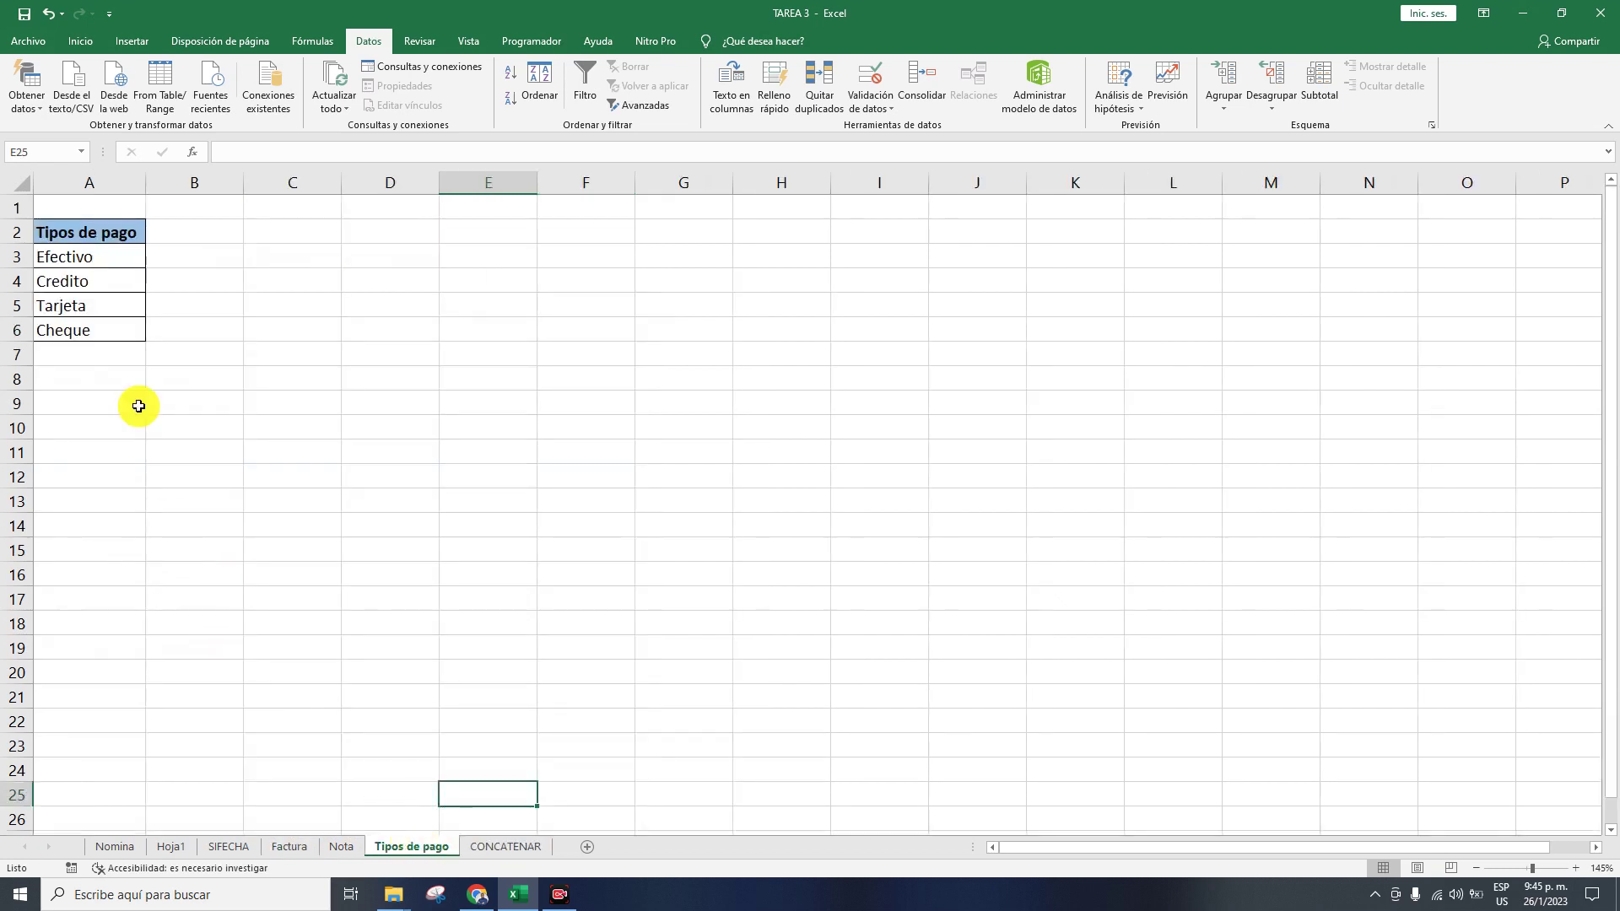
pyautogui.click(64, 268)
pyautogui.moveTo(64, 267); pyautogui.dragTo(79, 329)
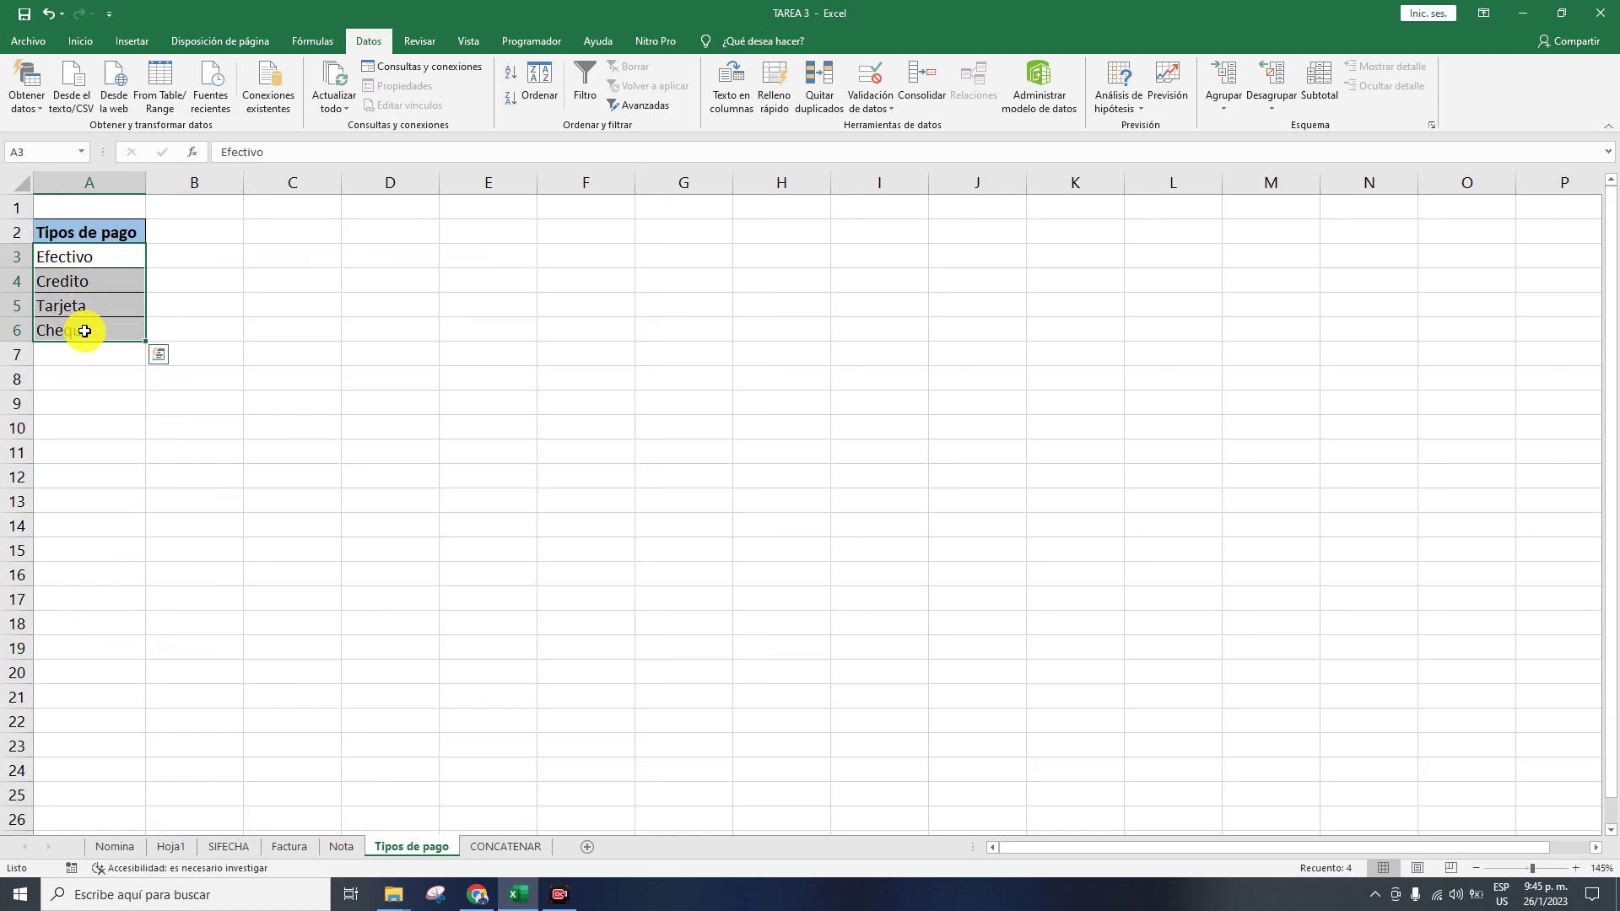
pyautogui.click(346, 845)
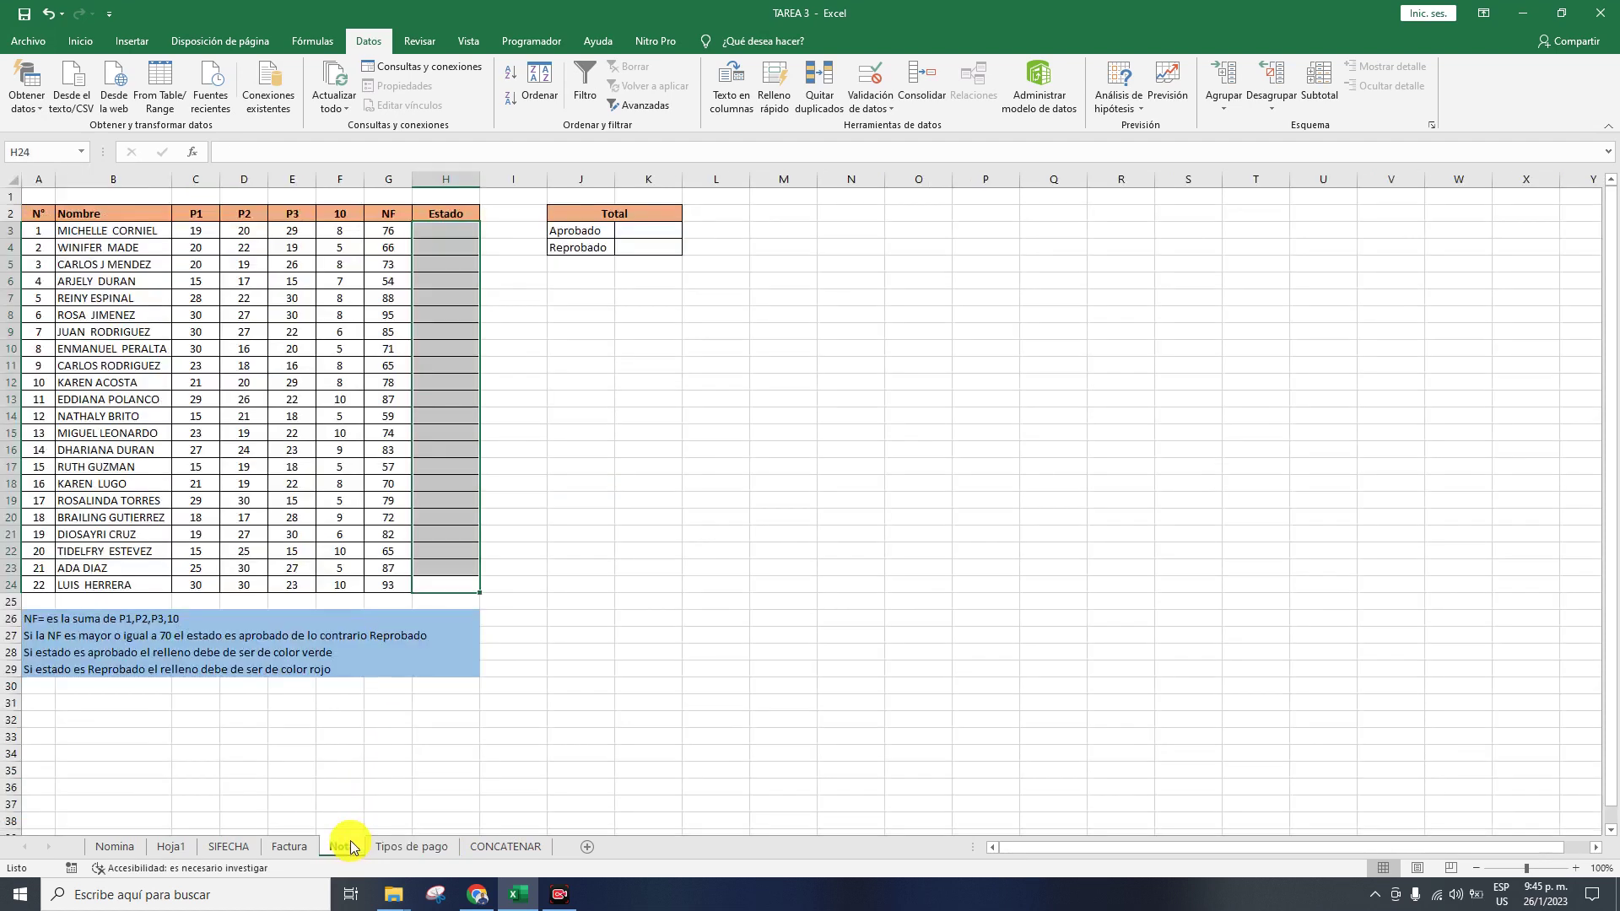
pyautogui.click(311, 842)
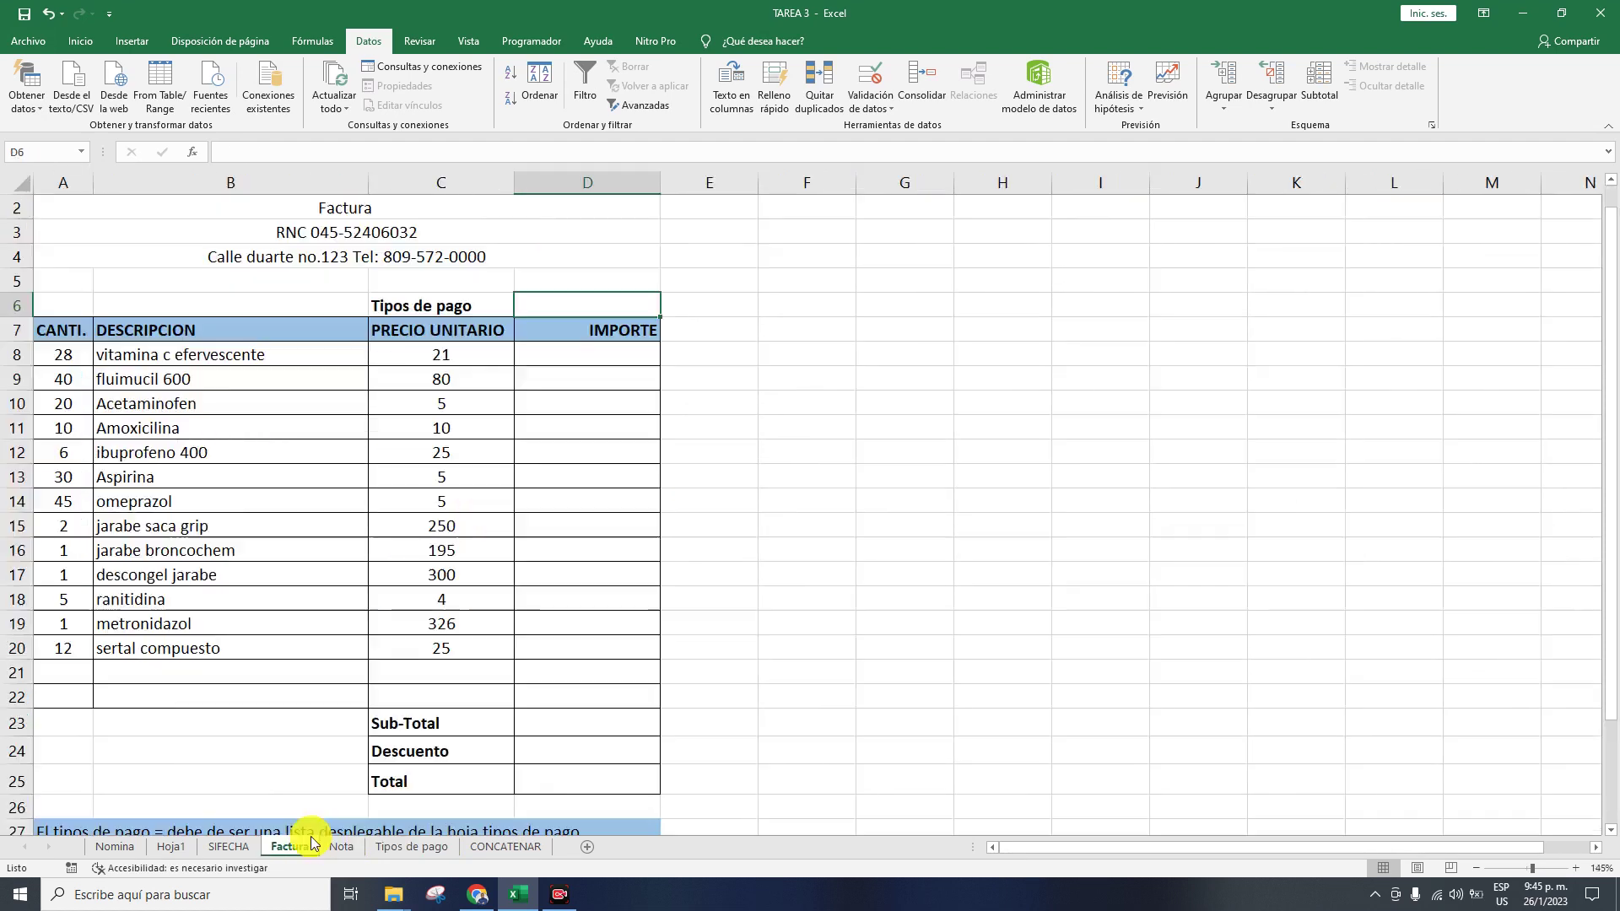
pyautogui.press('Right')
pyautogui.press('Right')
pyautogui.press('Right')
pyautogui.press('Down')
# - Give D6 on the Factura sheet a list validation with the source ='Tipos de pago'!$A$3:$A$6
pyautogui.click(606, 307)
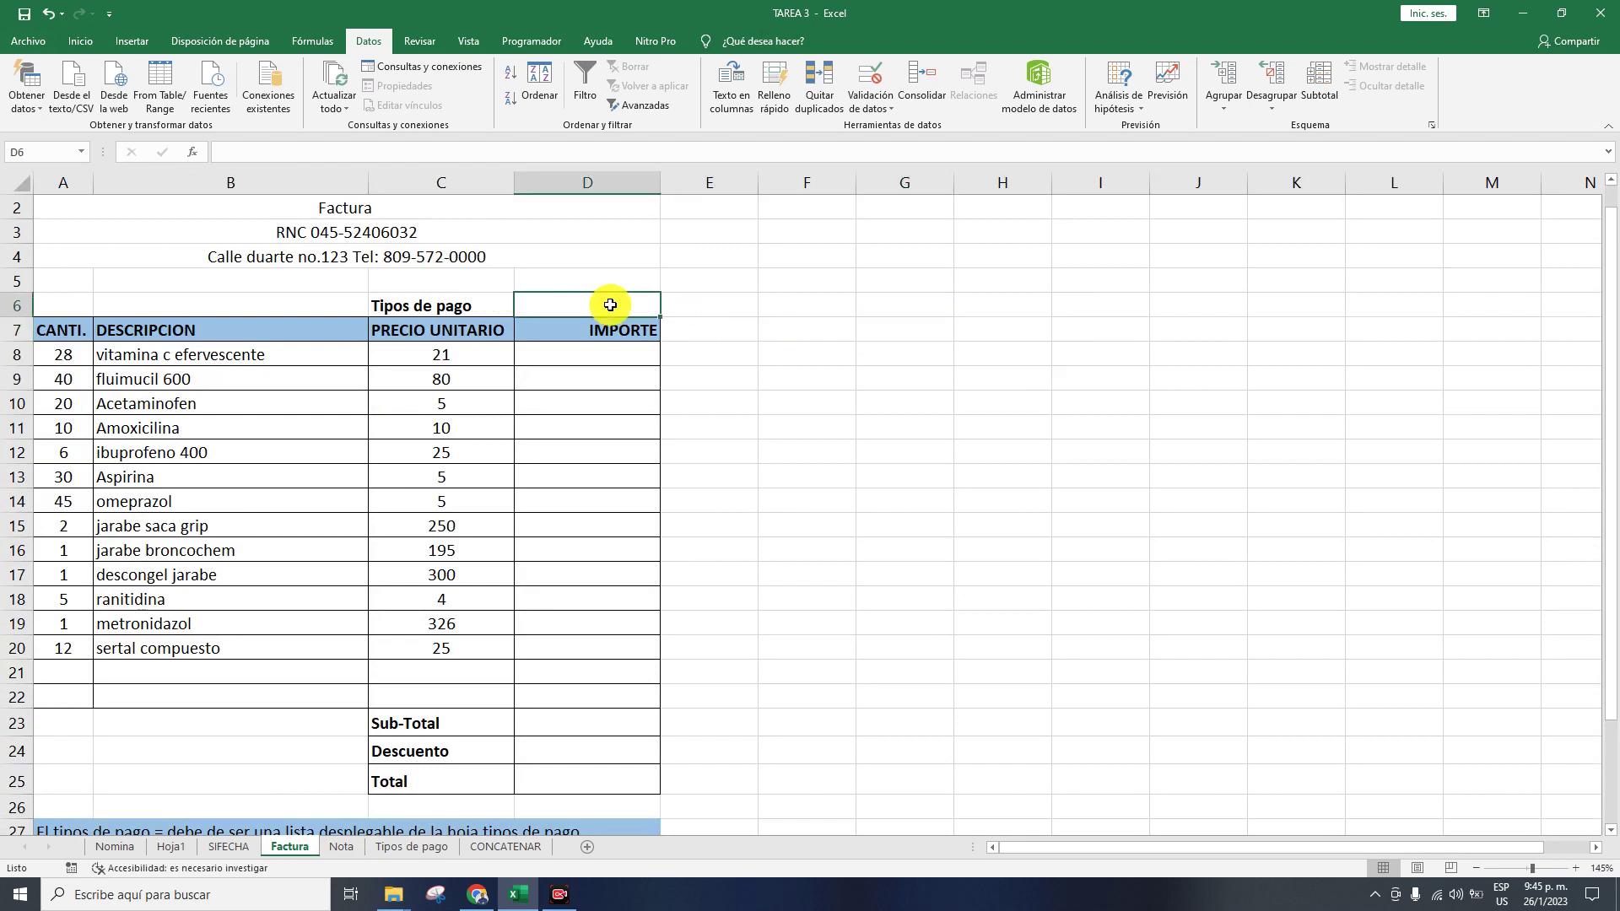
pyautogui.click(83, 42)
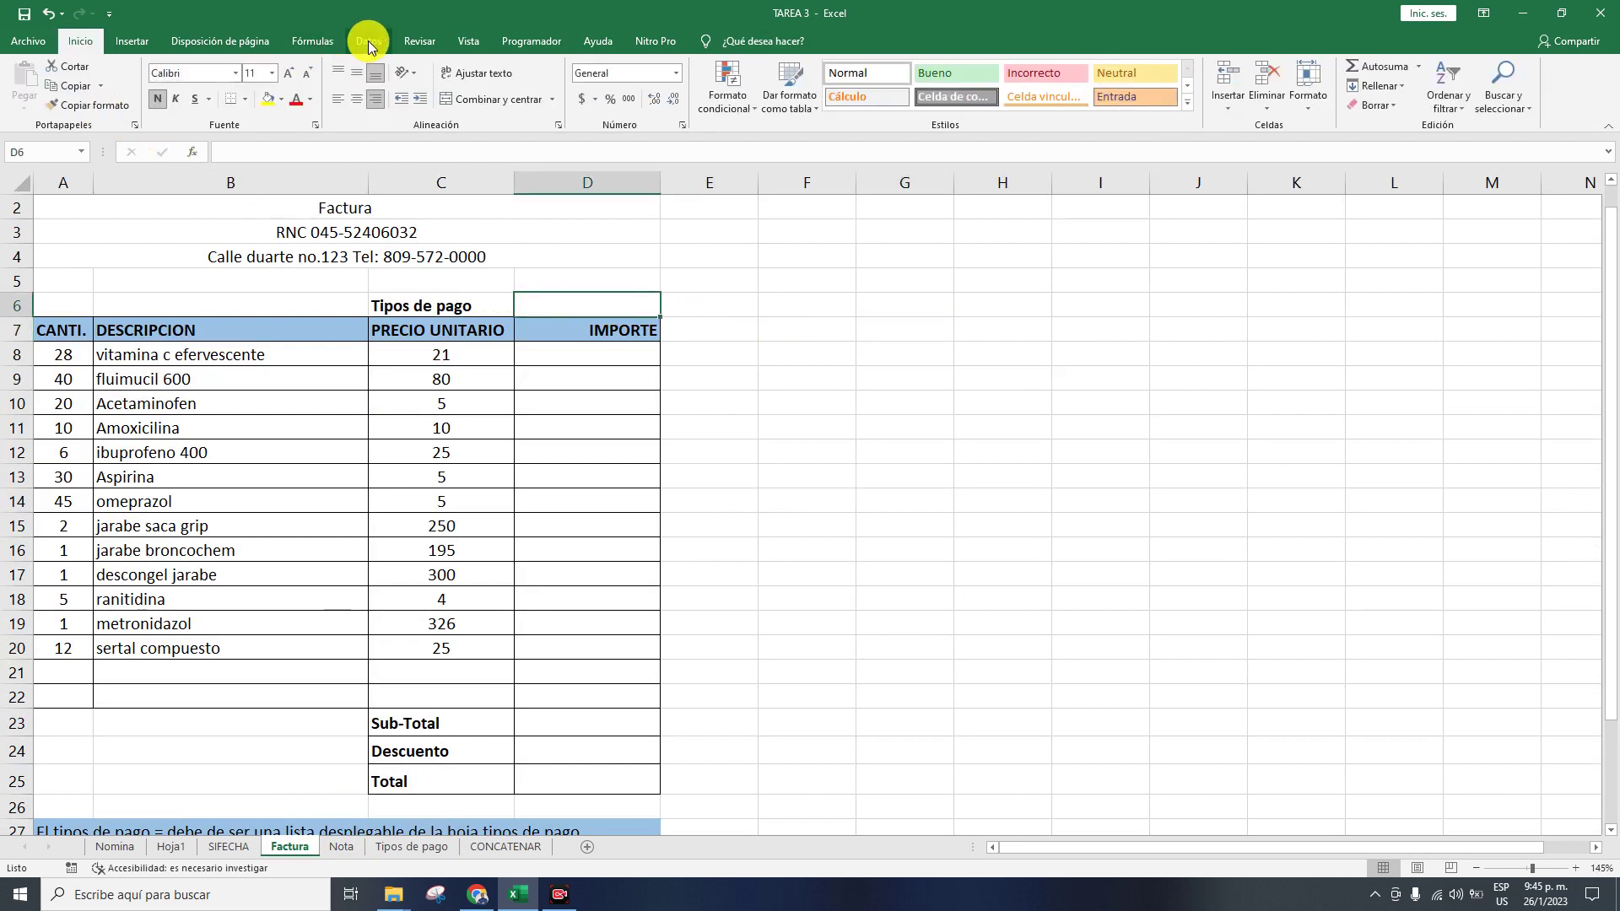
pyautogui.click(368, 40)
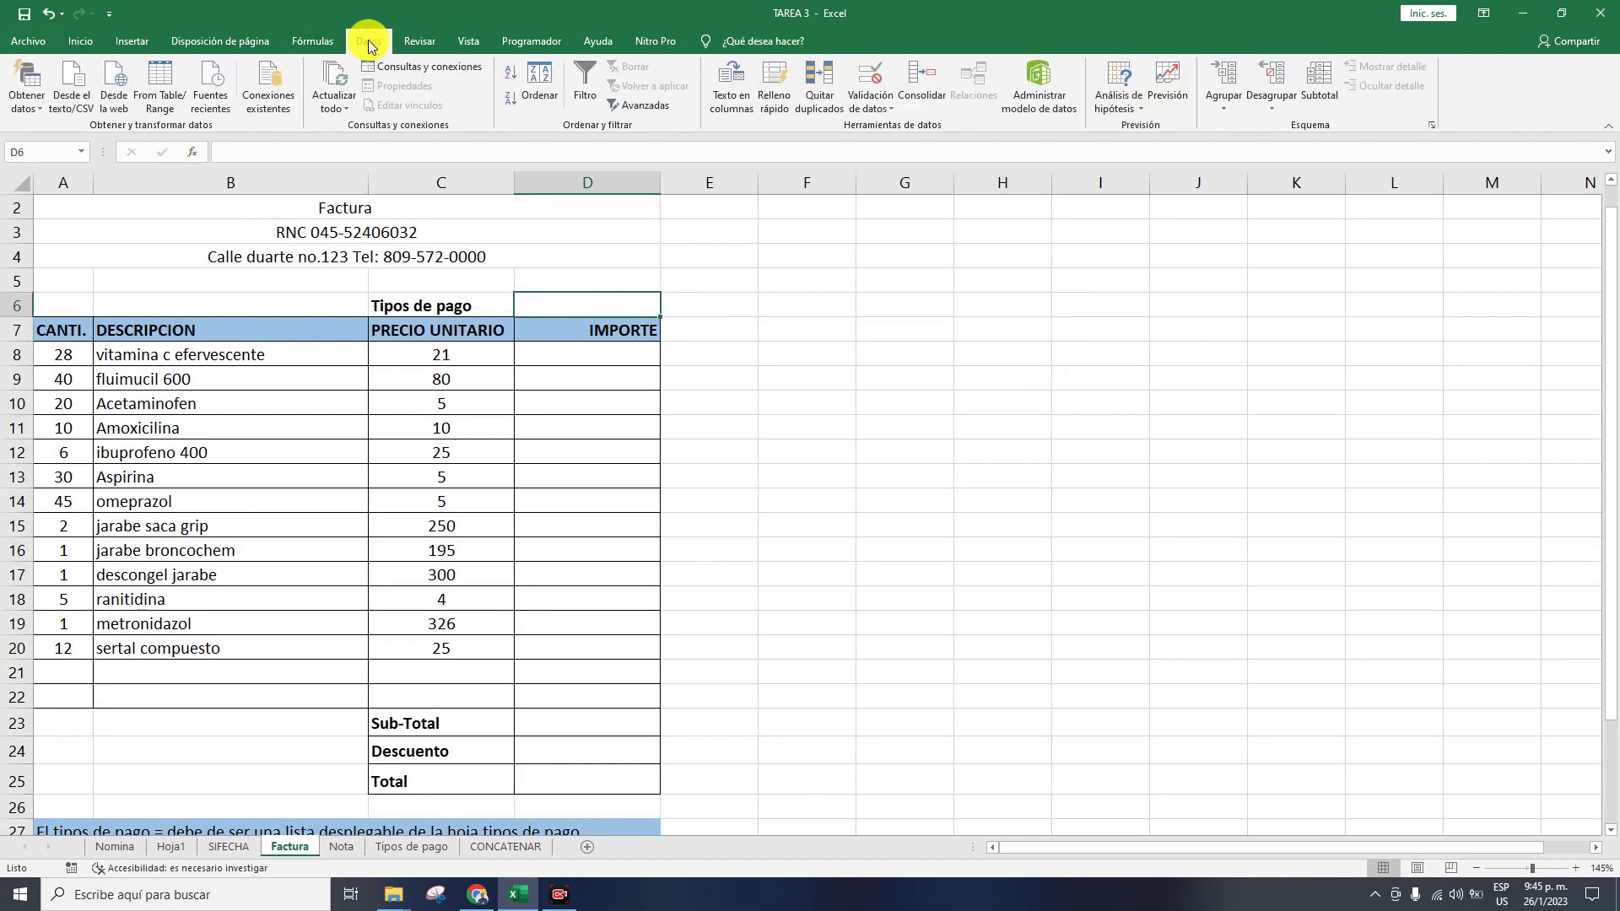
pyautogui.click(877, 93)
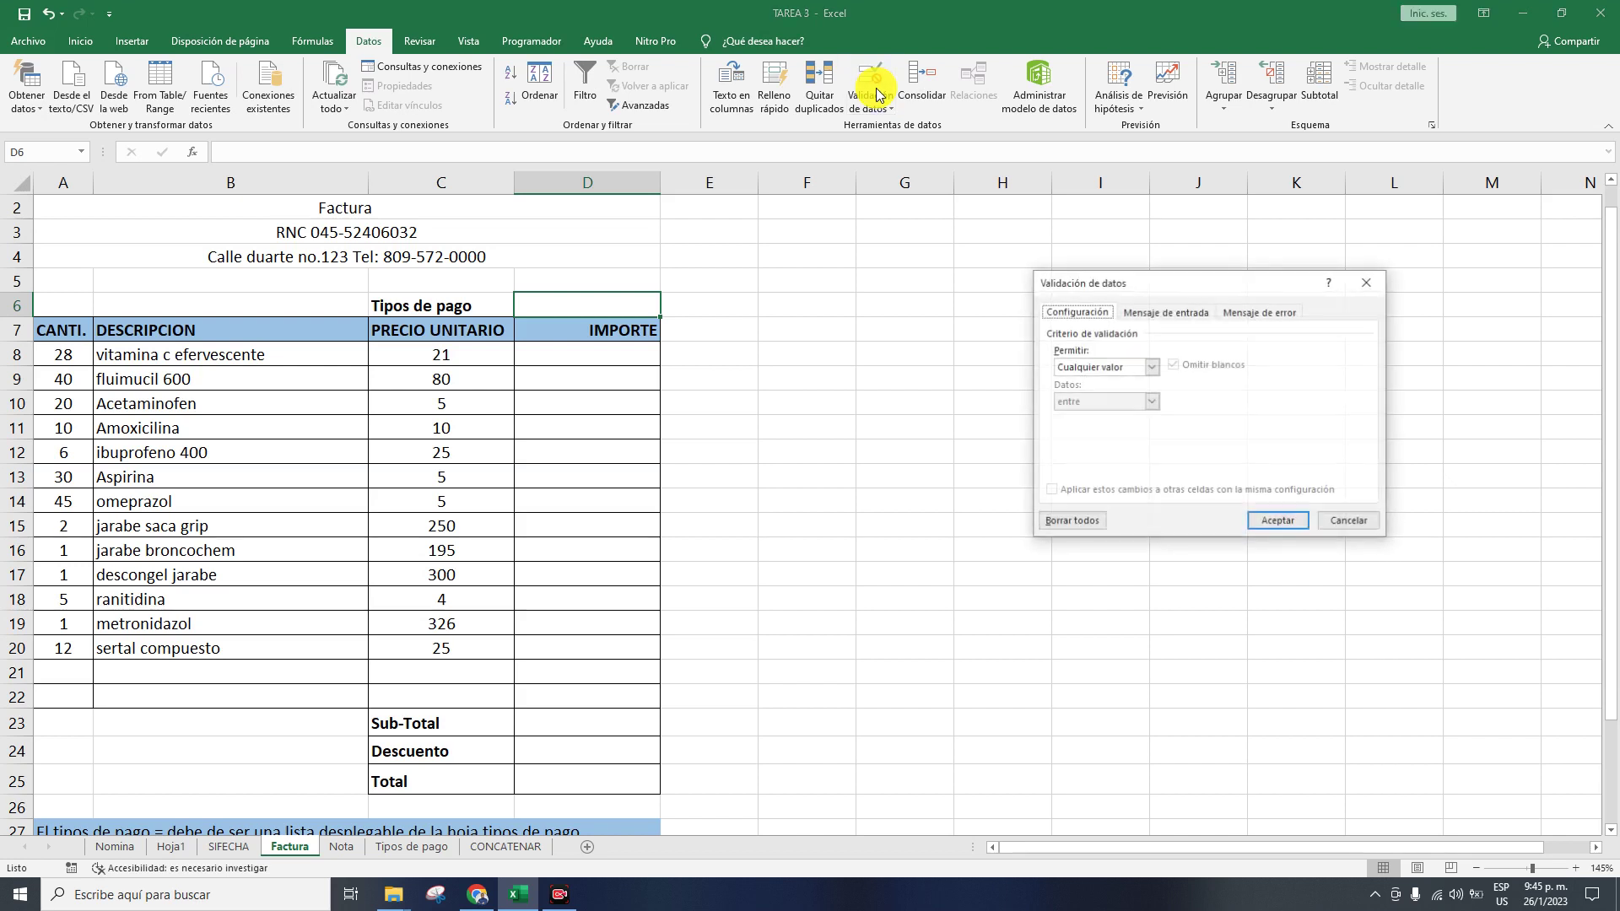
pyautogui.click(1149, 367)
pyautogui.click(1098, 415)
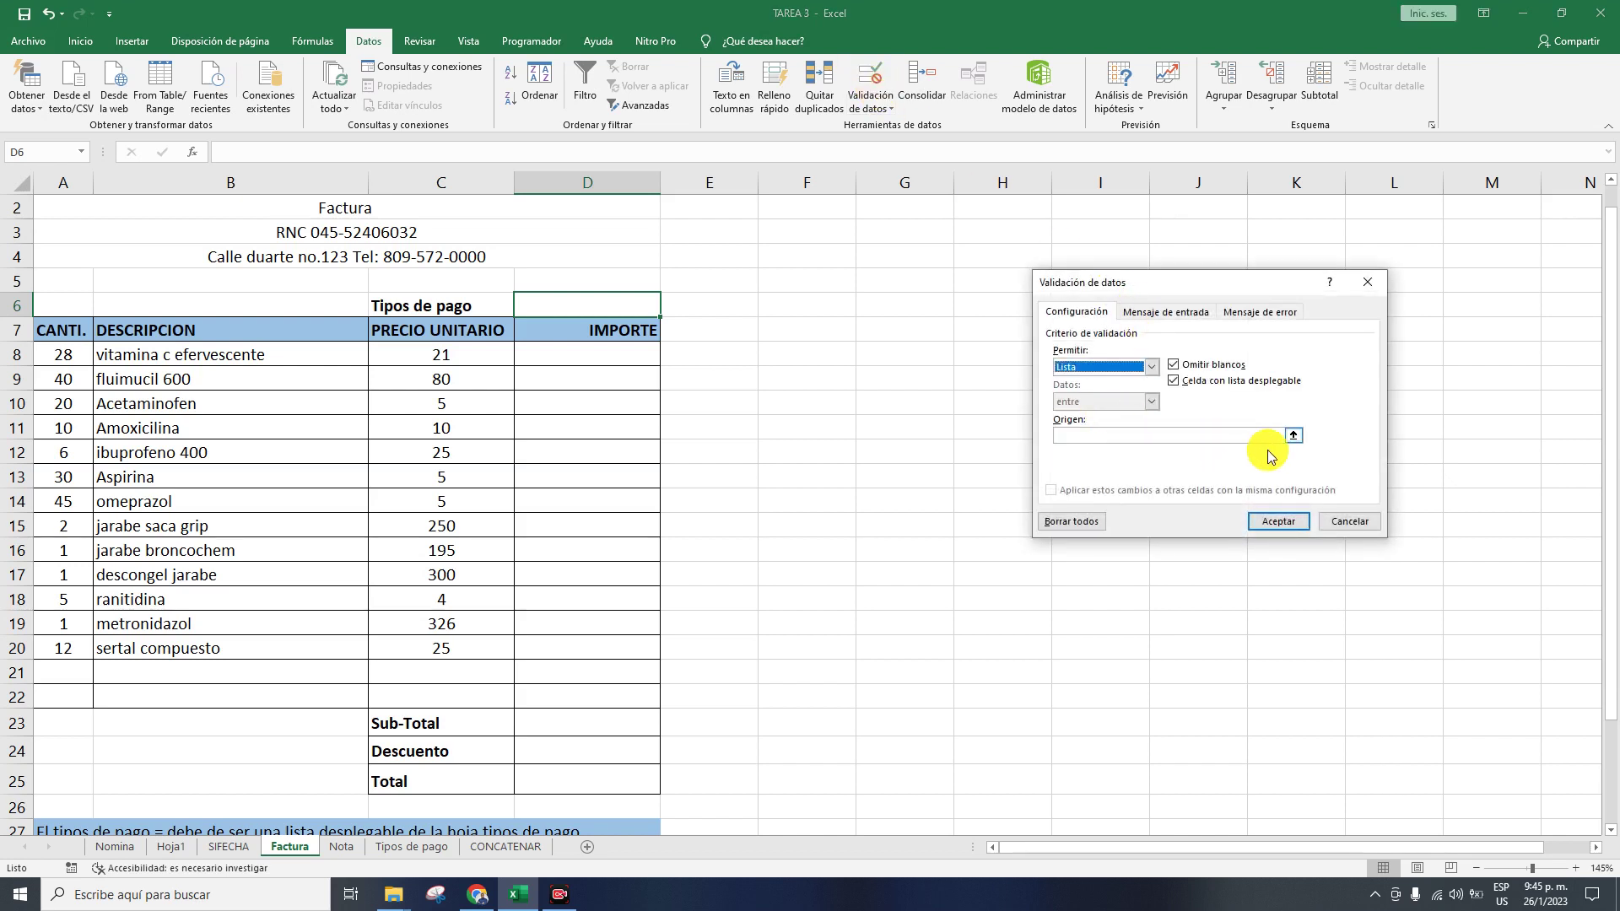
pyautogui.click(1289, 438)
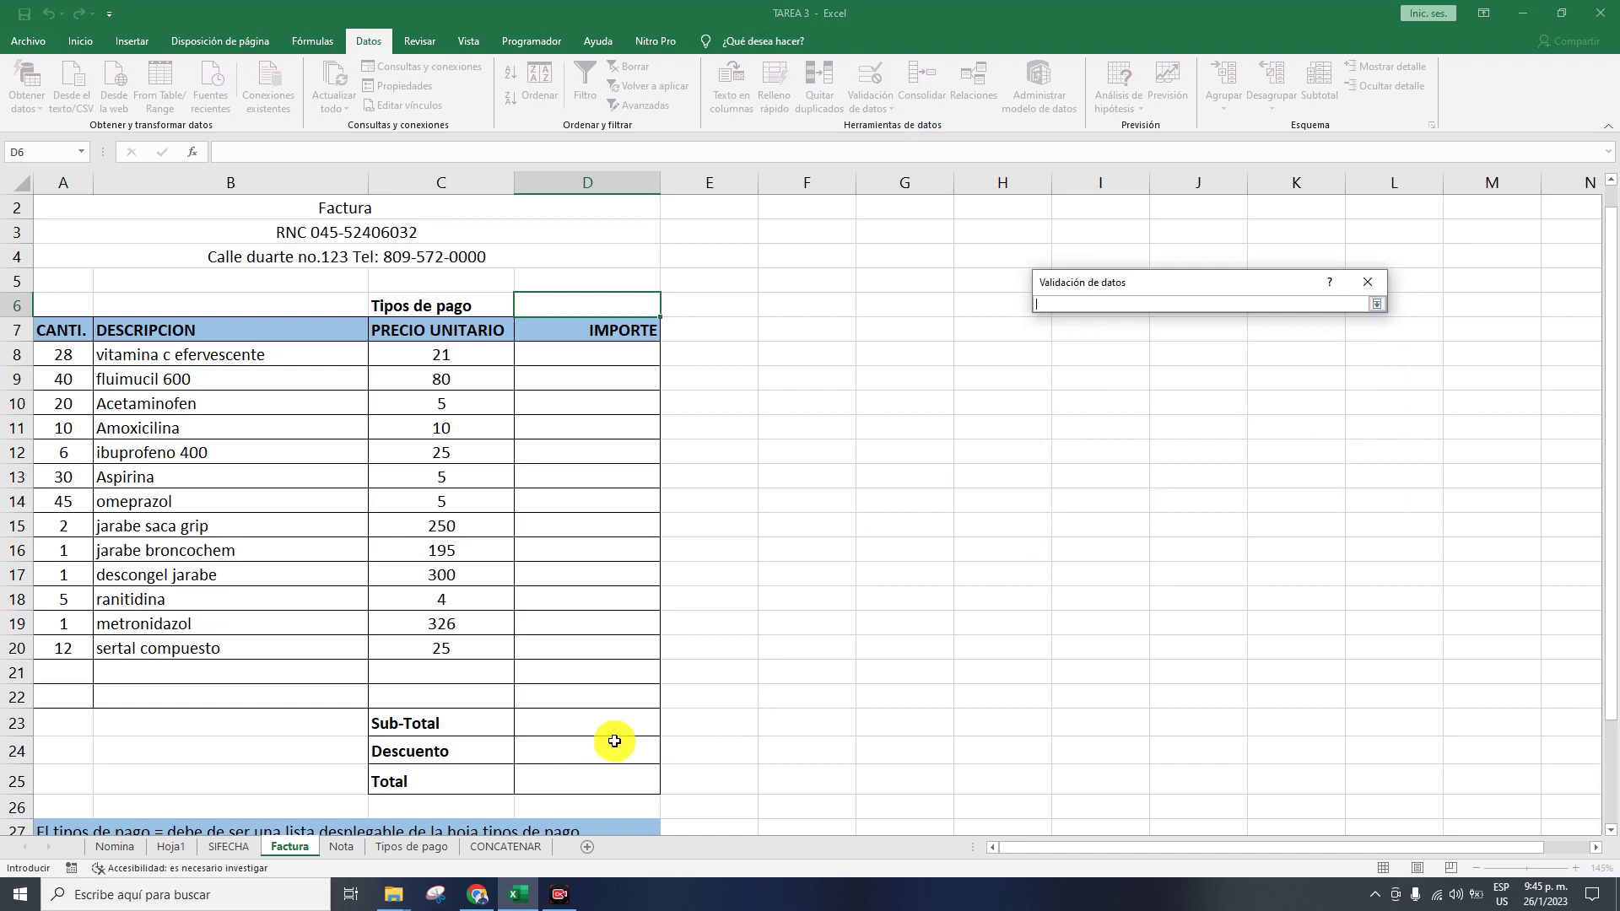
pyautogui.click(438, 847)
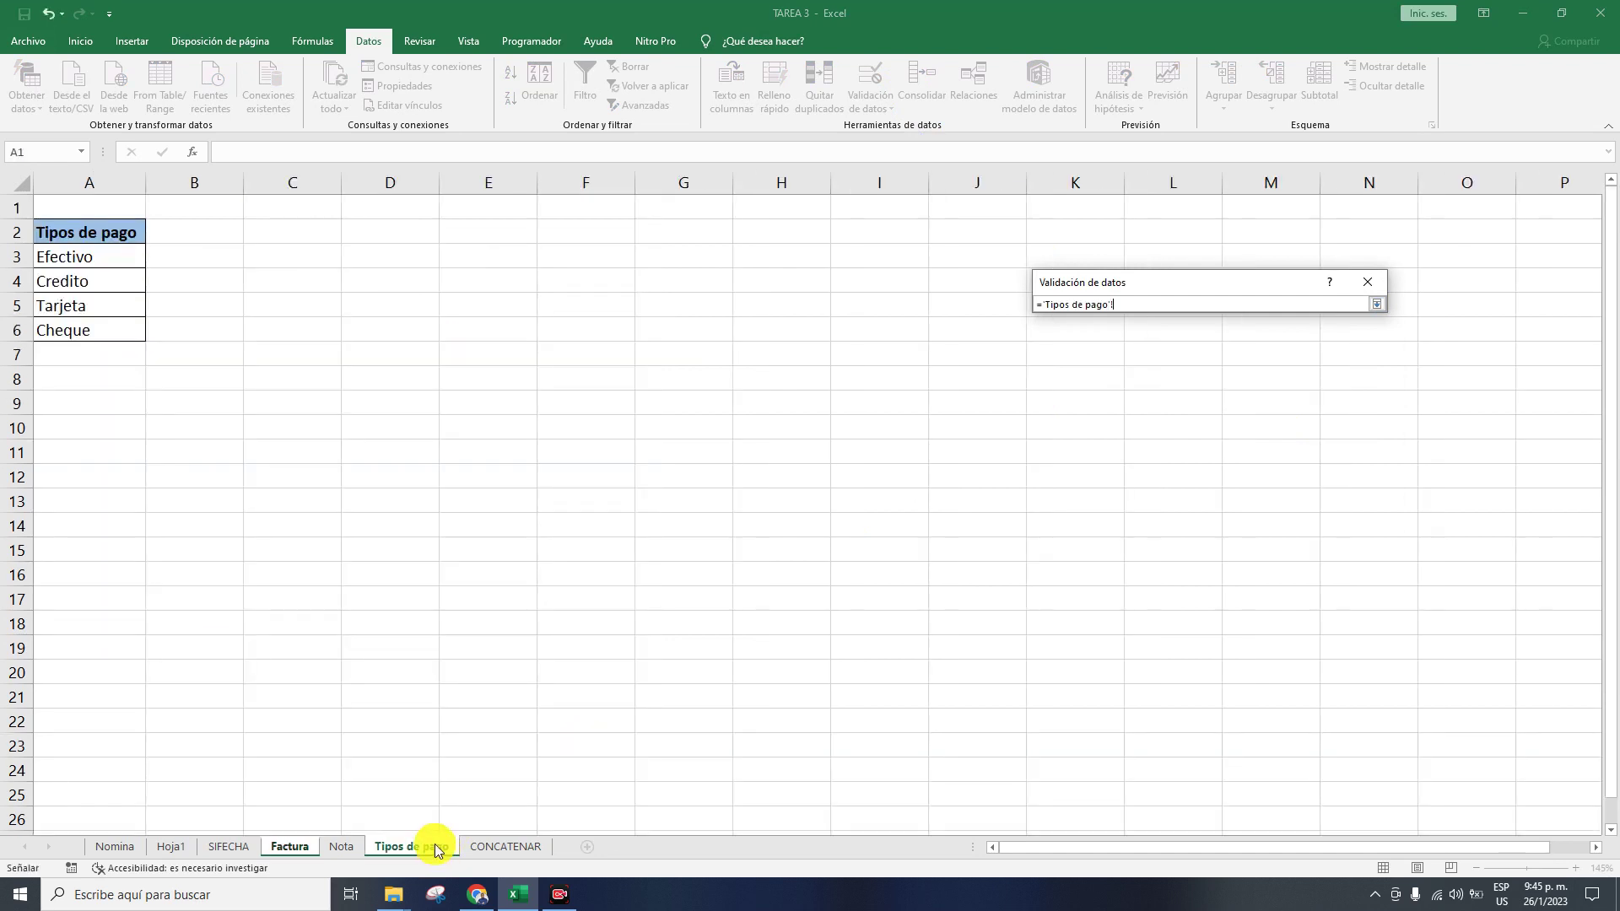
pyautogui.moveTo(66, 262); pyautogui.dragTo(69, 319)
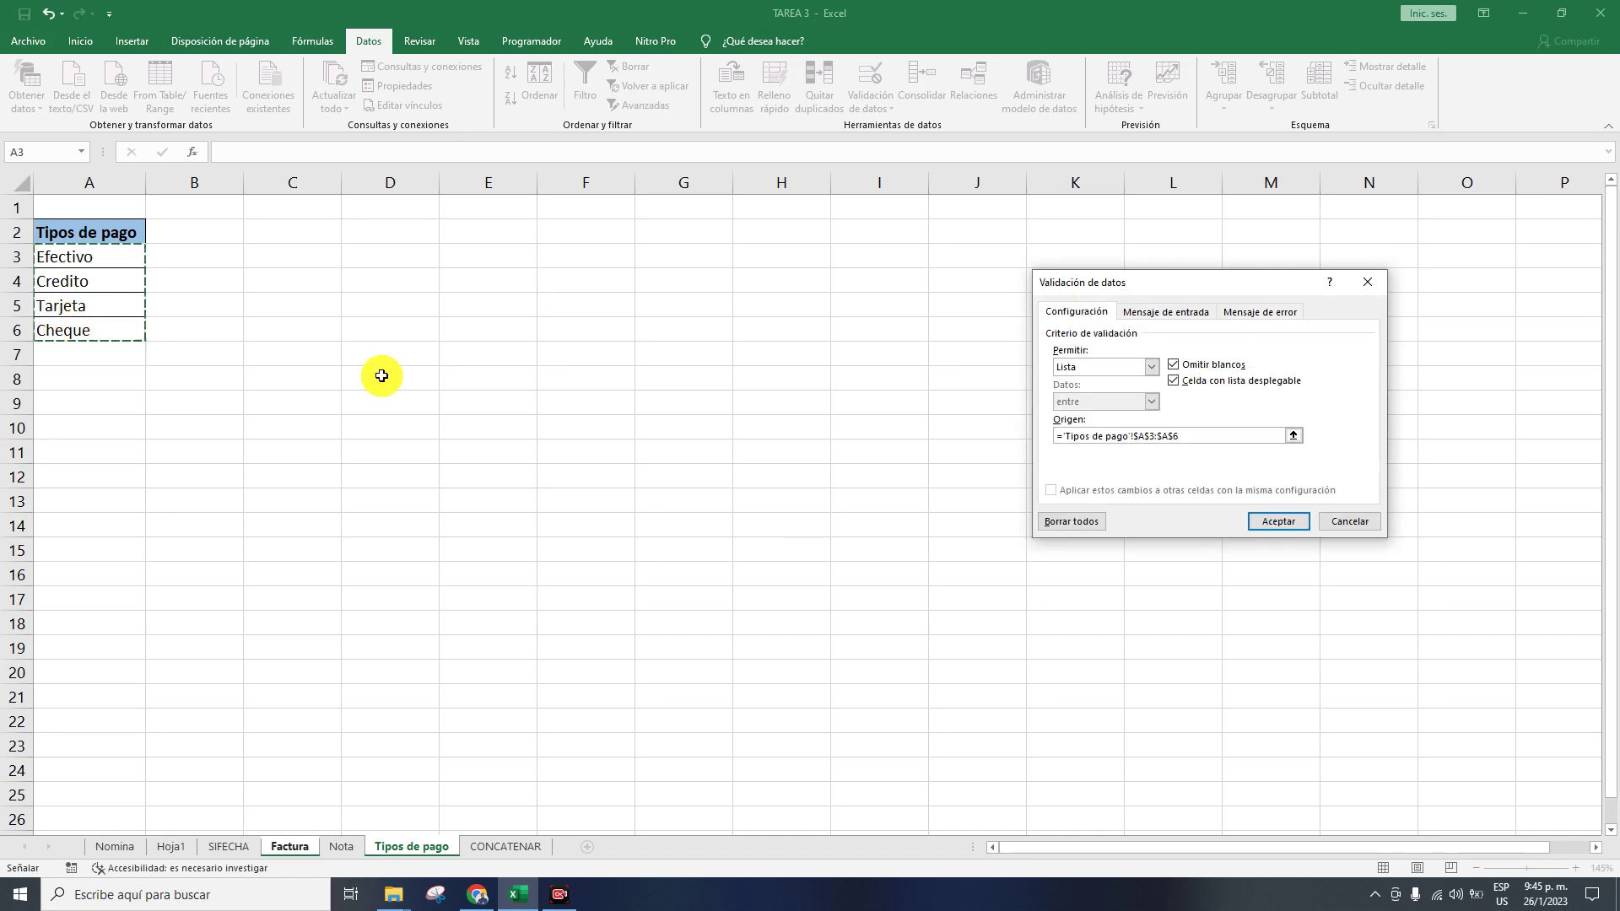
pyautogui.click(1276, 523)
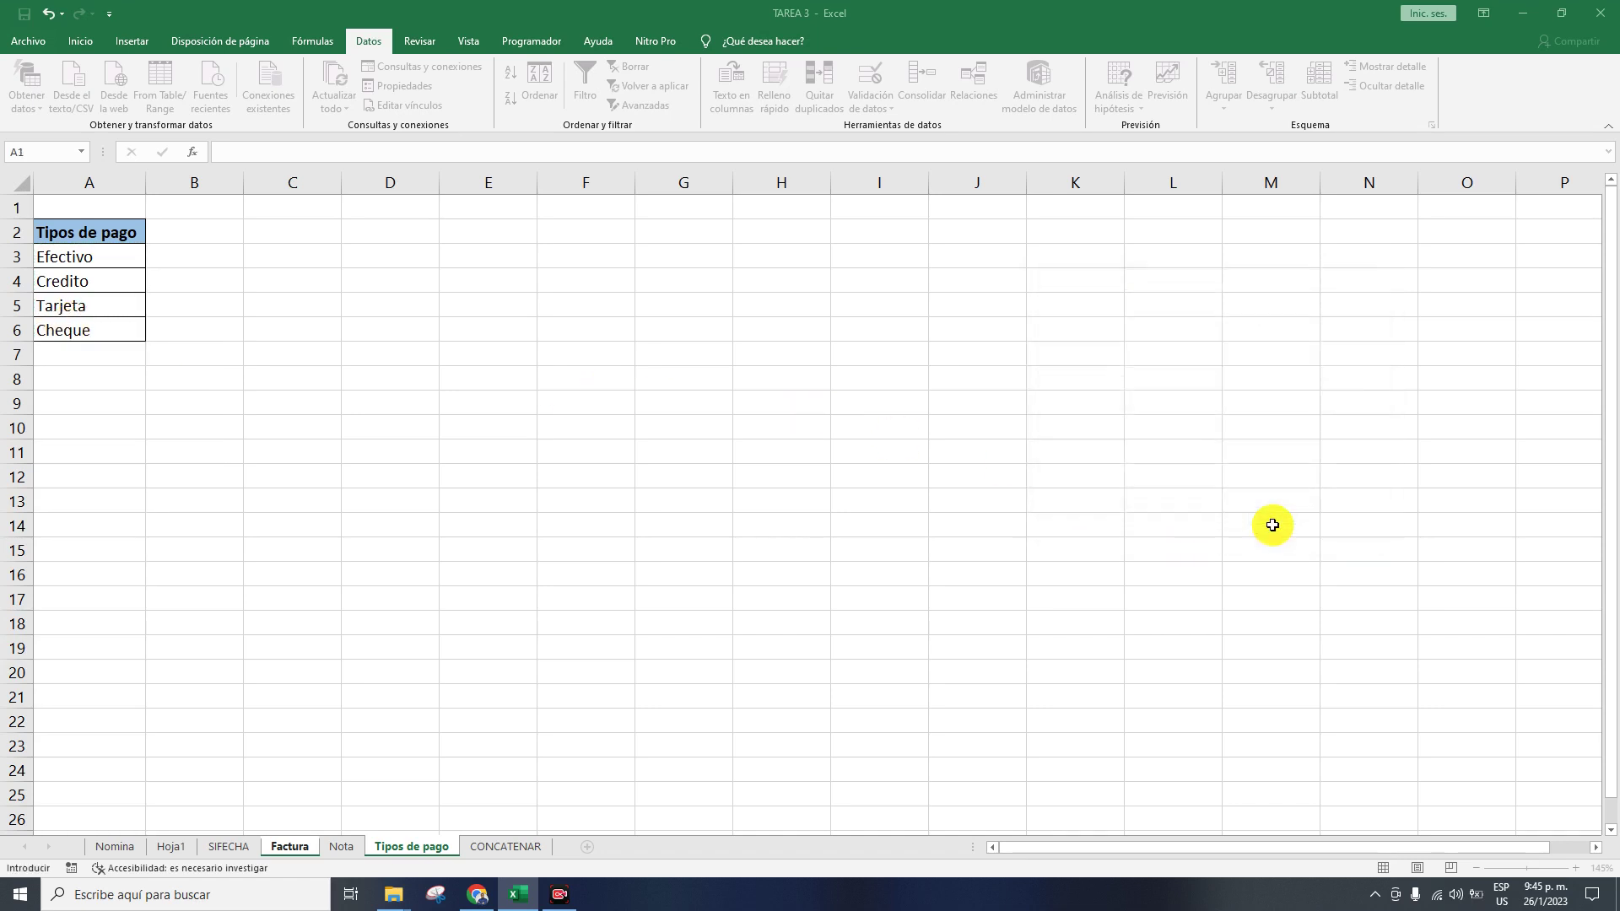
# - Choose Efectivo as the payment type from the drop-down list in D6
pyautogui.click(668, 308)
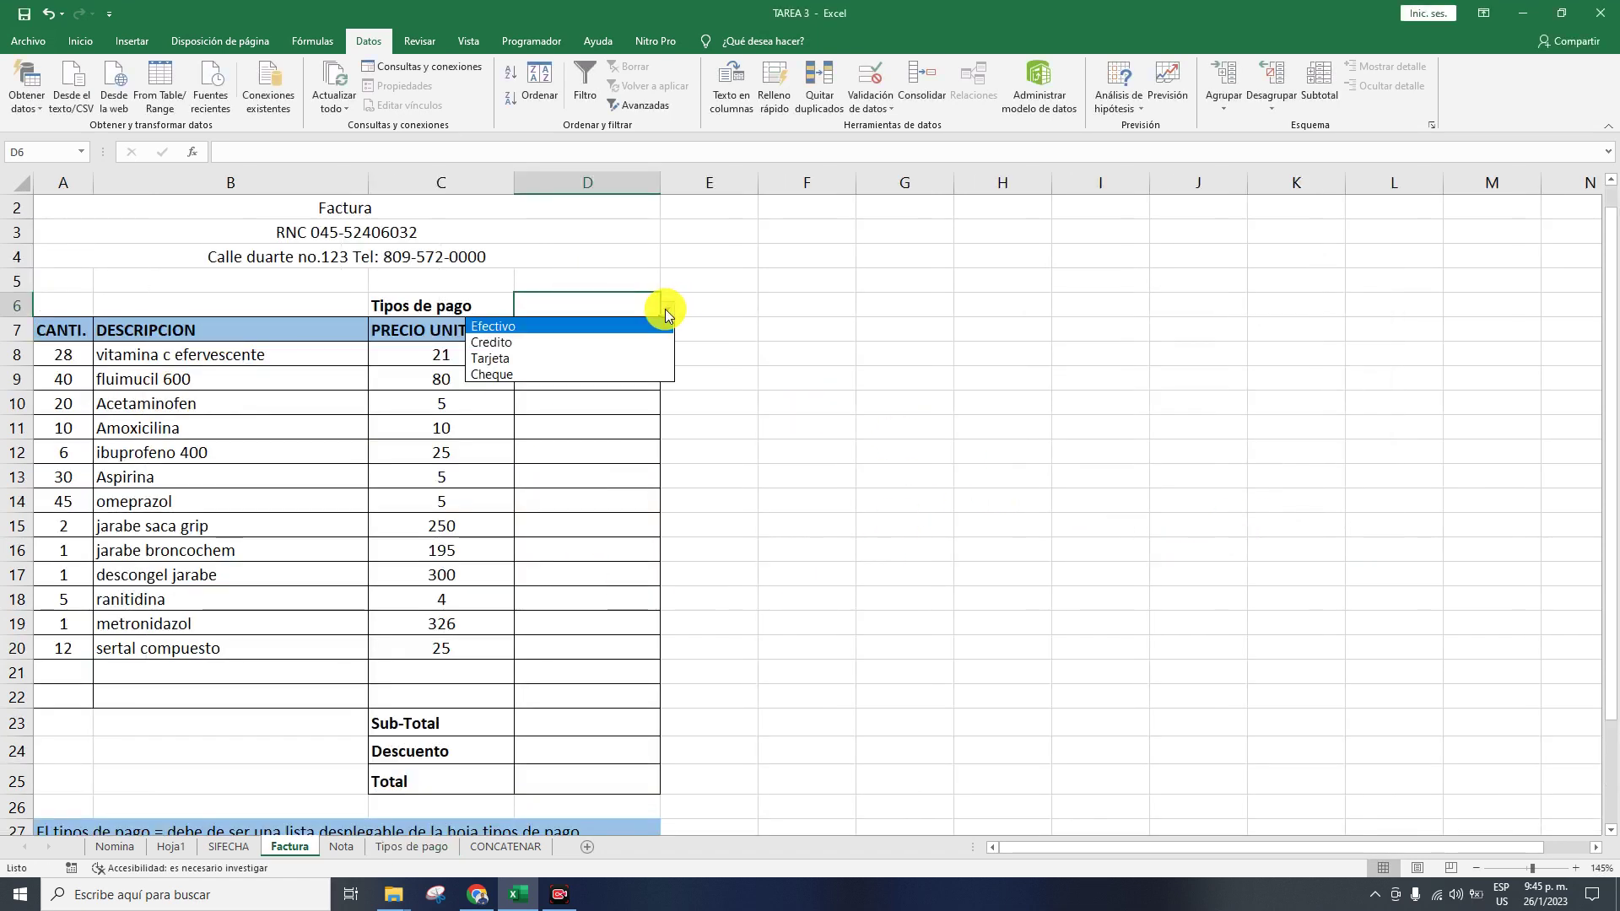
pyautogui.click(633, 334)
pyautogui.click(668, 308)
pyautogui.click(615, 322)
# - Check the invoice rules in rows 28 to 30, and calculate the Importe column with =C8*A8 in D8, filled down to D20
pyautogui.scroll(-4, 473, 410)
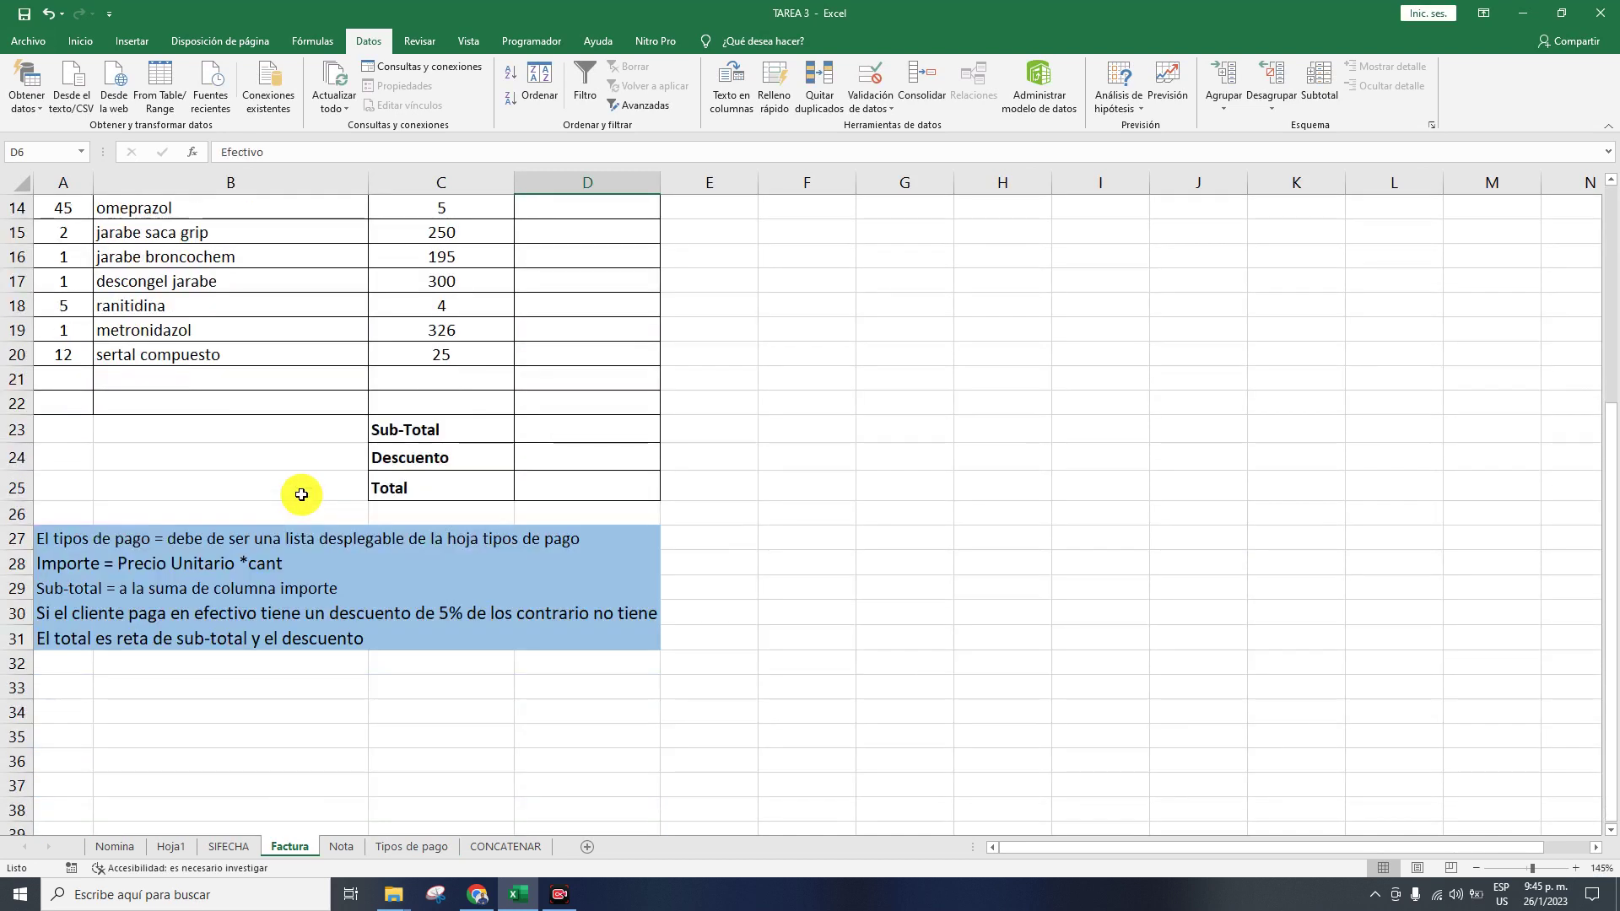
pyautogui.click(89, 563)
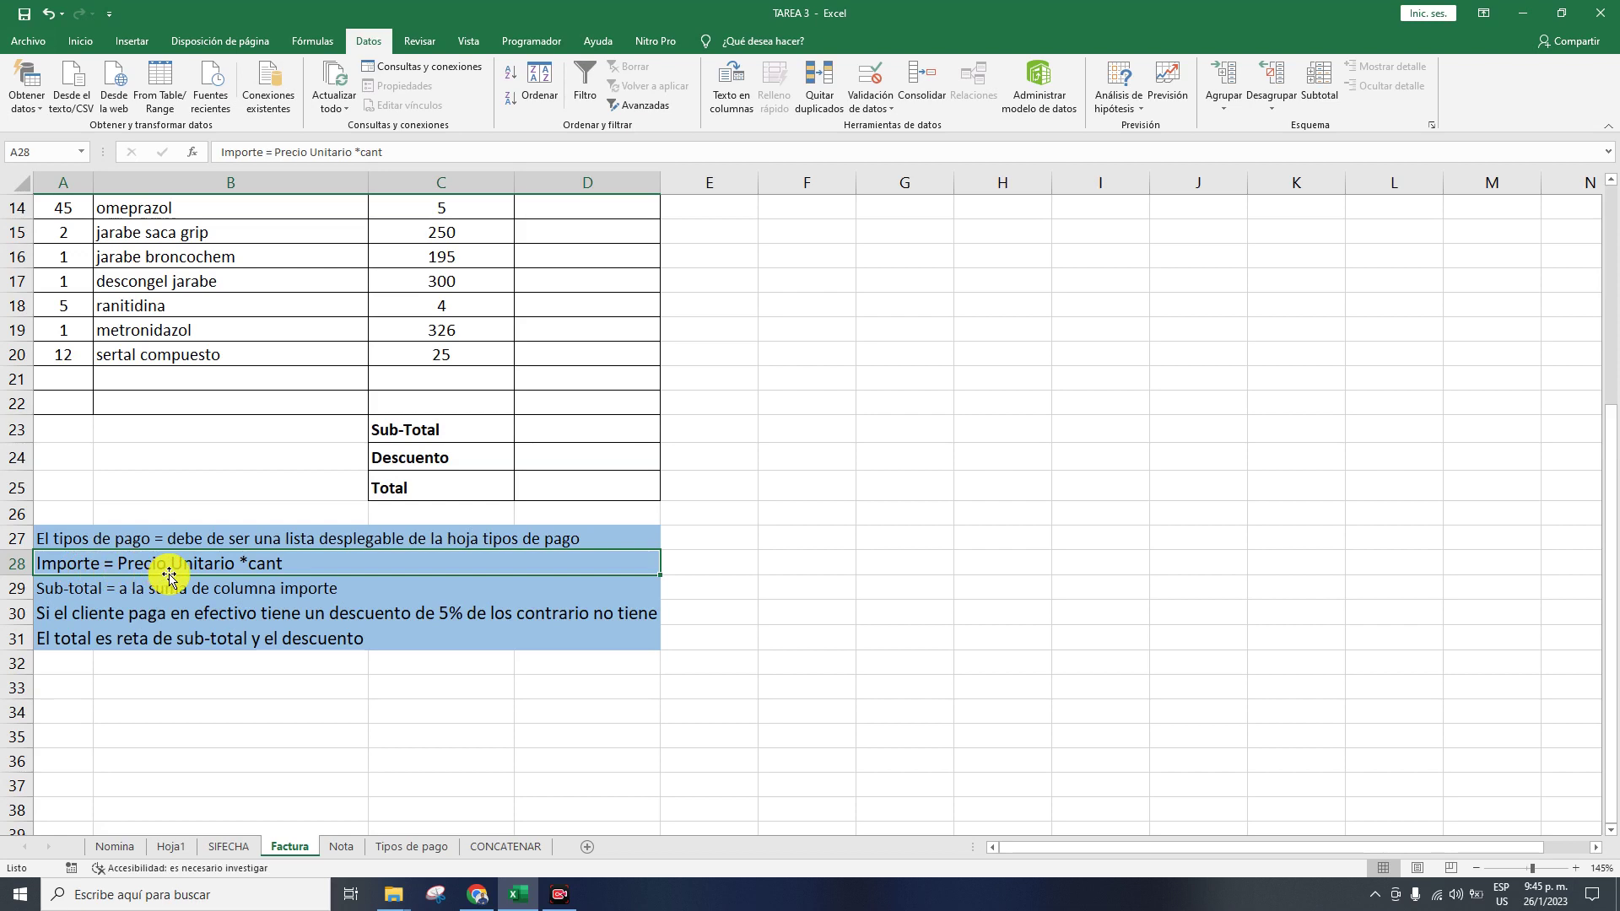
pyautogui.click(131, 597)
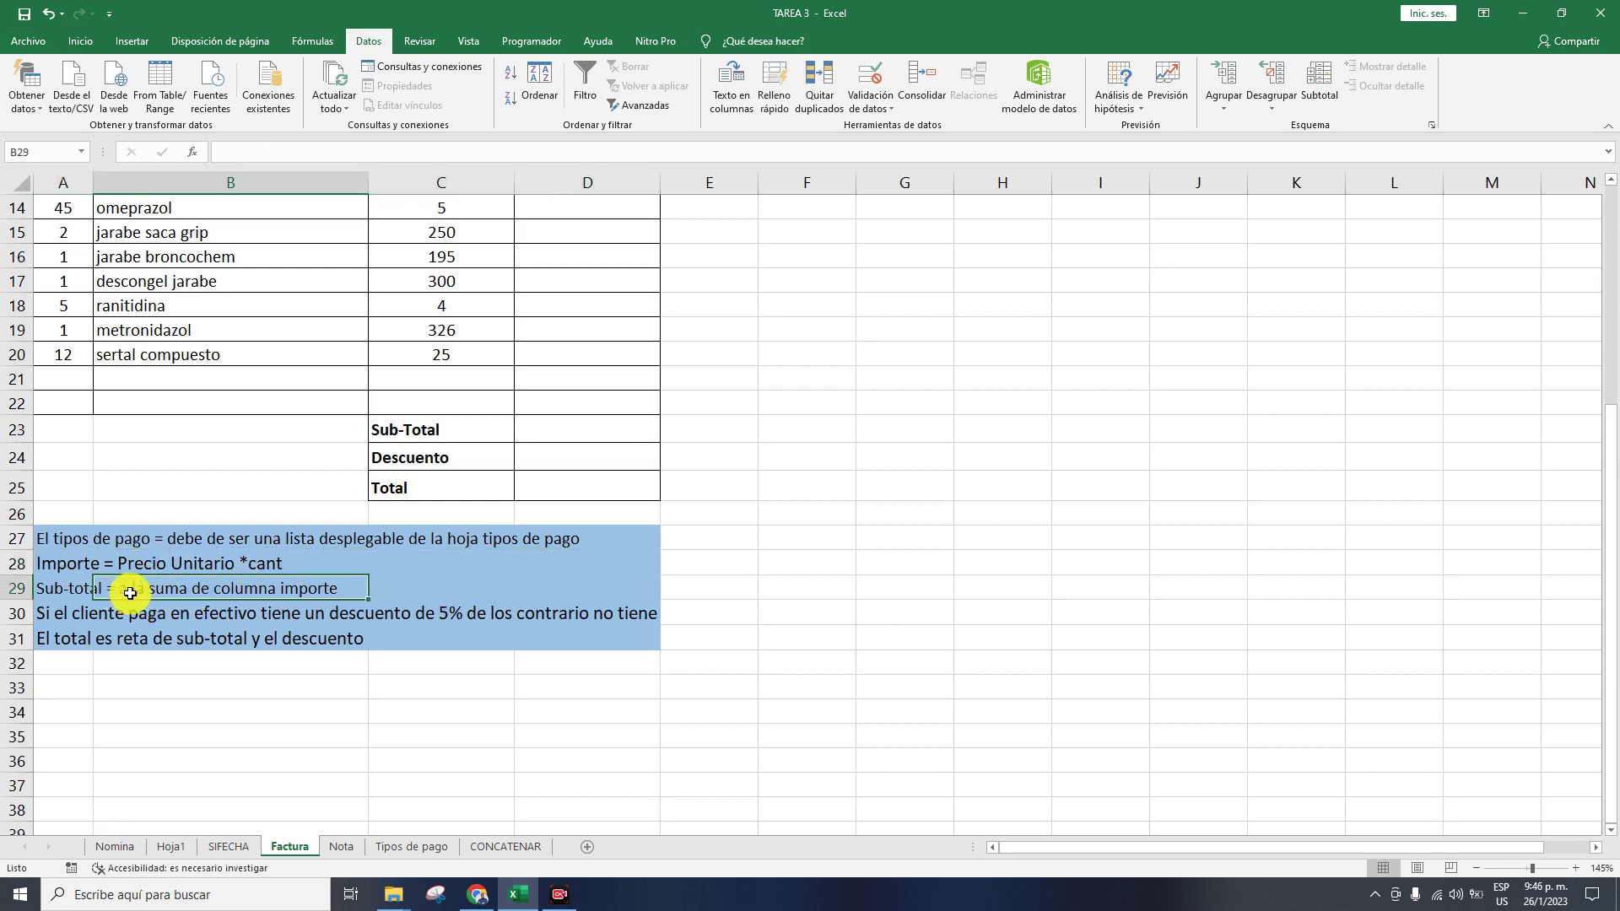
pyautogui.click(46, 614)
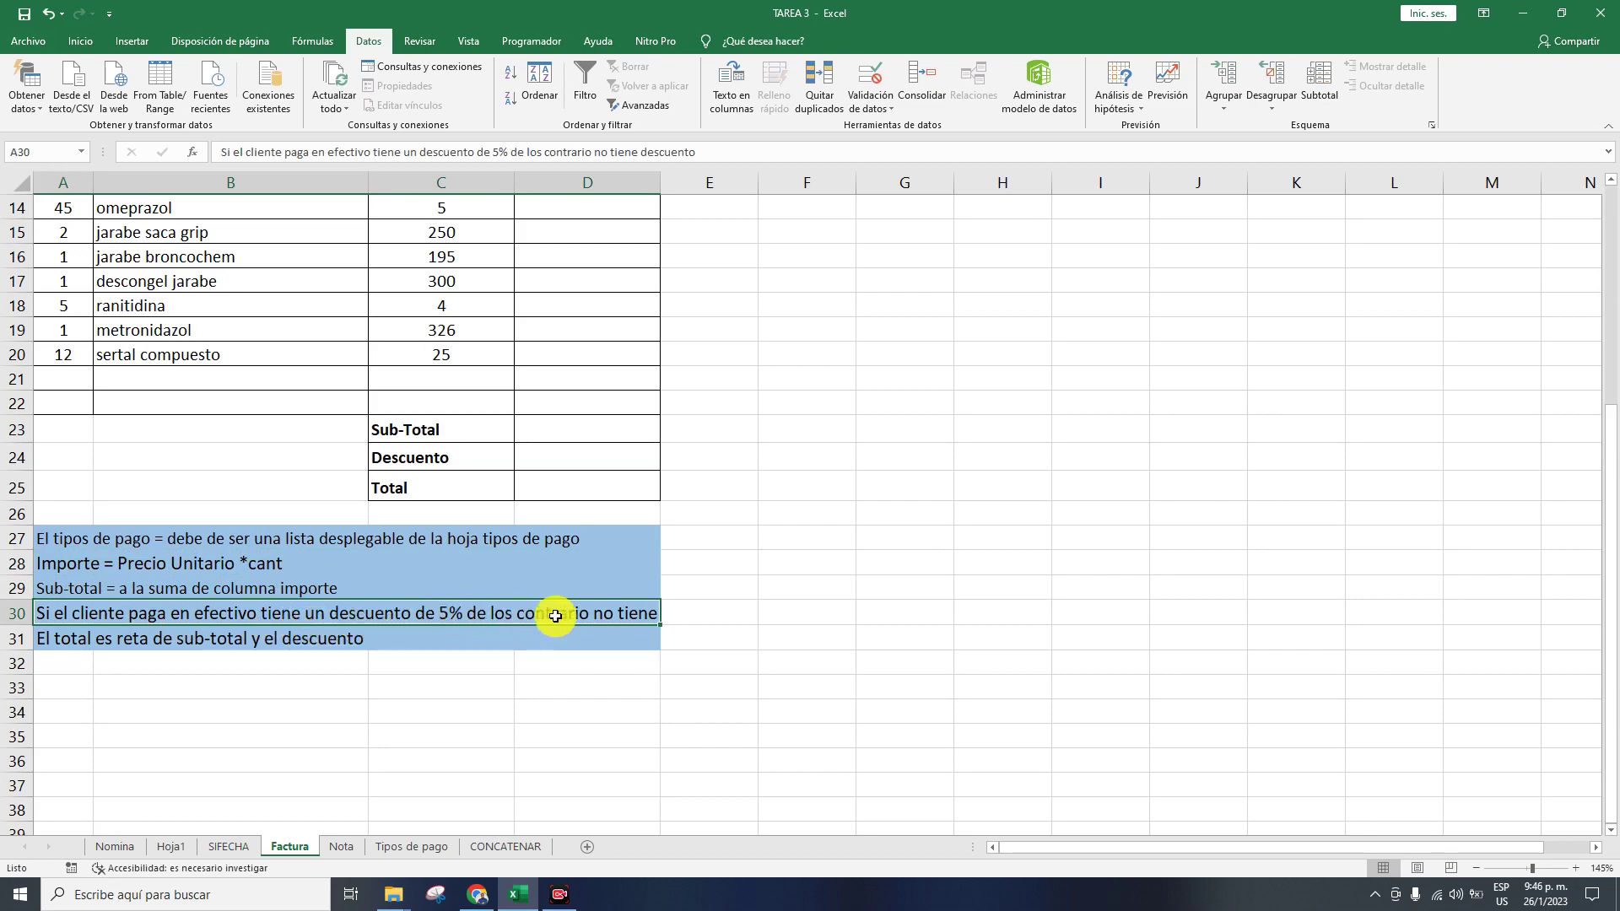
pyautogui.scroll(4, 453, 672)
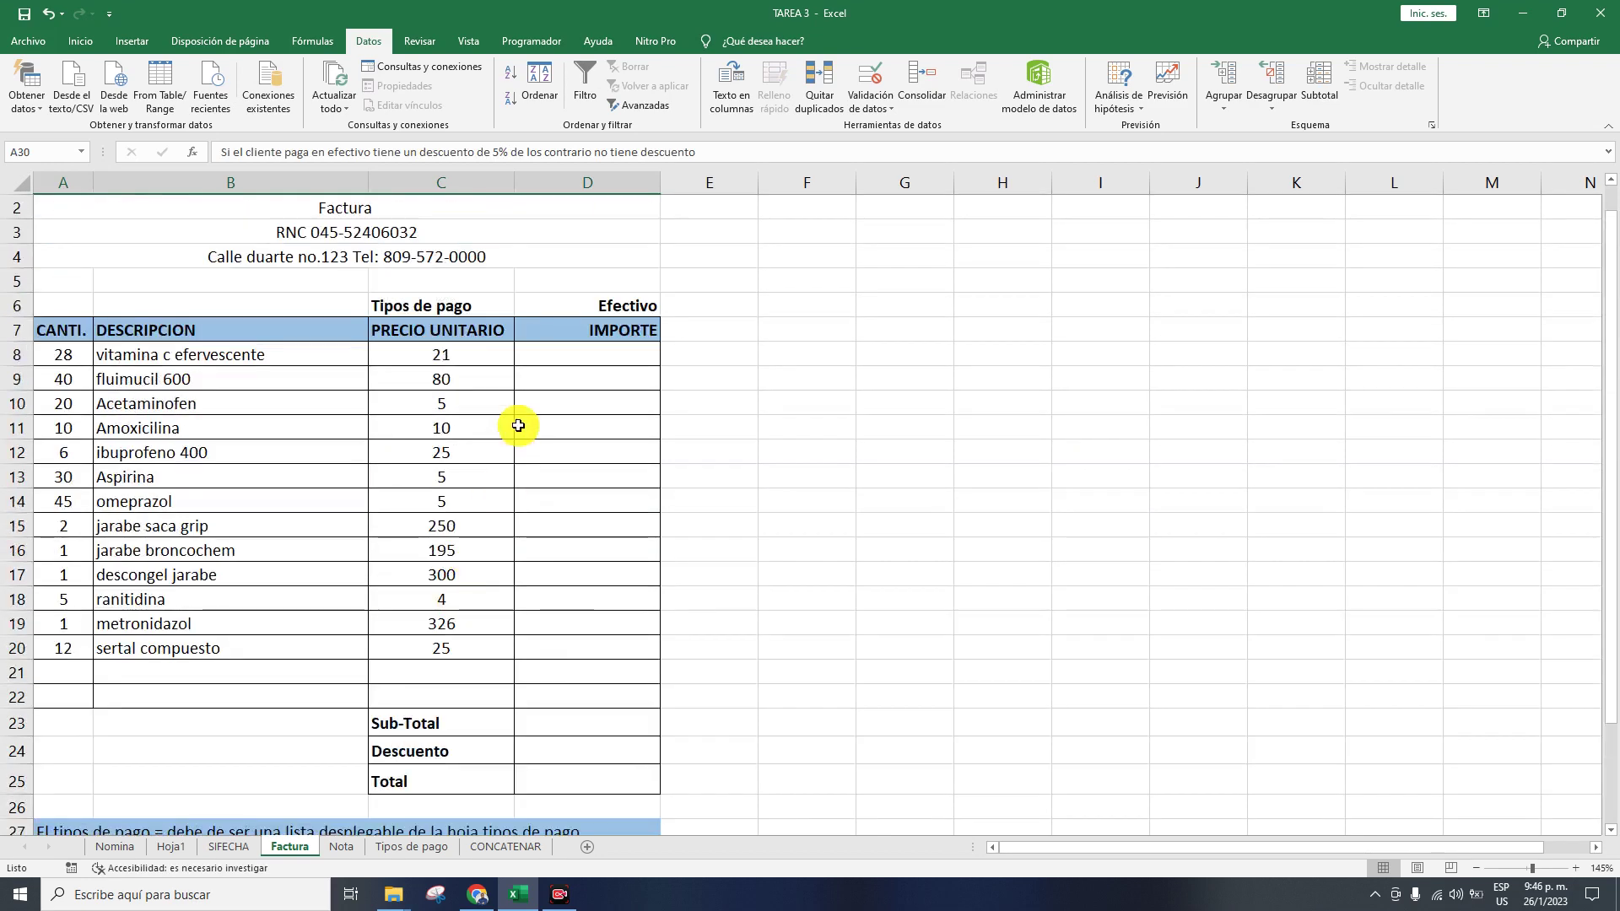
pyautogui.click(552, 360)
pyautogui.press('BackSpace')
pyautogui.write('=')
pyautogui.click(469, 351)
pyautogui.write('*')
pyautogui.click(63, 353)
pyautogui.press('Return')
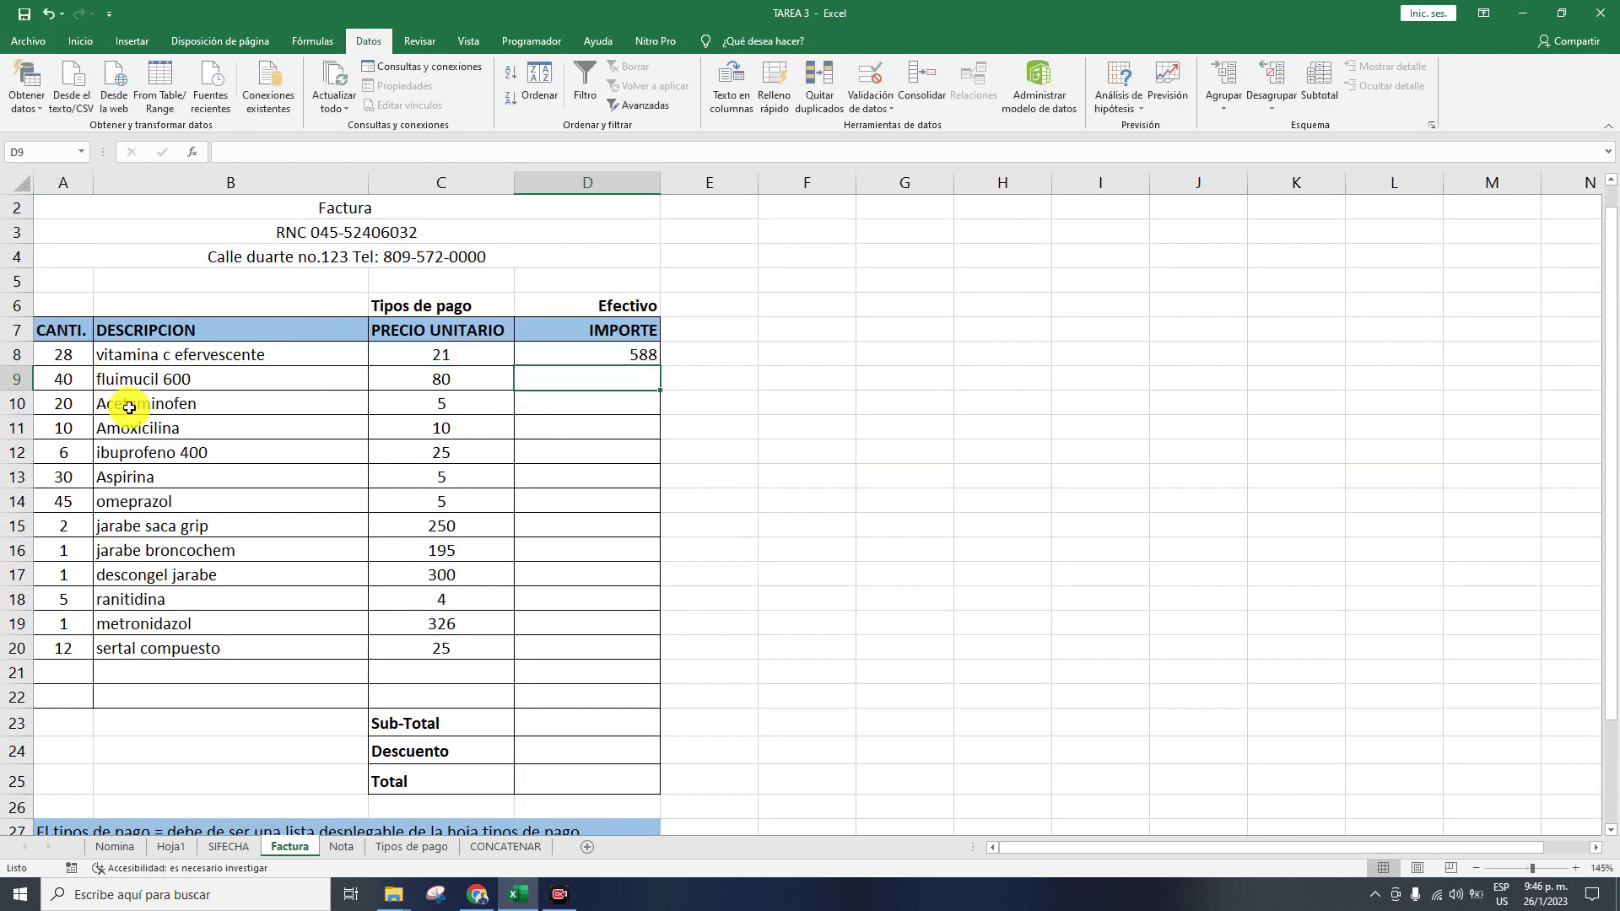
pyautogui.click(651, 361)
pyautogui.moveTo(664, 367); pyautogui.dragTo(630, 661)
# - Calculate the Sub-Total in D23 by adding up the Importe amounts with =SUMA(D8:D20)
pyautogui.click(569, 723)
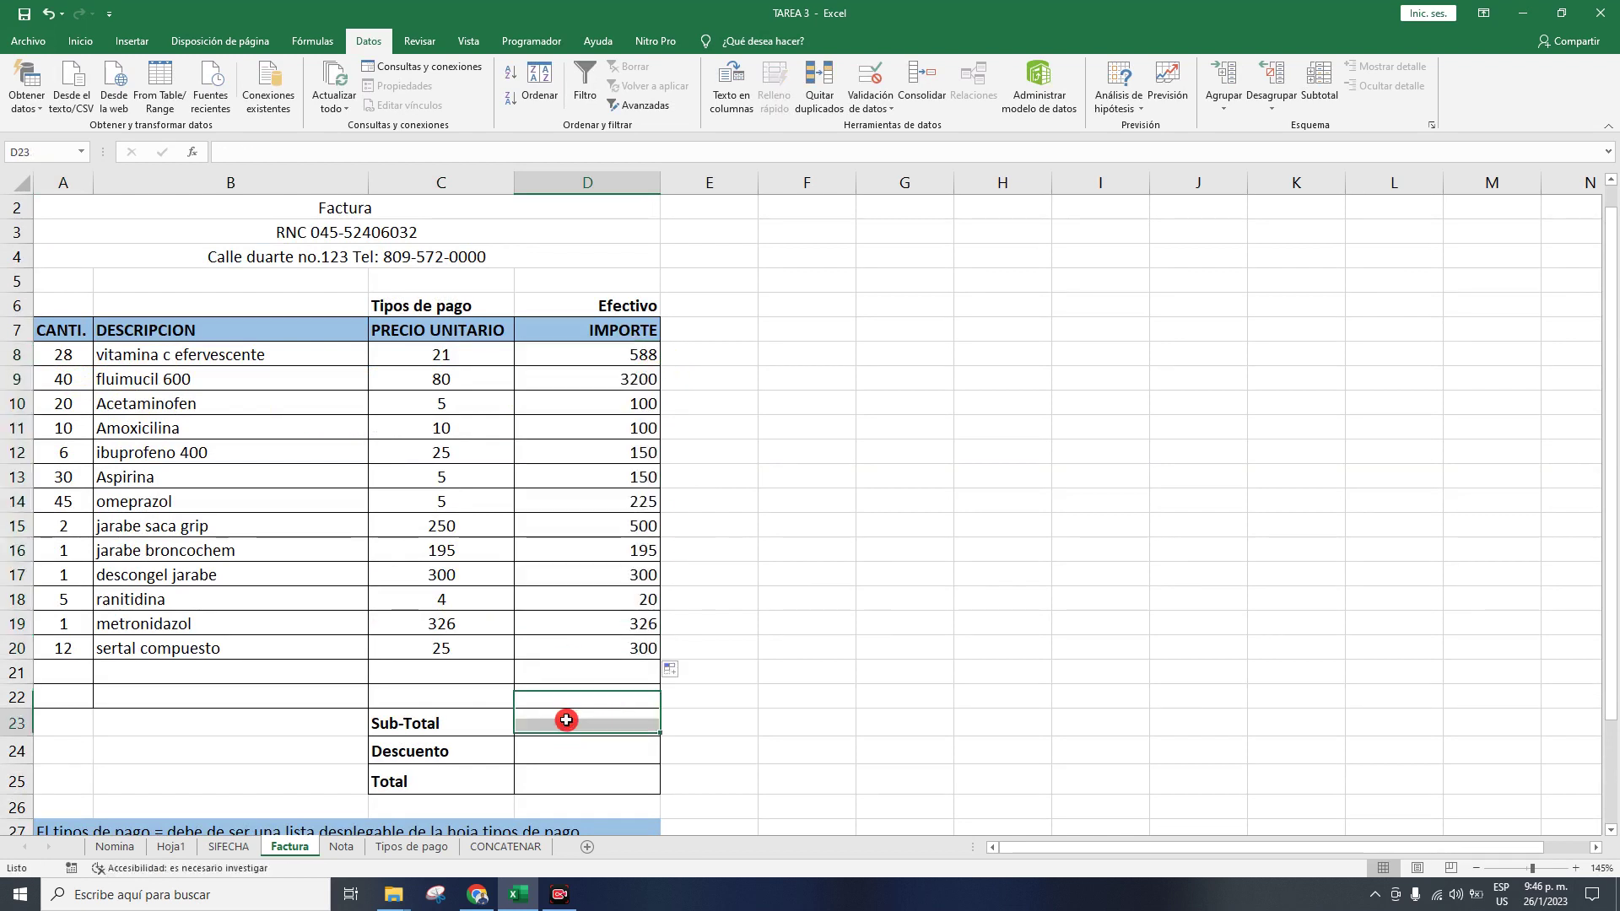
pyautogui.write('=s')
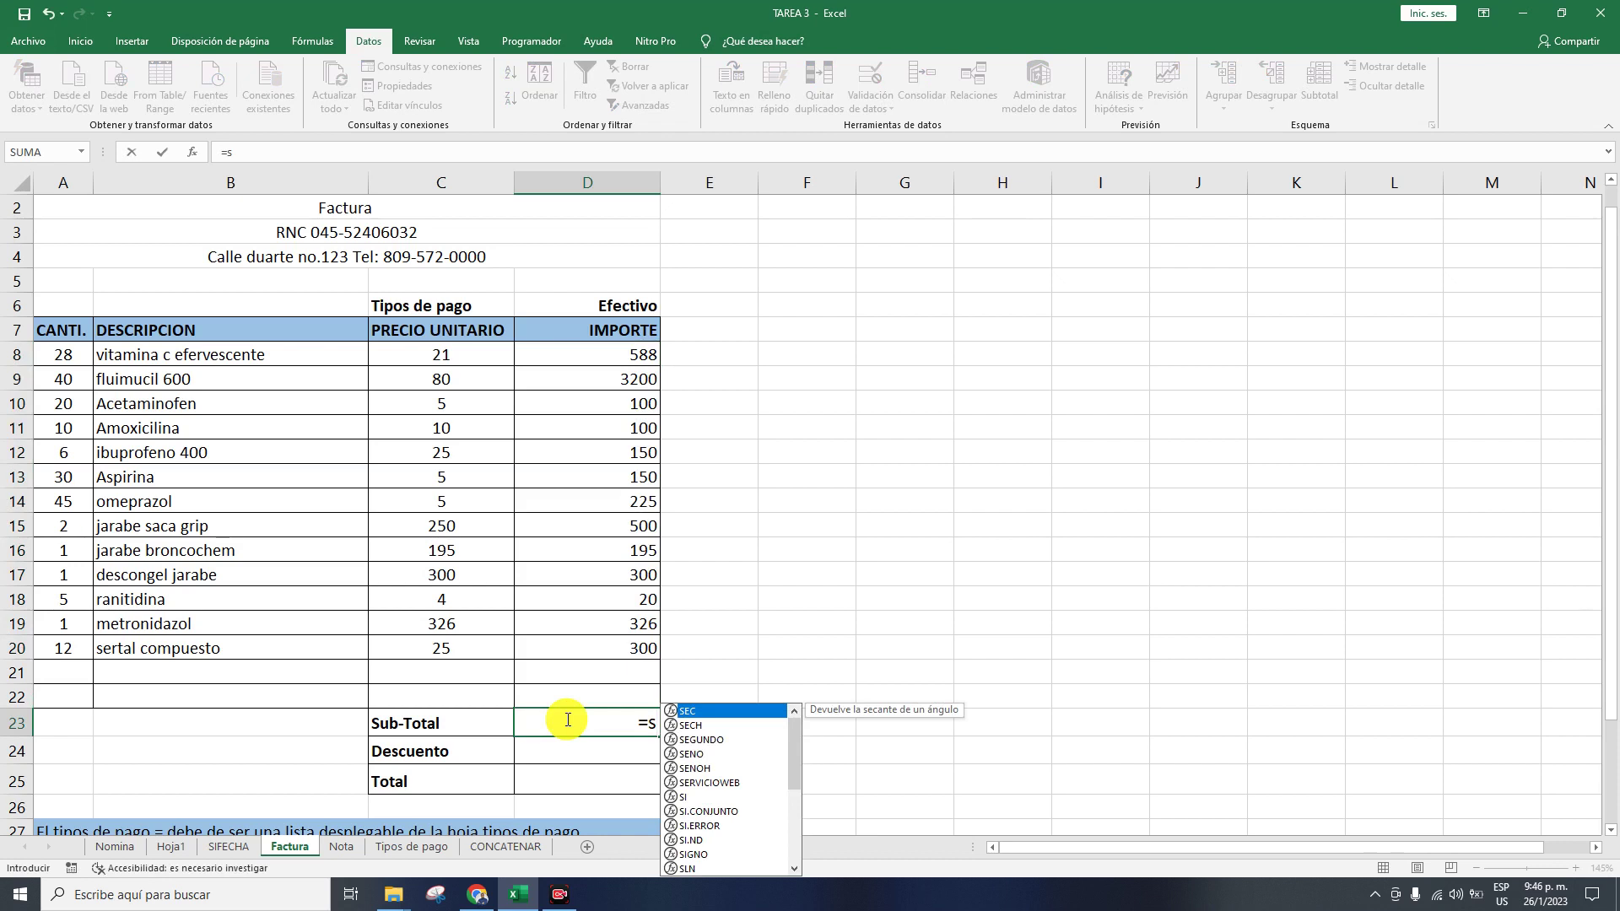
pyautogui.write('um')
pyautogui.press('Tab')
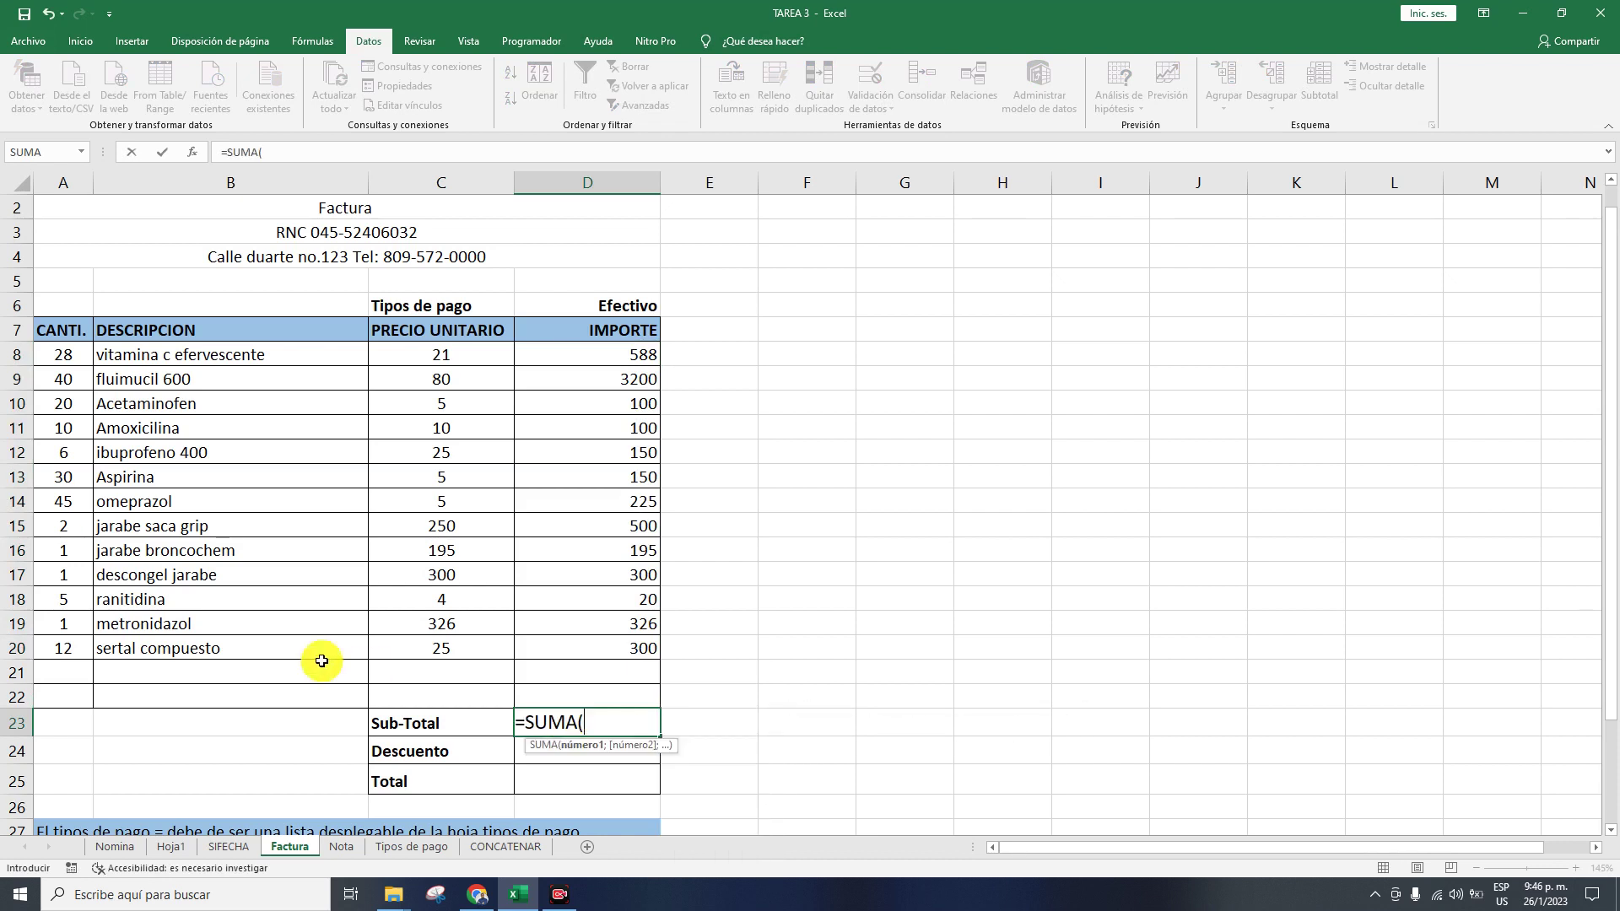
pyautogui.moveTo(582, 352); pyautogui.dragTo(586, 644)
pyautogui.press('Return')
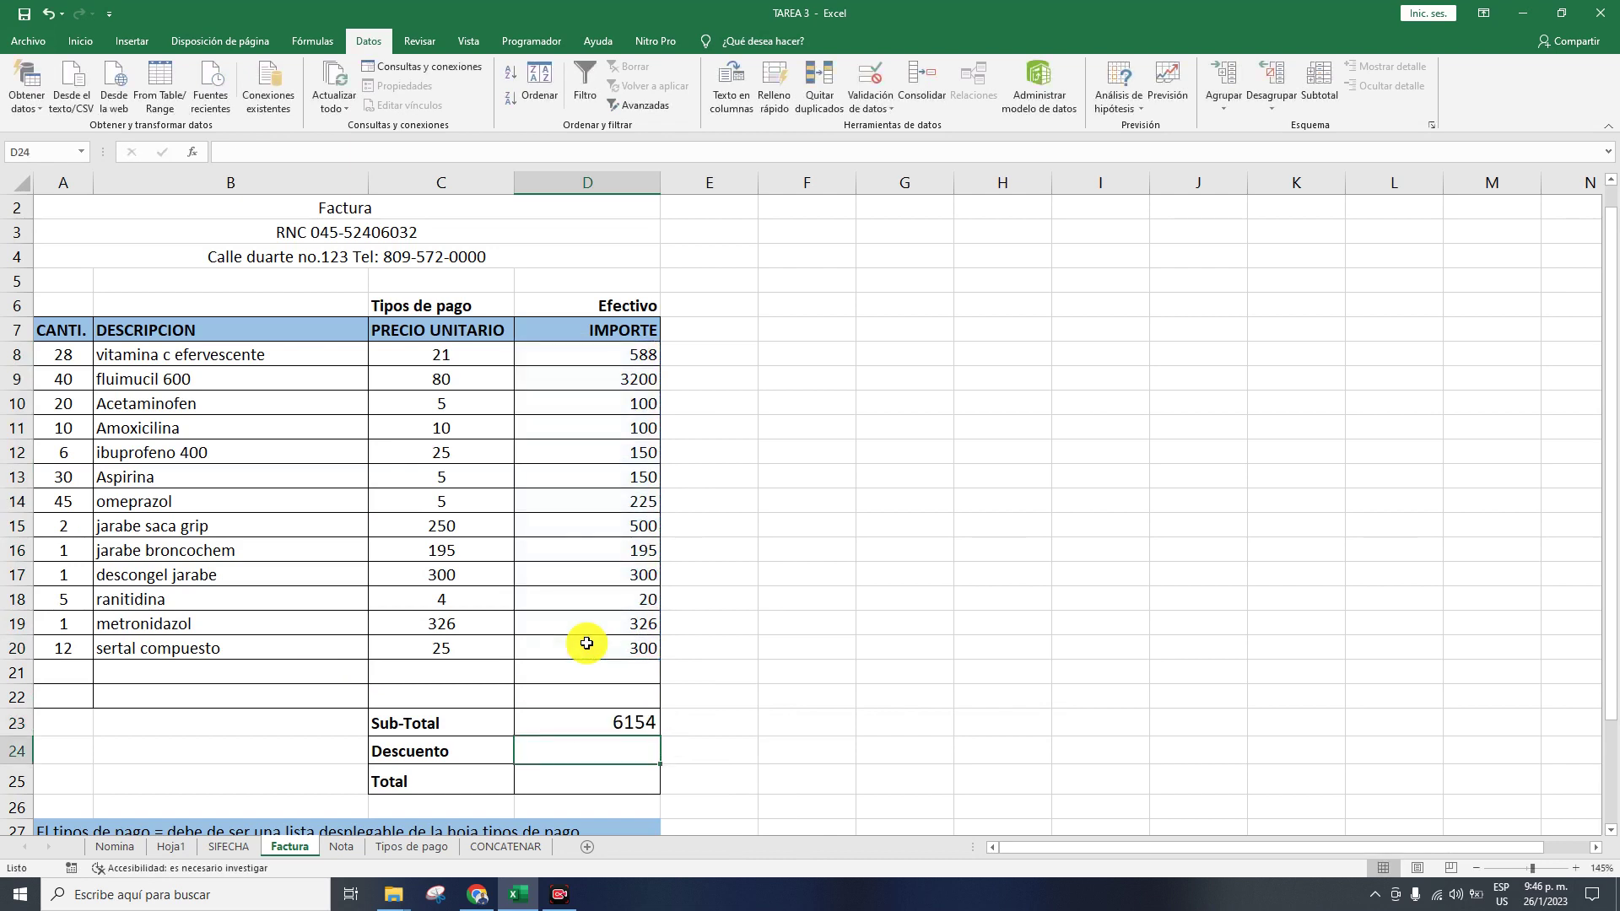
pyautogui.doubleClick(594, 751)
pyautogui.write('=si')
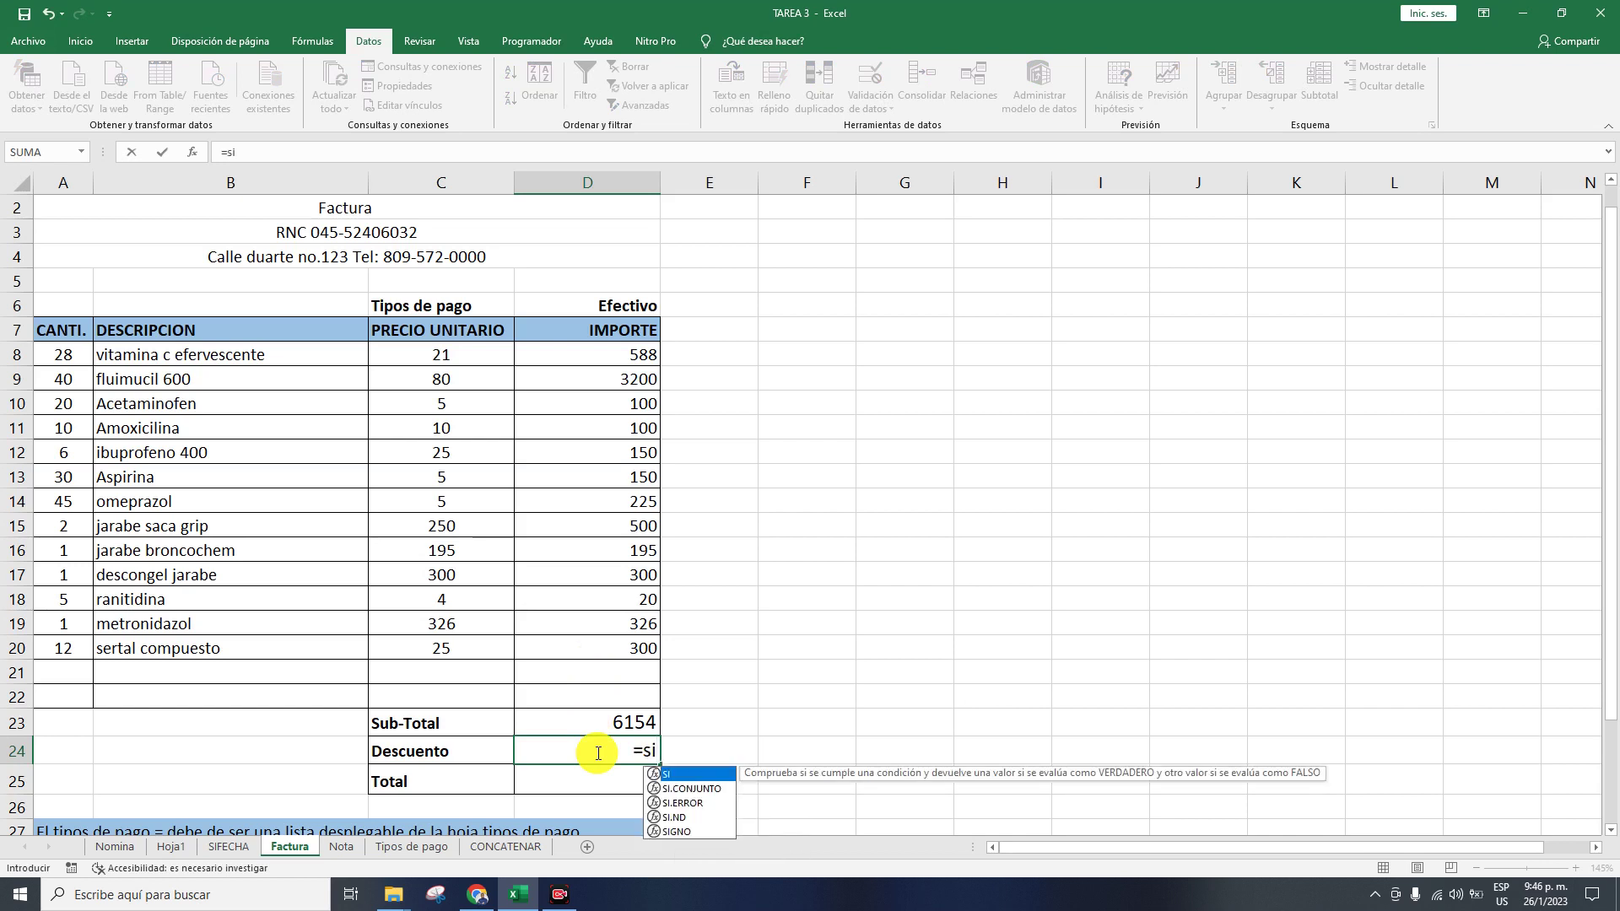
pyautogui.press('Tab')
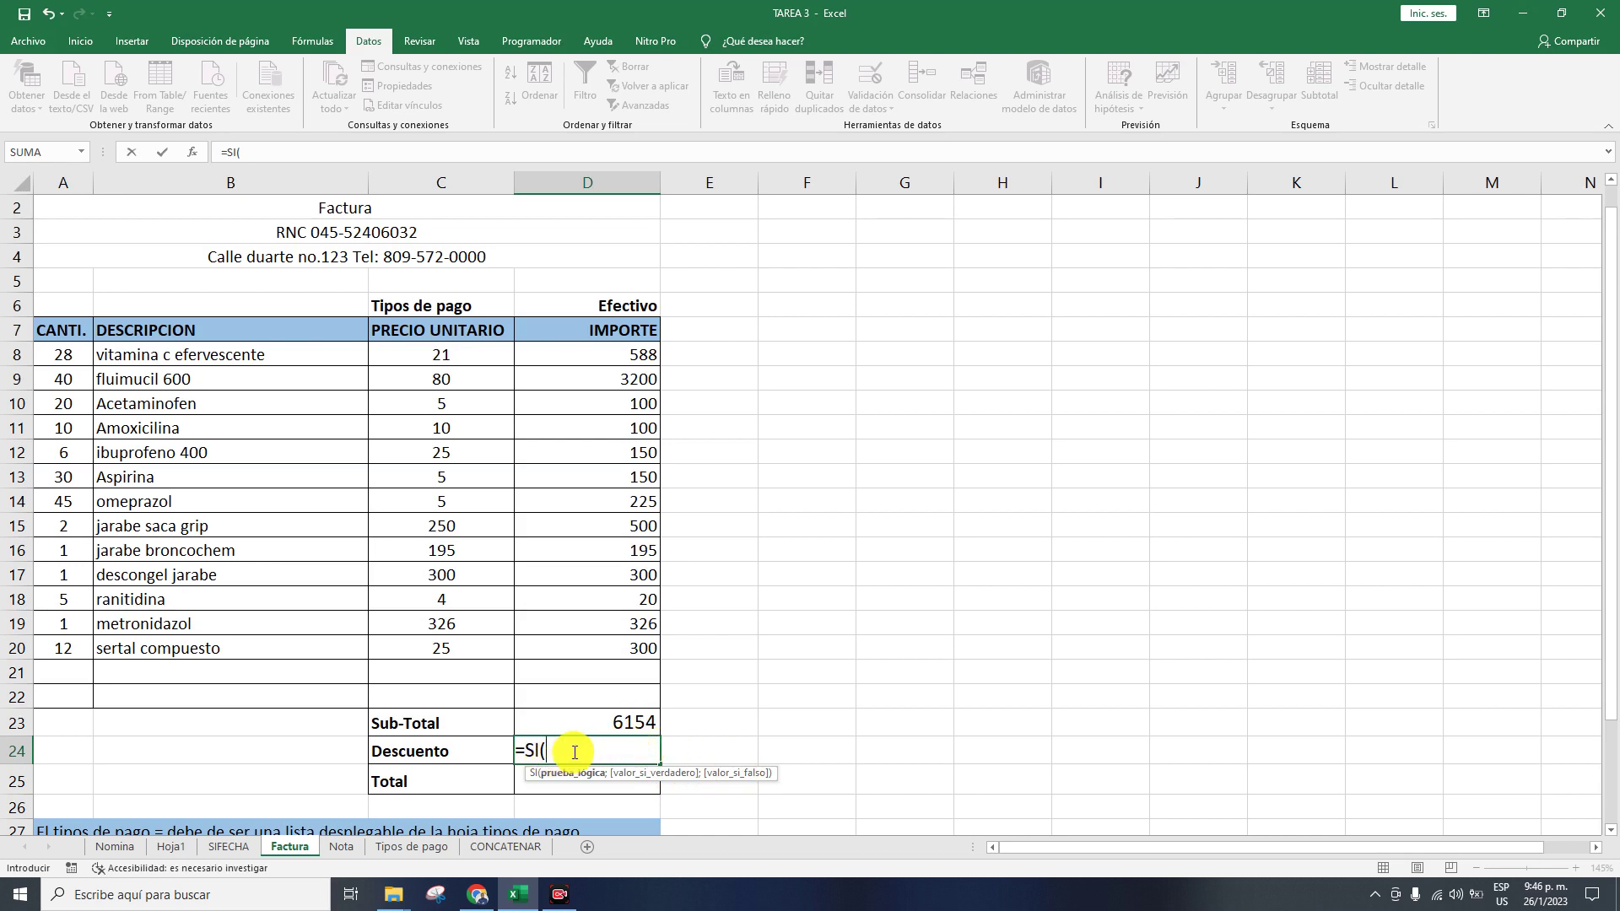
pyautogui.click(599, 308)
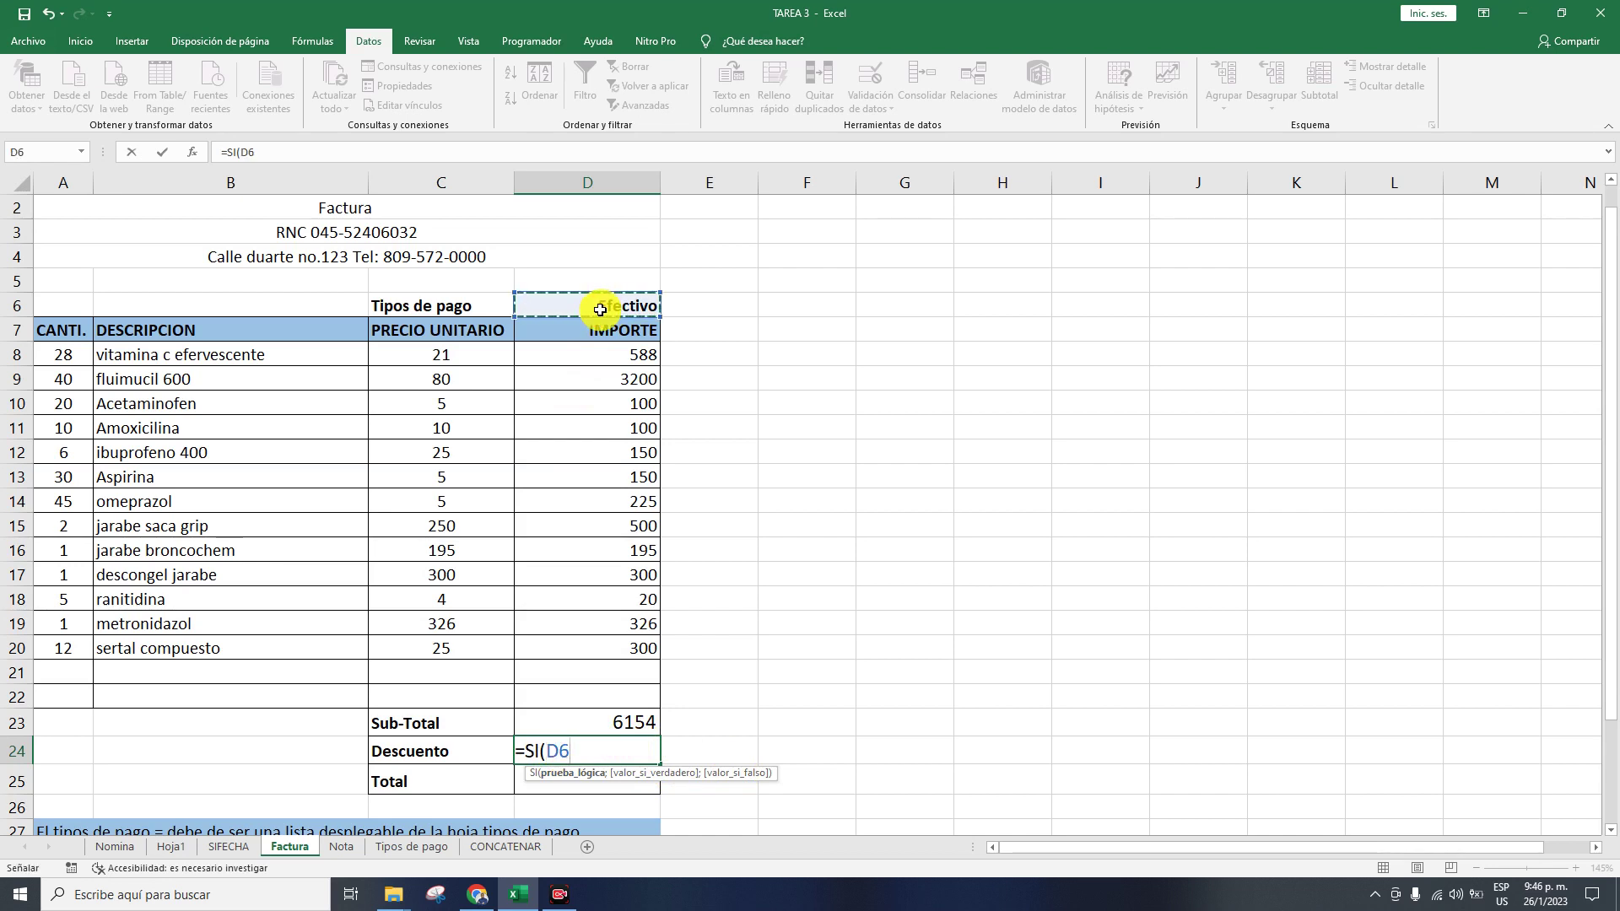
pyautogui.write('=E')
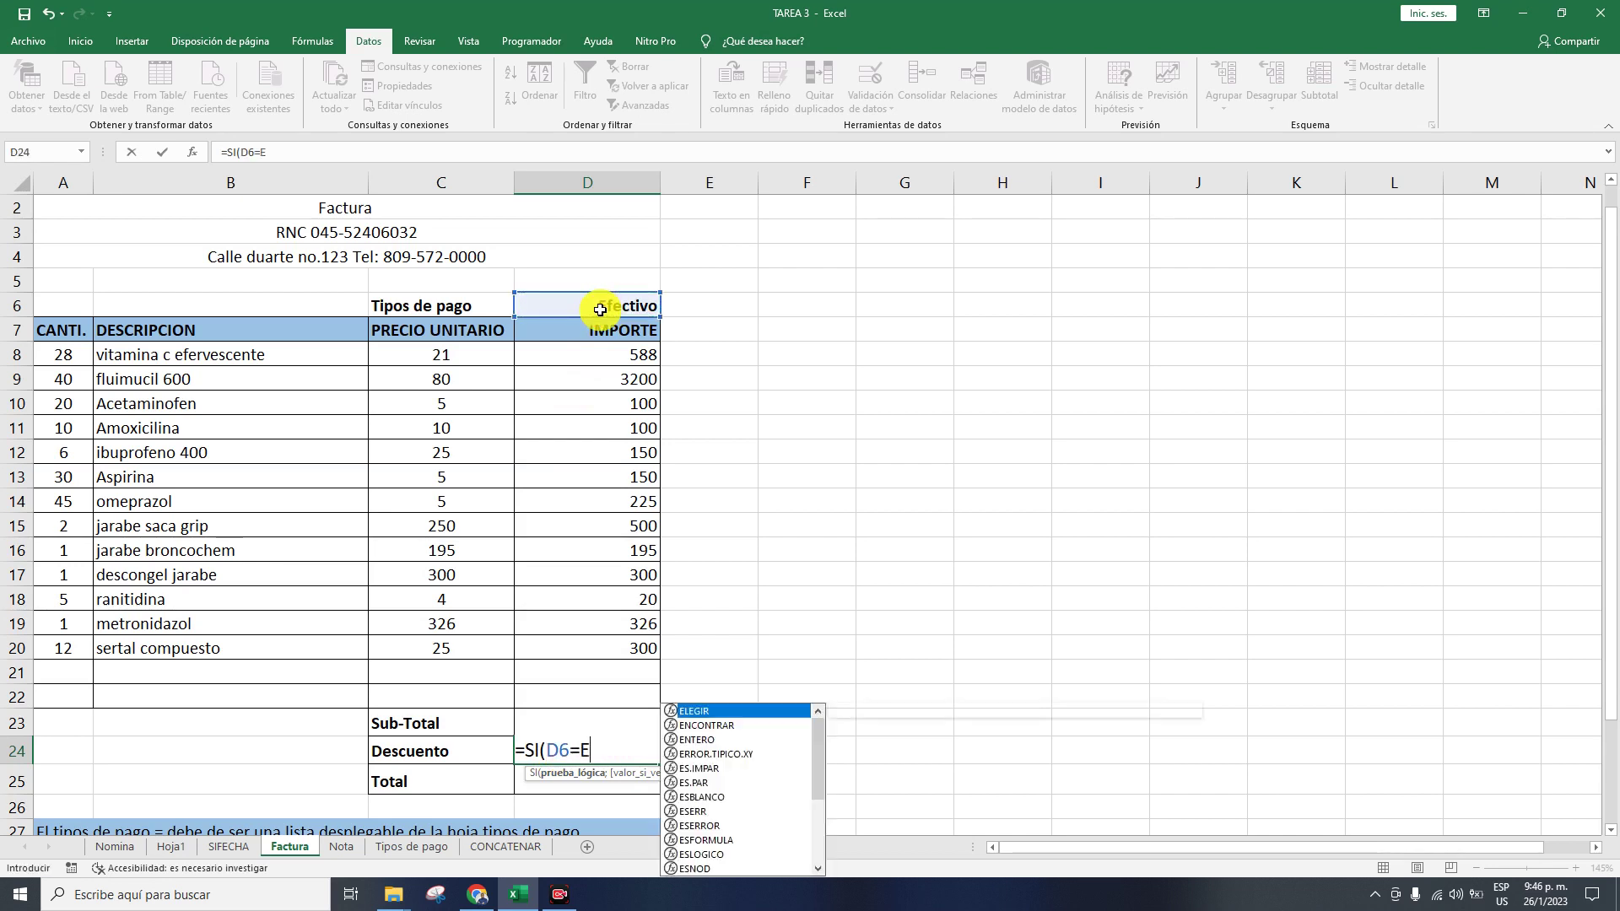
pyautogui.press('BackSpace')
pyautogui.write('"efec')
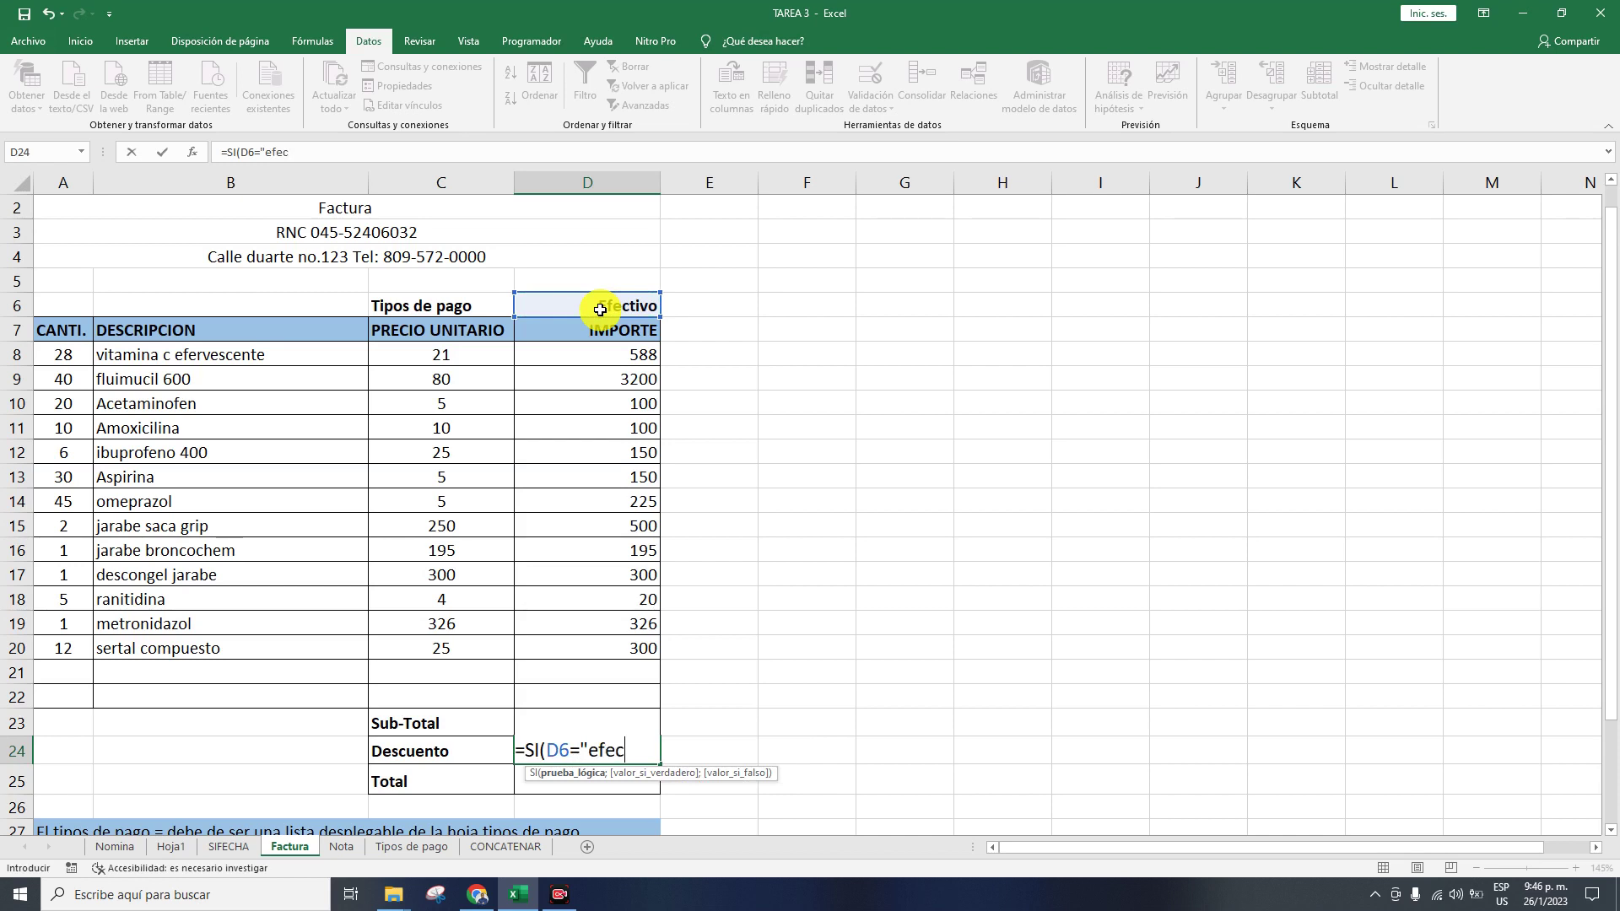
pyautogui.write('tivo')
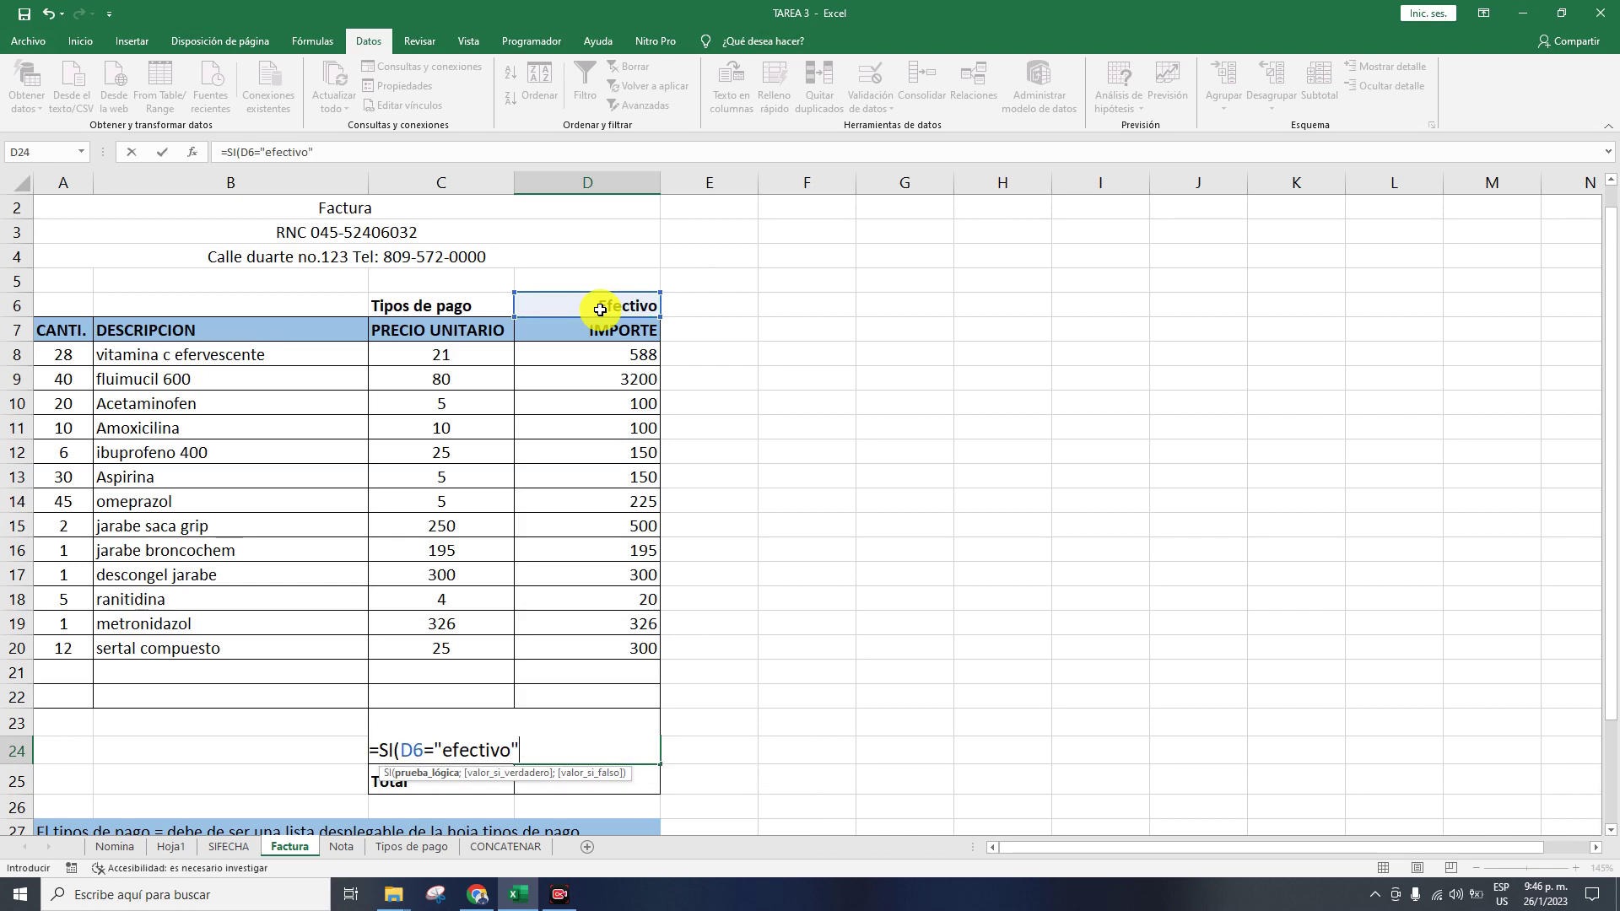
pyautogui.write('";')
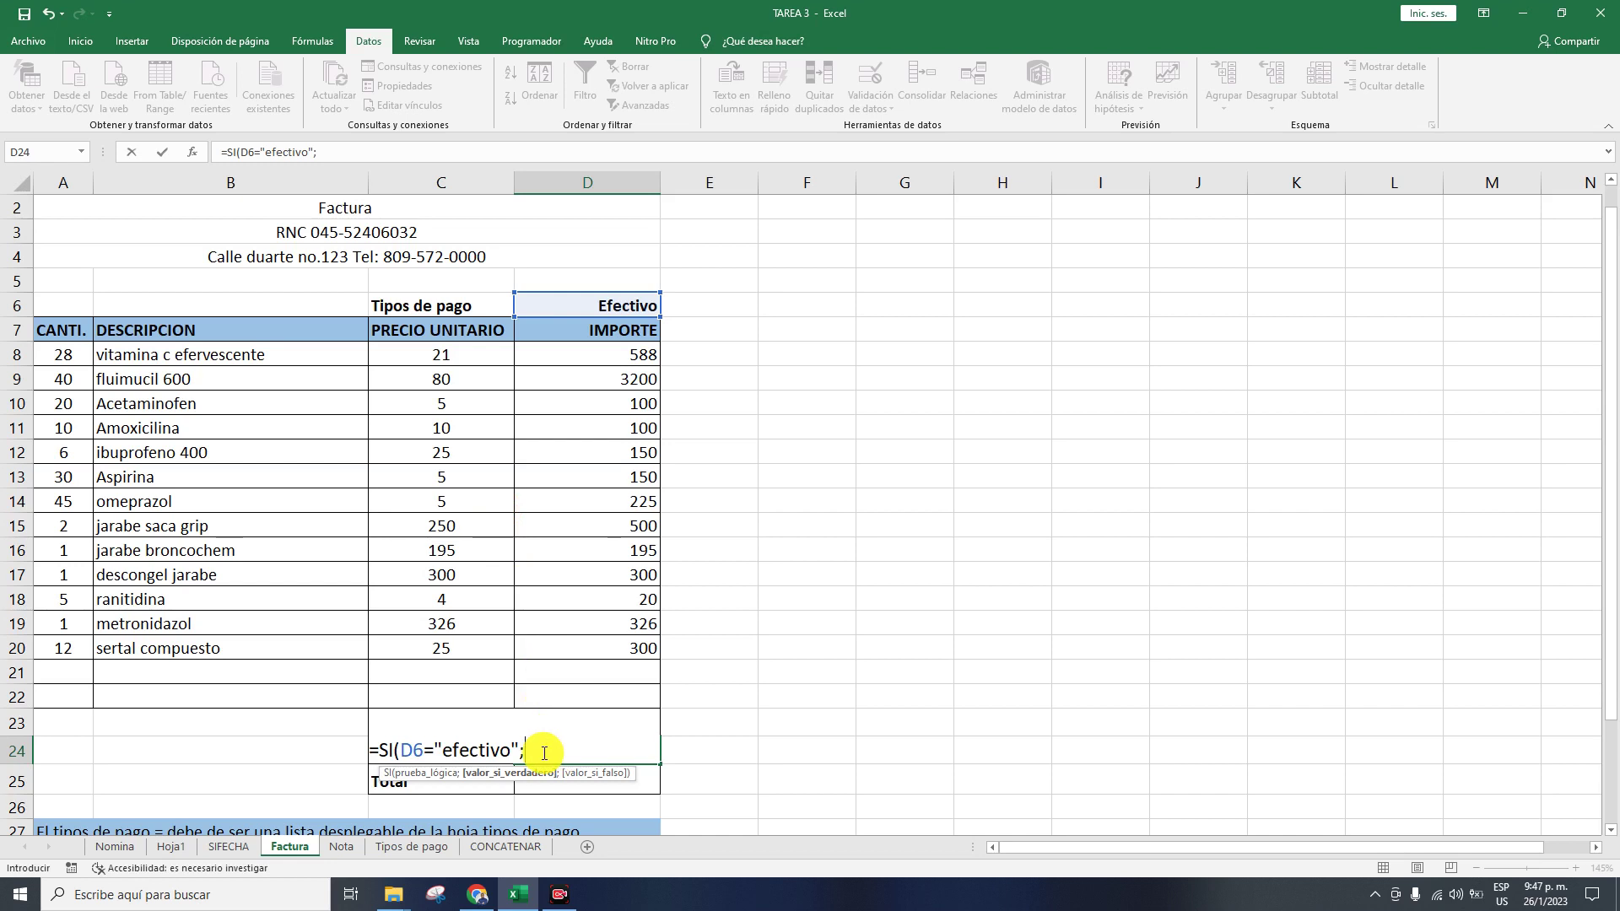
pyautogui.moveTo(546, 753); pyautogui.dragTo(367, 749)
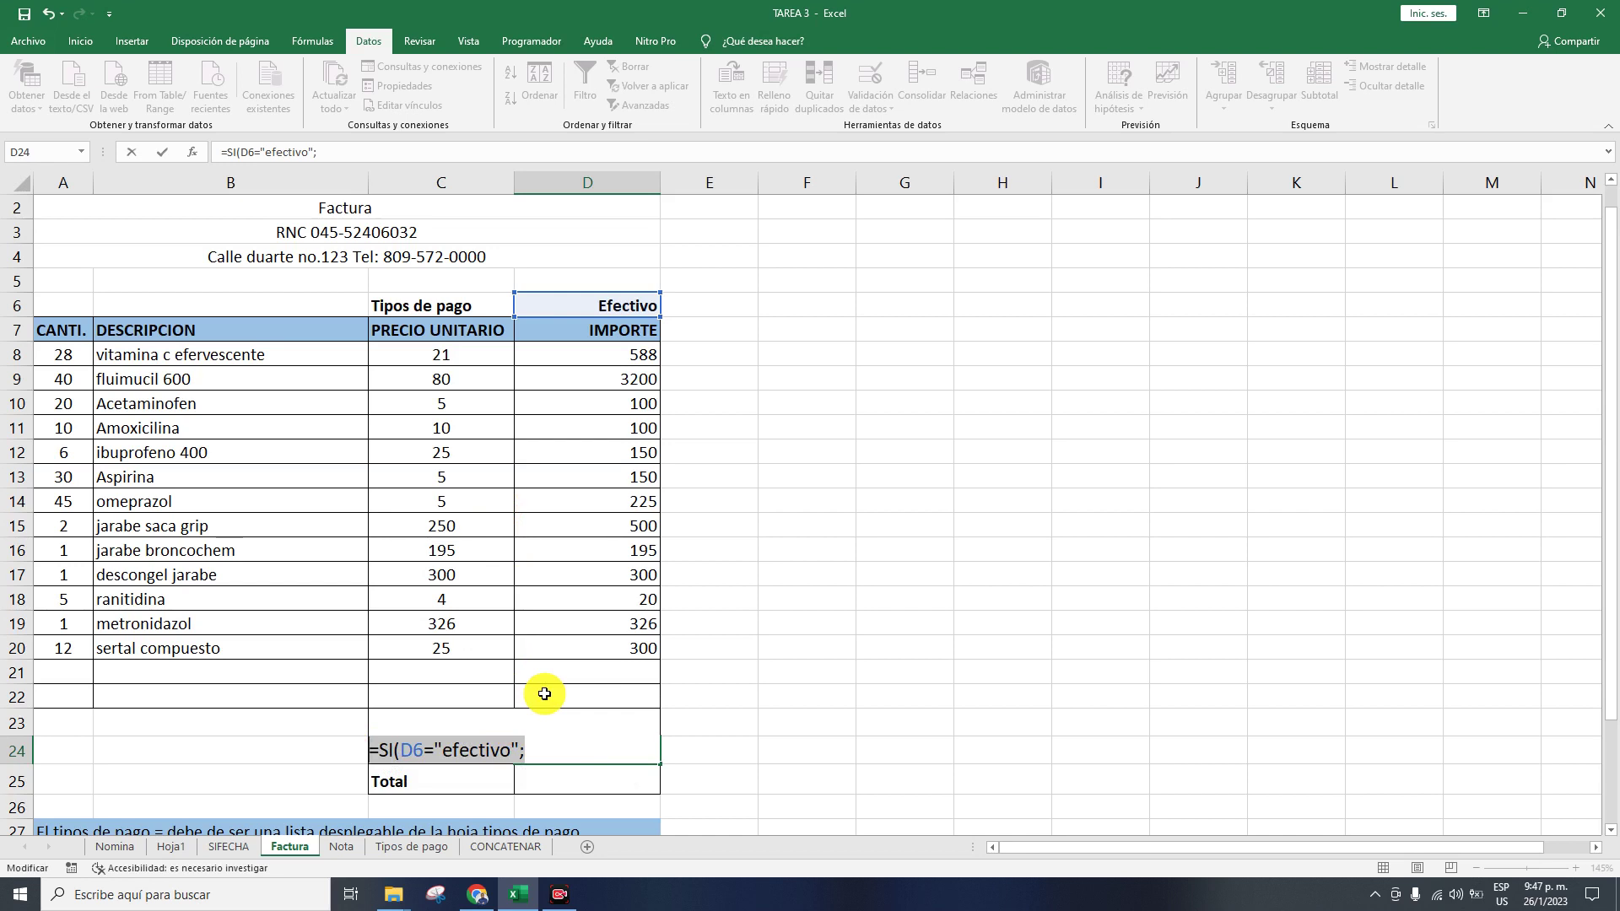
pyautogui.press('Escape')
pyautogui.click(795, 758)
# - Turn on text wrapping for D24 and calculate the Descuento there with =SI(D6="efectivo";D23*5%;0)
pyautogui.click(623, 756)
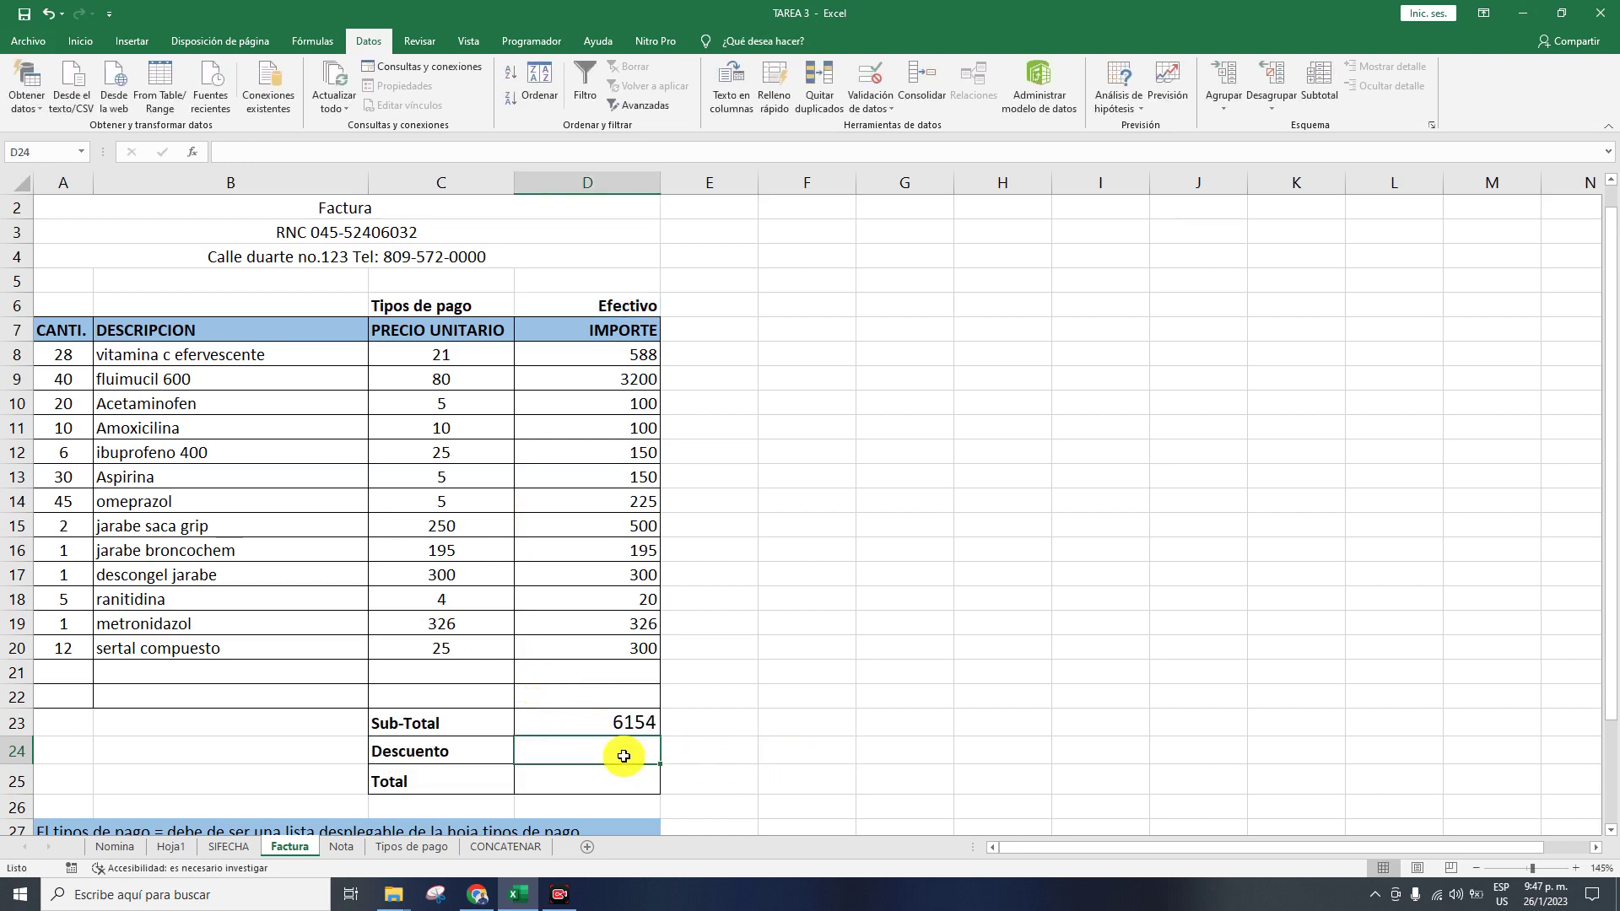
pyautogui.click(140, 39)
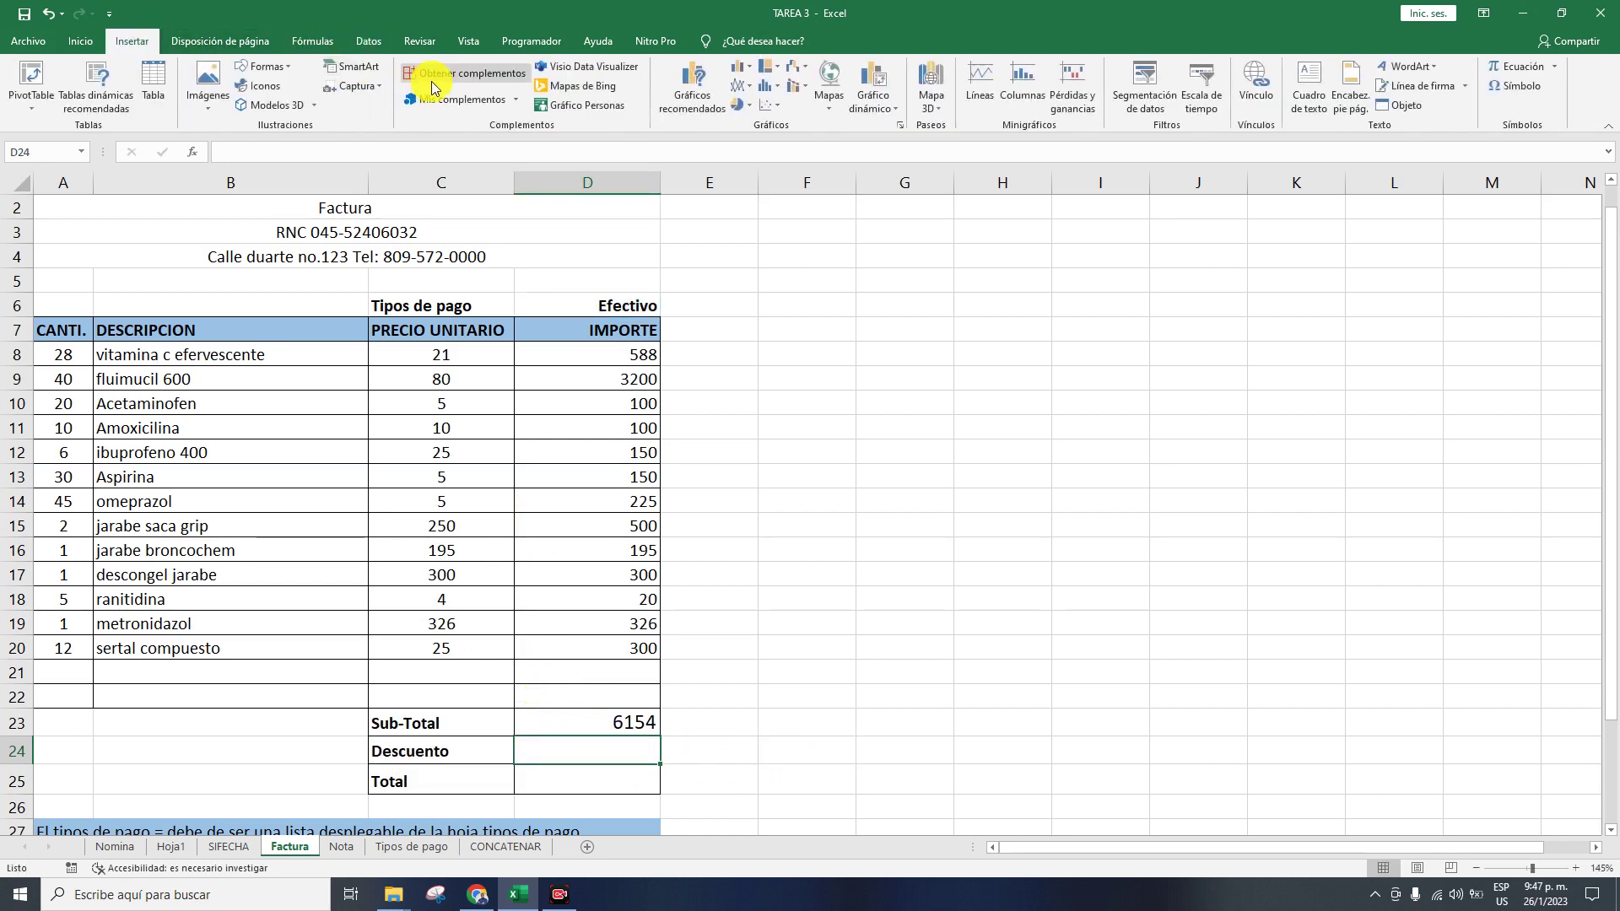
pyautogui.click(76, 40)
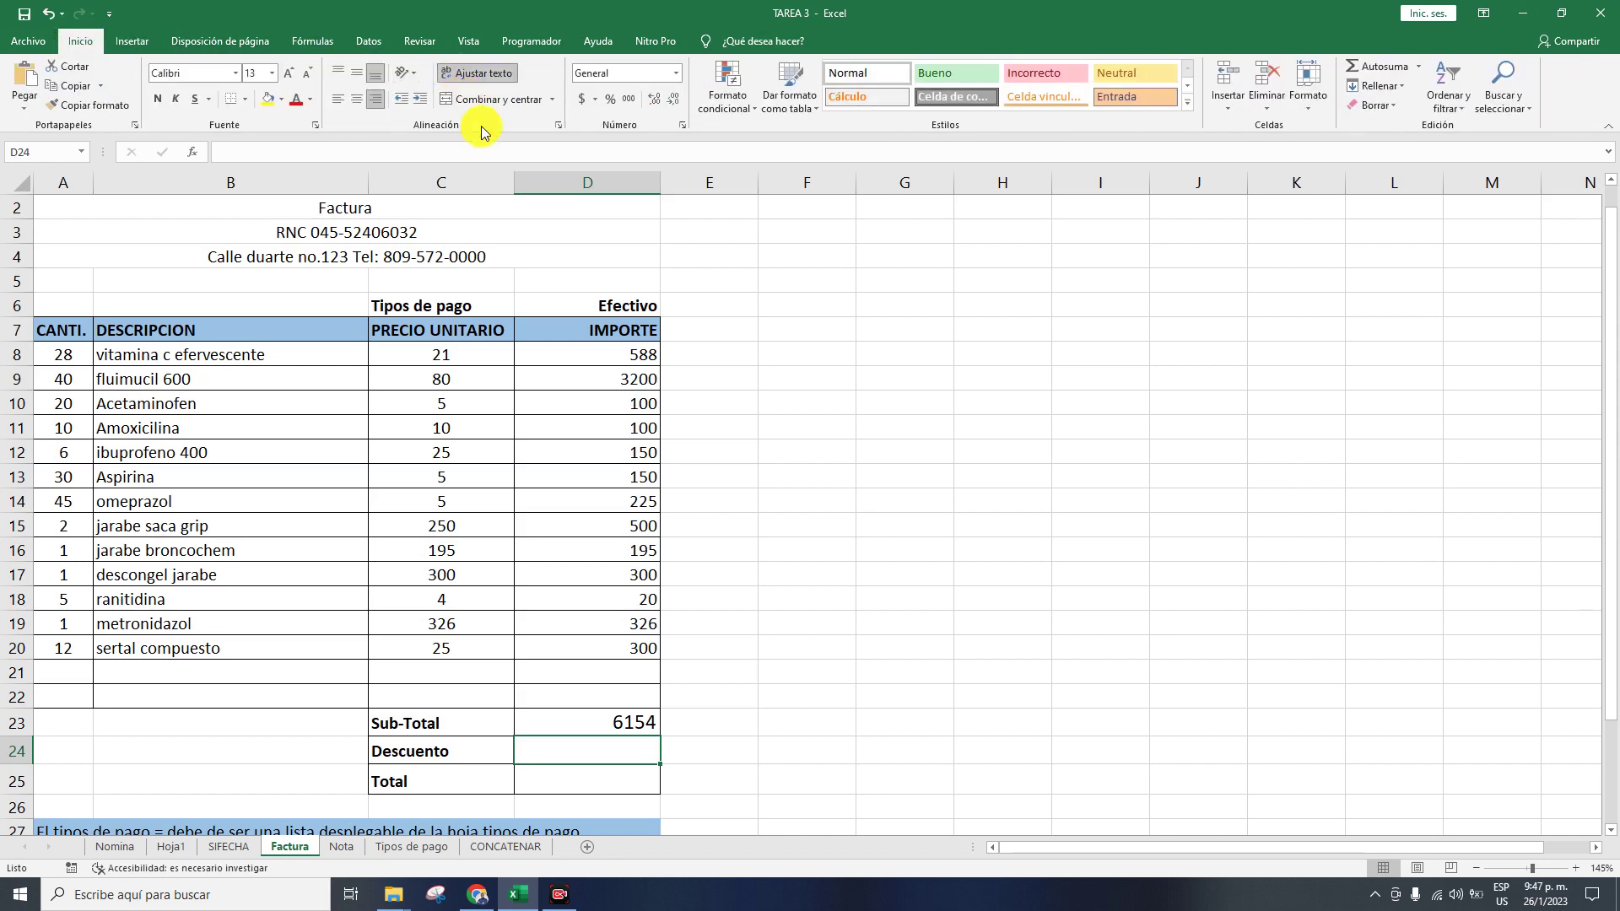
pyautogui.click(872, 757)
pyautogui.doubleClick(619, 746)
pyautogui.write('=SI(D6="efectivo";')
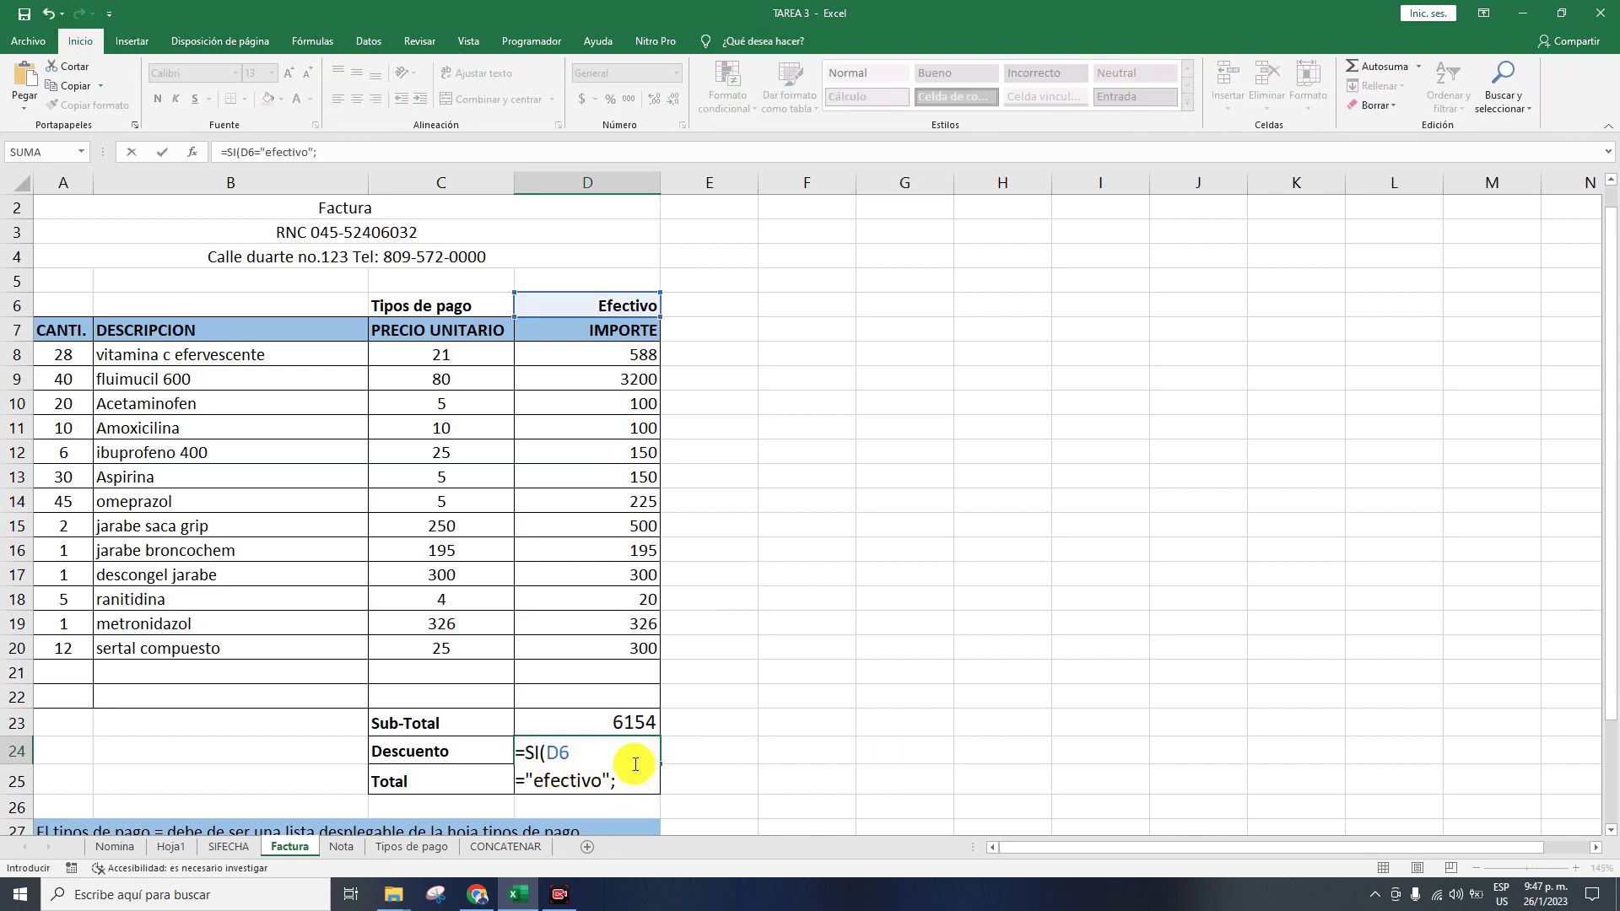
pyautogui.click(616, 722)
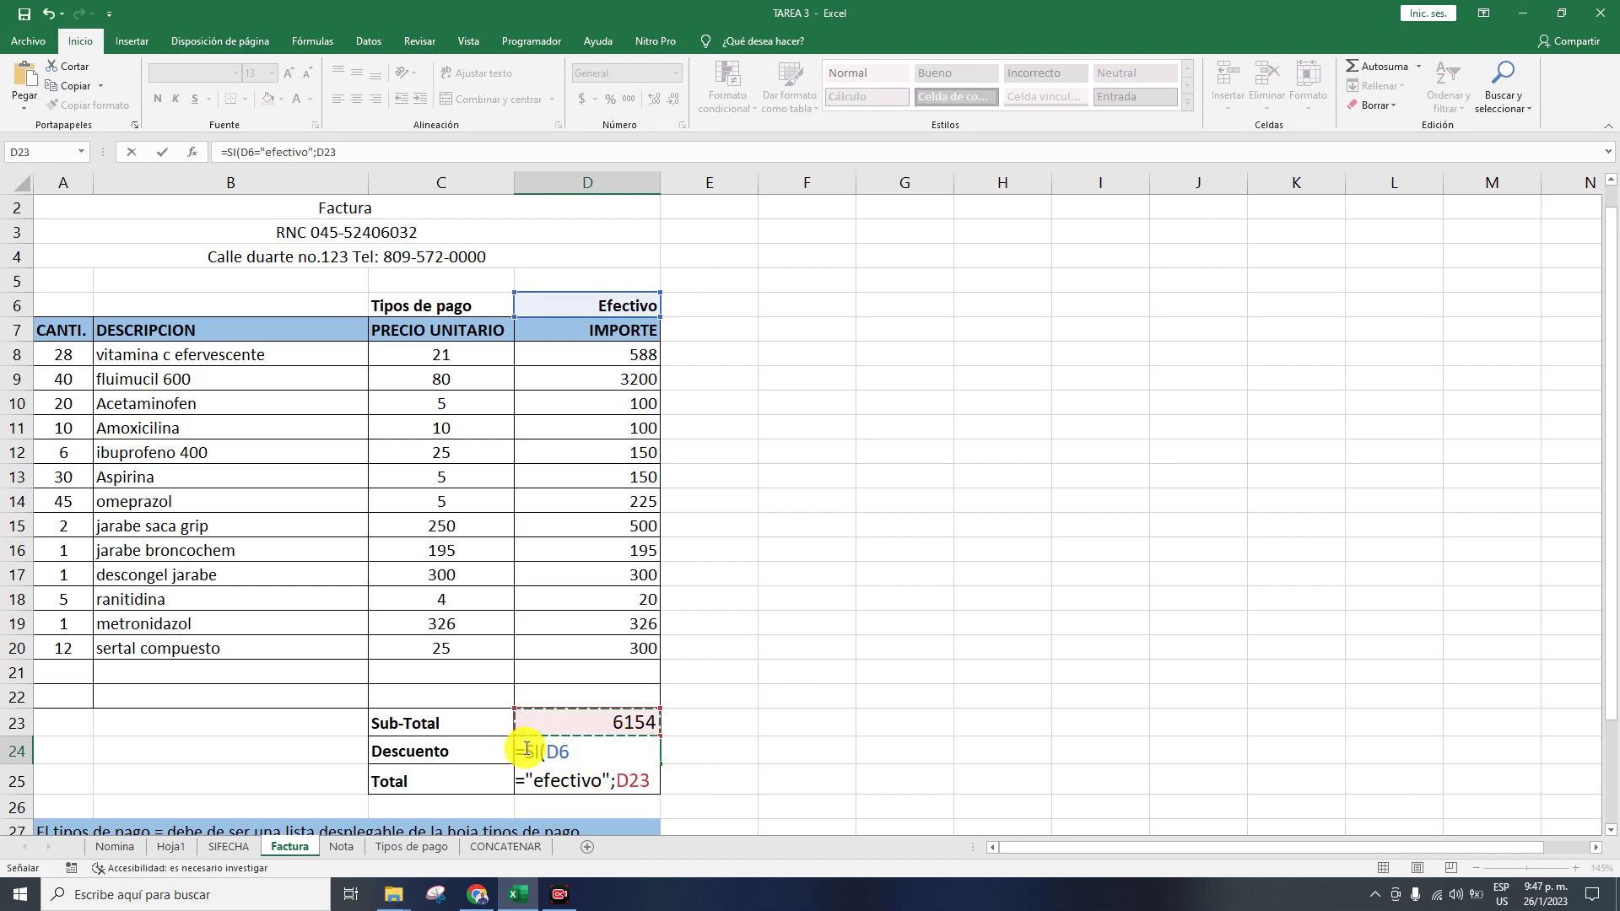
pyautogui.write('*5%;')
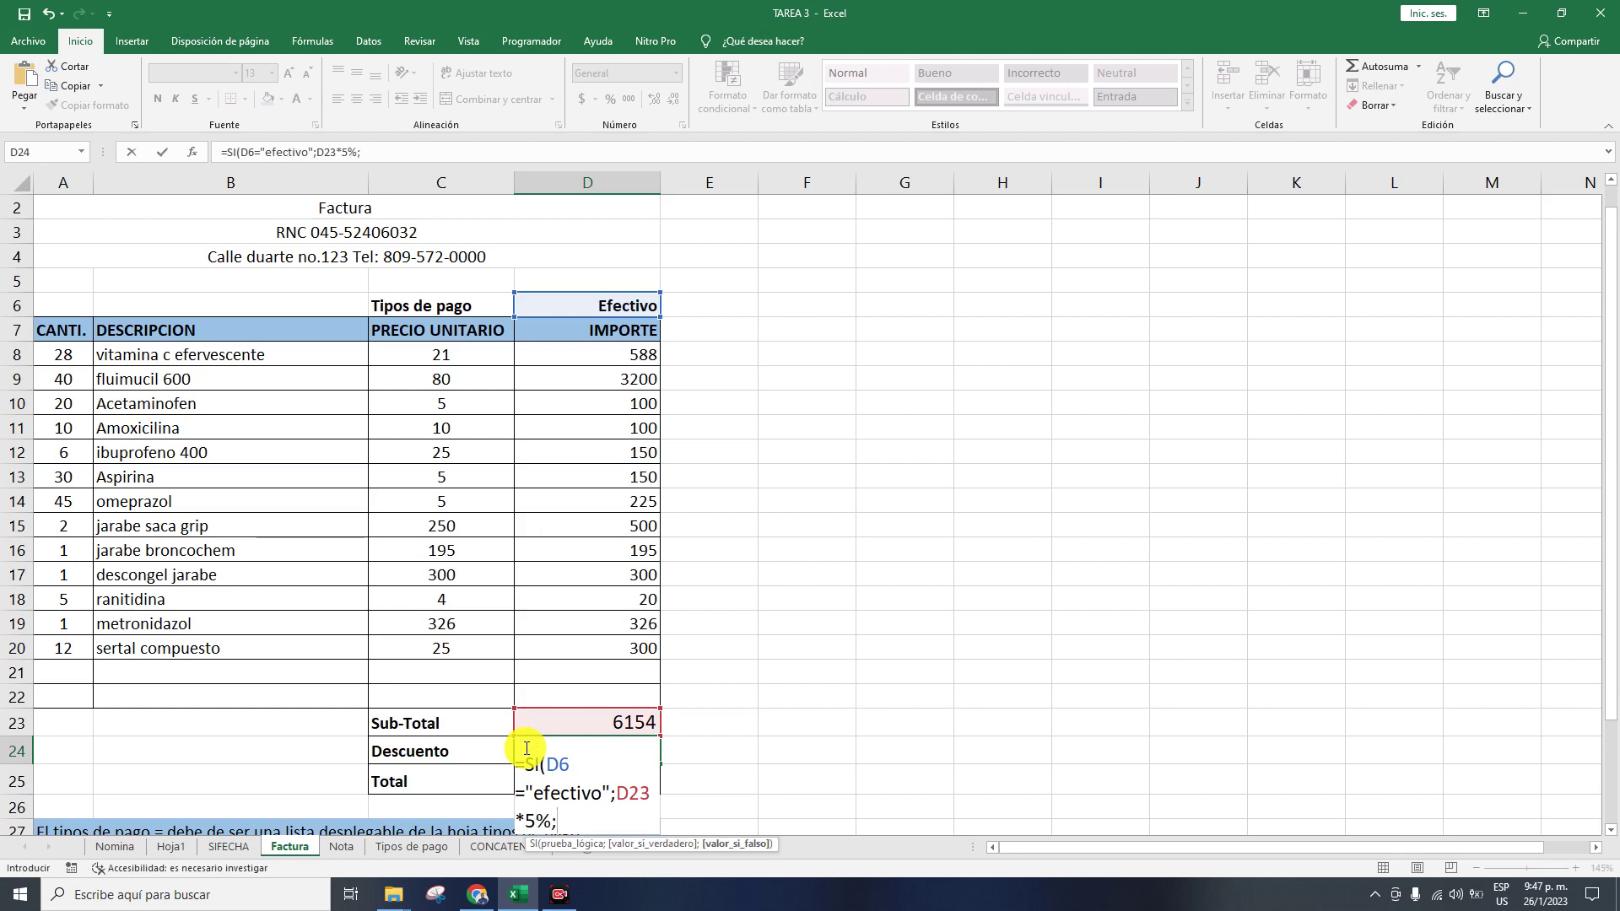
pyautogui.write('0)')
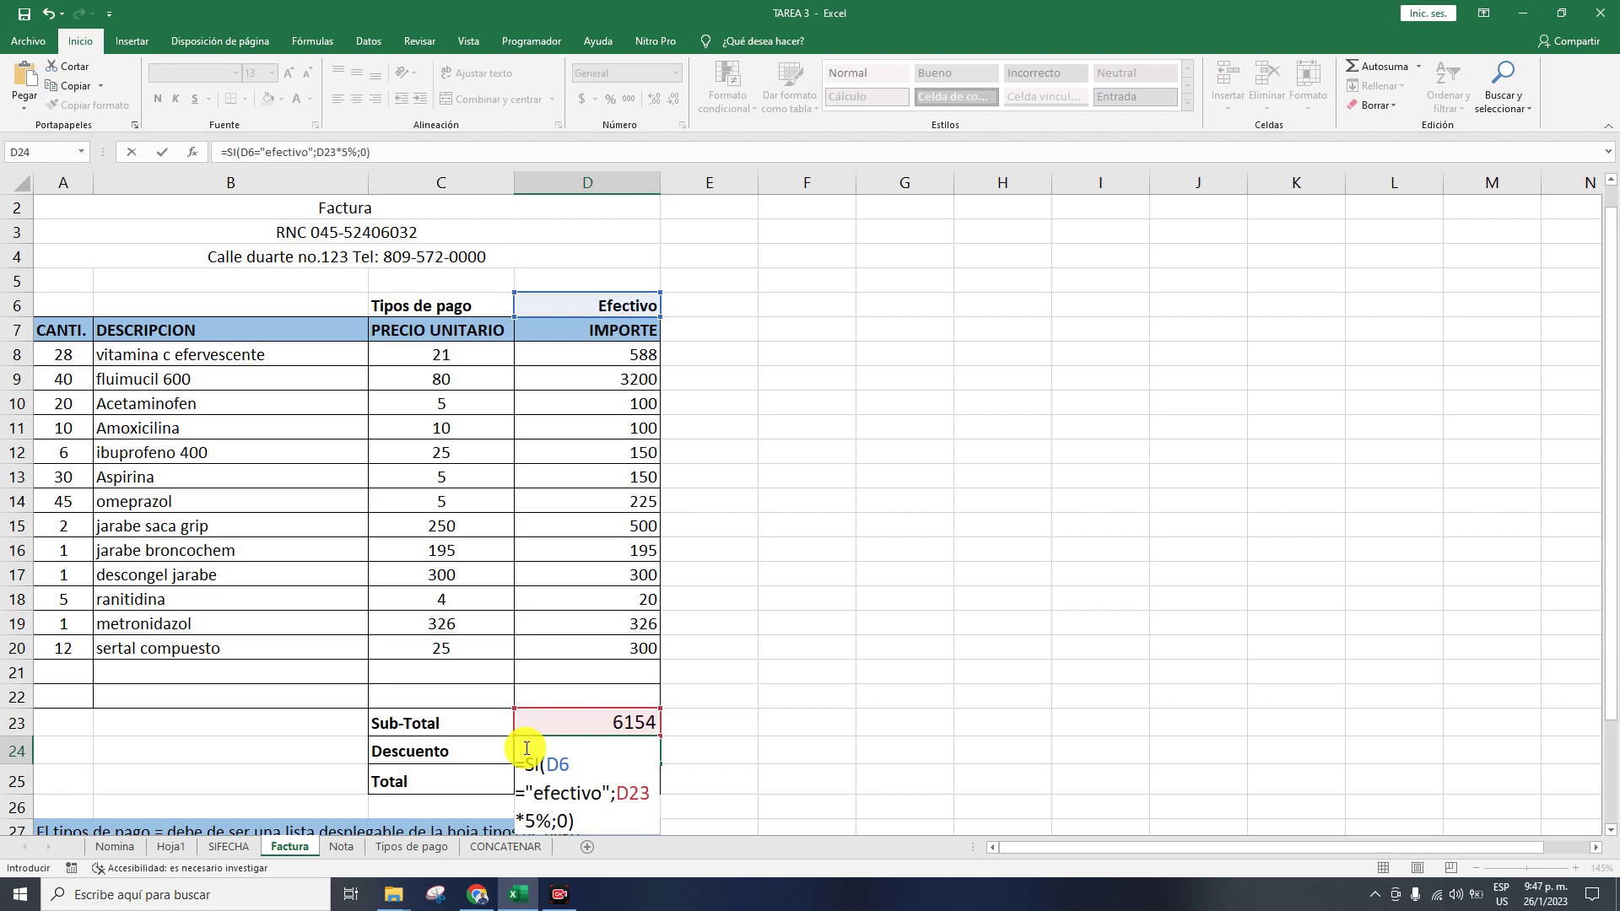
pyautogui.press('Return')
# - Test the Descuento formula by switching the payment type in D6 to Credito, Efectivo and finally Tarjeta
pyautogui.click(551, 306)
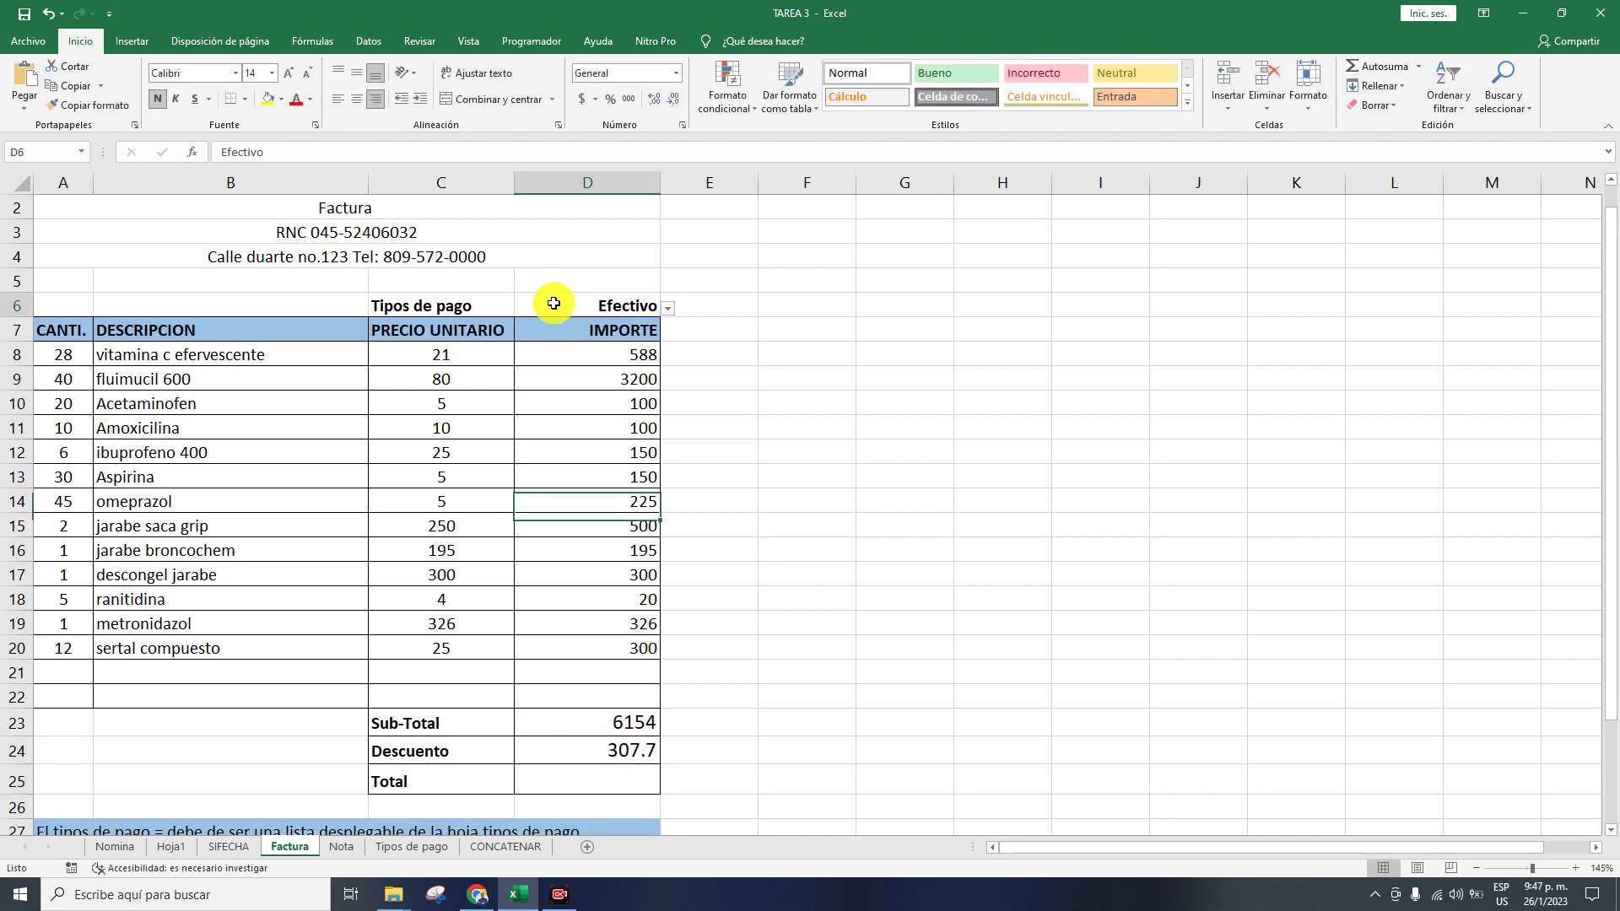
pyautogui.click(668, 314)
pyautogui.click(564, 342)
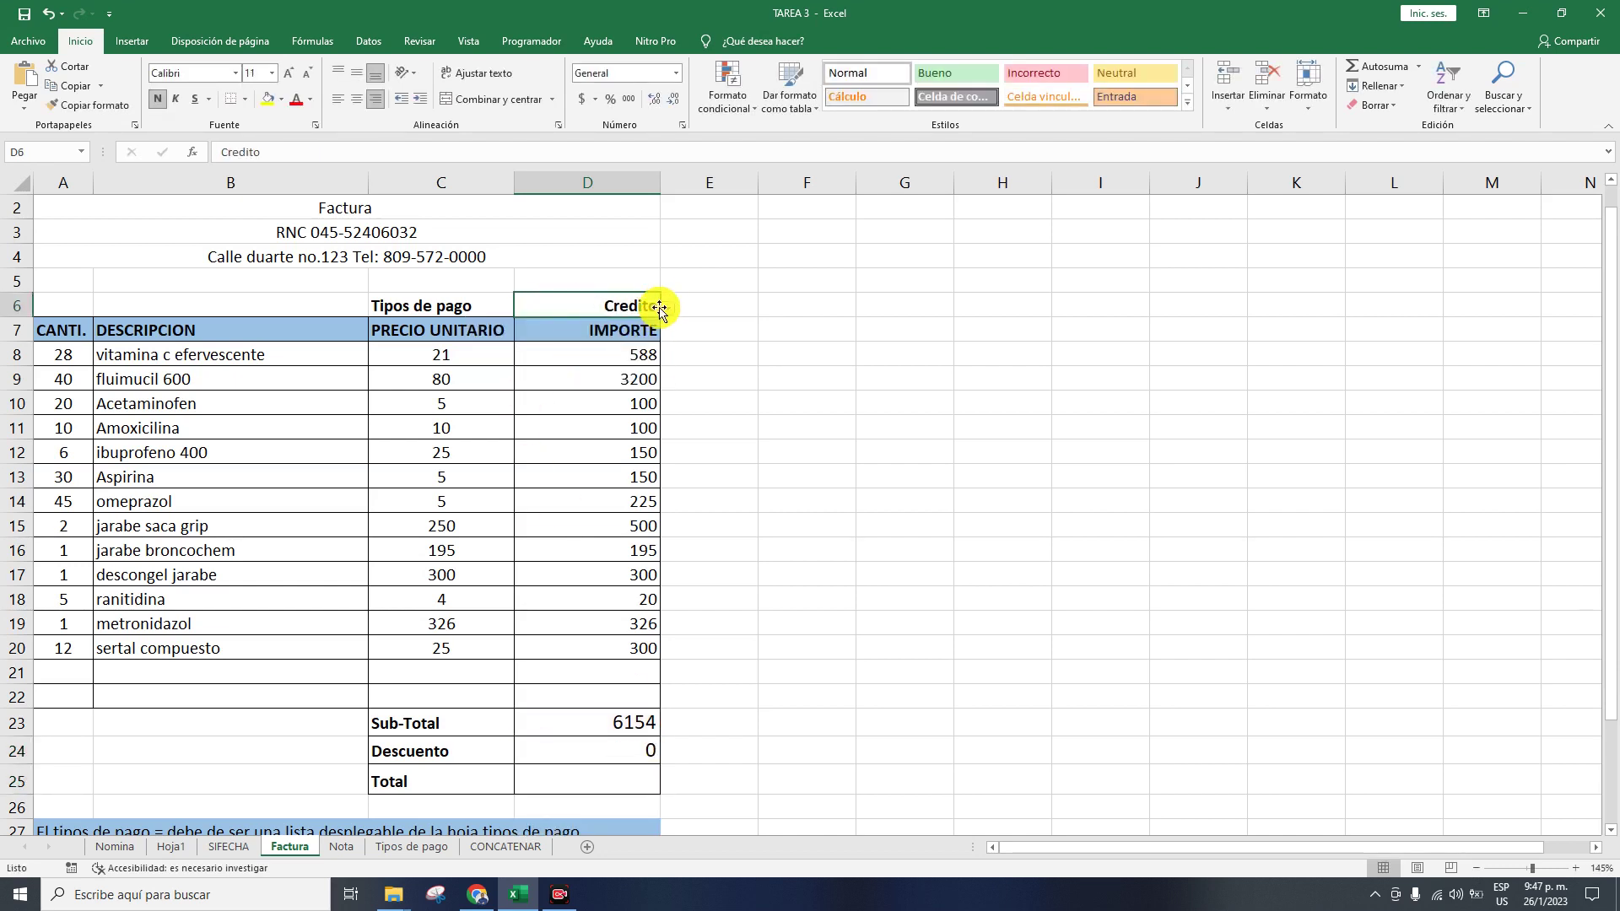
pyautogui.click(668, 311)
pyautogui.click(559, 328)
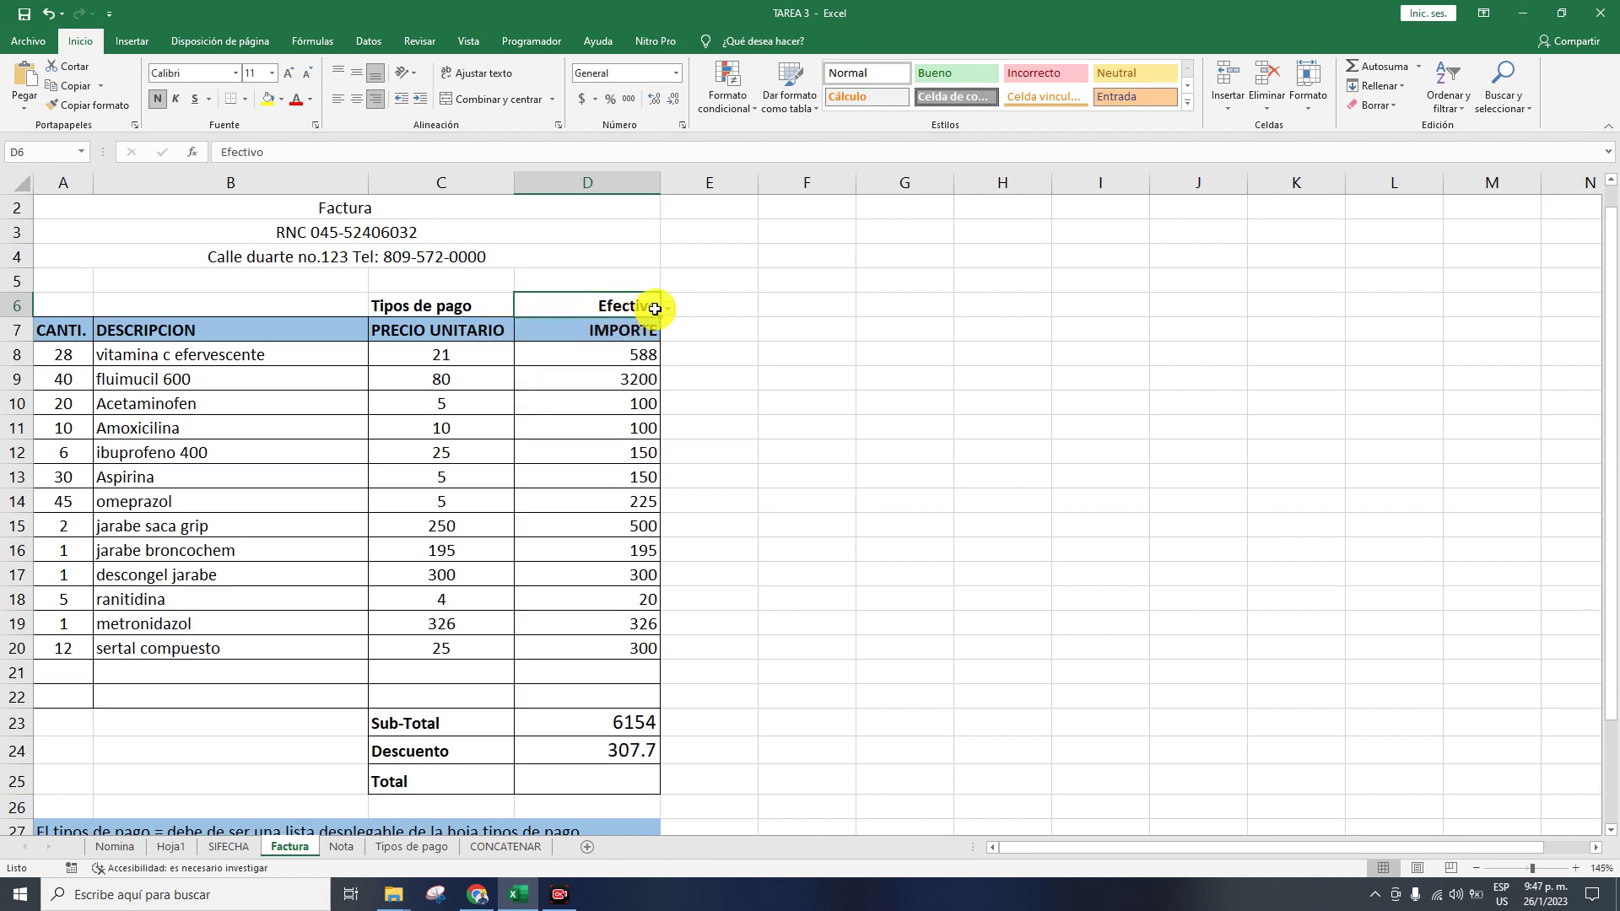
pyautogui.click(666, 311)
pyautogui.click(559, 362)
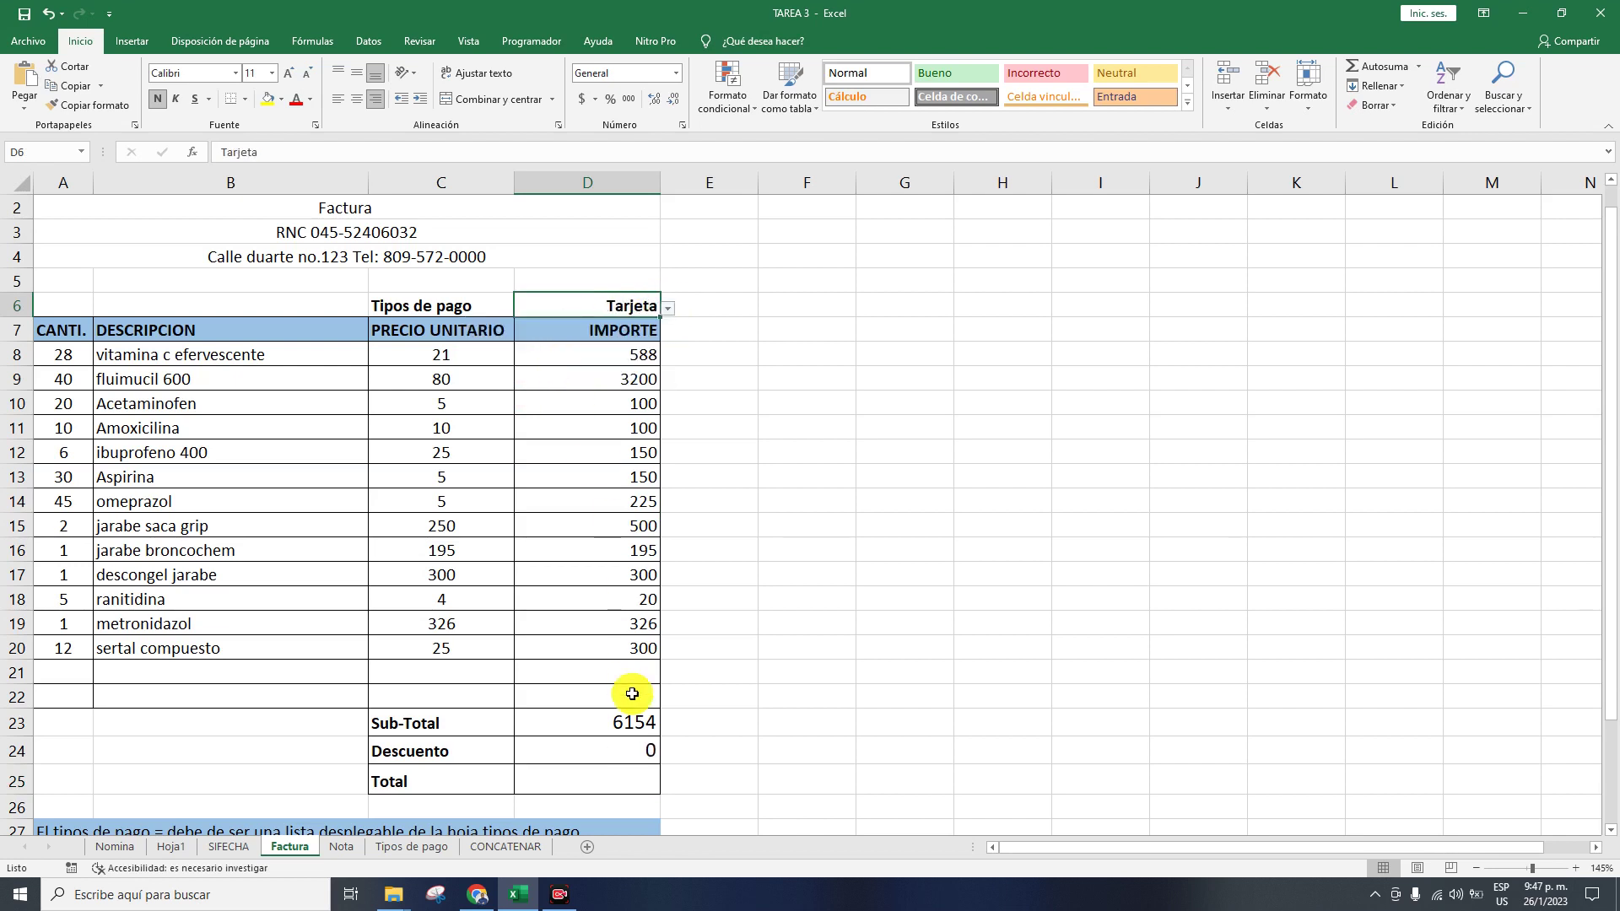
# - Calculate the Total in D25 by subtracting the Descuento from the Sub-Total with =D23-D24
pyautogui.click(635, 778)
pyautogui.write('=')
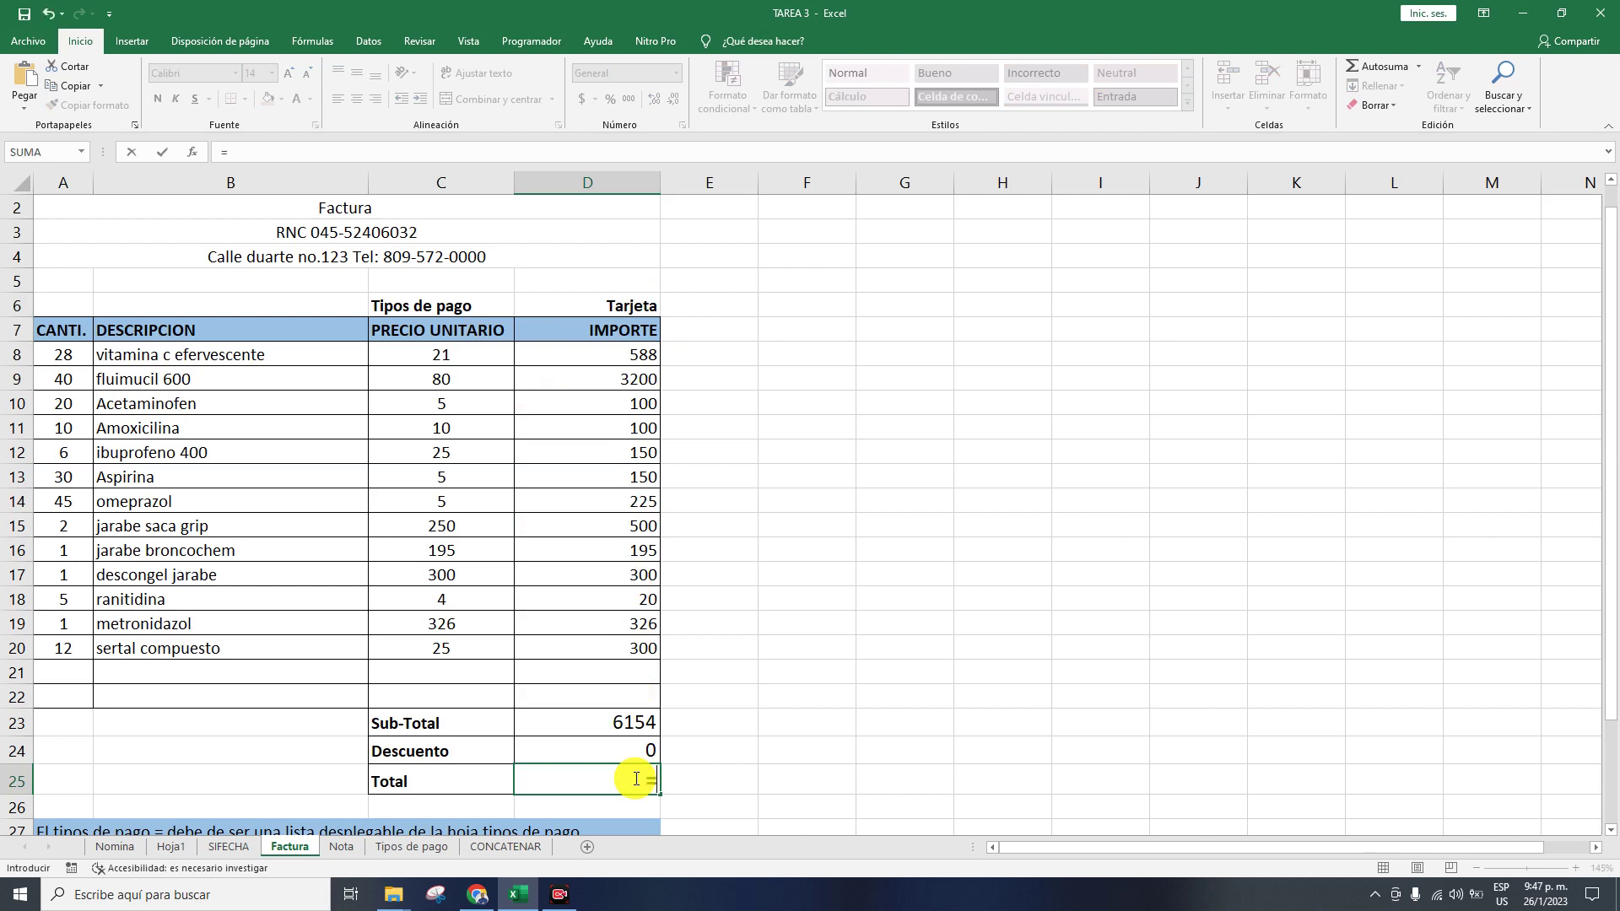
pyautogui.write('sum')
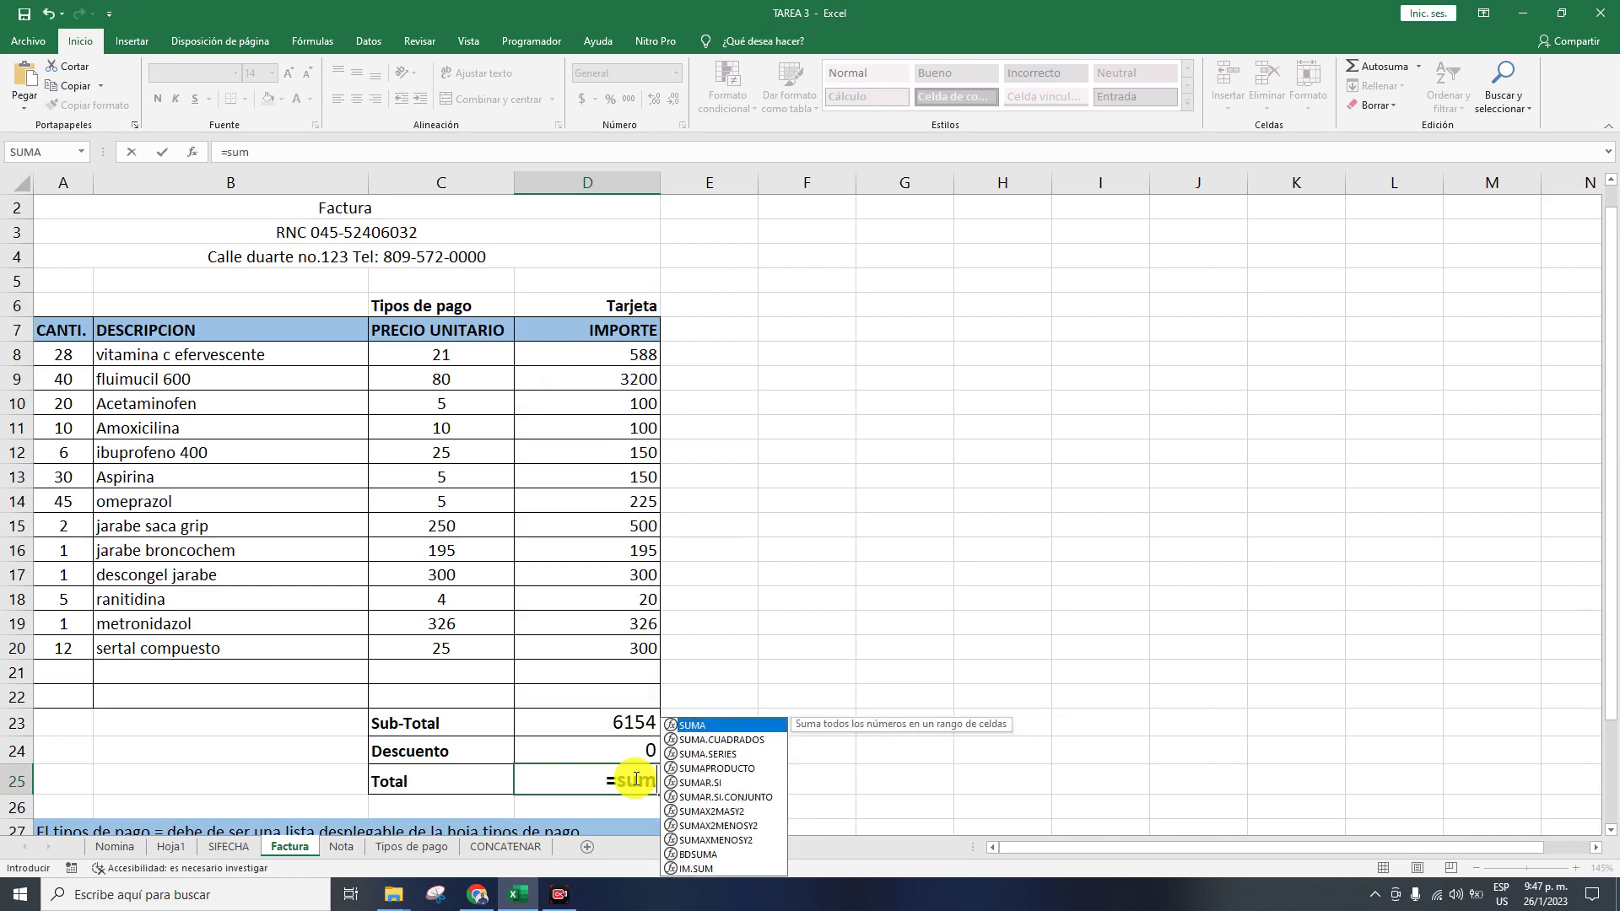
pyautogui.press('BackSpace')
pyautogui.press('BackSpace')
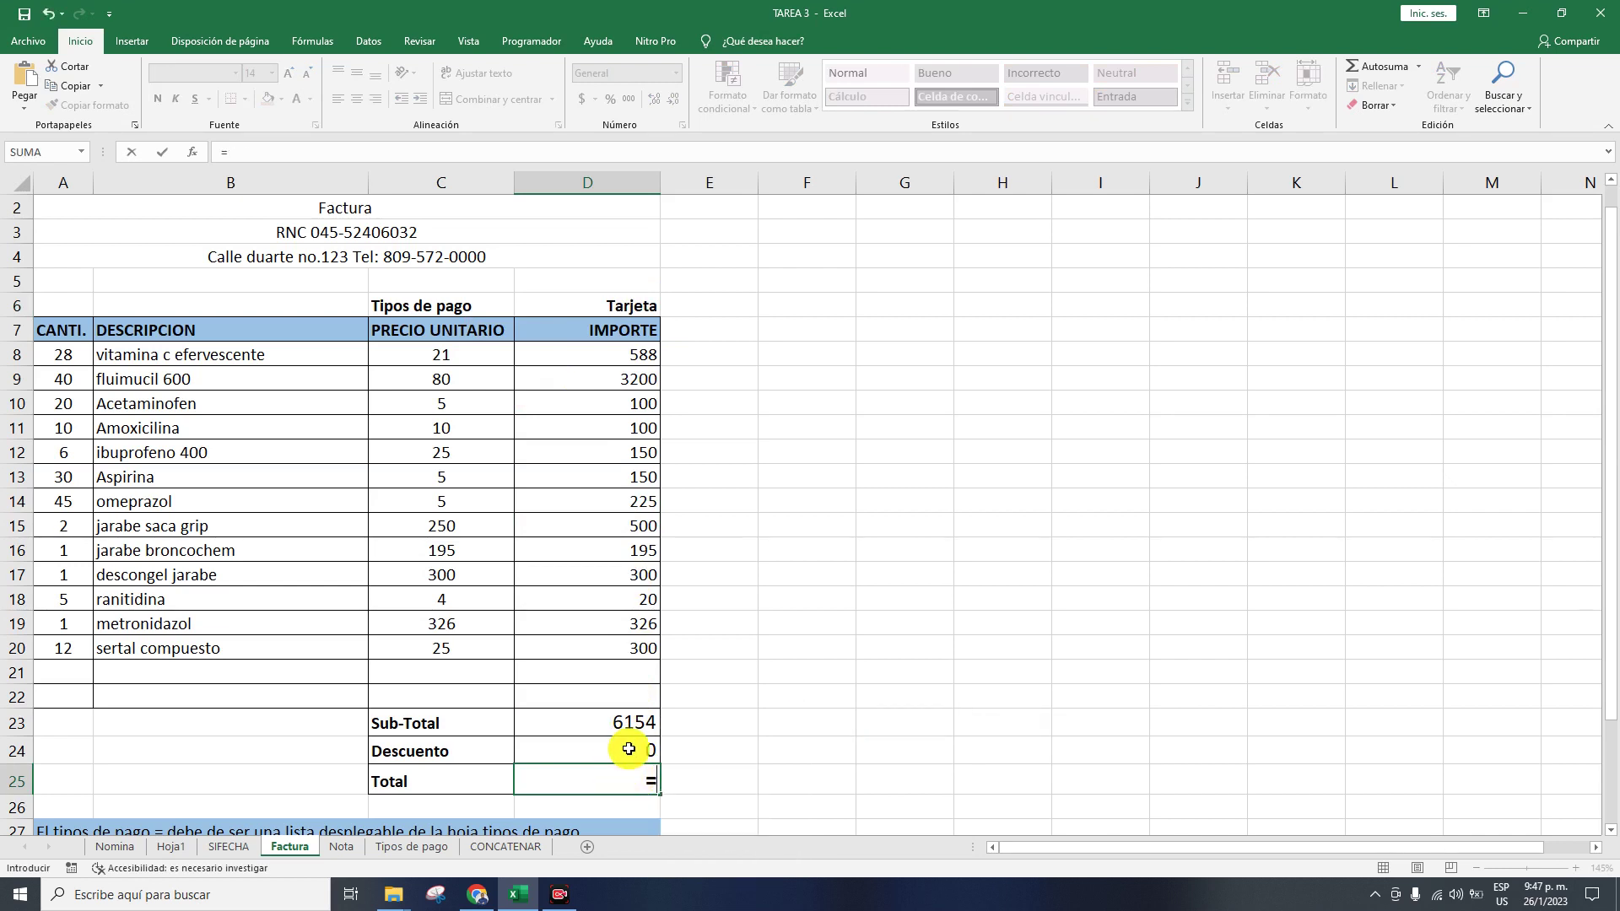
pyautogui.click(615, 720)
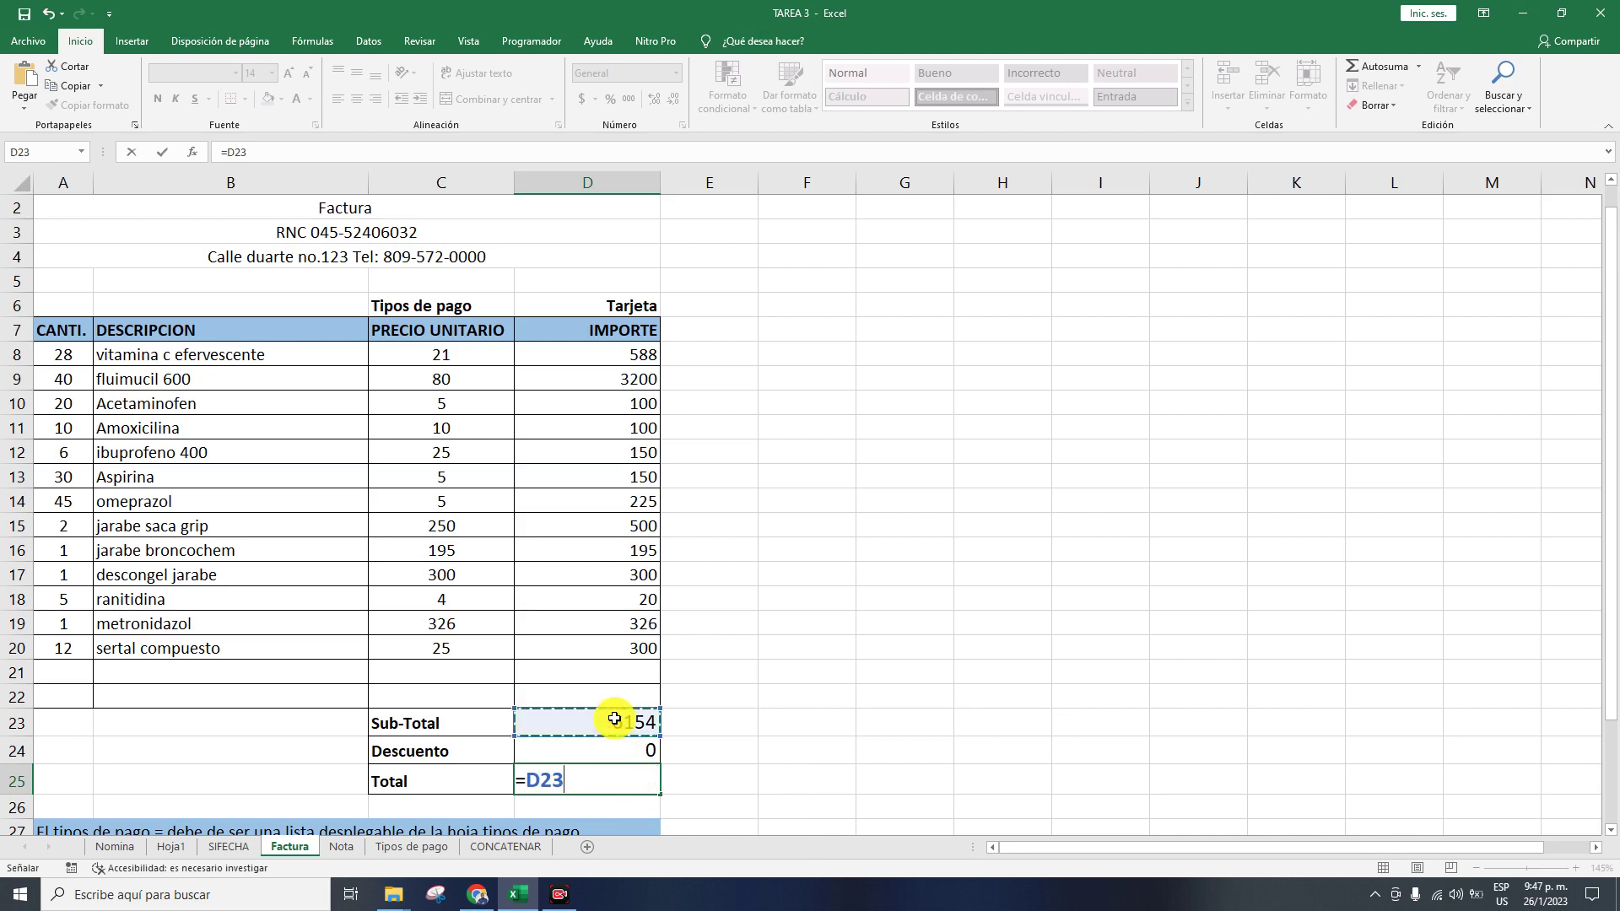
pyautogui.write('-')
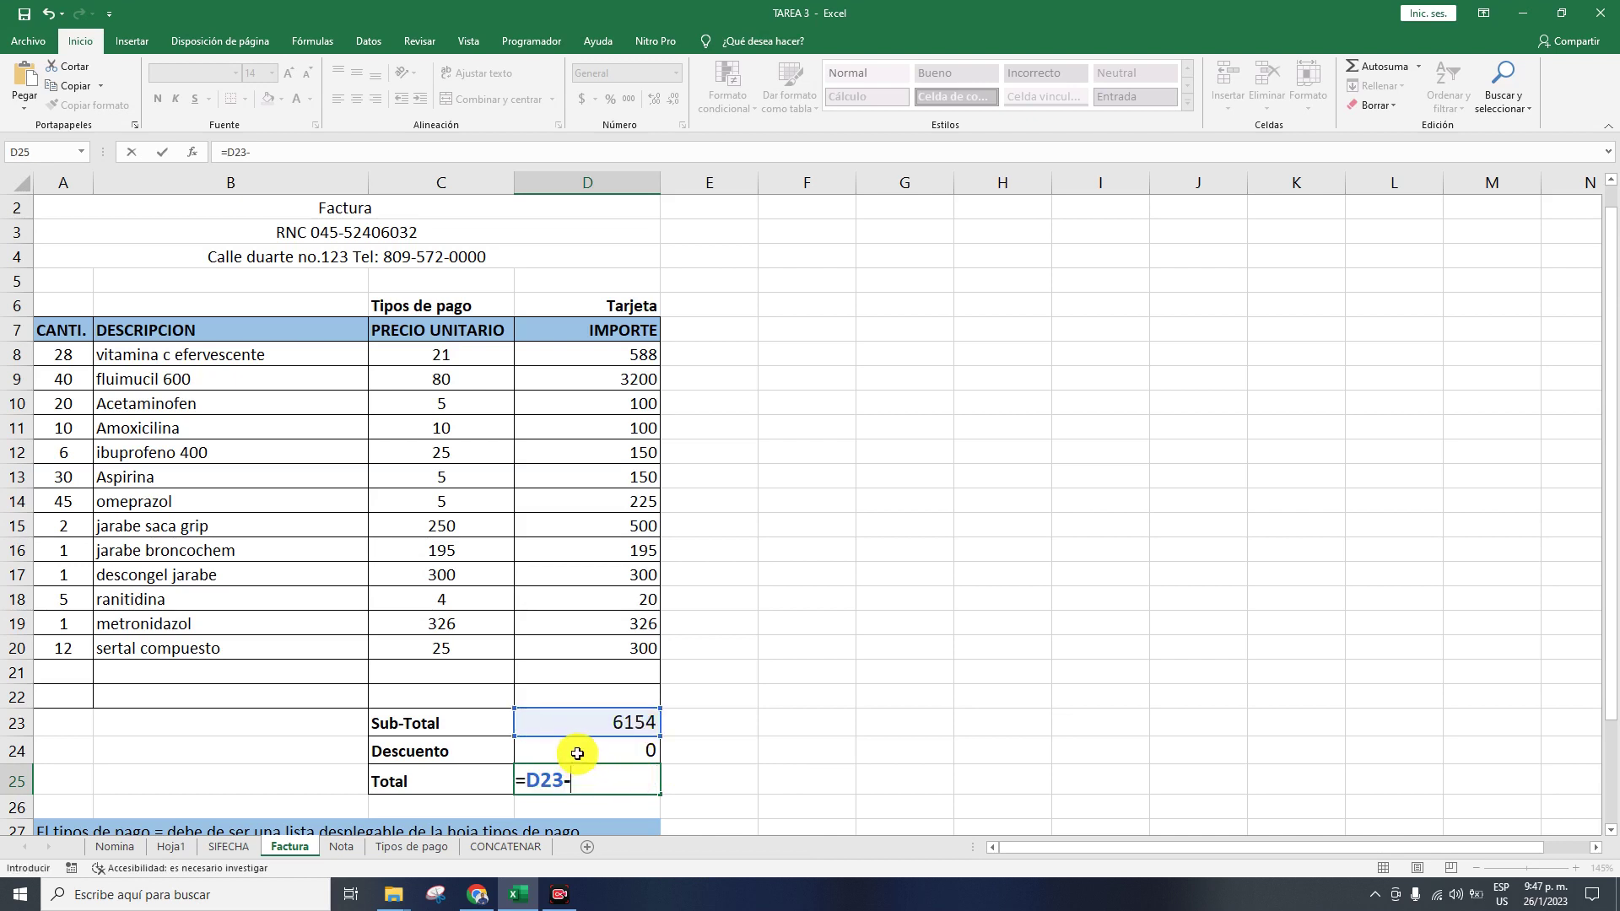
pyautogui.click(578, 752)
pyautogui.press('Return')
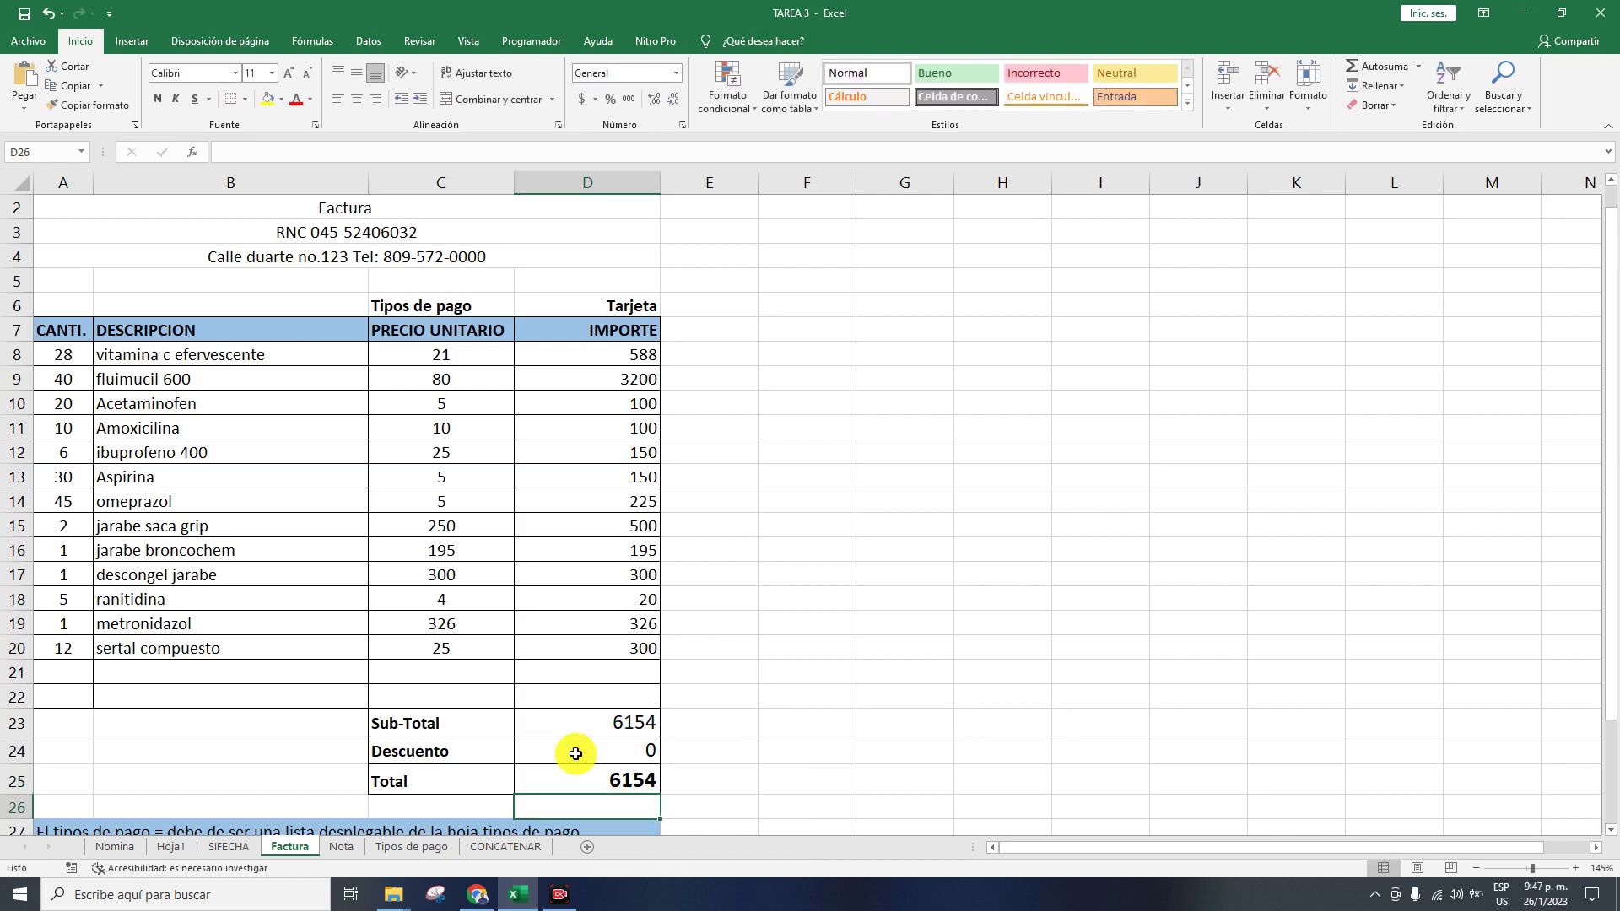
pyautogui.click(579, 784)
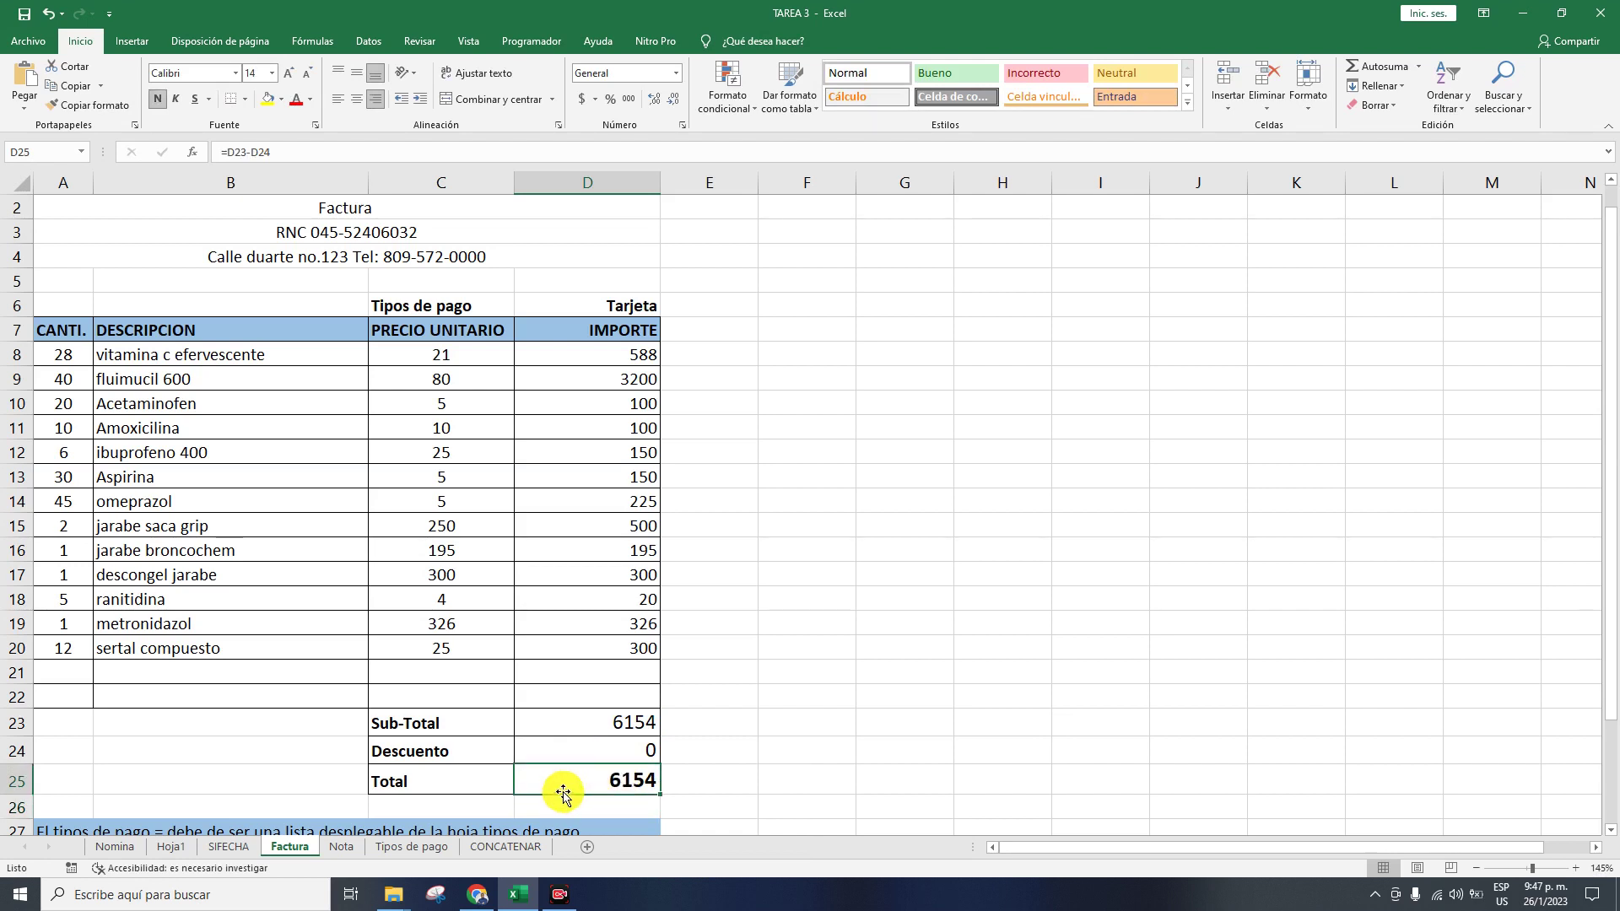
# - Check the Total by switching the payment type in D6 to Credito and back to Efectivo
pyautogui.click(622, 309)
pyautogui.click(667, 308)
pyautogui.click(650, 342)
pyautogui.click(667, 308)
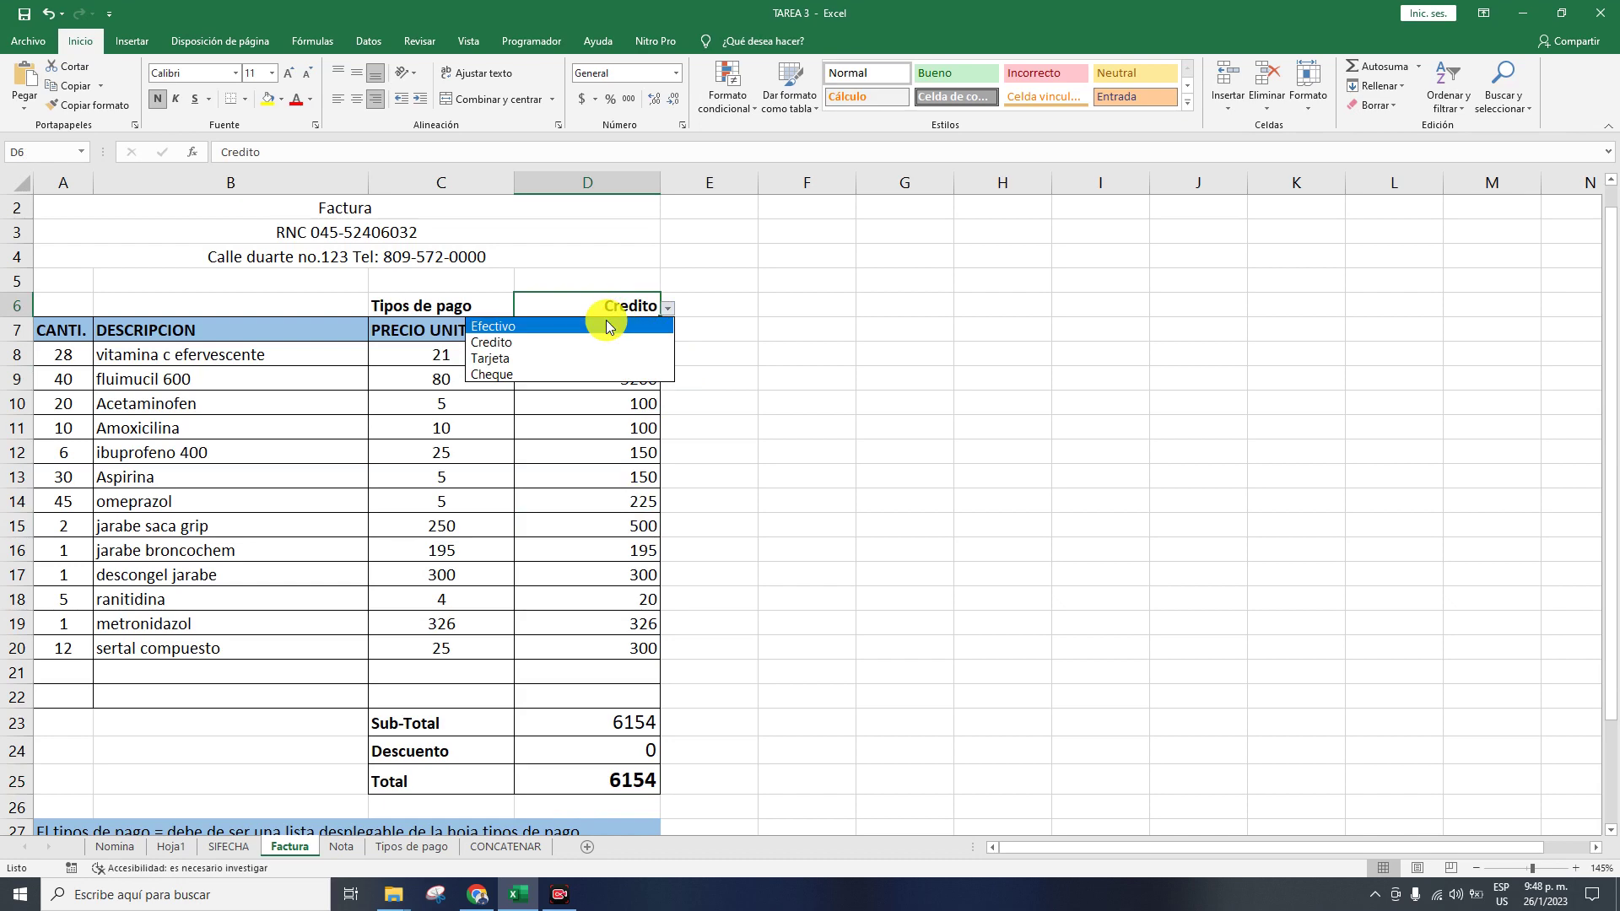
pyautogui.click(641, 378)
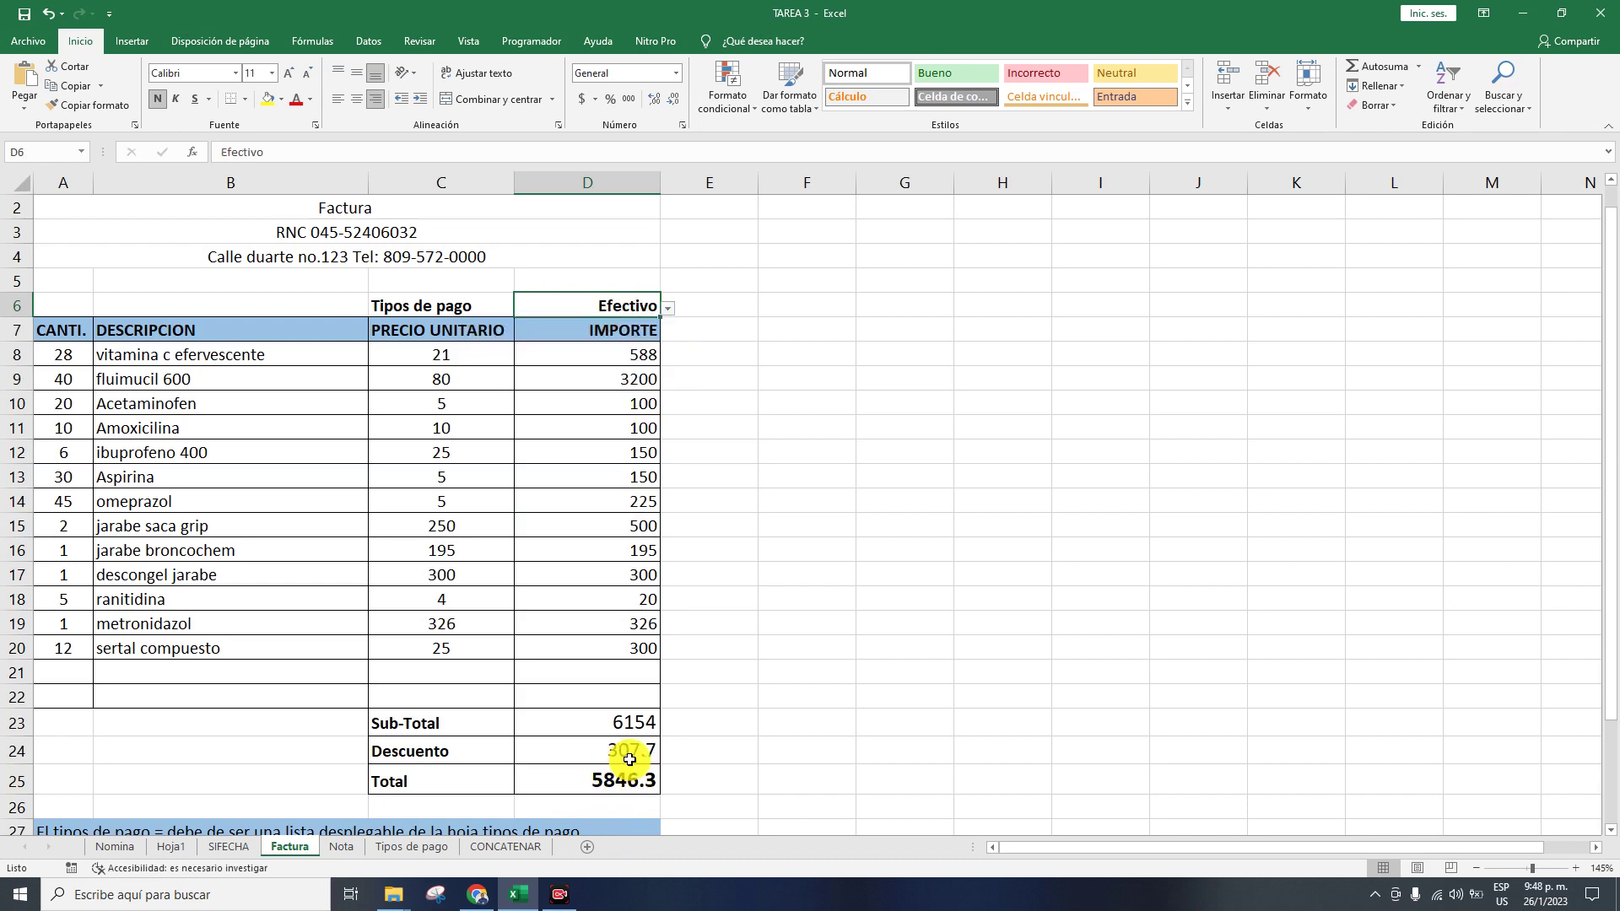
pyautogui.scroll(-2, 605, 759)
pyautogui.scroll(2, 615, 747)
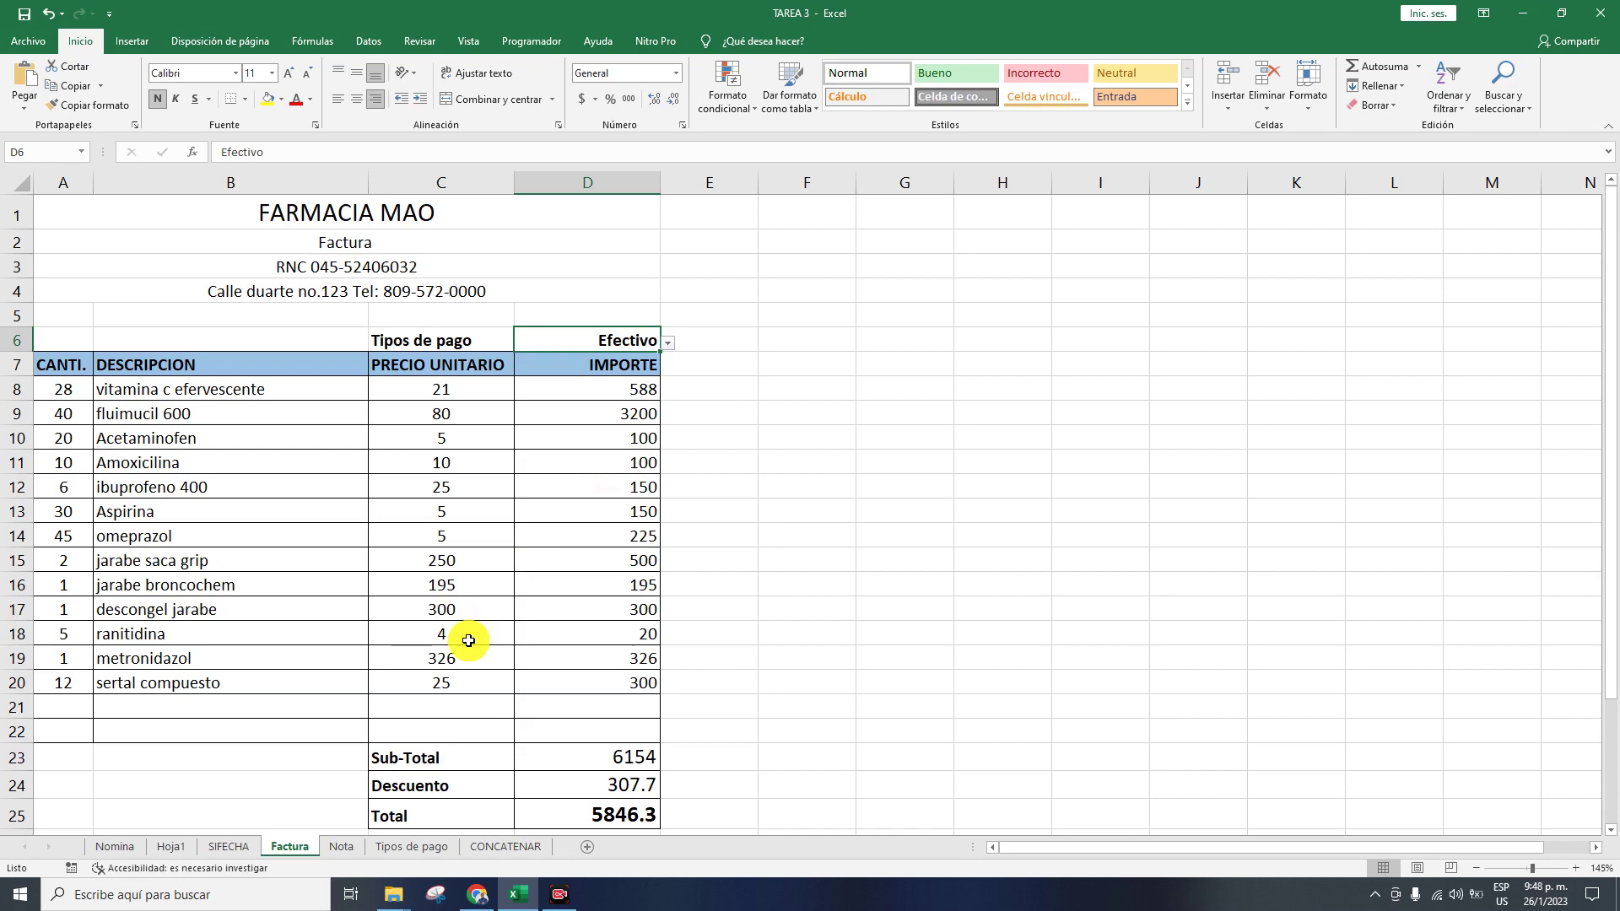
# - On the Nota sheet, clear the existing NF values in G3:G24
pyautogui.click(342, 846)
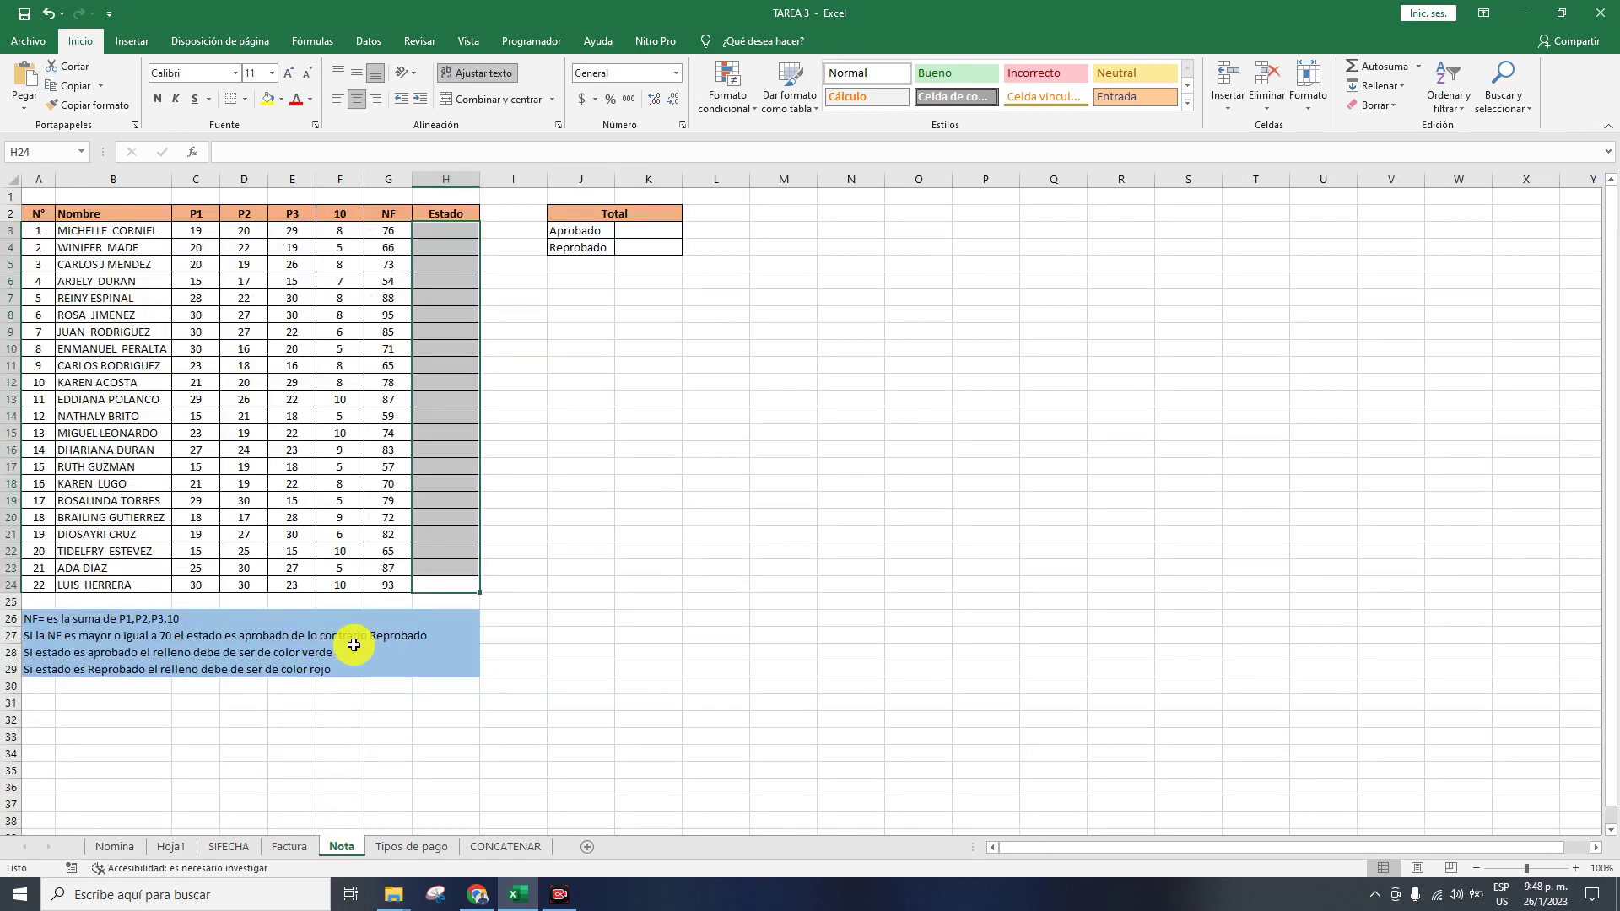
pyautogui.moveTo(384, 232); pyautogui.dragTo(407, 583)
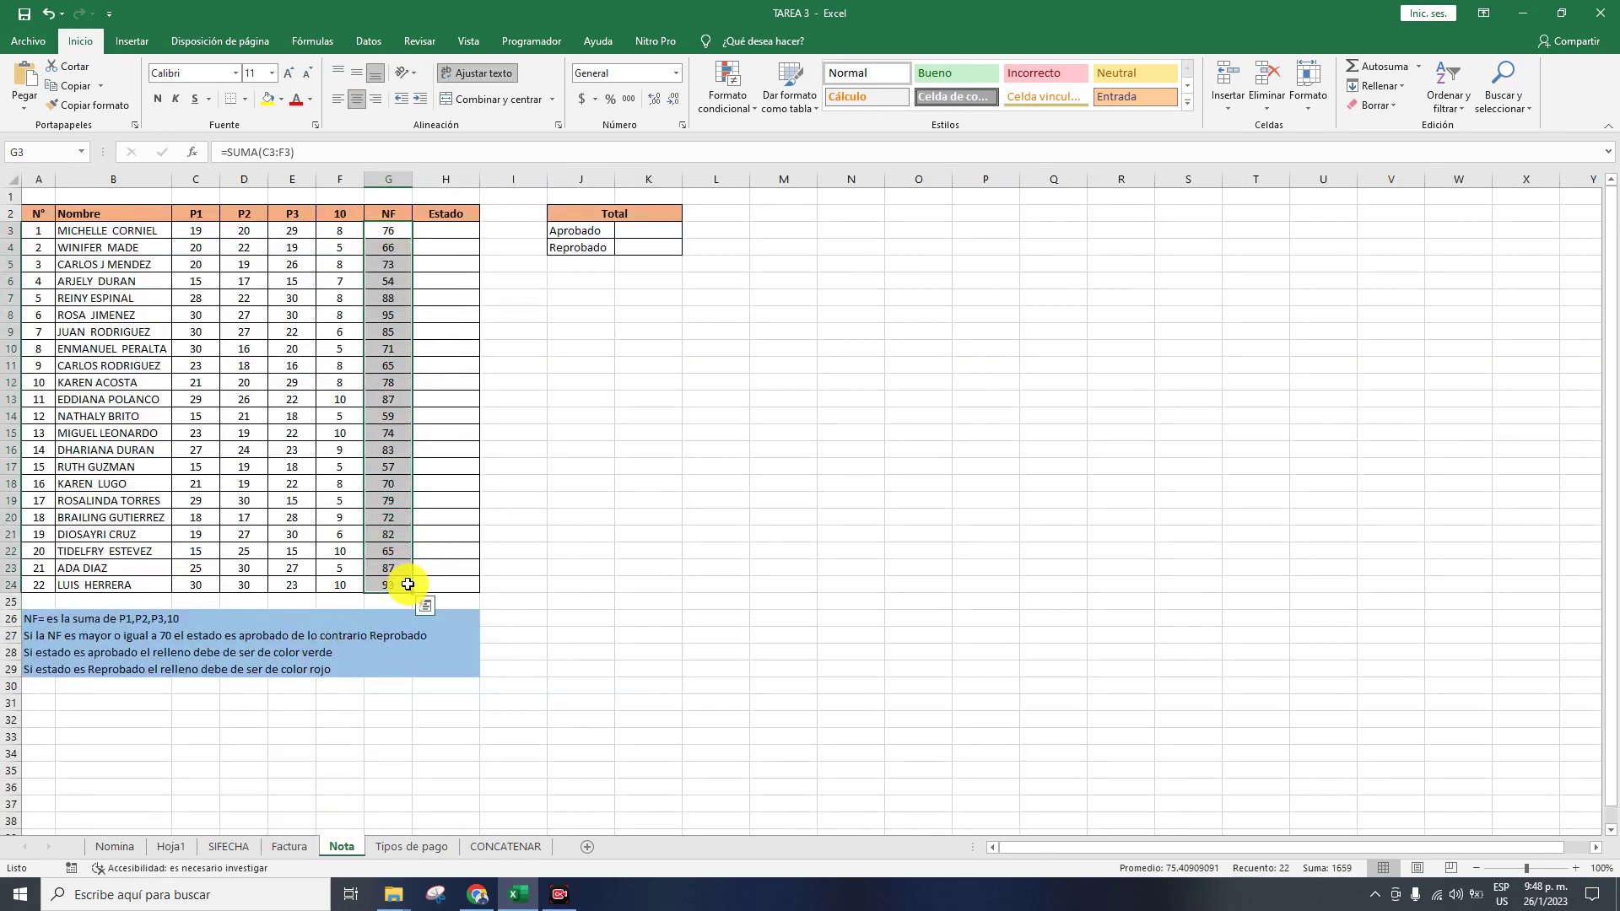
pyautogui.press('Delete')
# - Calculate the final grade NF with =SUMA(C3:F3) in G3 and fill the formula down to G24
pyautogui.doubleClick(383, 235)
pyautogui.write('=SUMA(')
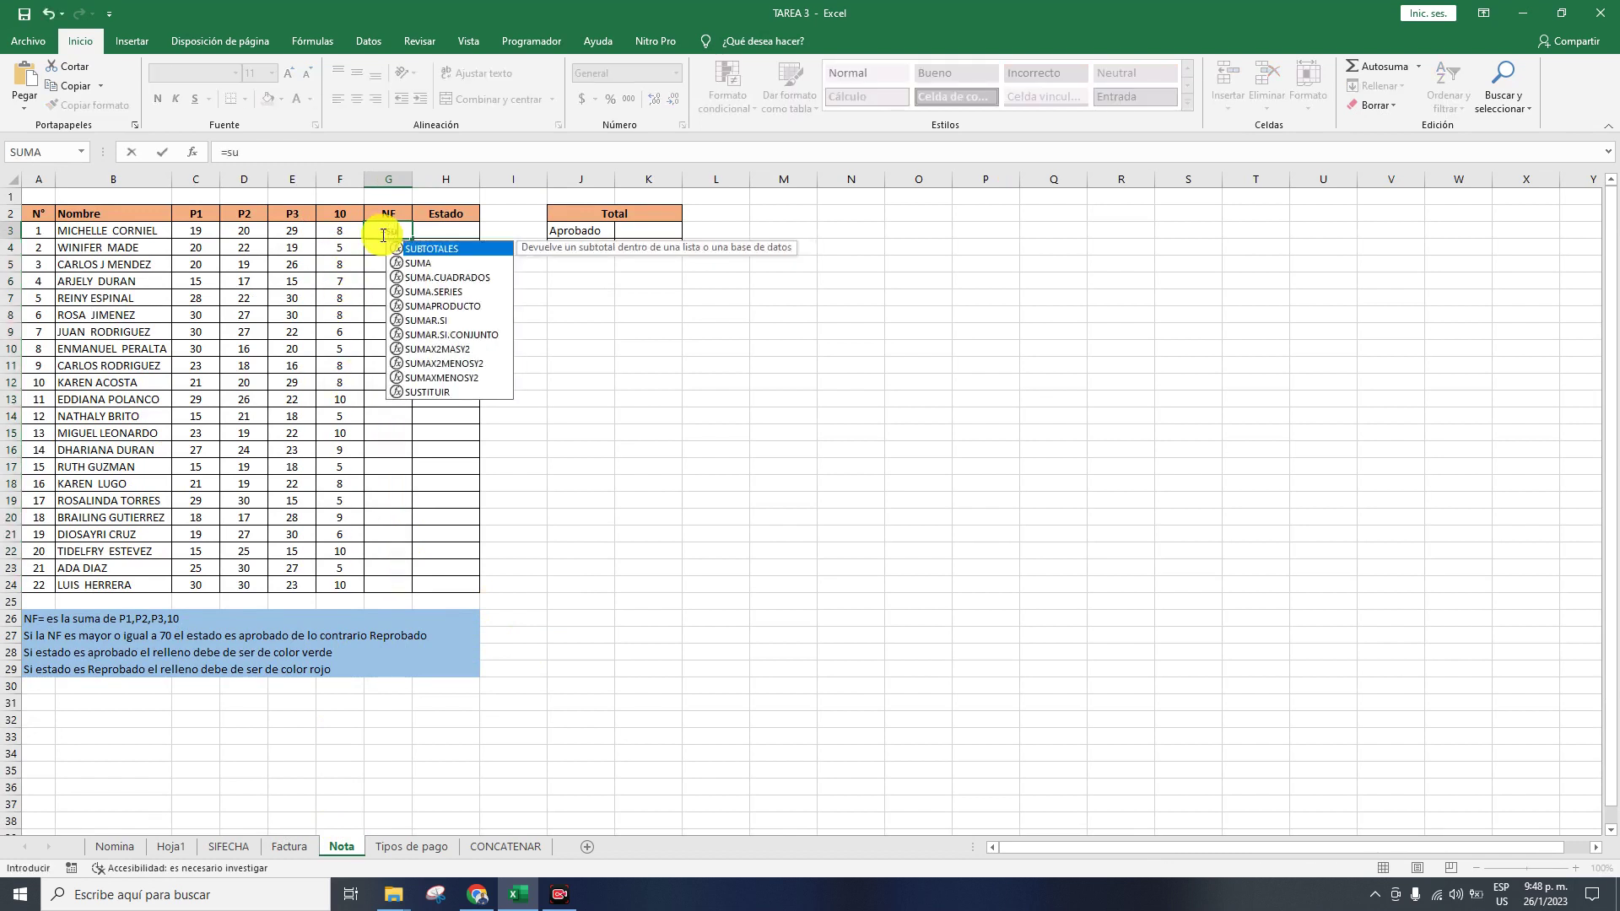
pyautogui.moveTo(179, 228); pyautogui.dragTo(325, 235)
pyautogui.press('Return')
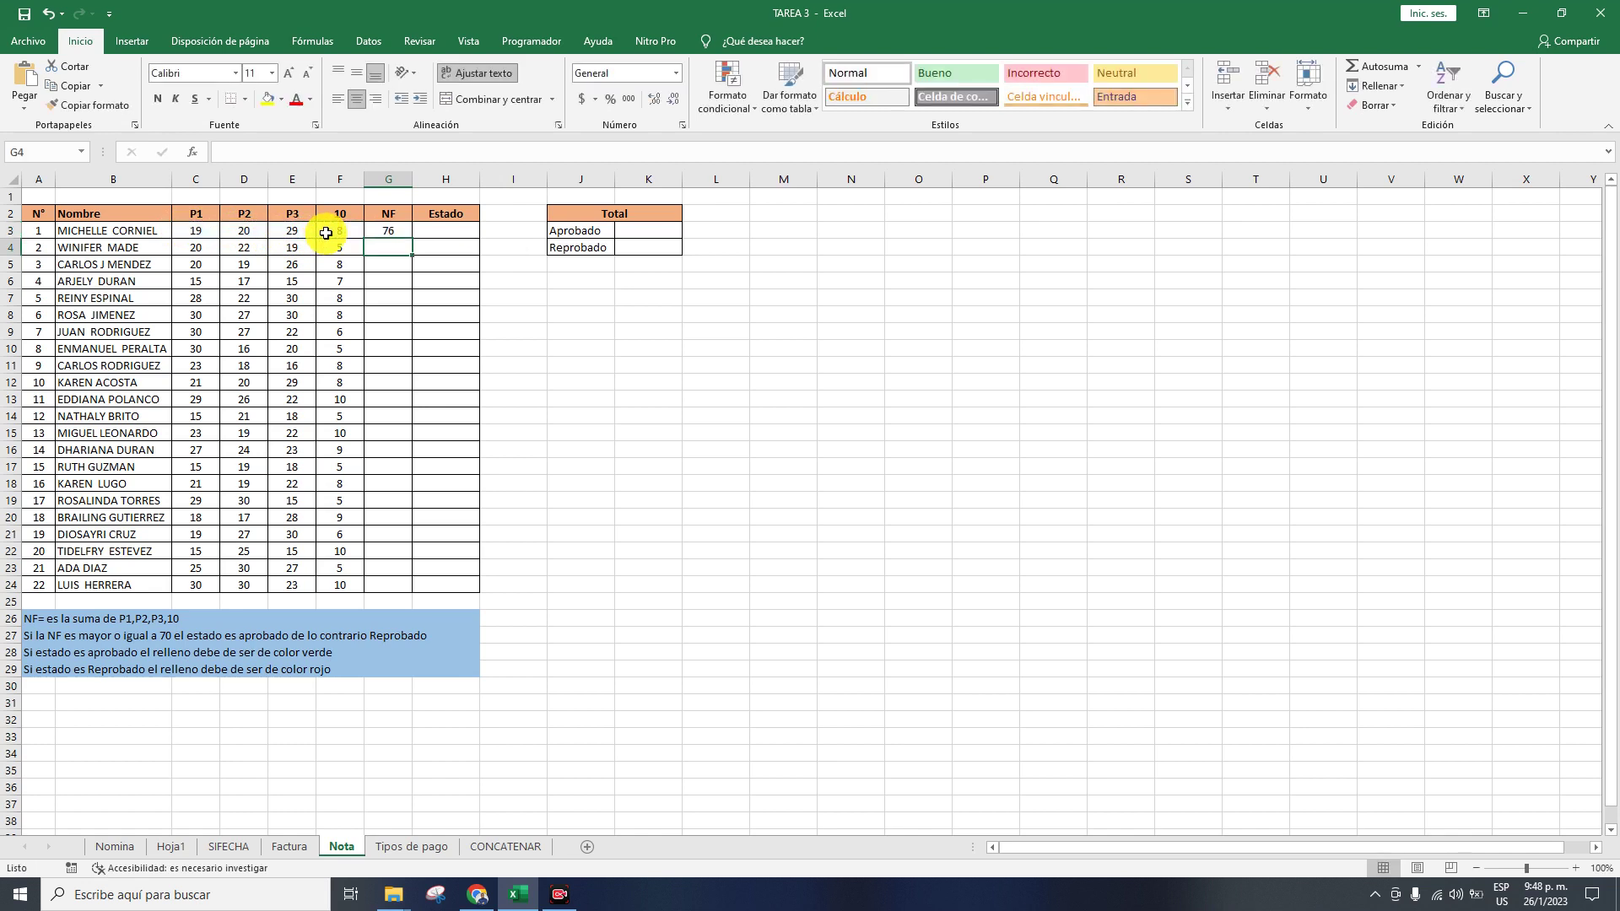
pyautogui.click(395, 234)
pyautogui.moveTo(411, 238); pyautogui.dragTo(411, 238)
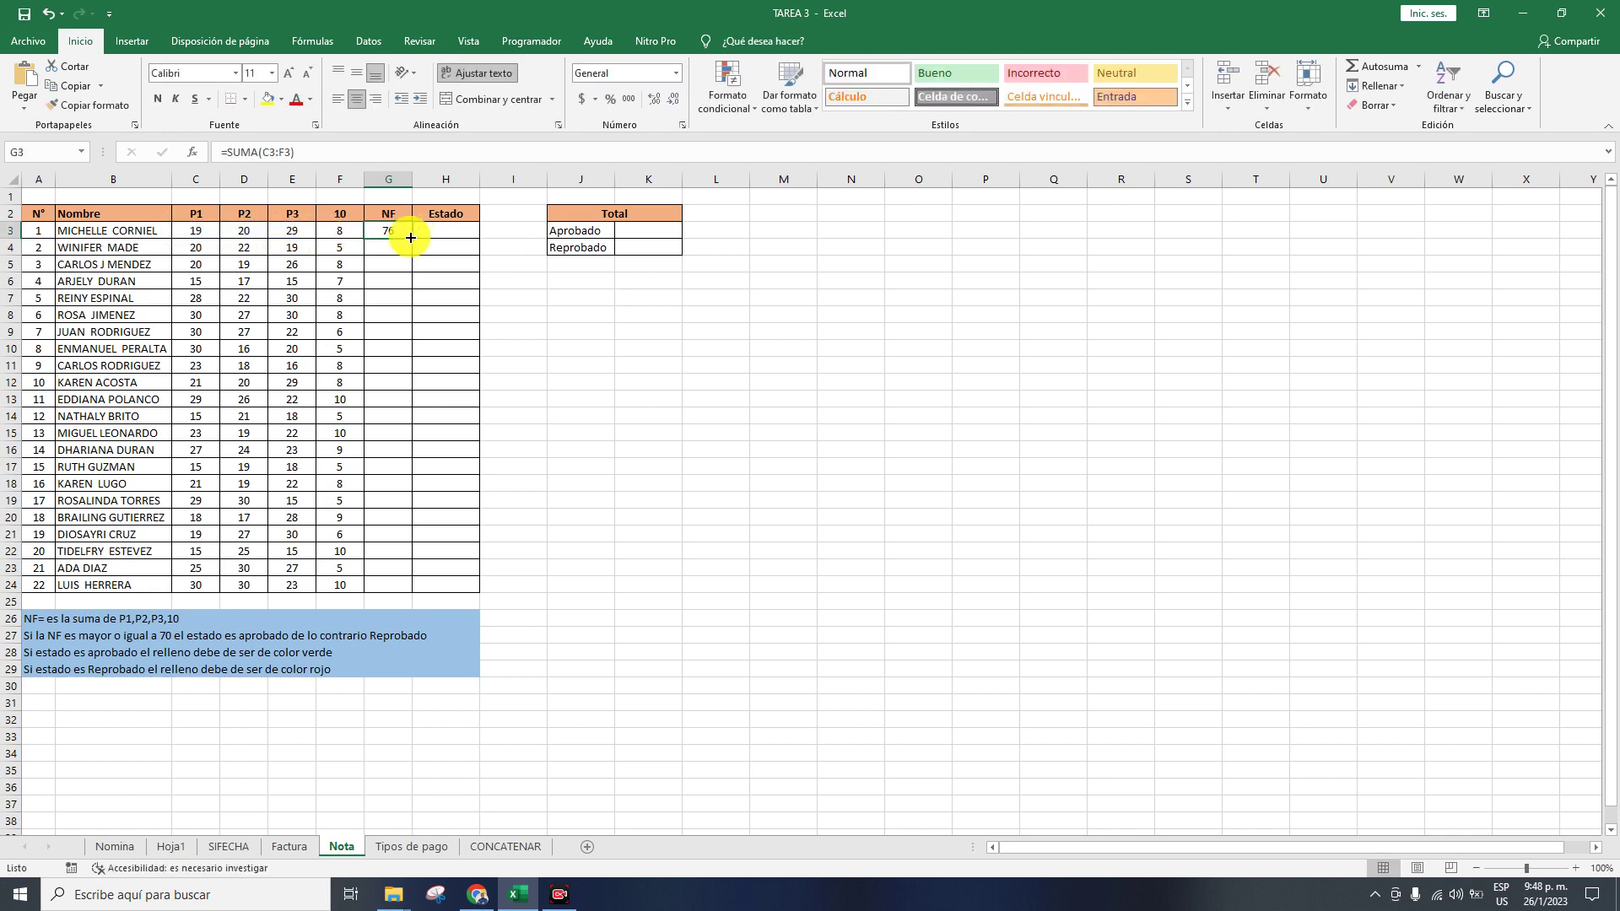
pyautogui.doubleClick(413, 238)
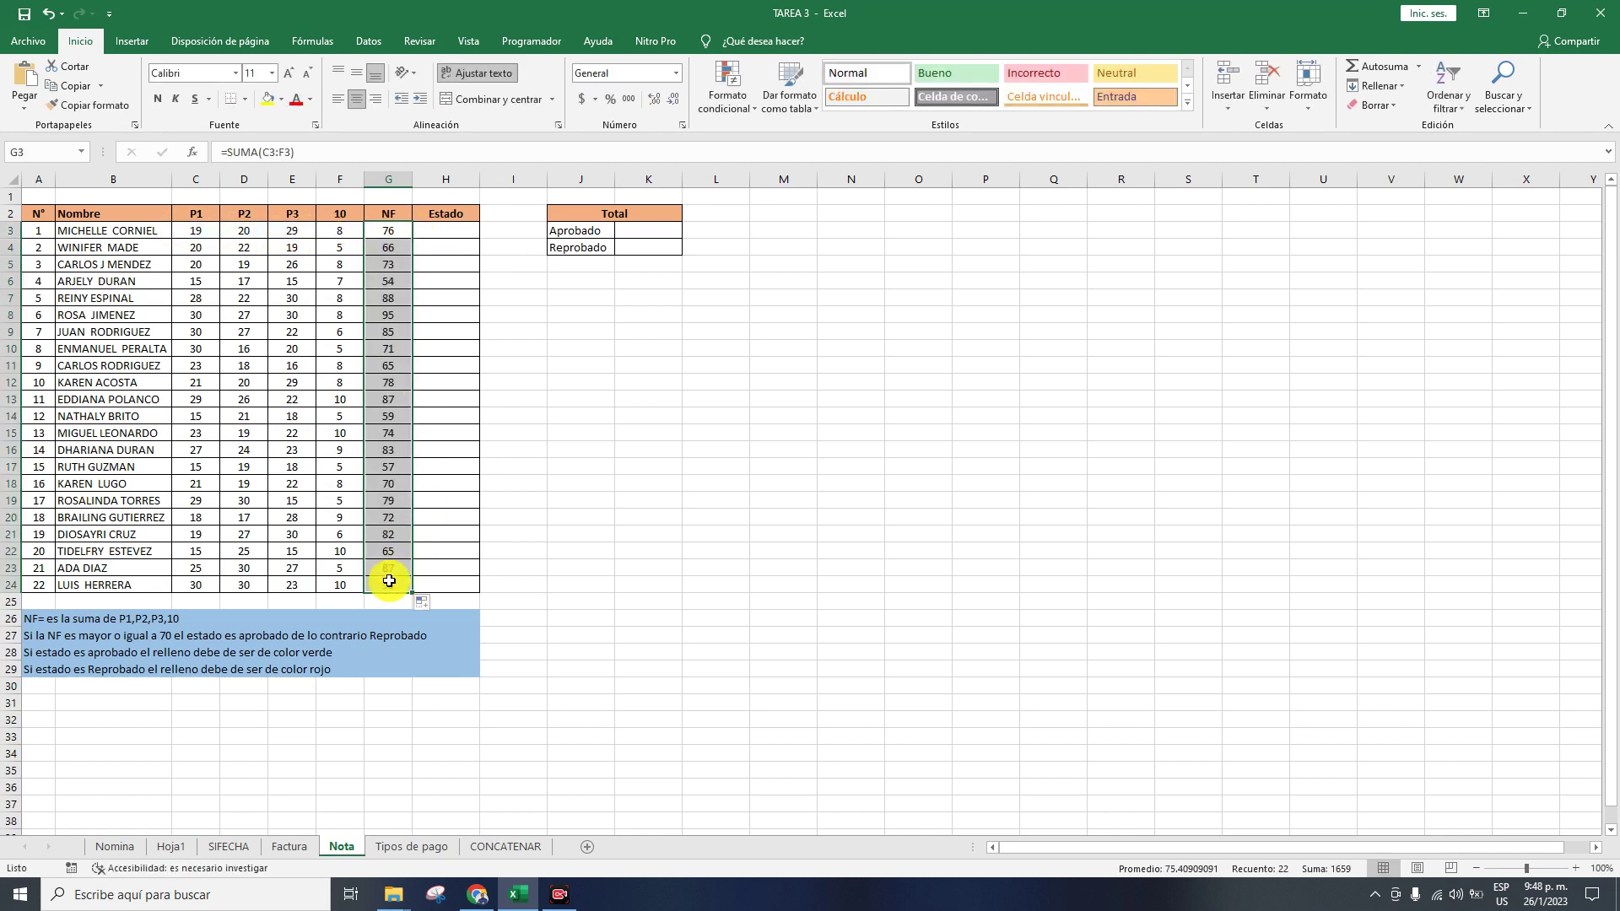
pyautogui.click(438, 226)
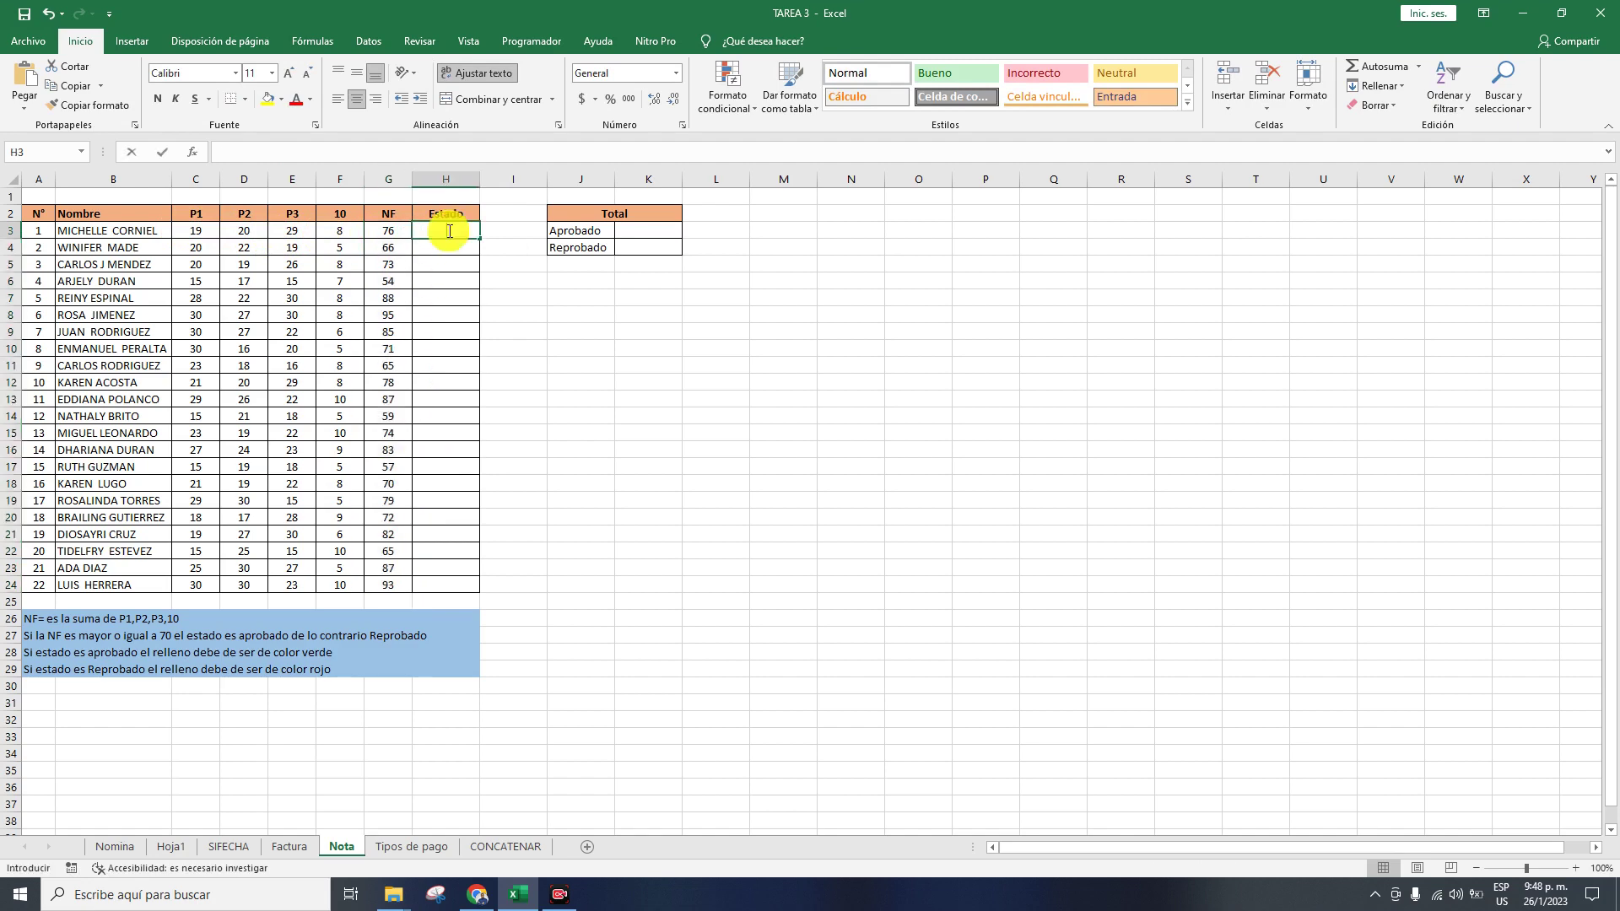
pyautogui.click(698, 432)
pyautogui.keyDown('ctrl'); pyautogui.scroll(5, 624, 439); pyautogui.keyUp('ctrl')
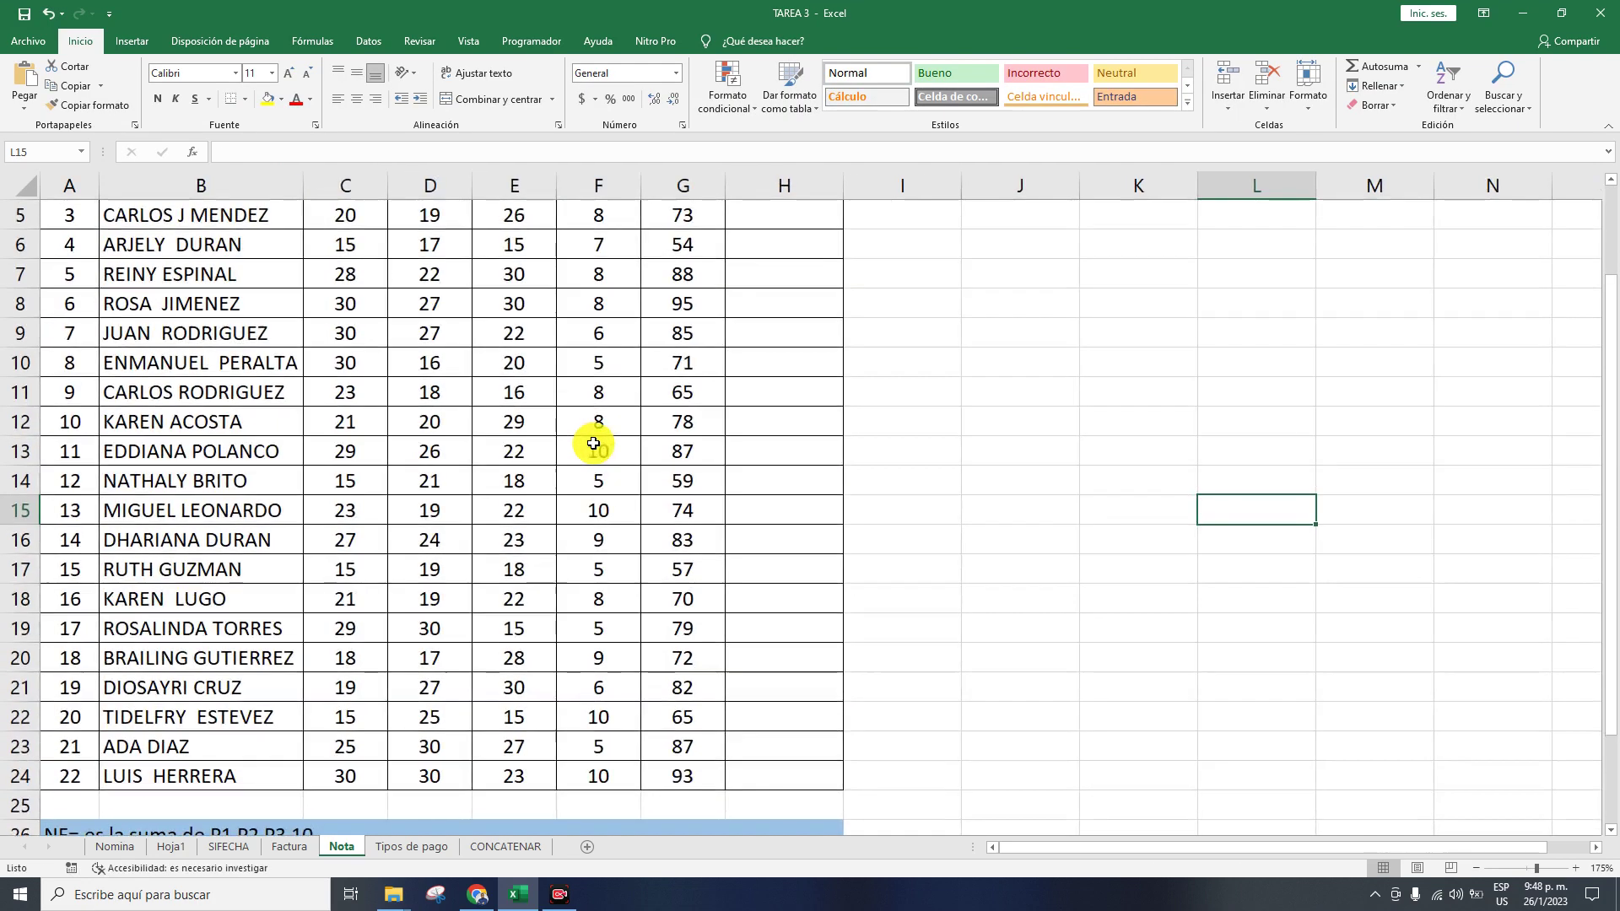
pyautogui.scroll(2, 675, 442)
pyautogui.keyDown('ctrl'); pyautogui.scroll(3, 714, 440); pyautogui.keyUp('ctrl')
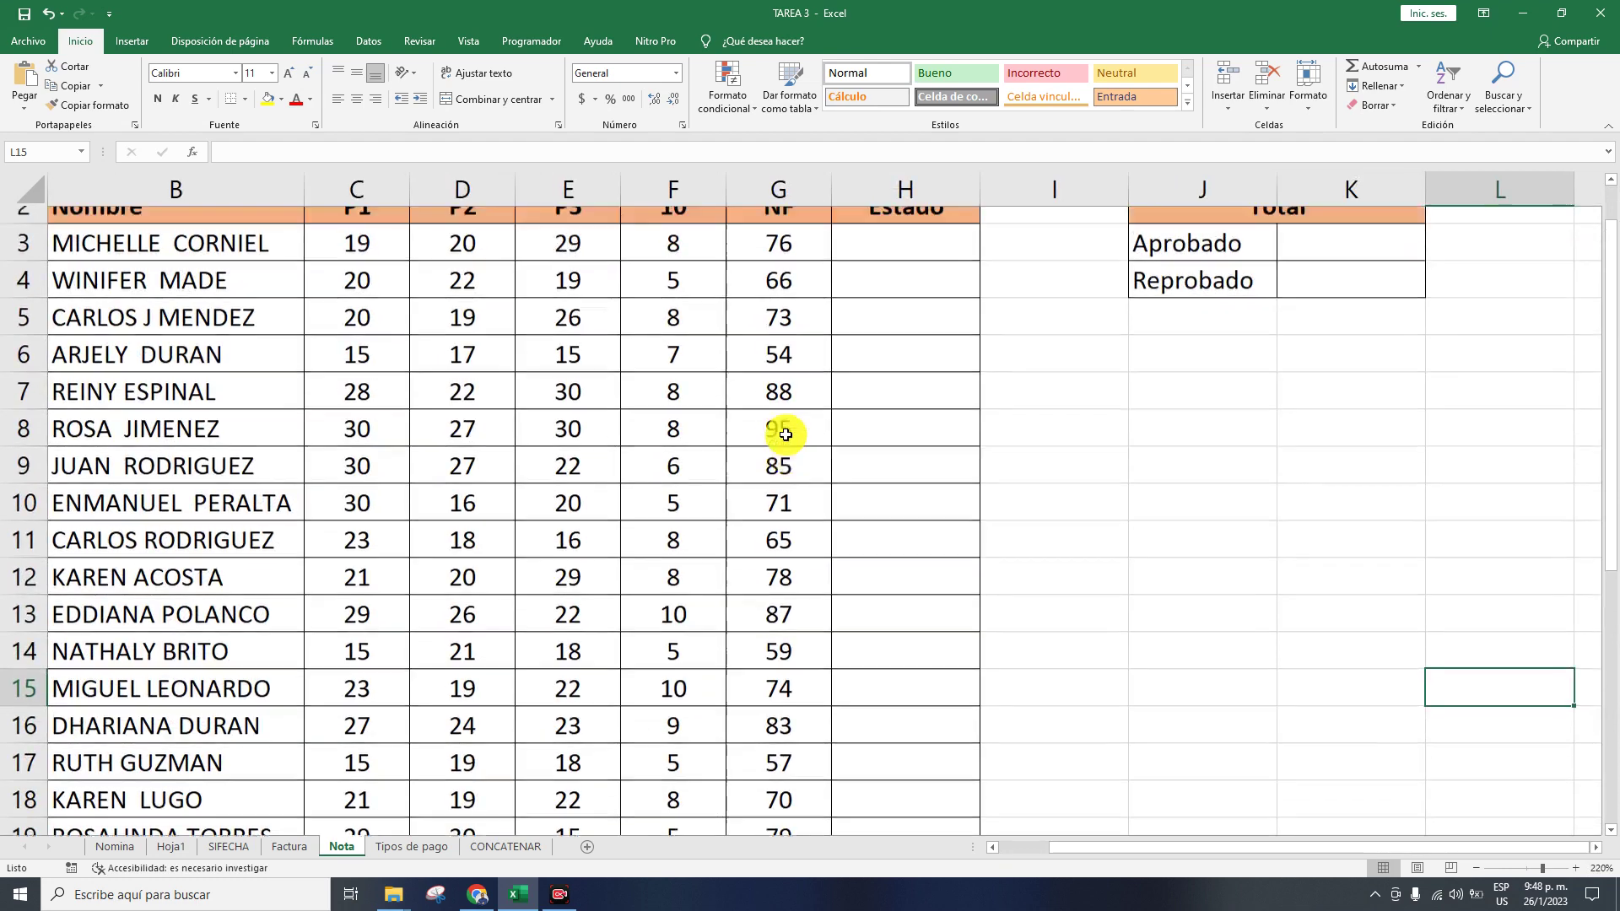
pyautogui.keyDown('ctrl'); pyautogui.scroll(1, 841, 406); pyautogui.keyUp('ctrl')
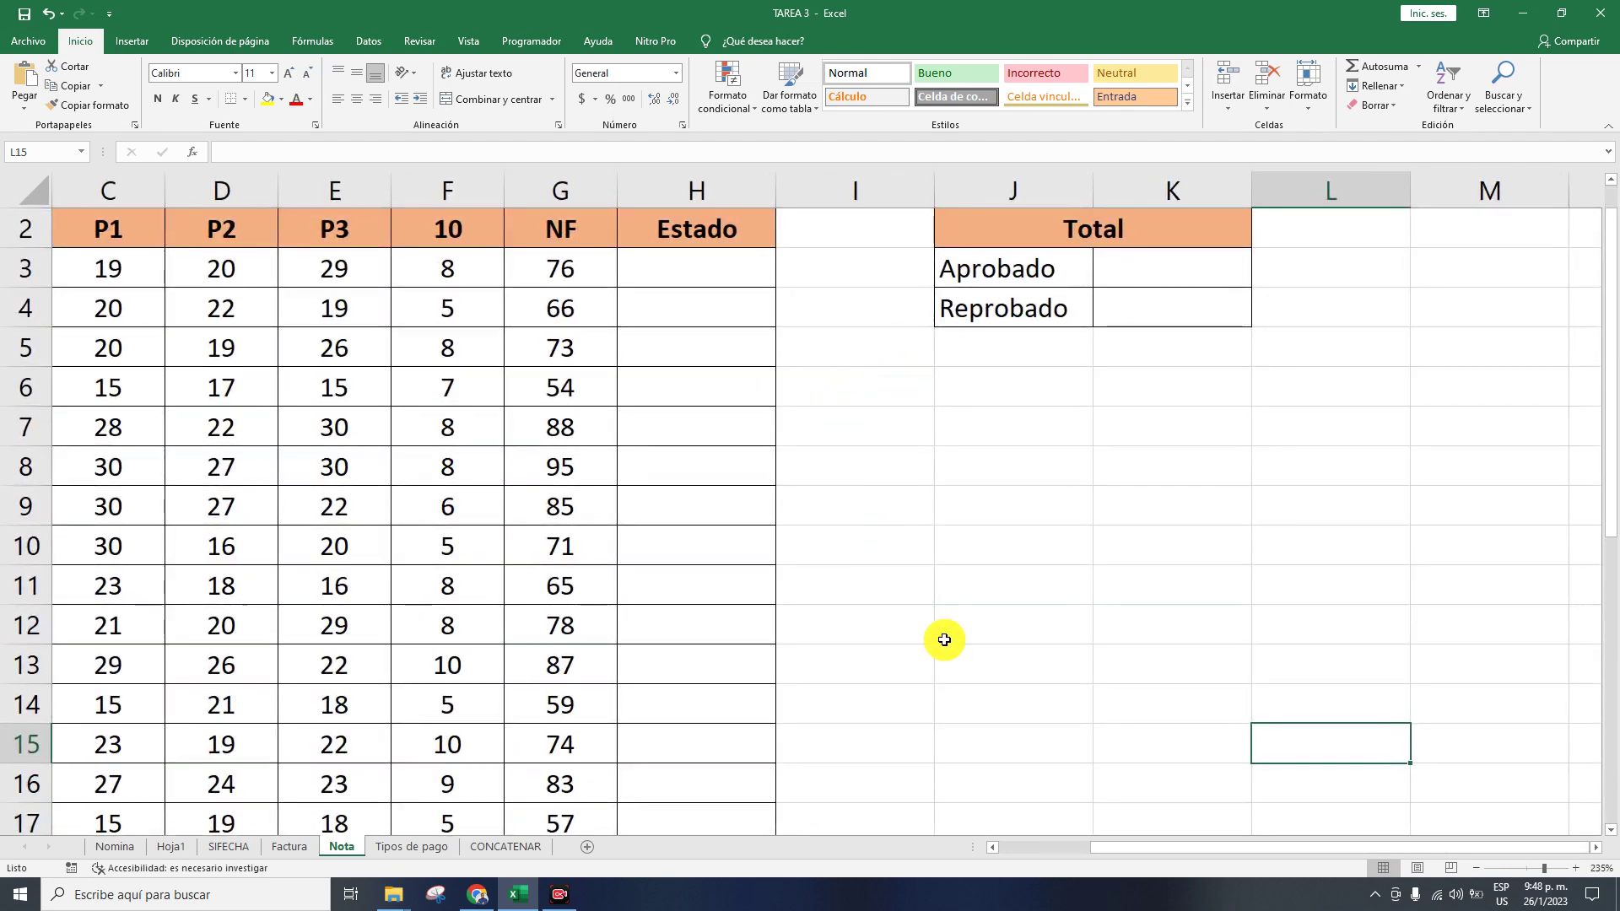
pyautogui.moveTo(1156, 847); pyautogui.dragTo(1103, 854)
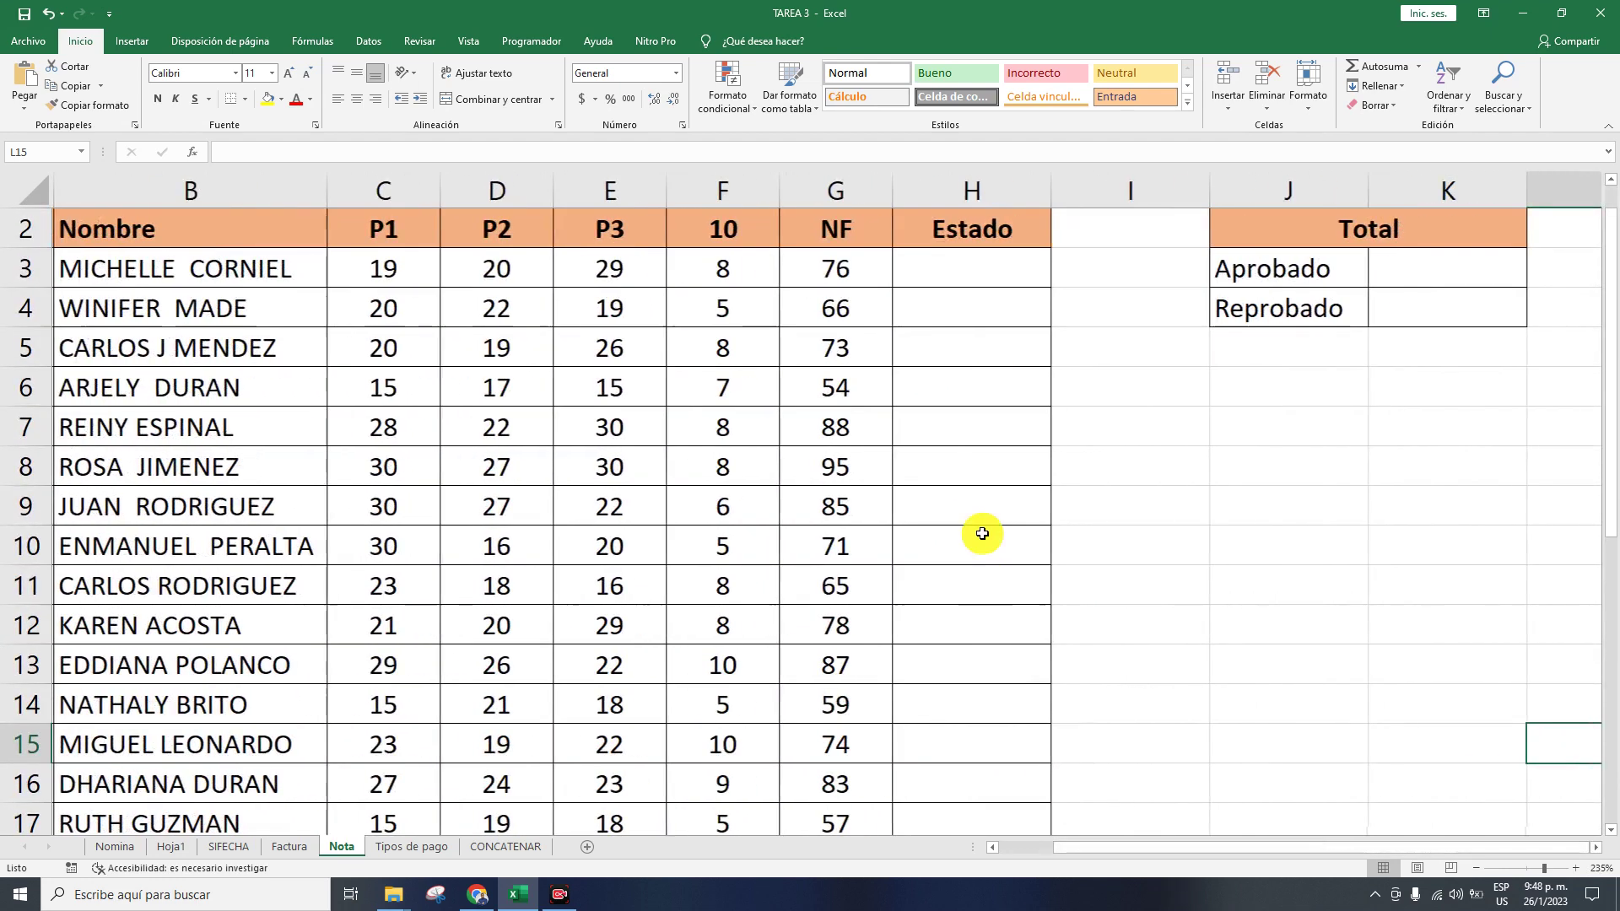
pyautogui.doubleClick(937, 278)
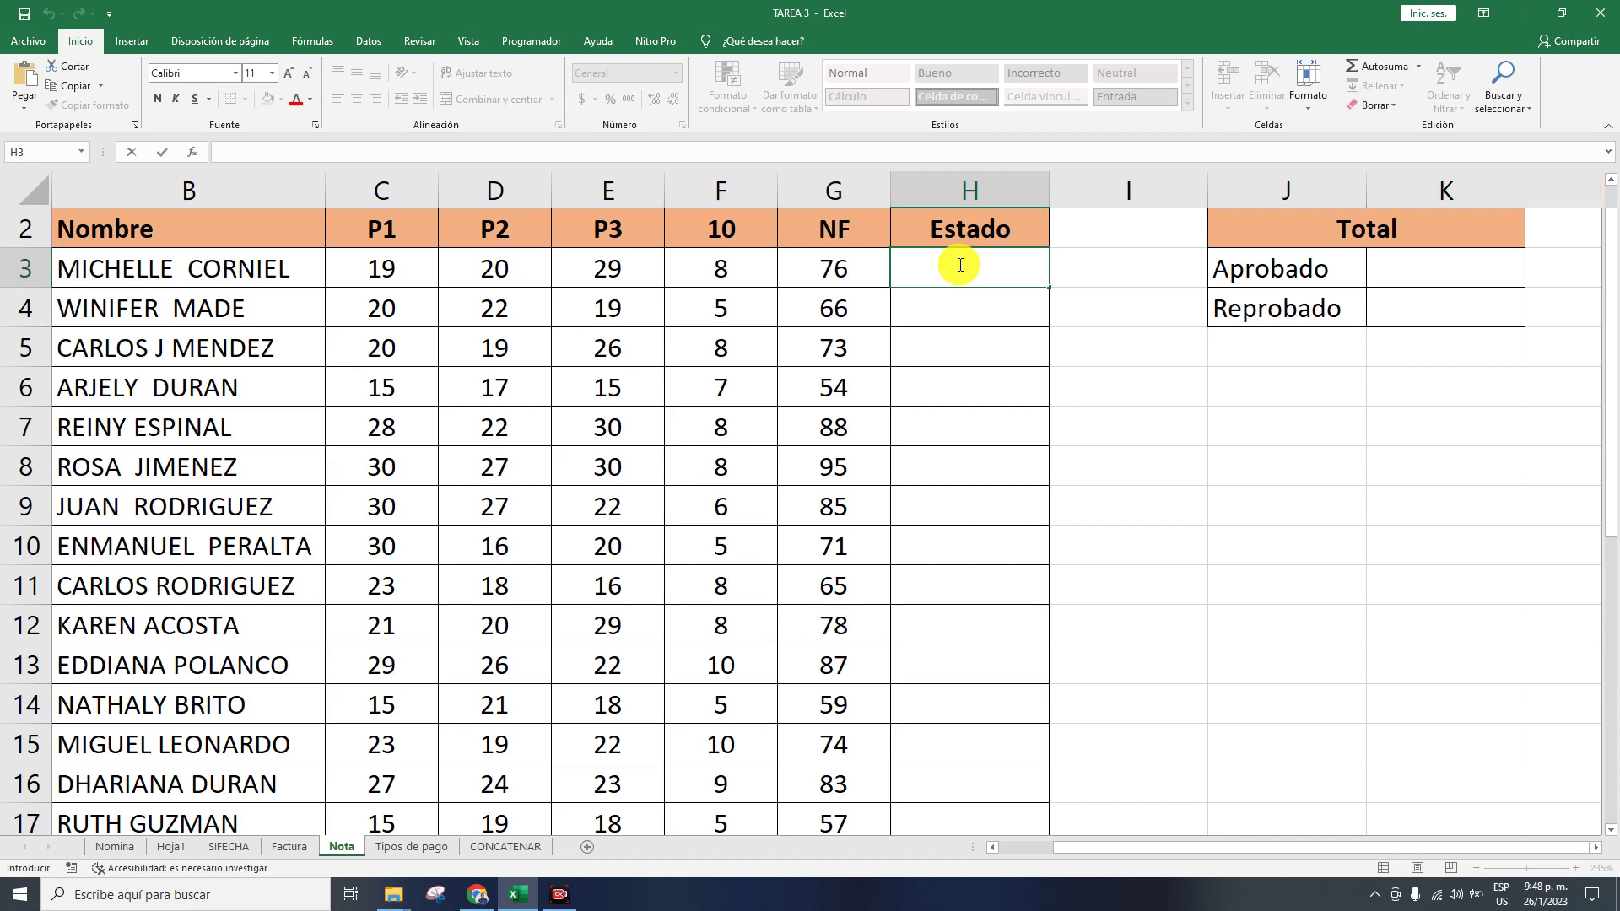
pyautogui.write('=')
pyautogui.press('BackSpace')
pyautogui.scroll(-6, 1401, 859)
pyautogui.click(882, 595)
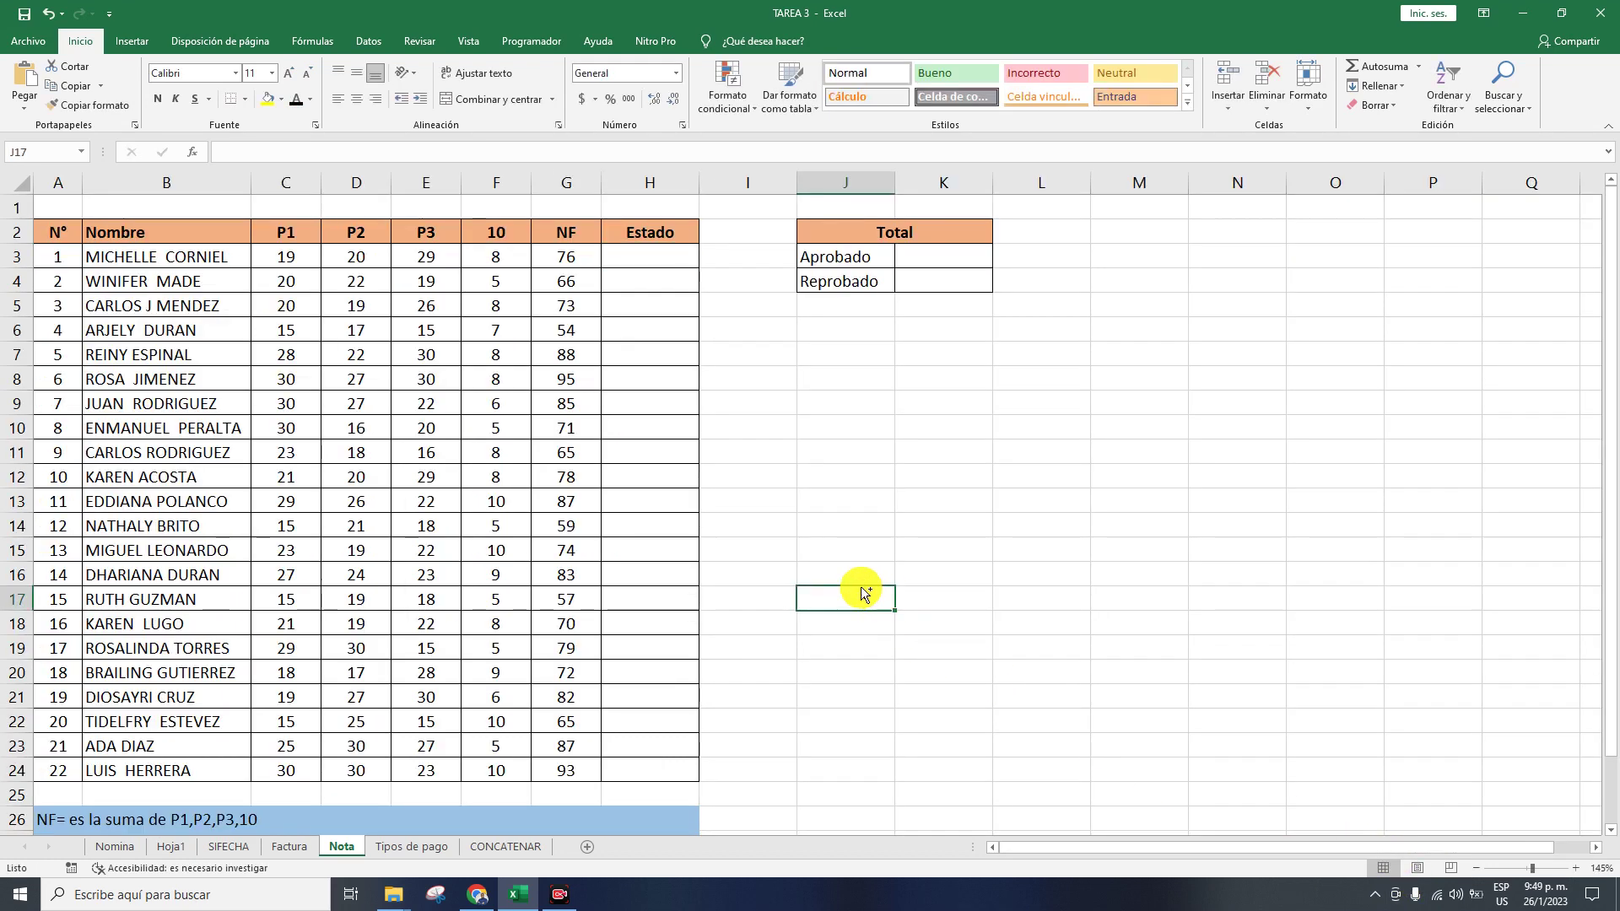
# - In H3, determine the Estado from the final grade with =SI(G3>=70;"Aprobado";"reprobado")
pyautogui.scroll(2, 894, 591)
pyautogui.scroll(2, 903, 582)
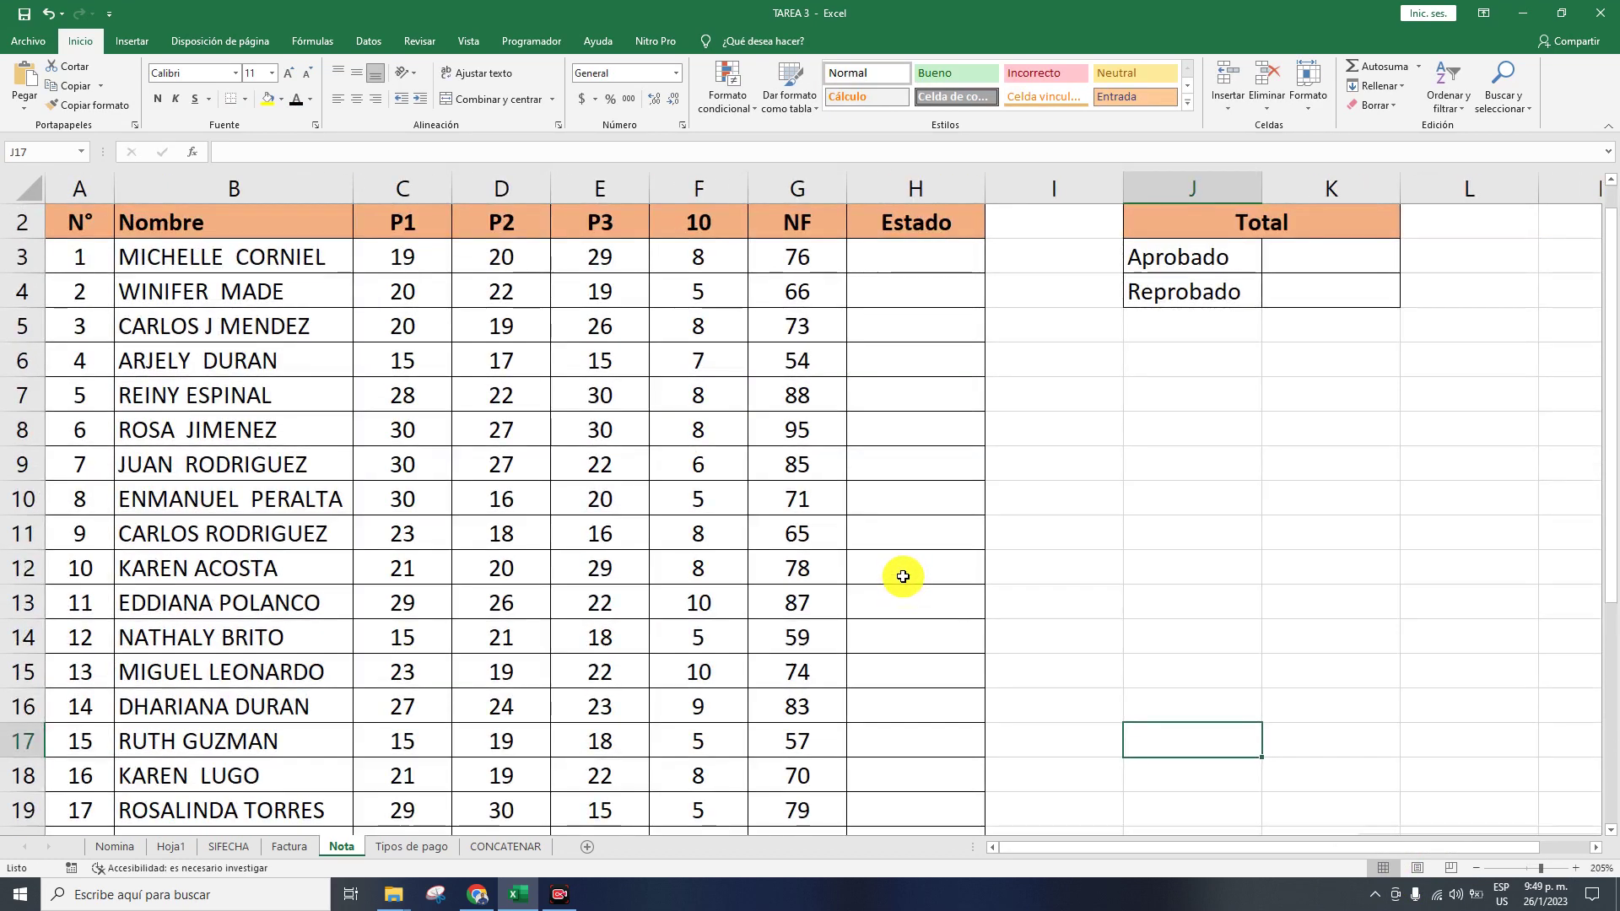
pyautogui.doubleClick(909, 289)
pyautogui.write('=')
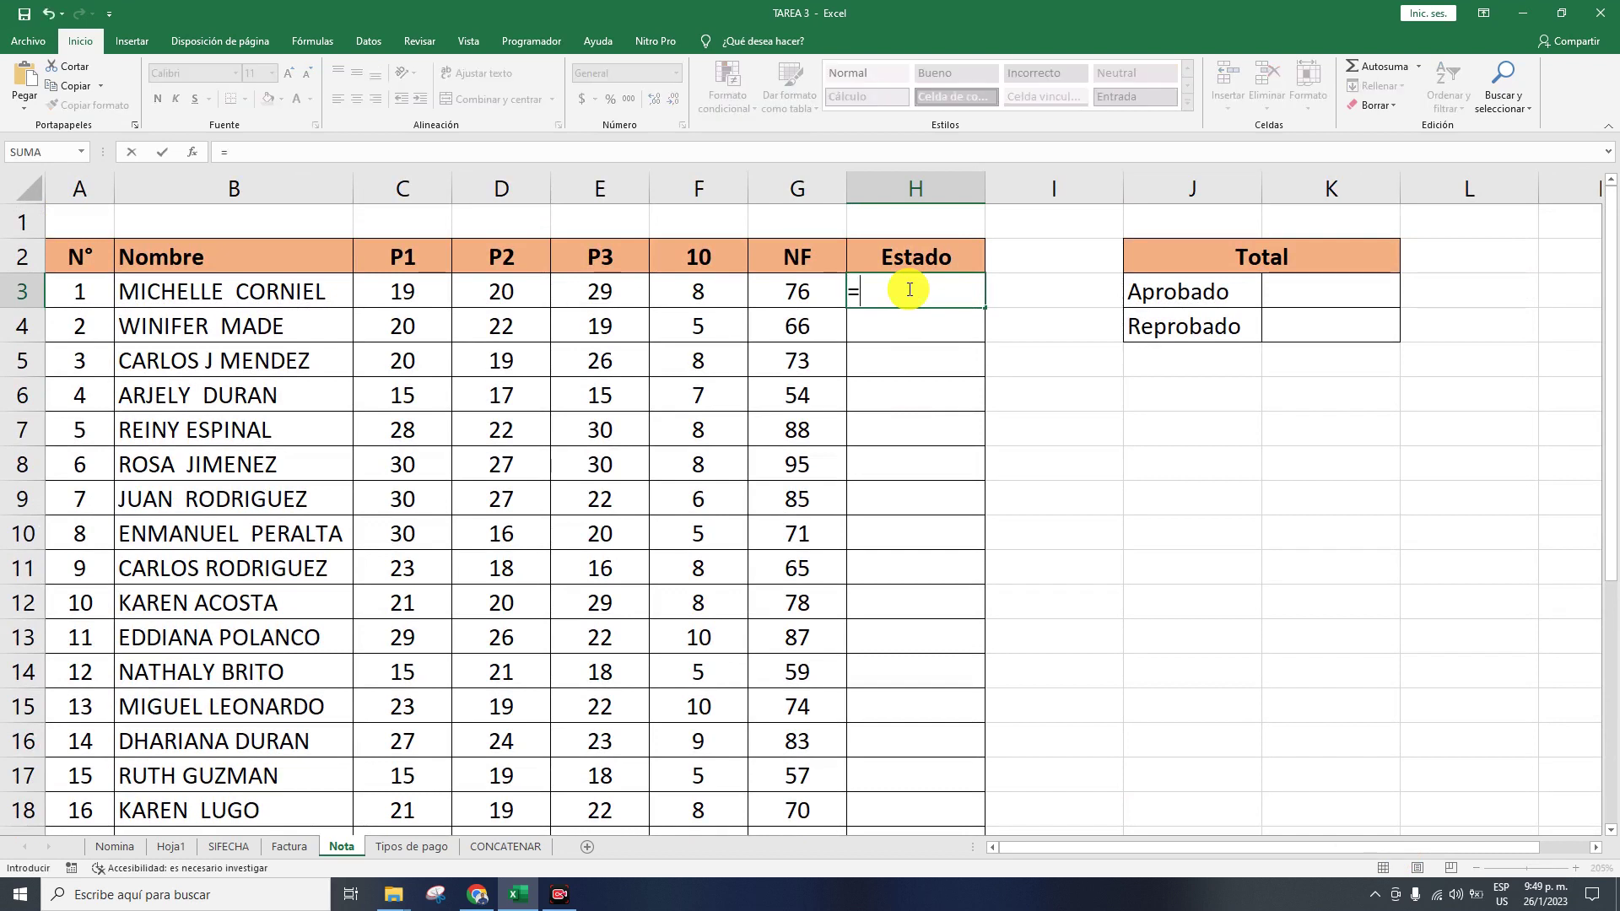
pyautogui.click(804, 293)
pyautogui.press('BackSpace')
pyautogui.press('BackSpace')
pyautogui.write('si')
pyautogui.press('Tab')
pyautogui.click(804, 293)
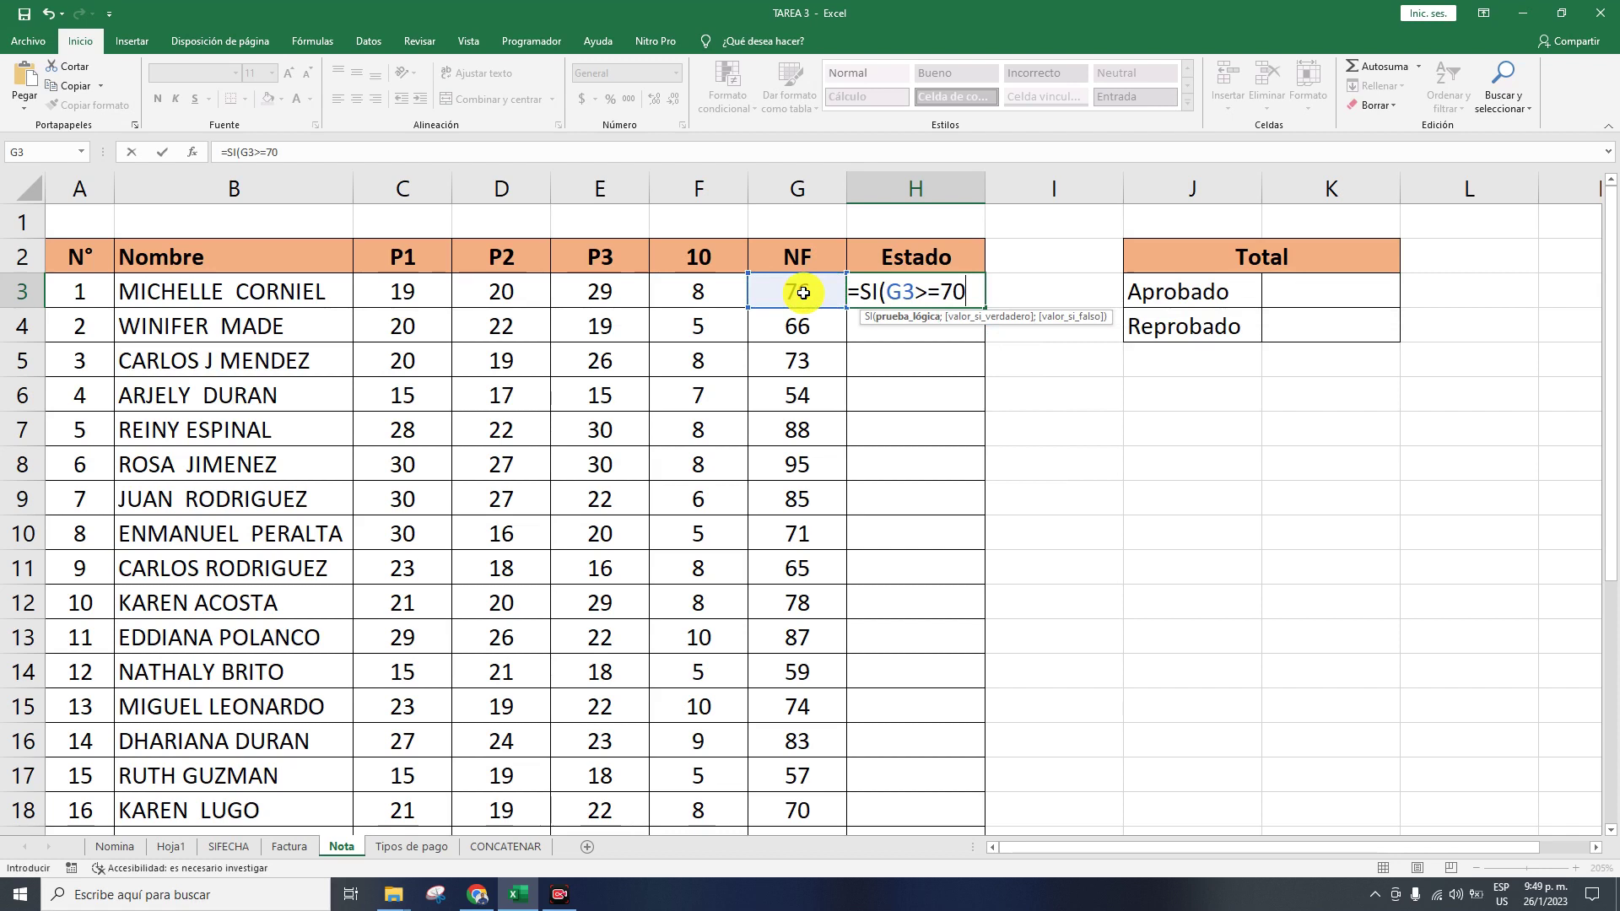
pyautogui.write('>=70;')
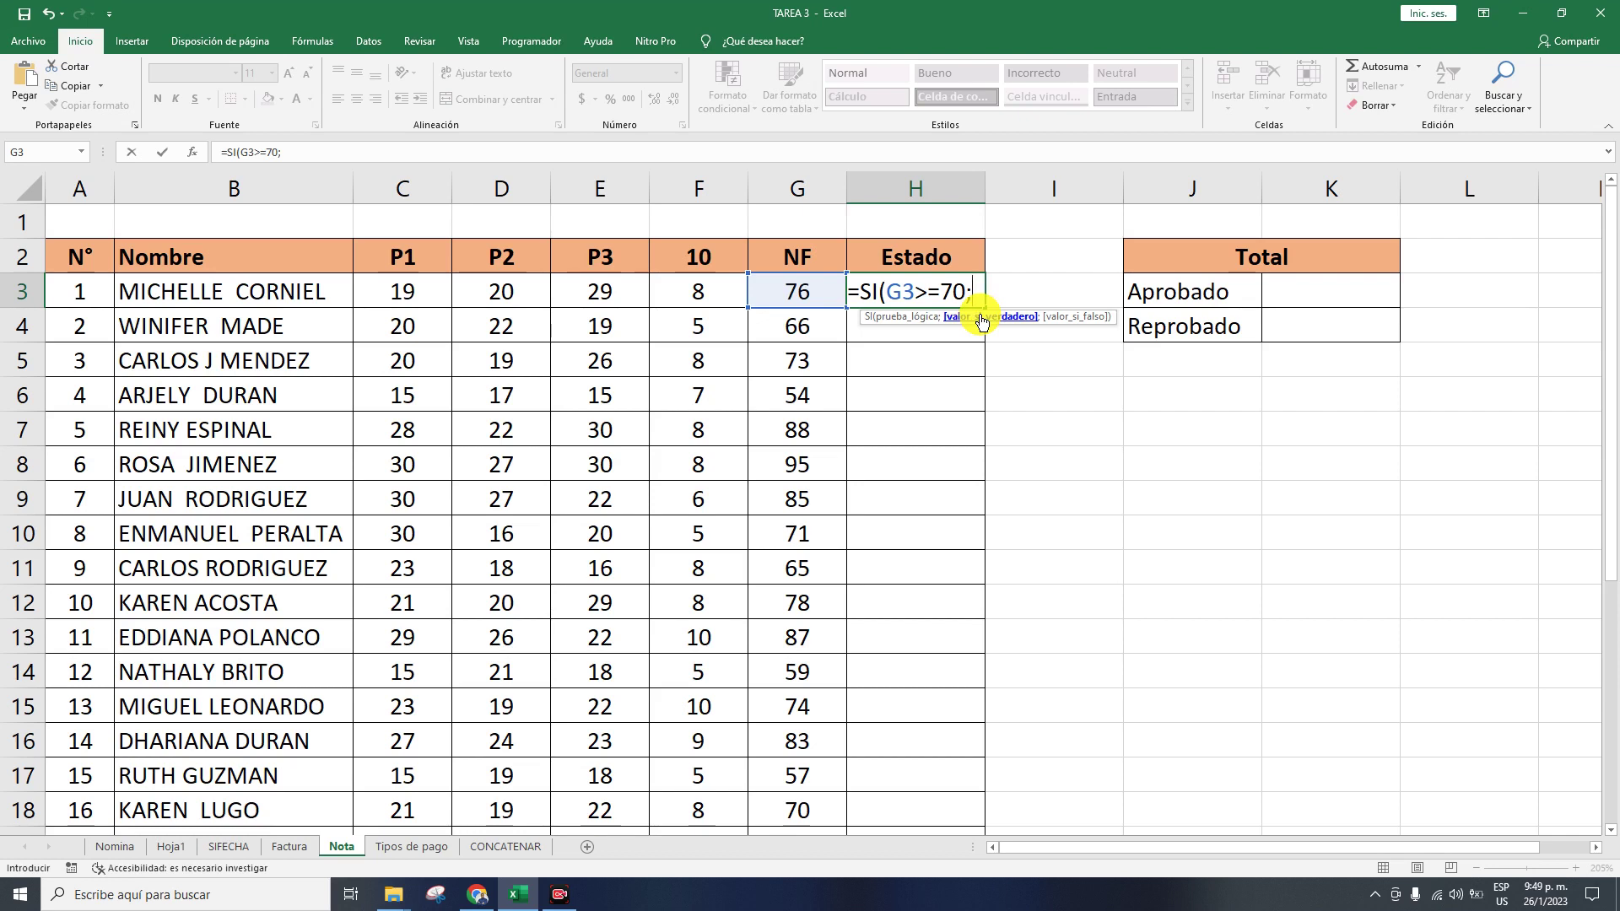
pyautogui.write('"Ap')
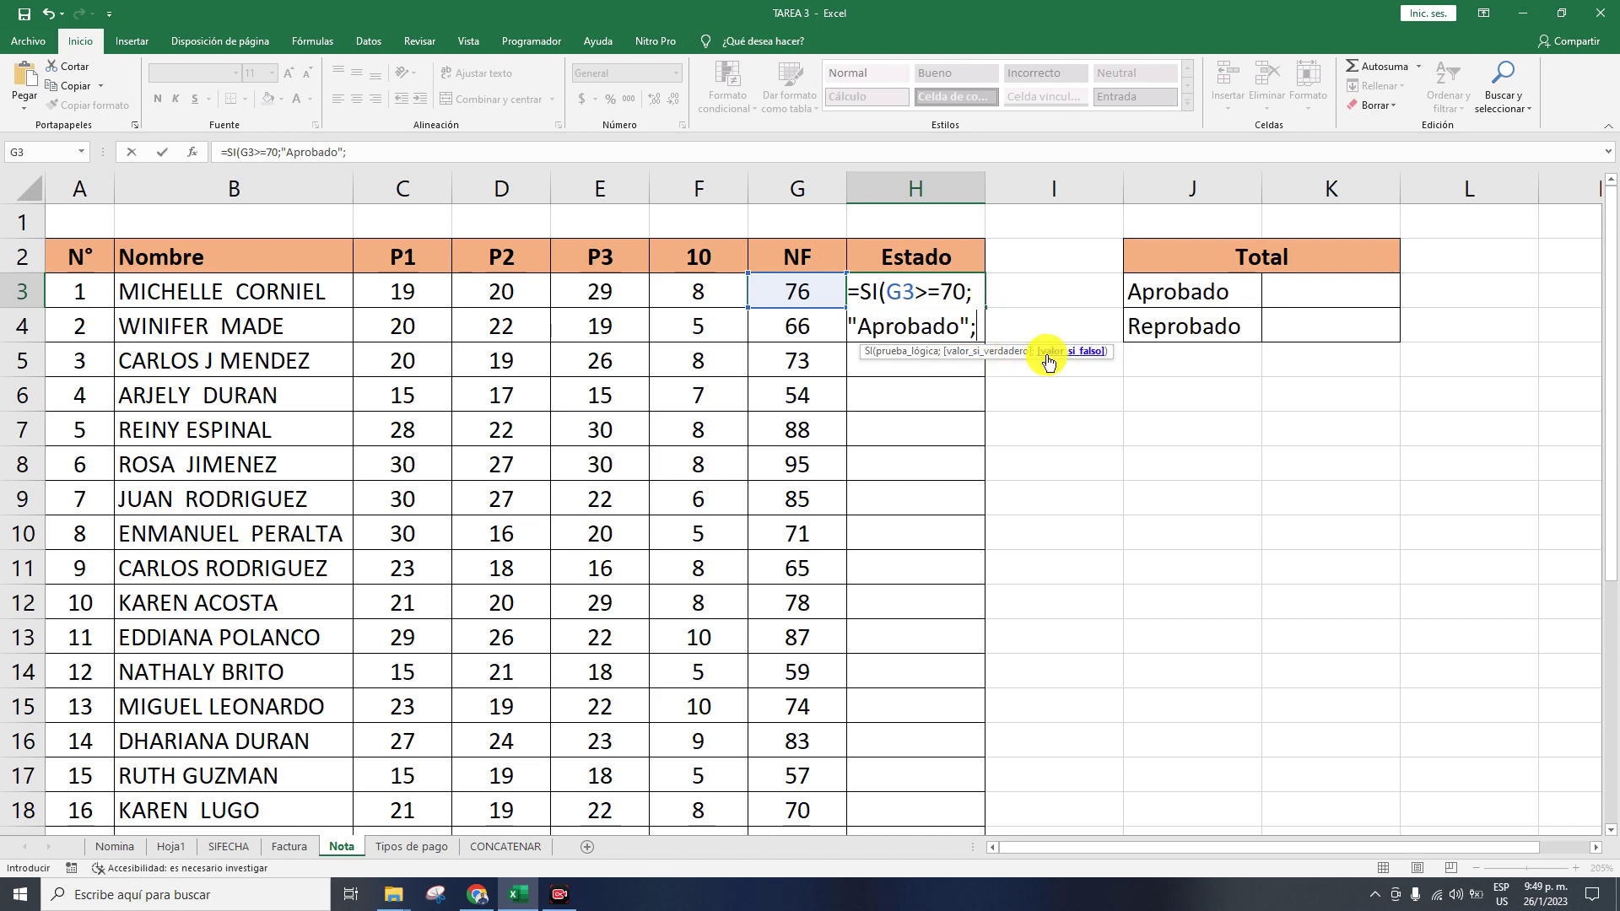
pyautogui.write('robado";"reprobado')
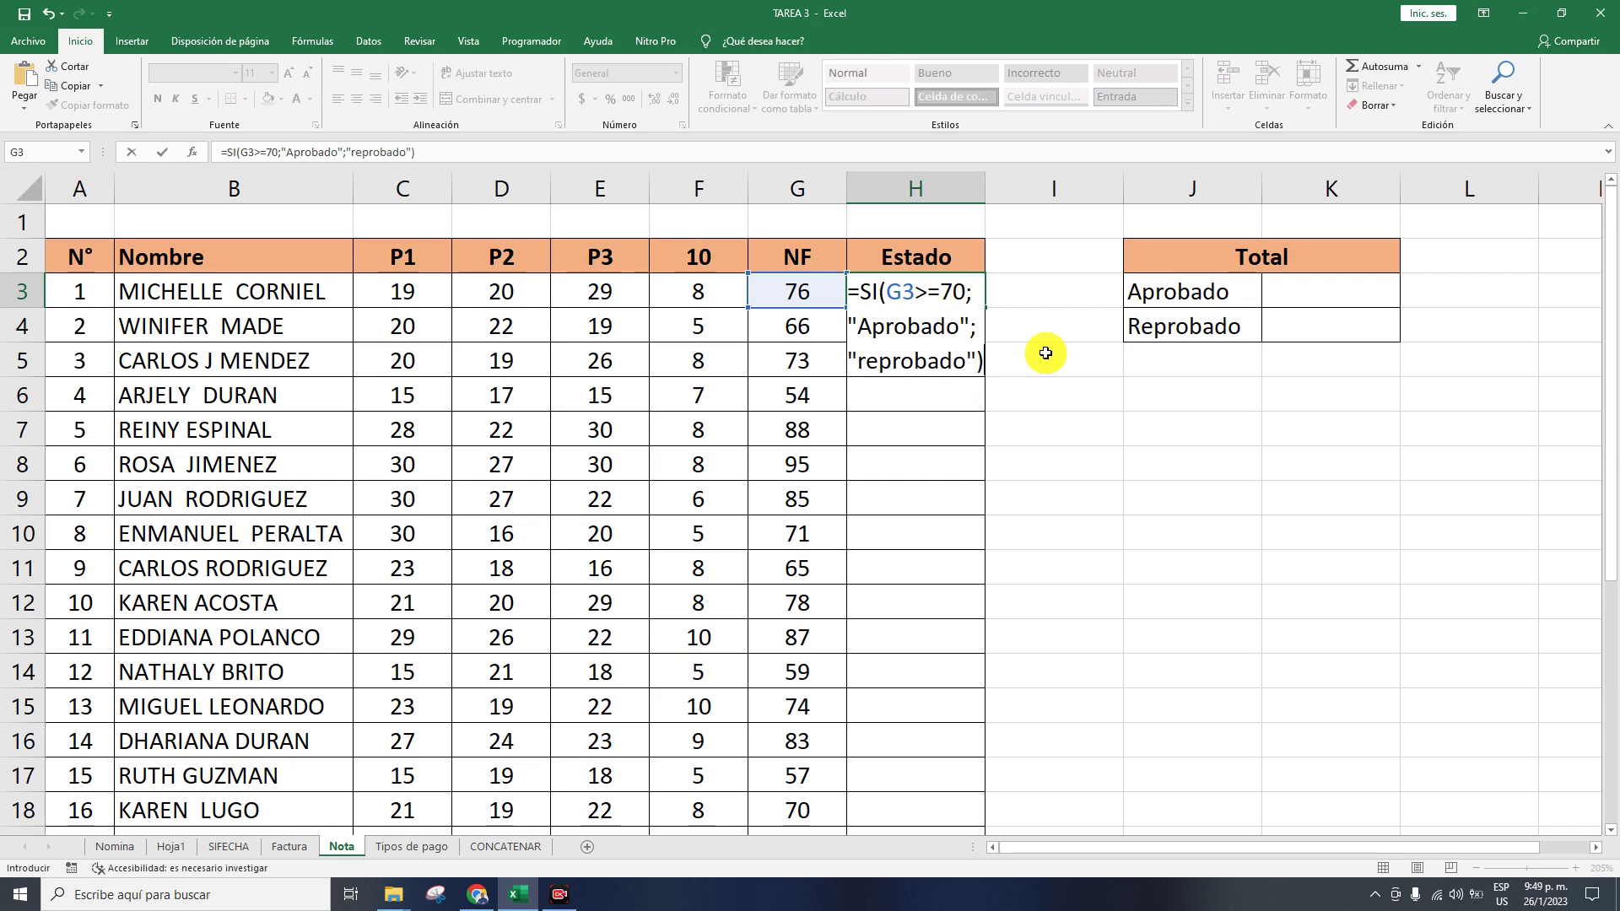
pyautogui.press('Return')
# - Fill the Estado formula from H3 down to H24
pyautogui.click(937, 302)
pyautogui.moveTo(984, 308); pyautogui.dragTo(958, 777)
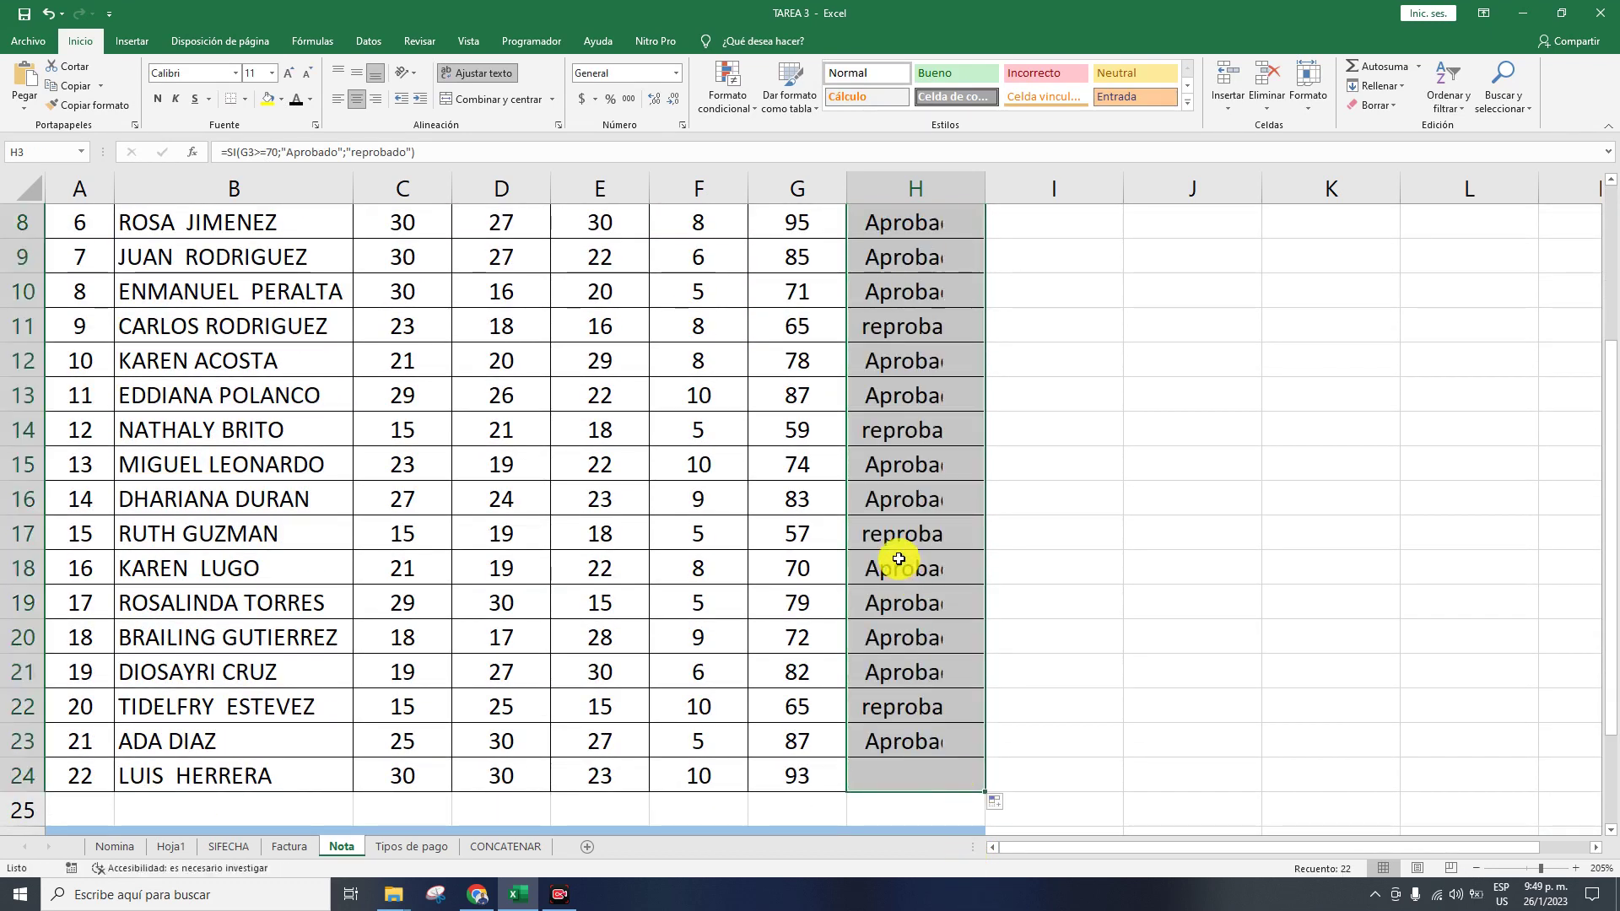
pyautogui.scroll(3, 893, 427)
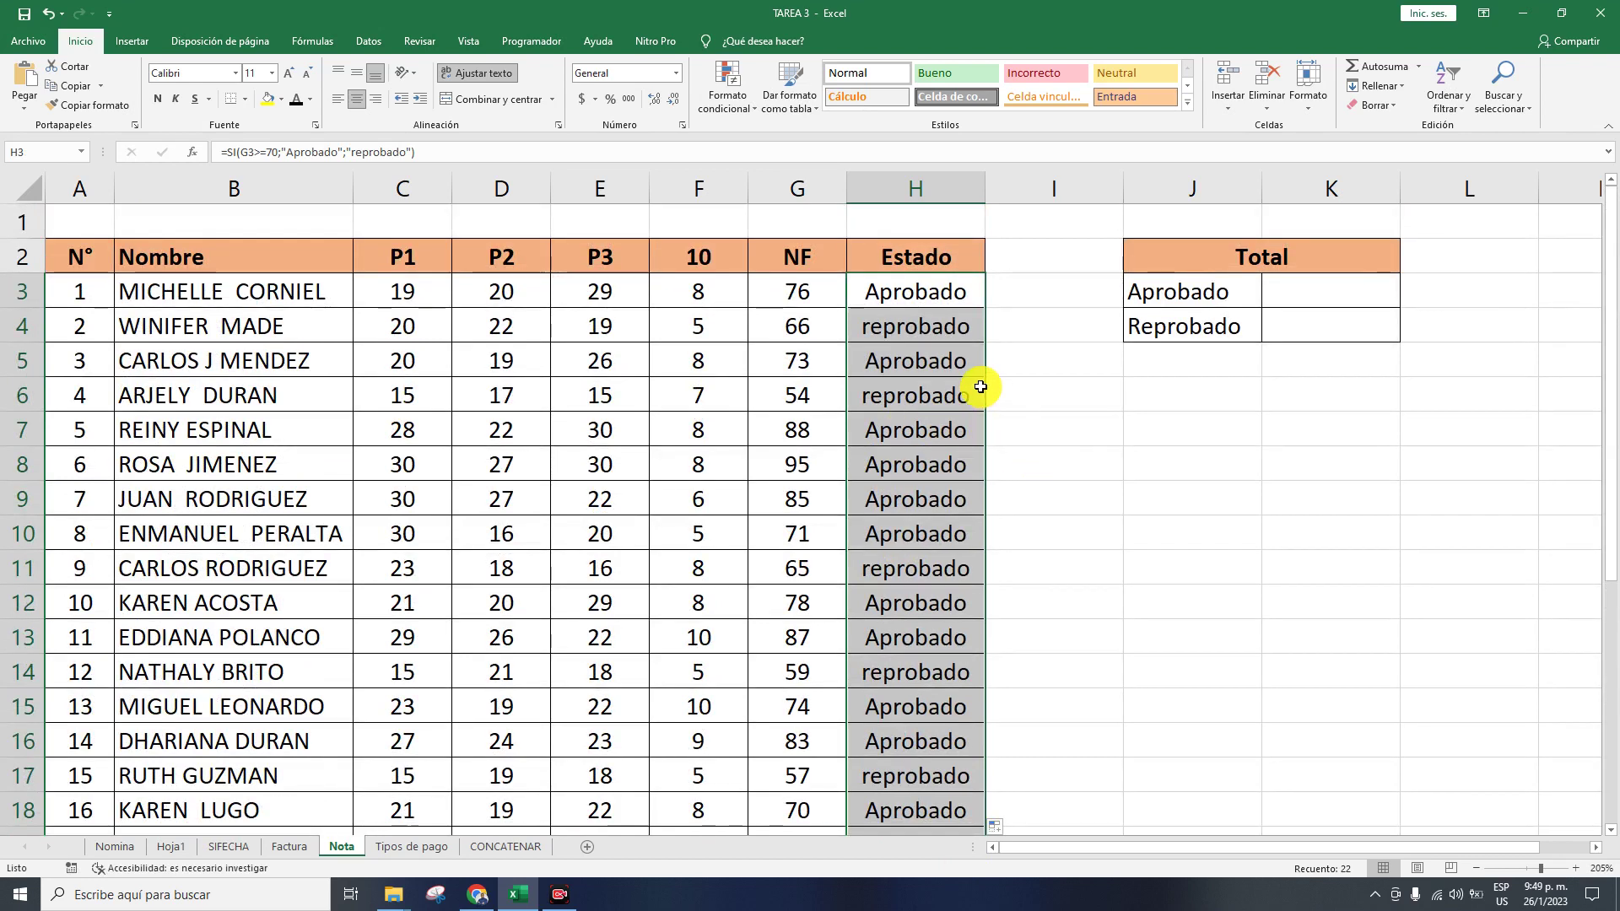
# - Capitalize the false result in the H3 formula as "Reprobado" and refill the Estado column down to H24
pyautogui.doubleClick(940, 291)
pyautogui.click(871, 361)
pyautogui.press('BackSpace')
pyautogui.write('R')
pyautogui.press('Return')
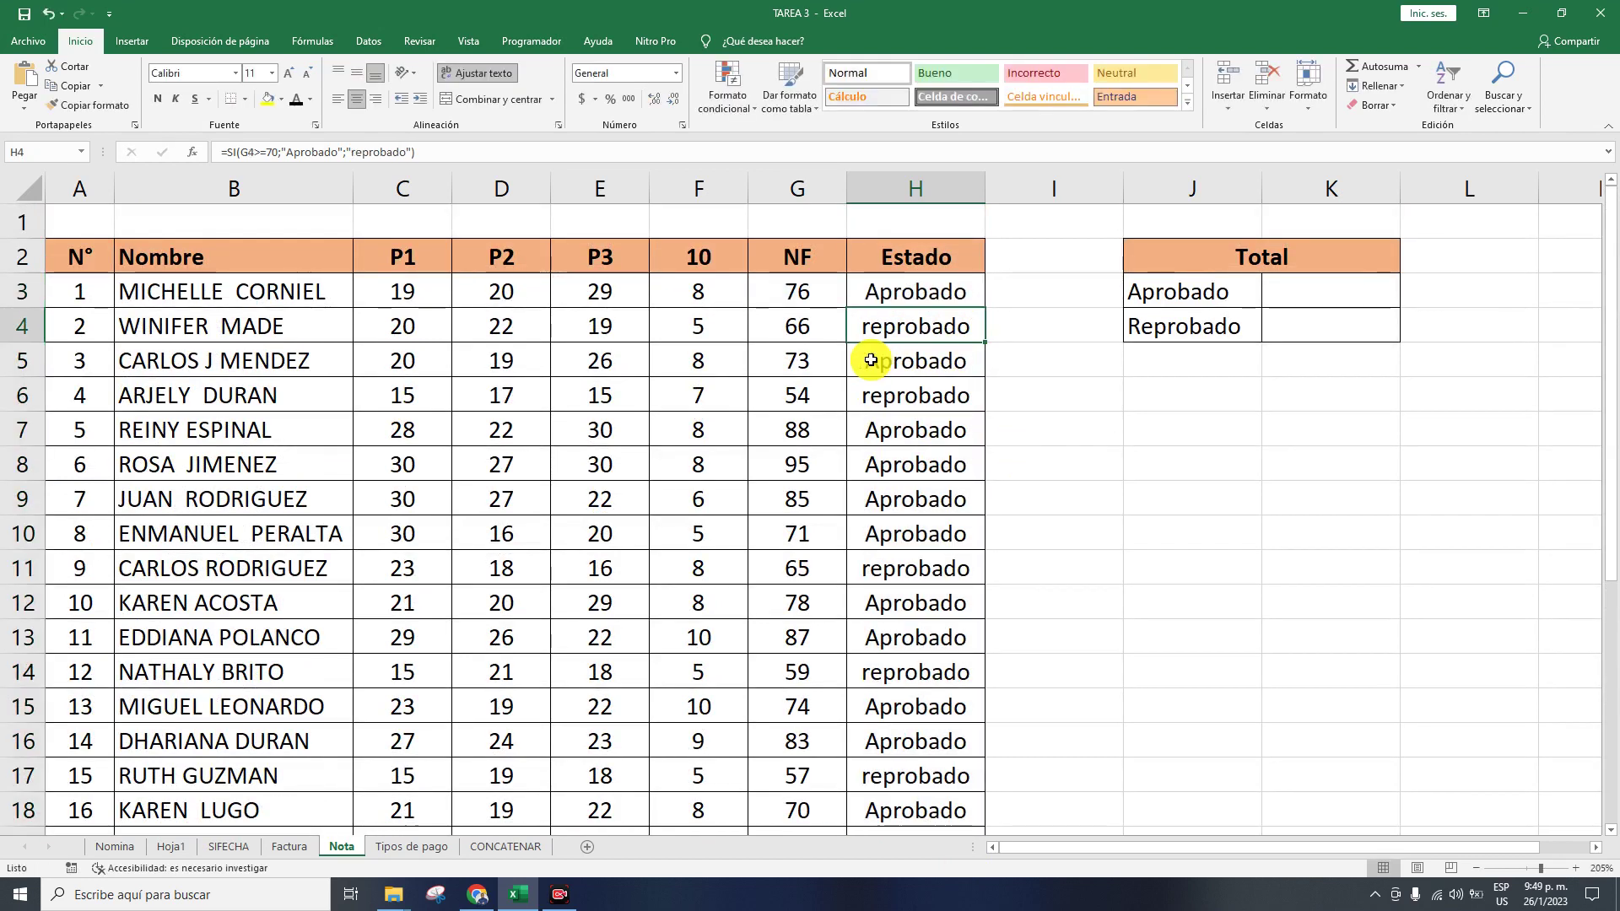
pyautogui.click(905, 297)
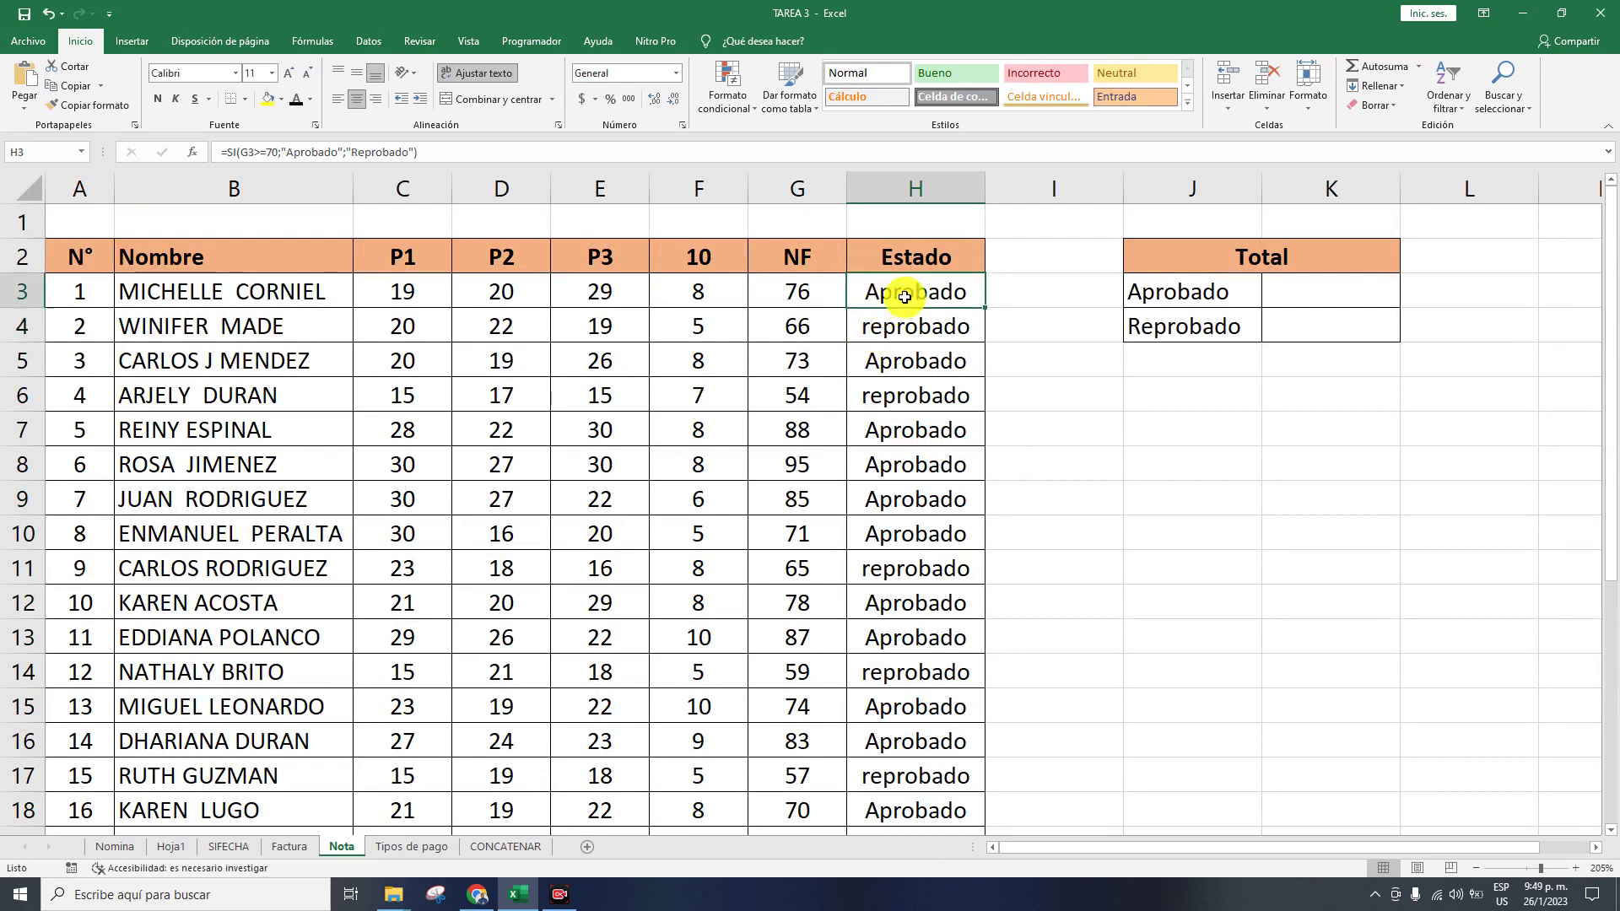
pyautogui.doubleClick(989, 309)
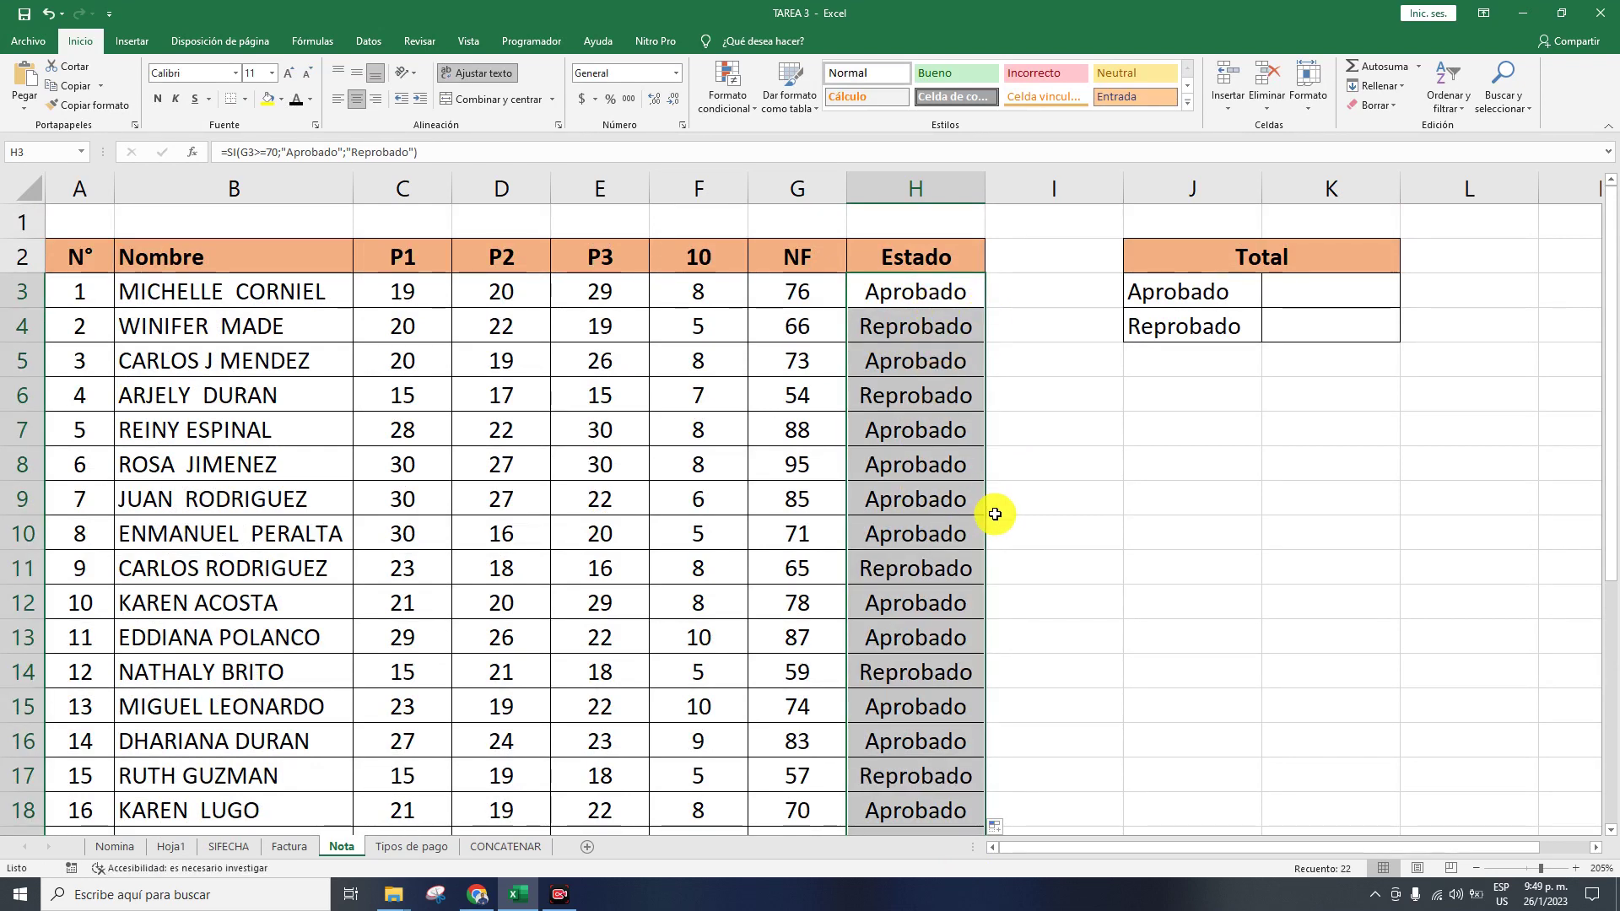
# - Check the fill color instructions below the table and start a new conditional formatting rule for the Estado range H3:H24
pyautogui.scroll(-6, 591, 625)
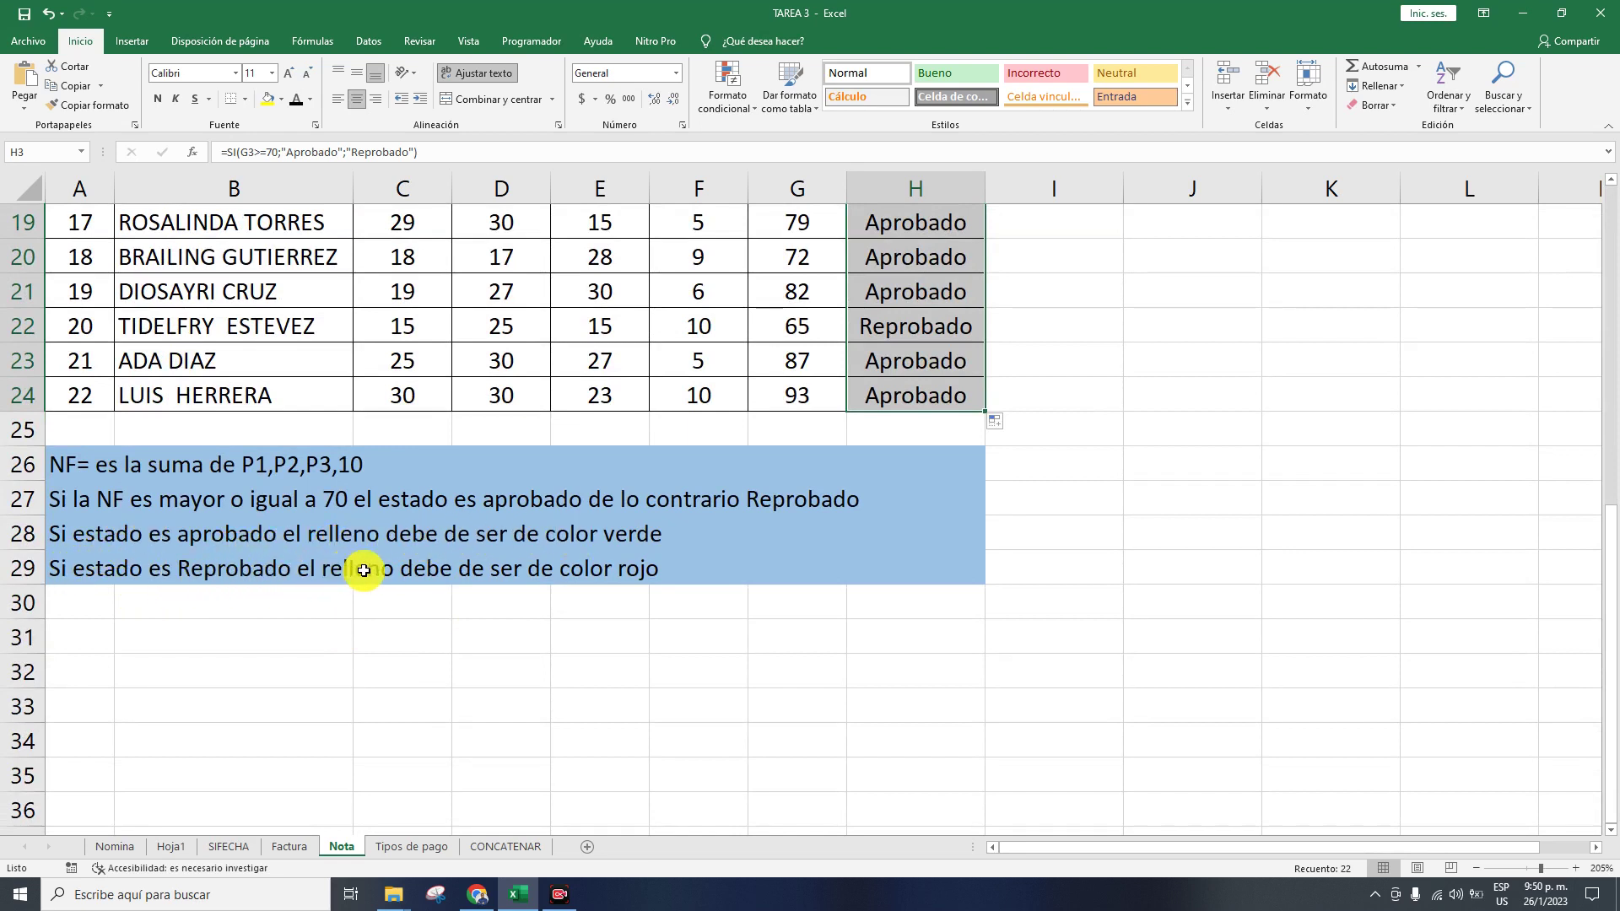
pyautogui.click(1112, 544)
pyautogui.scroll(5, 1117, 580)
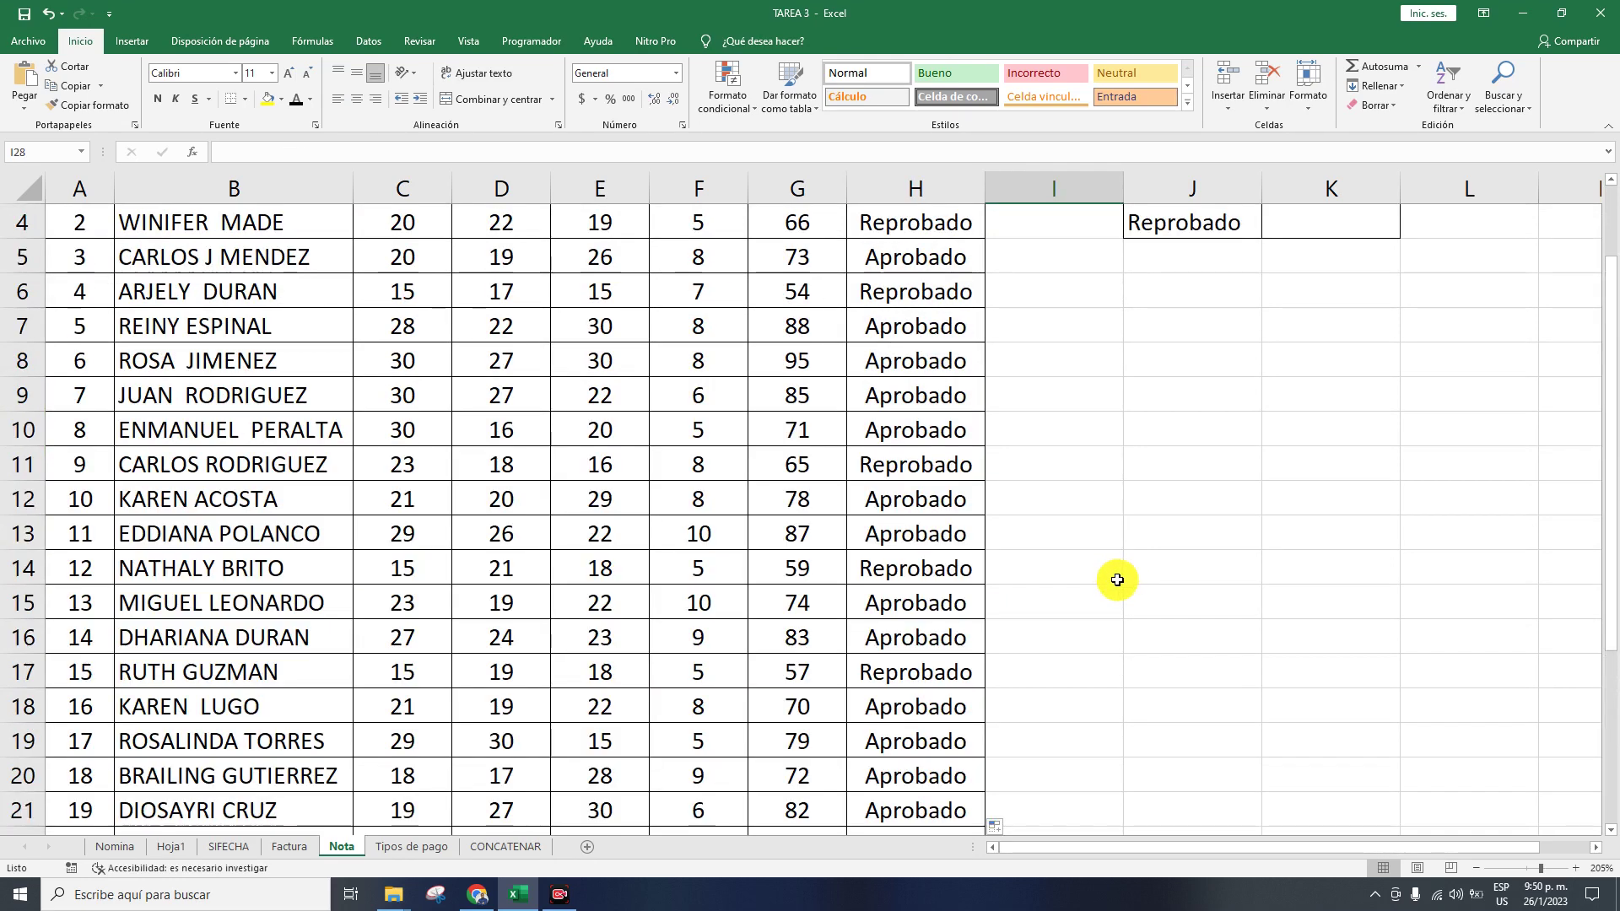
pyautogui.scroll(1, 1117, 580)
pyautogui.moveTo(912, 295); pyautogui.dragTo(911, 763)
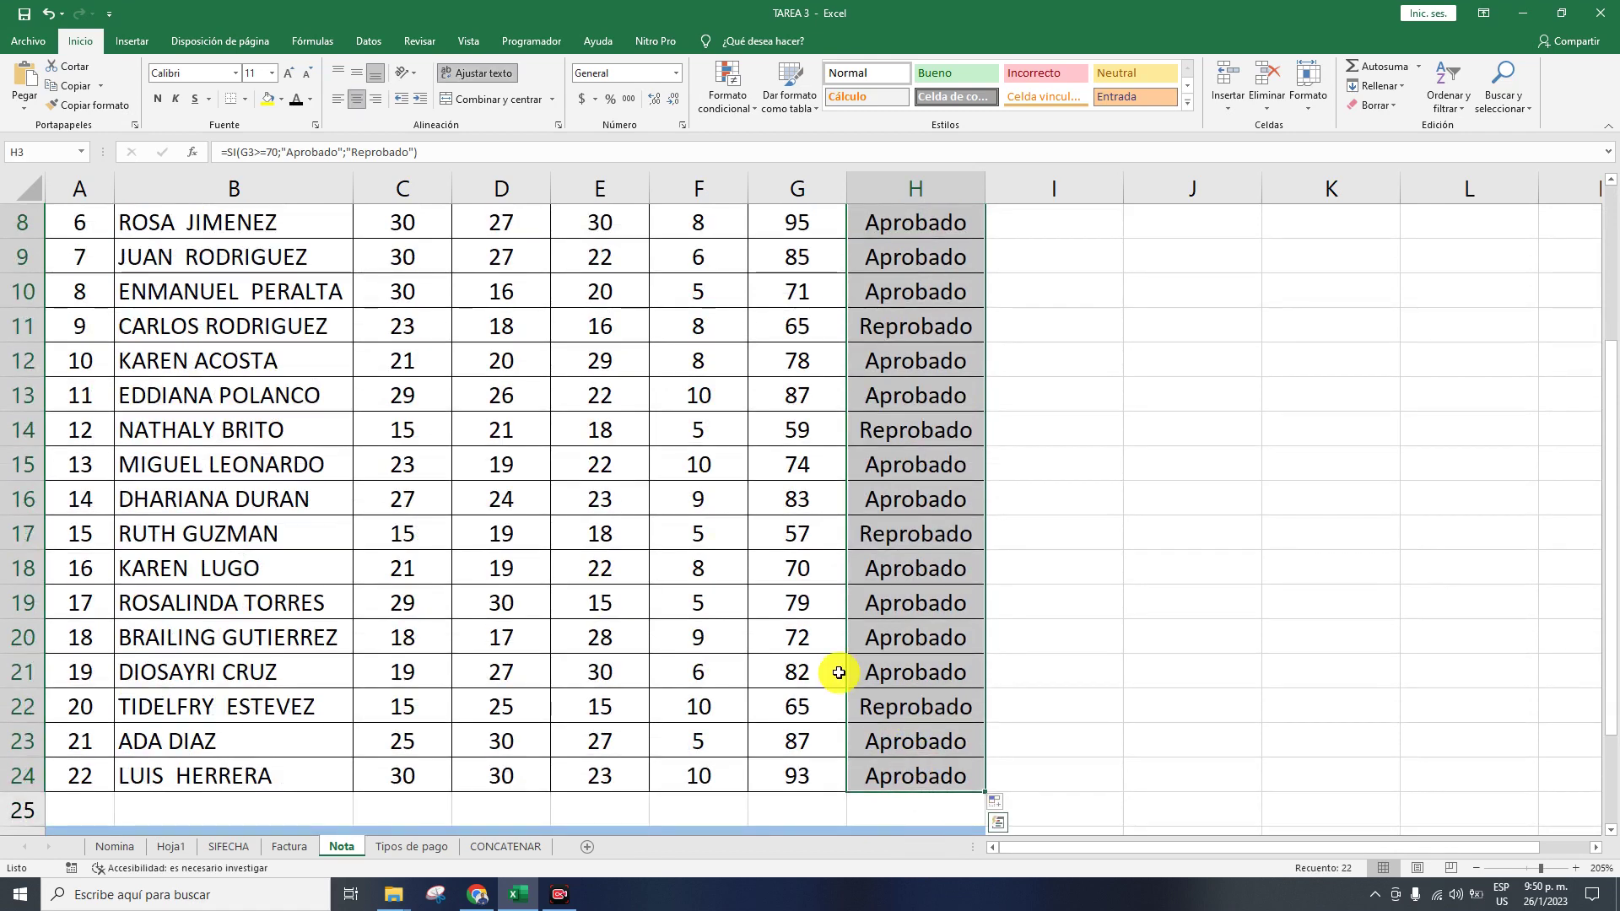
pyautogui.scroll(3, 776, 380)
pyautogui.click(727, 97)
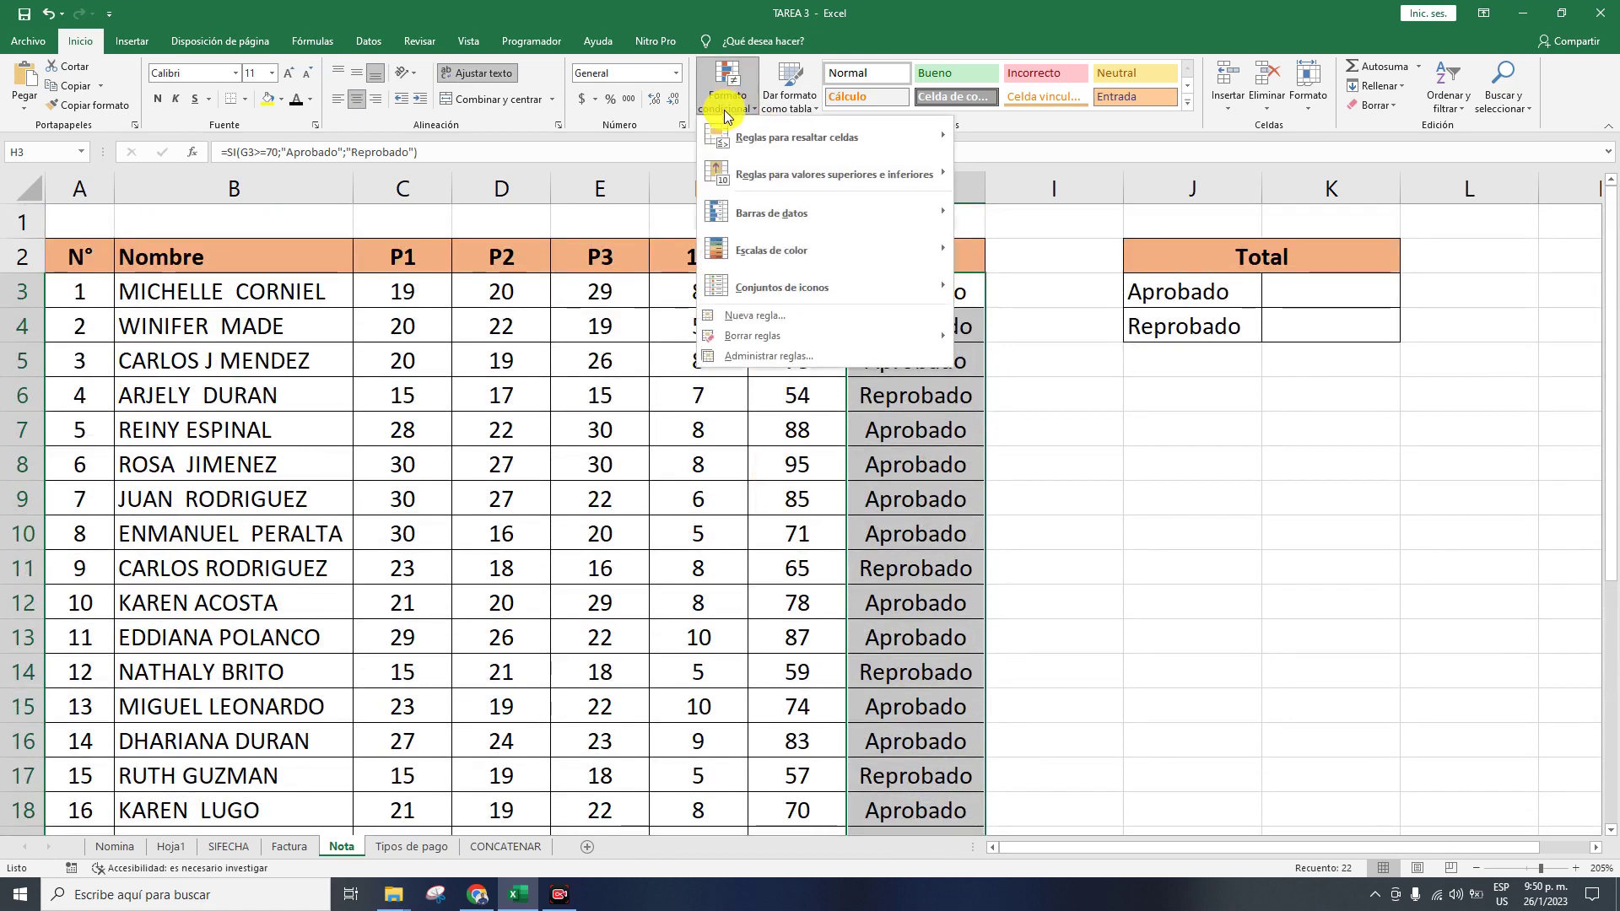
pyautogui.moveTo(767, 259)
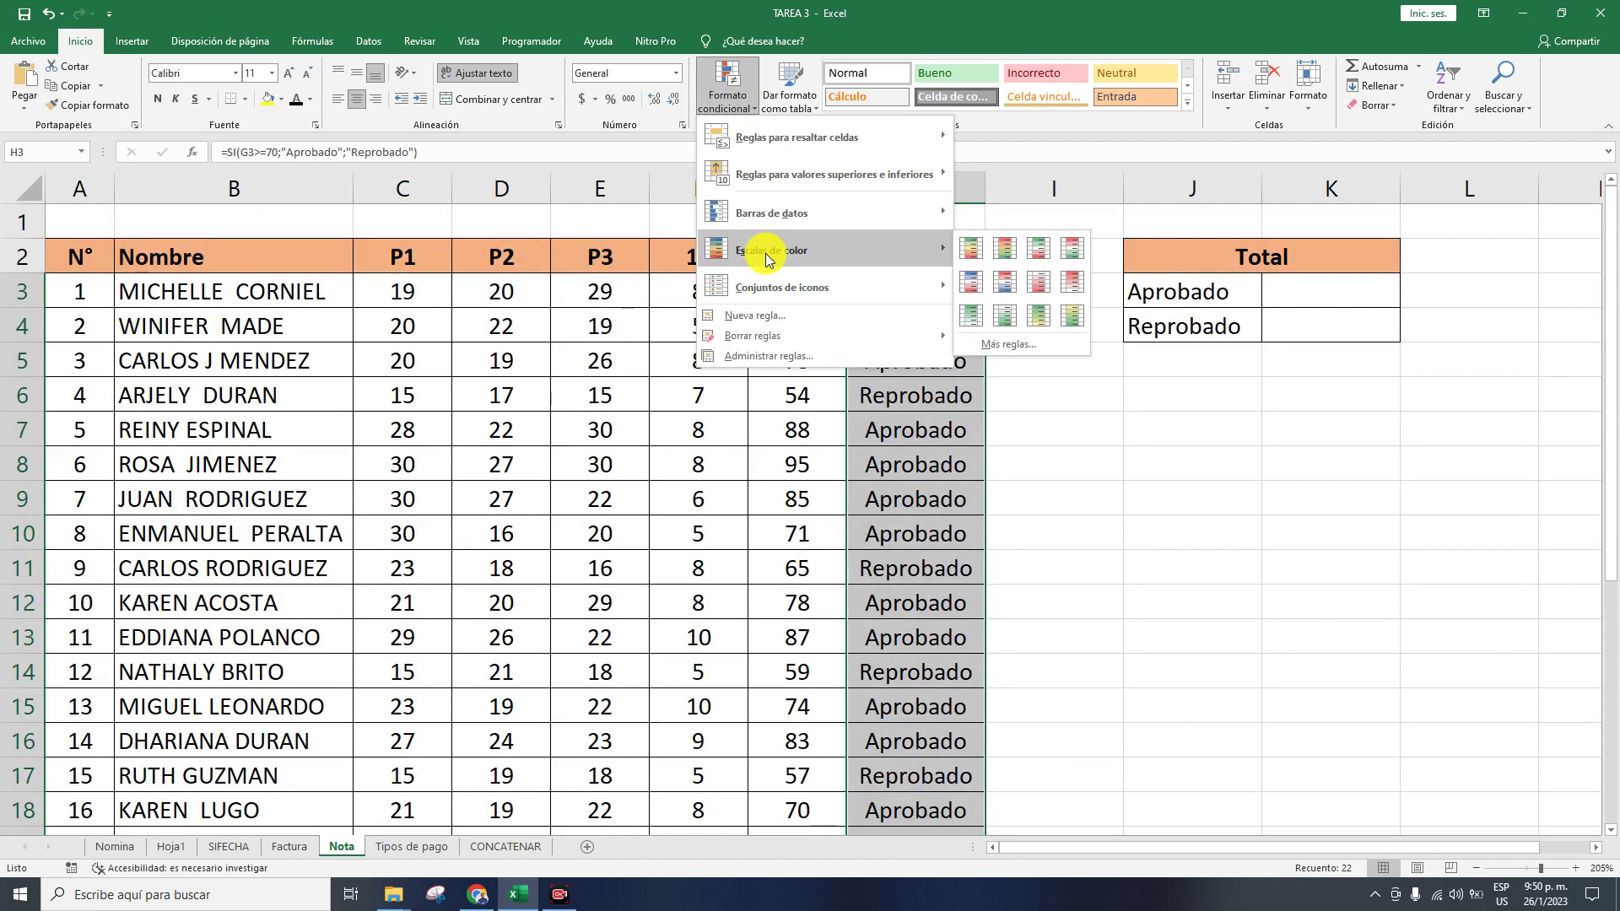
pyautogui.click(757, 320)
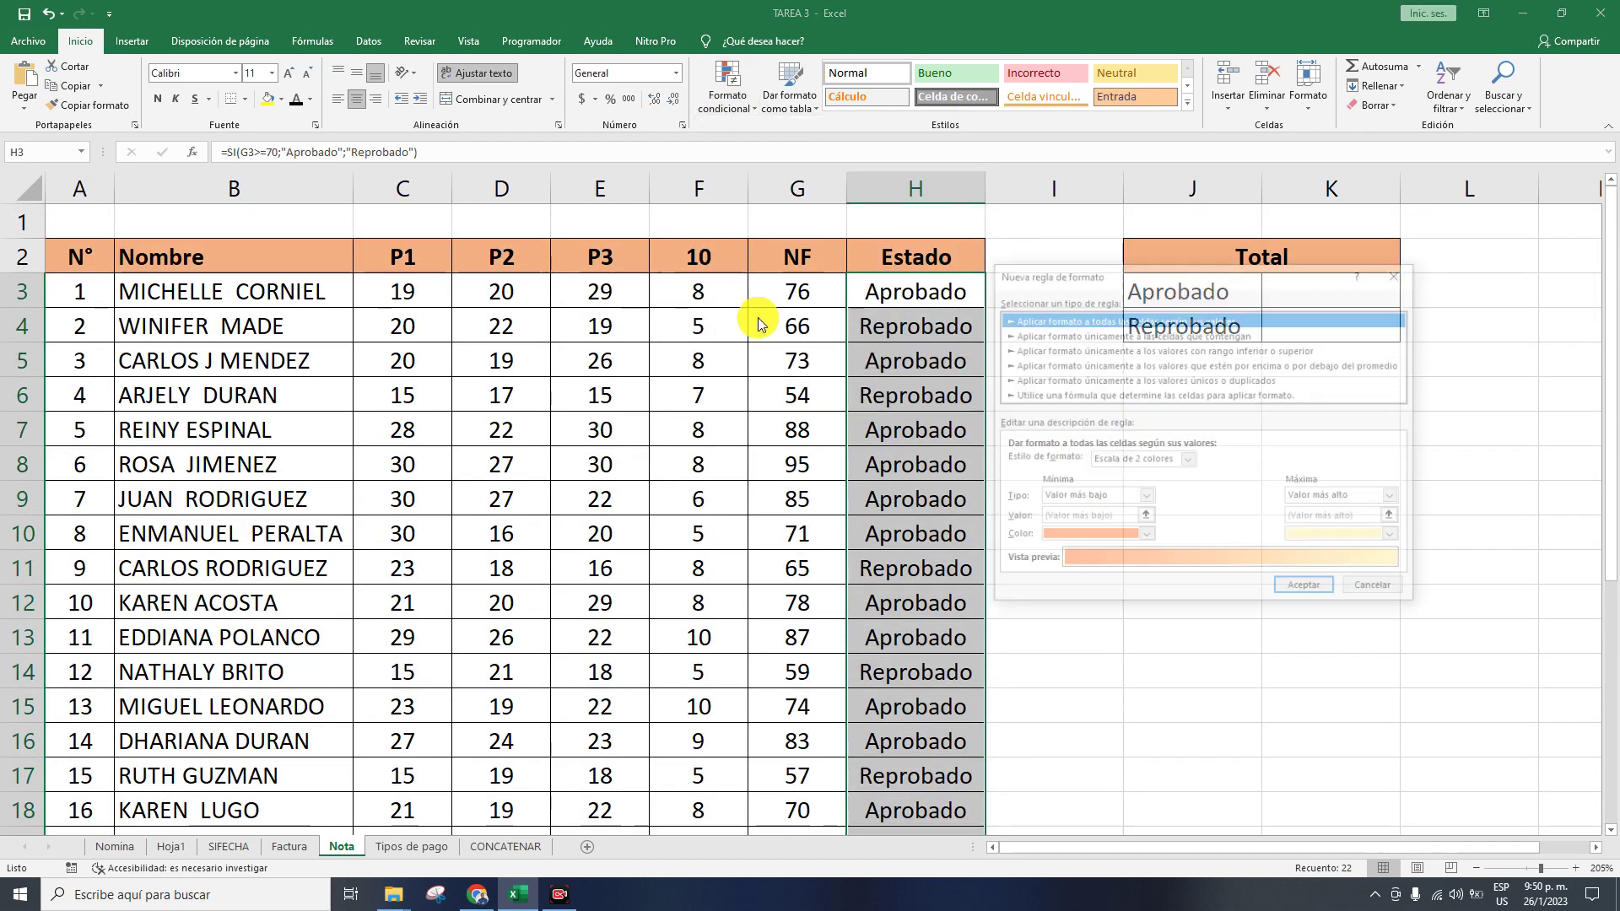
pyautogui.moveTo(1048, 275); pyautogui.dragTo(752, 302)
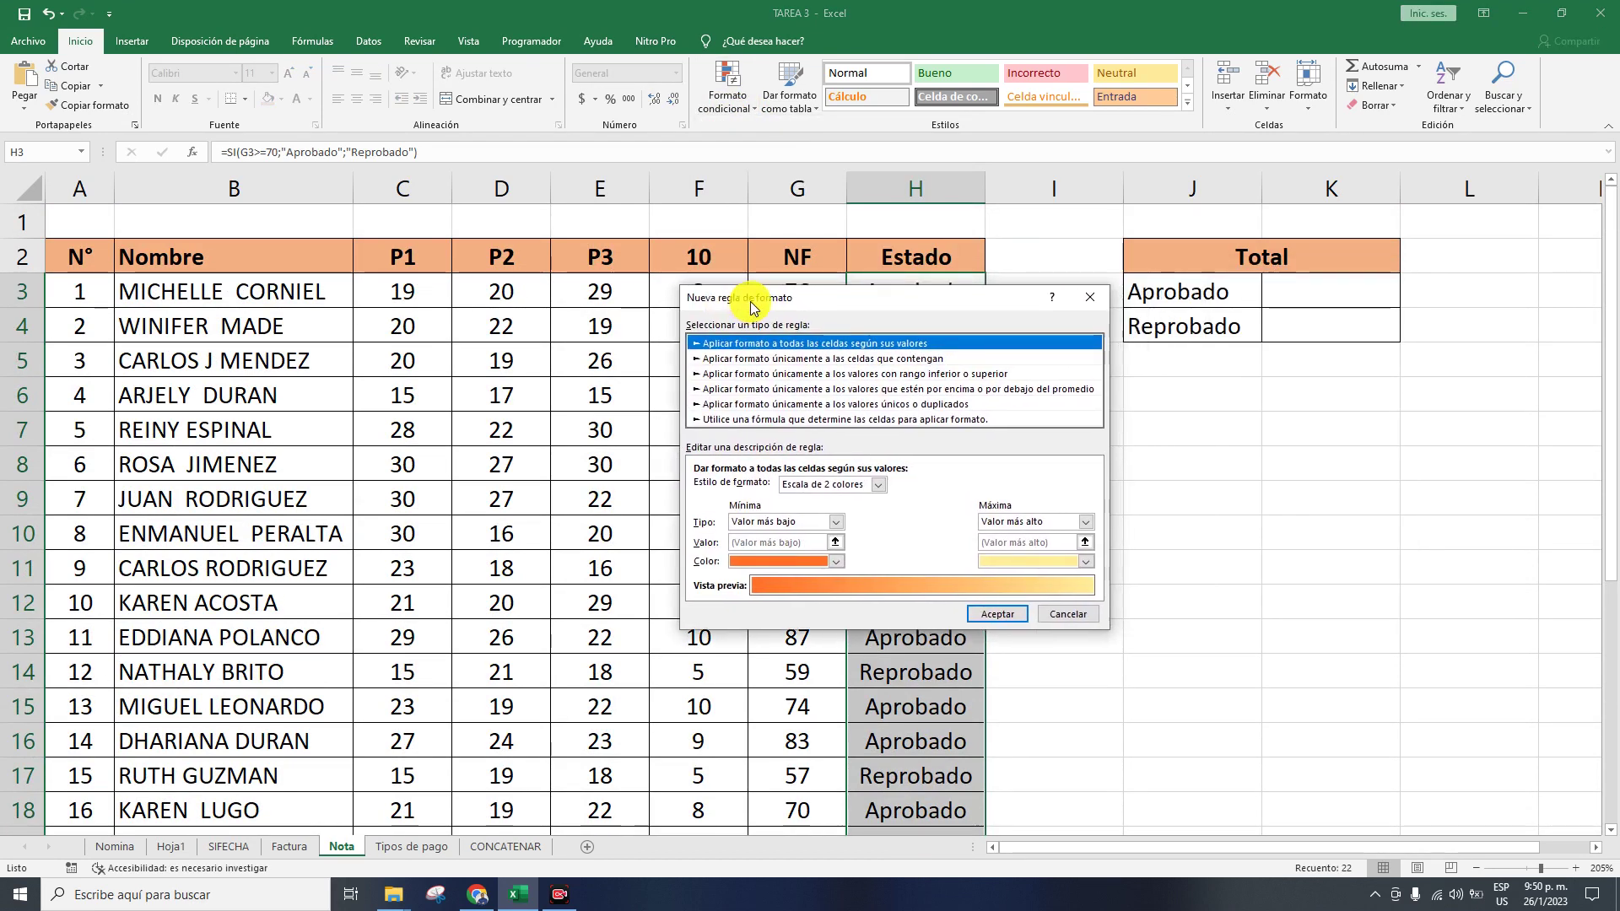
# - Make the rule format only cells that contain a value "igual a" Aprobado
pyautogui.click(746, 359)
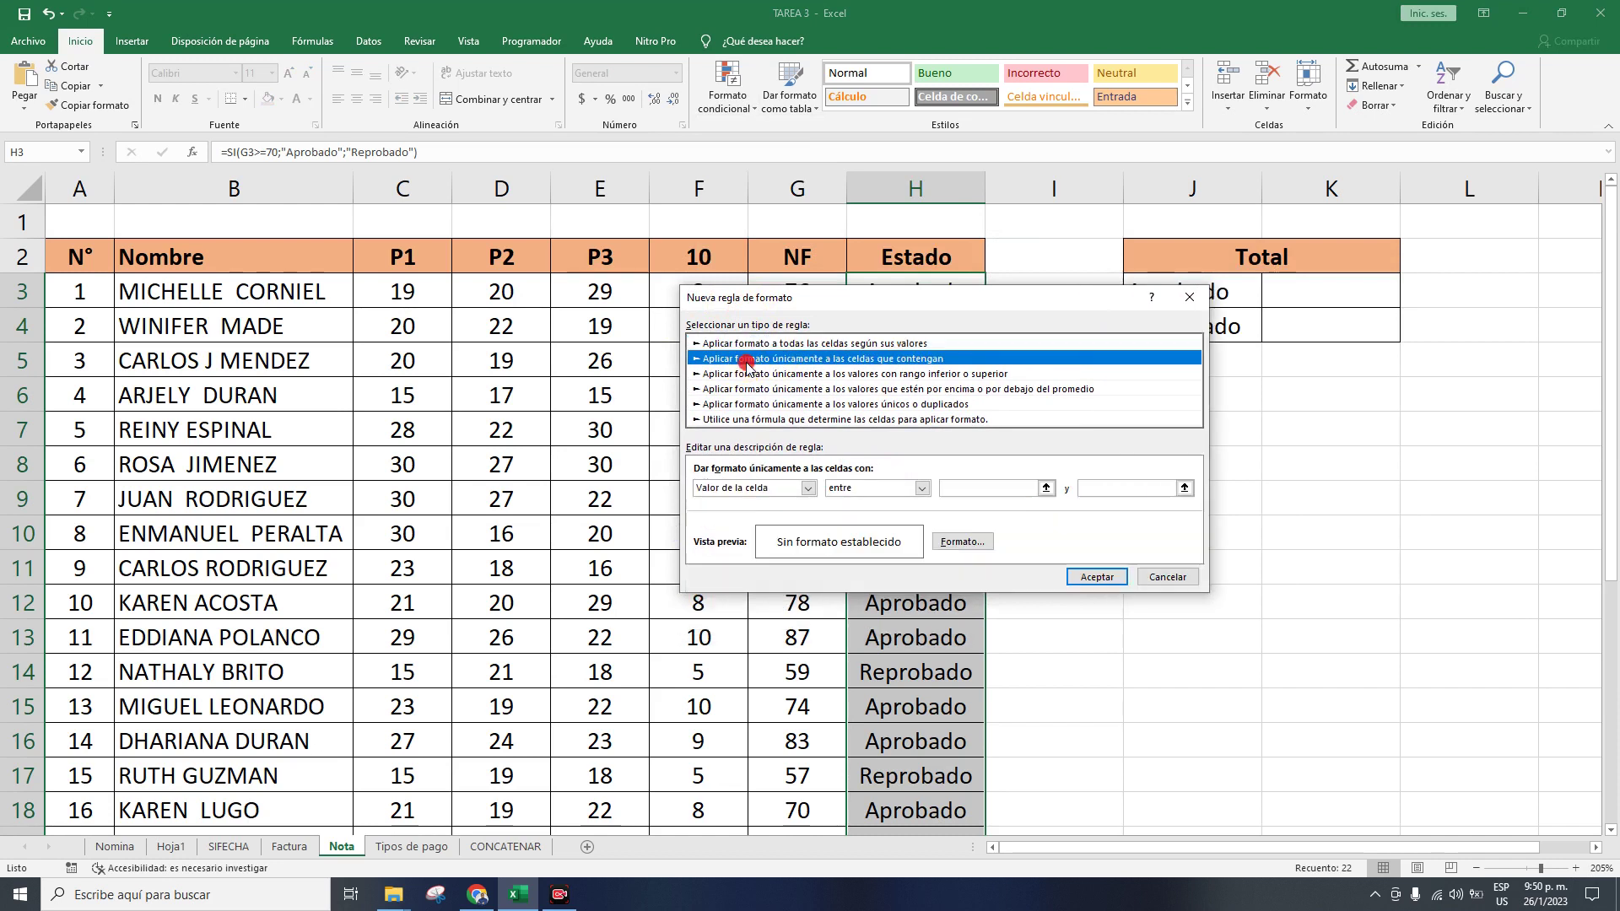
pyautogui.click(910, 494)
pyautogui.click(871, 533)
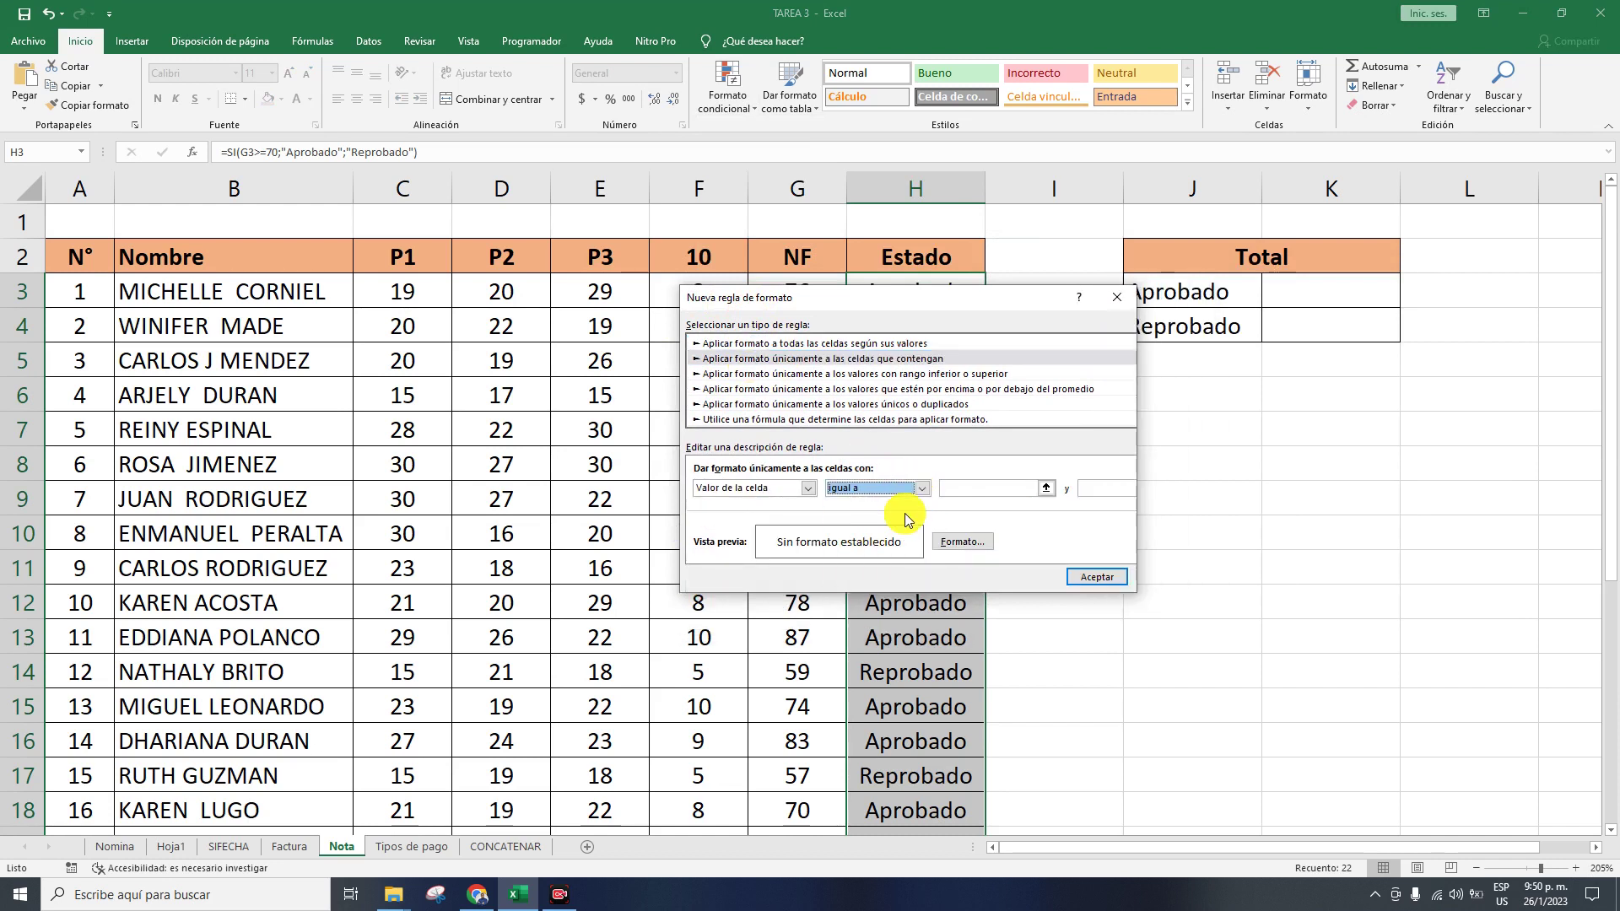
pyautogui.click(982, 487)
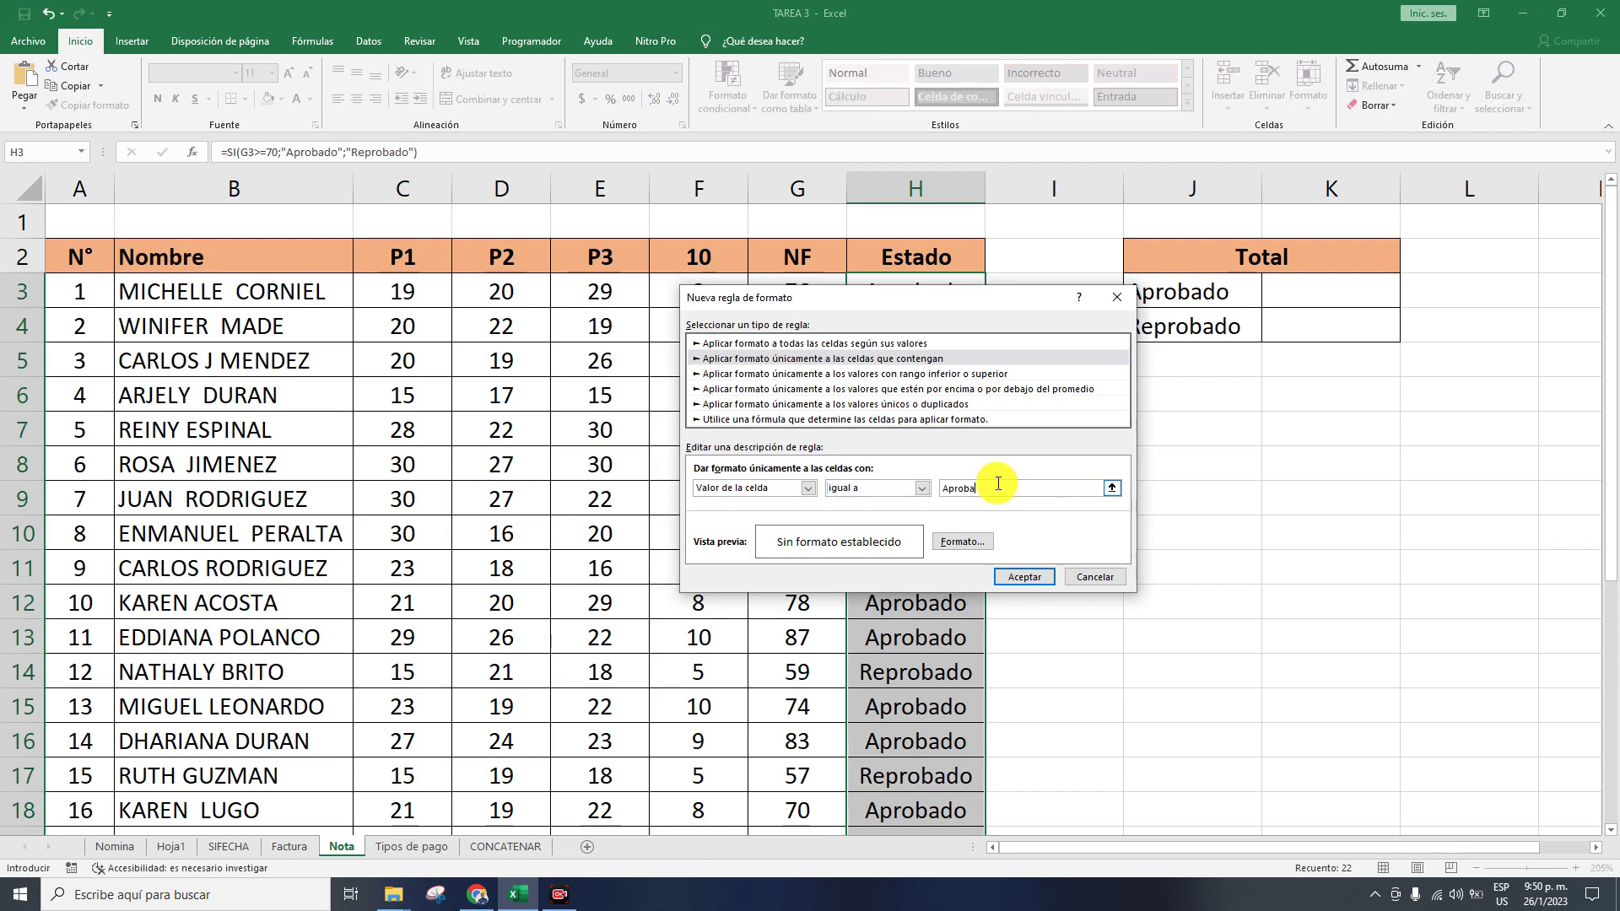
pyautogui.moveTo(915, 297); pyautogui.dragTo(818, 368)
# - Give the Aprobado rule a green background fill and apply it to the Estado cells
pyautogui.click(882, 620)
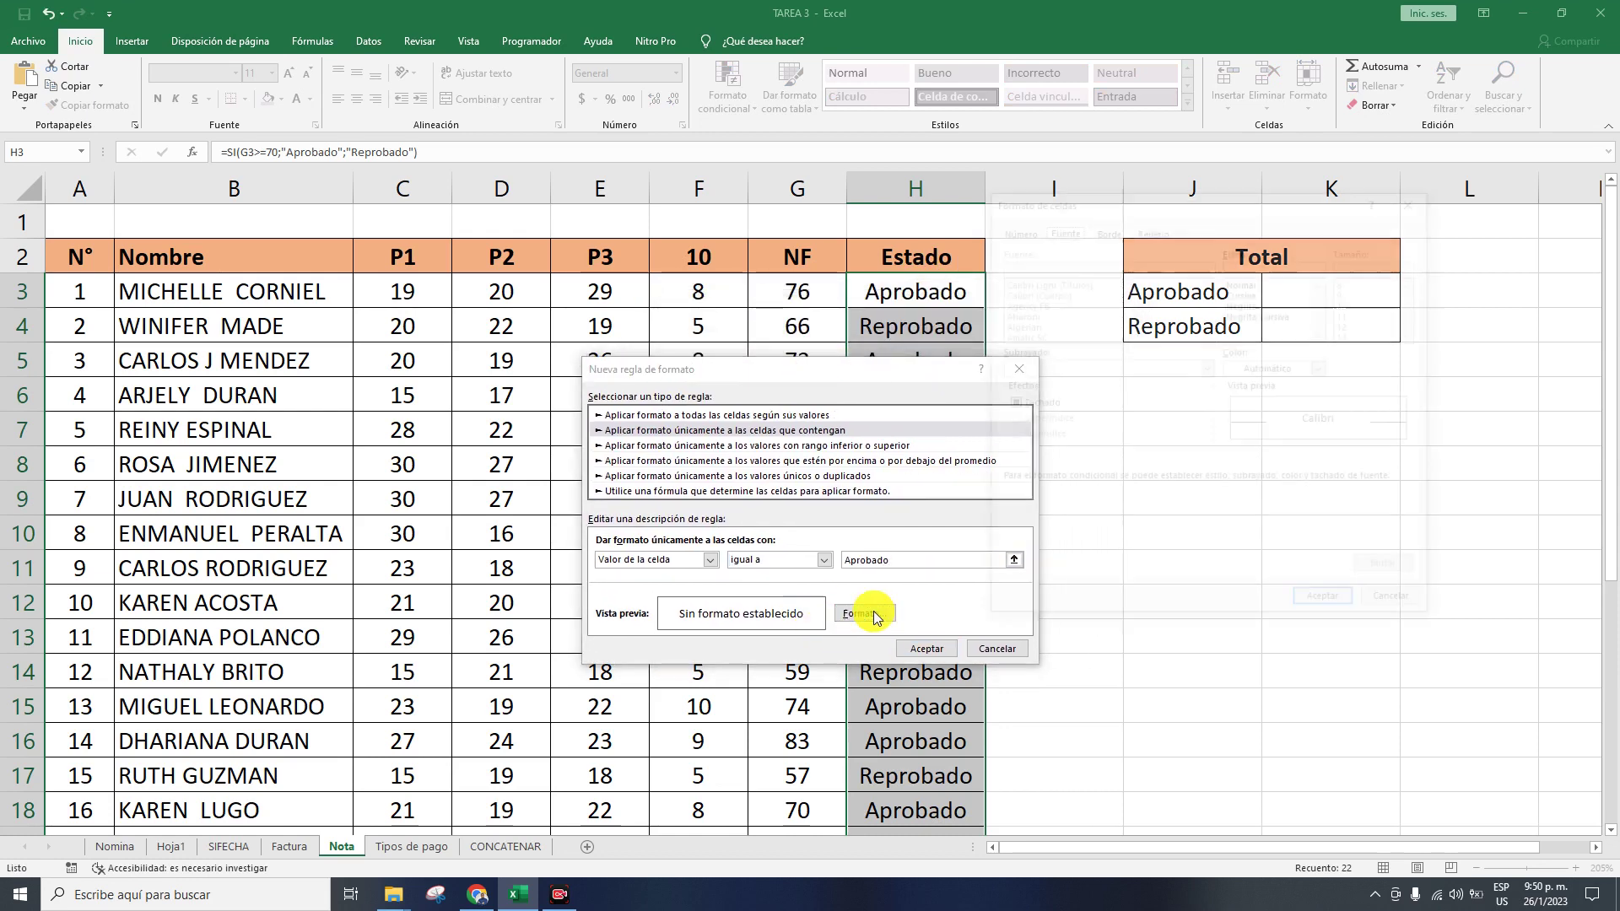
pyautogui.click(1141, 230)
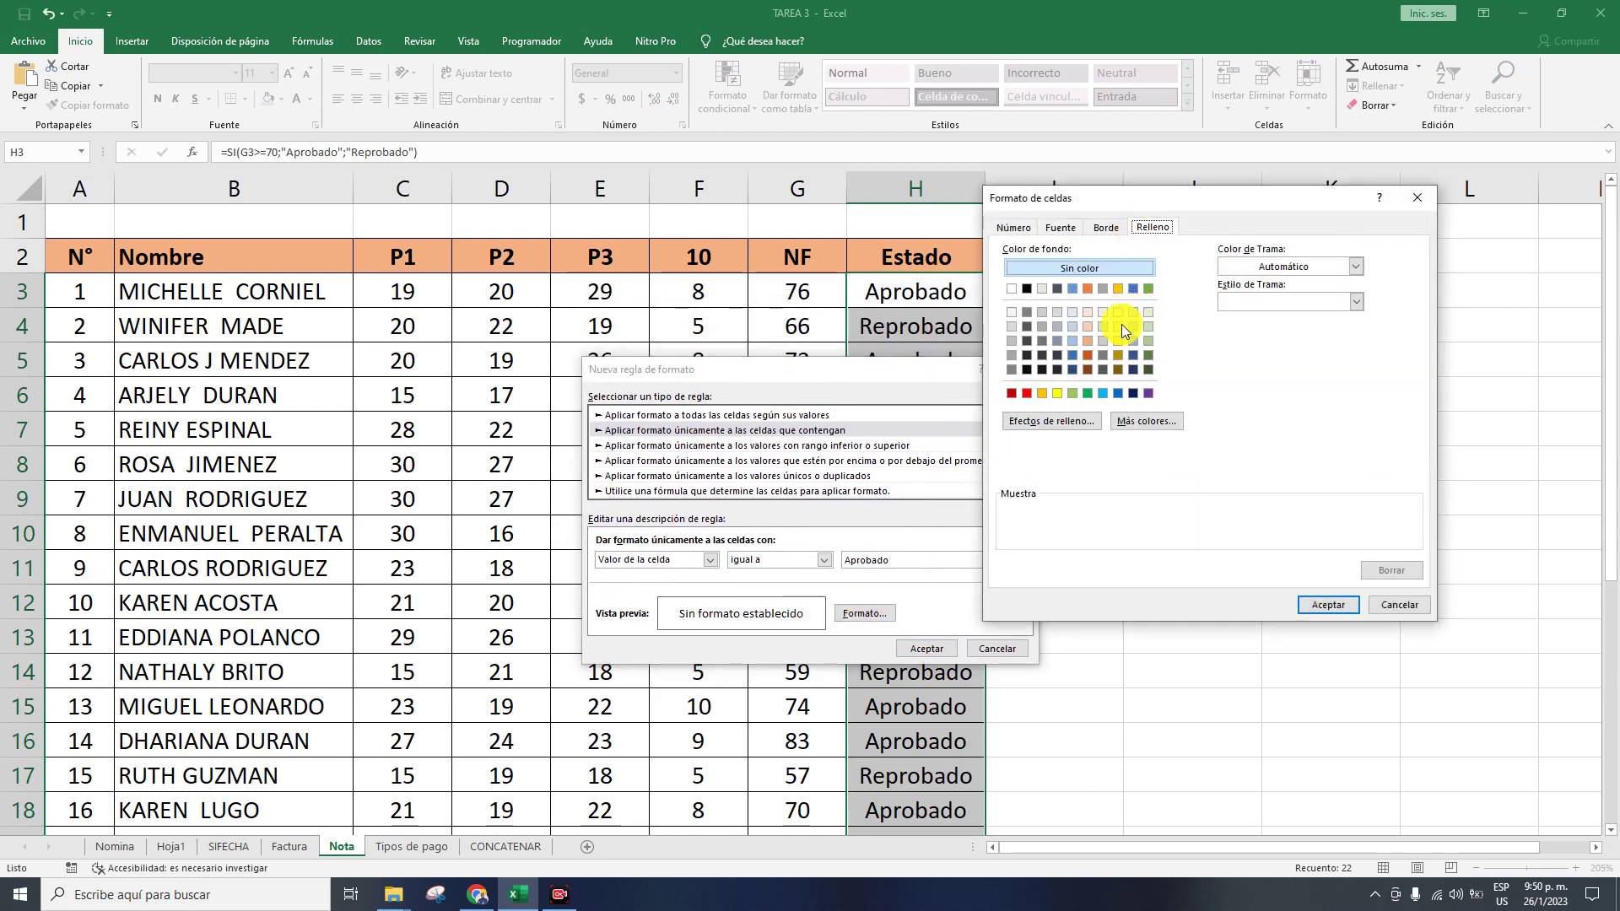
pyautogui.click(1088, 393)
pyautogui.click(1328, 605)
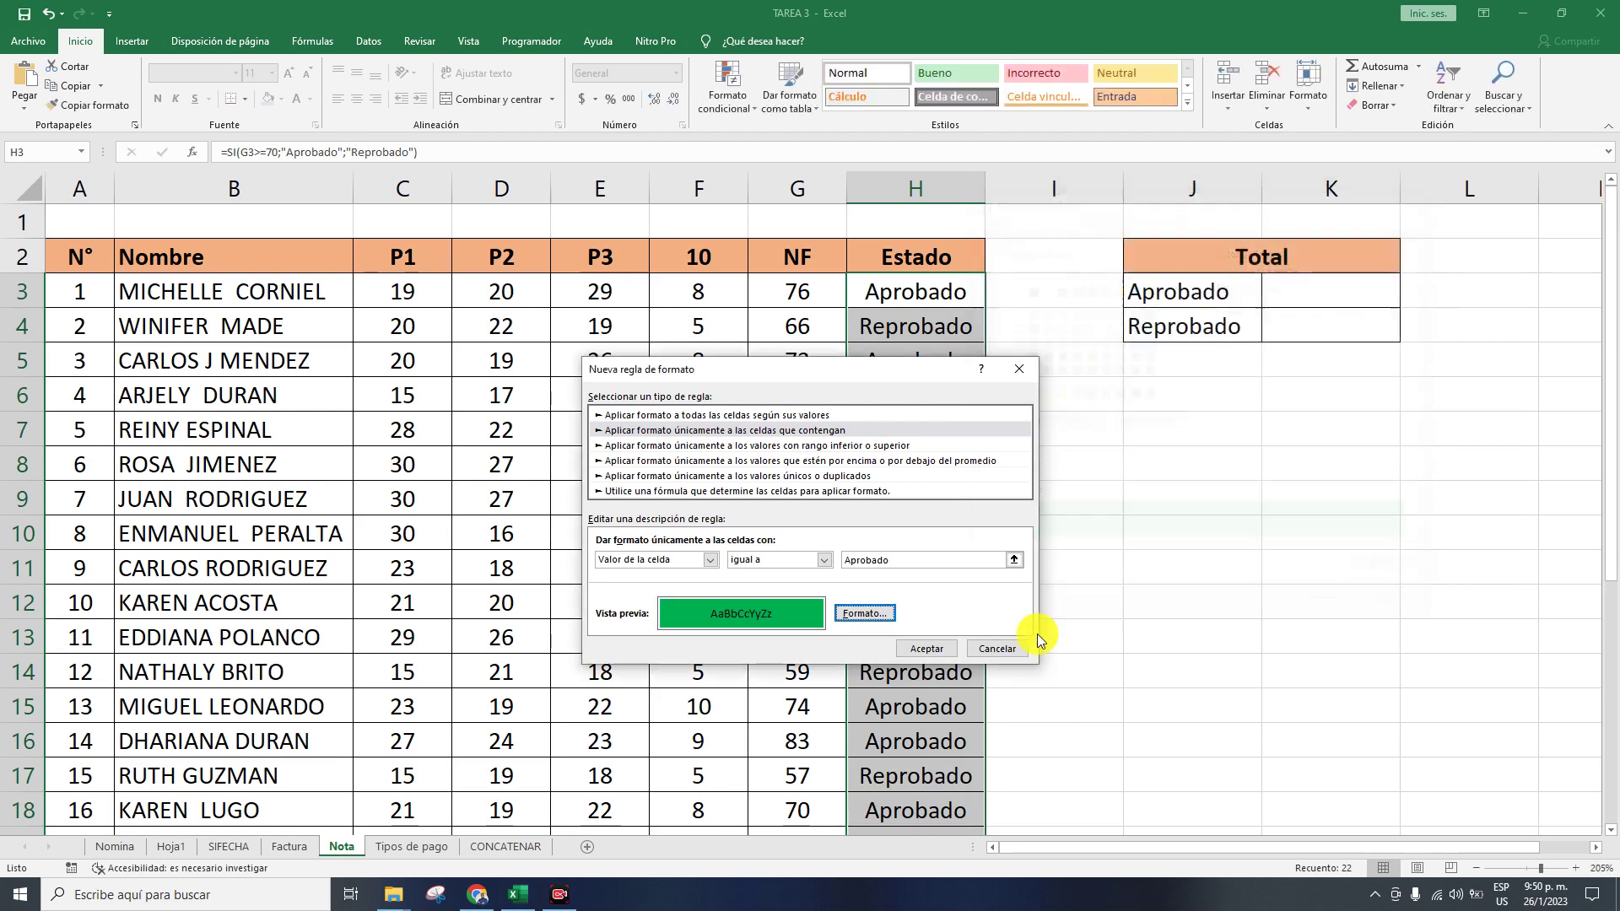
pyautogui.click(932, 649)
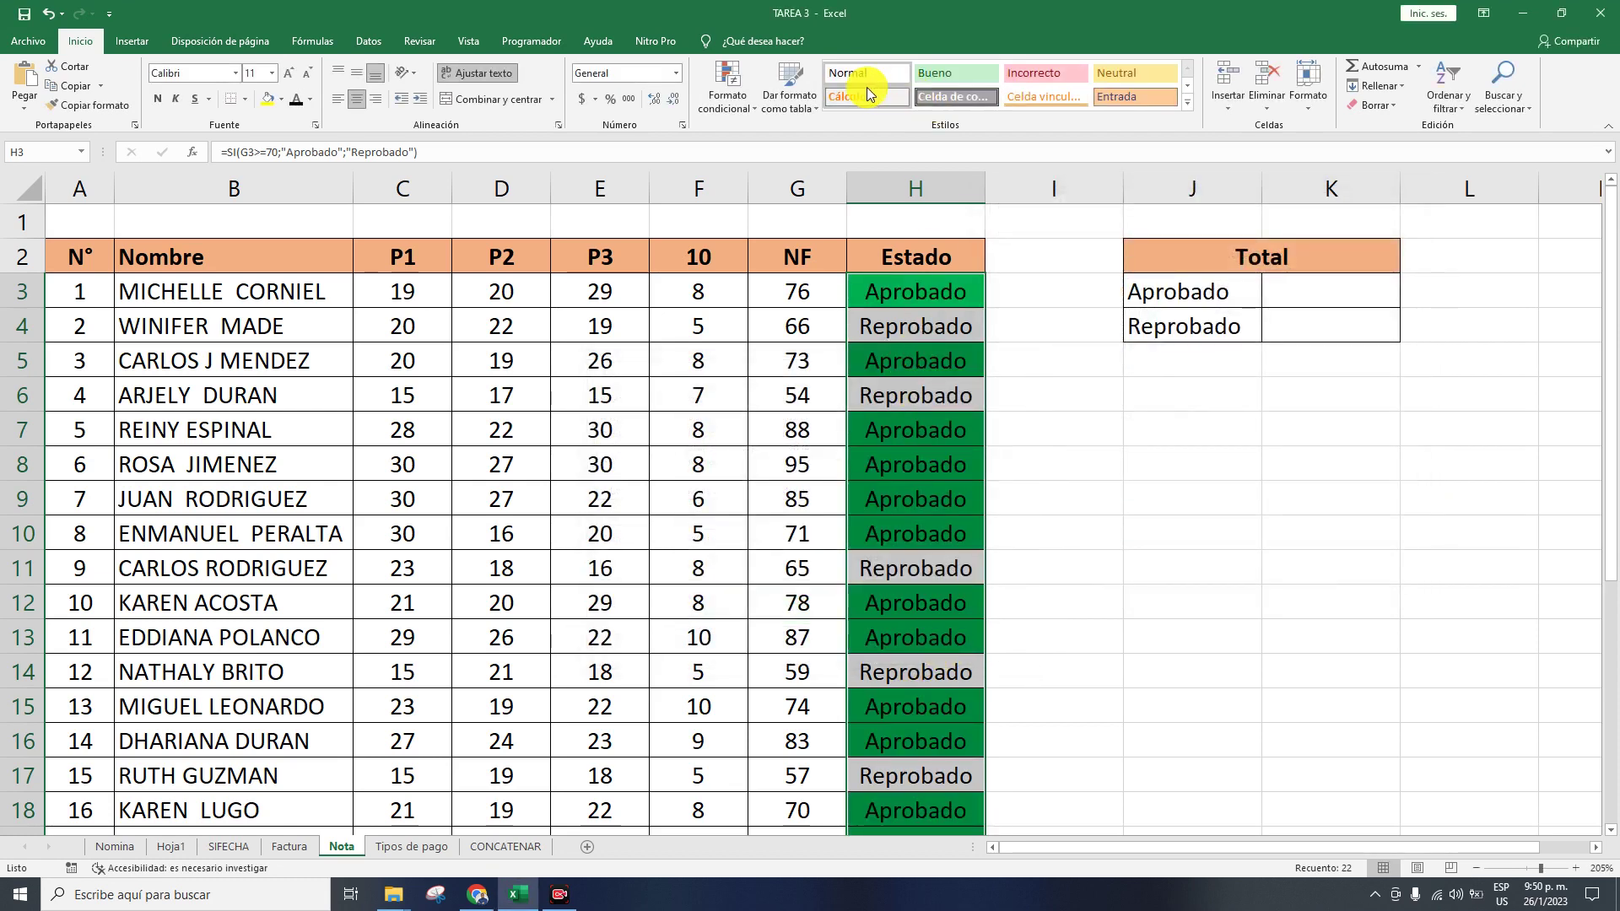
# - Create a second conditional formatting rule for the Estado cells whose value is "igual a" Reprobado
pyautogui.click(736, 114)
pyautogui.click(764, 312)
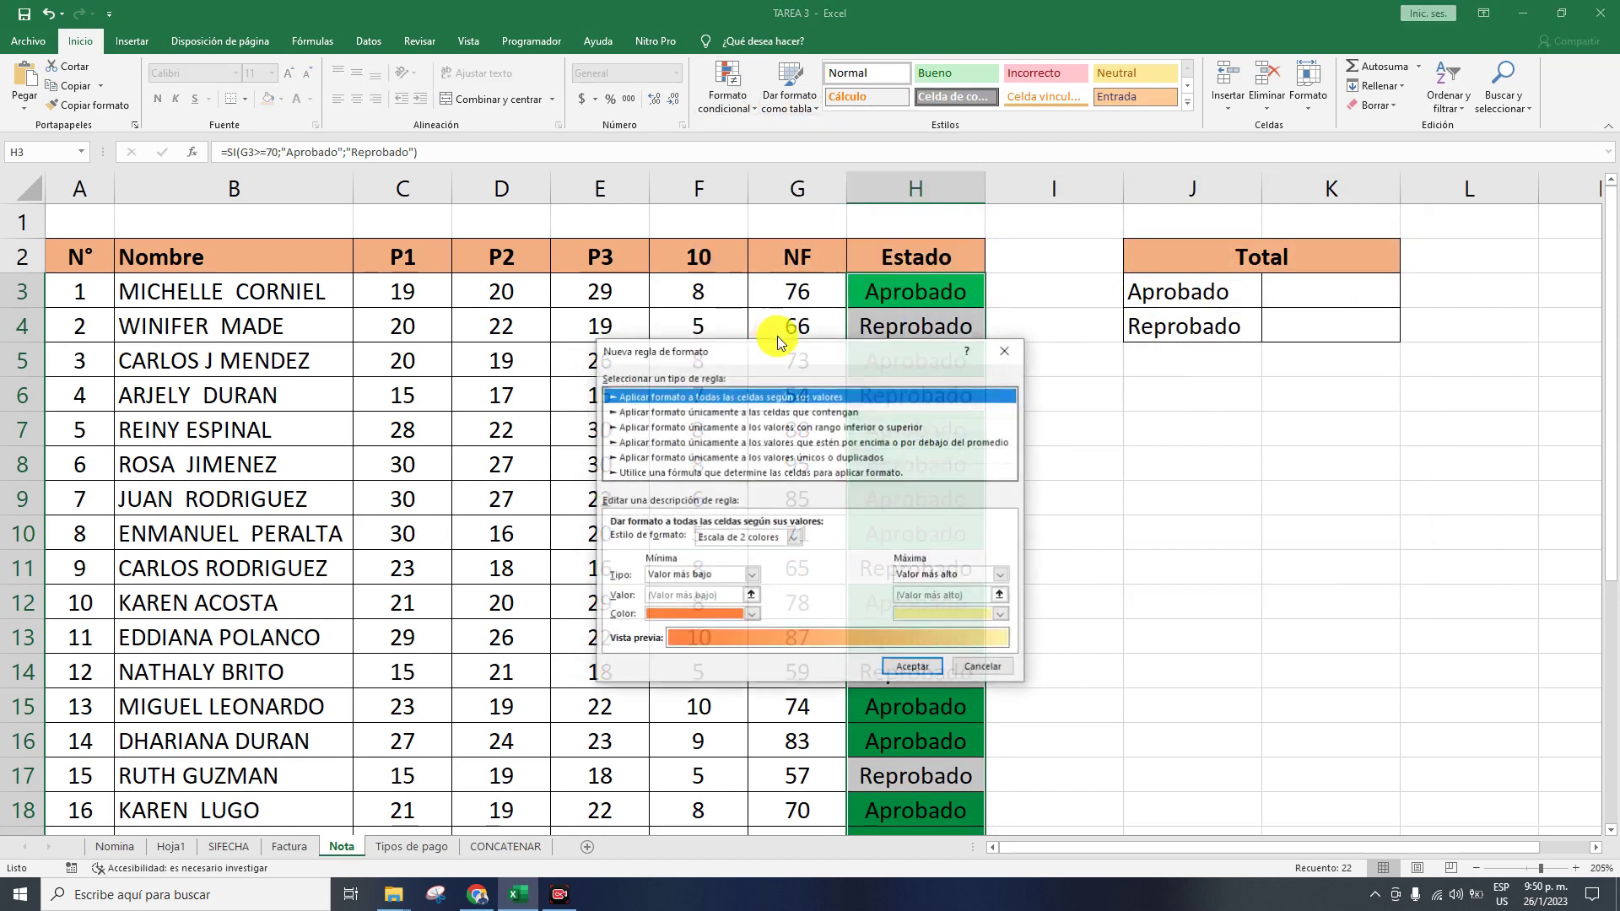
pyautogui.click(675, 412)
pyautogui.click(808, 542)
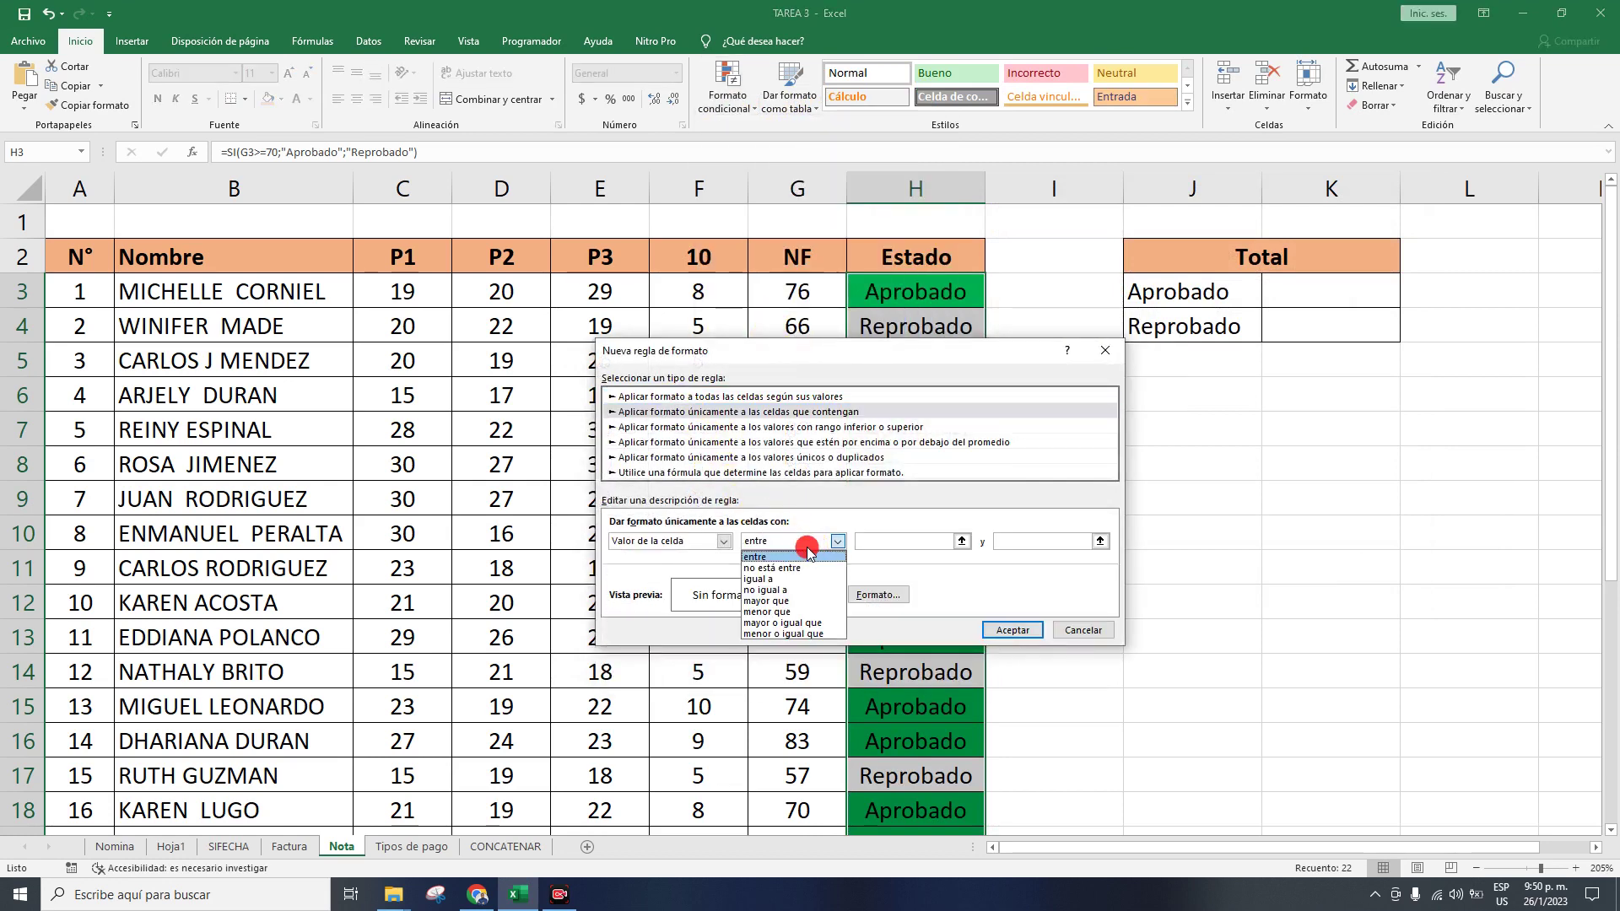
pyautogui.click(757, 579)
pyautogui.click(896, 542)
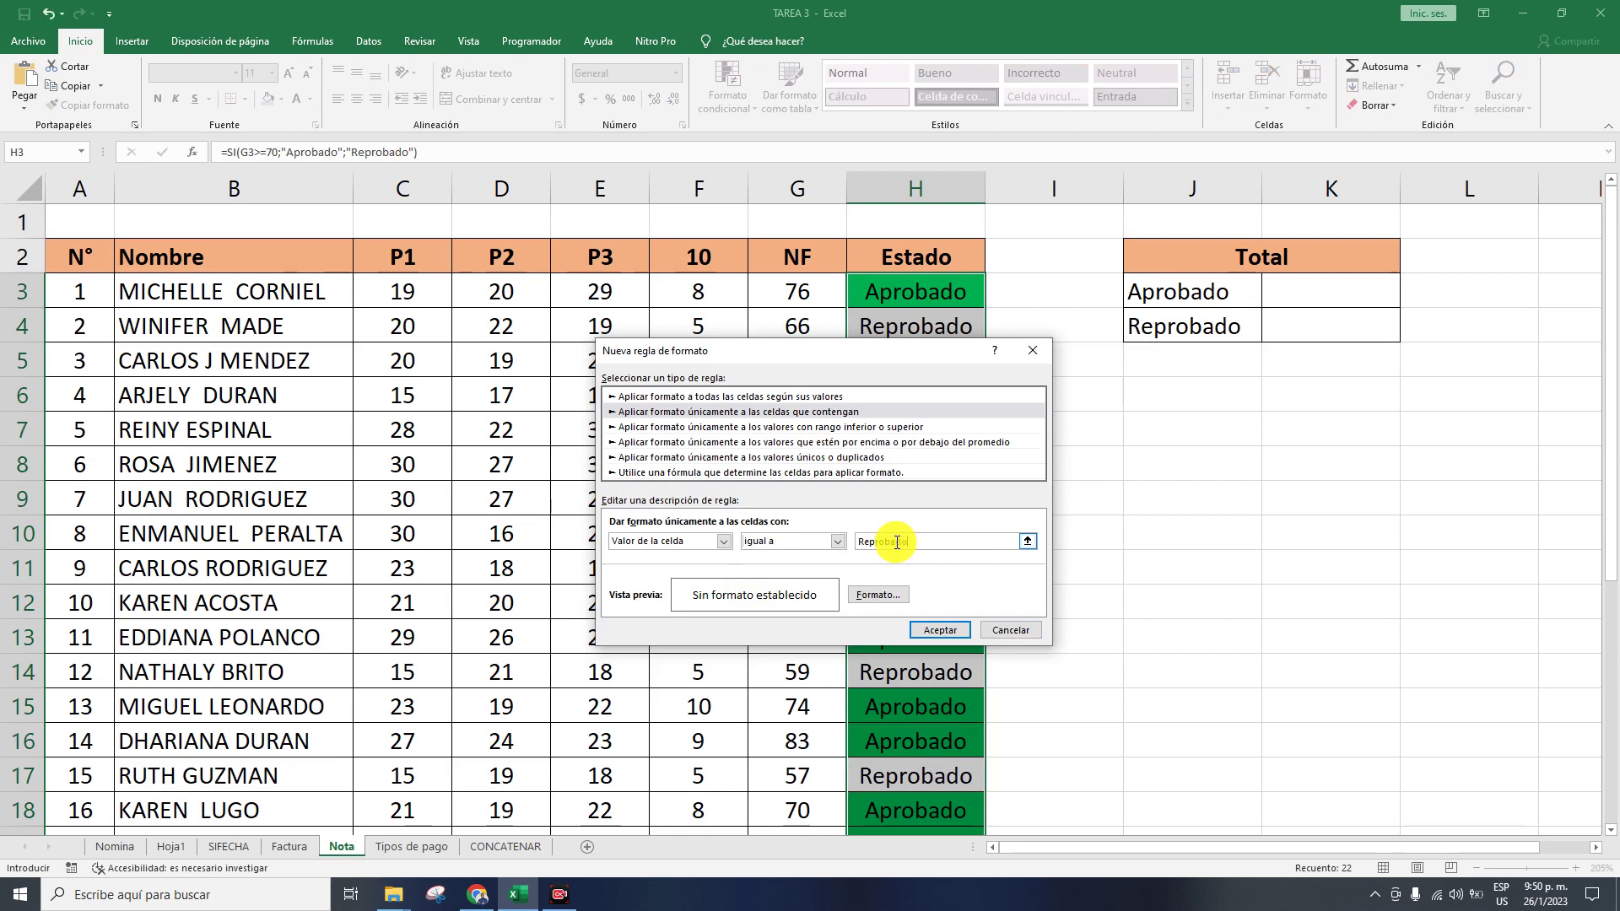
# - Give the Reprobado rule a red background fill, apply it, and check the colors down the Estado column
pyautogui.click(874, 594)
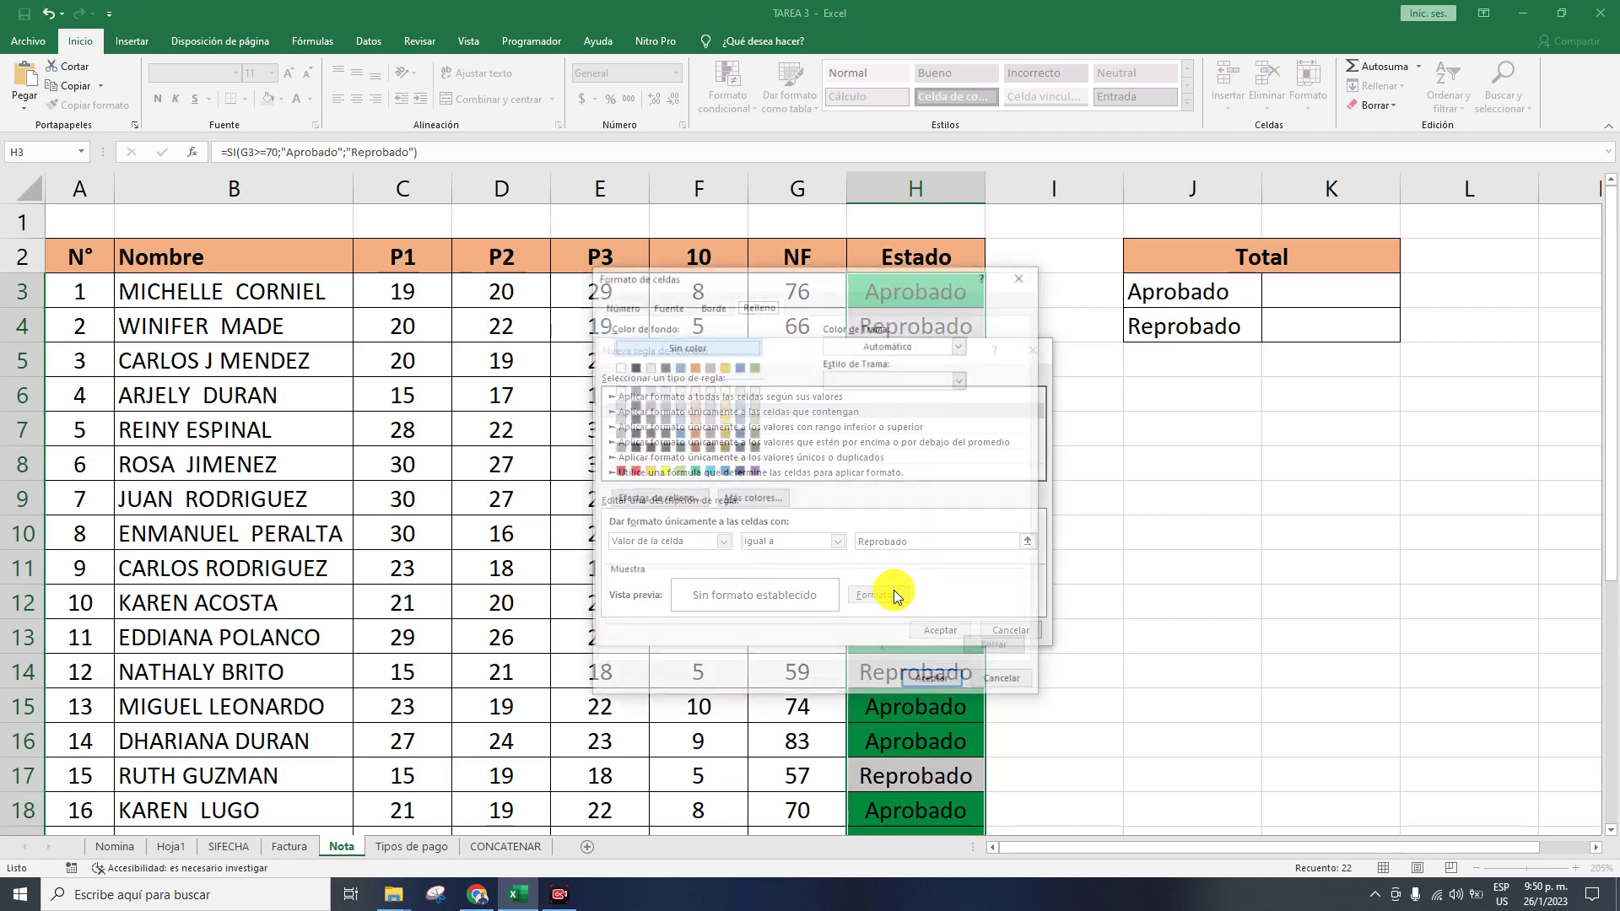
pyautogui.click(632, 472)
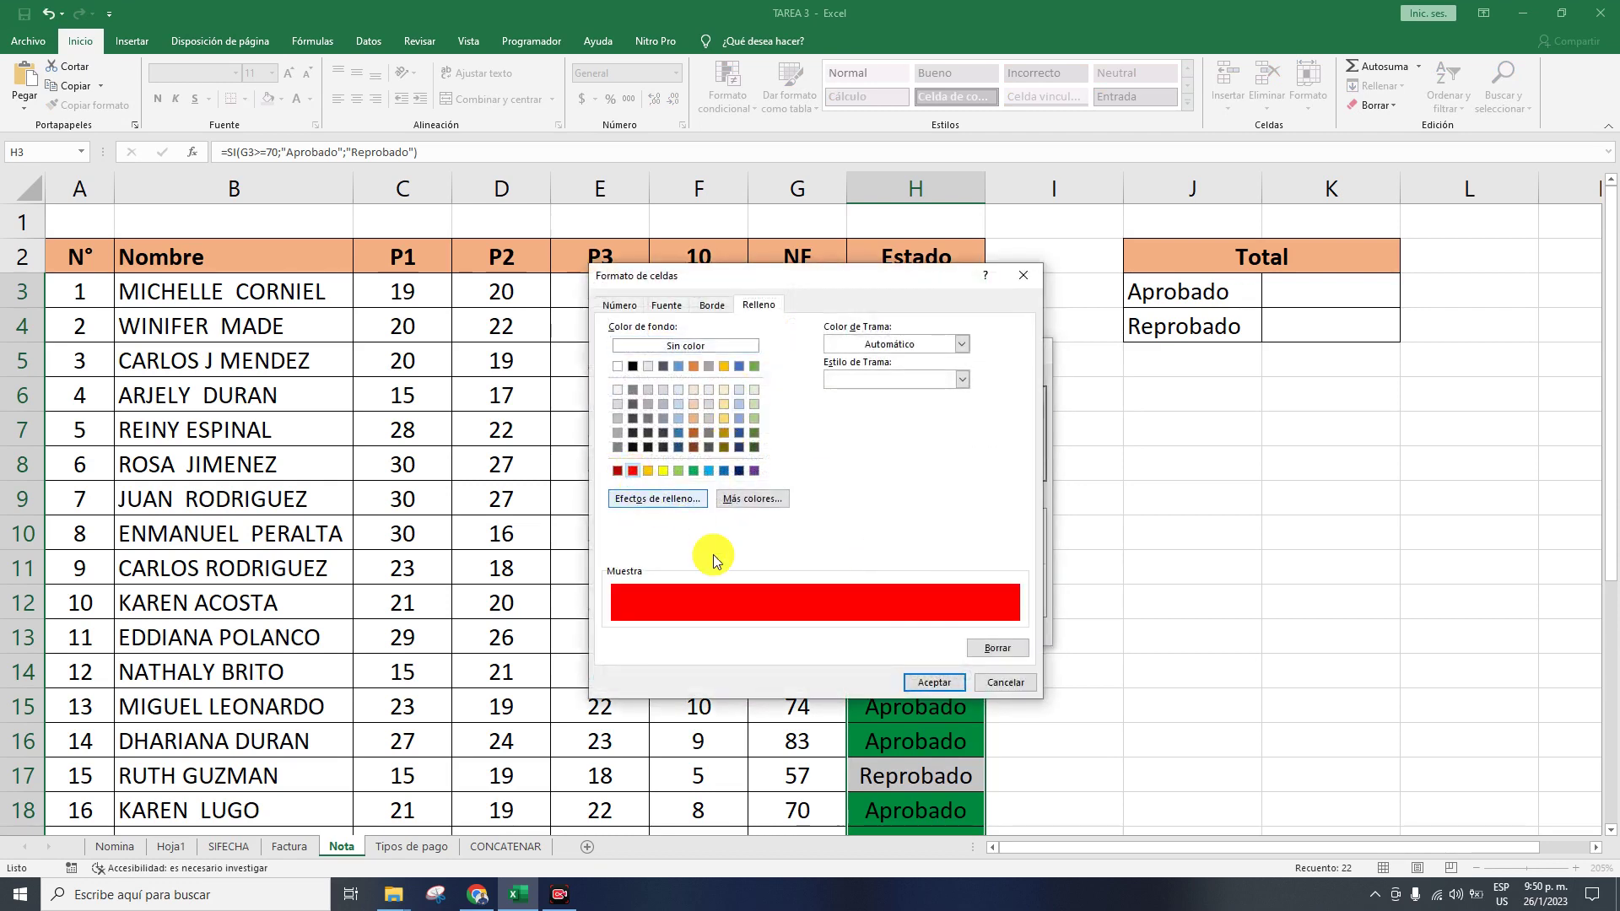
pyautogui.click(914, 683)
pyautogui.click(933, 634)
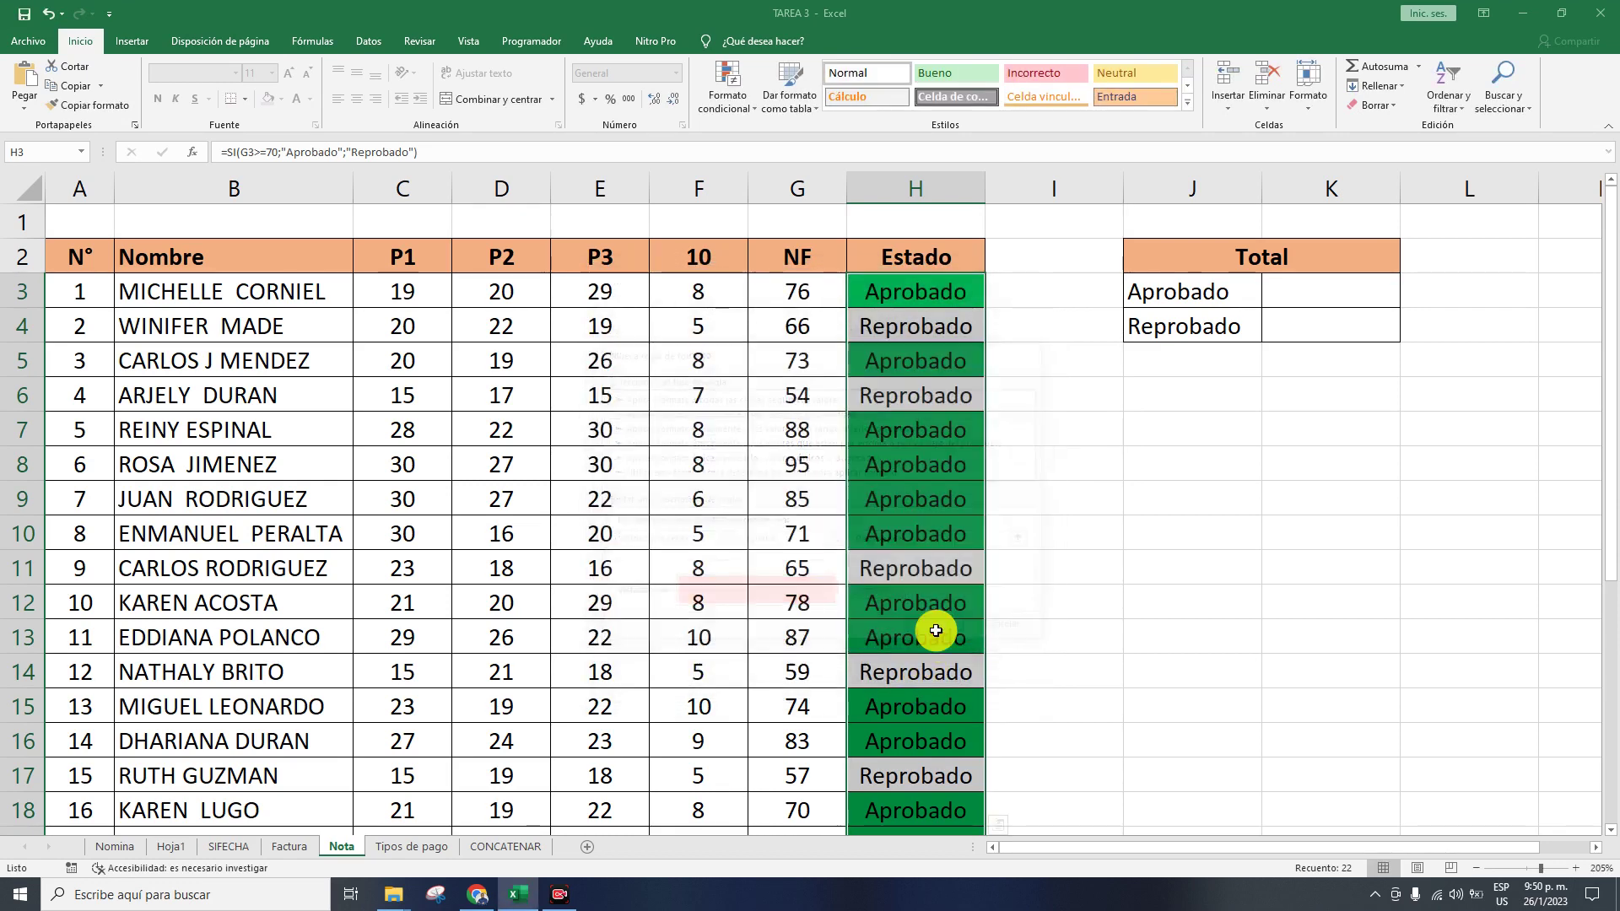
pyautogui.scroll(-3, 998, 578)
pyautogui.scroll(-1, 1008, 591)
pyautogui.scroll(3, 1038, 523)
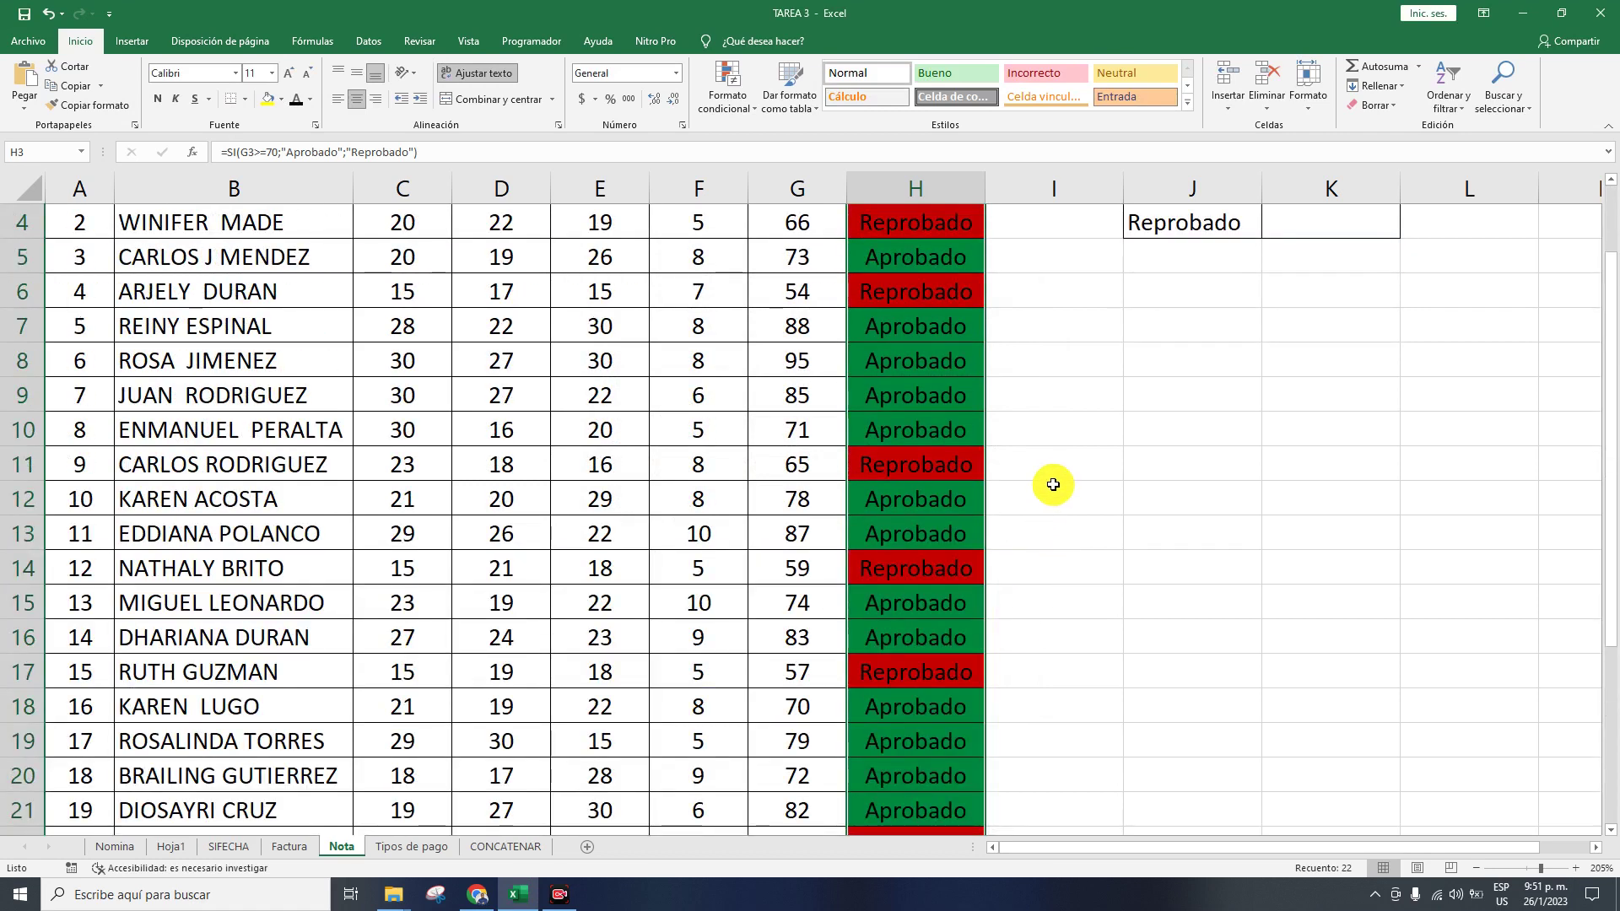
pyautogui.click(1048, 494)
pyautogui.scroll(1, 979, 473)
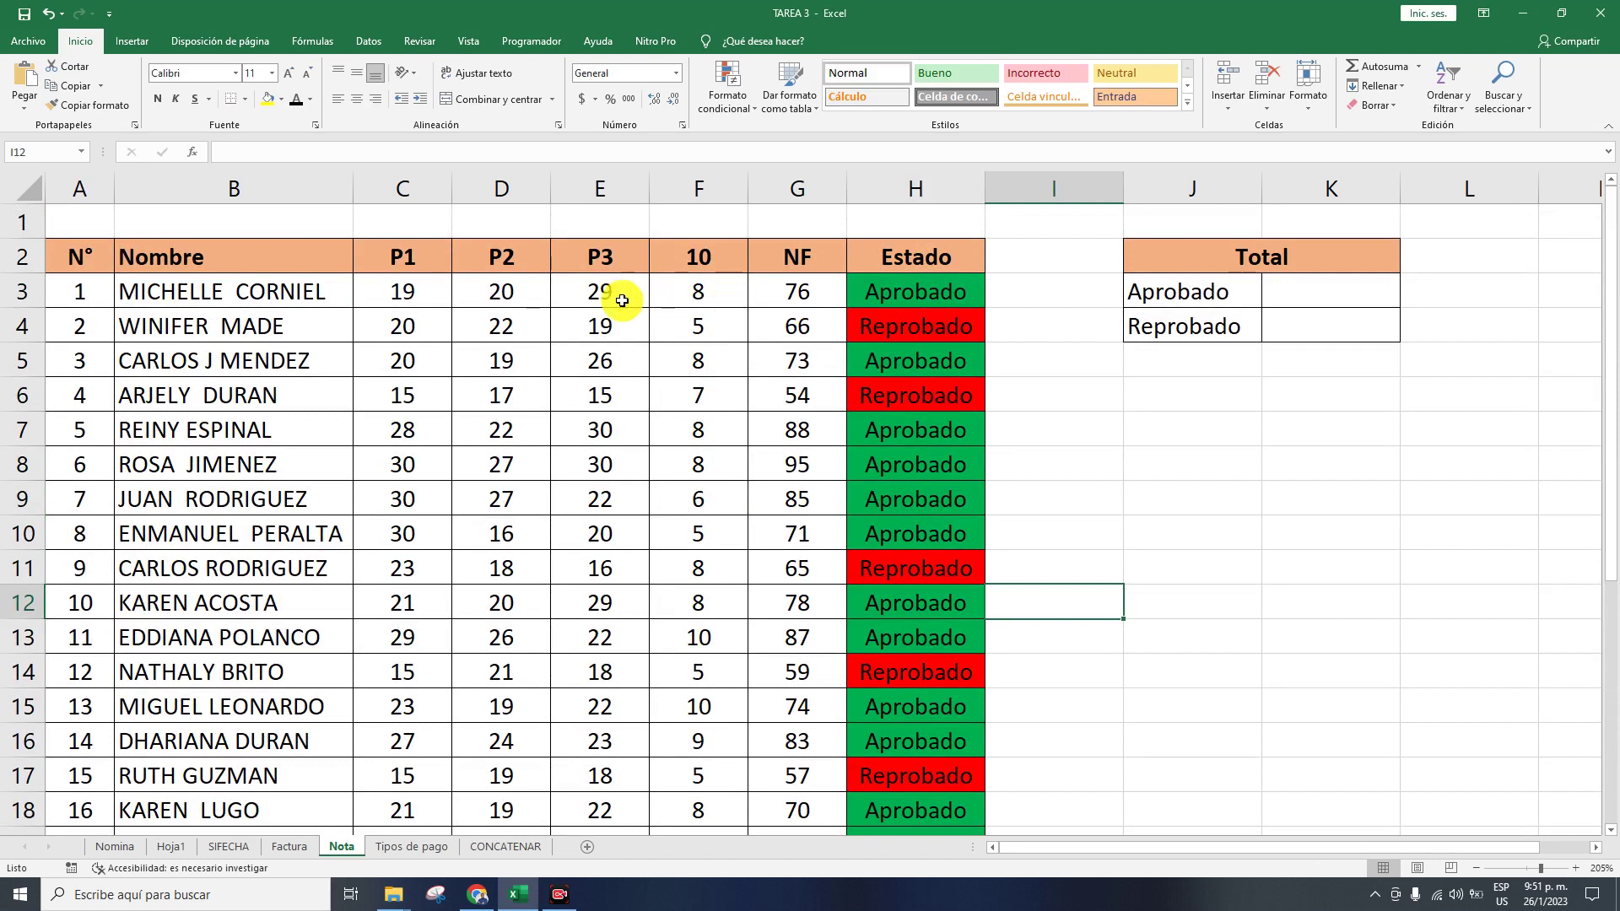
# - Test the Estado coloring by changing the P2 grade in D3 to 2, and restore the grade to 20
pyautogui.doubleClick(523, 291)
pyautogui.press('Return')
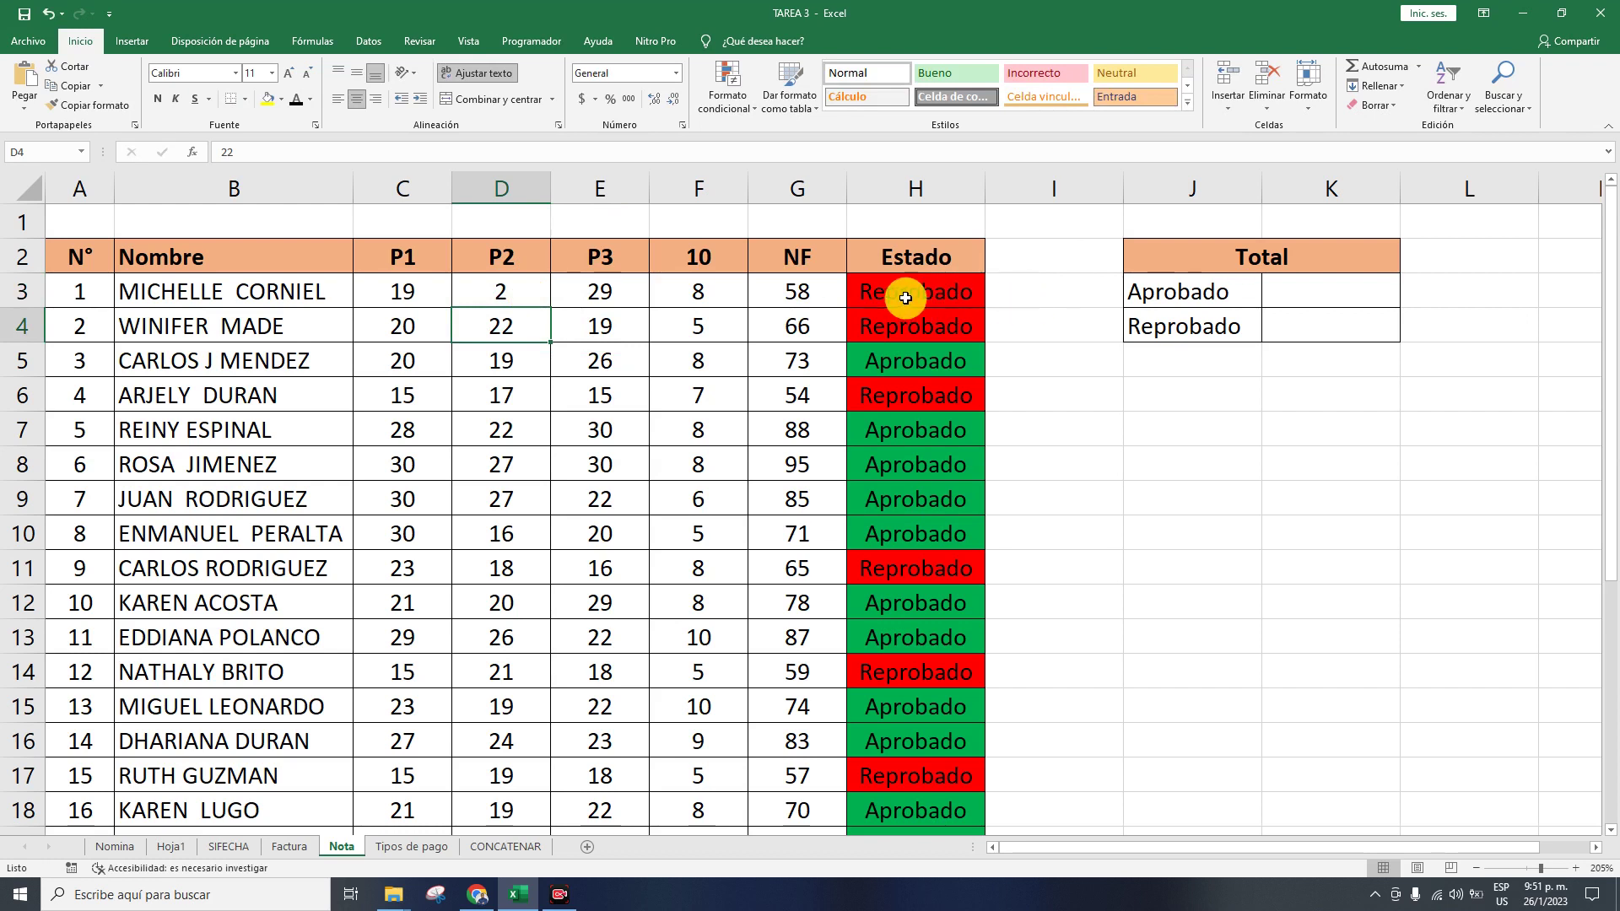
pyautogui.doubleClick(525, 292)
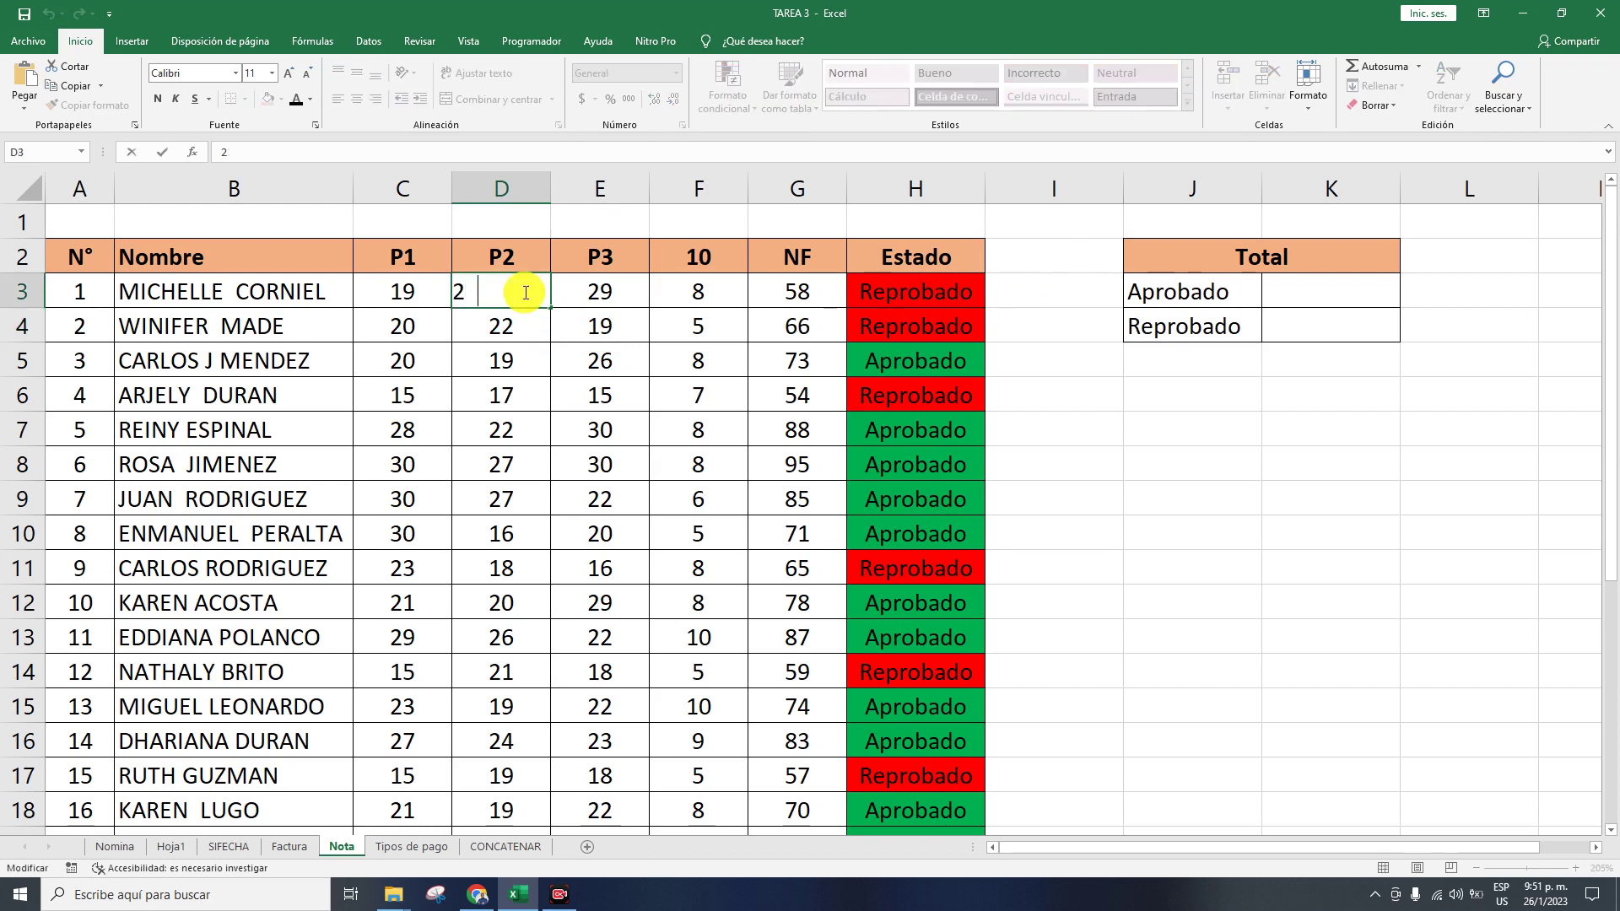
pyautogui.write('0')
pyautogui.press('Return')
# - Set the P2 grade in D9 to 0 to test the Estado result in that row
pyautogui.doubleClick(535, 498)
pyautogui.moveTo(535, 498); pyautogui.dragTo(420, 498)
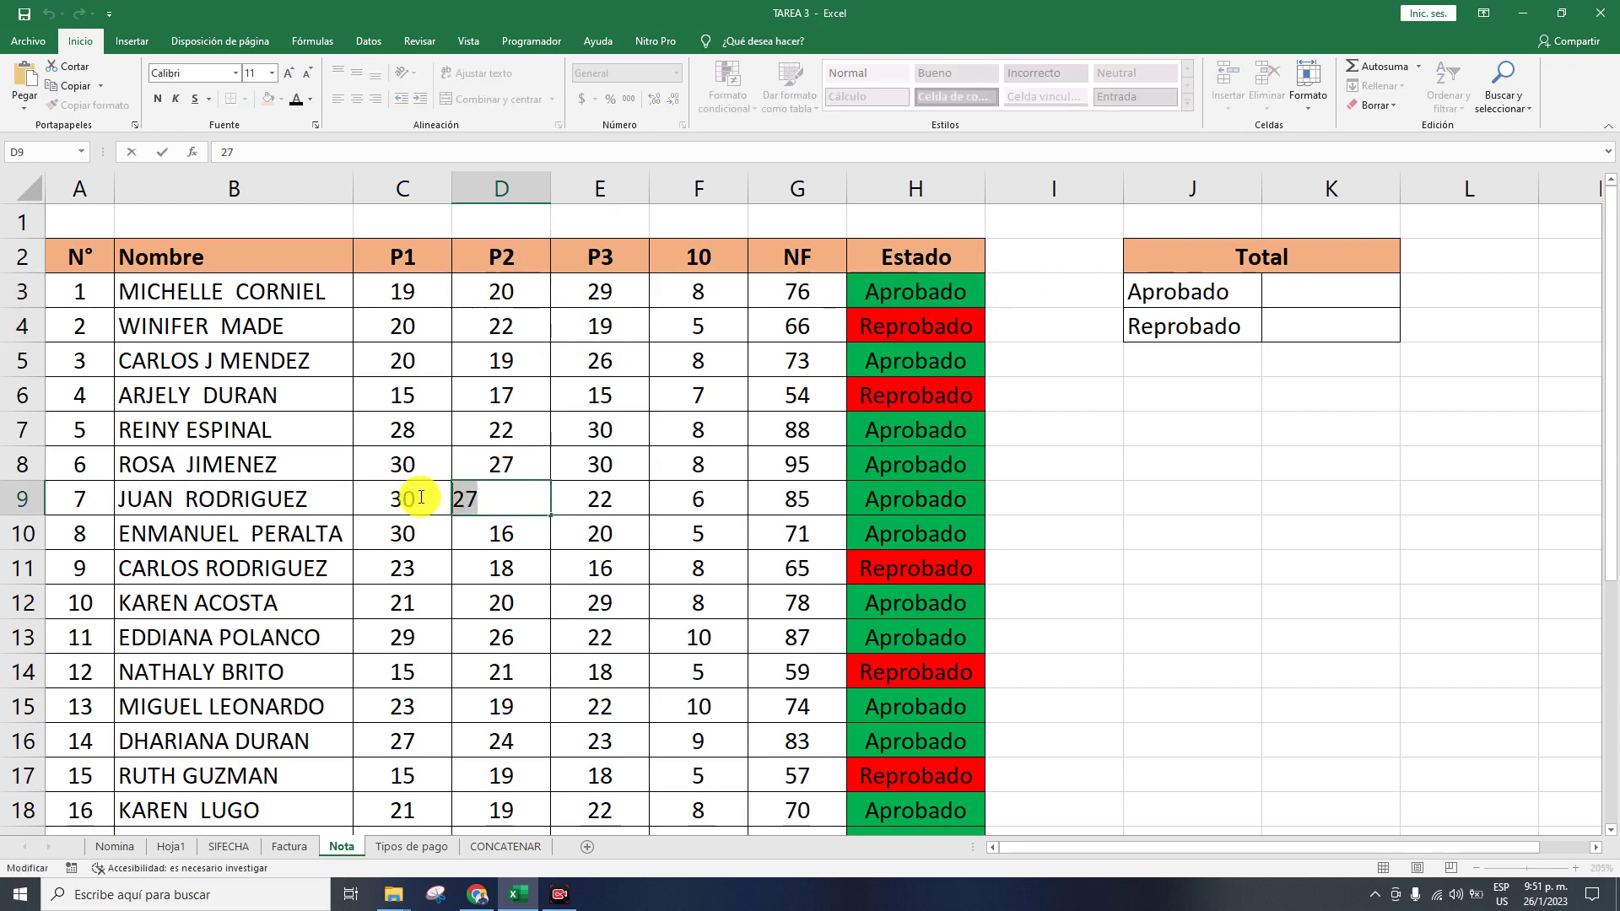
pyautogui.write('0')
pyautogui.press('Return')
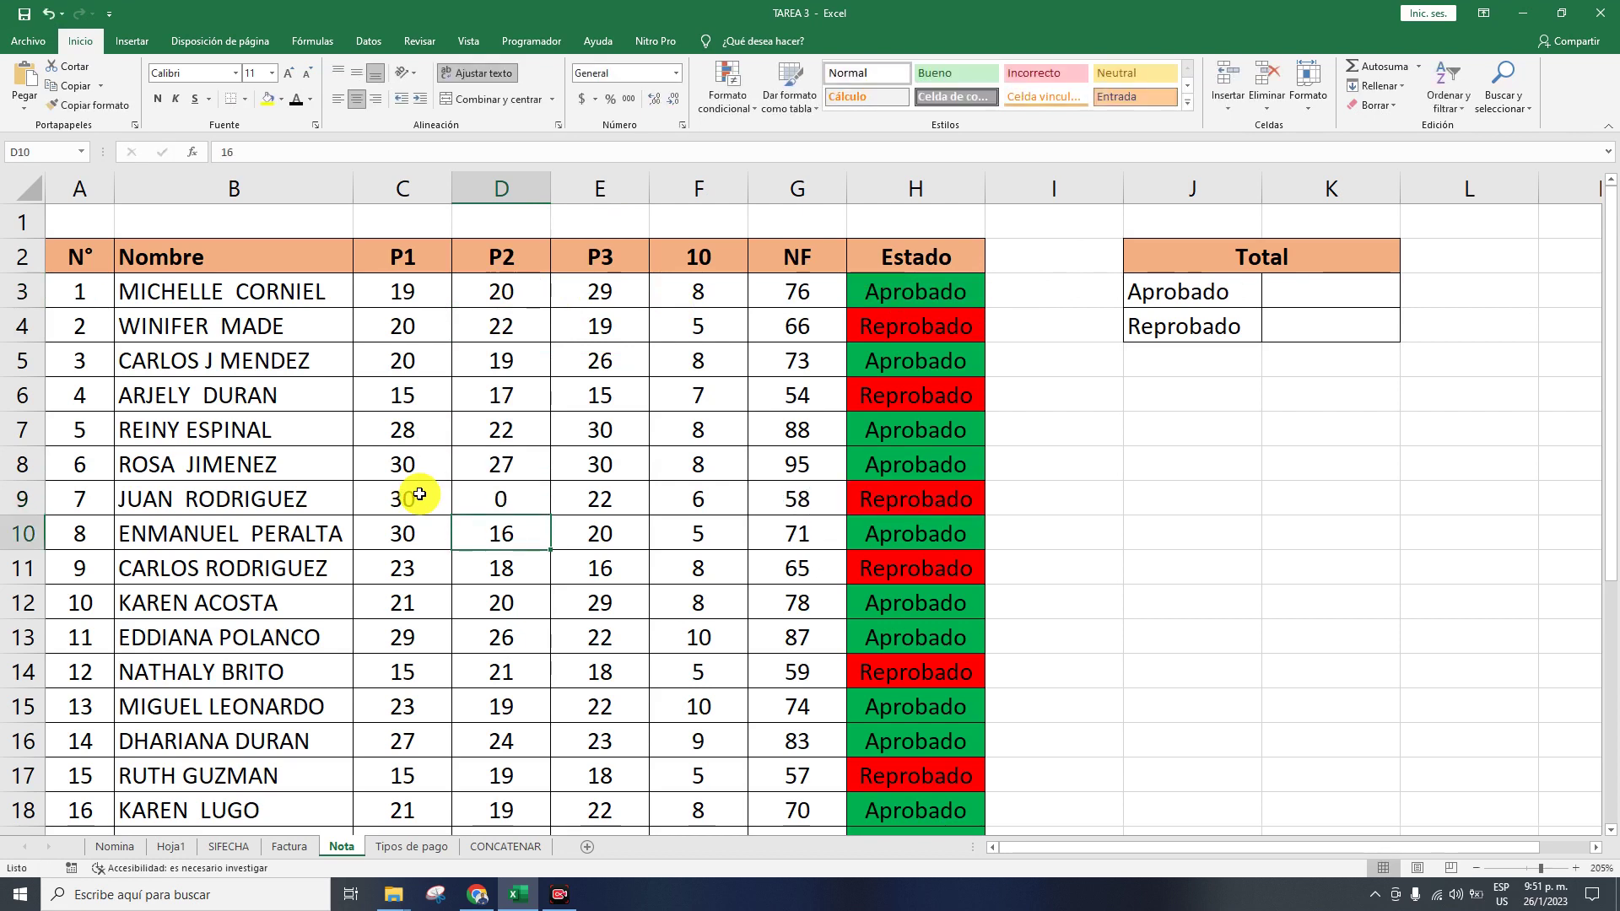
# - Set the P2 grade in D9 to 20
pyautogui.click(521, 502)
pyautogui.moveTo(522, 502); pyautogui.dragTo(422, 503)
pyautogui.write('20')
pyautogui.press('Return')
pyautogui.click(1172, 430)
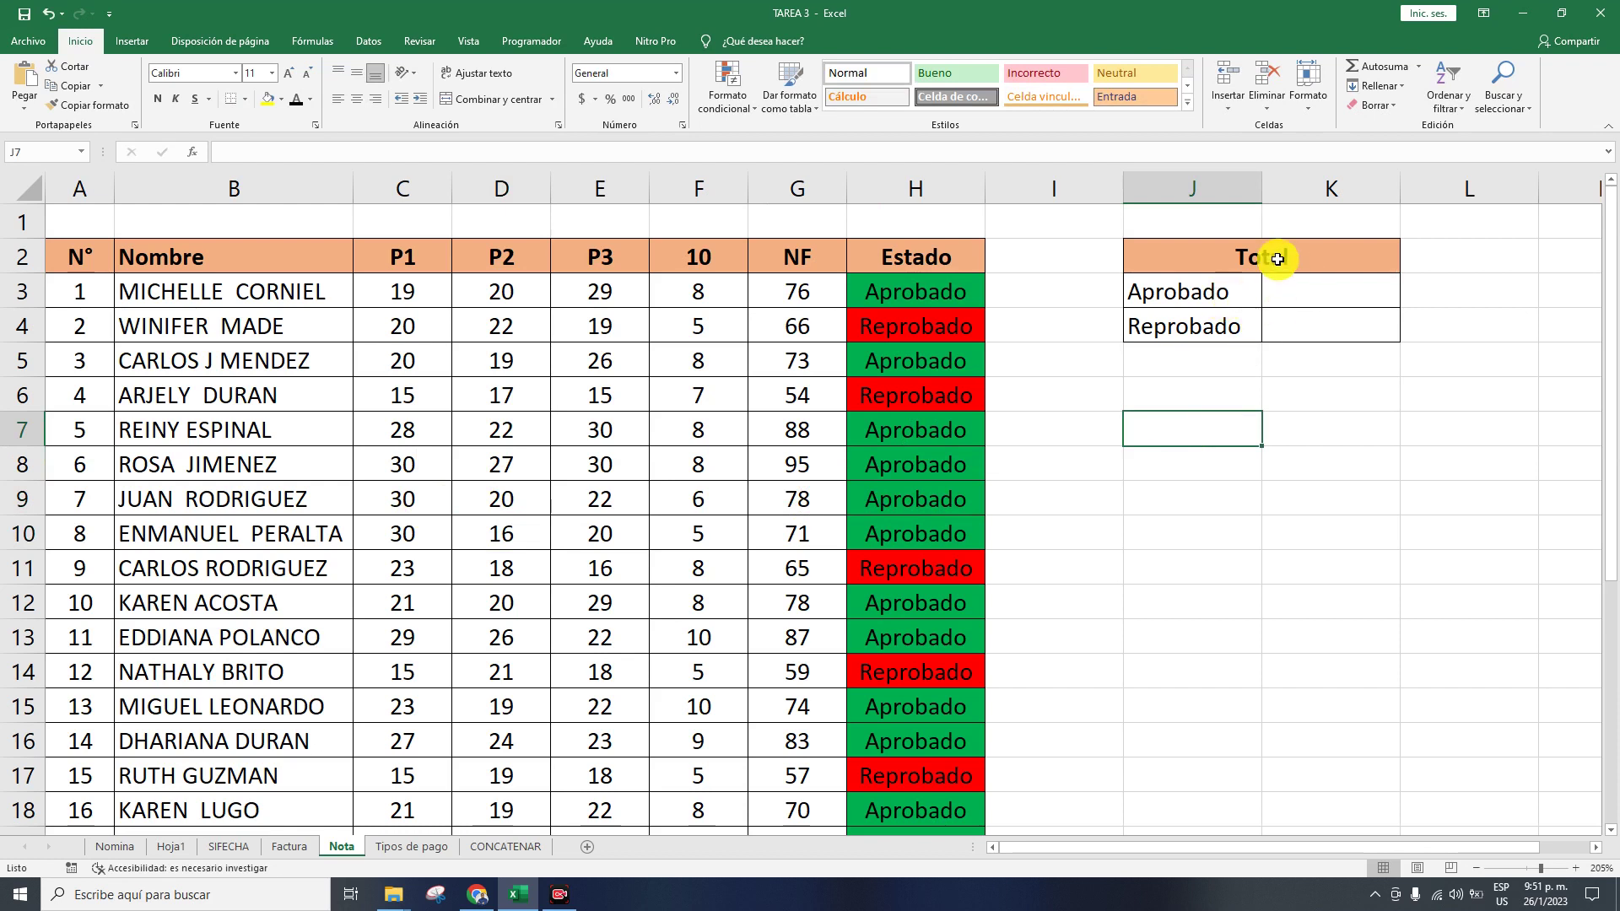
pyautogui.click(1211, 295)
pyautogui.click(1236, 327)
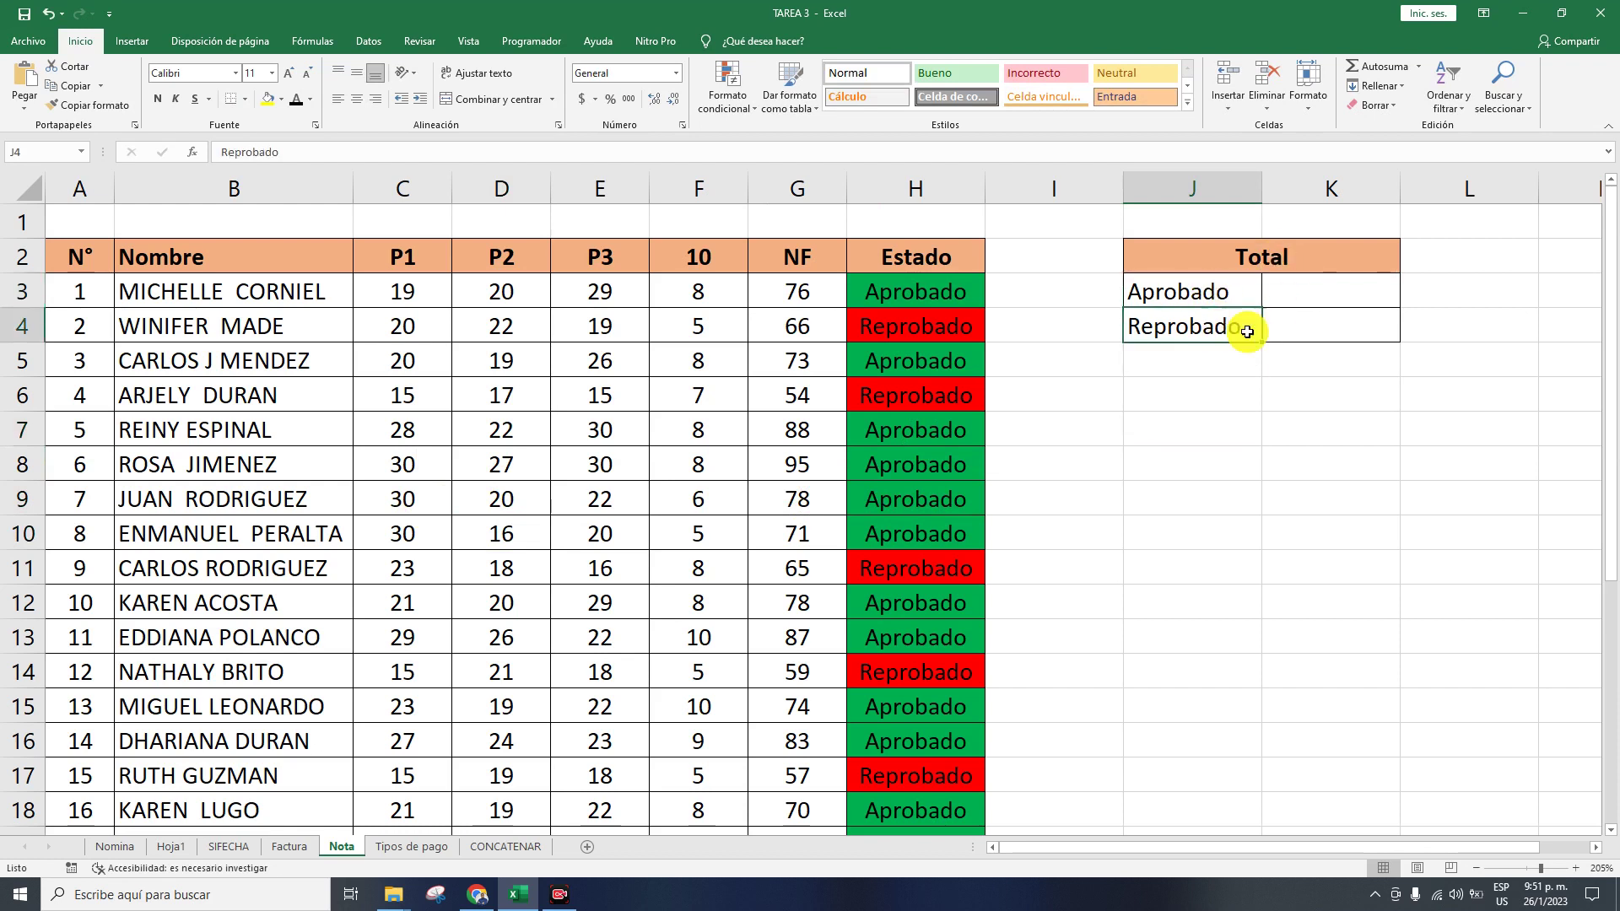
pyautogui.click(1314, 455)
# - Begin a CONTAR.SI formula in K3 for the Aprobado total
pyautogui.click(1304, 291)
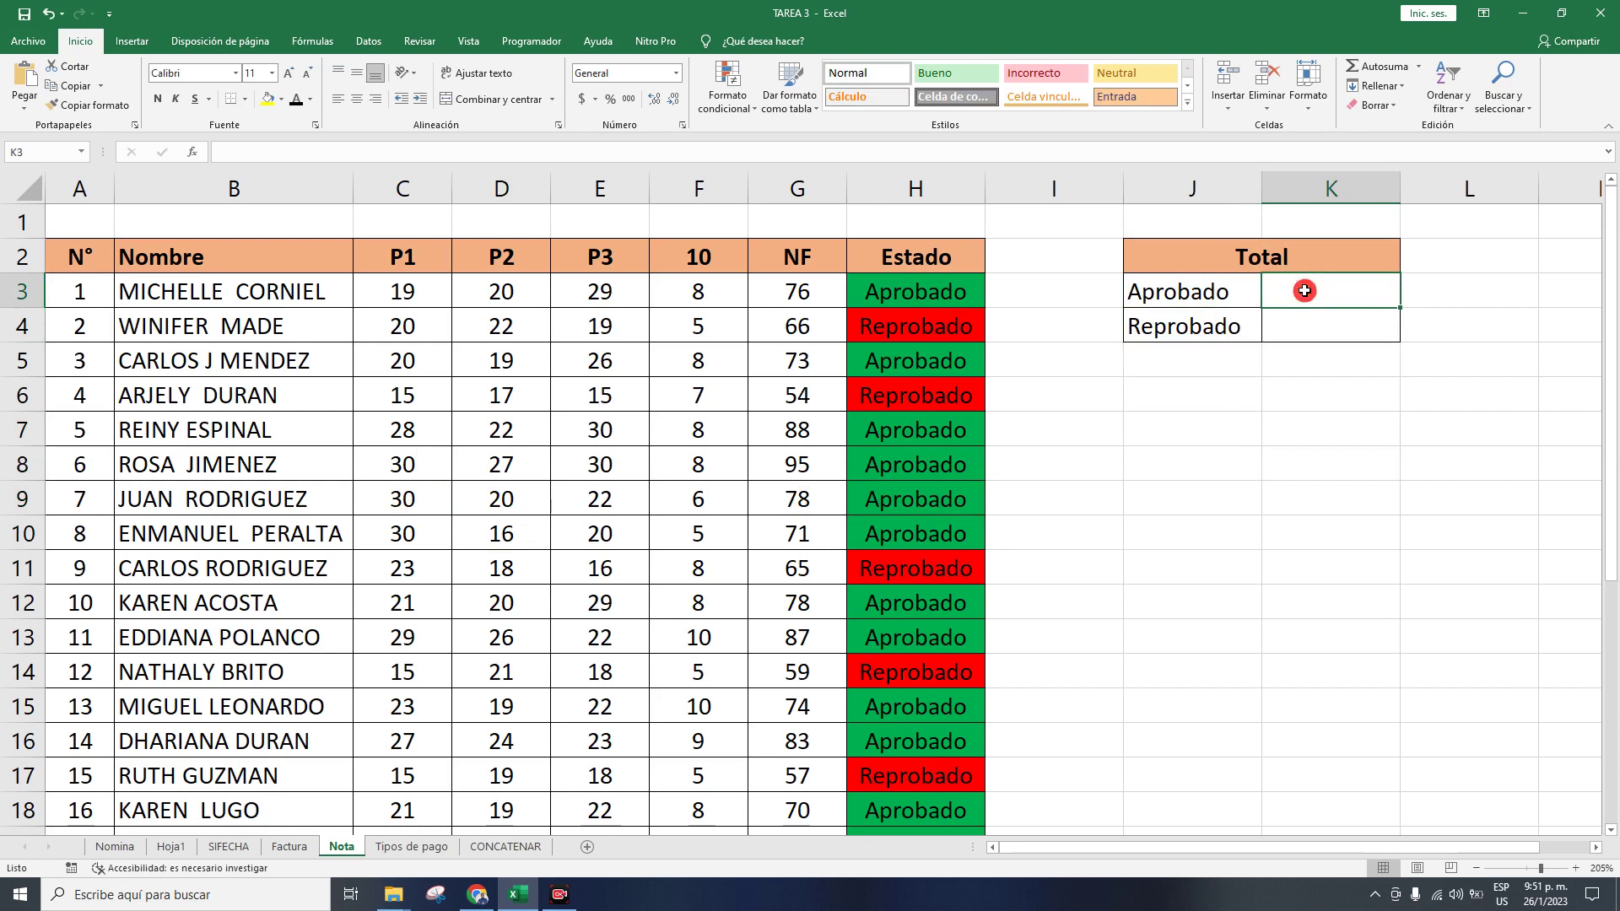
pyautogui.doubleClick(1304, 291)
pyautogui.write('=')
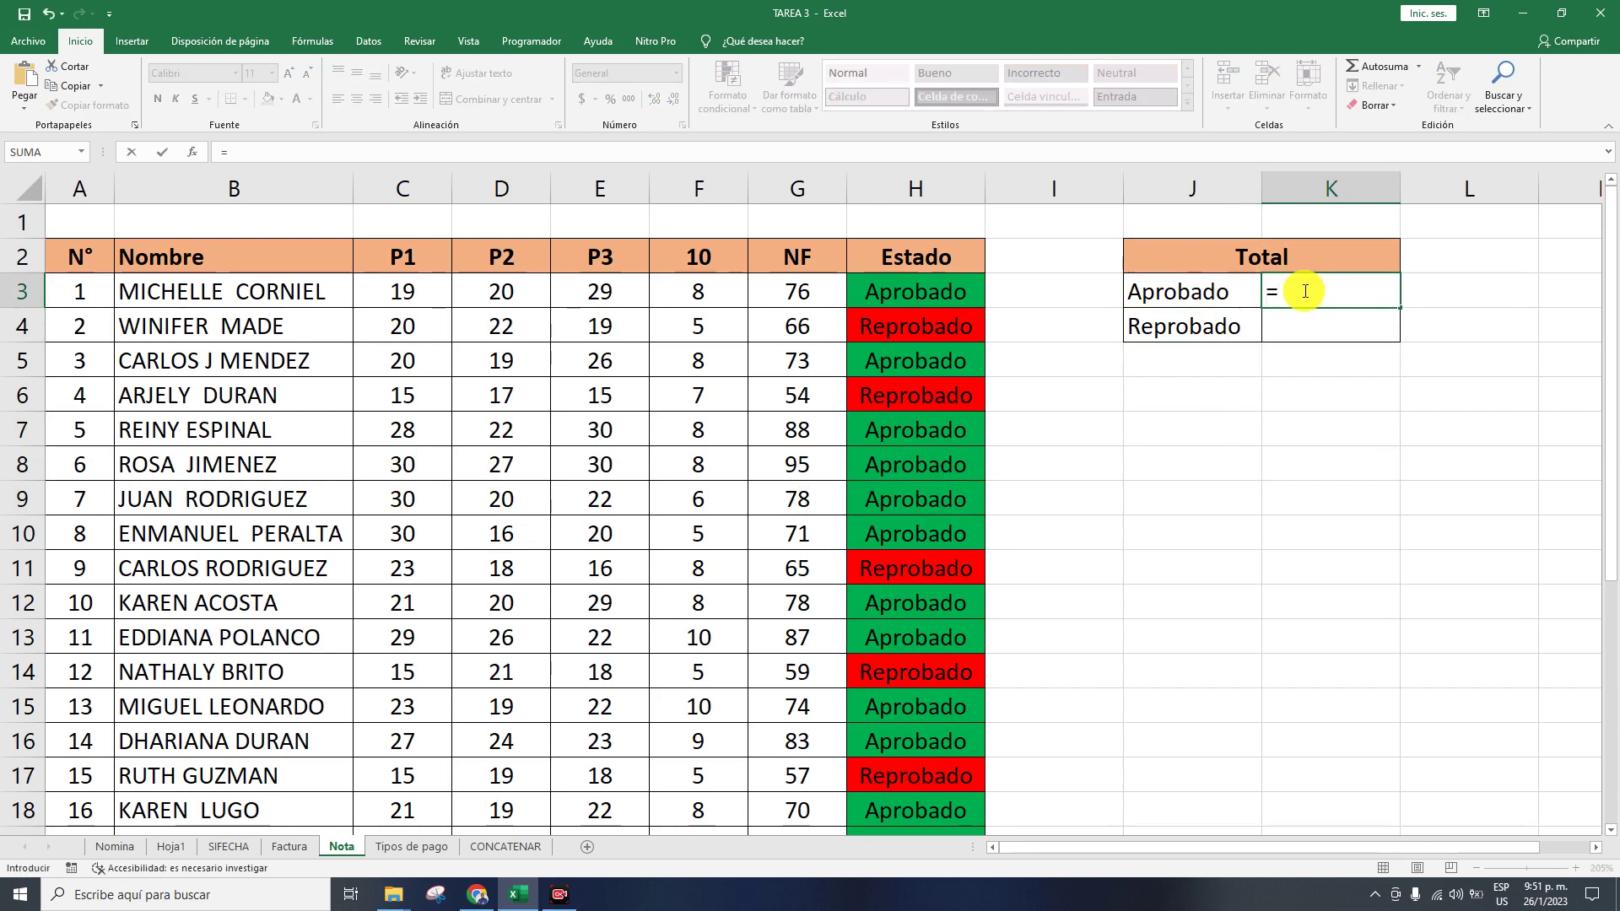
pyautogui.write('SI(')
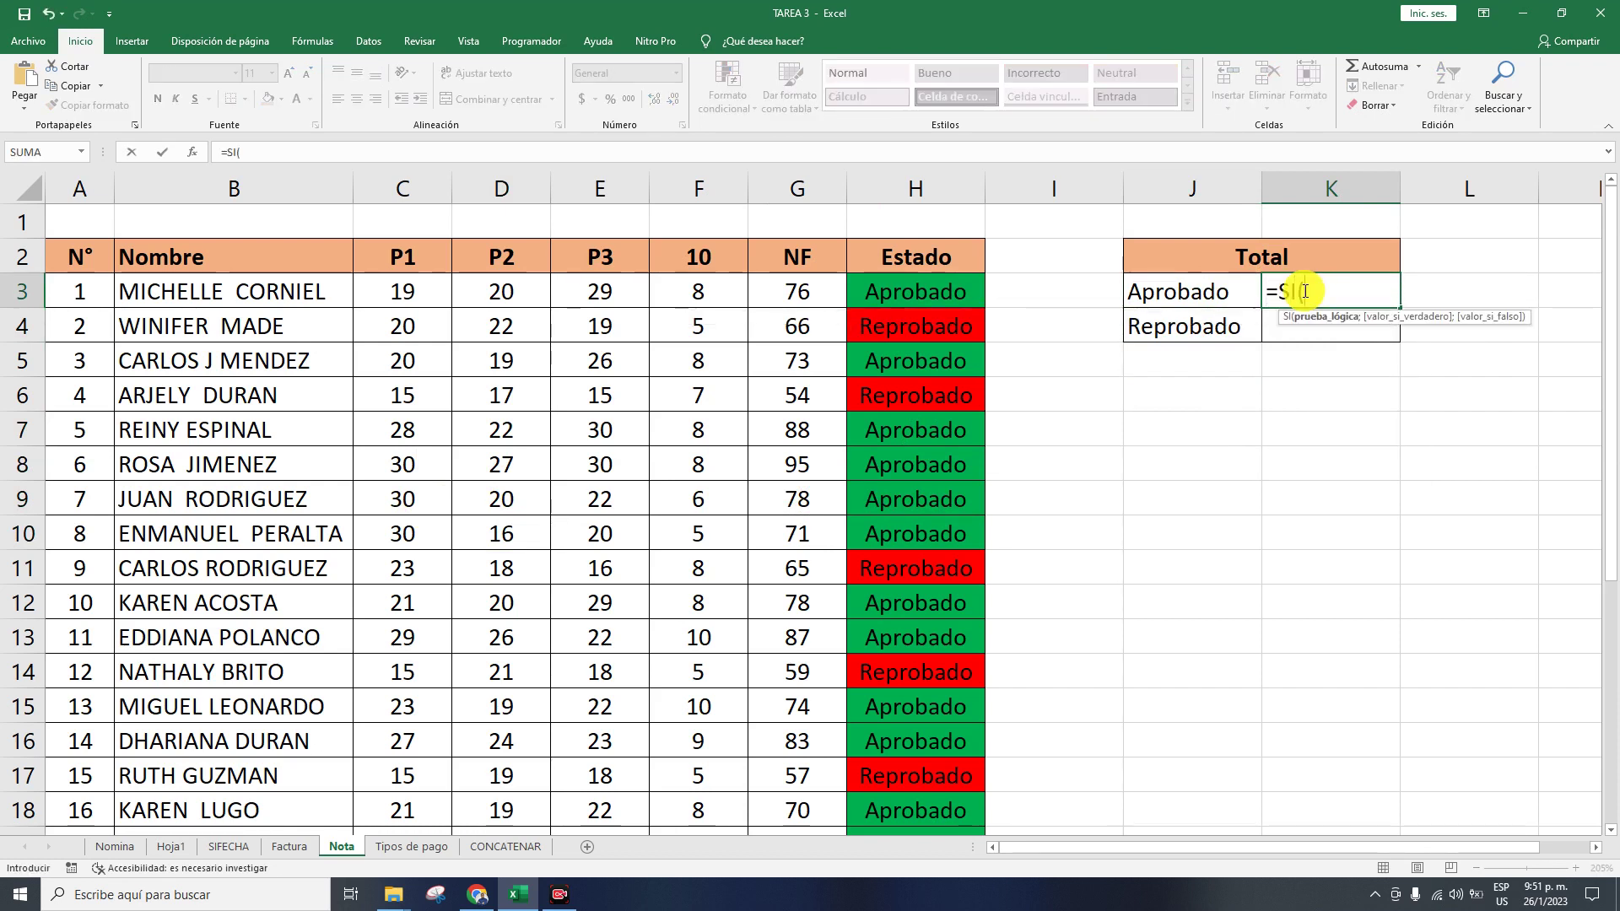
pyautogui.press('BackSpace')
pyautogui.press('BackSpace')
pyautogui.press('BackSpace')
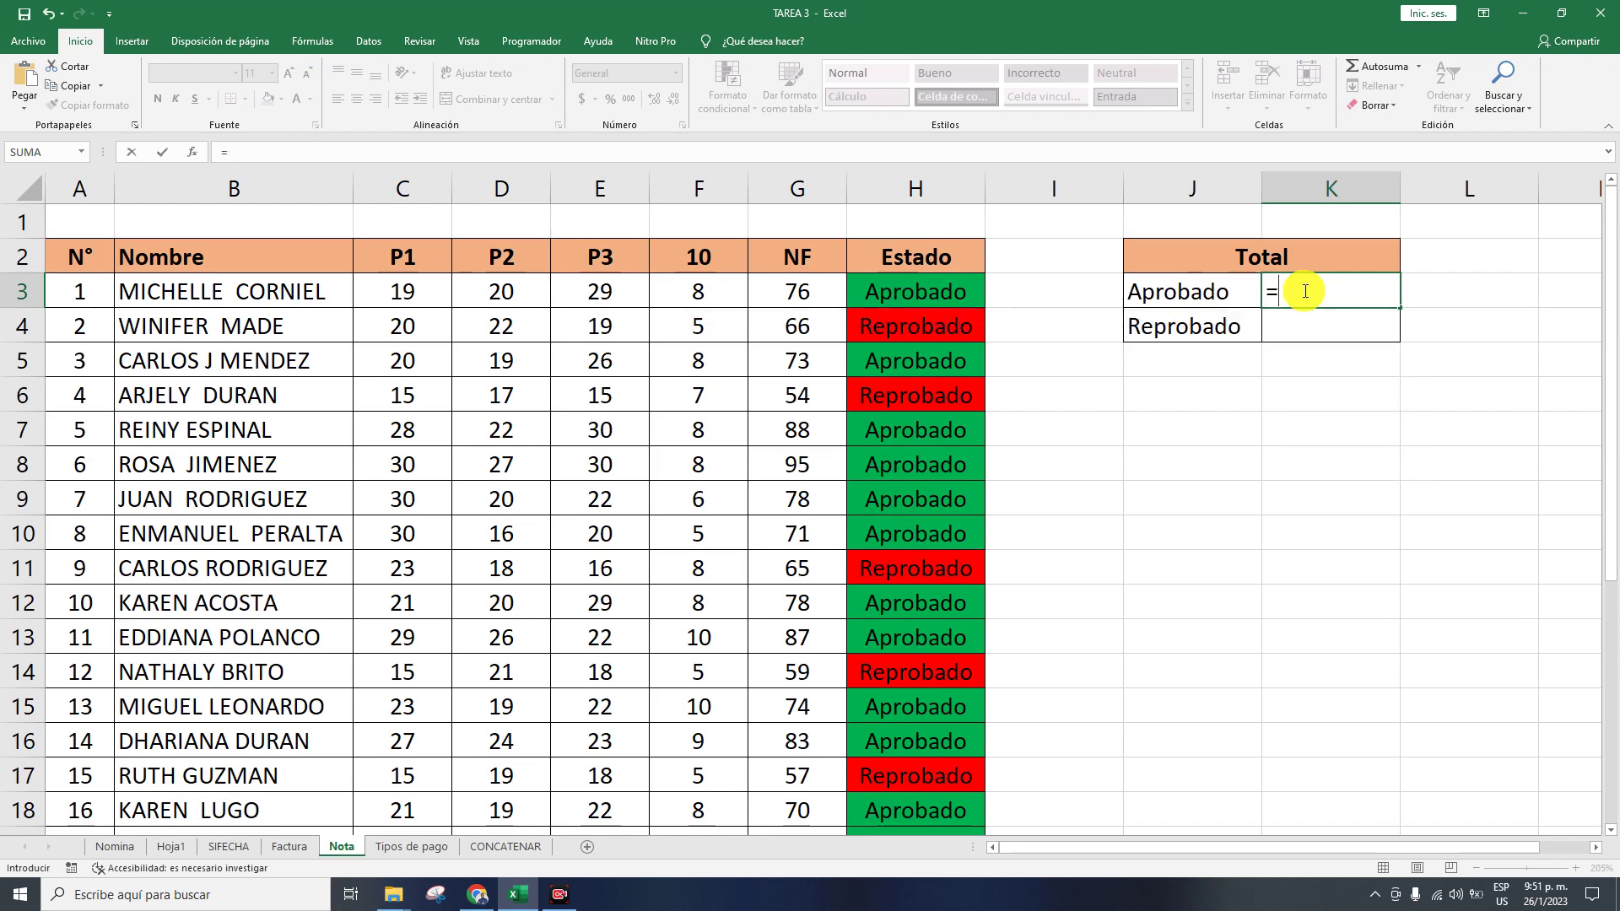
pyautogui.write('con')
pyautogui.press('Down')
pyautogui.press('Down')
pyautogui.press('Down')
pyautogui.press('Down')
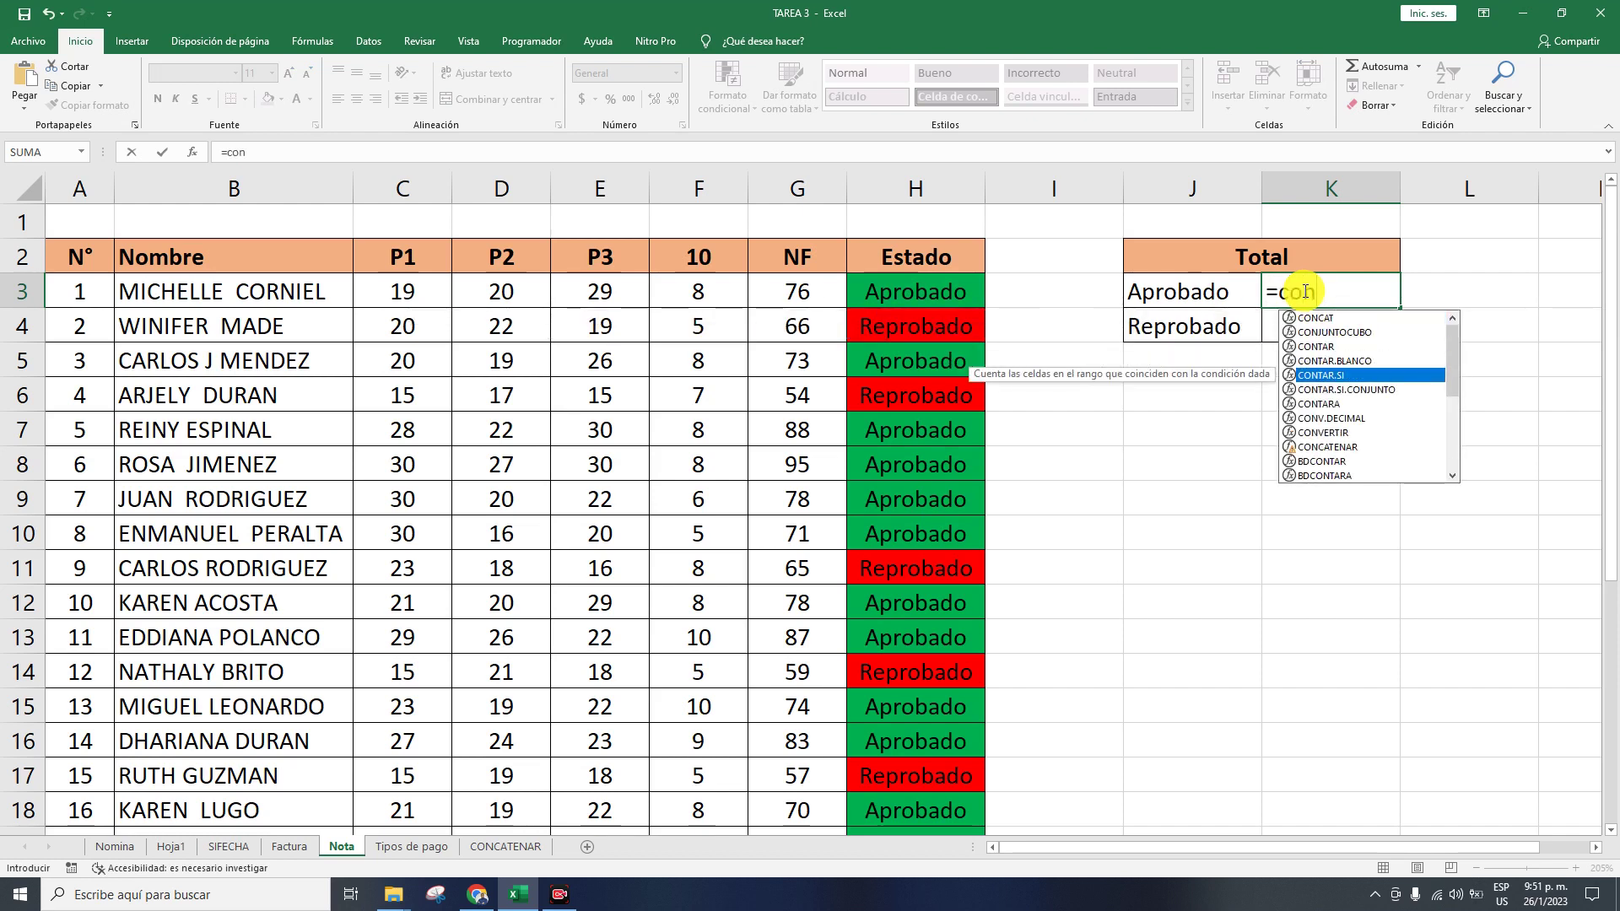
pyautogui.press('Tab')
# - Complete the K3 formula with the Estado range H3:H24 and the criterion "Aprobado"
pyautogui.moveTo(919, 291); pyautogui.dragTo(925, 809)
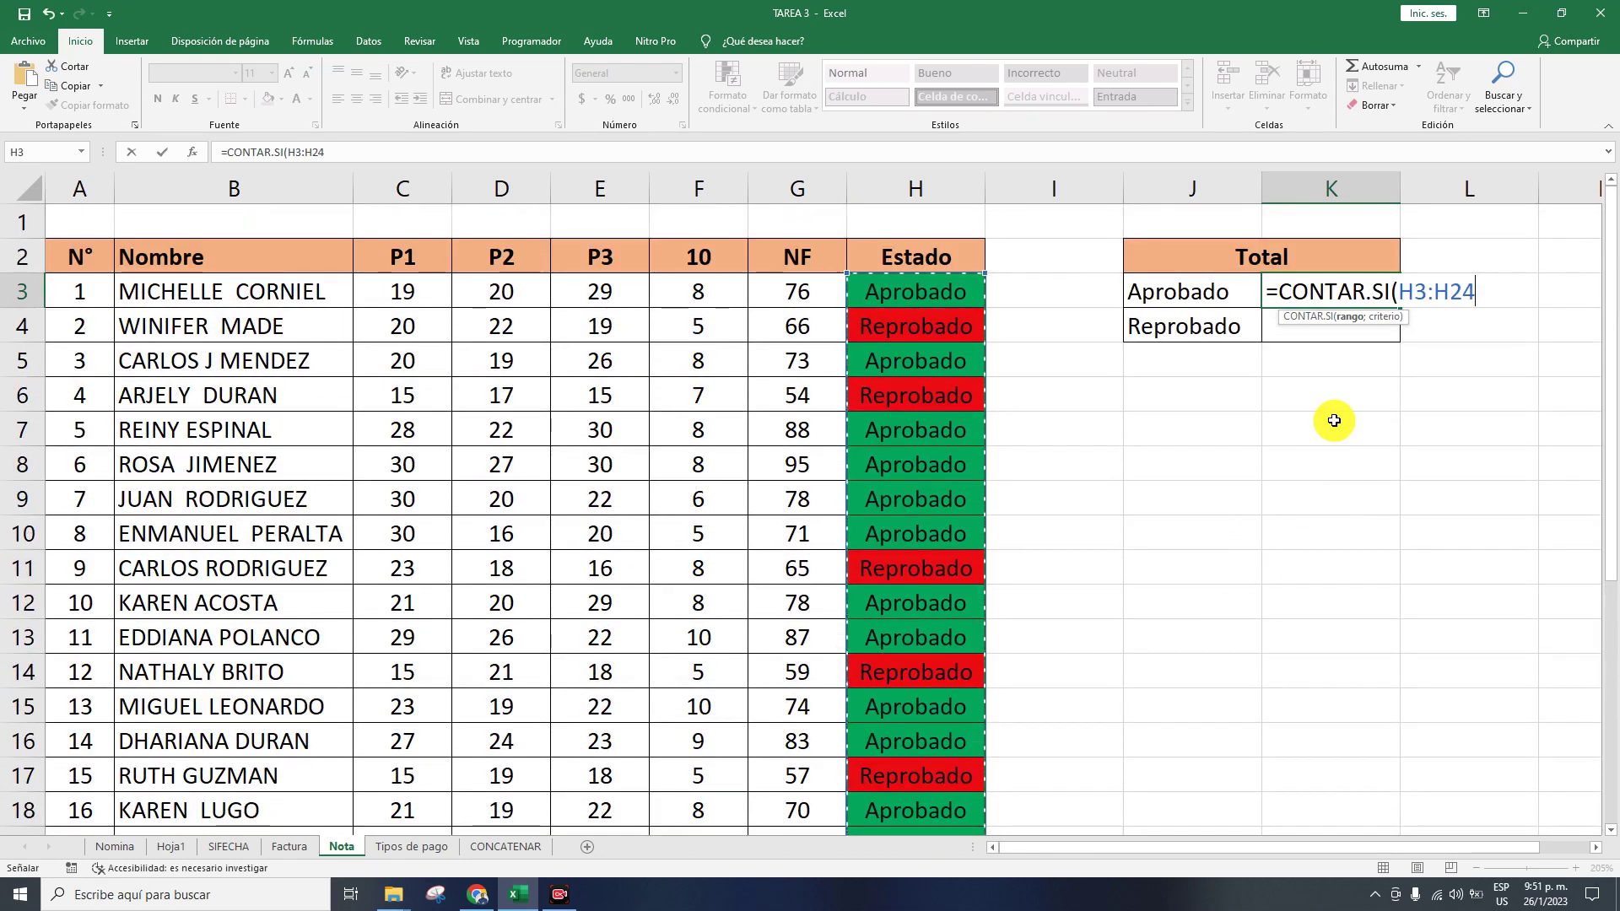
pyautogui.scroll(-1, 1334, 420)
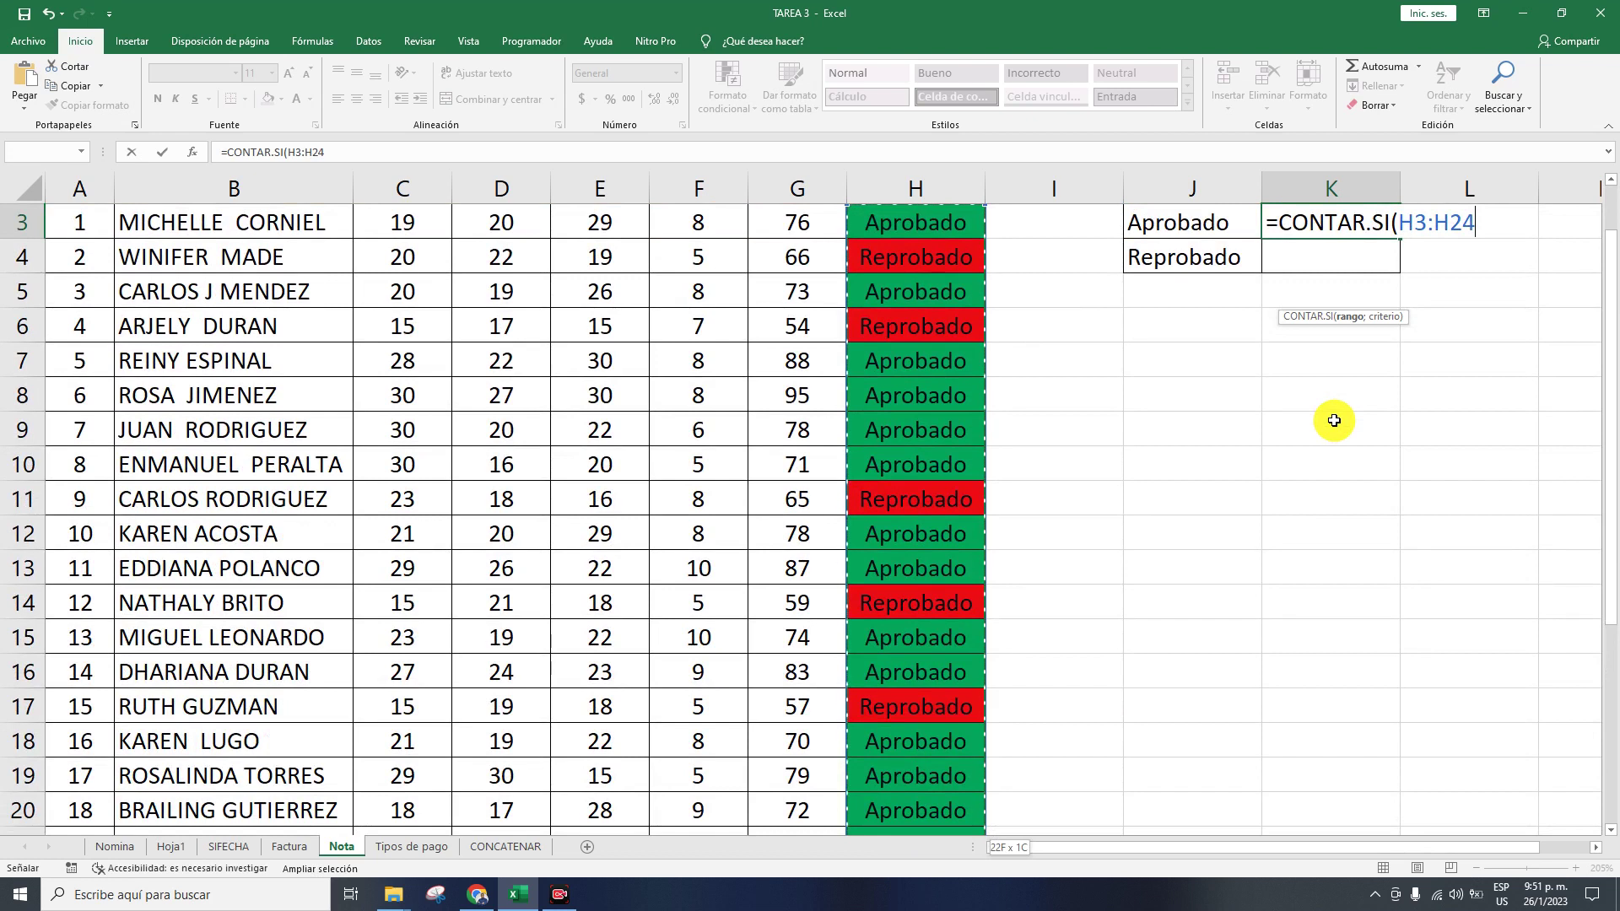
pyautogui.write(';')
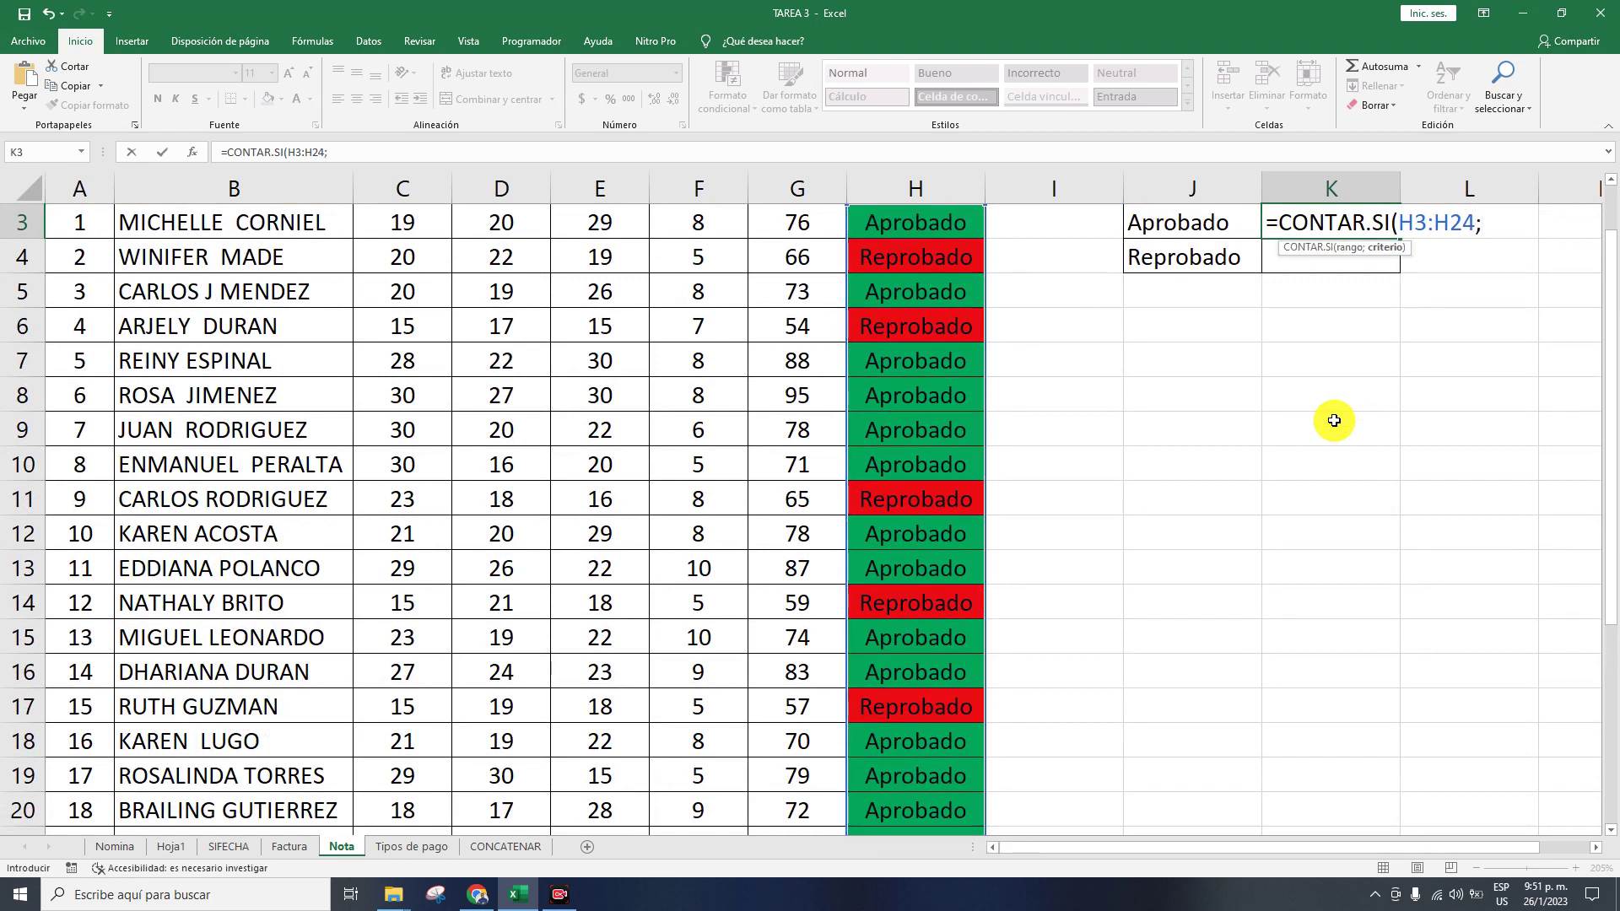
pyautogui.write('"Aprobado"')
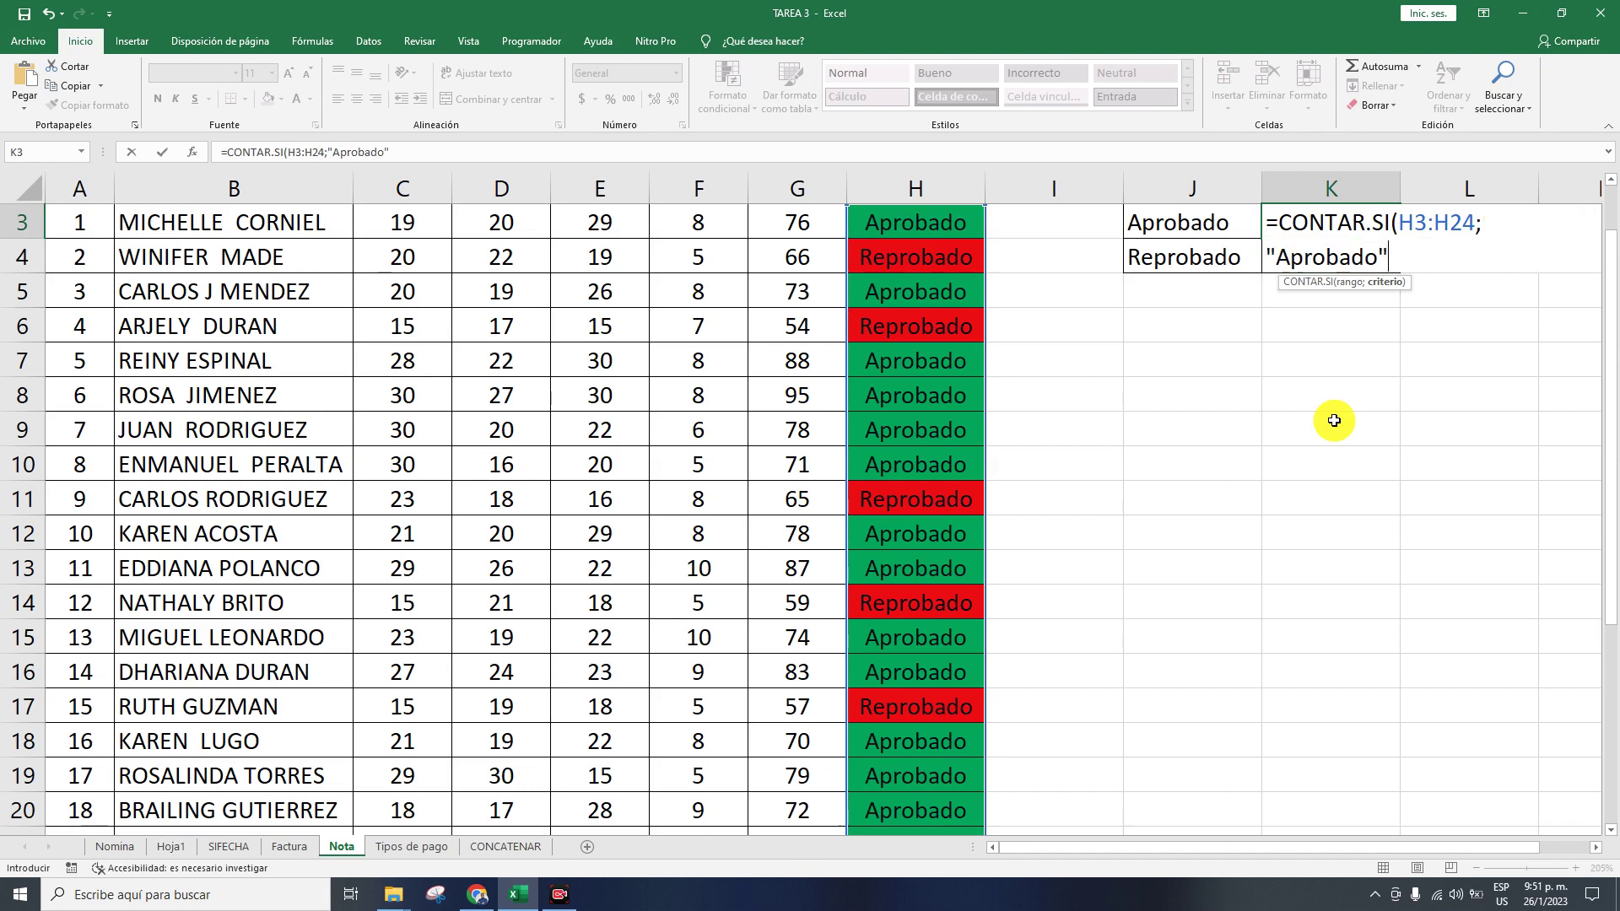
pyautogui.press('Return')
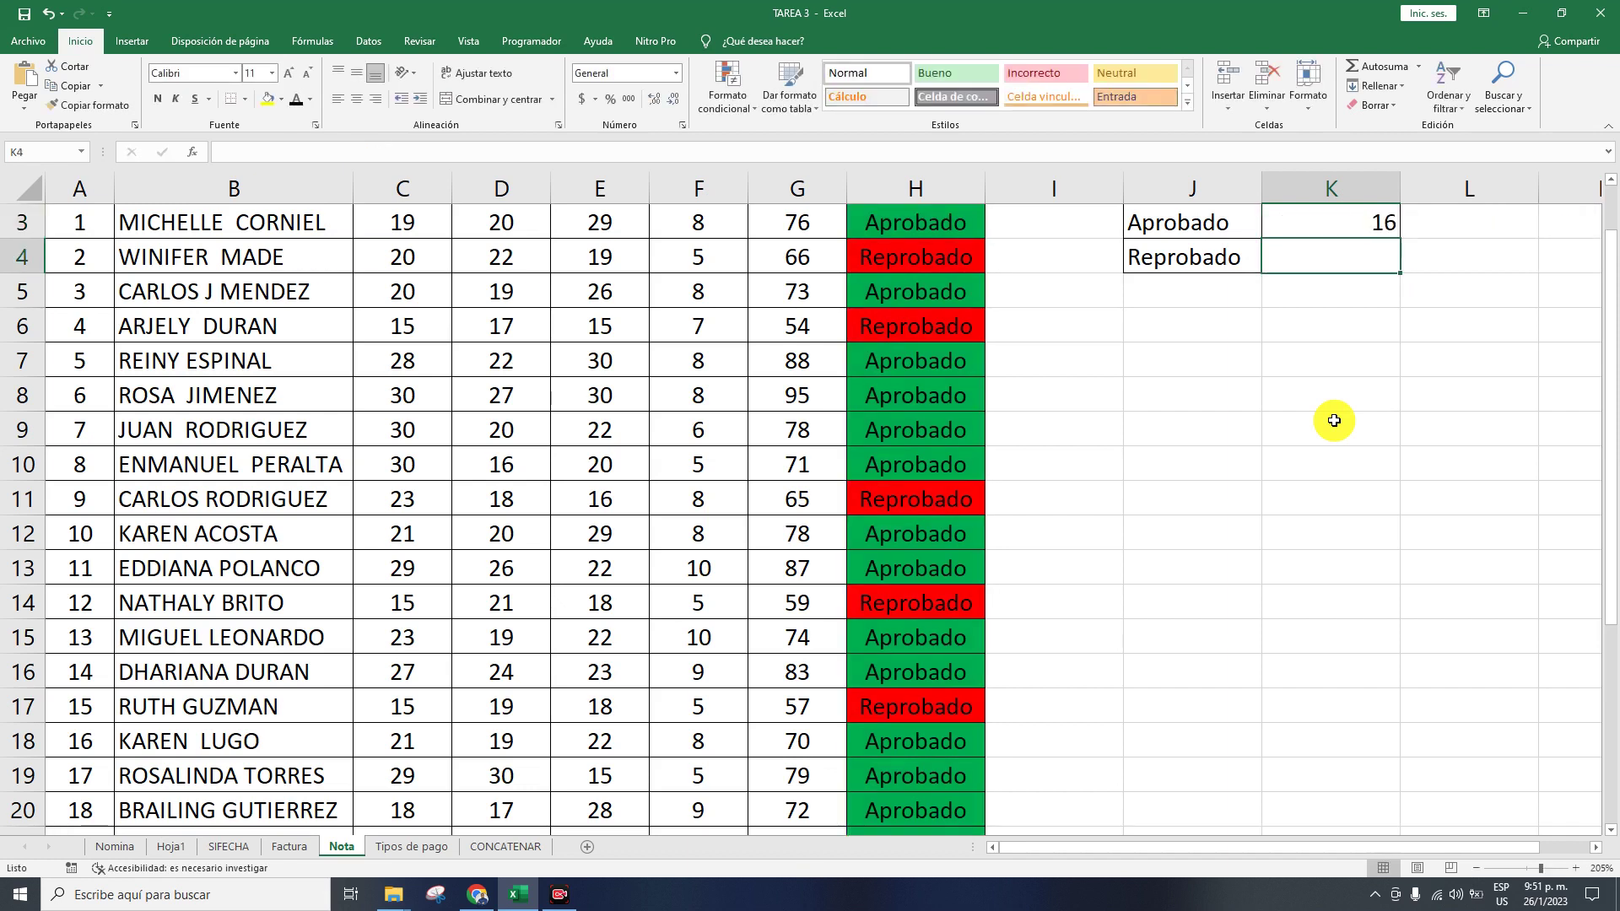
# - Enter =CONTAR.SI(G3:G24;">=70") in K4 for the Reprobado total, using the NF column as range
pyautogui.write('=')
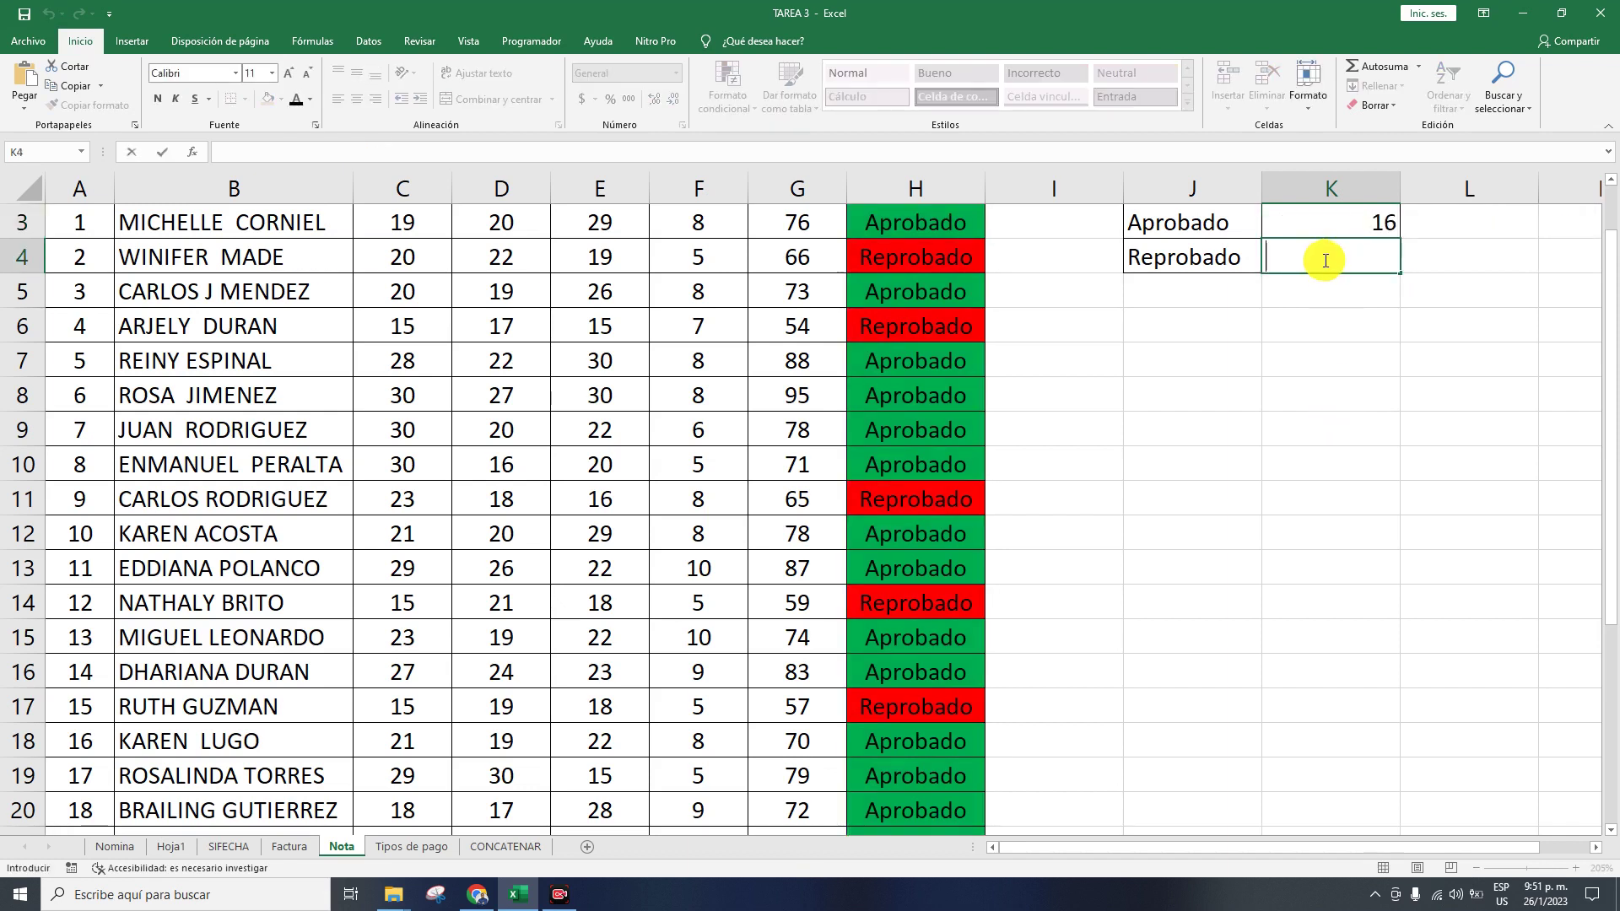
pyautogui.write('cont')
pyautogui.press('Down')
pyautogui.press('Down')
pyautogui.press('Tab')
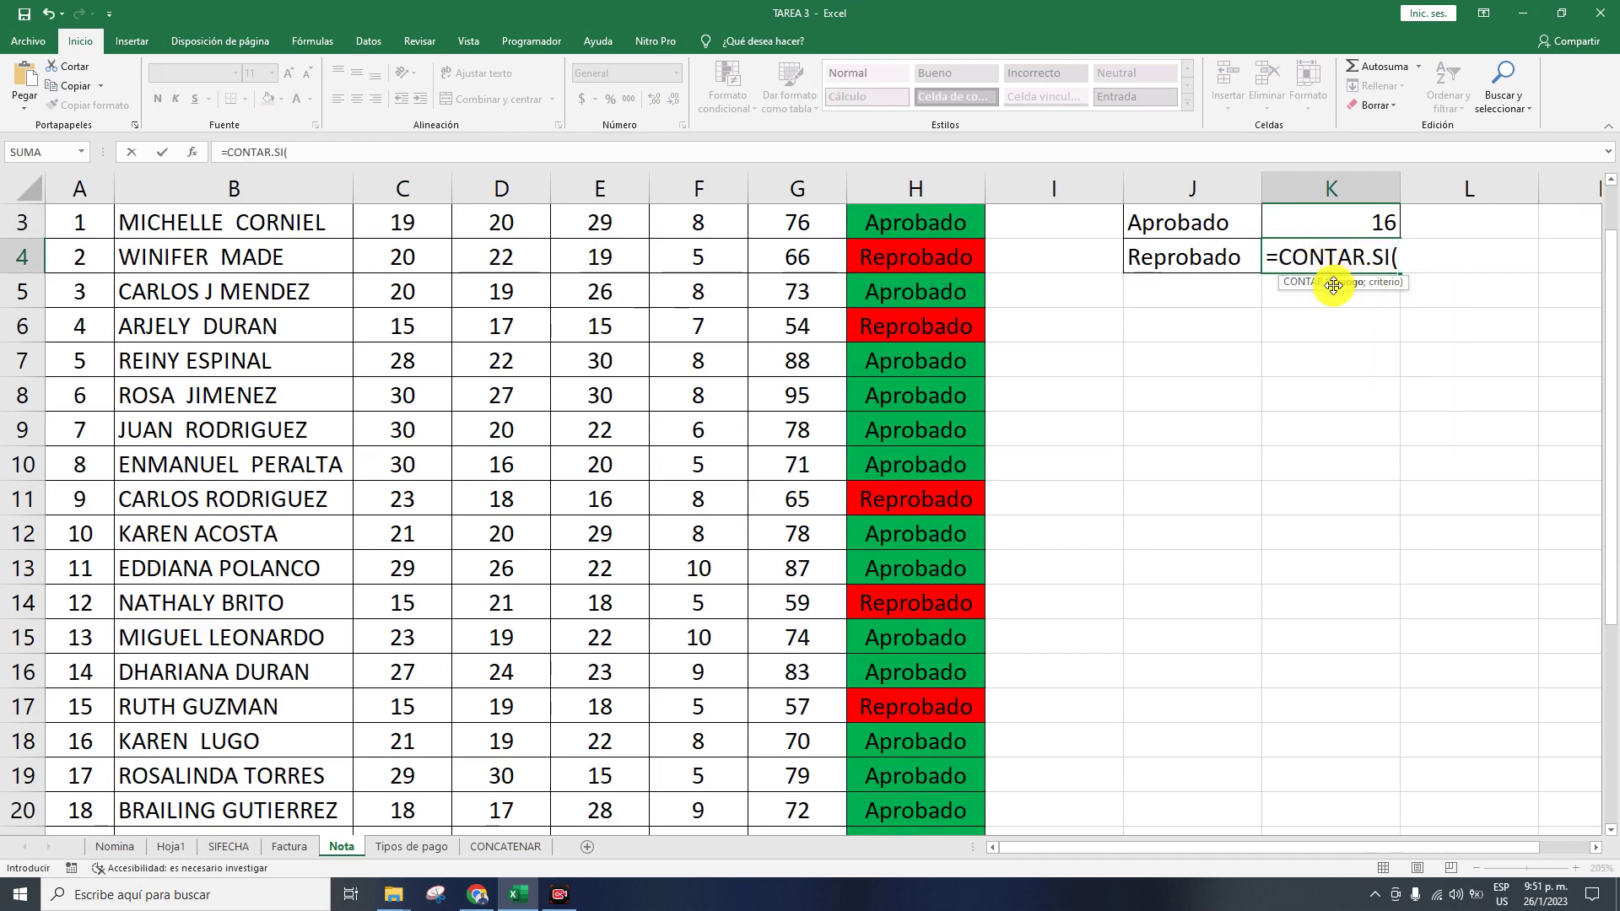
pyautogui.scroll(1, 807, 289)
pyautogui.moveTo(807, 291); pyautogui.dragTo(799, 770)
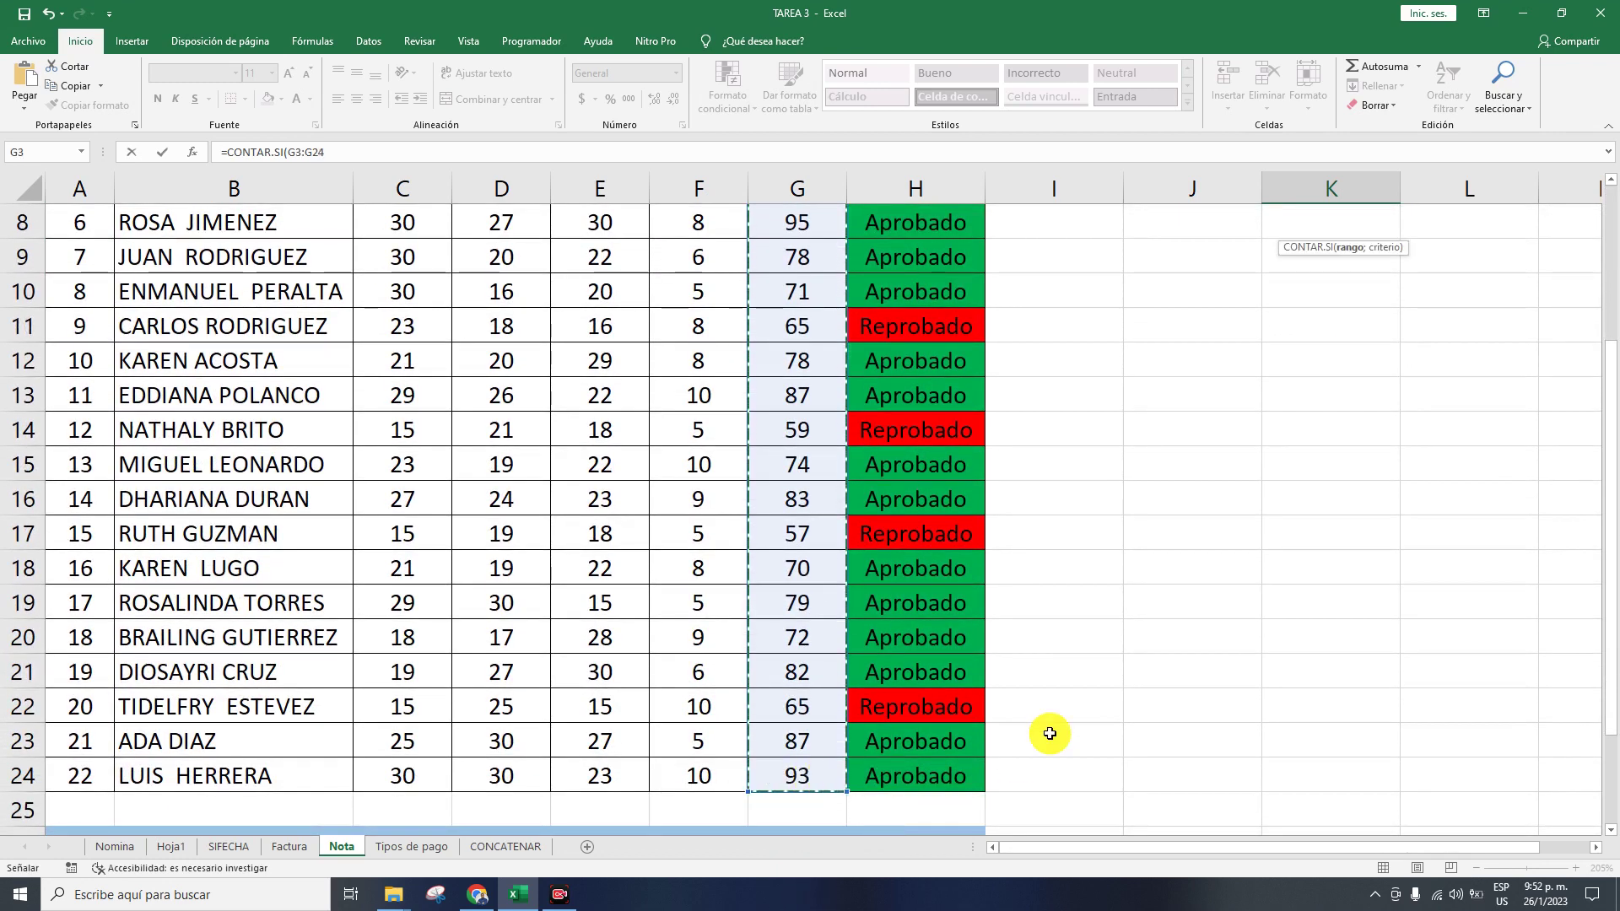
pyautogui.scroll(3, 1097, 675)
pyautogui.write(';')
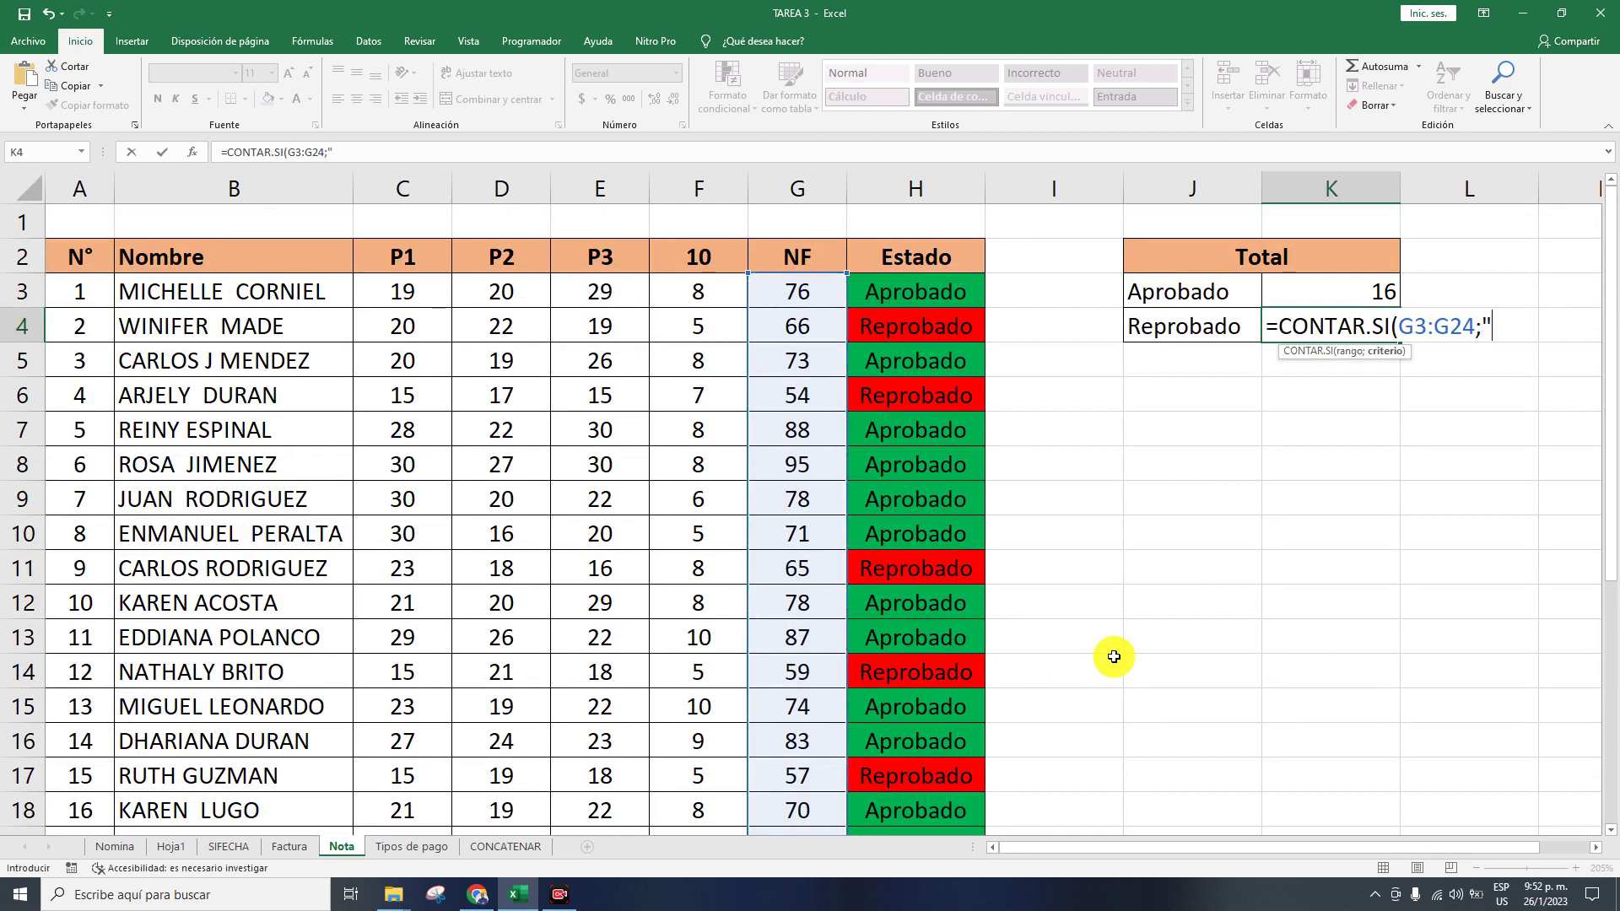
pyautogui.write('">=70")')
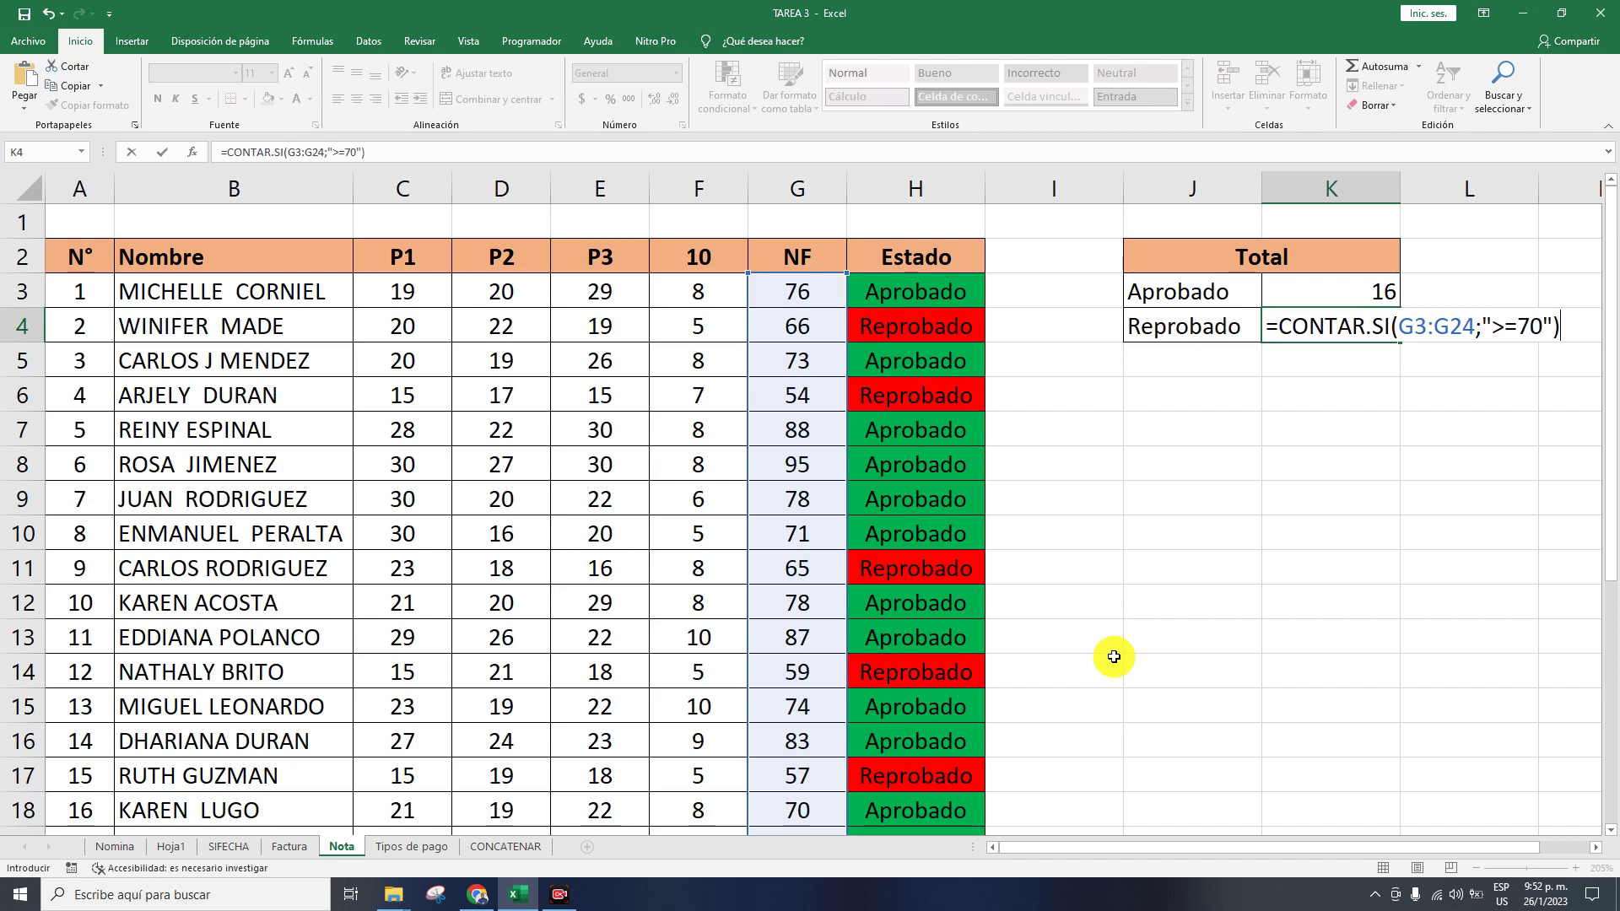
pyautogui.press('Return')
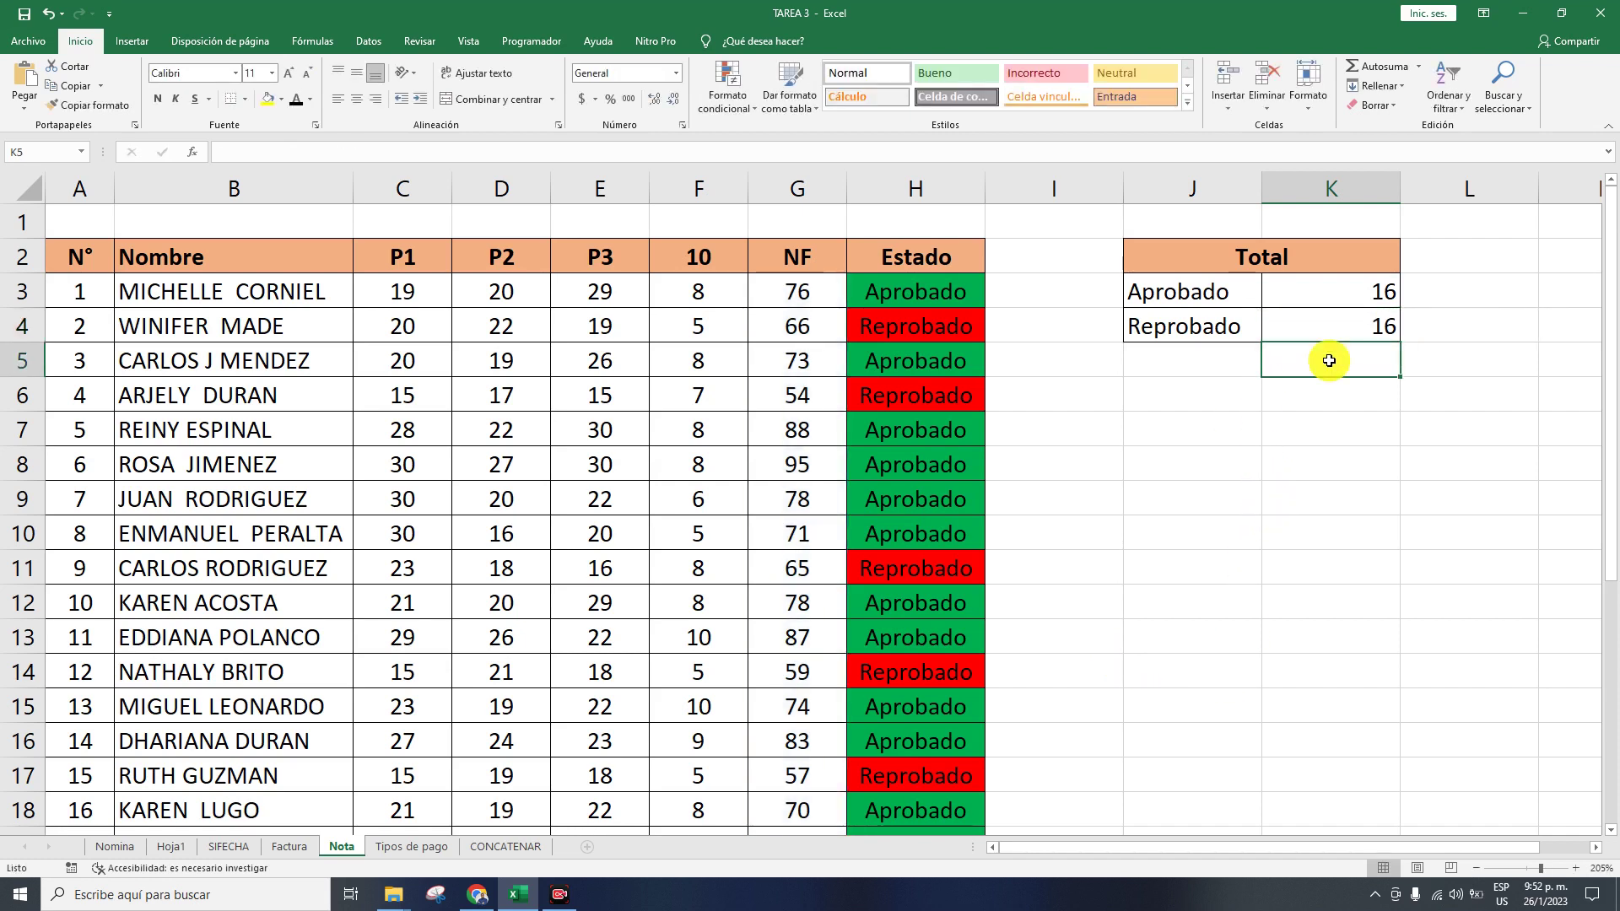
# - Correct the criterion of the K4 formula to "<70" so it counts the failing final grades
pyautogui.doubleClick(1379, 327)
pyautogui.click(1502, 334)
pyautogui.press('BackSpace')
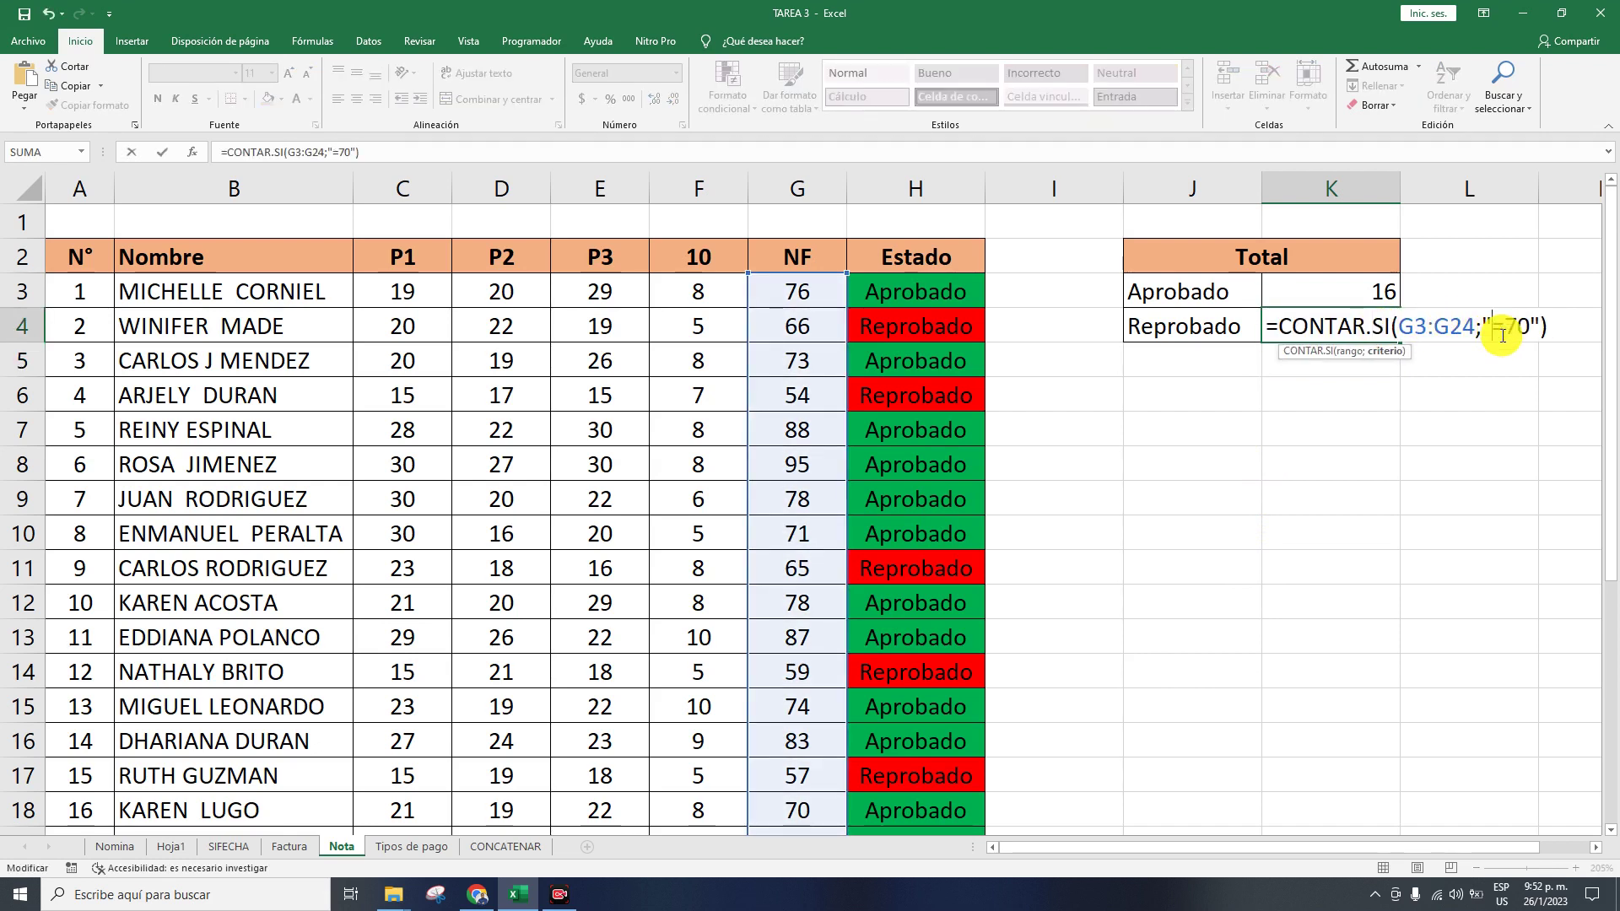
pyautogui.write('<')
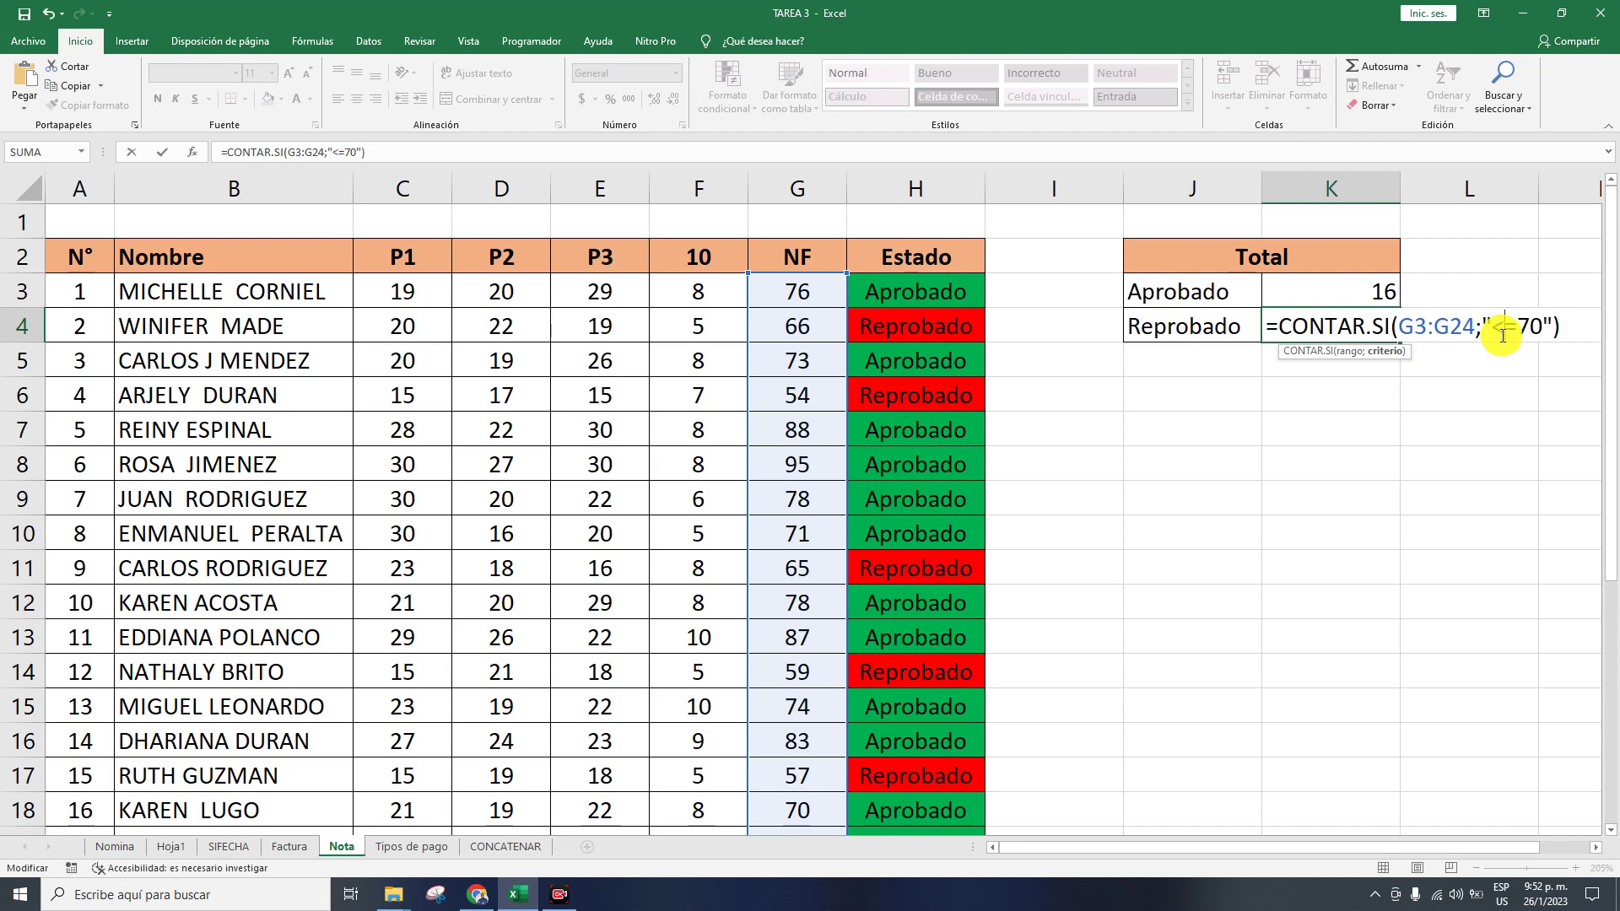
pyautogui.press('Delete')
pyautogui.press('Delete')
pyautogui.write('7')
pyautogui.press('Return')
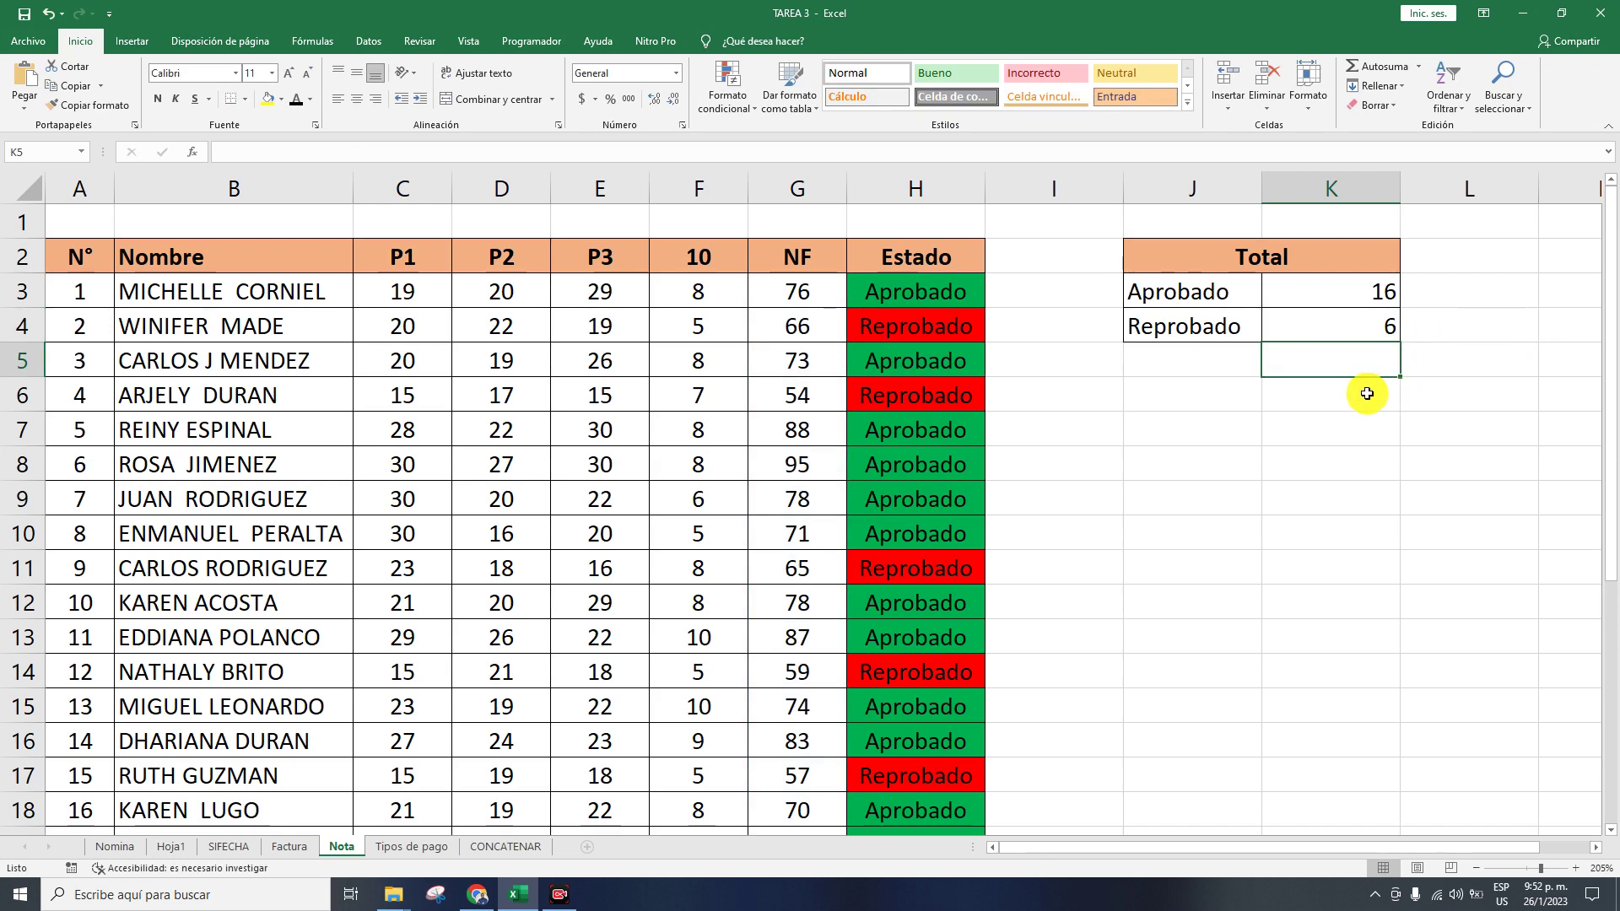
pyautogui.click(1345, 427)
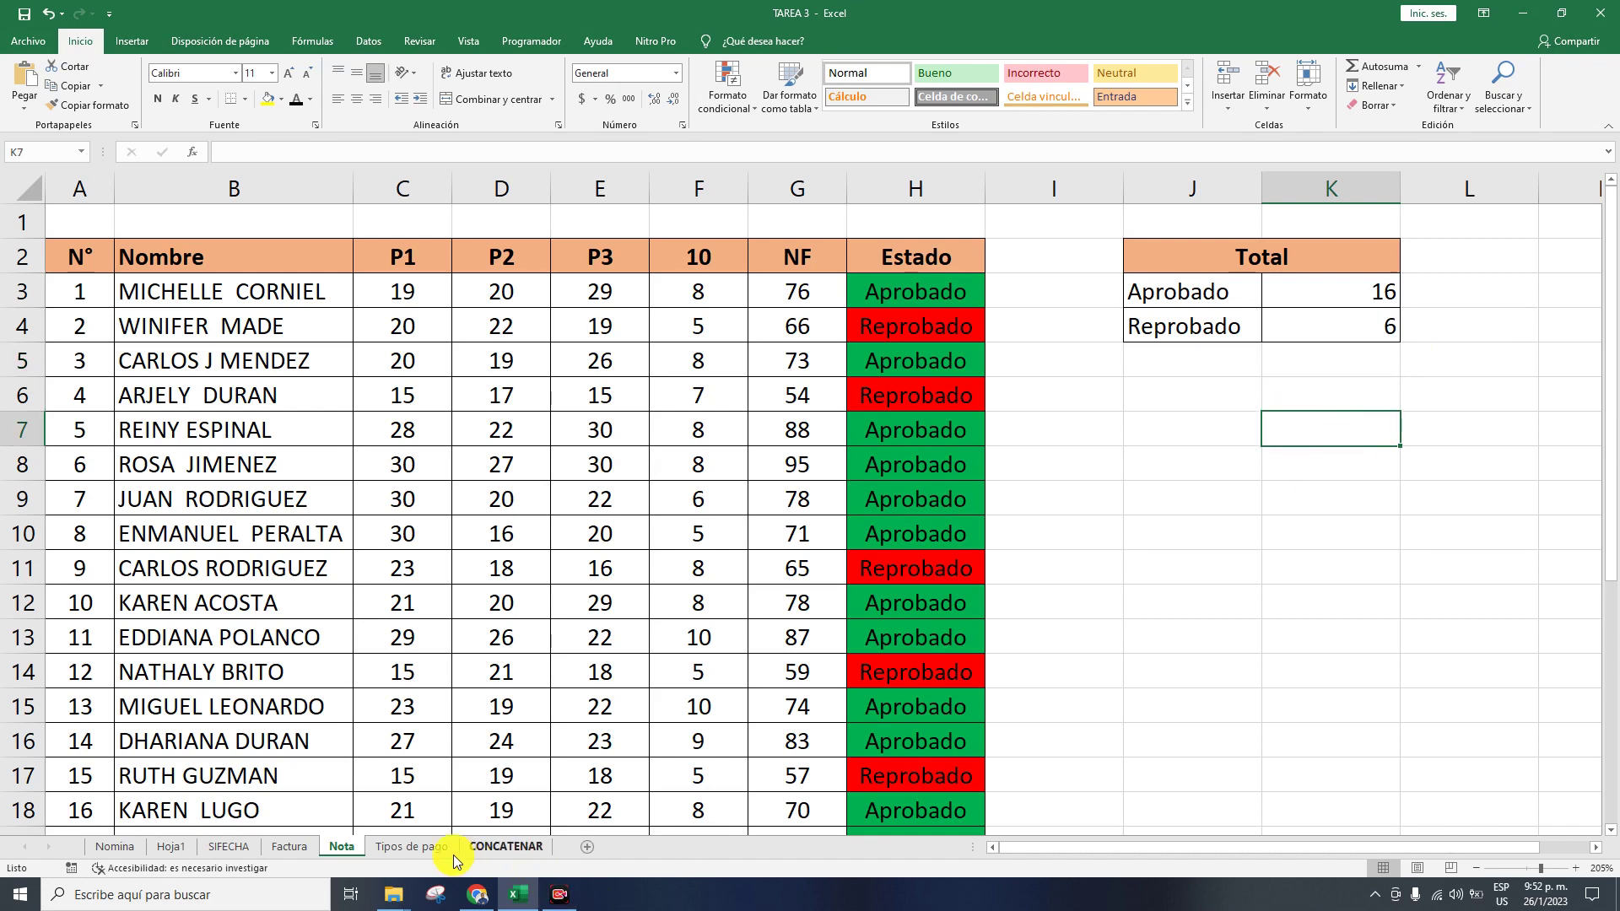
# - Open the CONCATENAR sheet with the employee list and the empty Nombre completo column
pyautogui.click(487, 845)
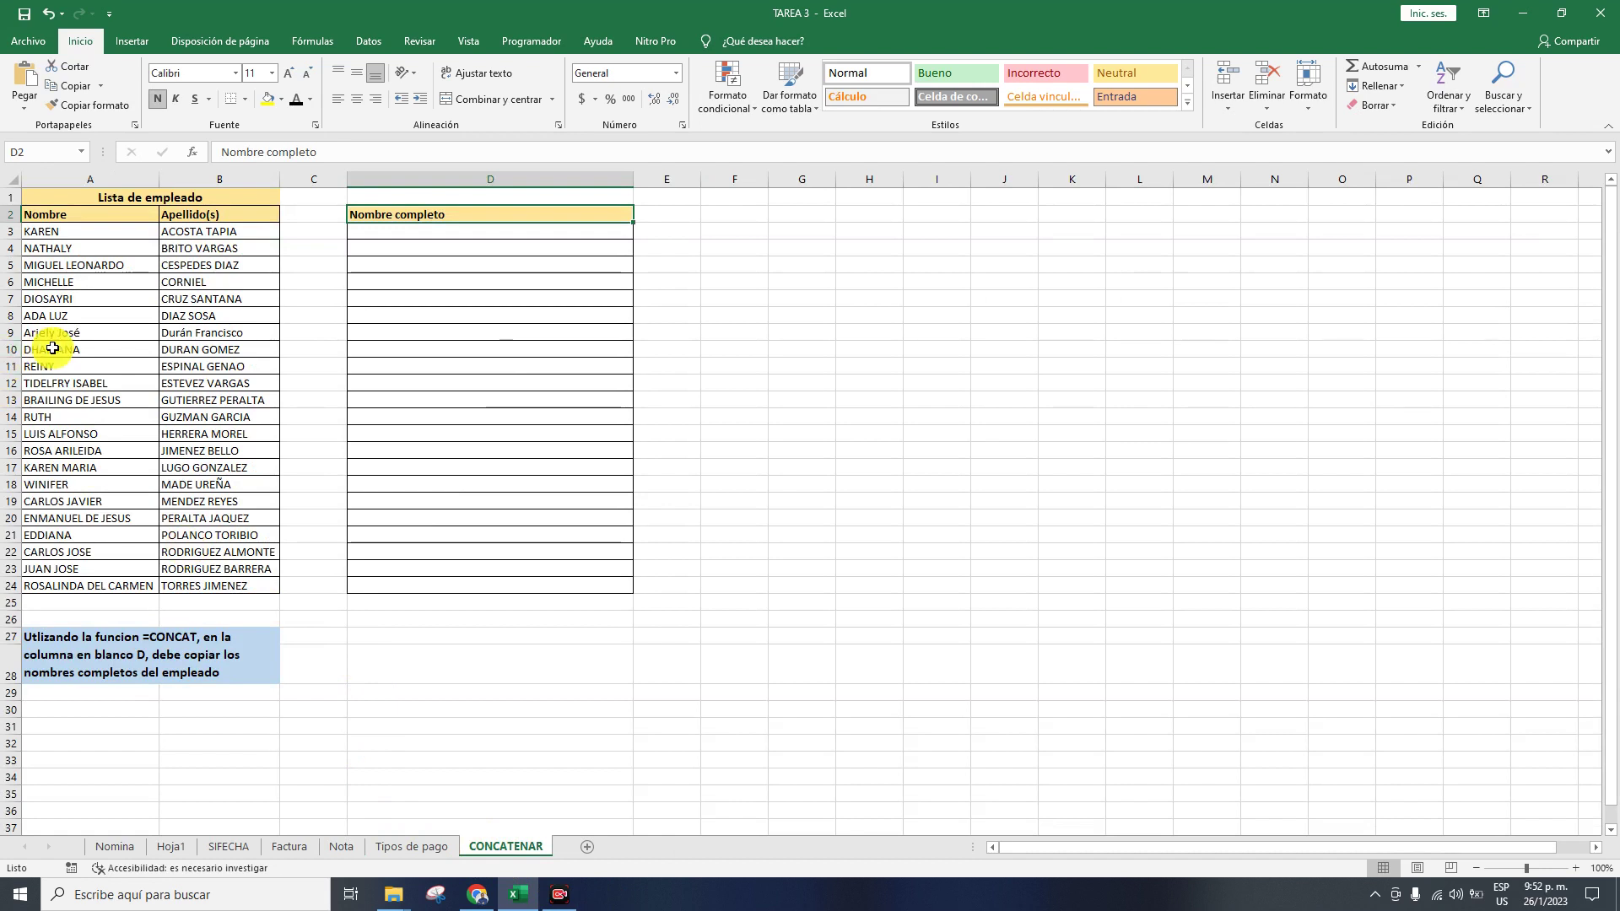
pyautogui.click(397, 233)
pyautogui.click(422, 263)
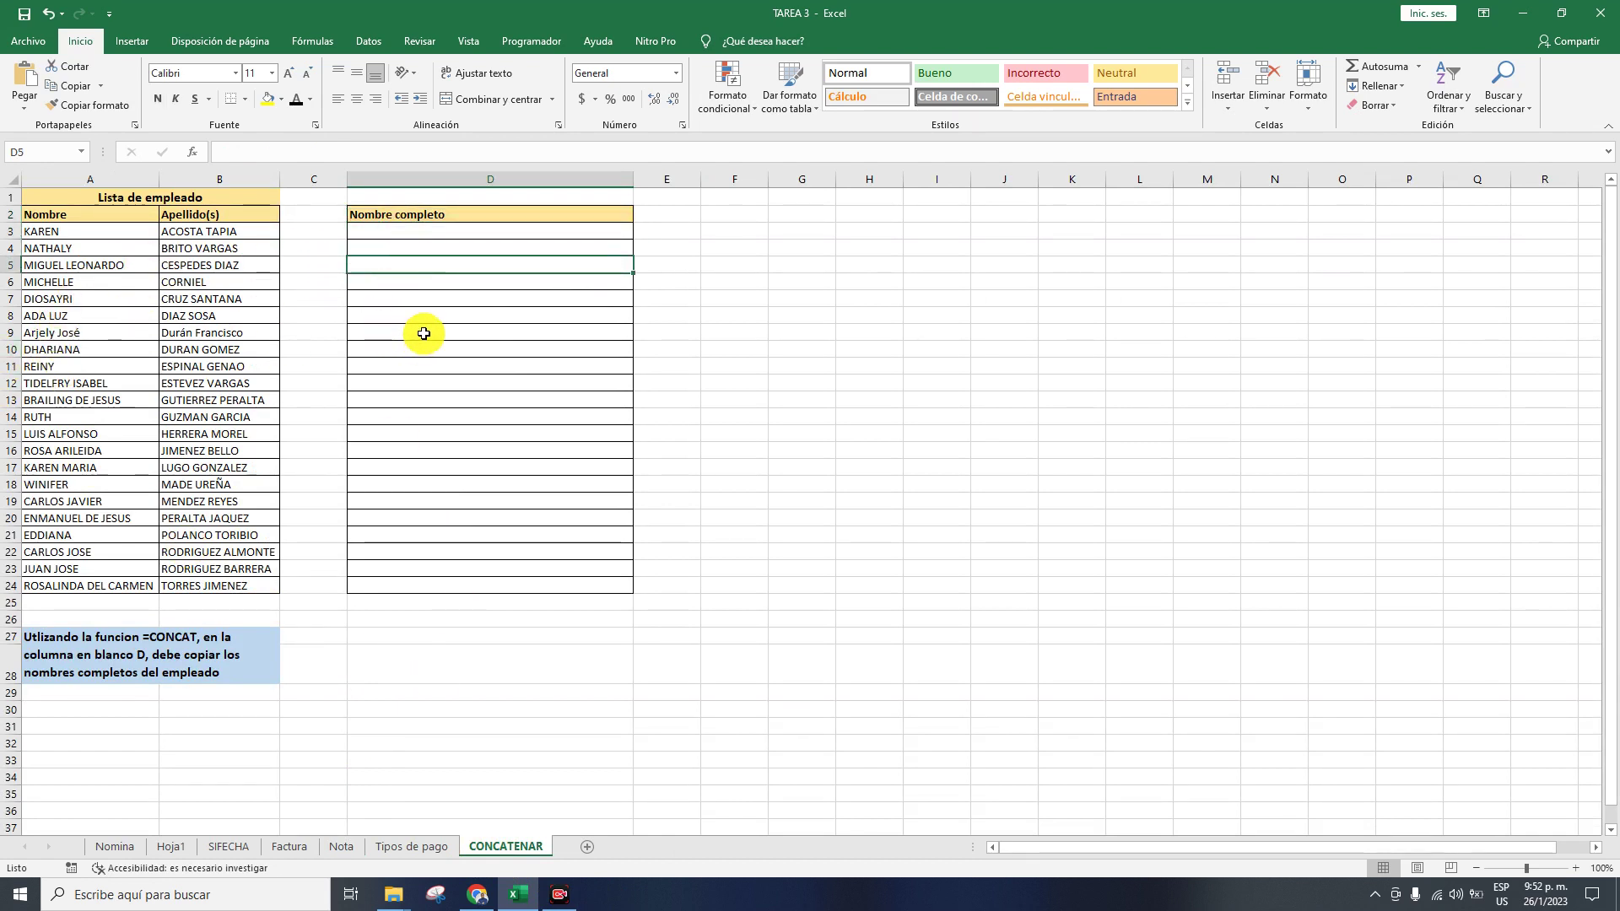
pyautogui.click(825, 464)
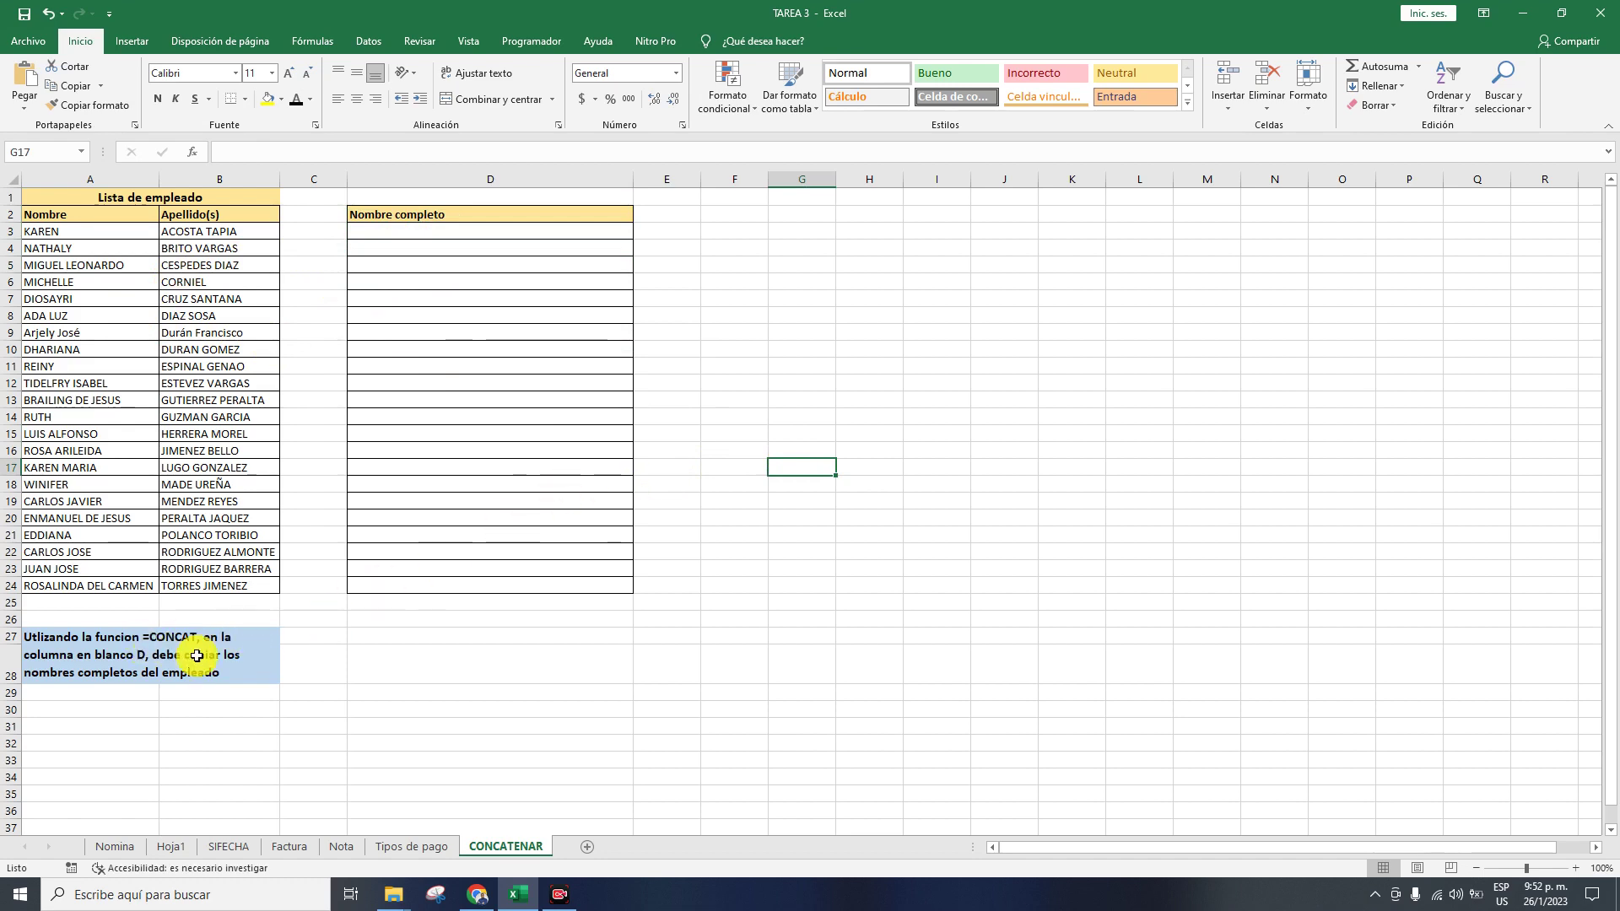
pyautogui.scroll(4, 338, 601)
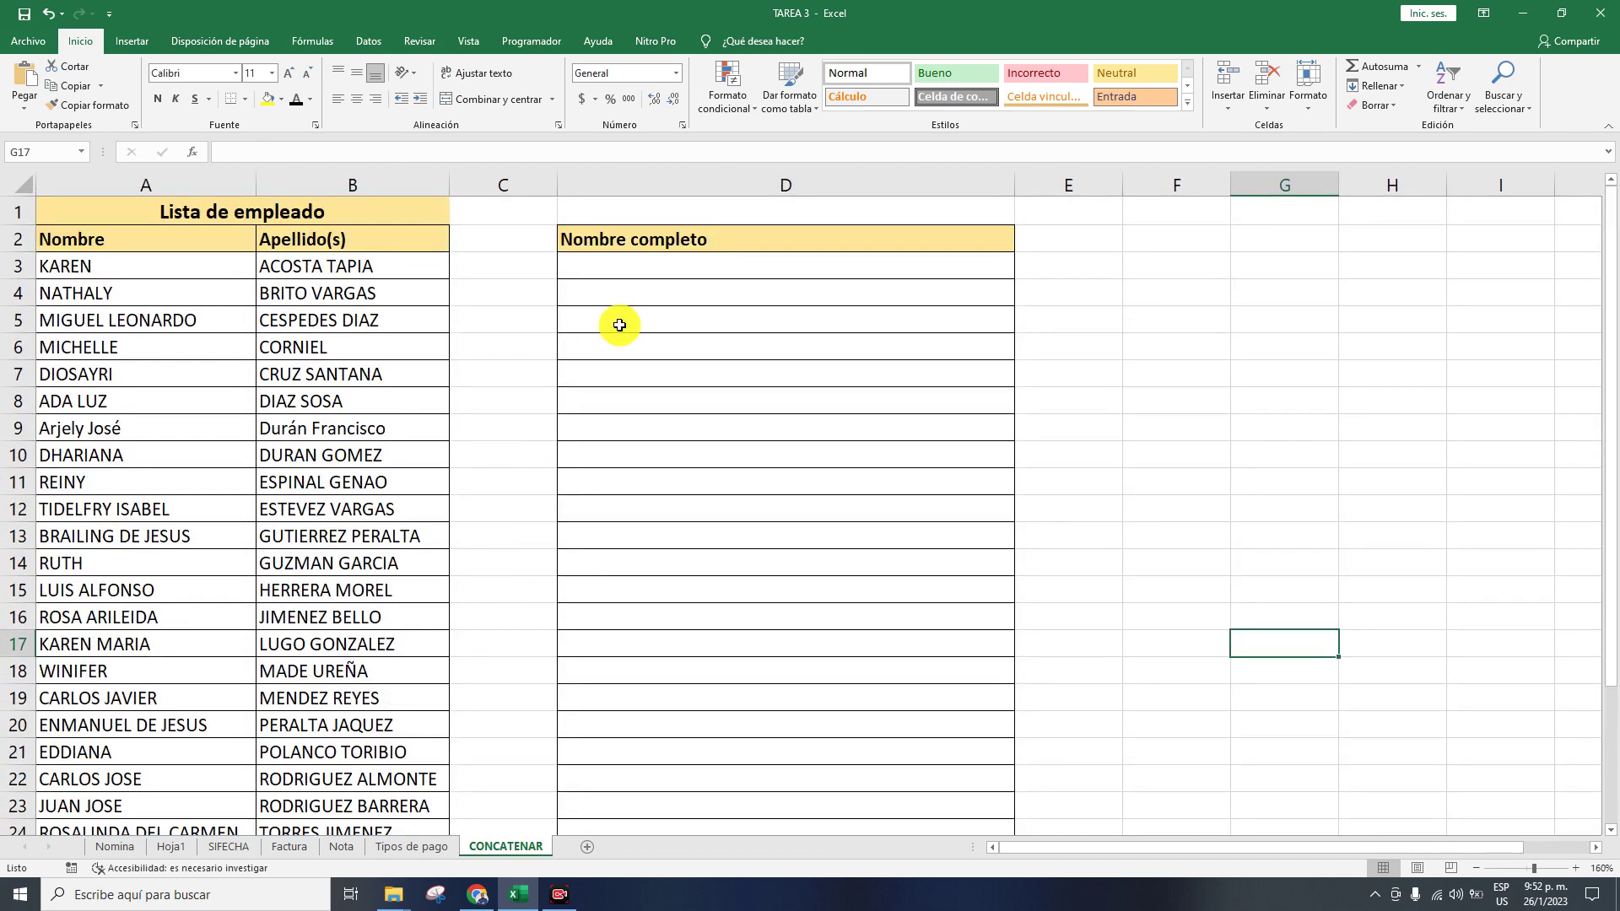
# - Enter =CONCAT(A3;B3) in D3 to join the first employee's Nombre and Apellido(s)
pyautogui.doubleClick(658, 266)
pyautogui.write('=')
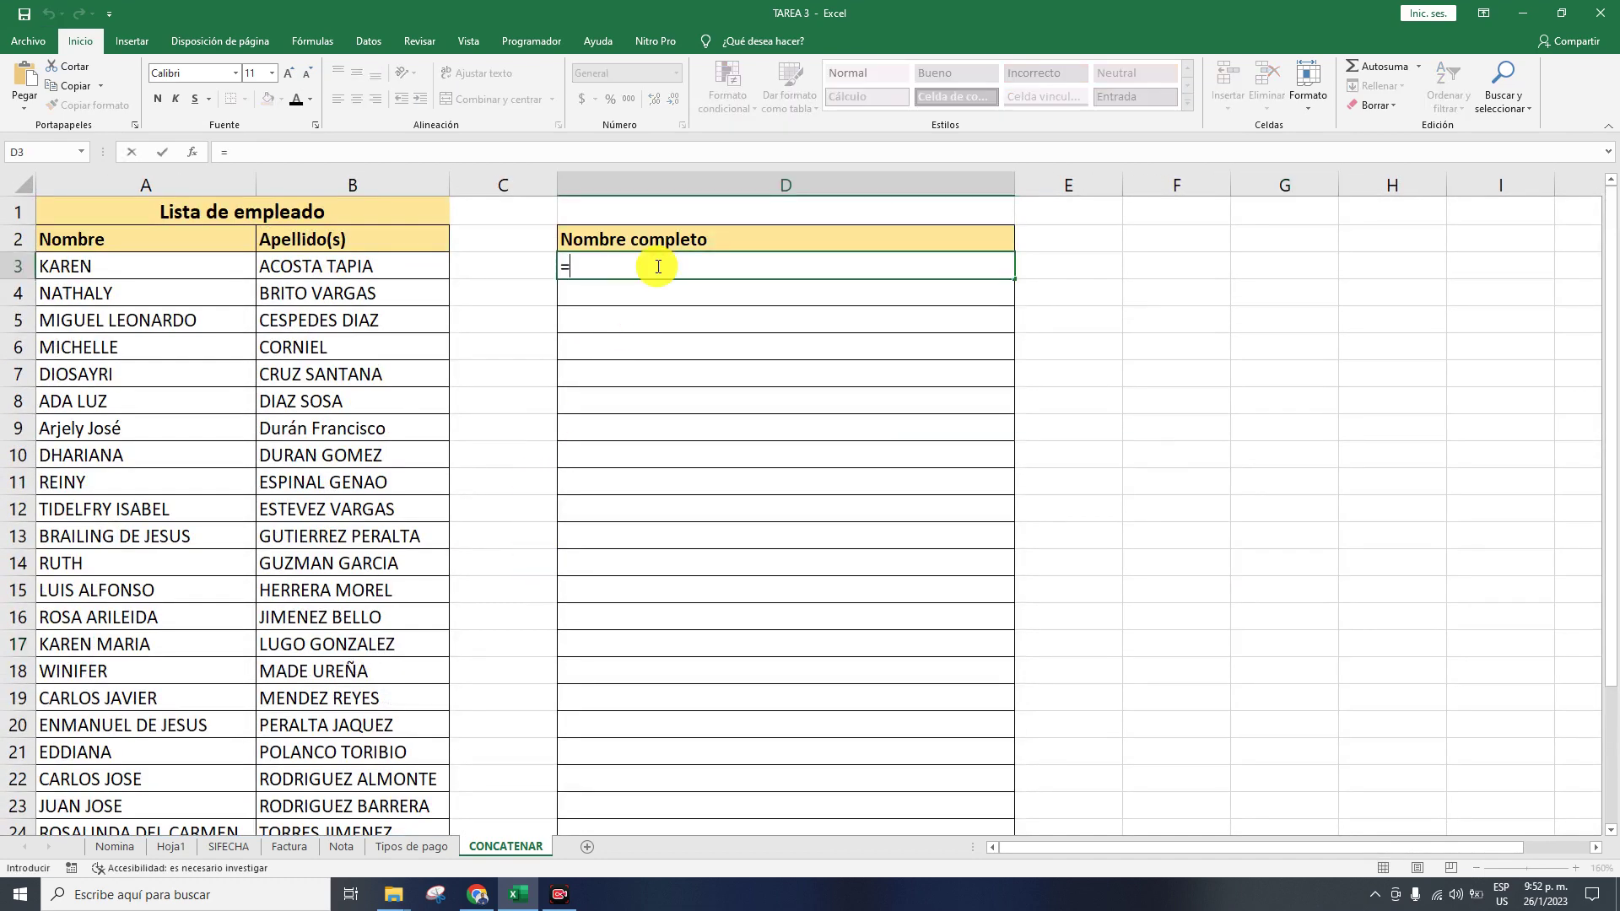
pyautogui.write('CONCAT(')
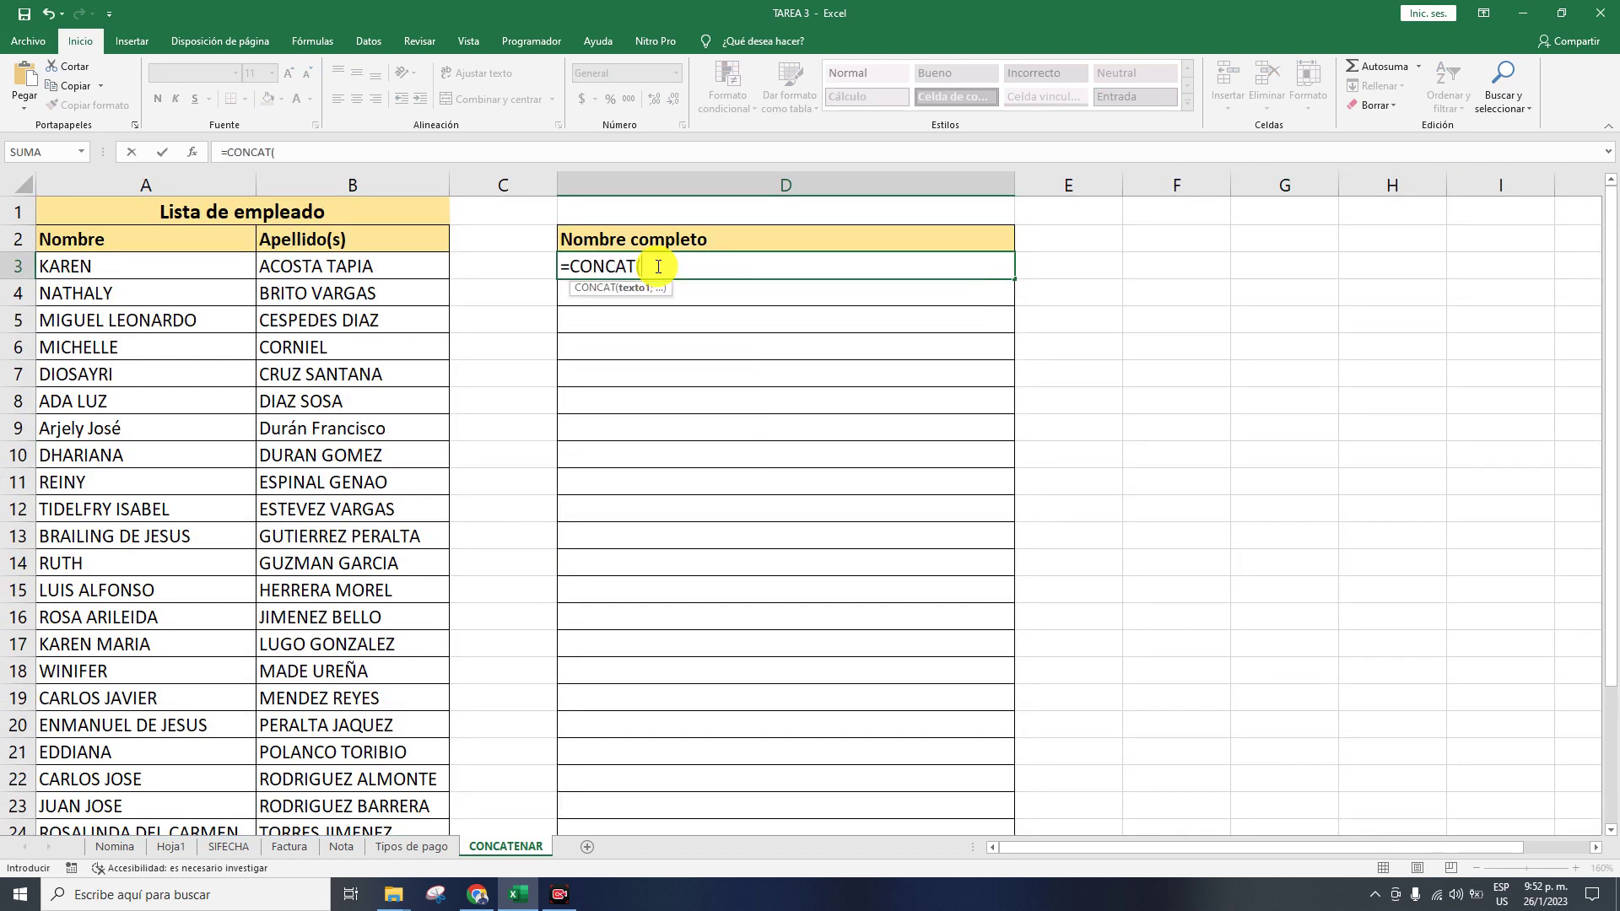
pyautogui.click(169, 268)
pyautogui.write(':')
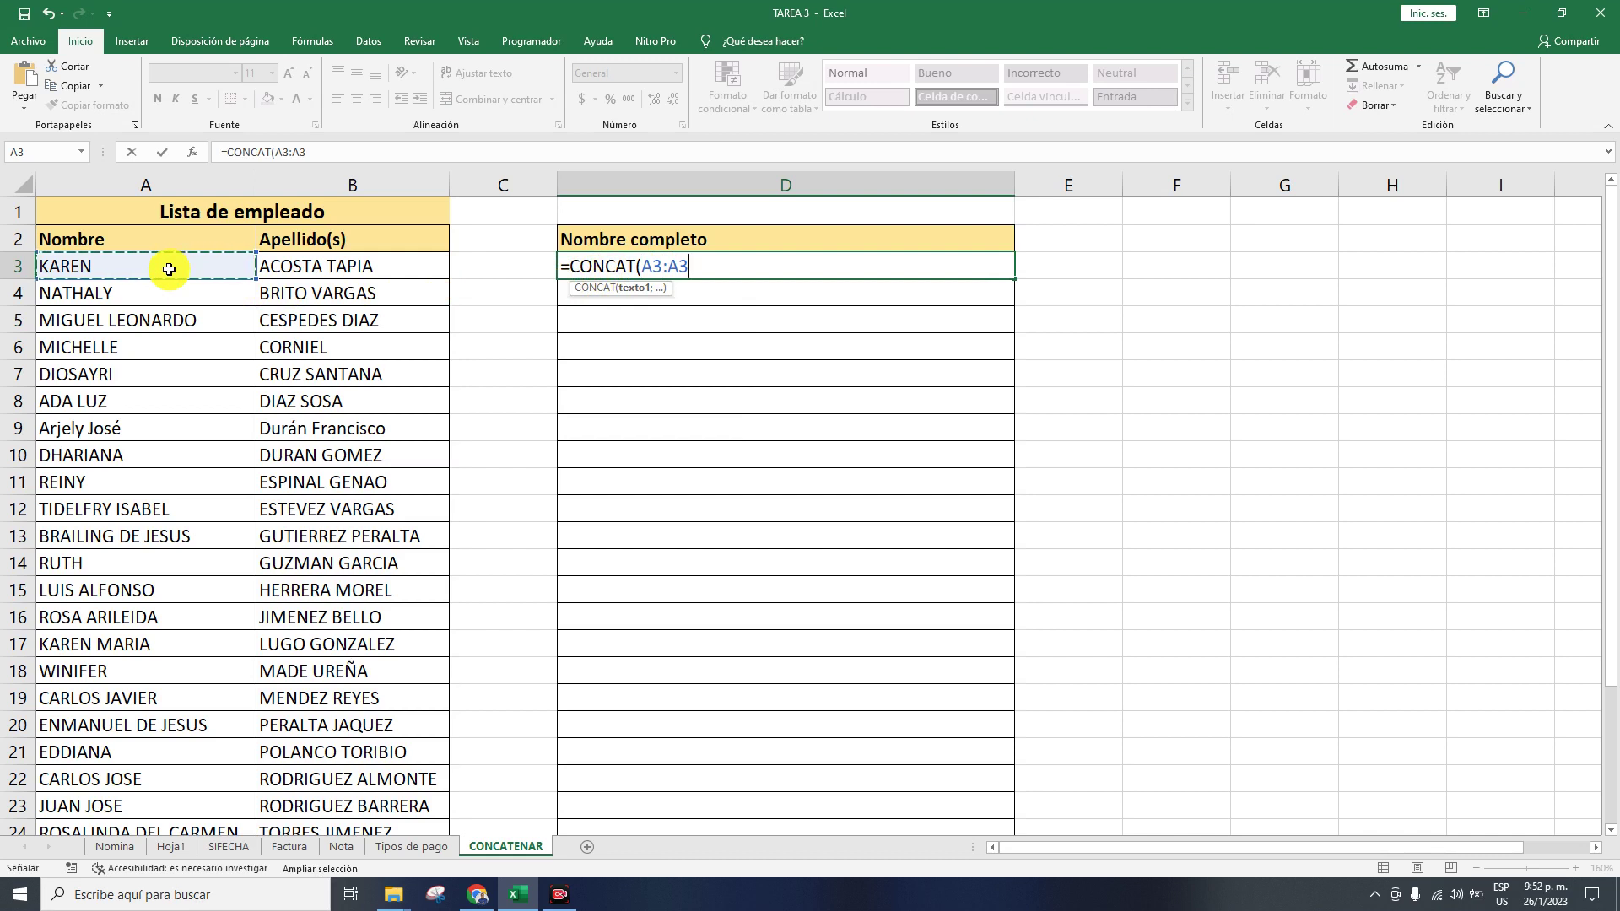
pyautogui.write(';')
pyautogui.click(340, 265)
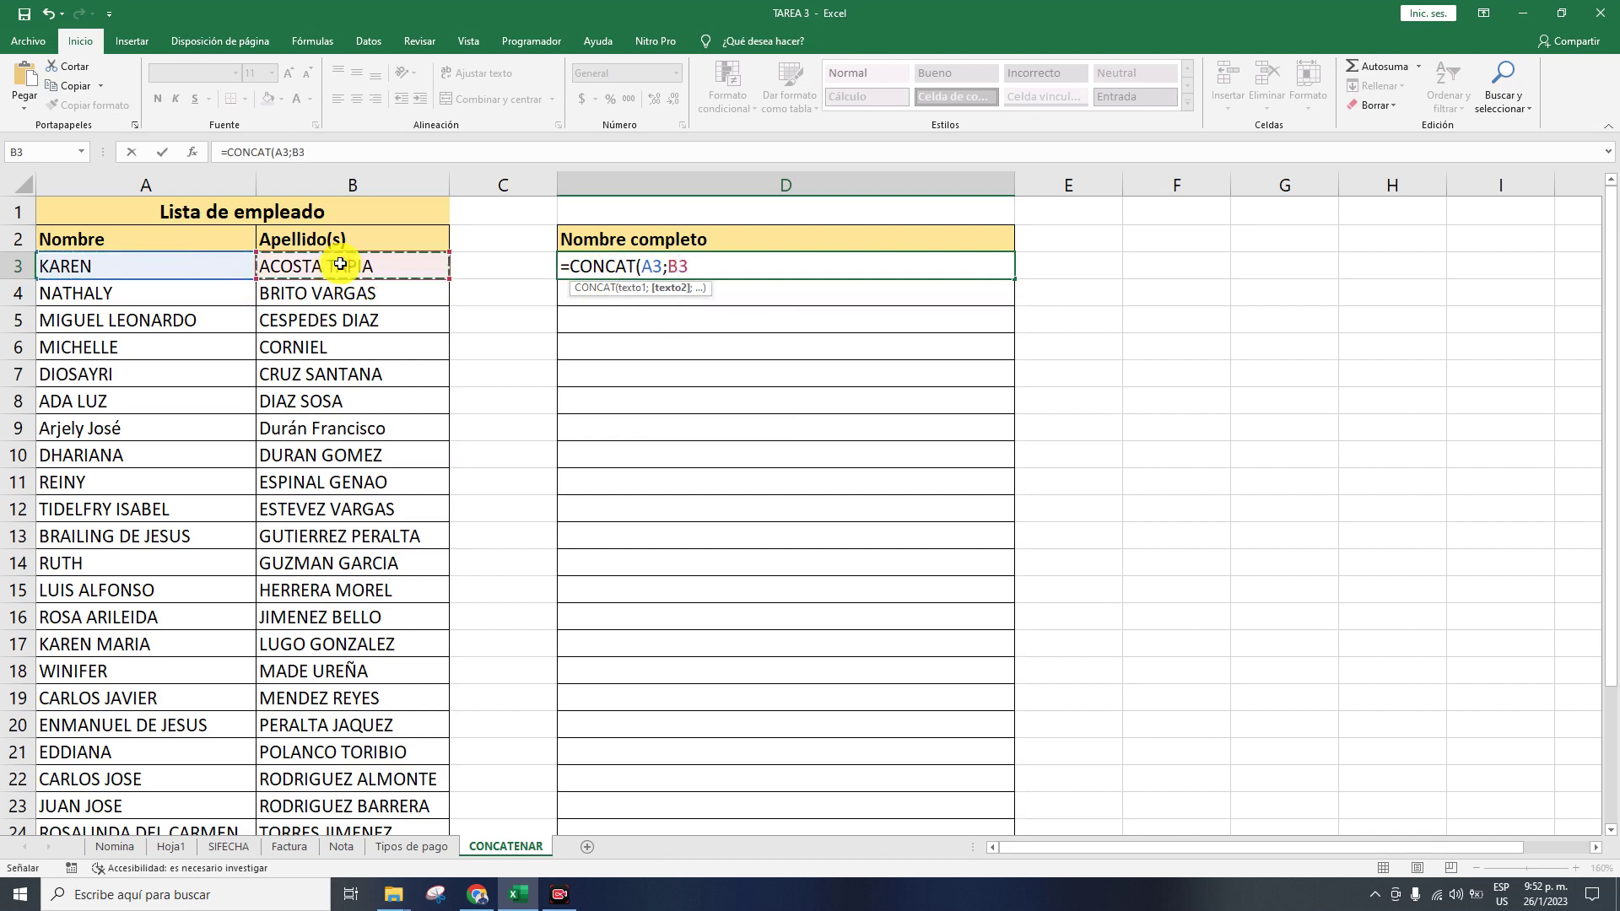
pyautogui.write(')')
pyautogui.press('Return')
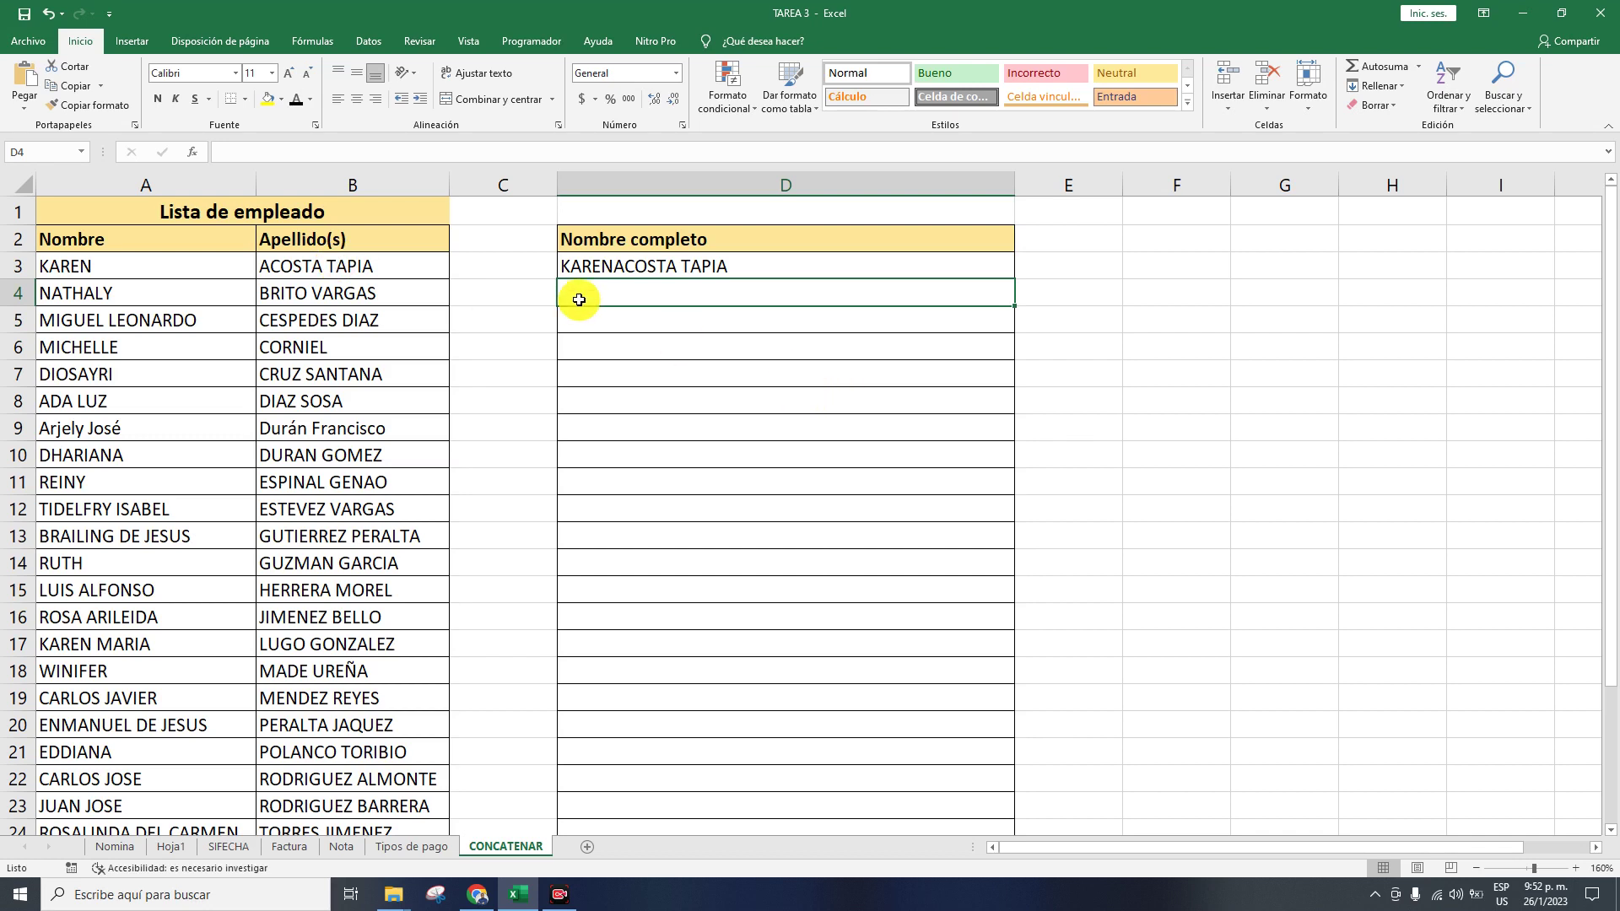
# - Add a " " argument between the two references in D3 so the formula becomes =CONCAT(A3;" ";B3)
pyautogui.doubleClick(651, 268)
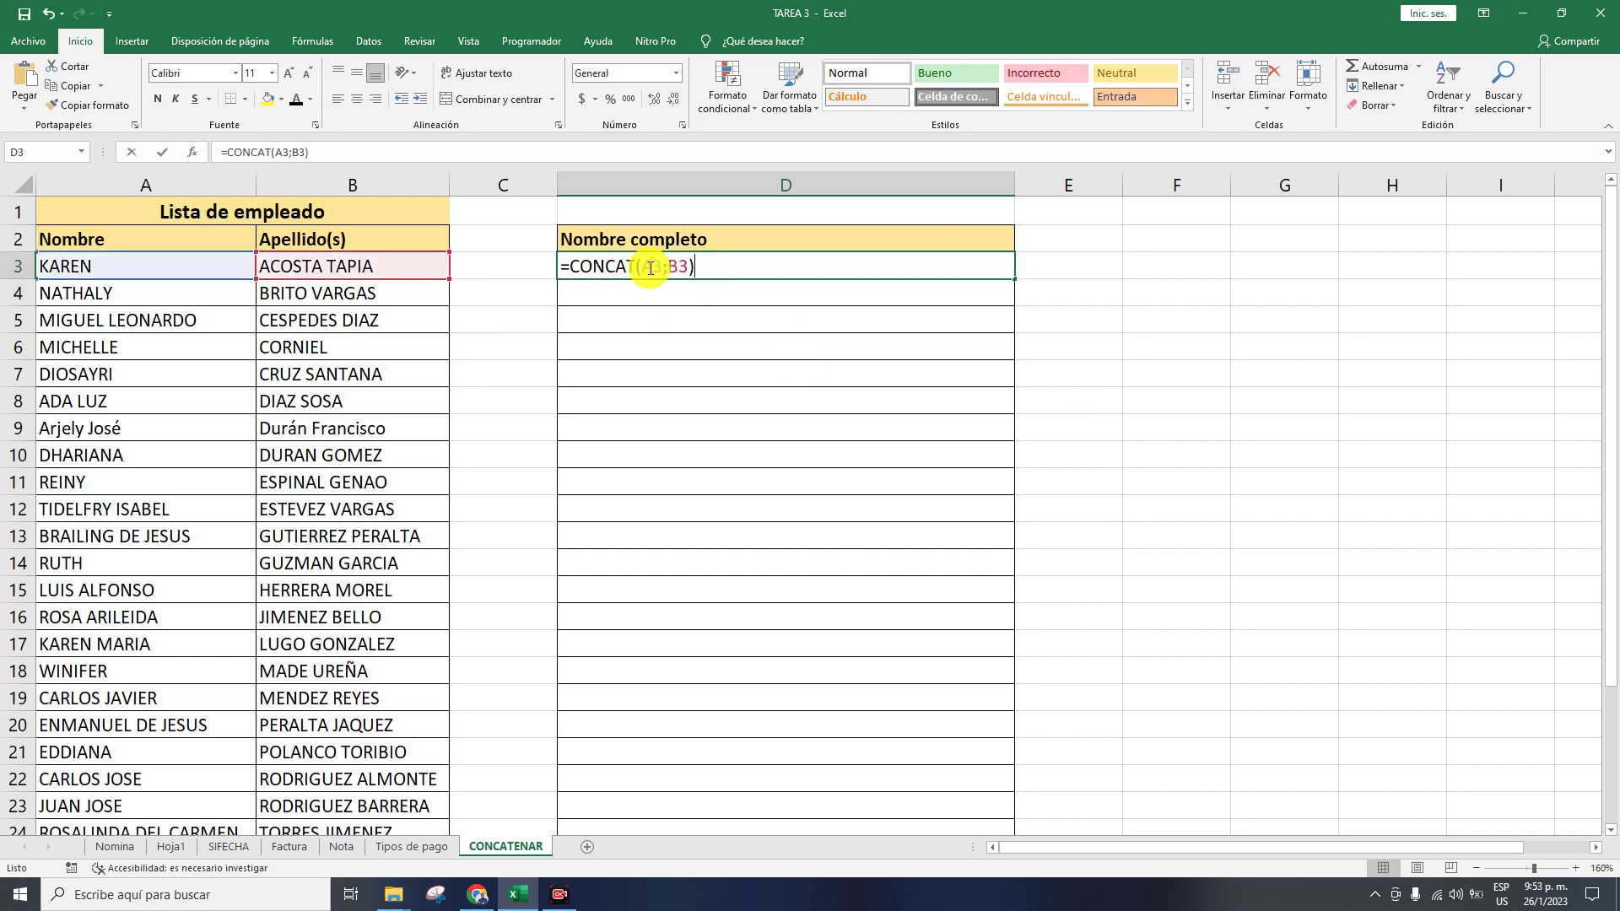
pyautogui.press('Return')
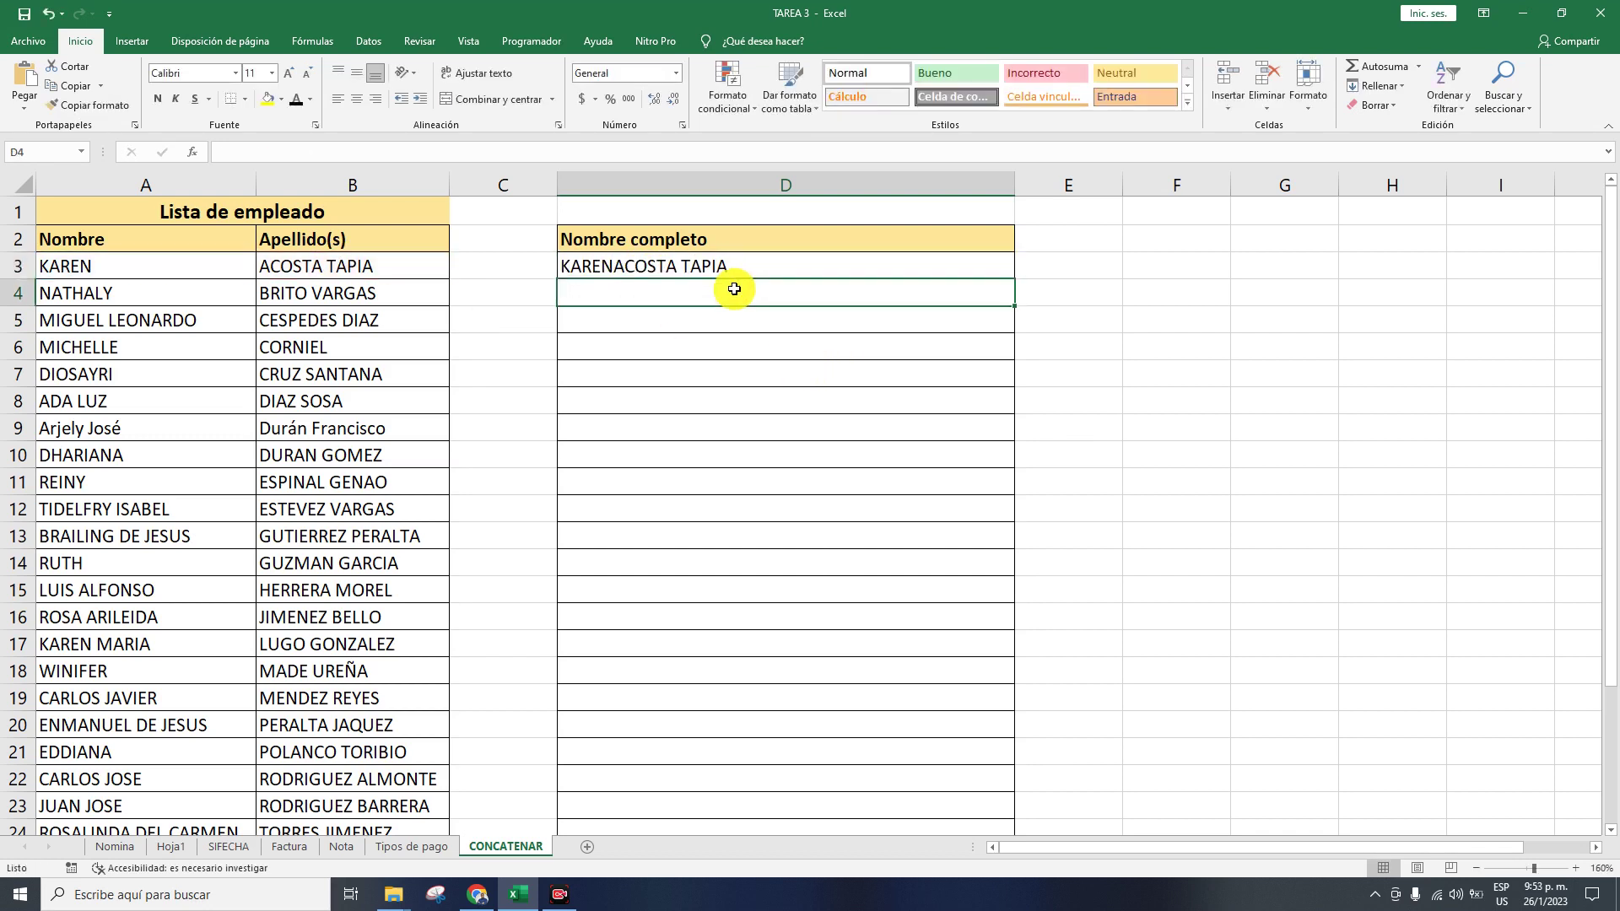
pyautogui.doubleClick(666, 268)
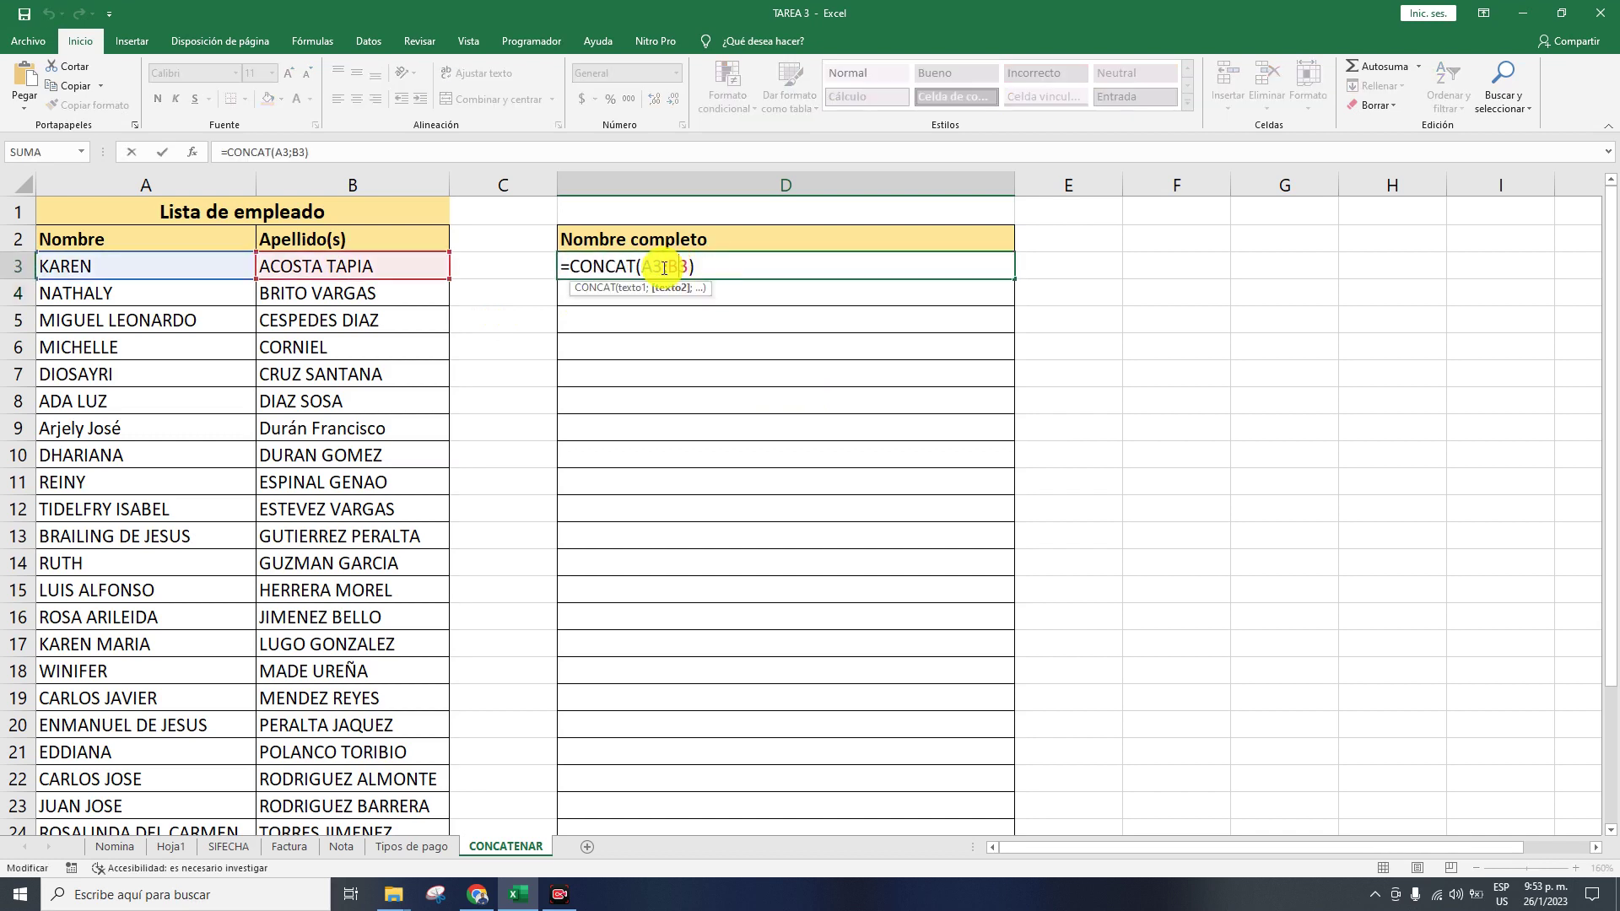
pyautogui.click(666, 268)
pyautogui.write(';')
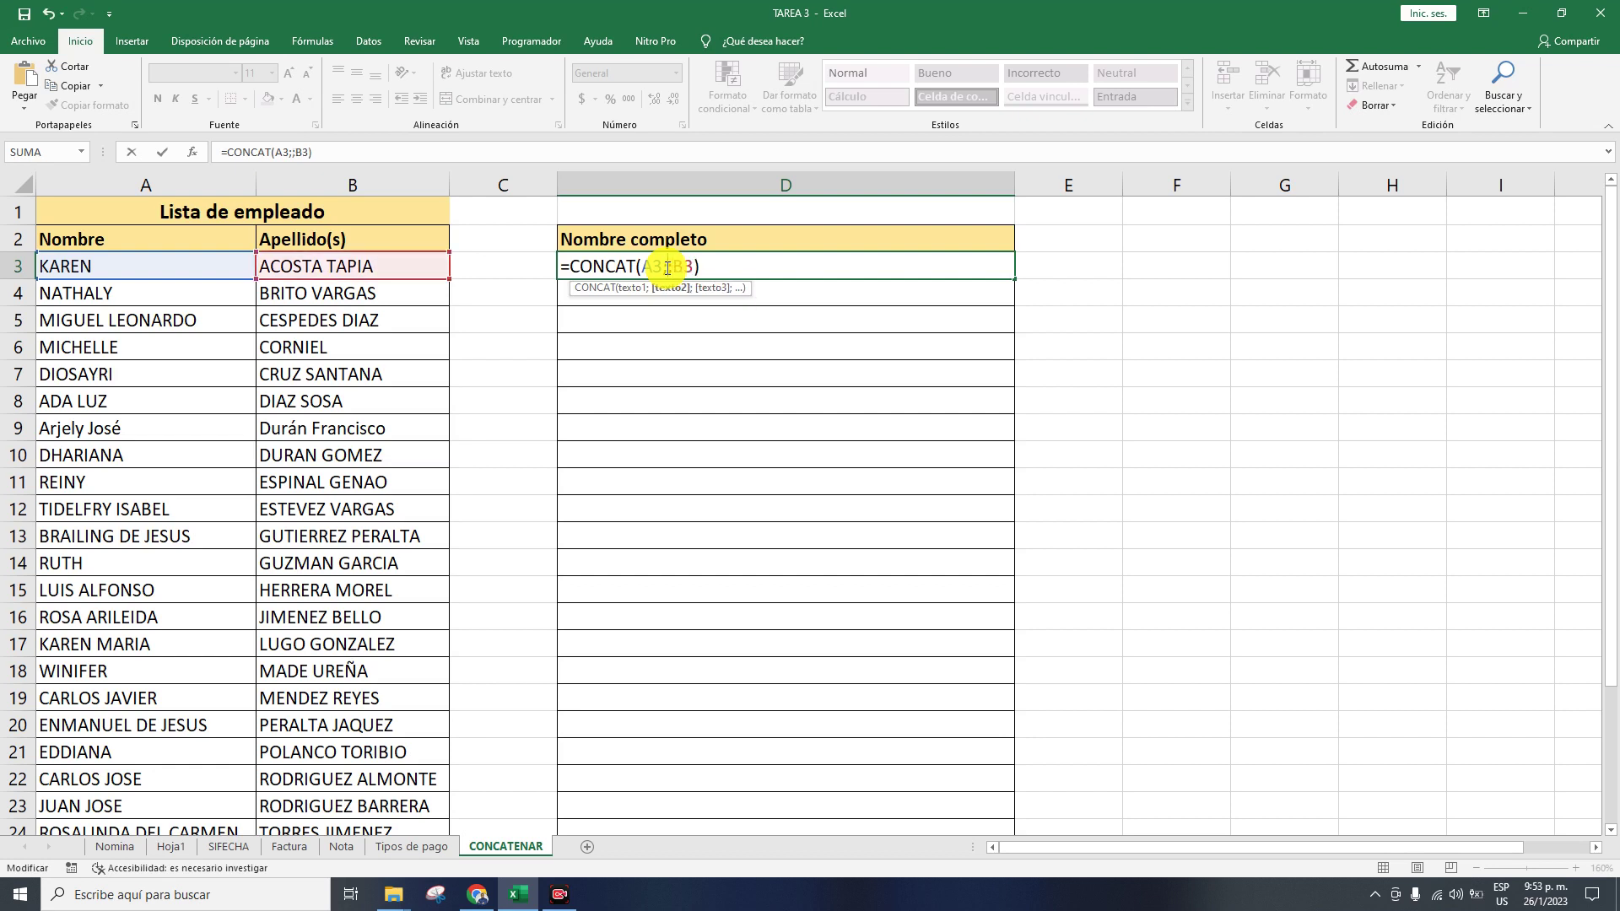
pyautogui.write('" "')
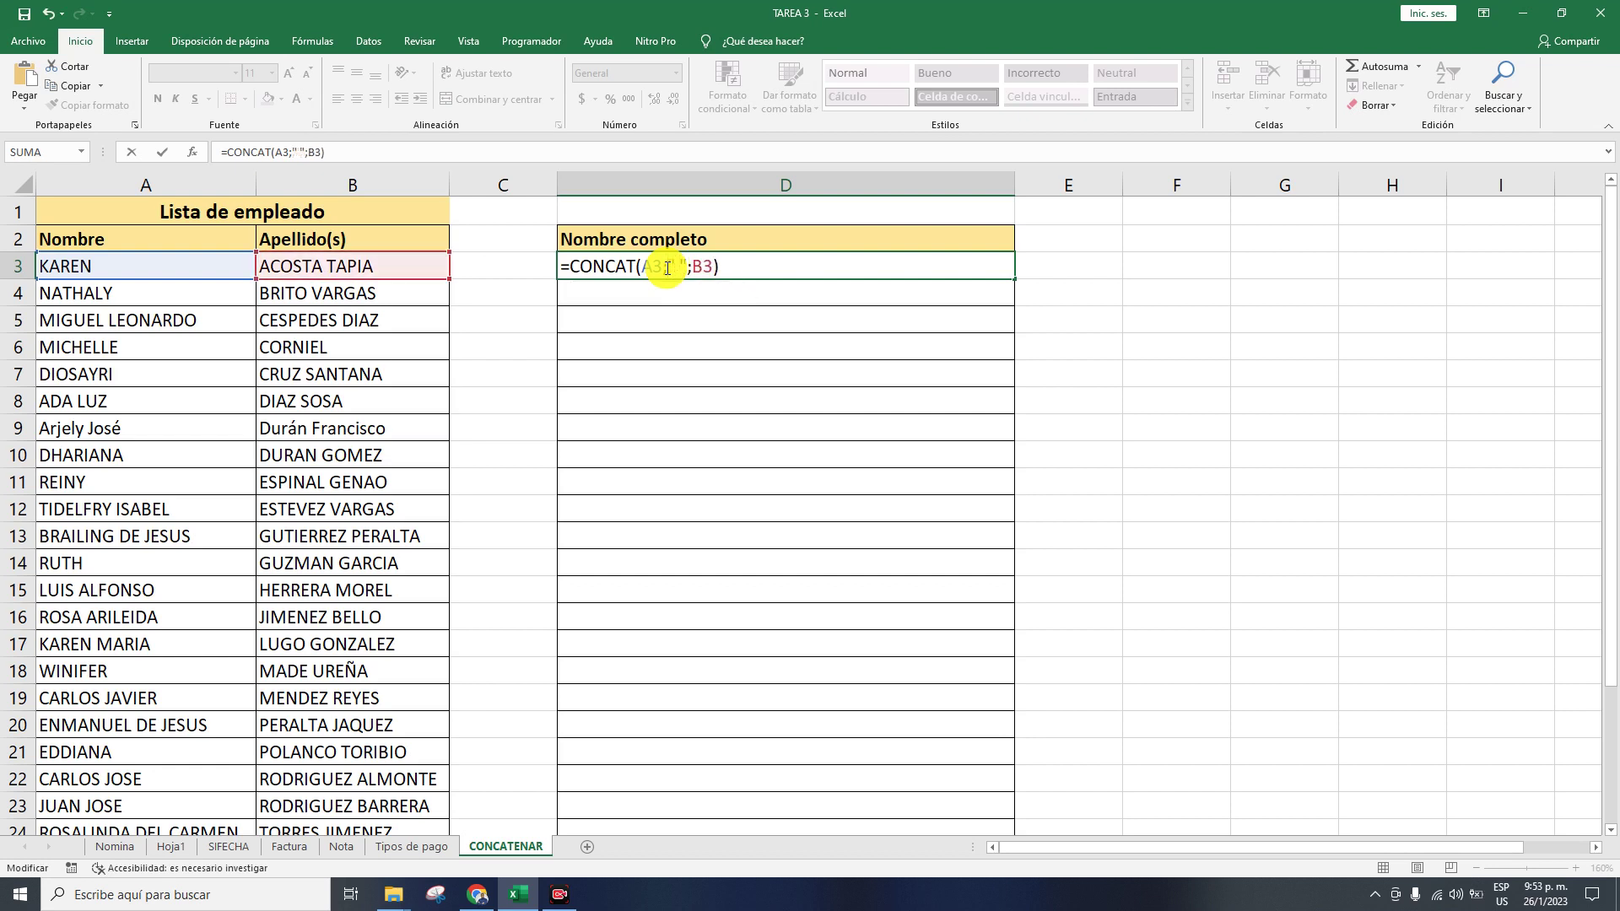
pyautogui.press('Return')
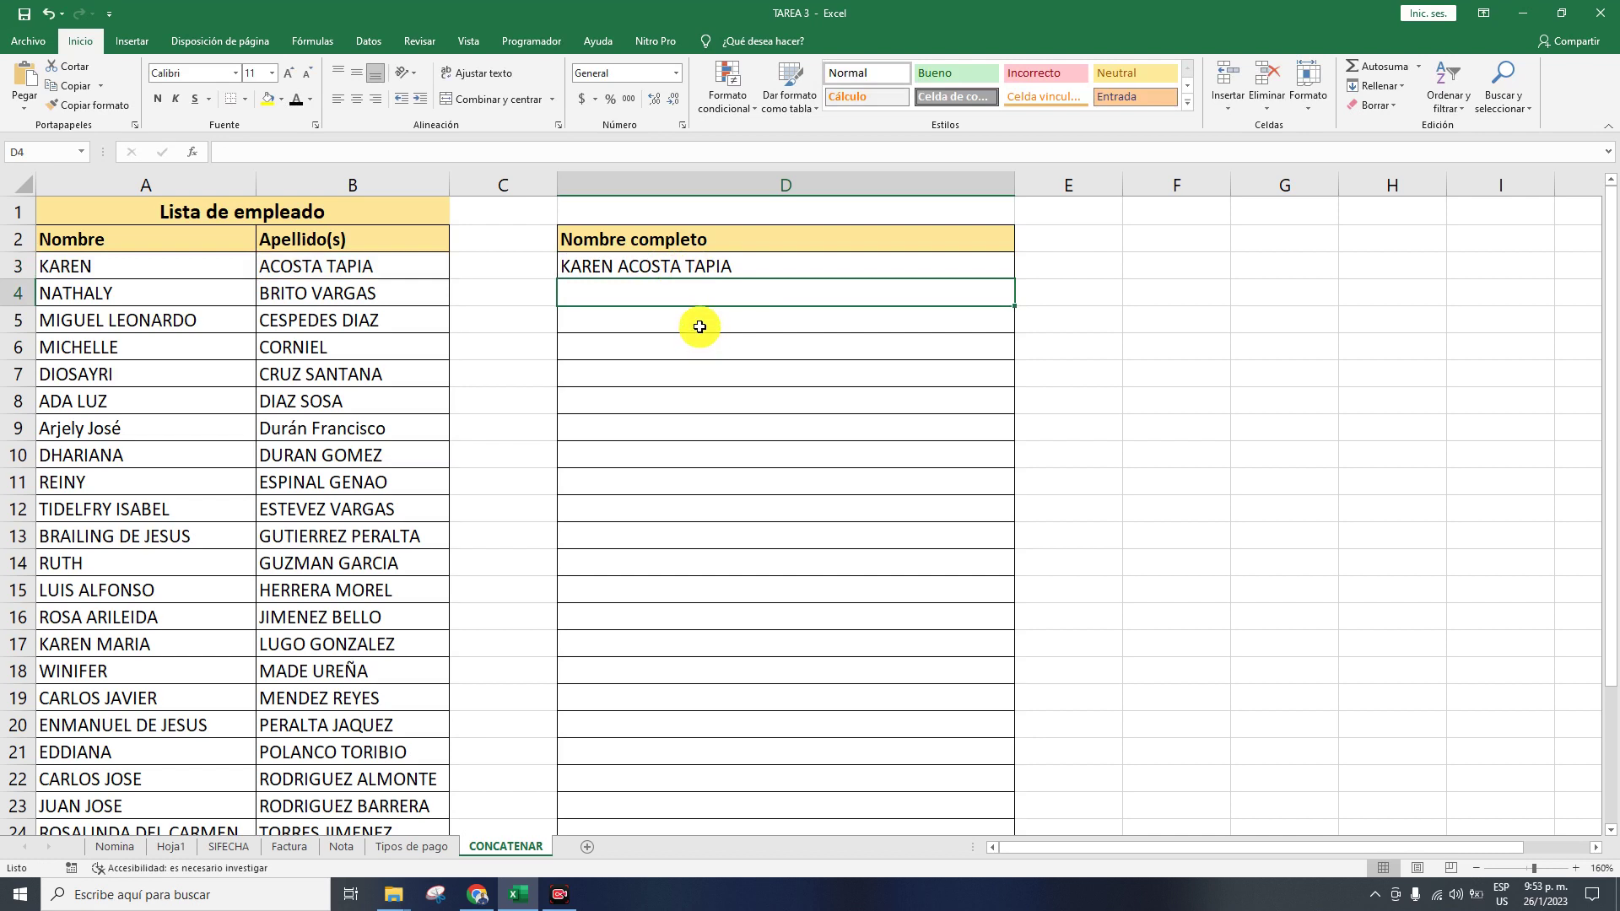
# - Enter =A4&B4 in D4 to join the second employee's names with the ampersand operator
pyautogui.doubleClick(674, 297)
pyautogui.write('=')
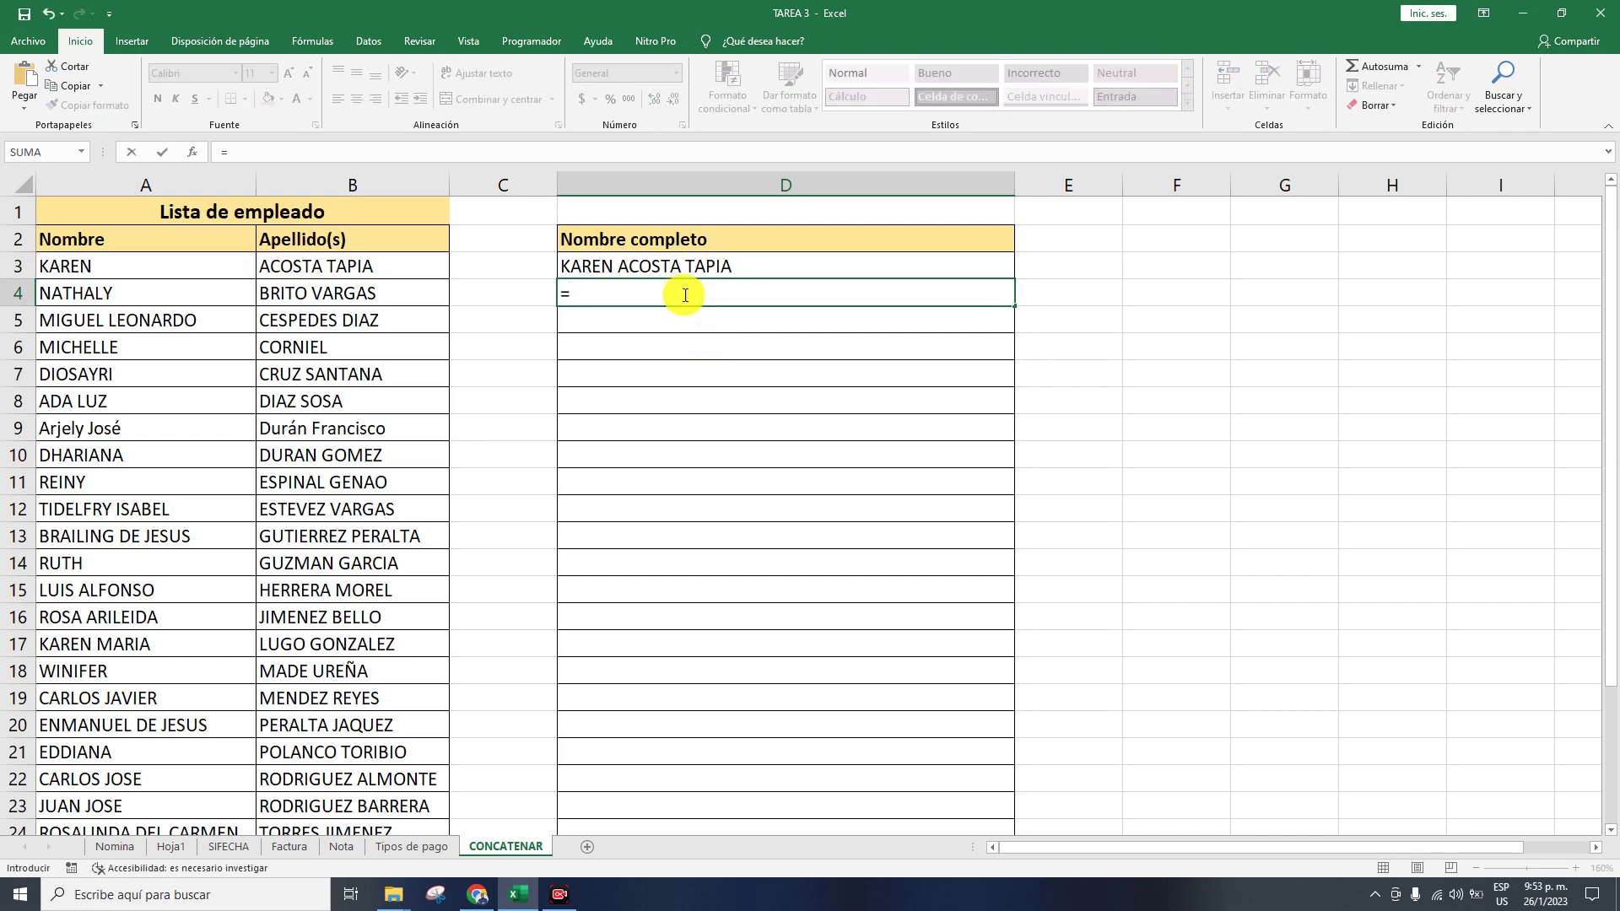
pyautogui.click(98, 293)
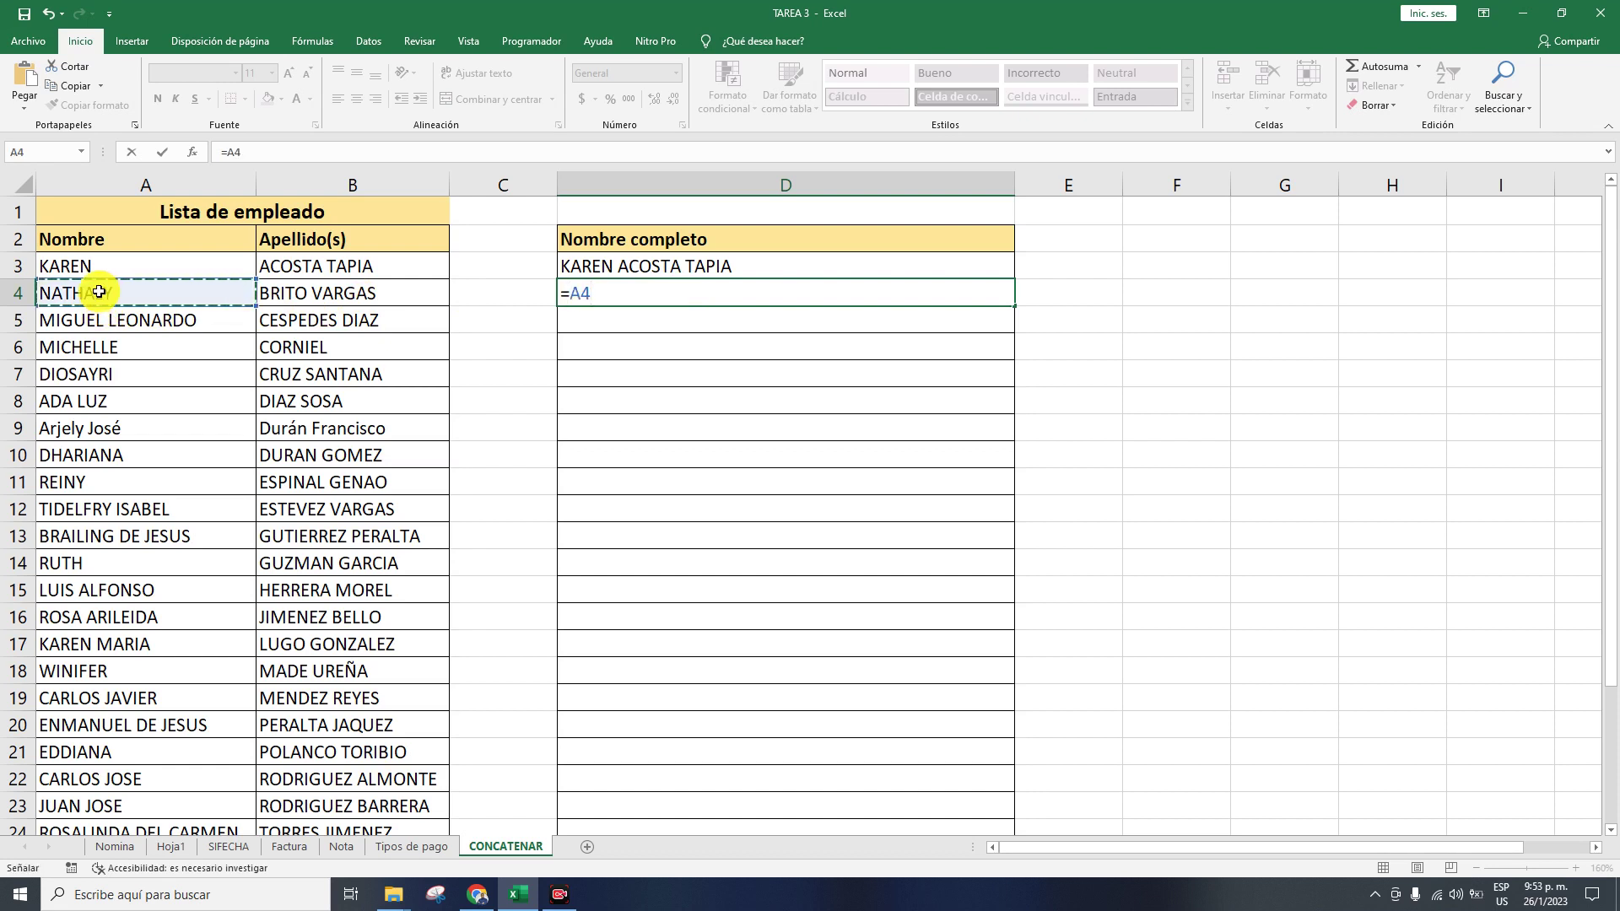
pyautogui.write('&')
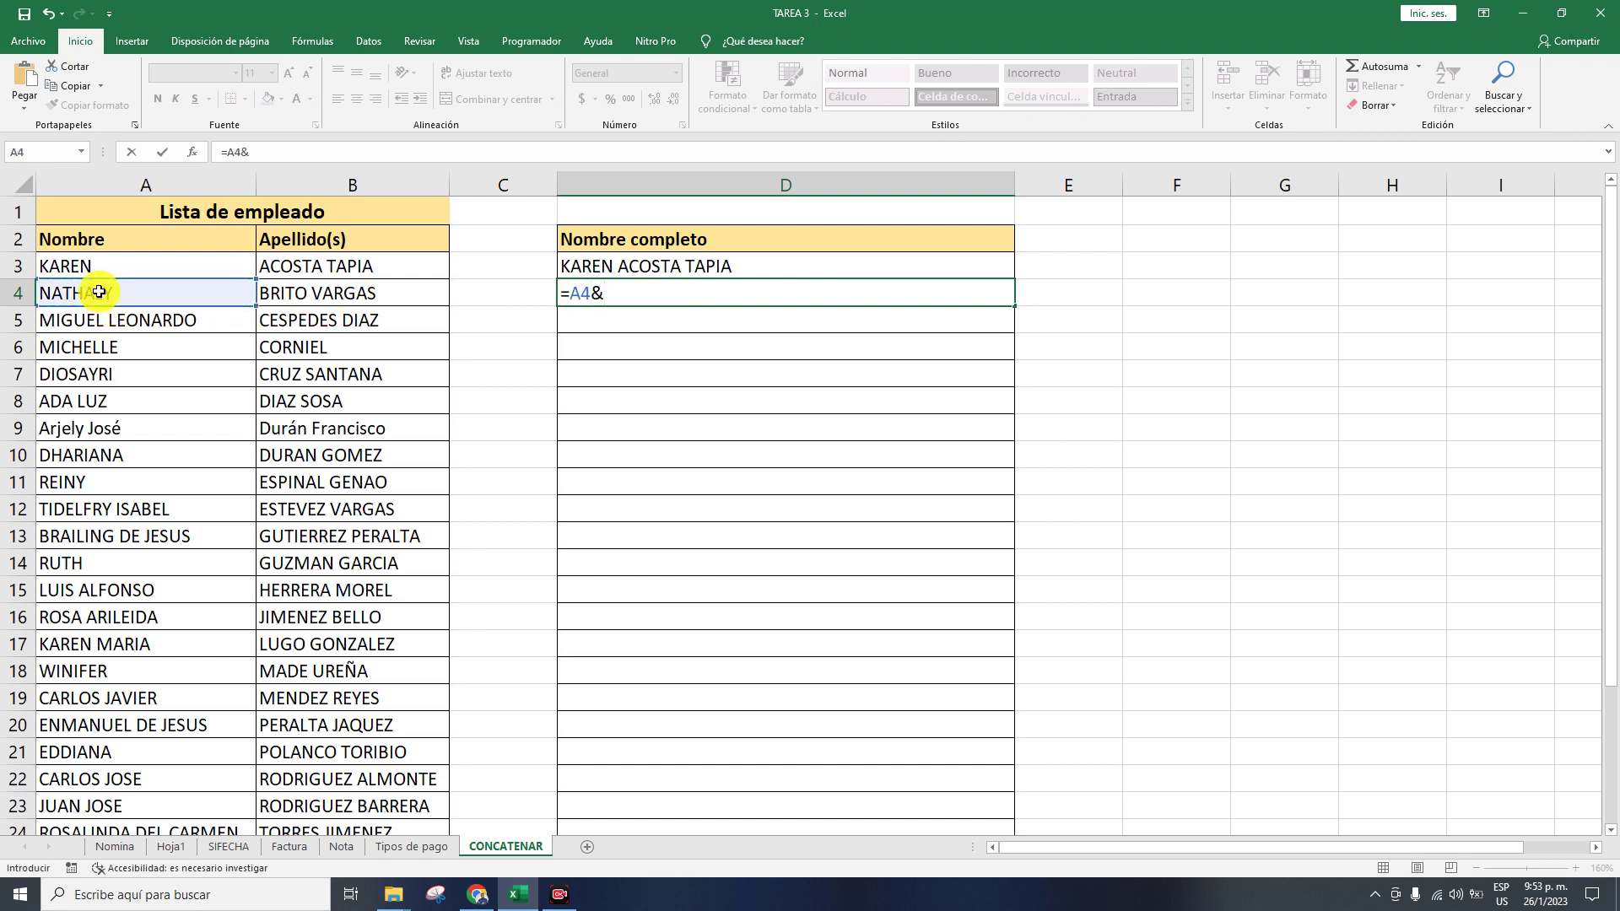
pyautogui.click(291, 296)
pyautogui.press('Return')
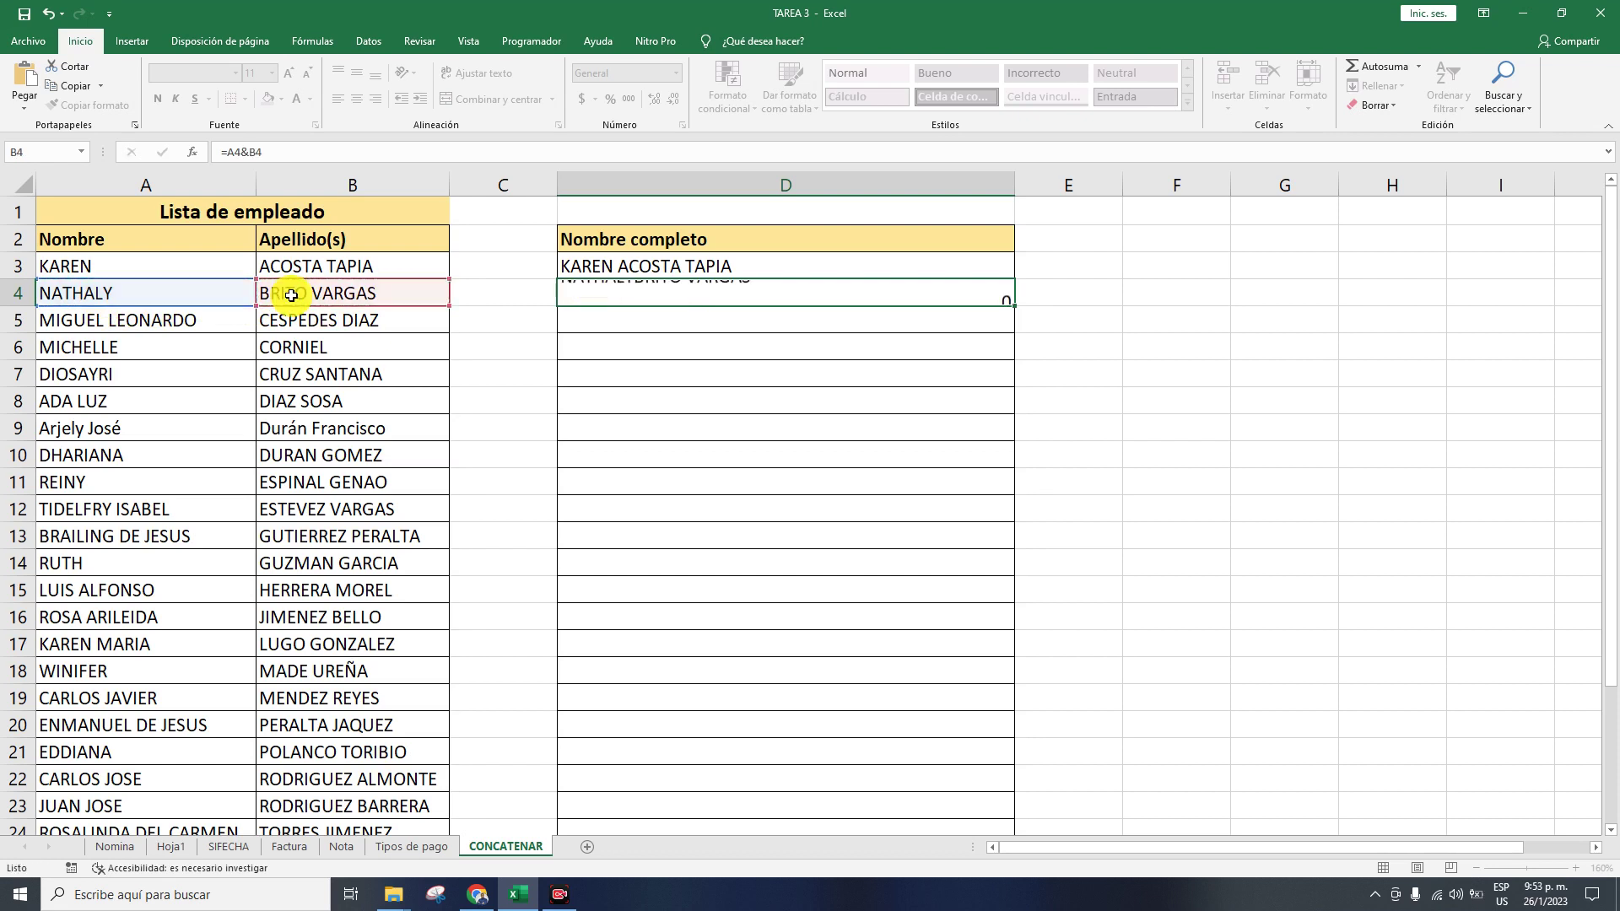
# - Insert a space between the names in the D4 formula, making it =A4&" "&B4
pyautogui.doubleClick(609, 297)
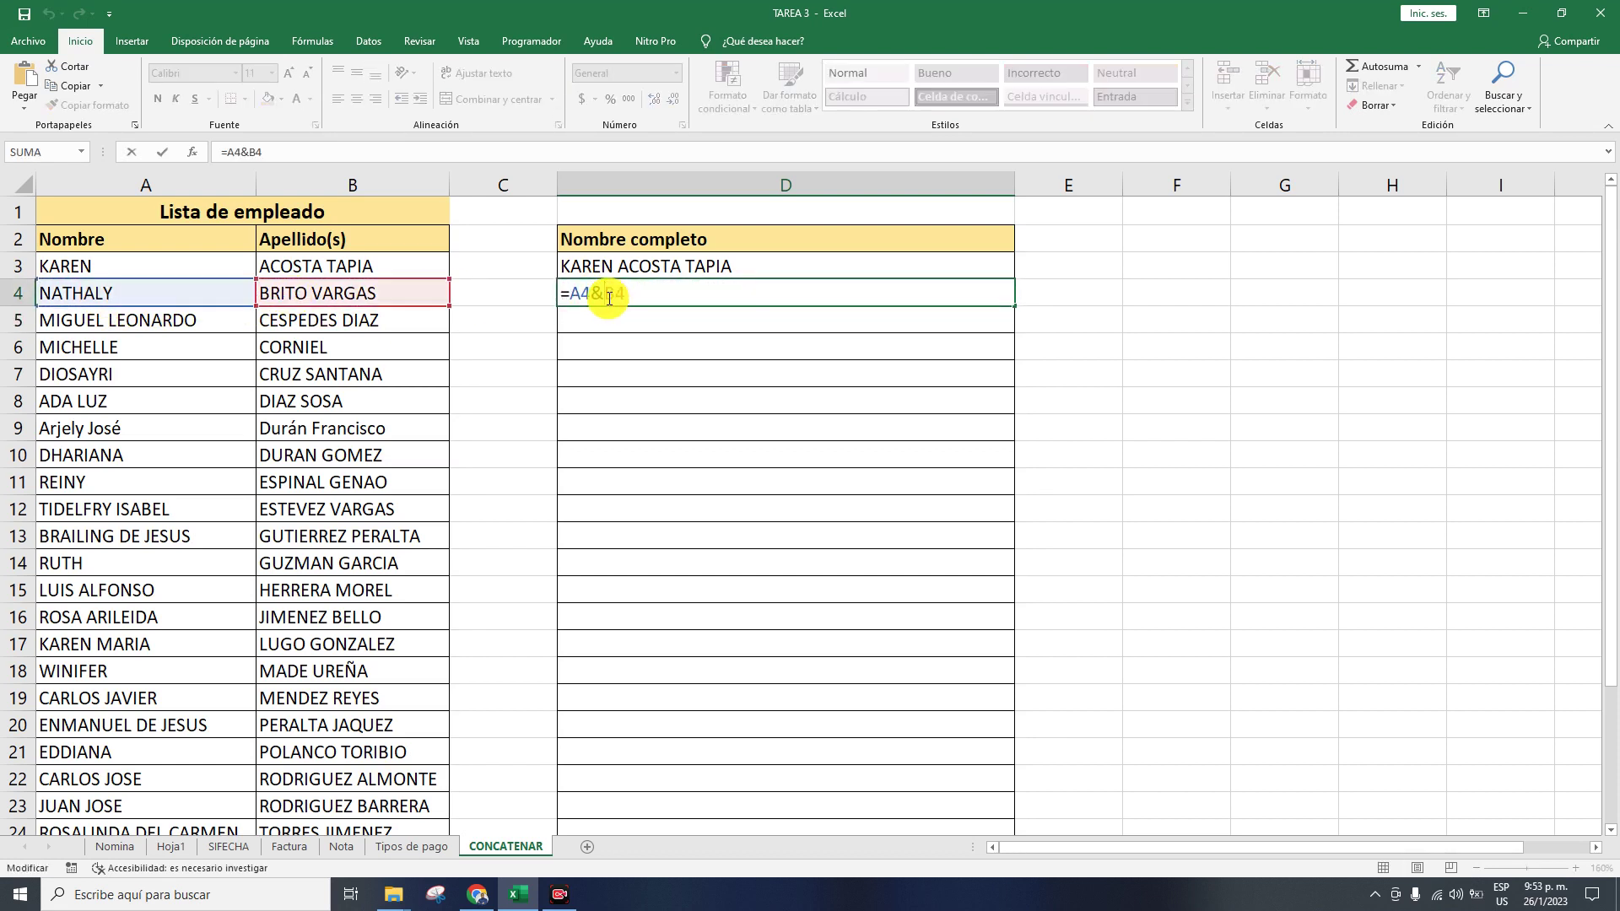
pyautogui.write('&')
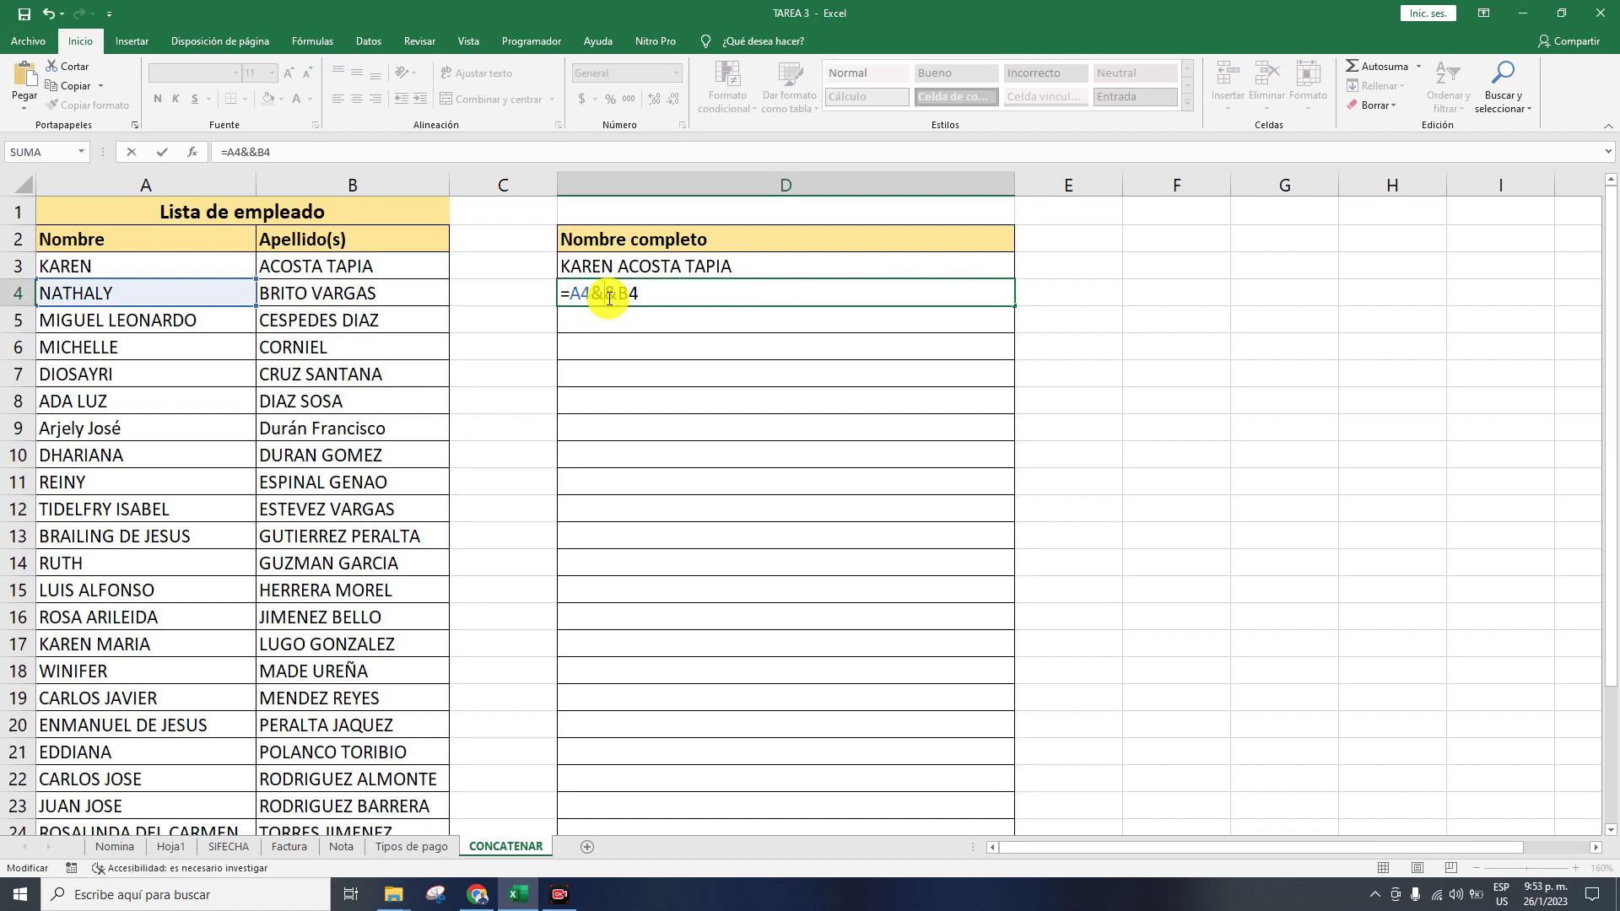
pyautogui.write('" "')
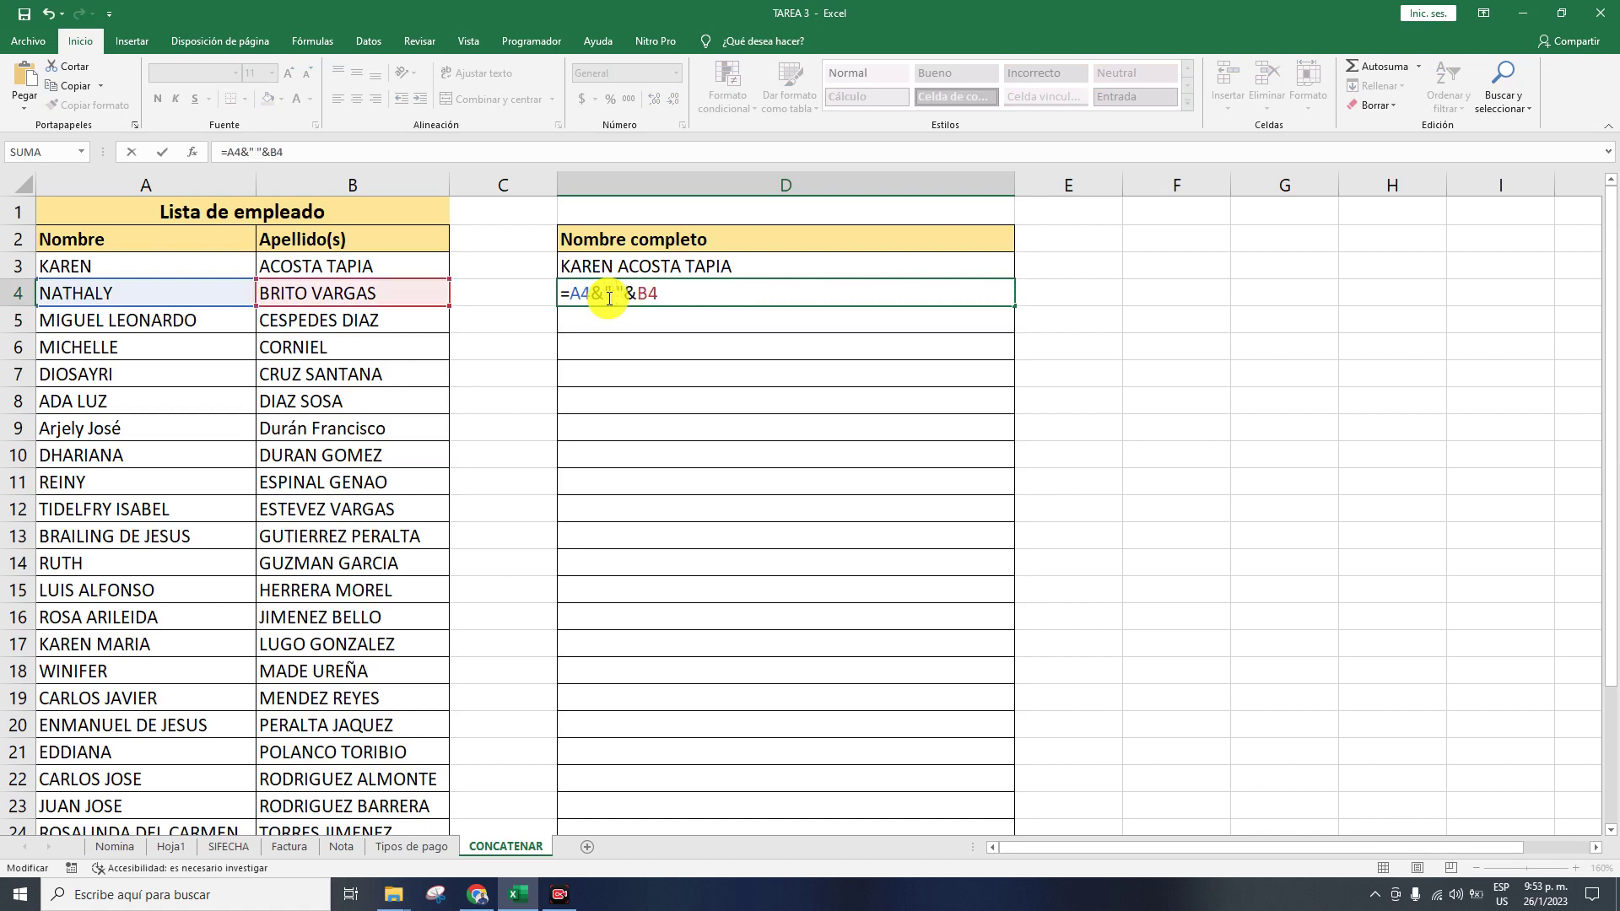
pyautogui.press('Return')
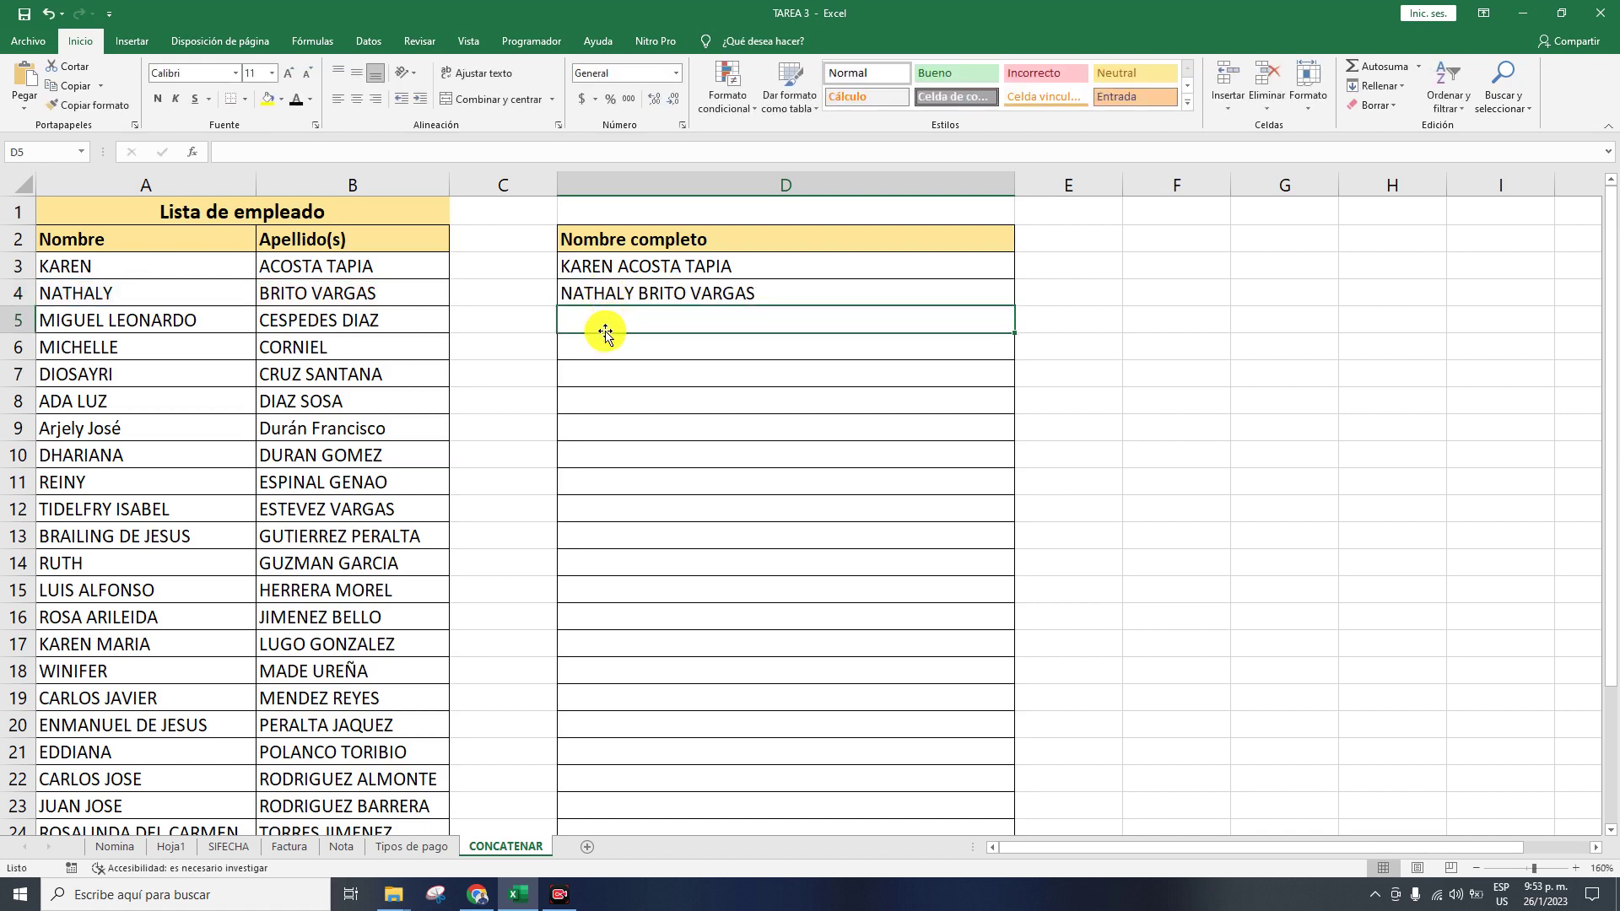
# - Fill the CONCAT formula from D3 down through D24 to build every employee's full name
pyautogui.click(633, 267)
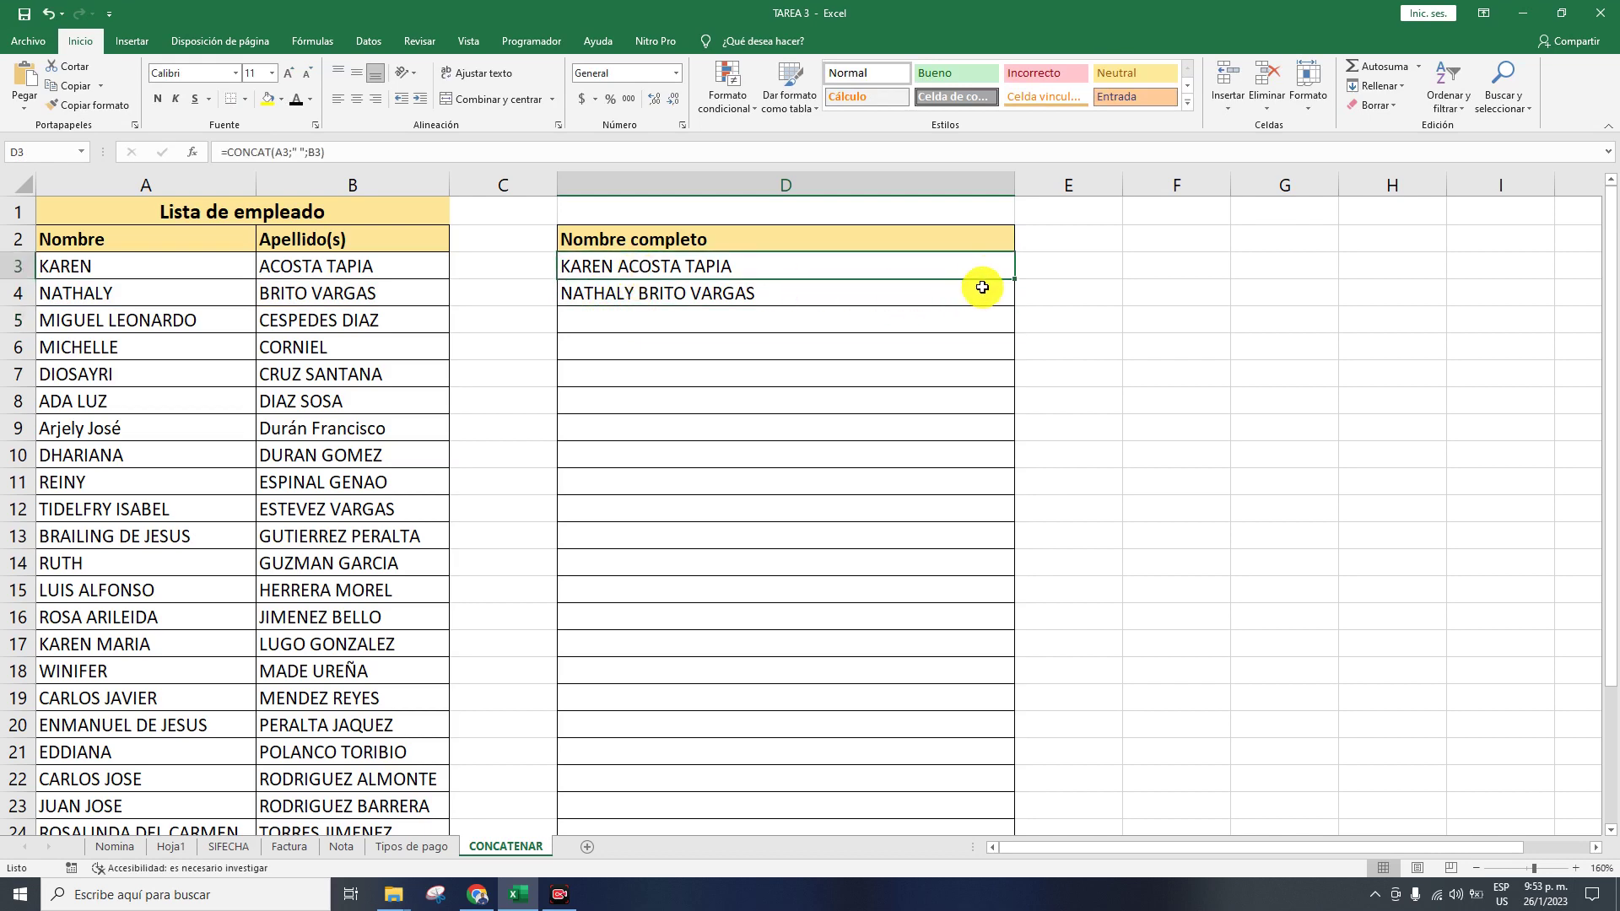
pyautogui.moveTo(1013, 280); pyautogui.dragTo(1008, 734)
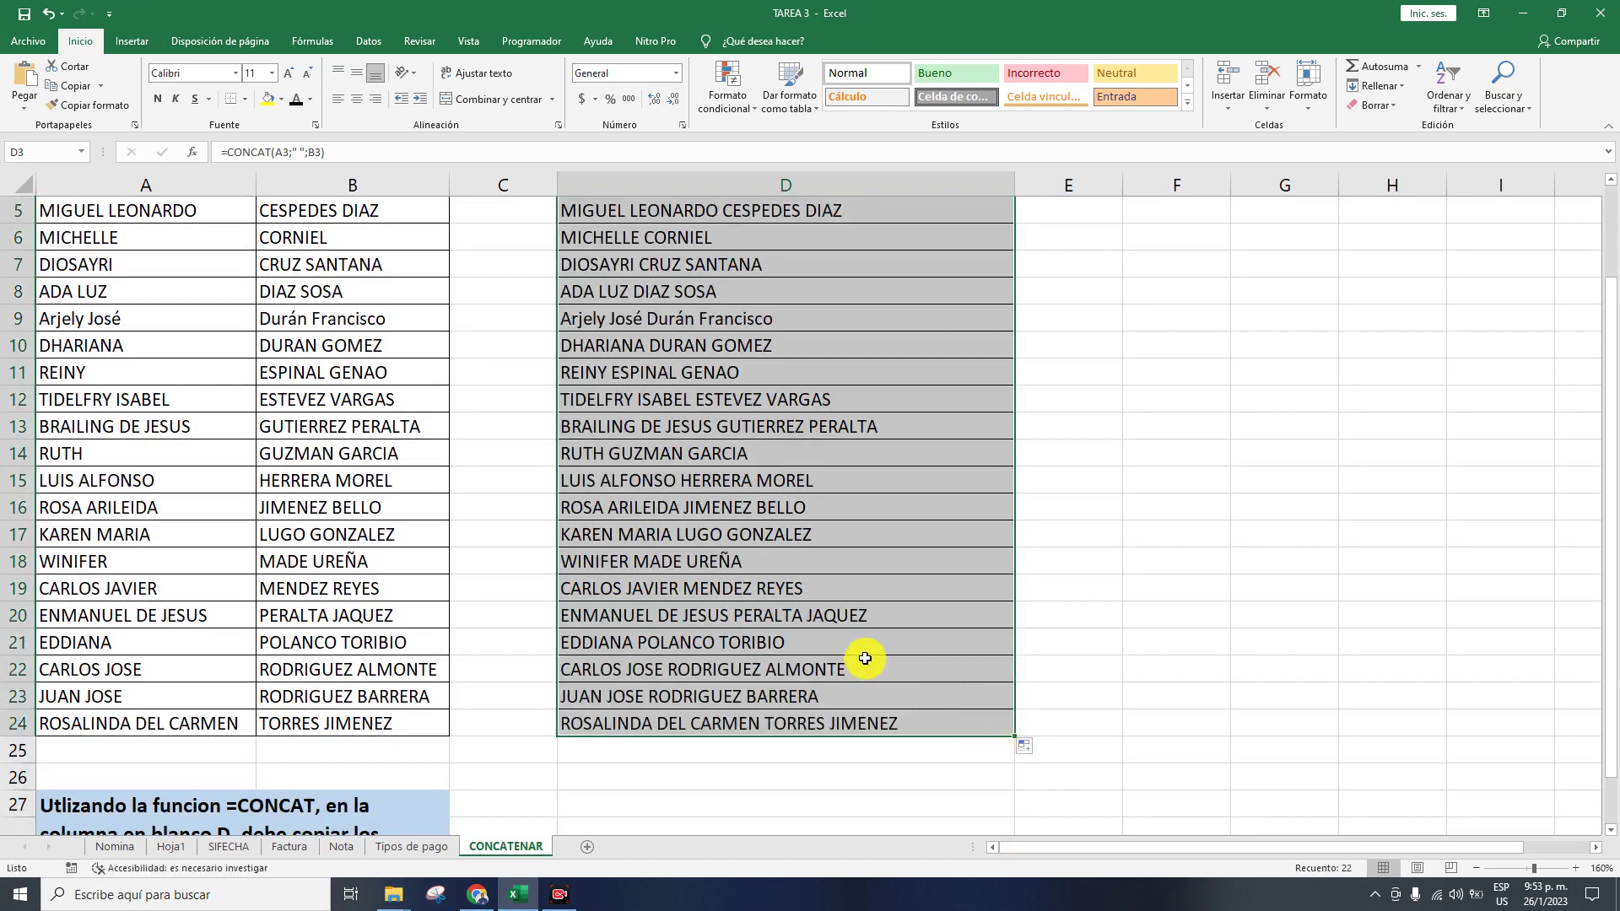
pyautogui.scroll(2, 858, 645)
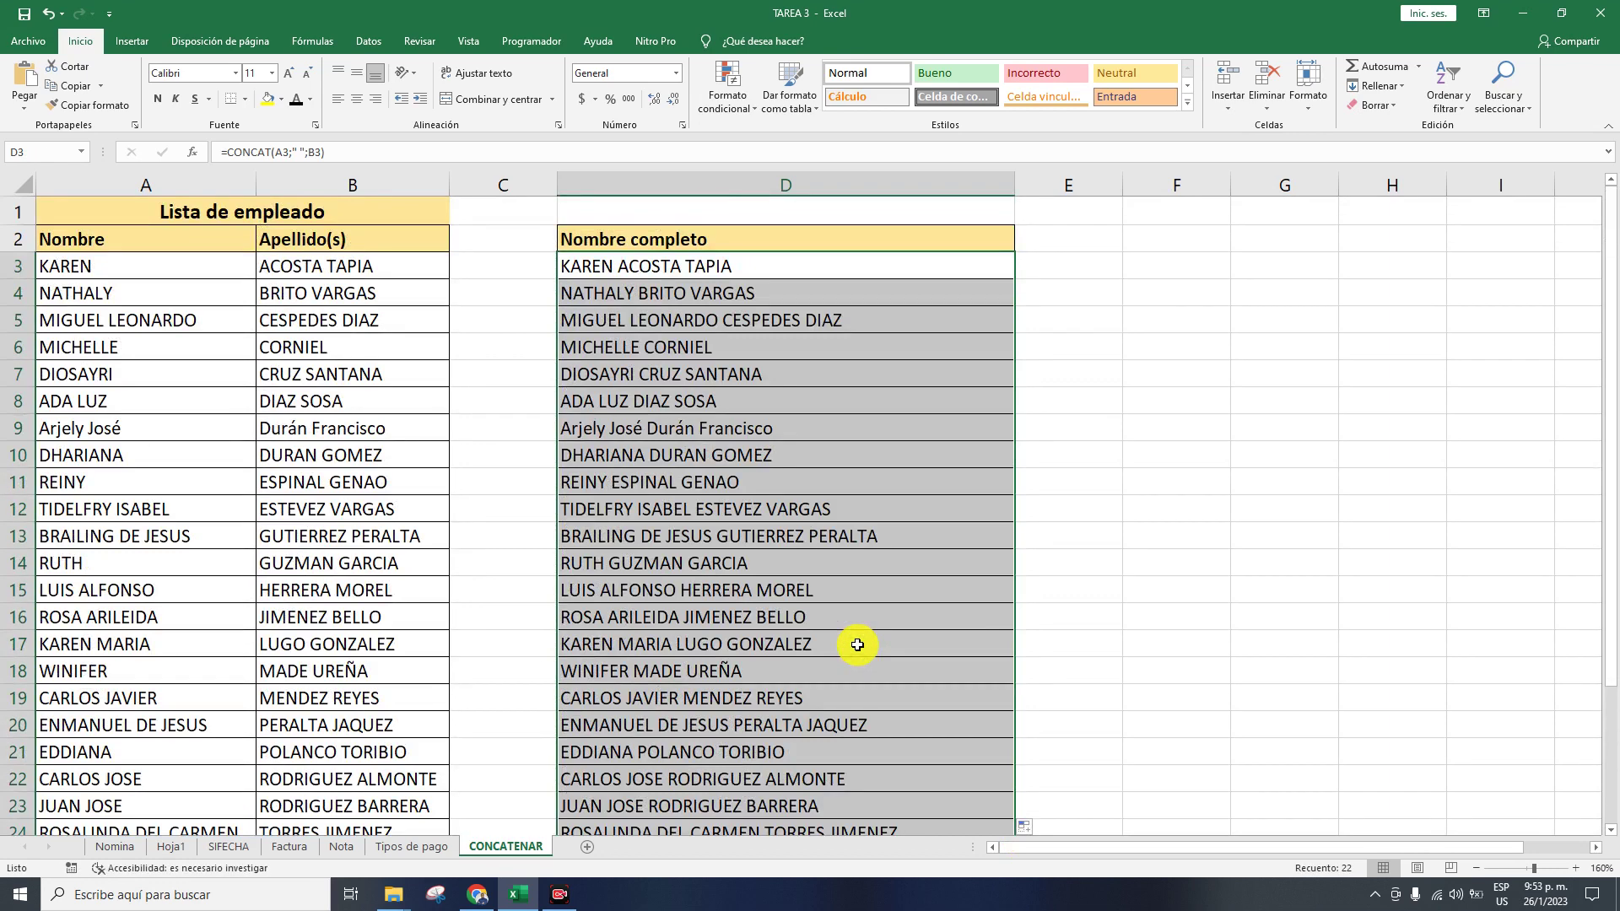